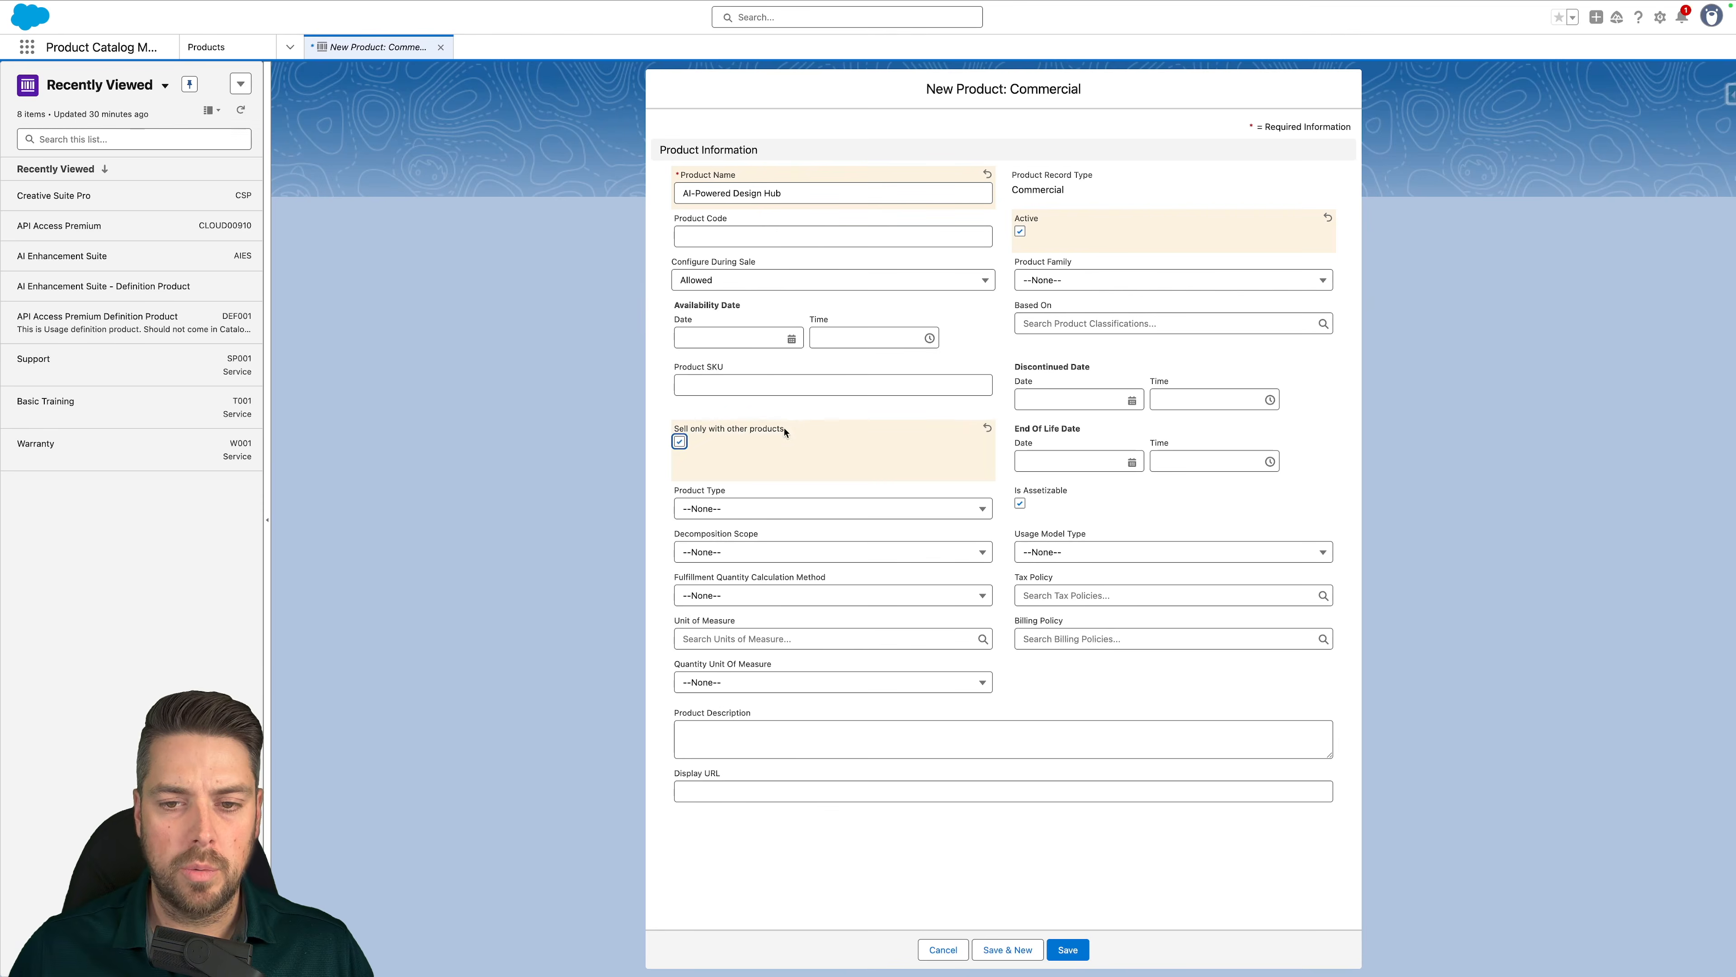
# Turn off Sell only with other products, set Usage Model Type to Anchor, and save the AI-Powered Design Hub product
pyautogui.click(681, 443)
pyautogui.click(762, 510)
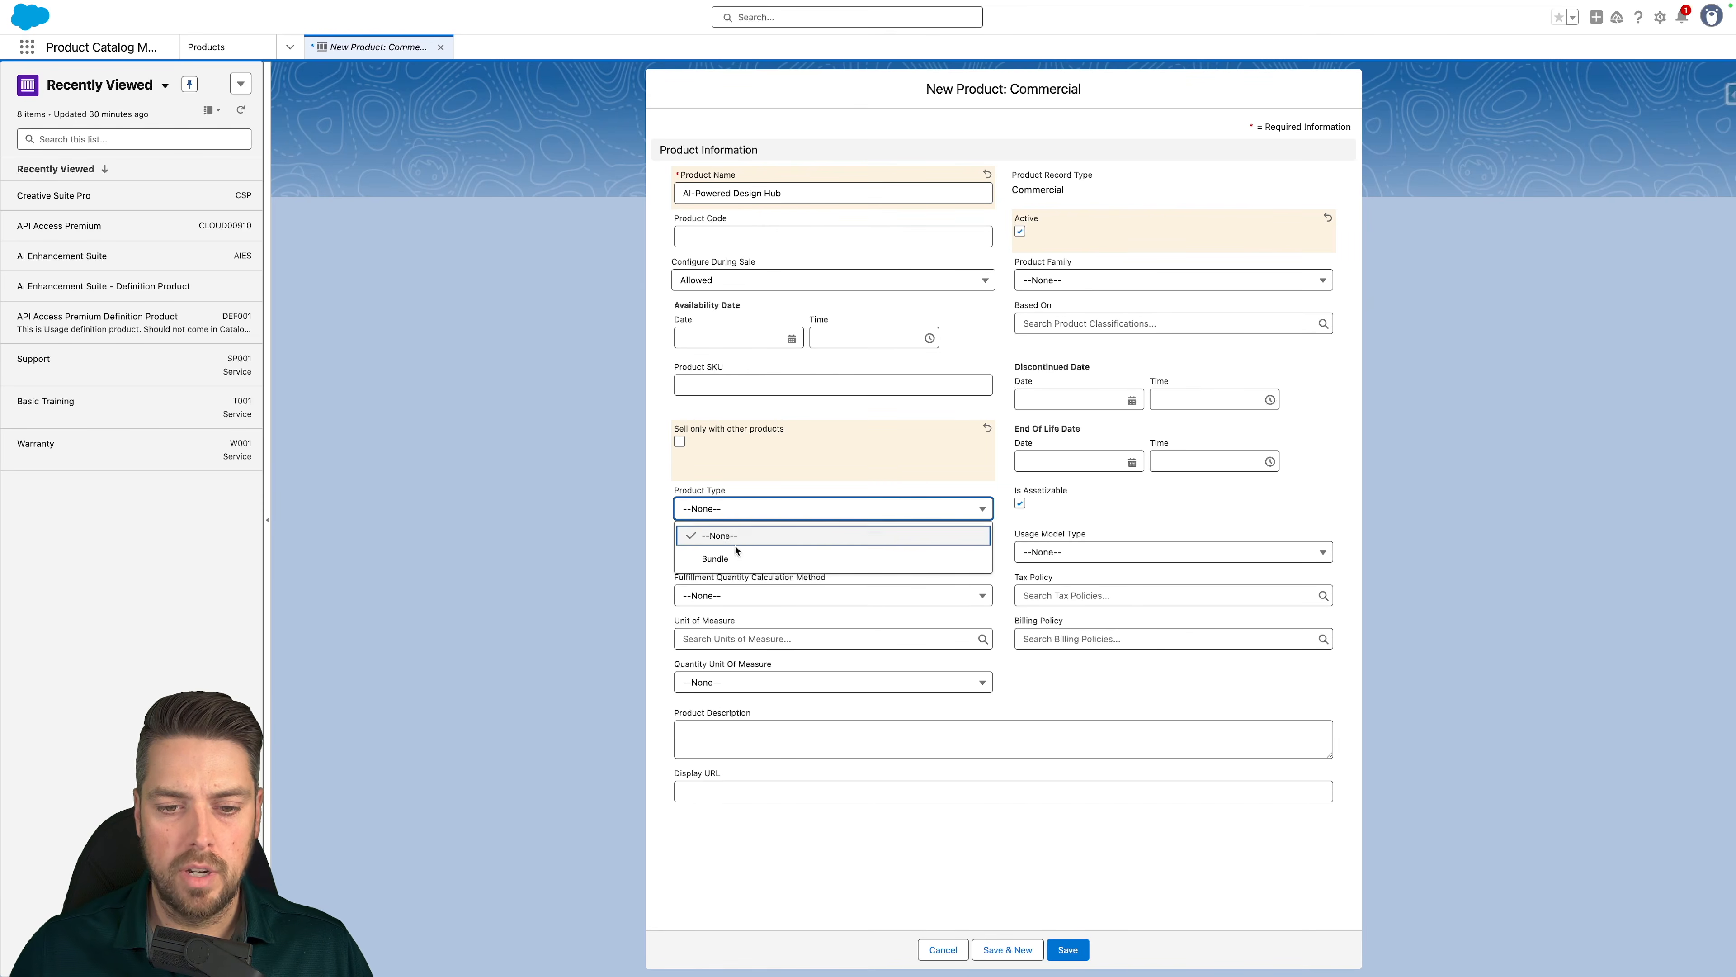
pyautogui.click(744, 537)
pyautogui.click(1154, 498)
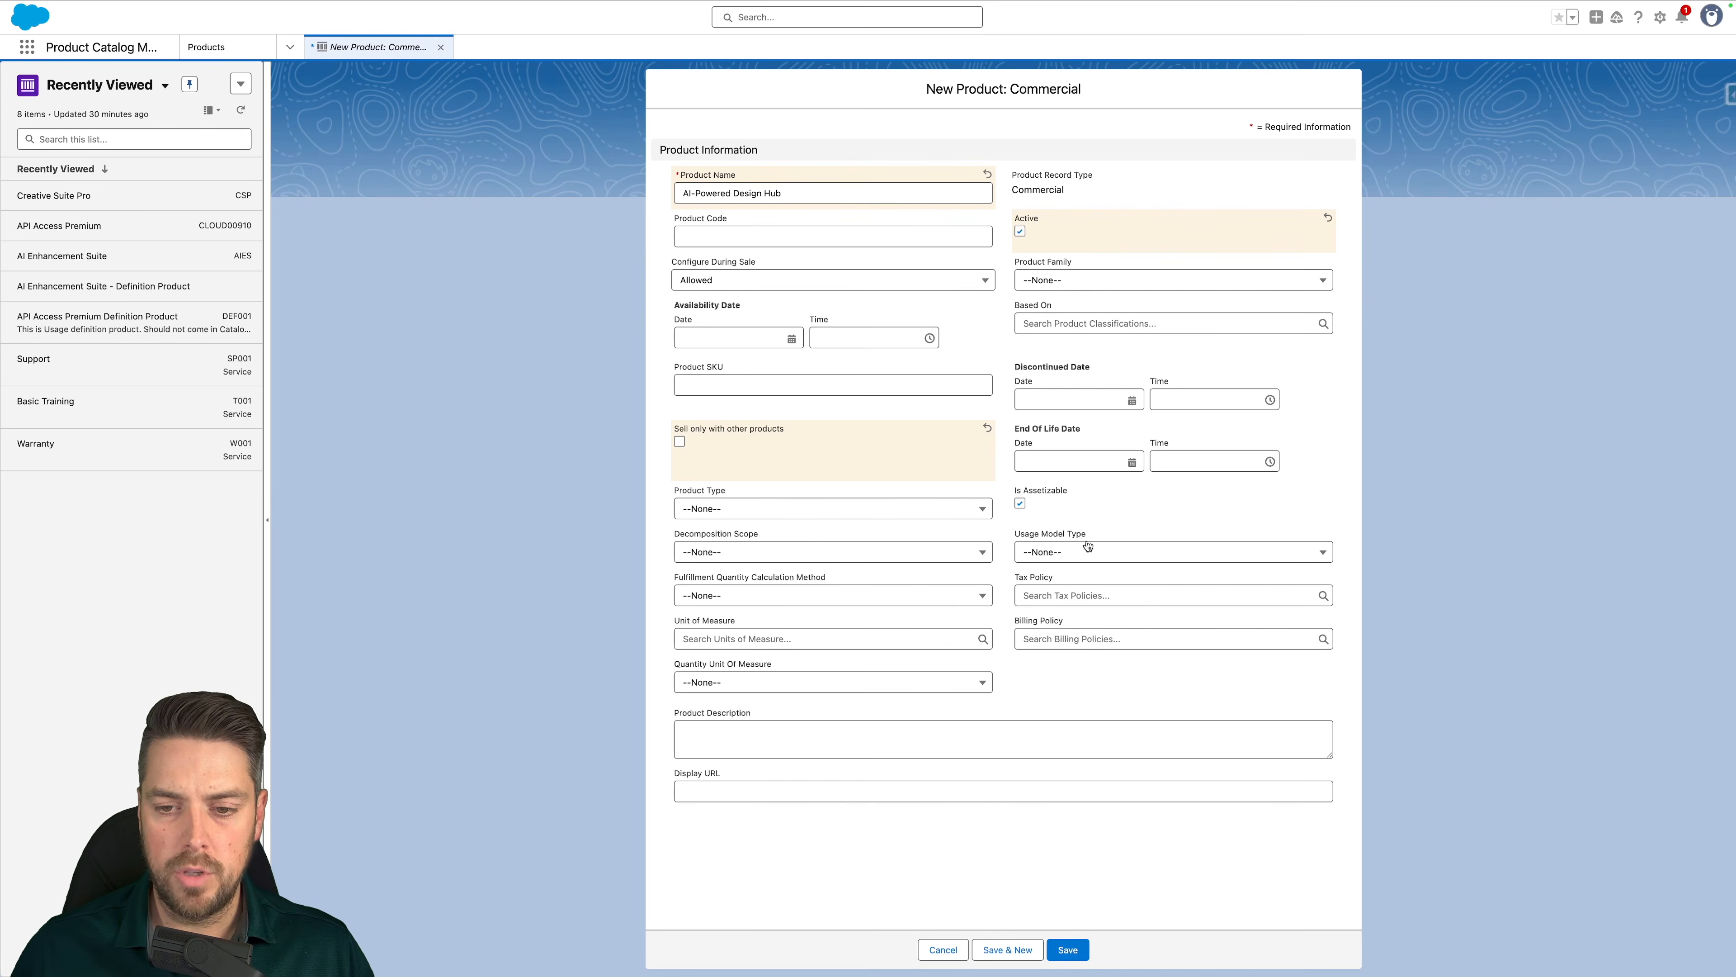
pyautogui.click(1056, 551)
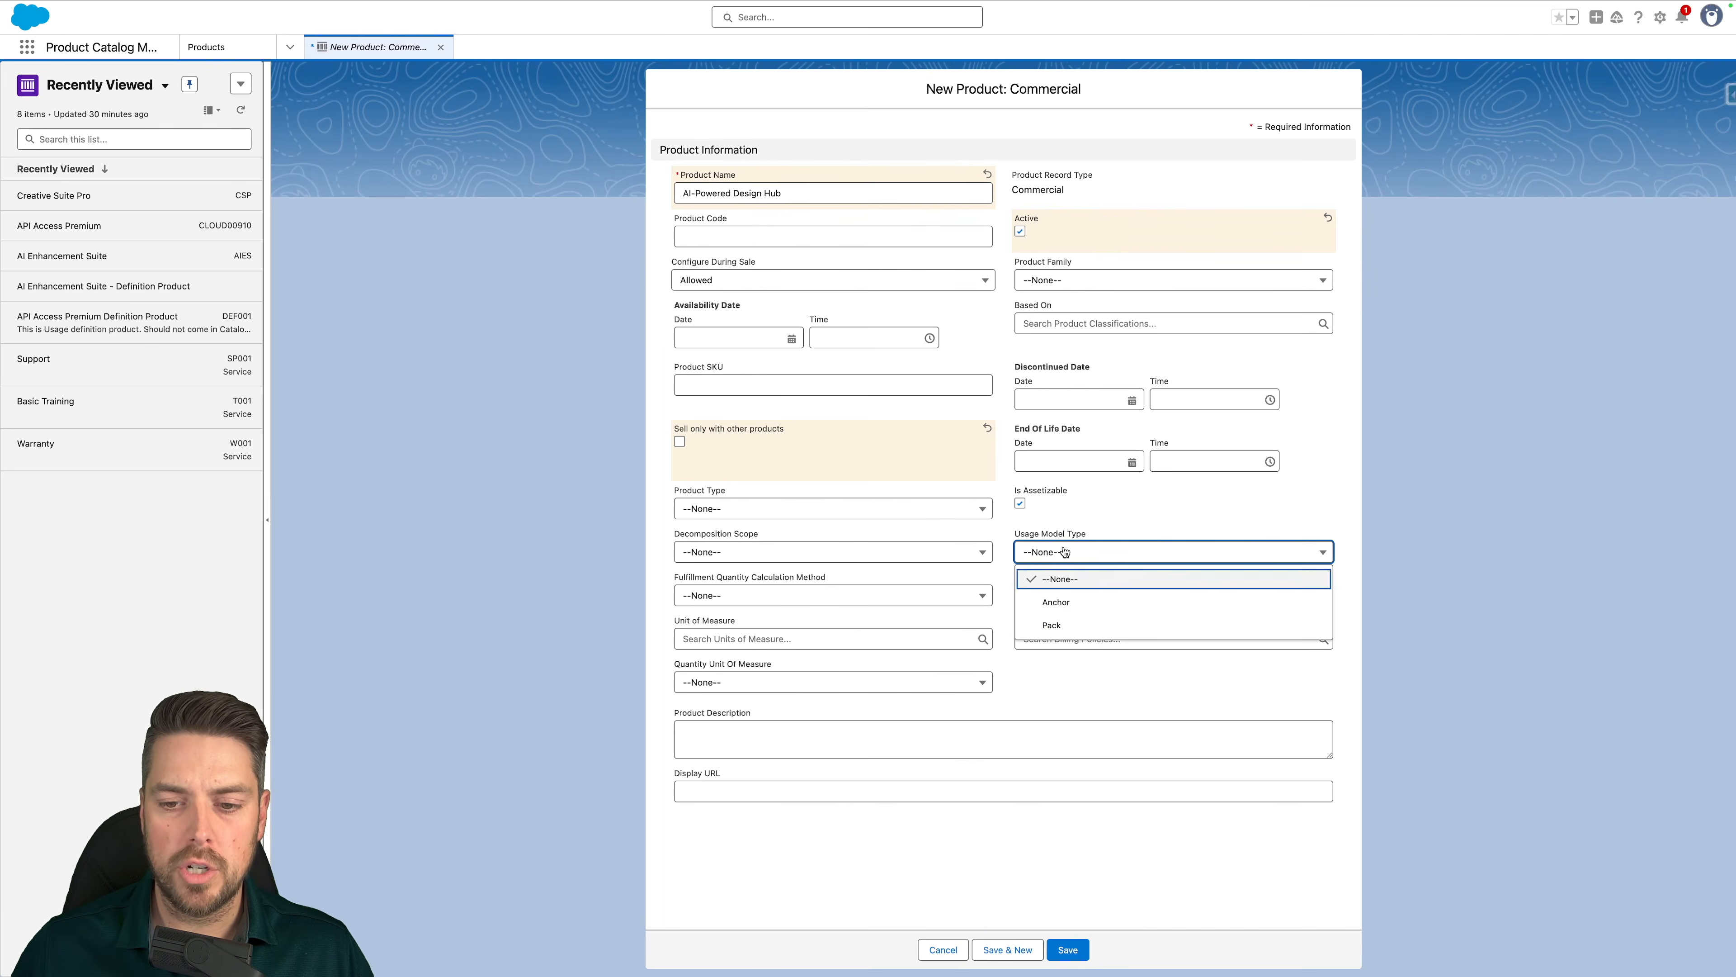
pyautogui.click(1050, 604)
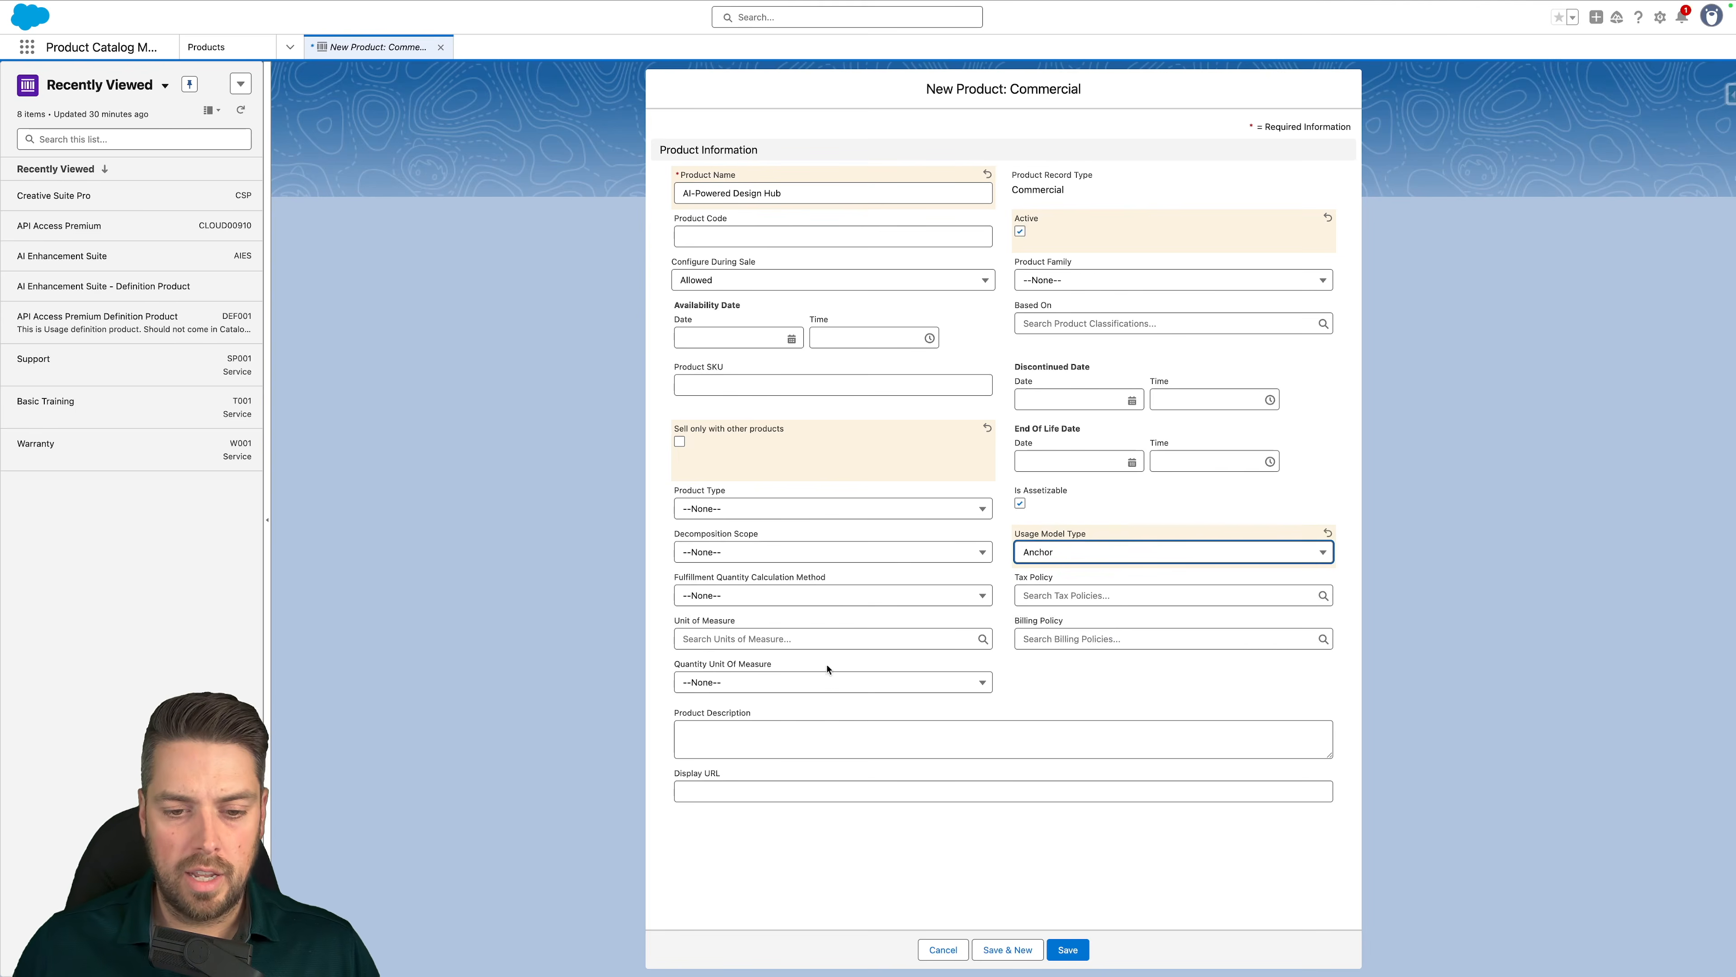
pyautogui.click(1086, 947)
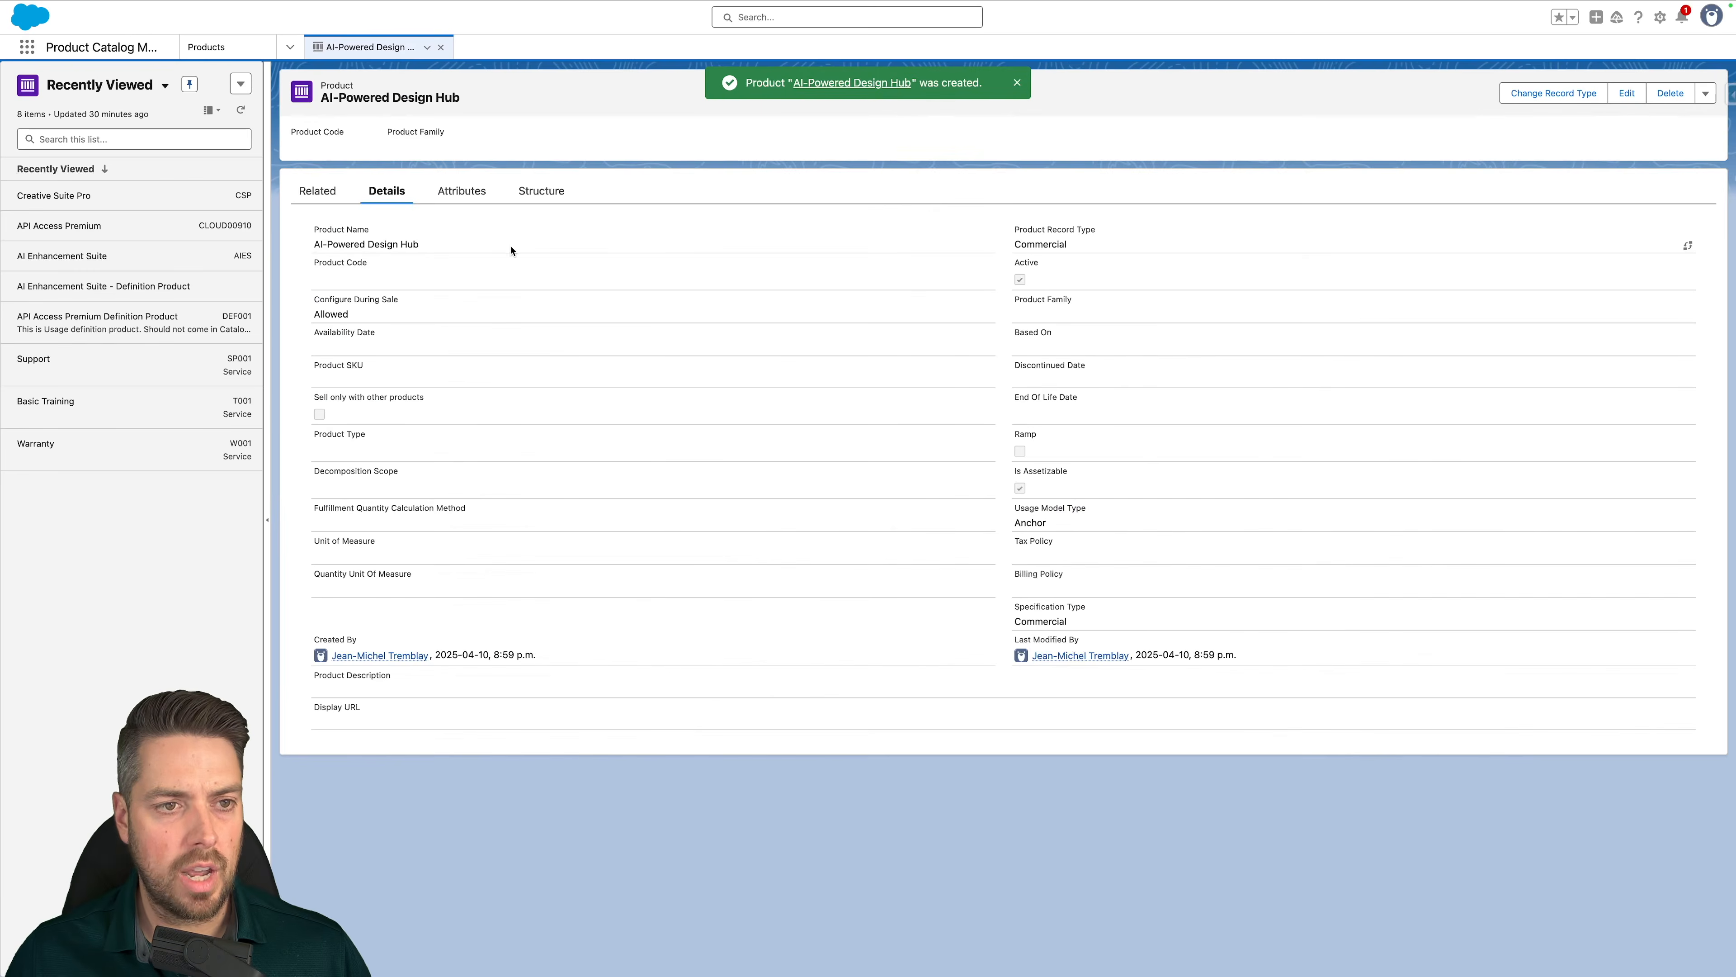
# Assign the AI-Powered Design Hub product to the AI category and save the assignment
pyautogui.click(309, 195)
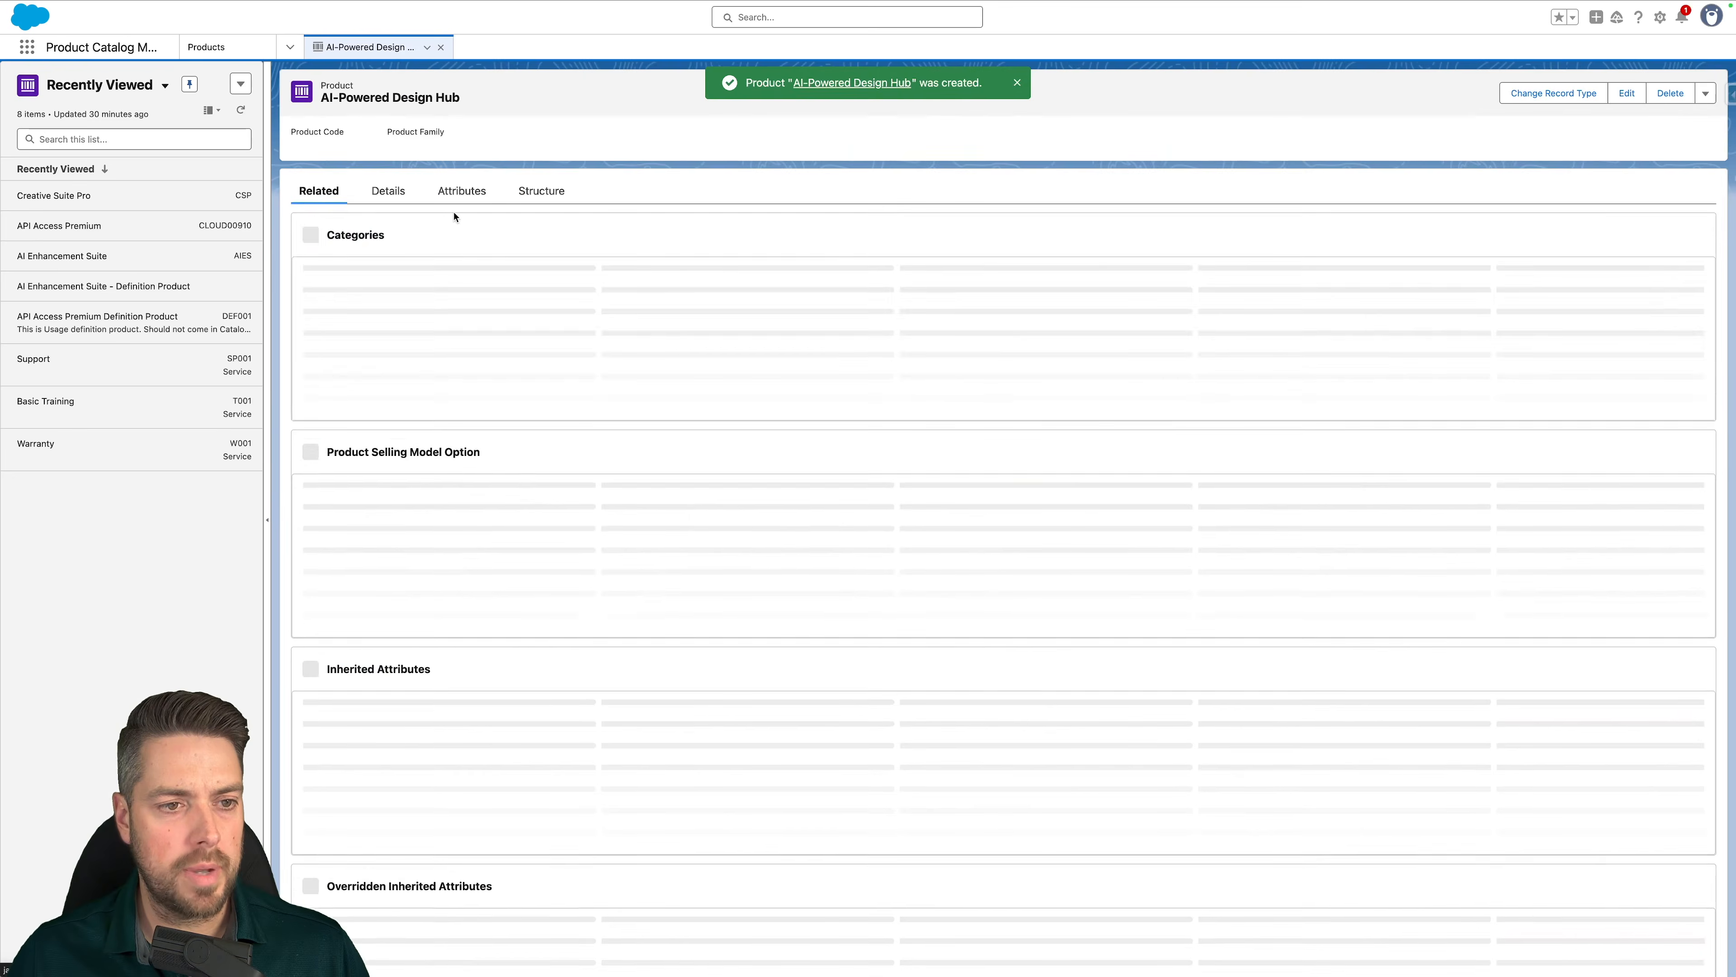
pyautogui.click(1679, 235)
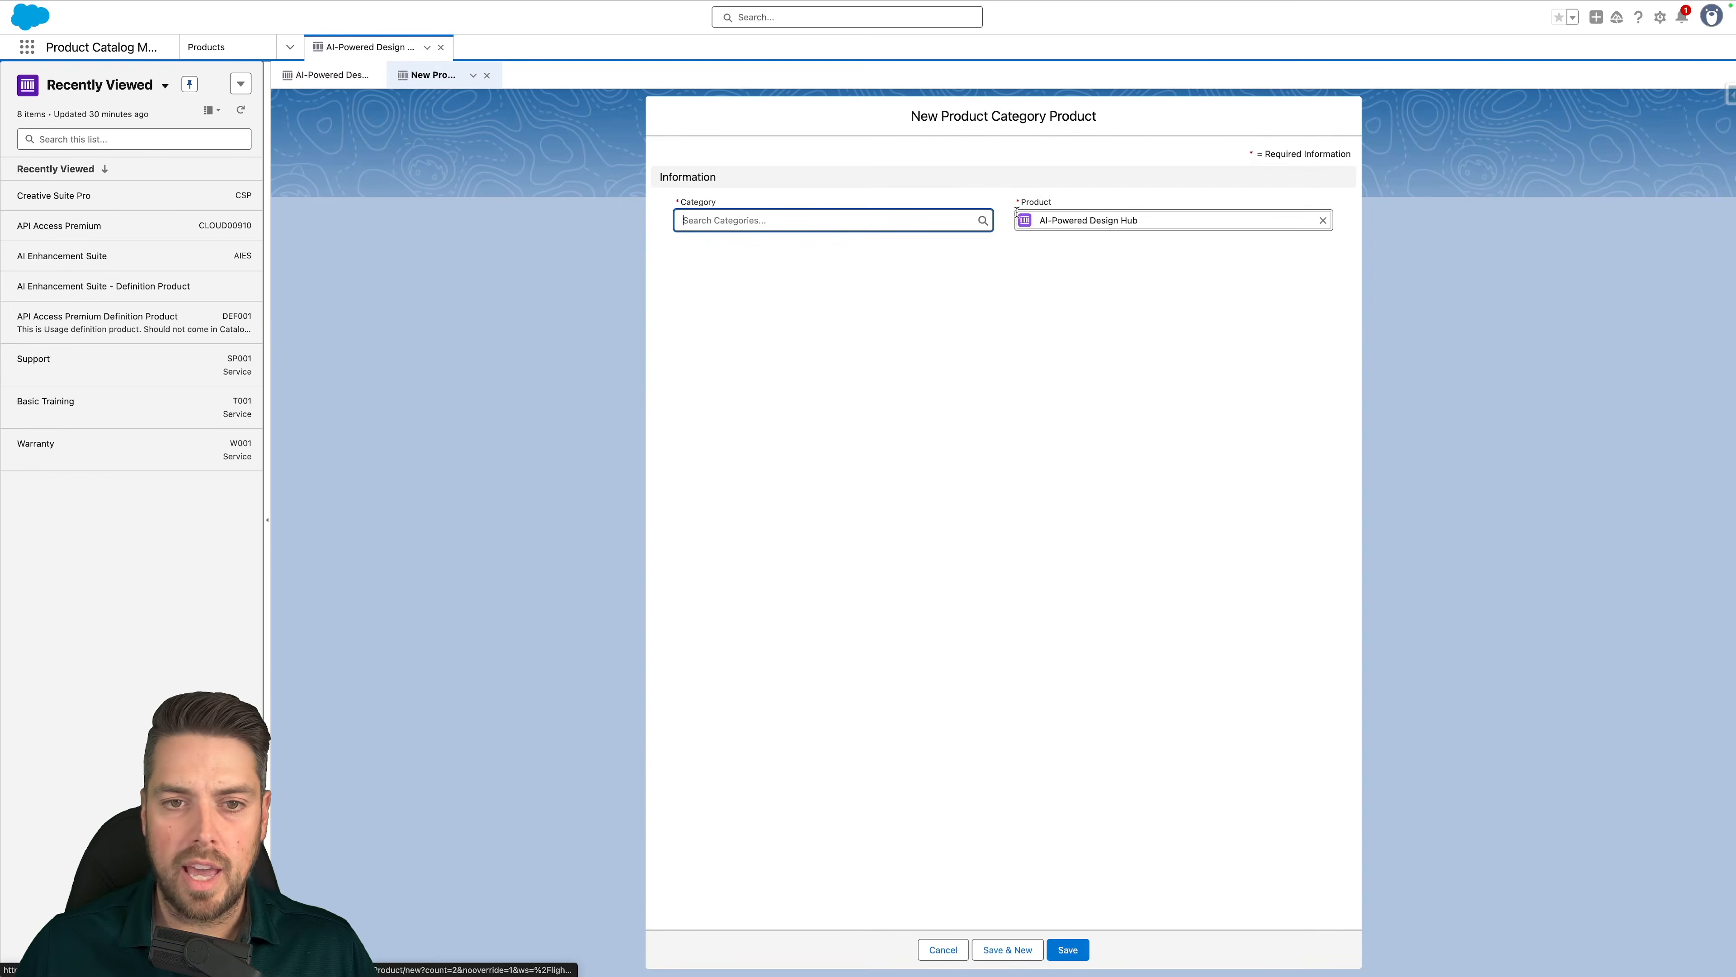
pyautogui.click(823, 222)
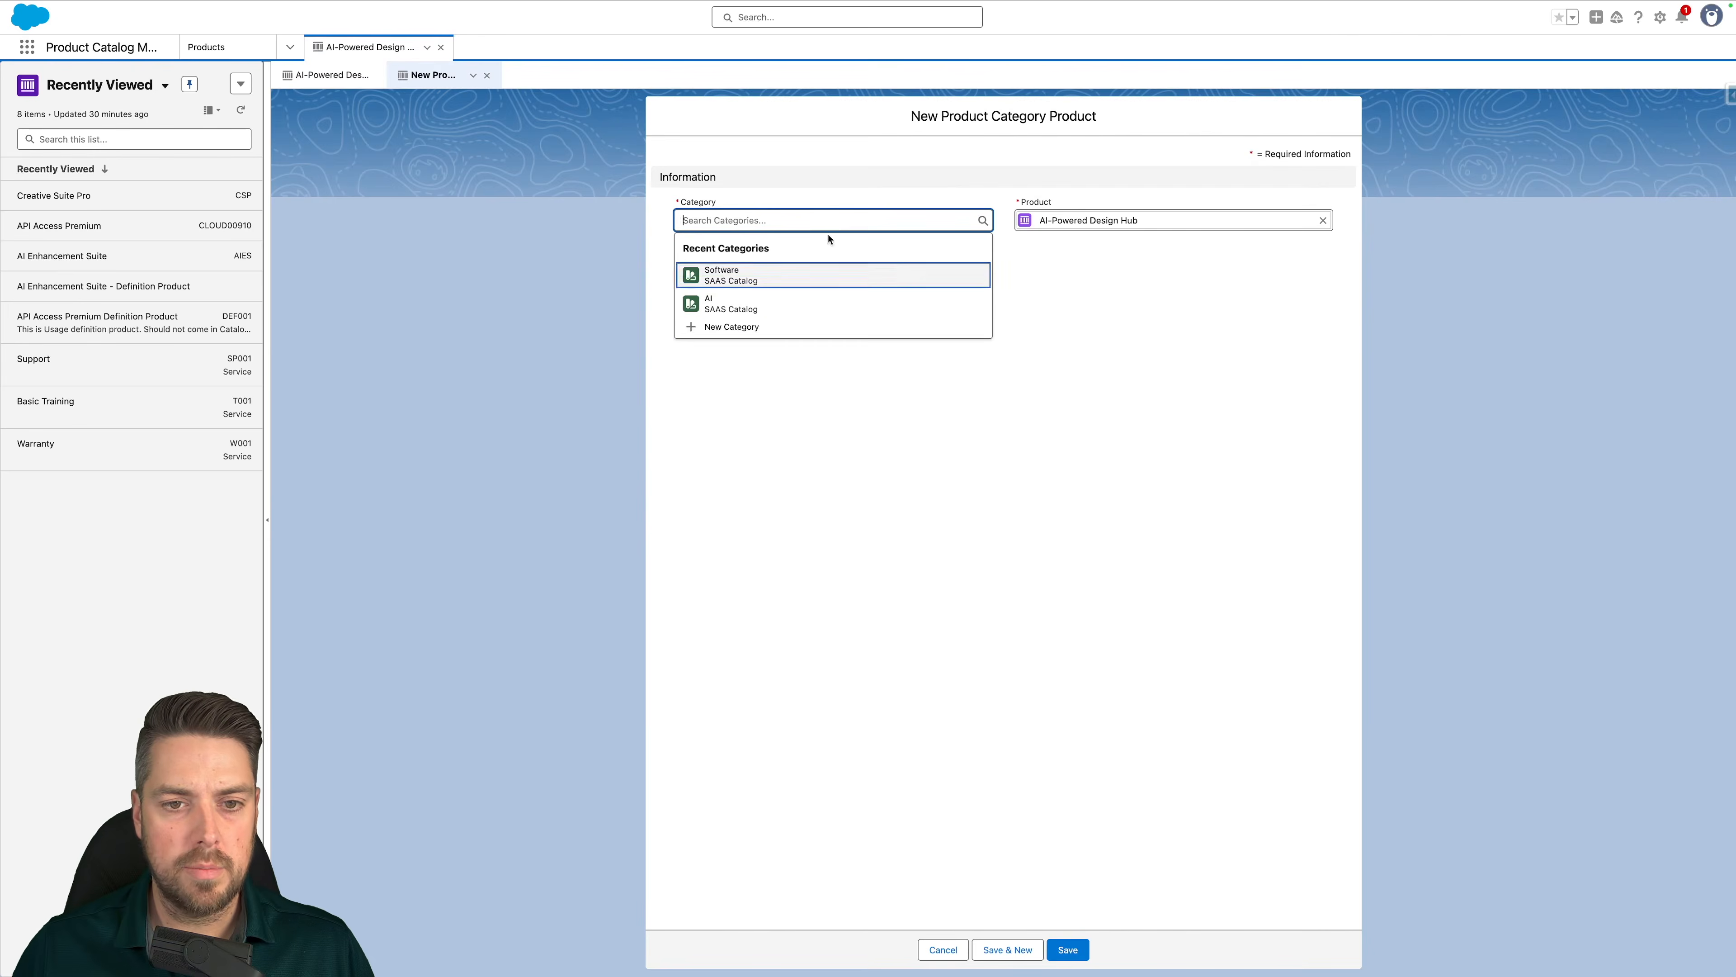
pyautogui.click(756, 309)
pyautogui.click(1071, 948)
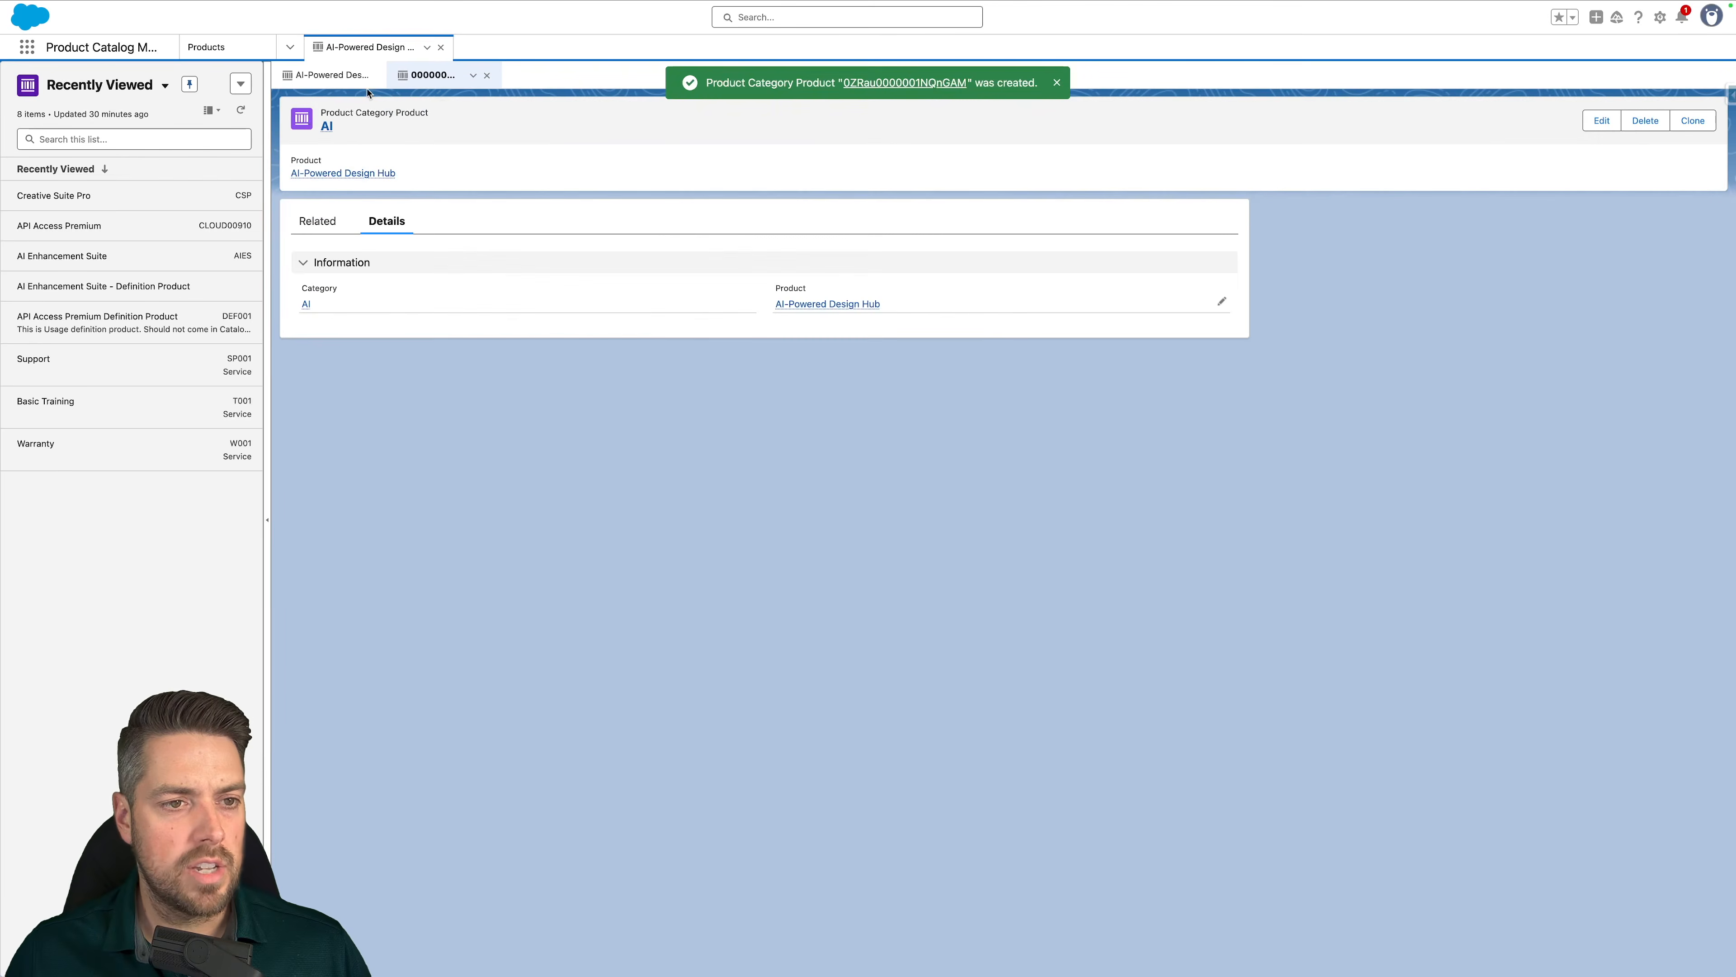
# Add a default product selling model option to the product using Term Based - Monthly and the Default Proration Policy
pyautogui.click(331, 75)
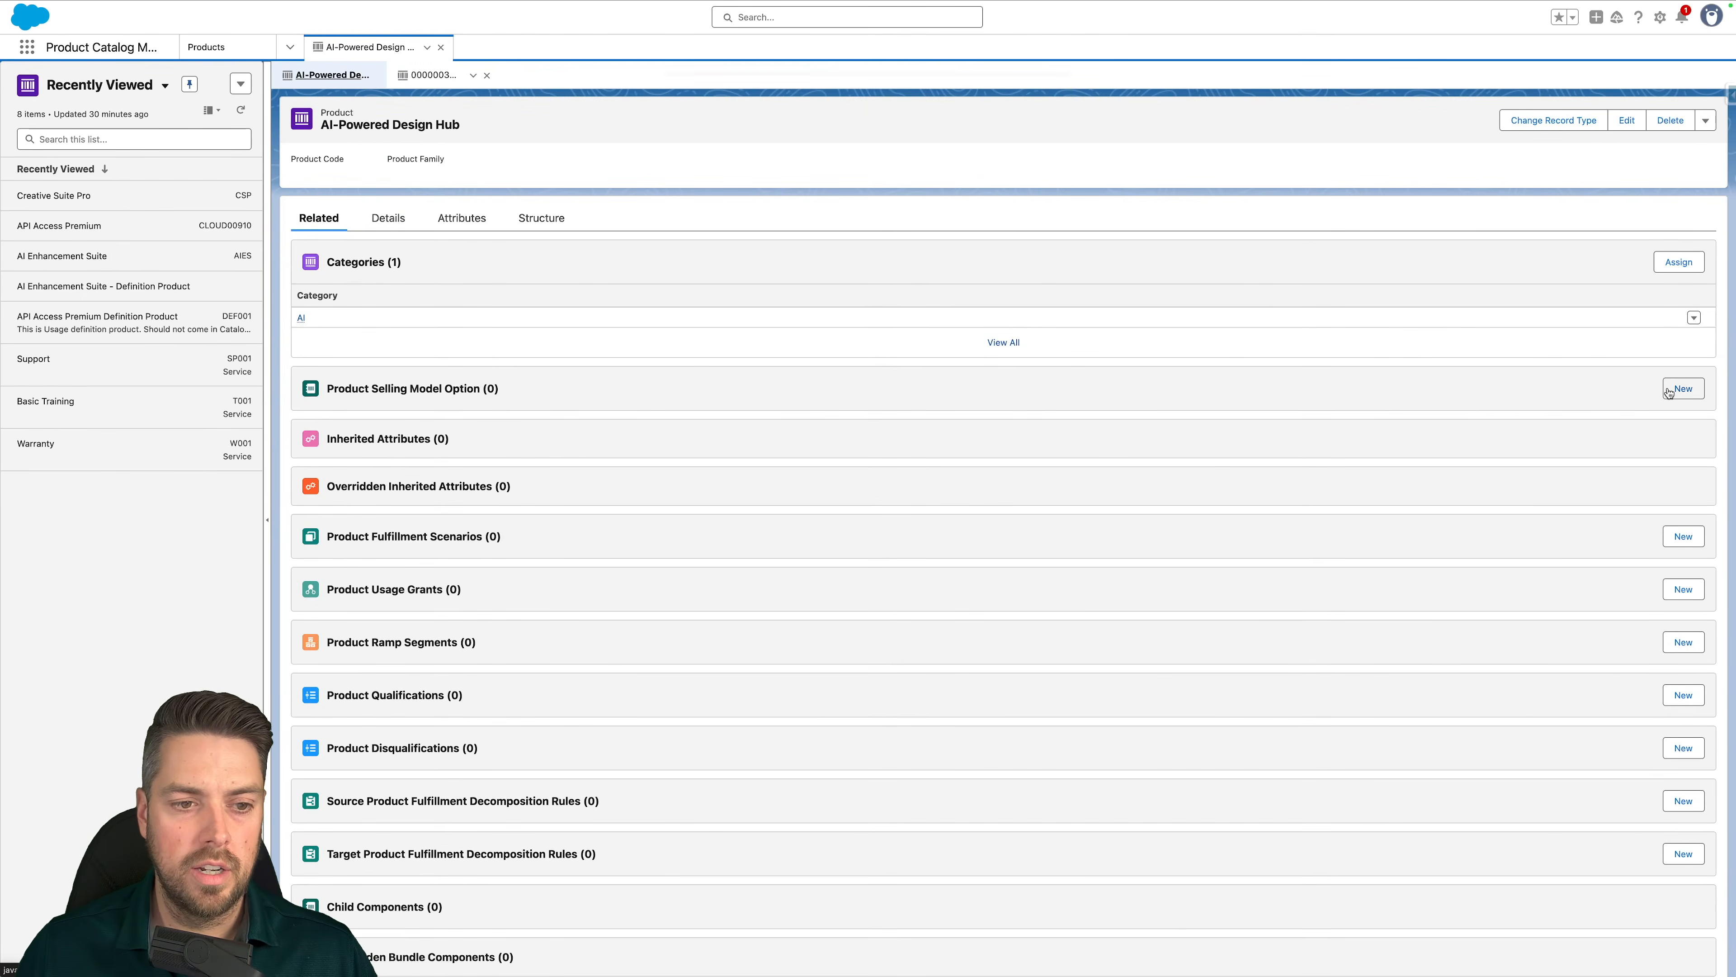
pyautogui.click(1682, 388)
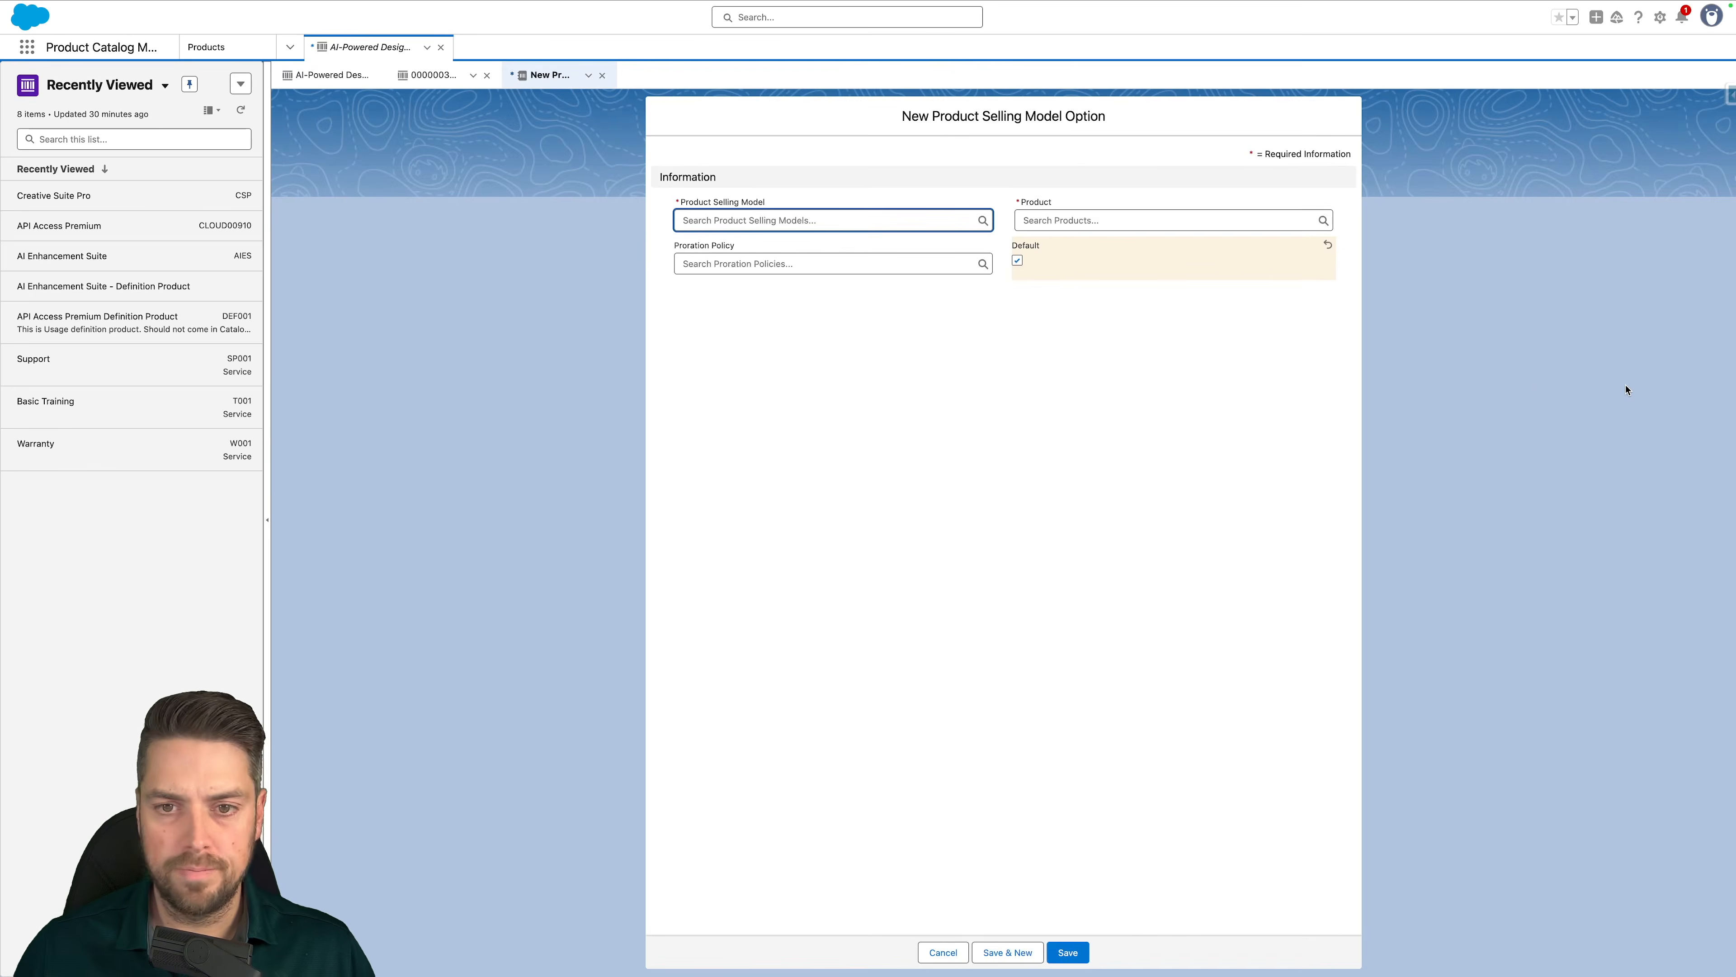
pyautogui.click(796, 219)
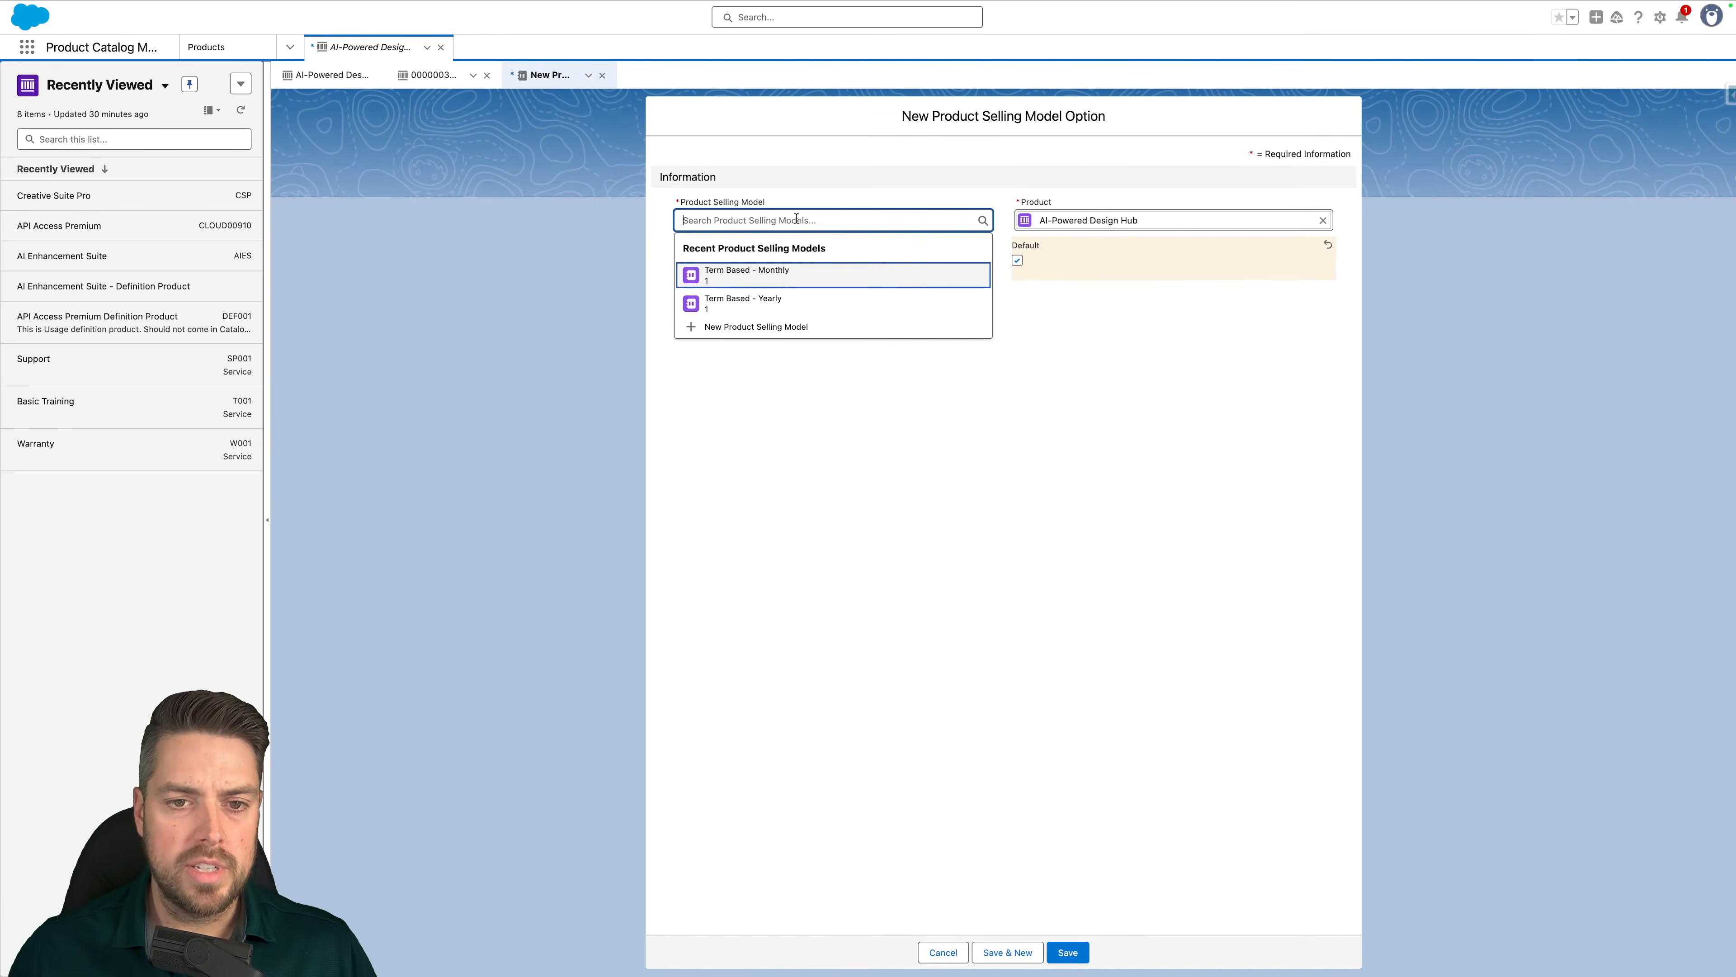
pyautogui.click(772, 274)
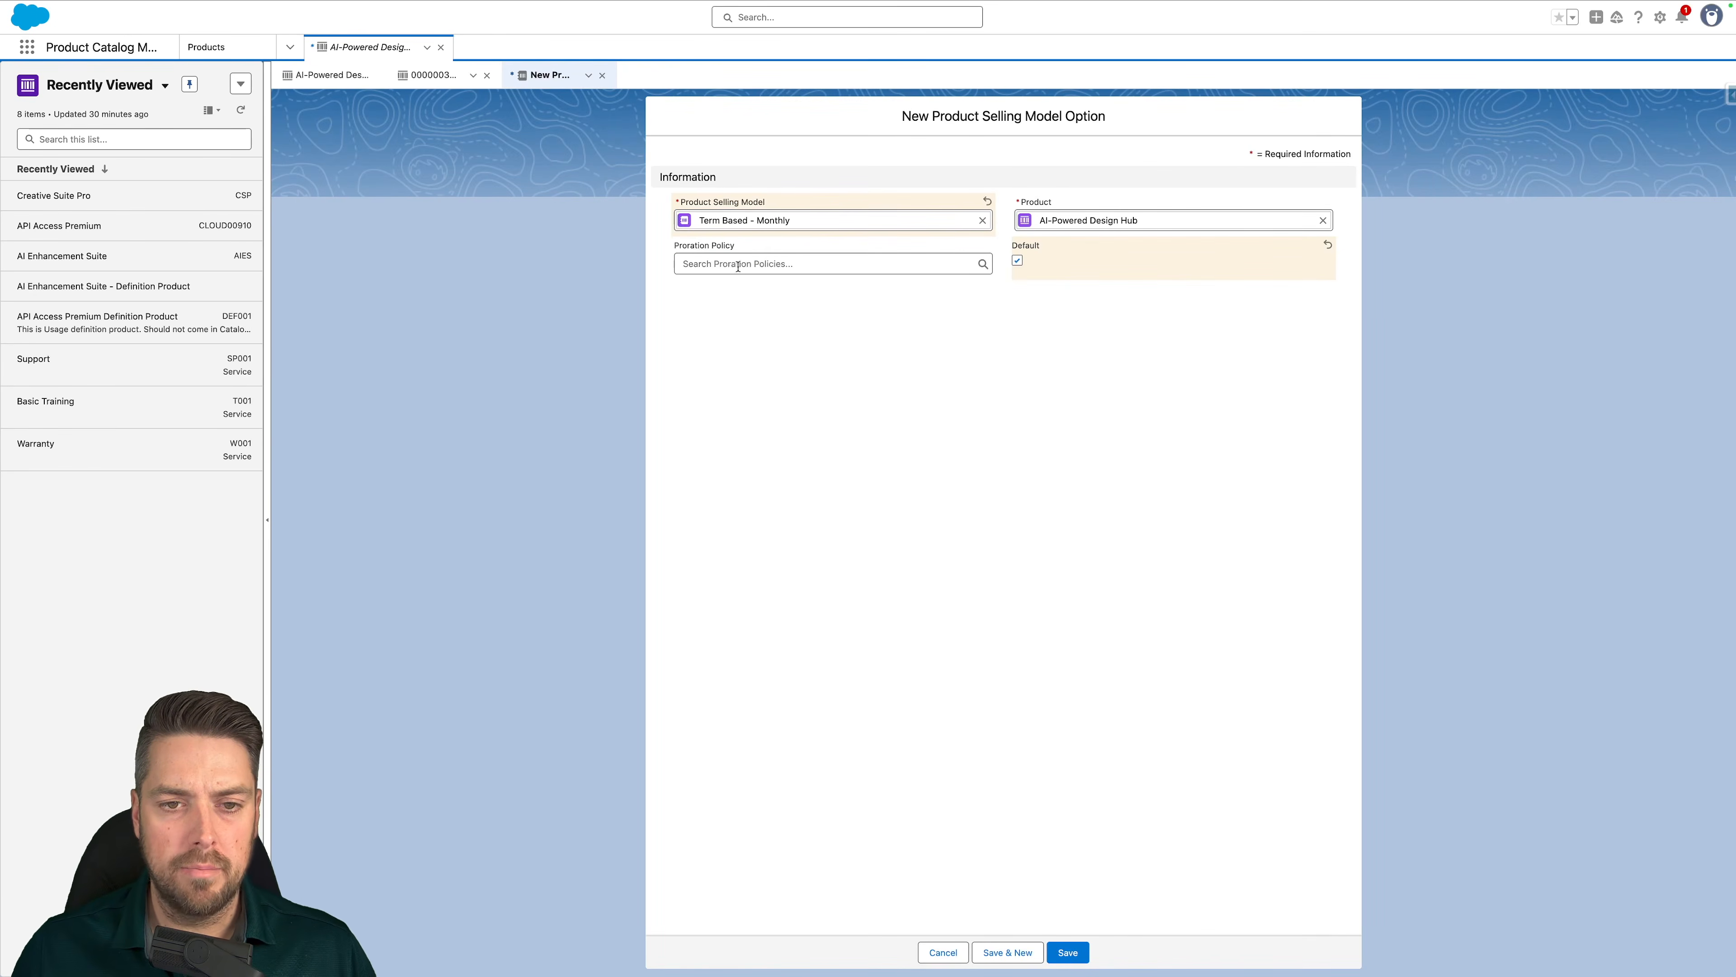
pyautogui.click(759, 267)
pyautogui.write('def')
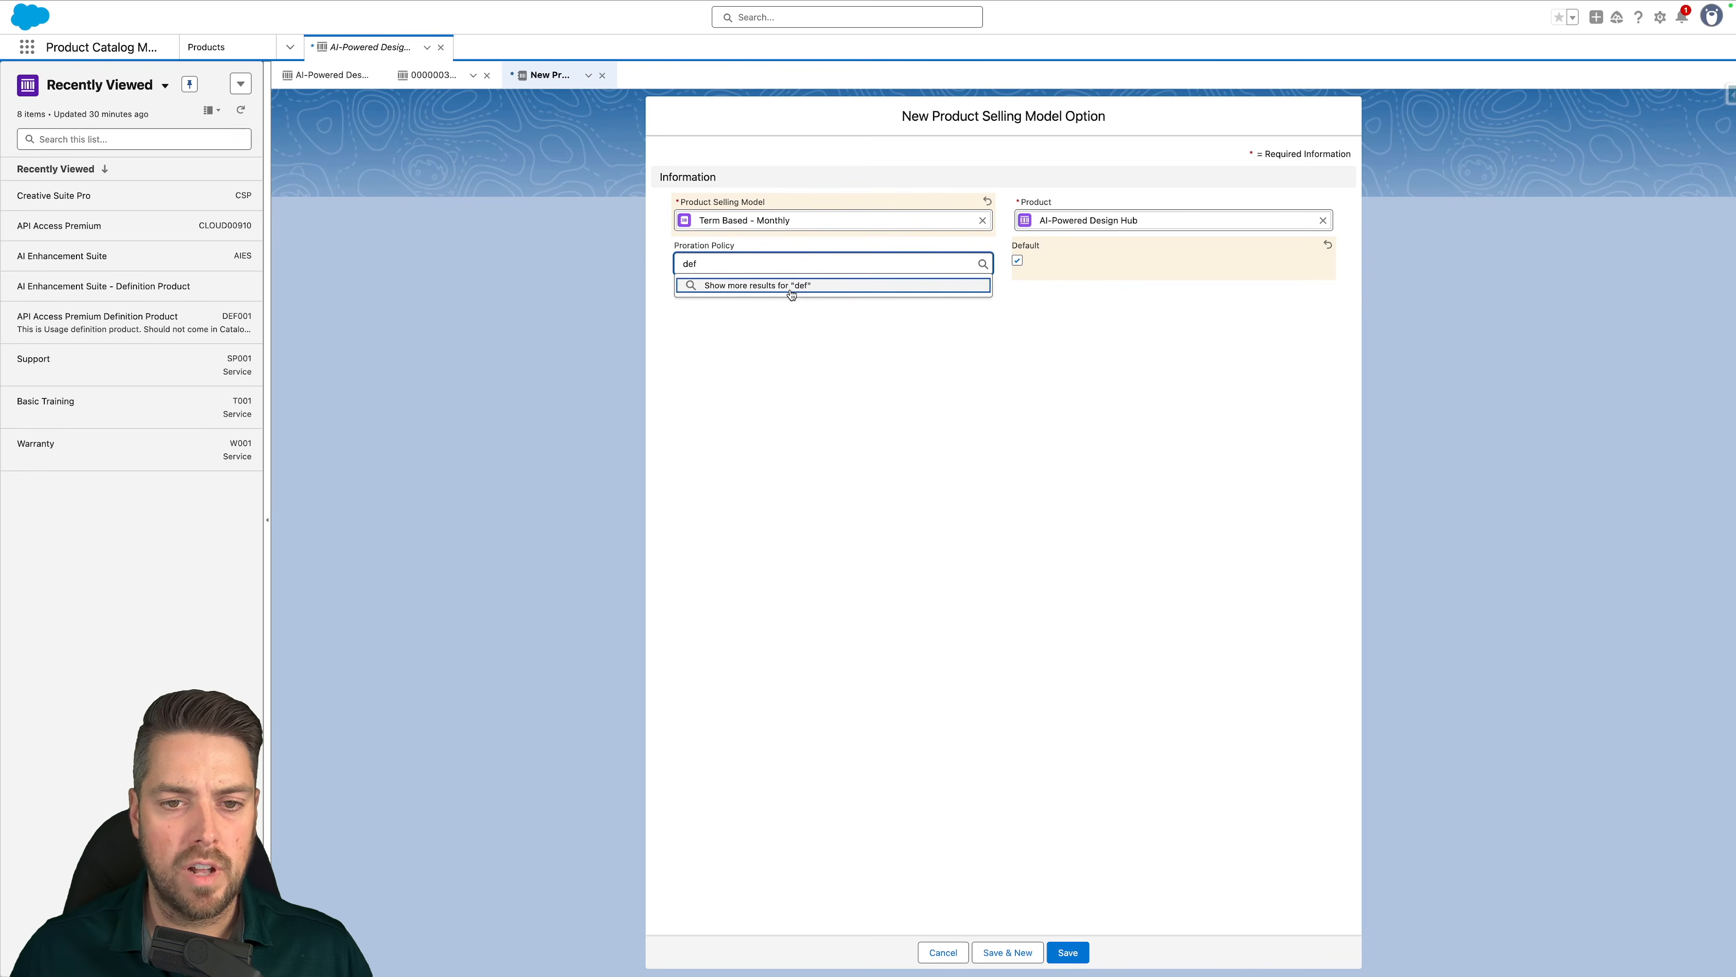
pyautogui.click(787, 307)
pyautogui.click(1070, 950)
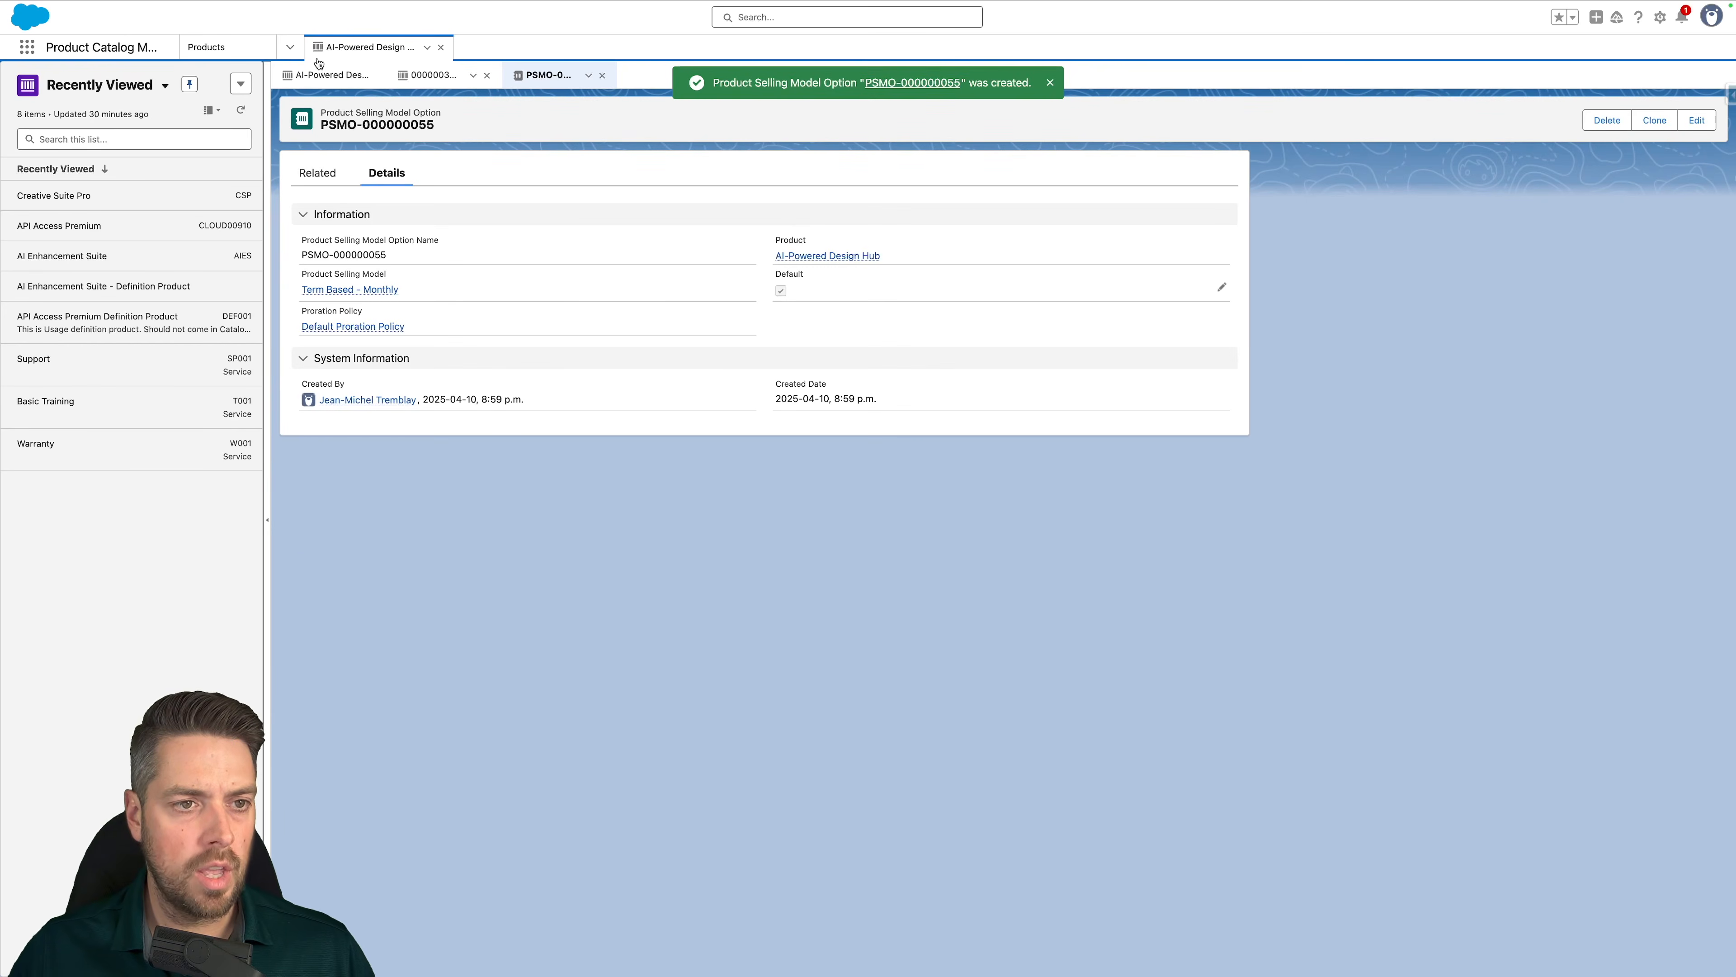
# Add a Standard Price Book entry for the product with a list price of 25 and the Term Based - Monthly selling model
pyautogui.click(320, 76)
pyautogui.scroll(-1, 864, 621)
pyautogui.scroll(-8, 865, 620)
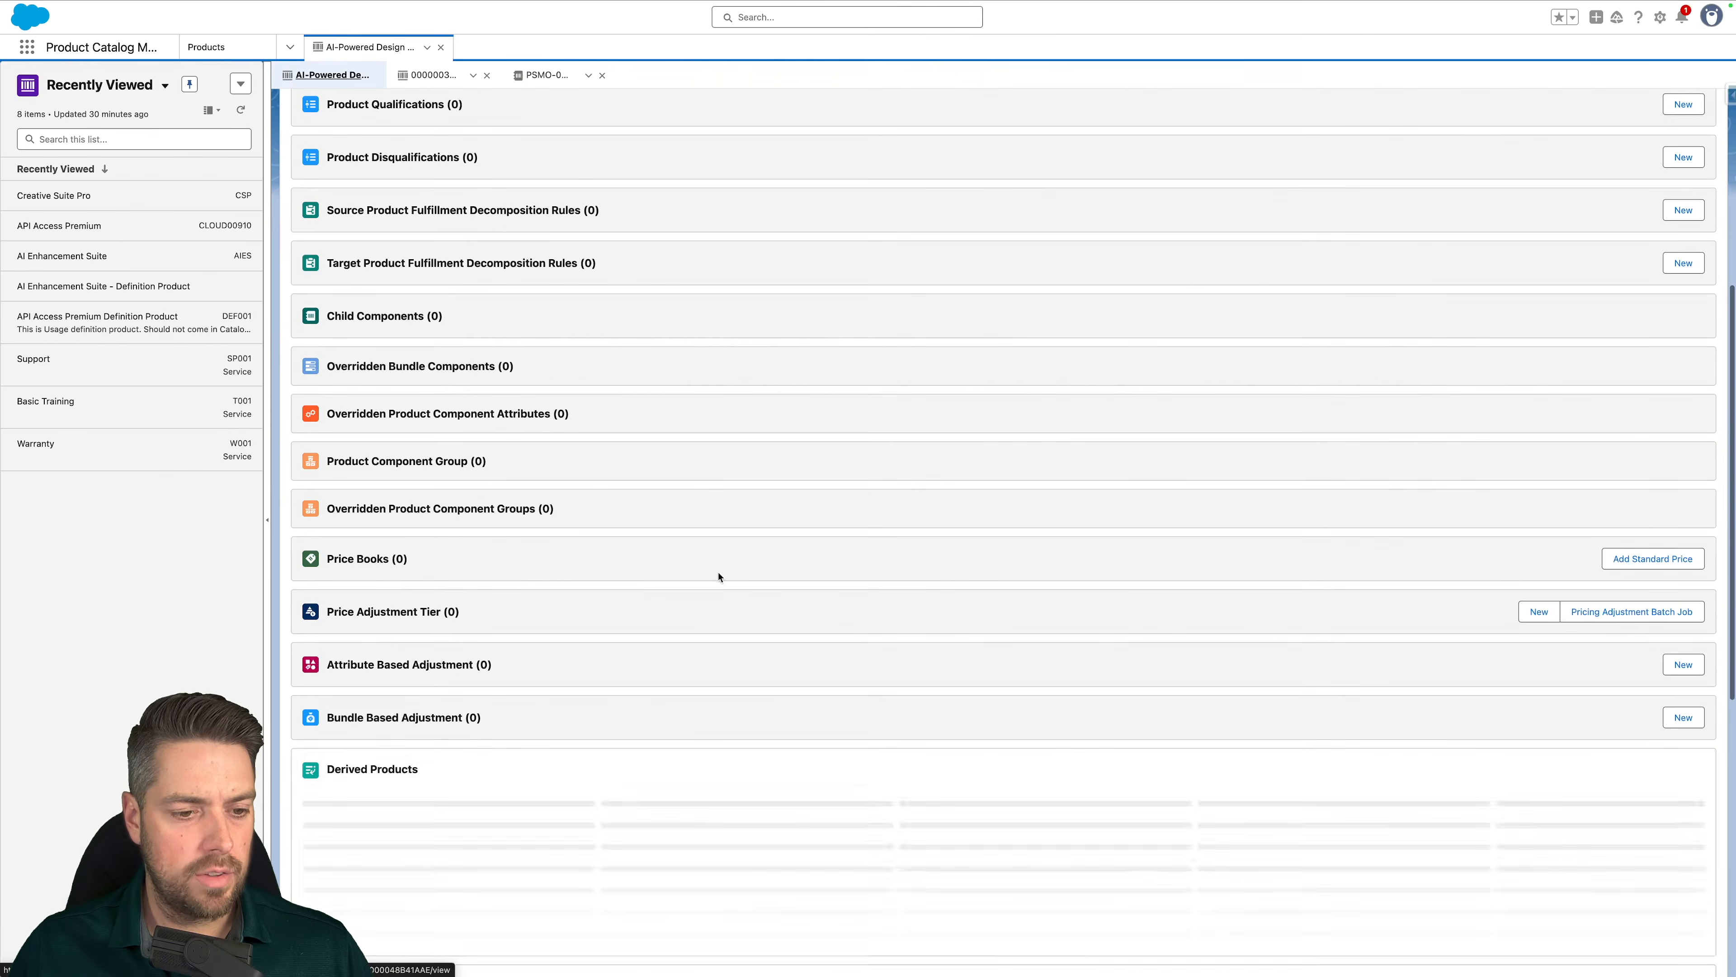
pyautogui.click(1621, 565)
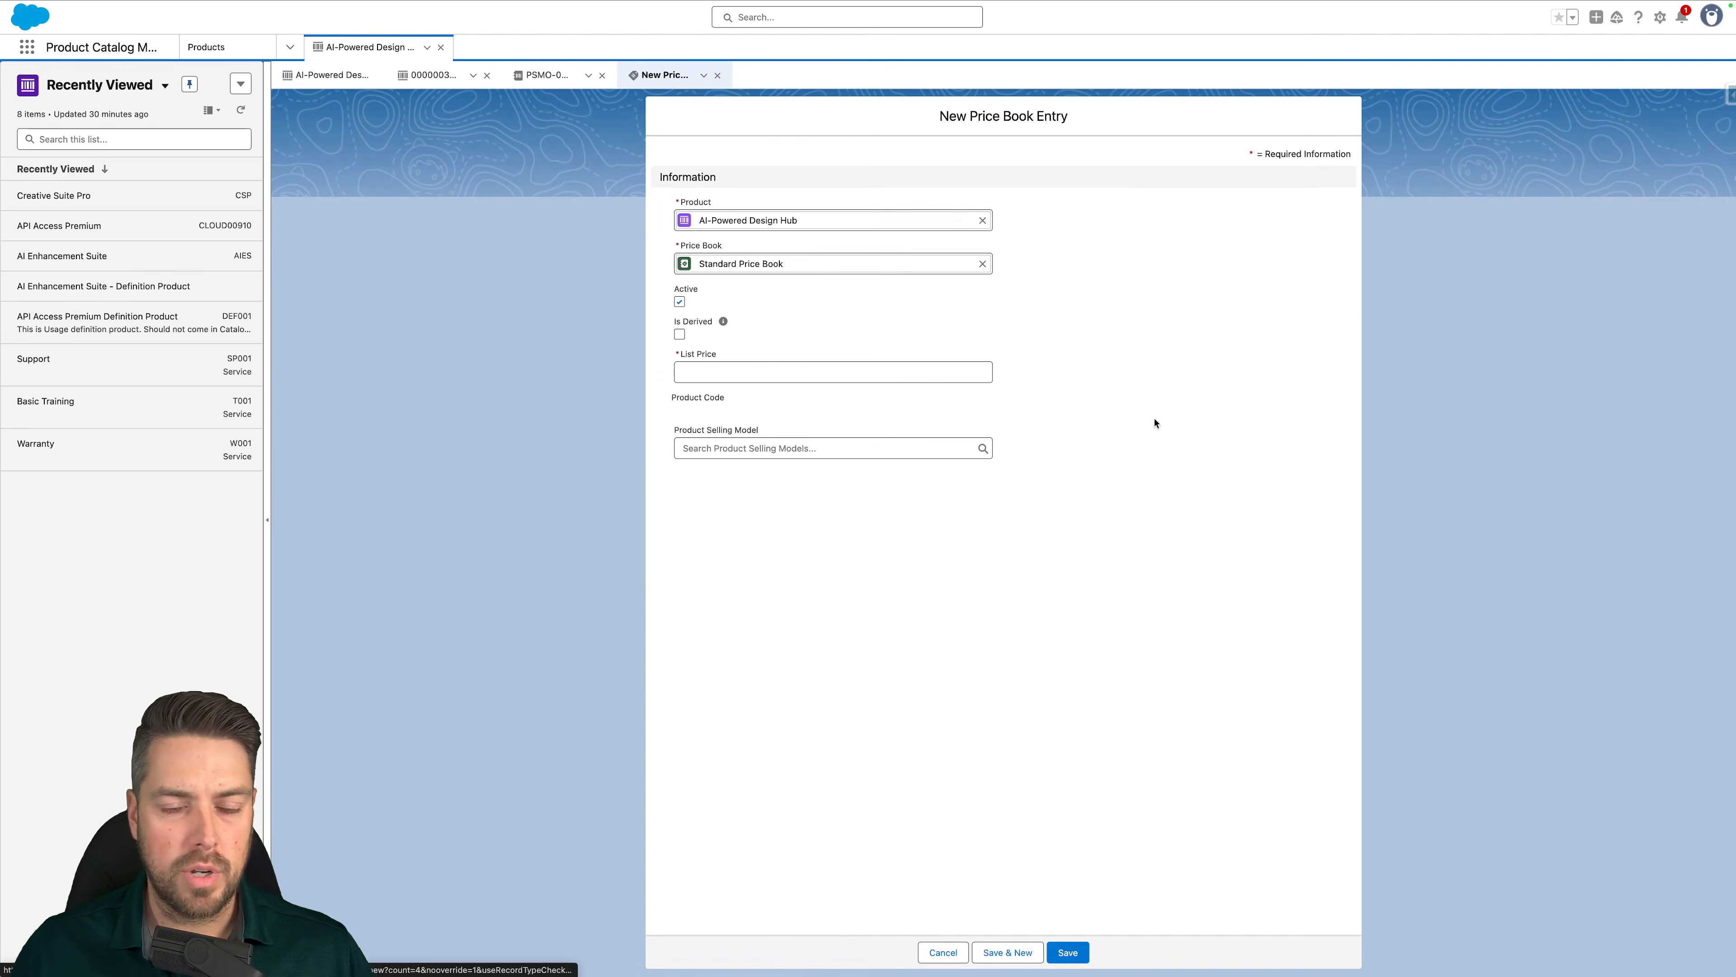
pyautogui.click(734, 371)
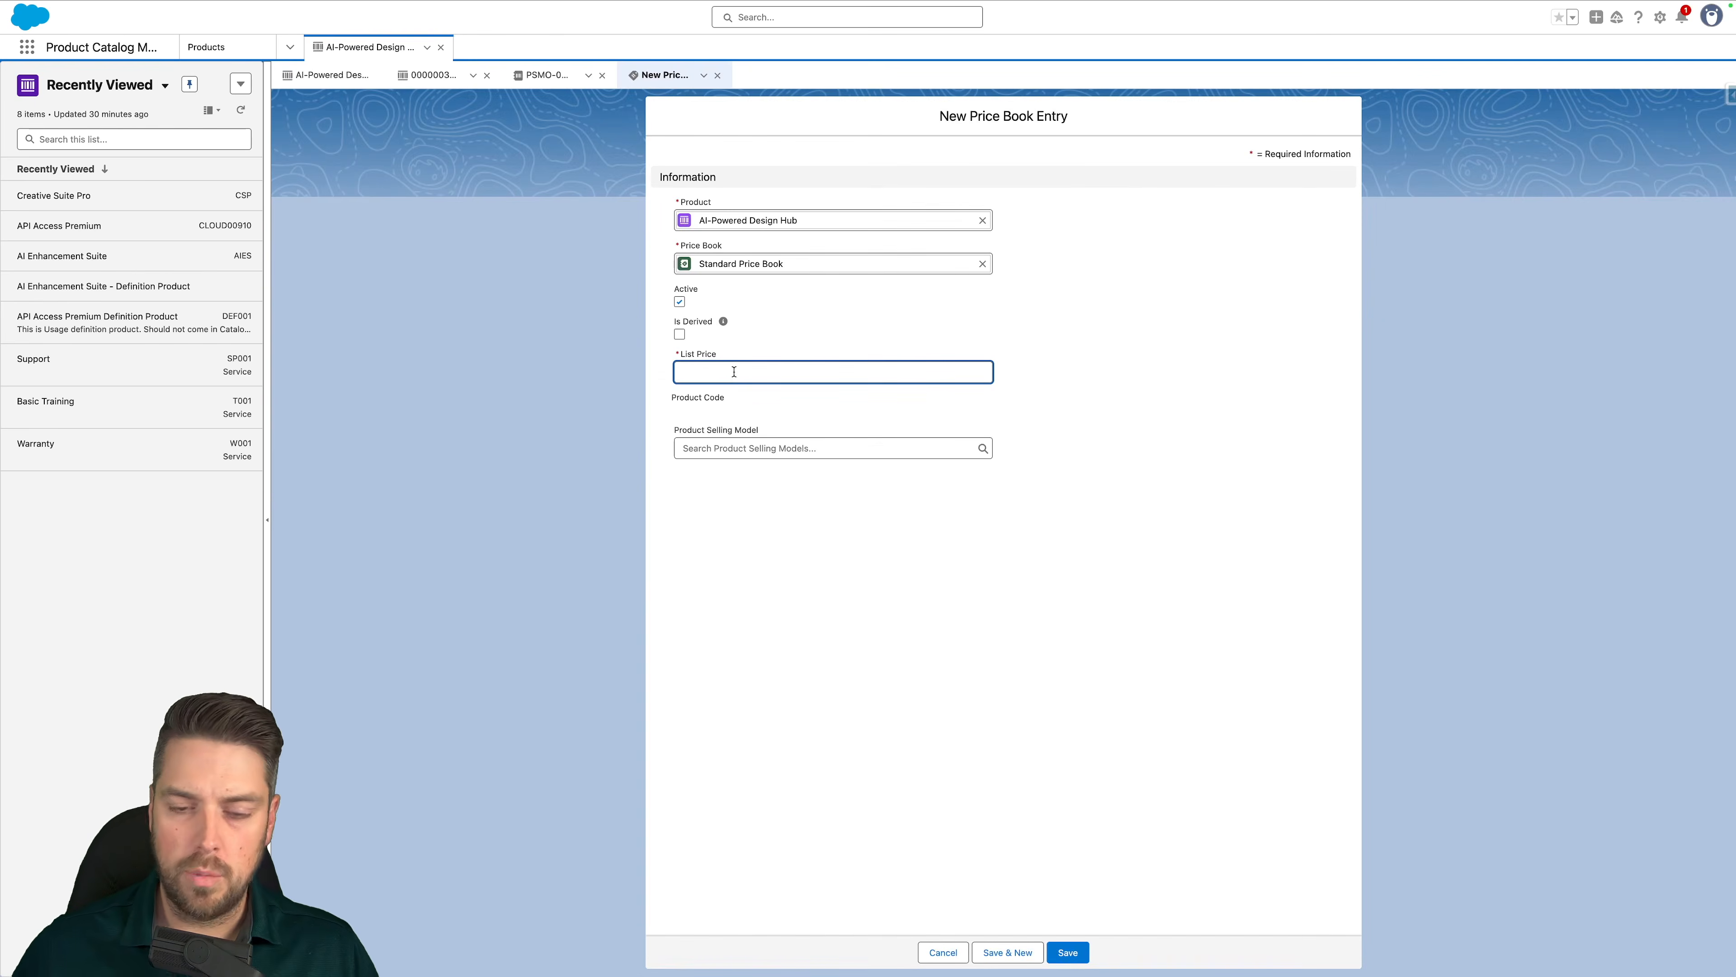
pyautogui.write('25')
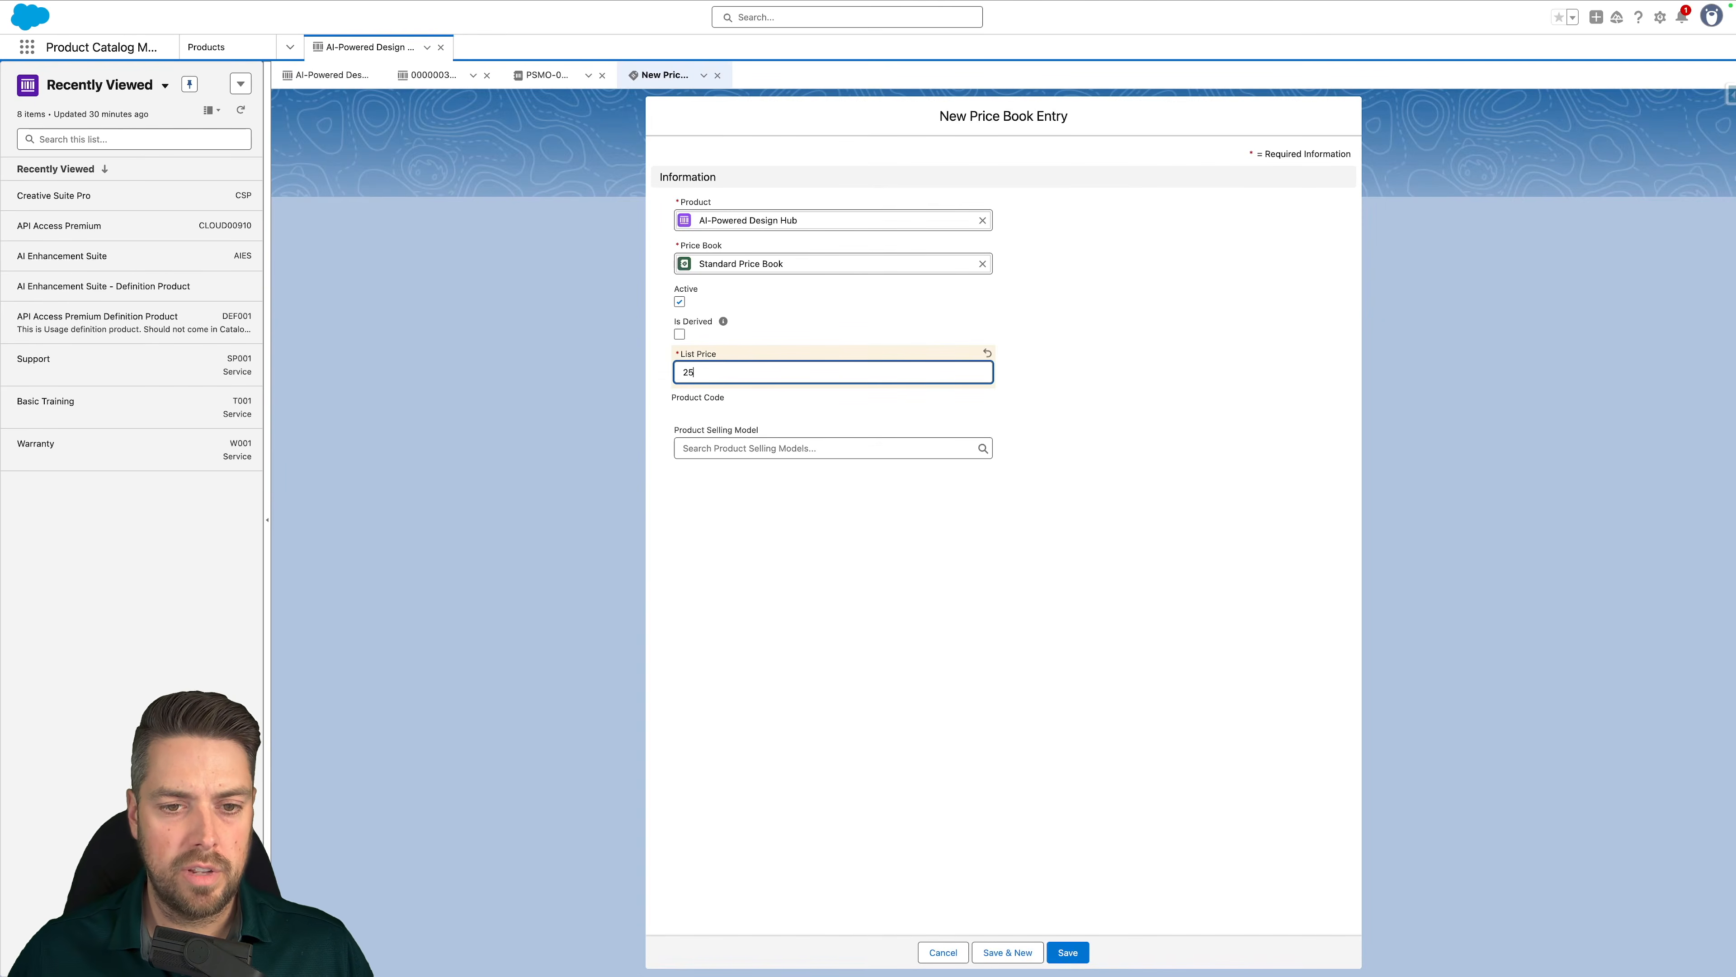
pyautogui.click(758, 446)
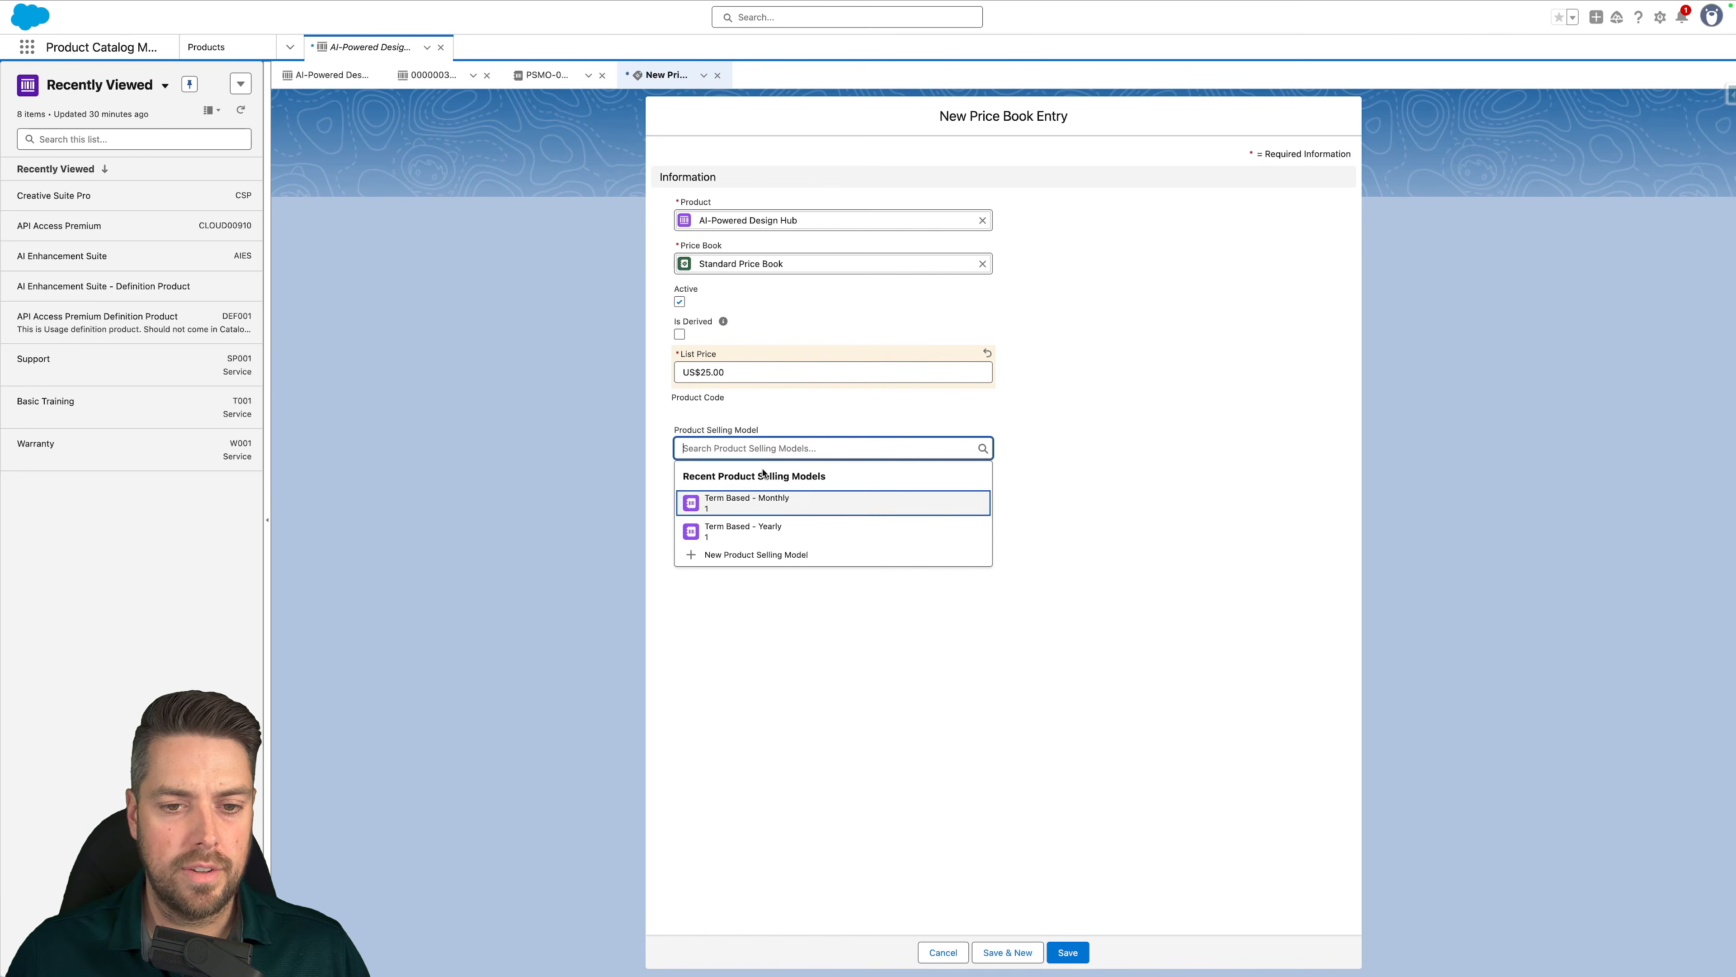
pyautogui.click(801, 503)
pyautogui.click(1067, 952)
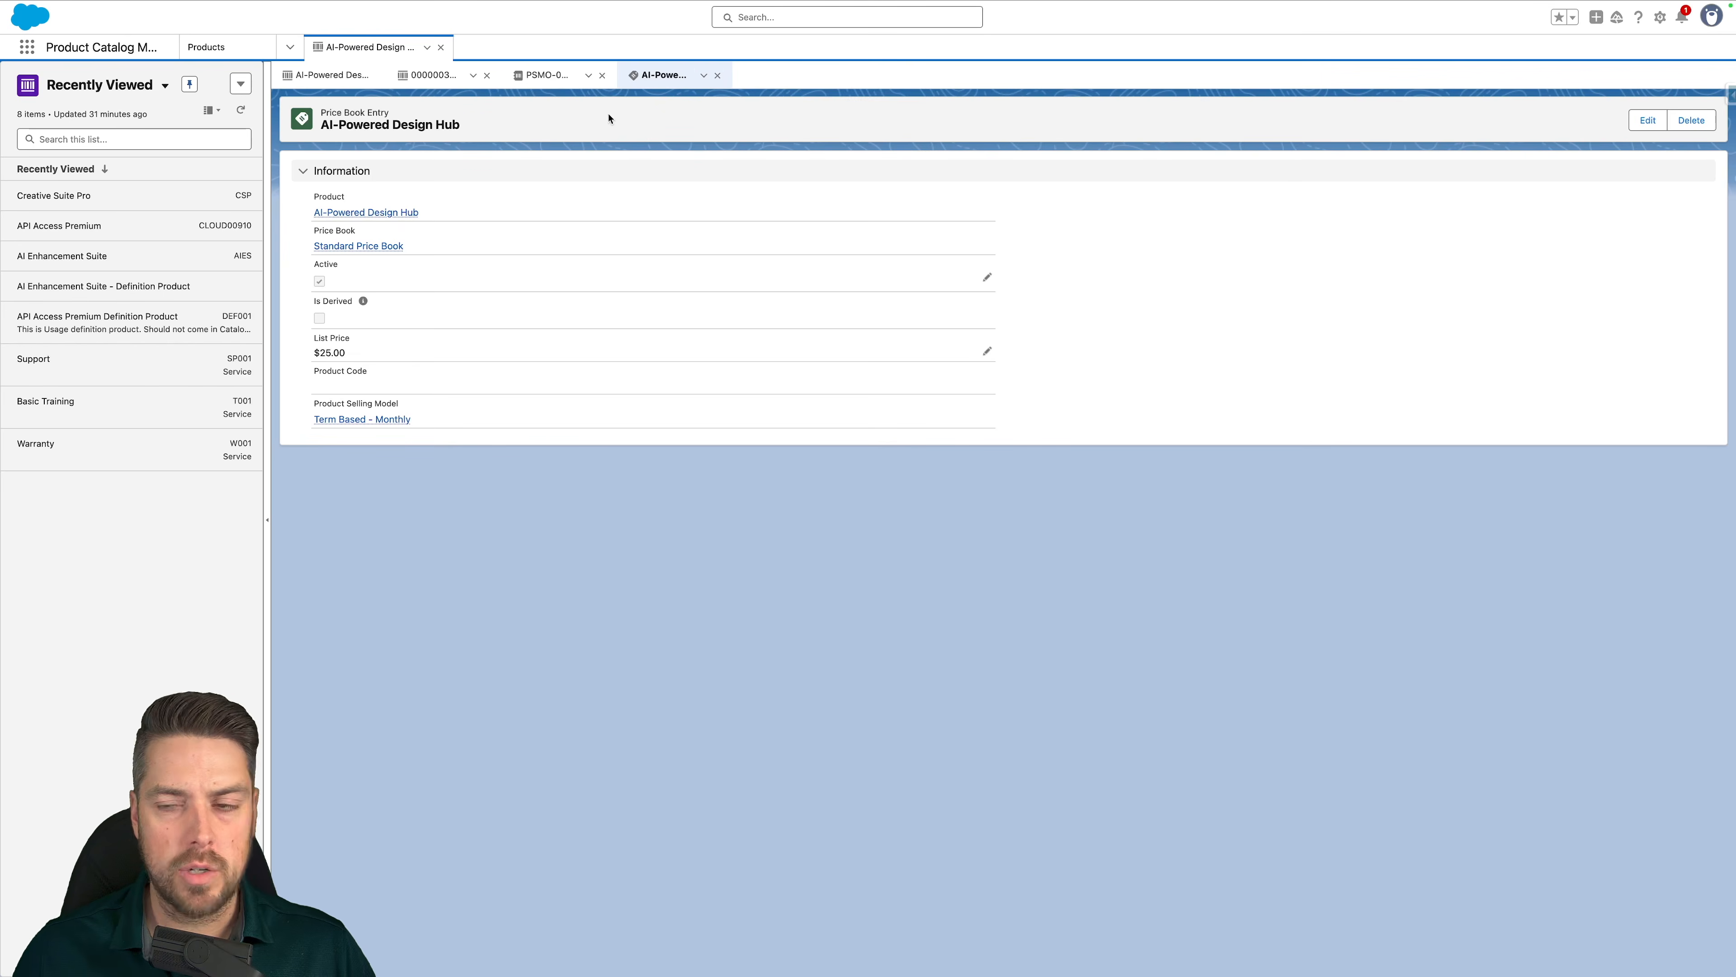
# Find the Product Discovery Settings in Setup and open the product index management page from there
pyautogui.click(1660, 16)
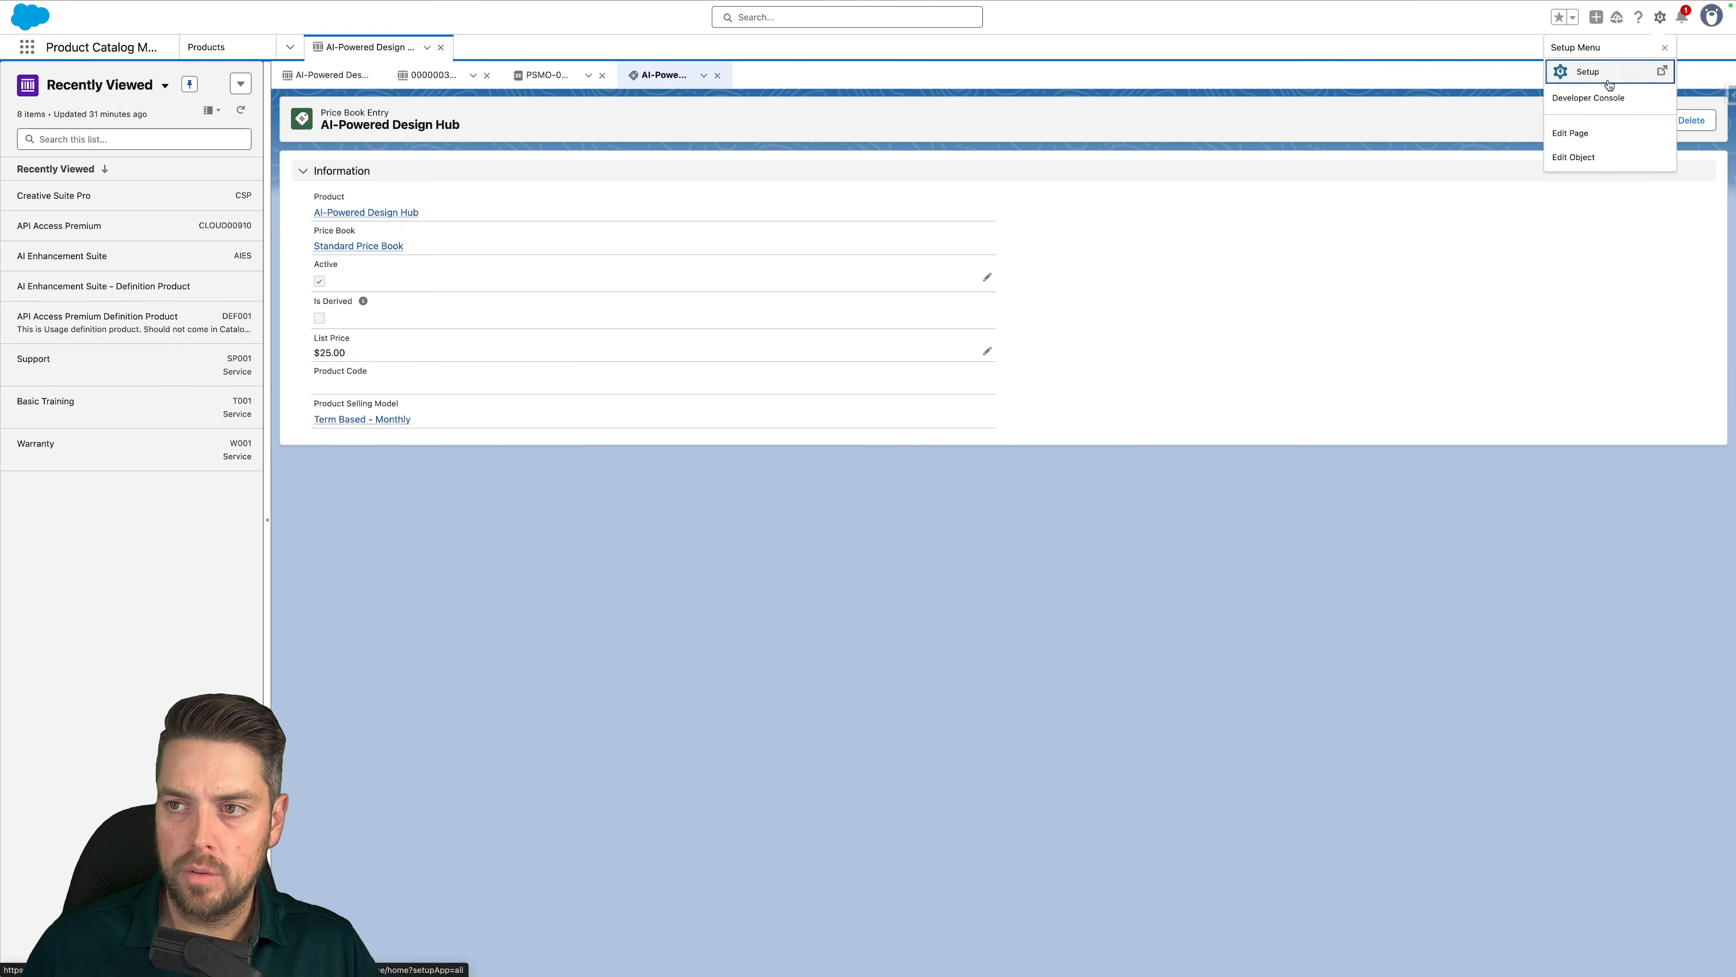
pyautogui.click(1606, 81)
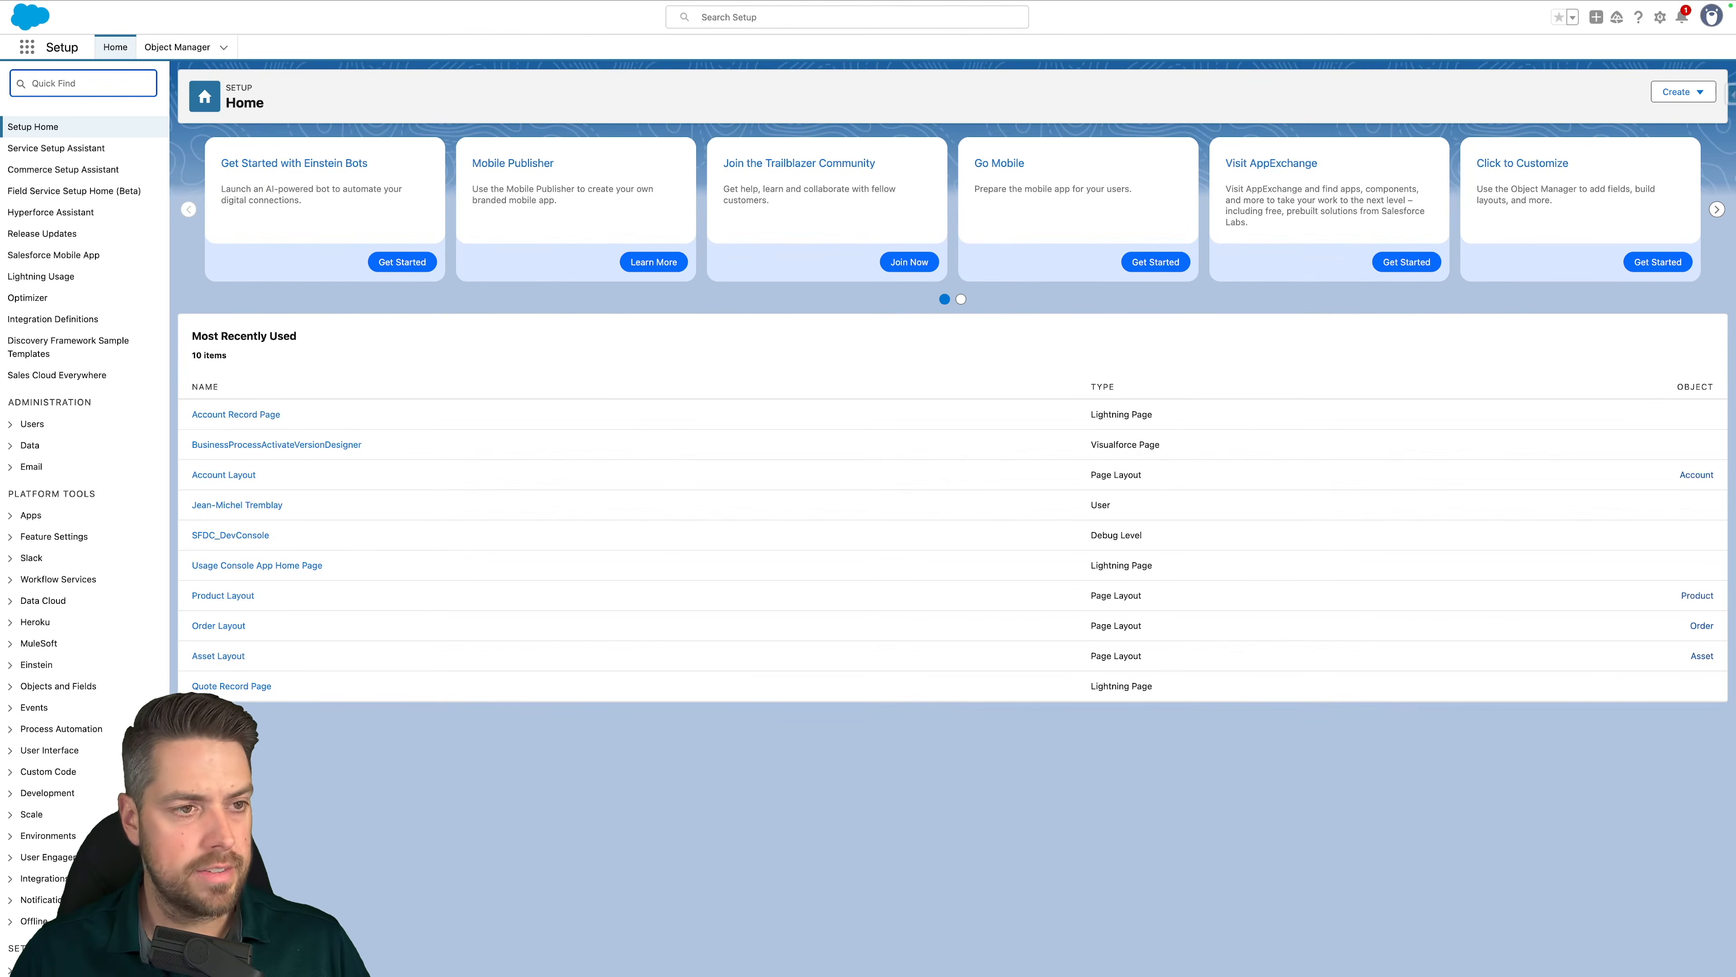
pyautogui.write('discov')
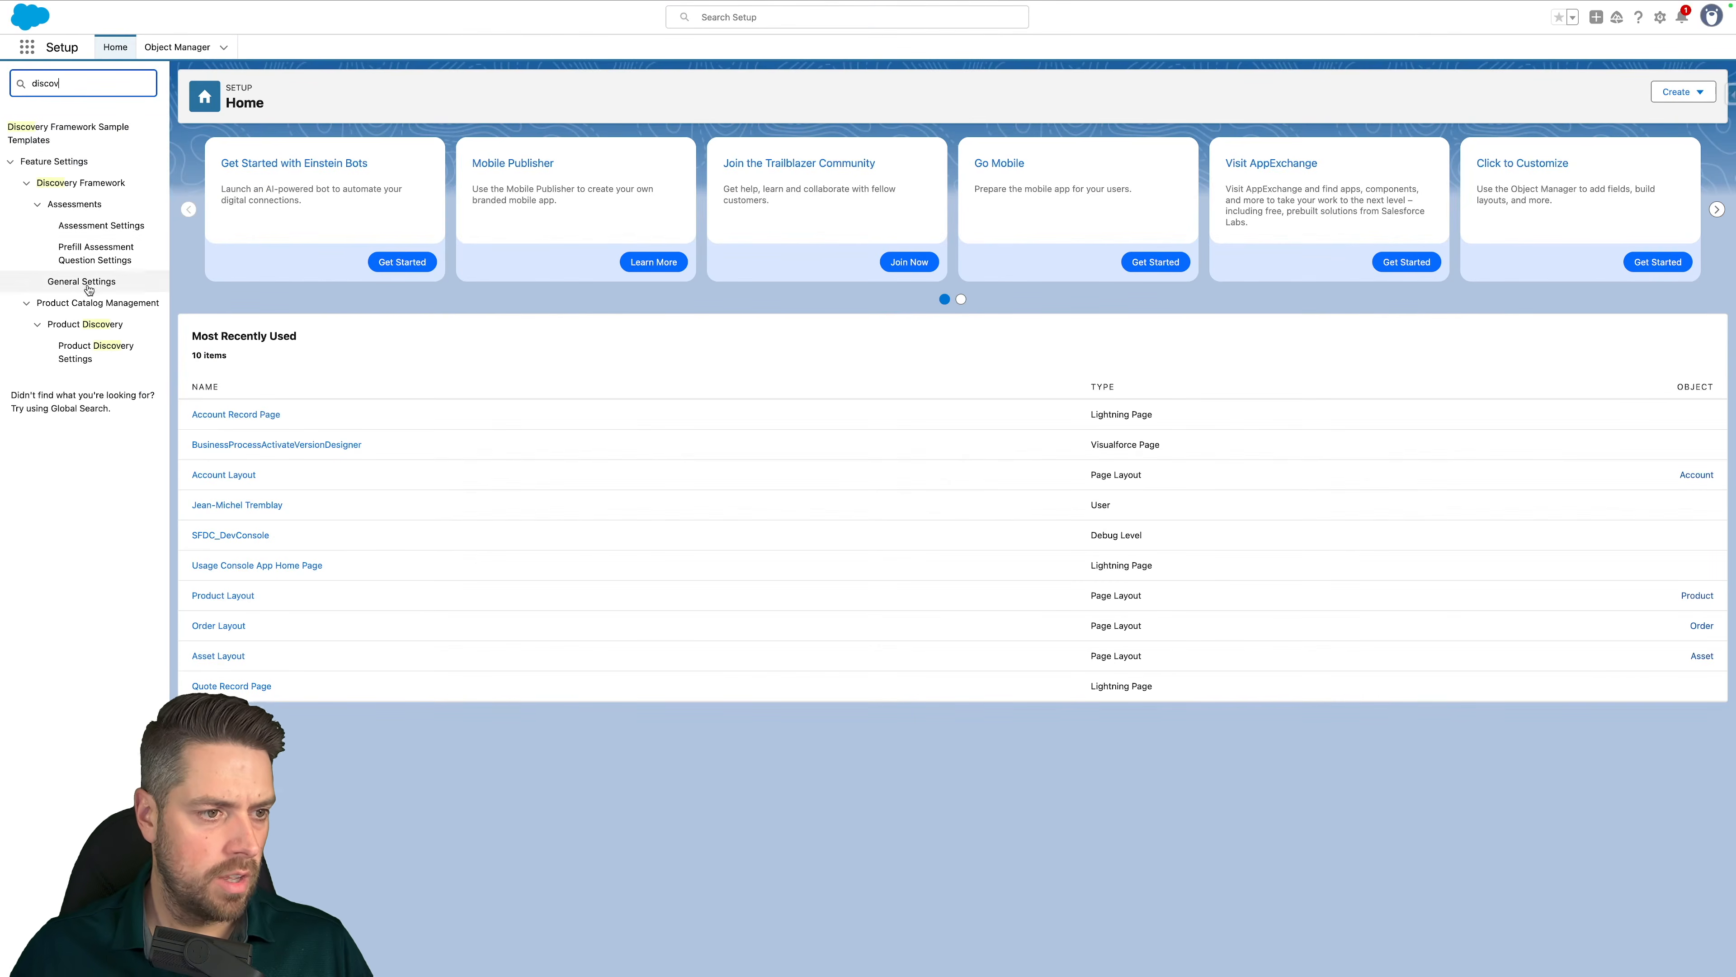
pyautogui.click(86, 355)
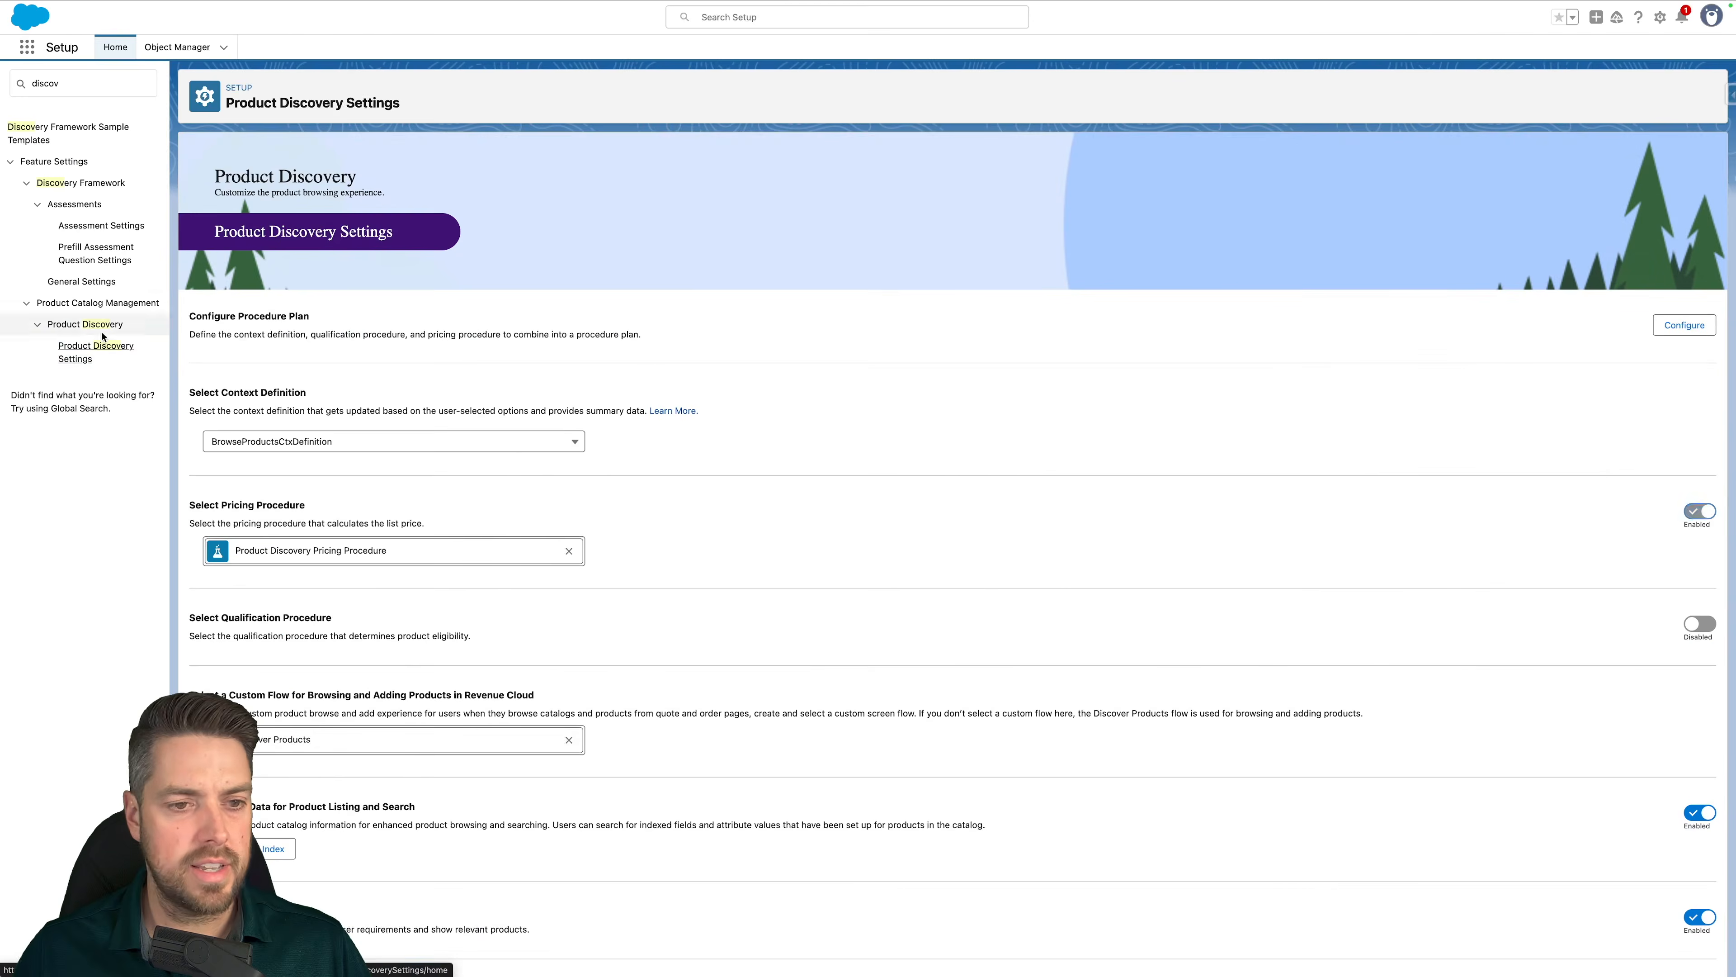
pyautogui.scroll(-1, 704, 645)
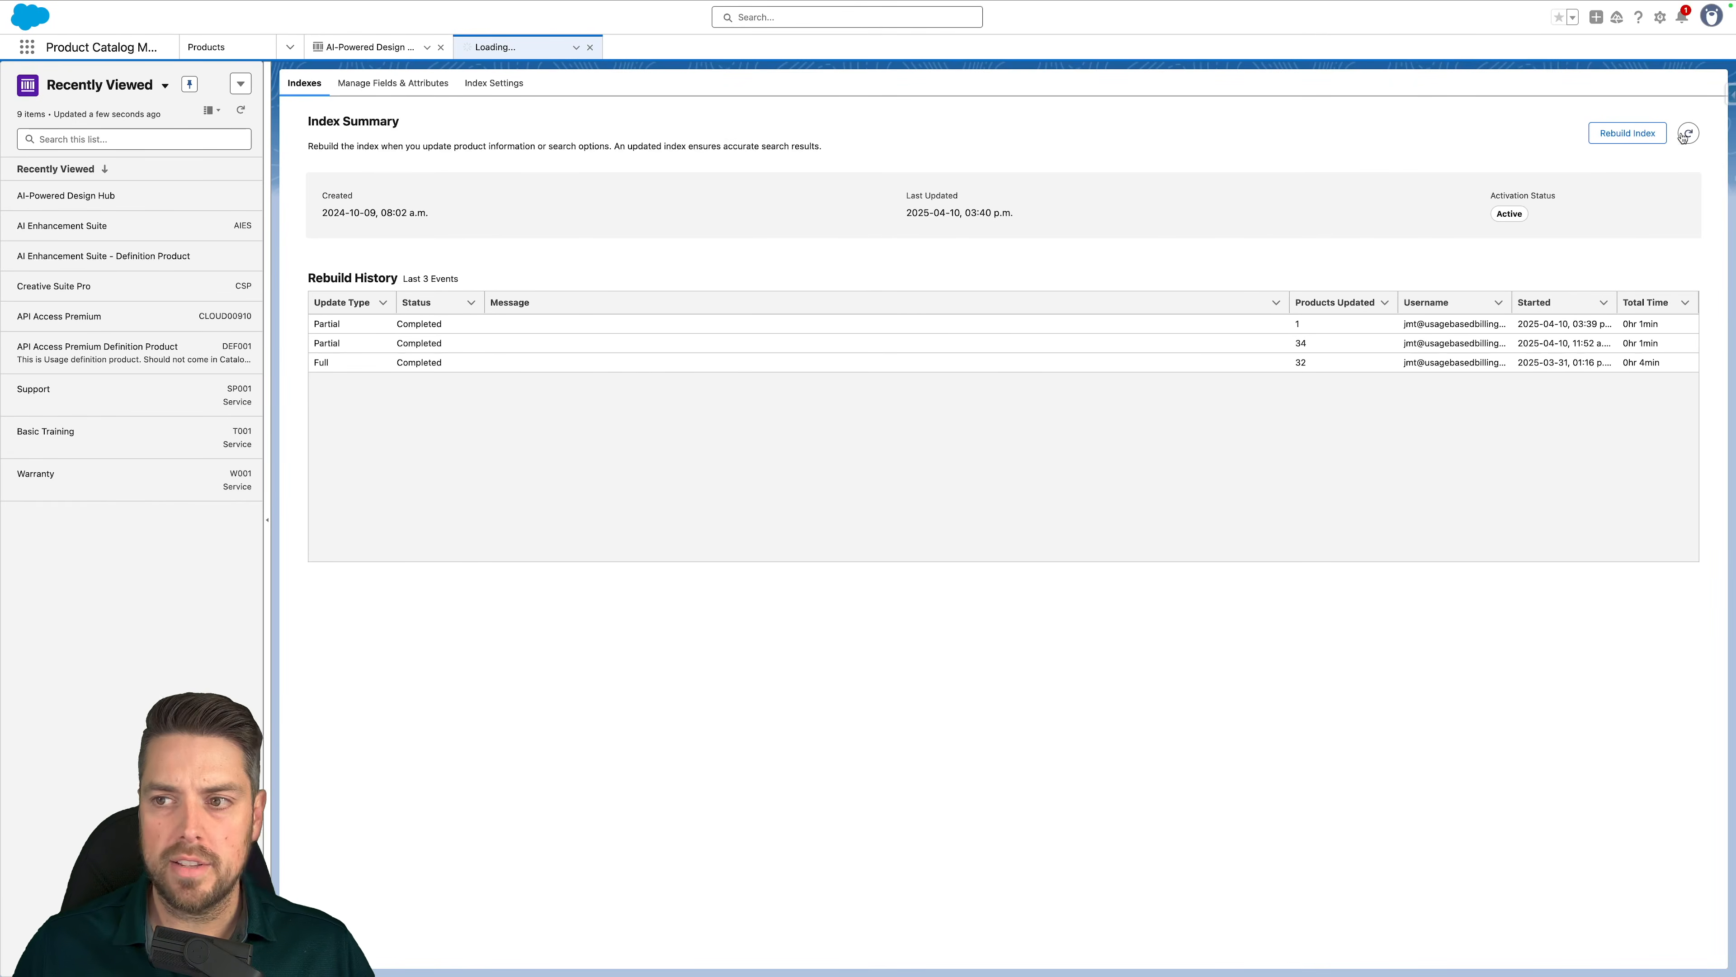
# Start a Partial Index Rebuild of the product index
pyautogui.click(1644, 136)
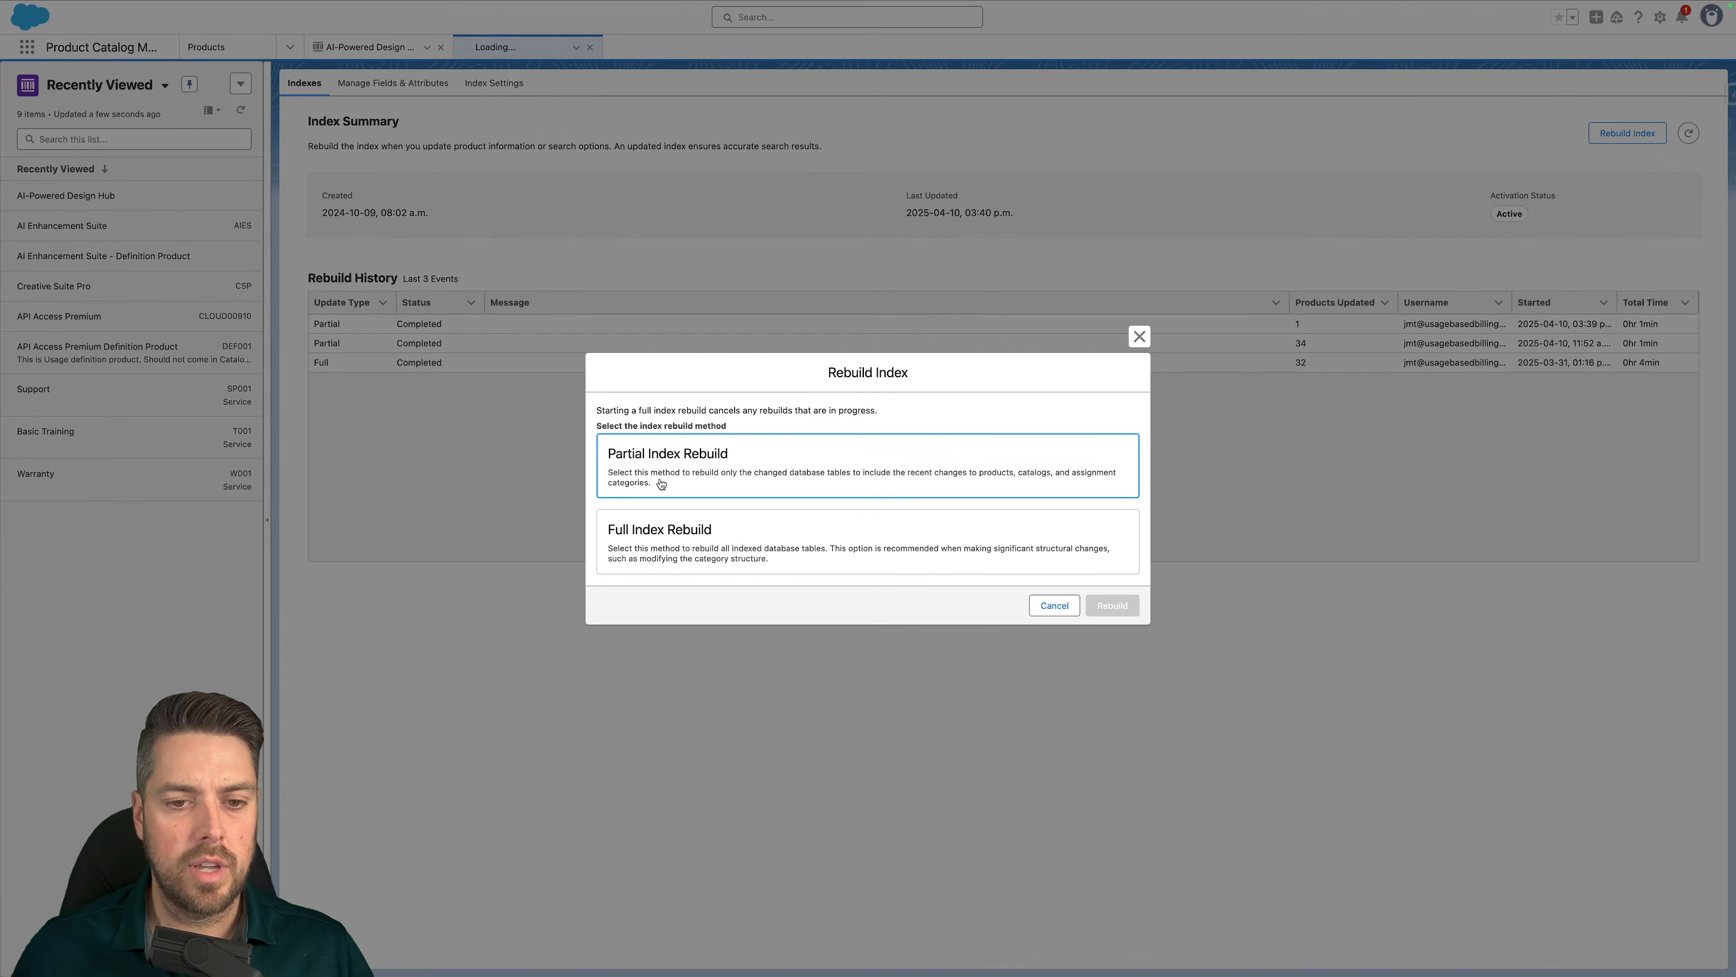
pyautogui.click(652, 464)
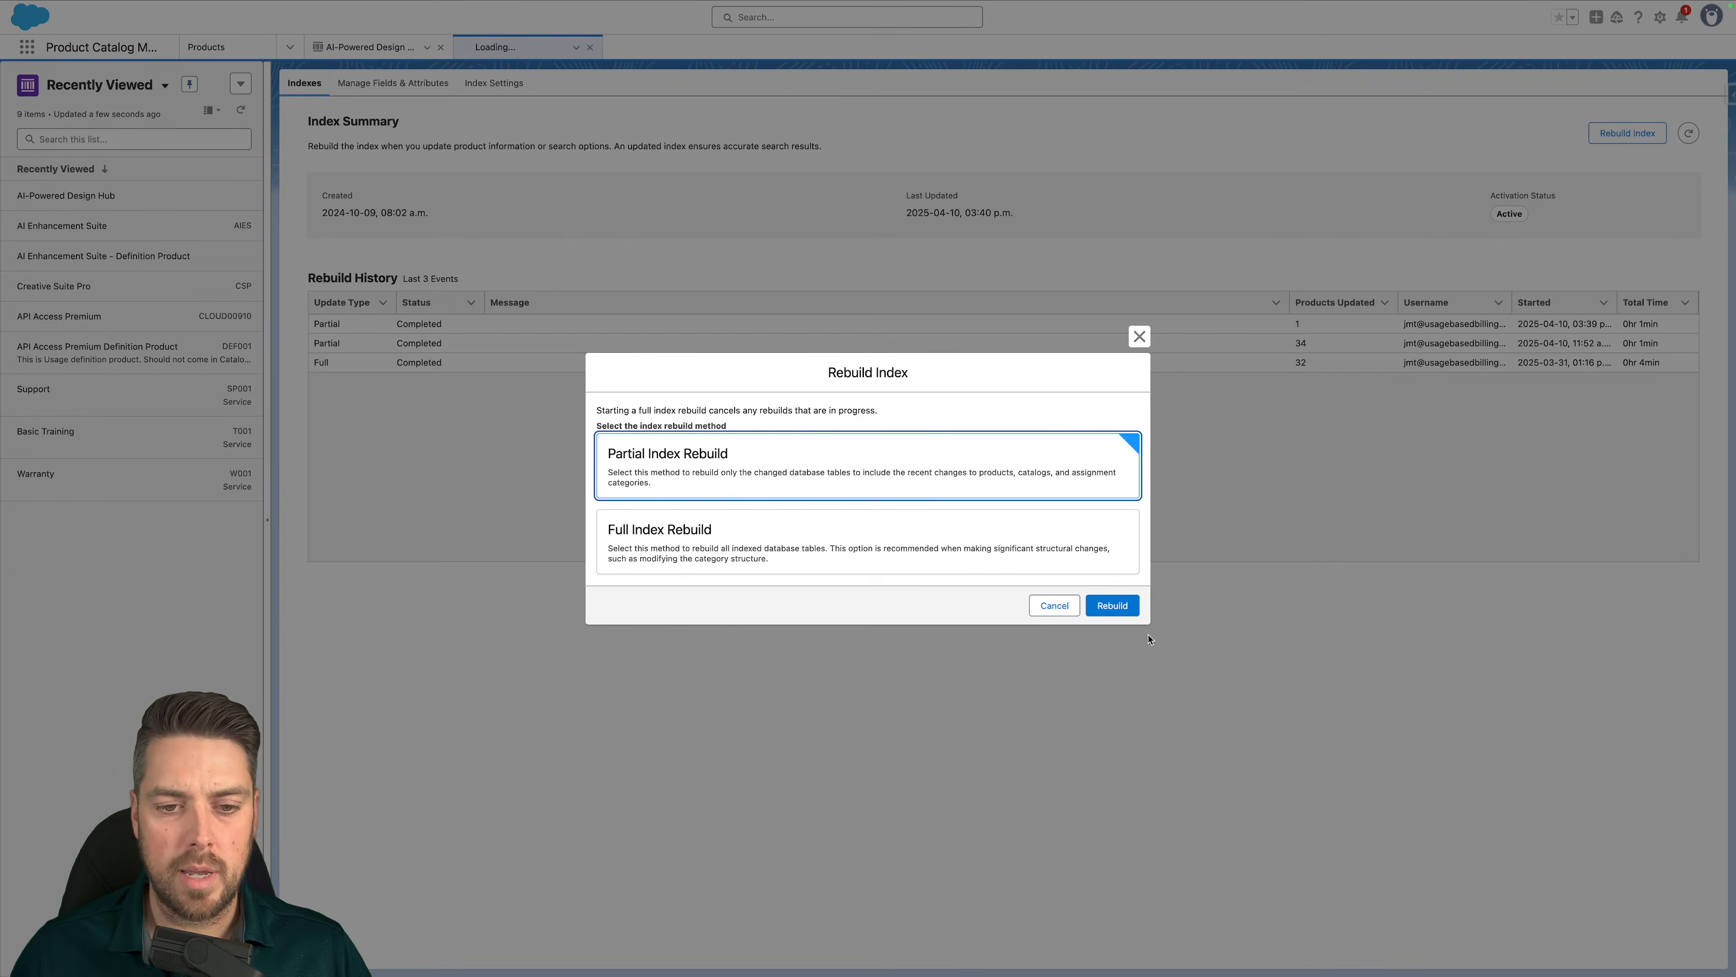
pyautogui.click(1112, 605)
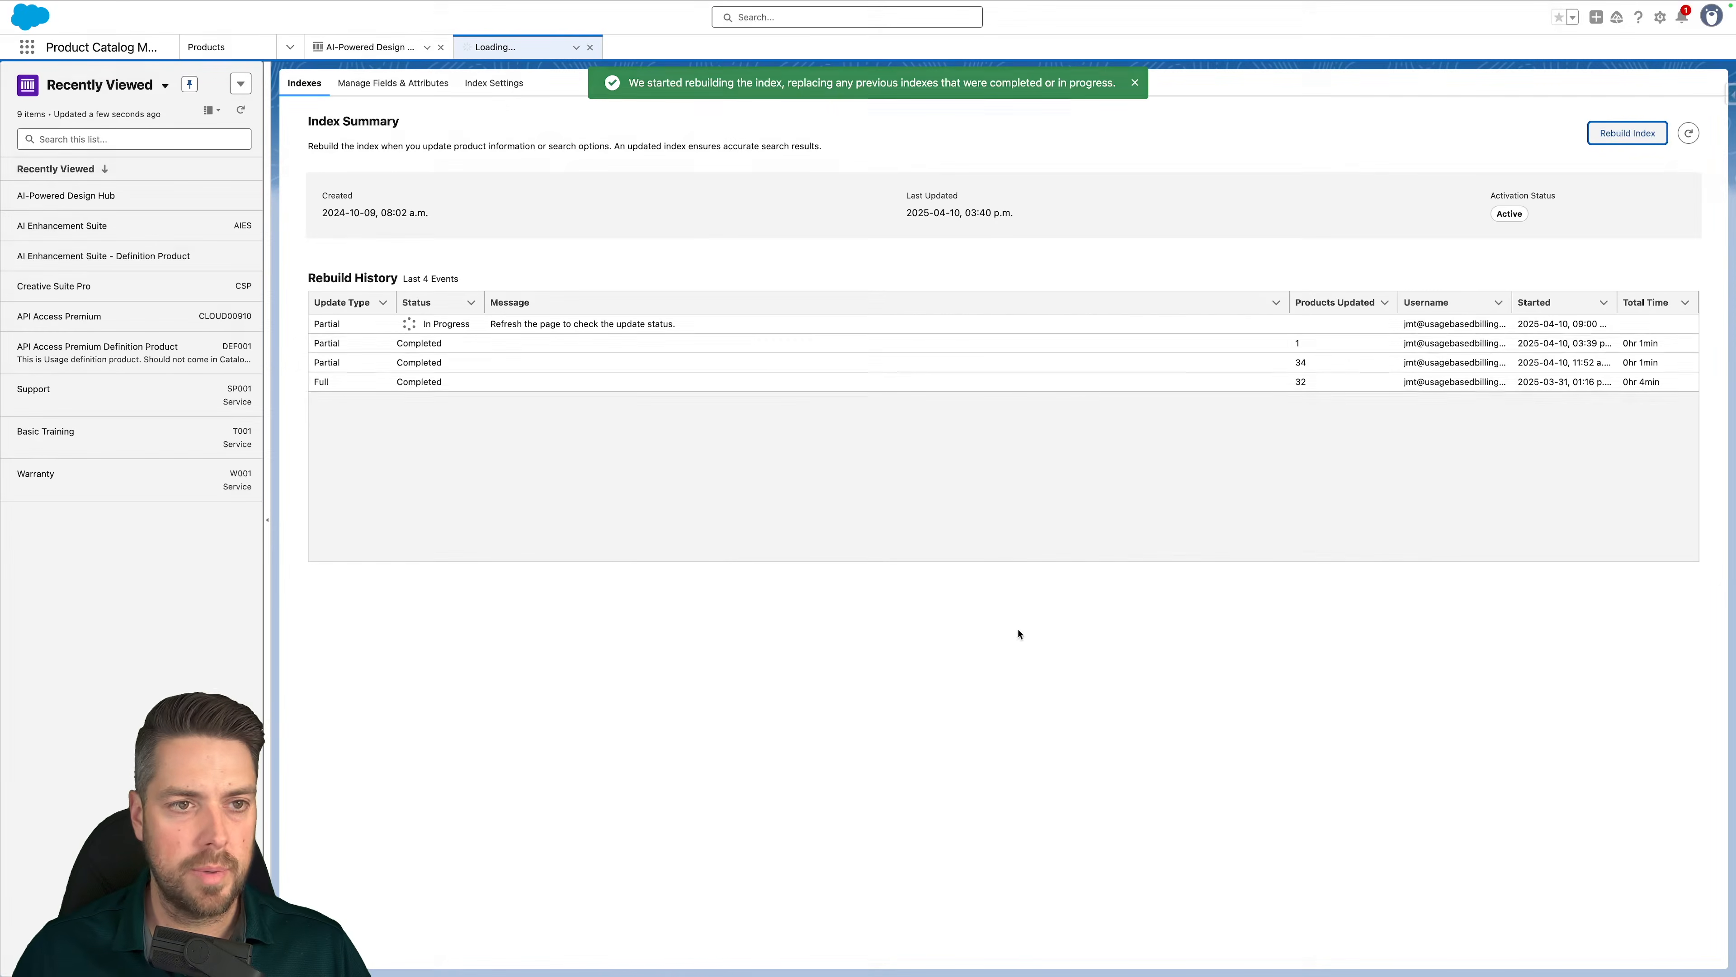
# Return to the product catalog browser tab and open the Unit of Measure Classes list
pyautogui.click(130, 30)
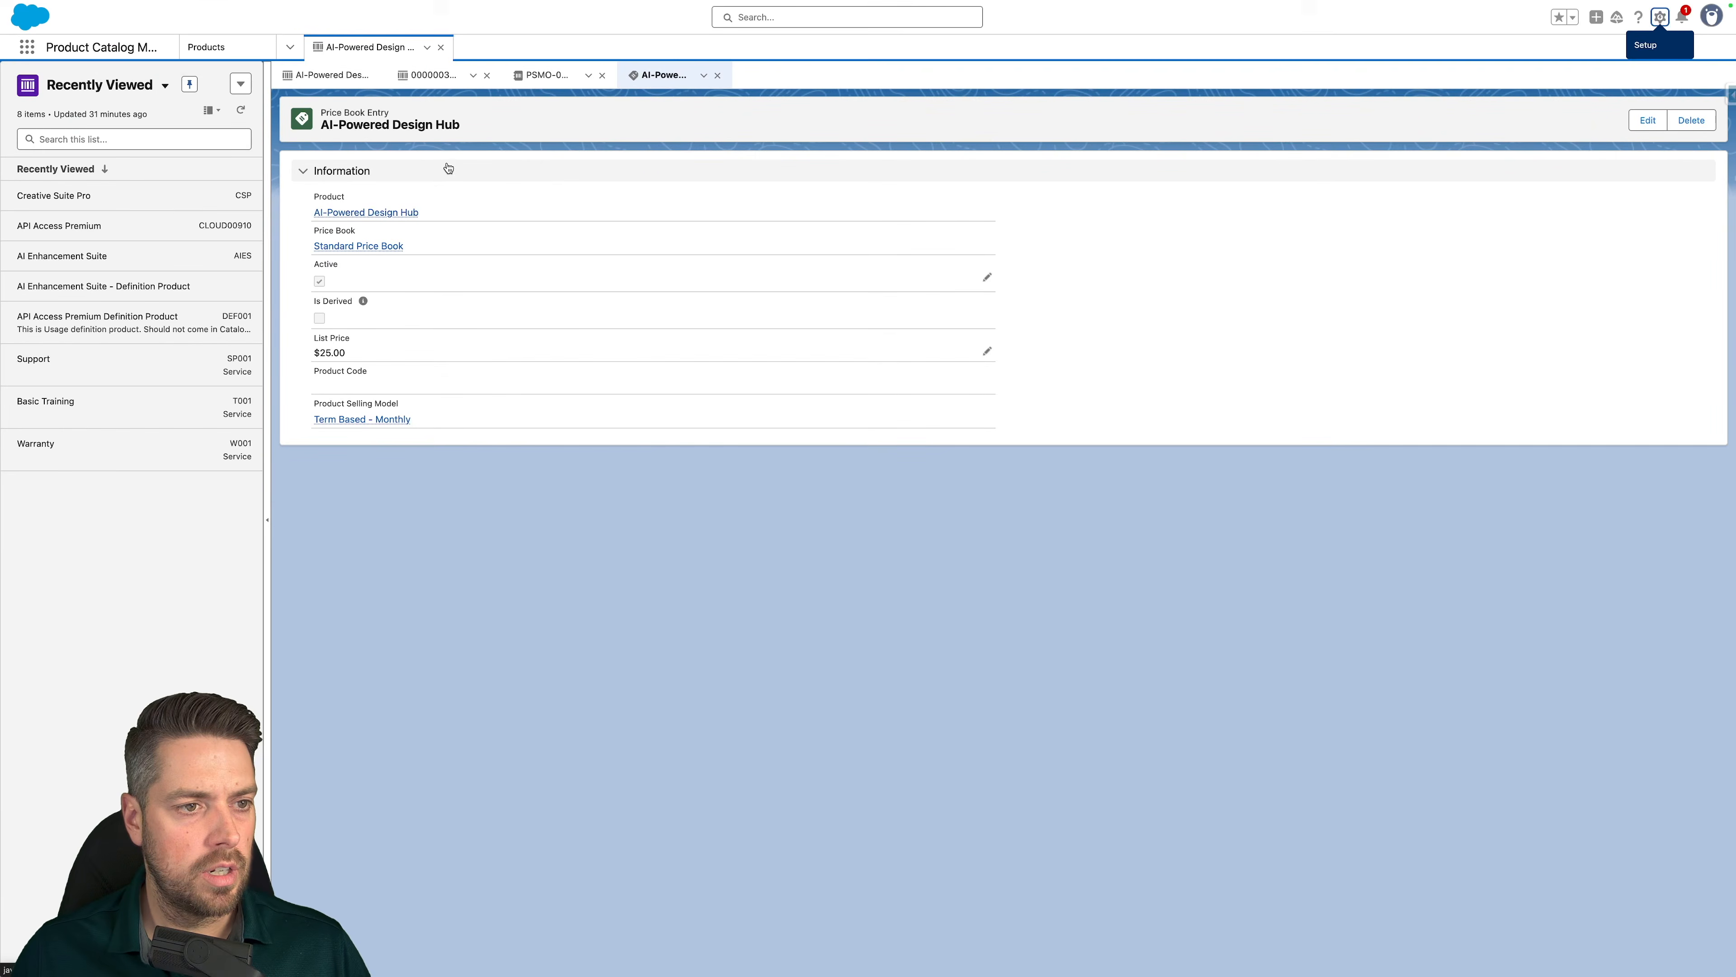
pyautogui.click(26, 47)
pyautogui.write('unit of')
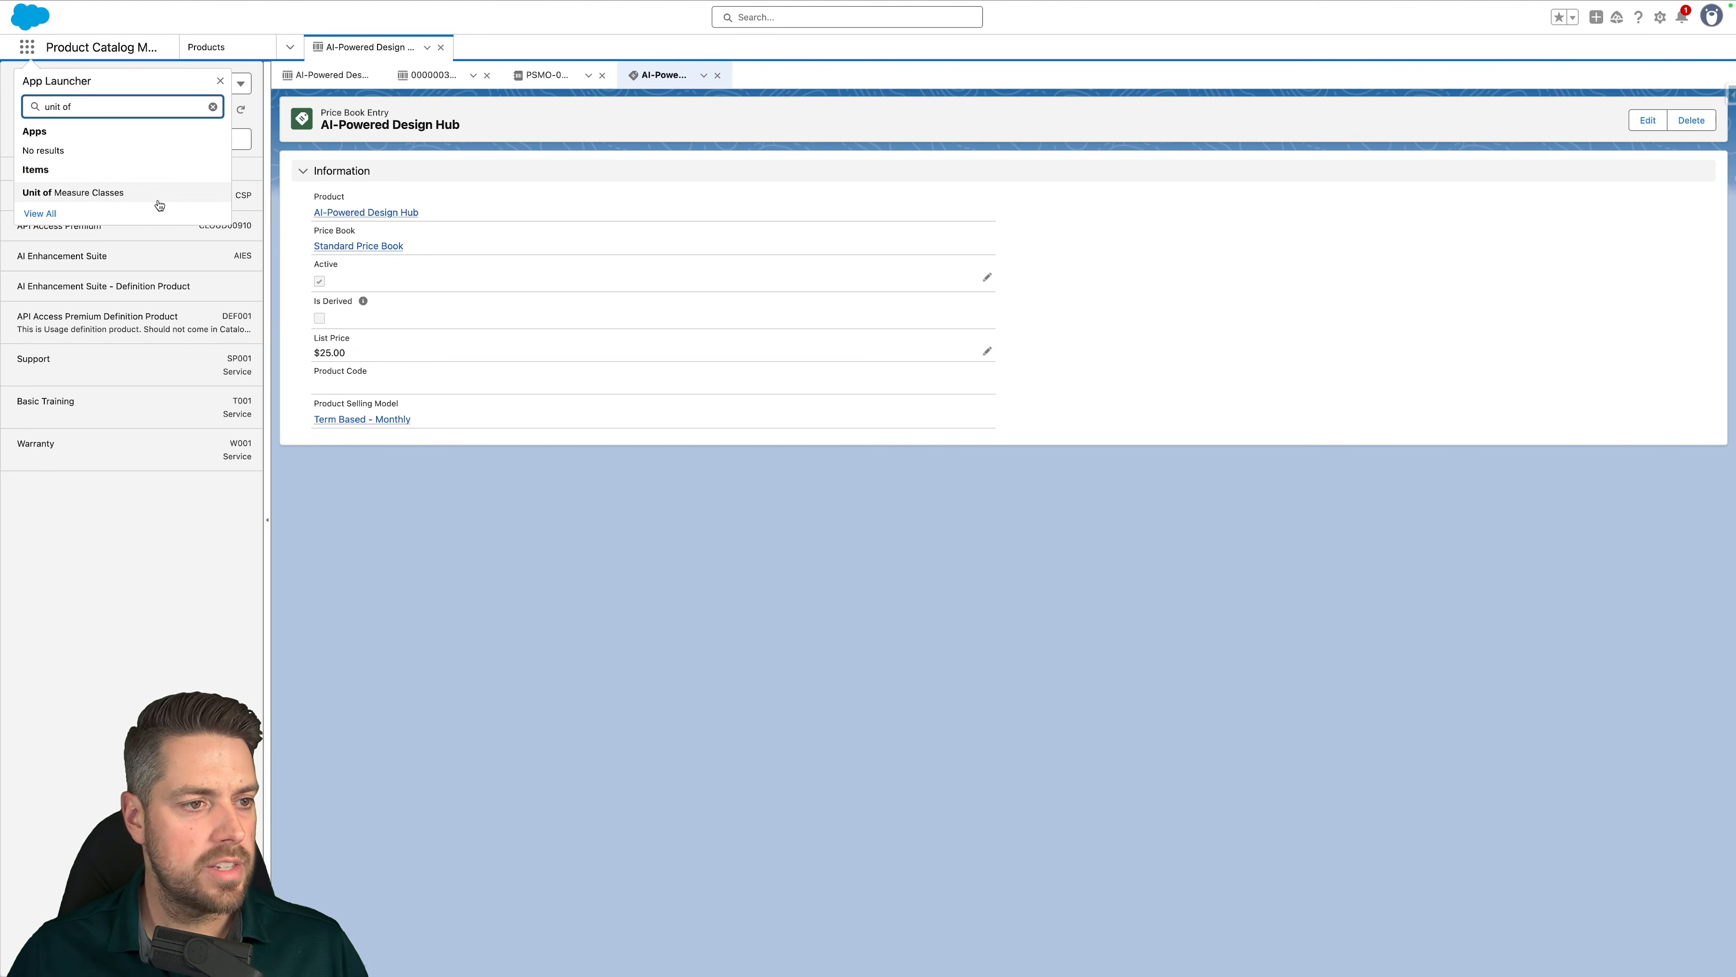
pyautogui.click(116, 193)
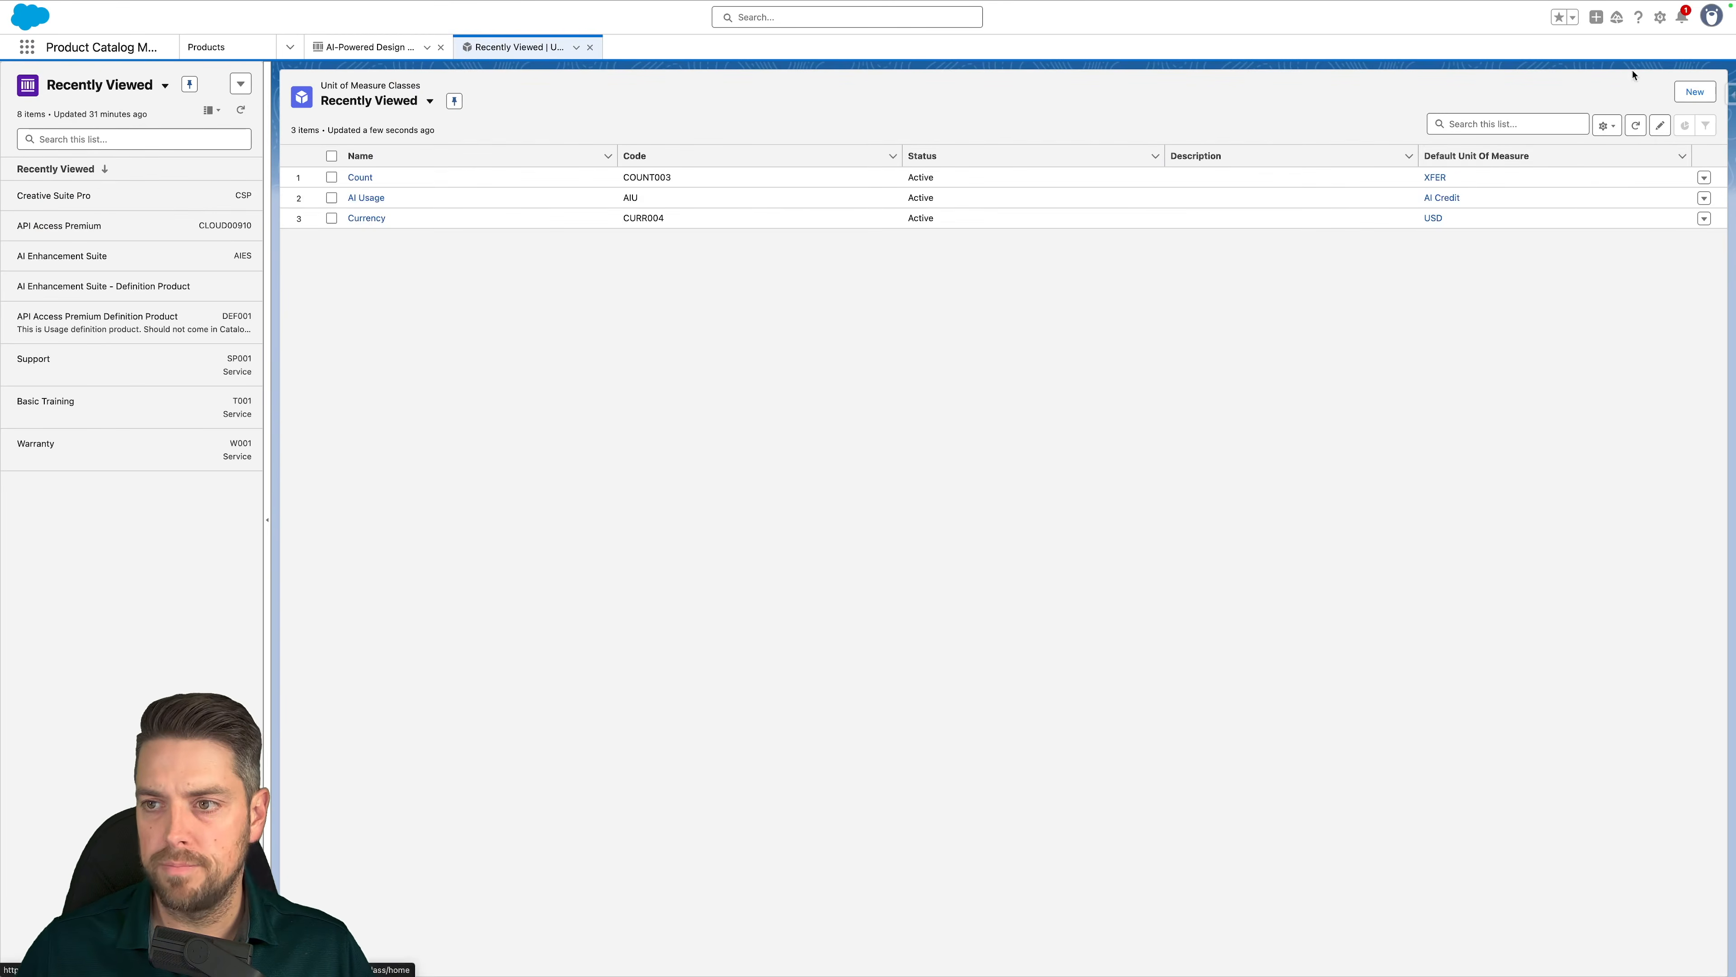
# Create a unit of measure class named AI Processing Units with code AIPU and Draft status
pyautogui.click(1694, 92)
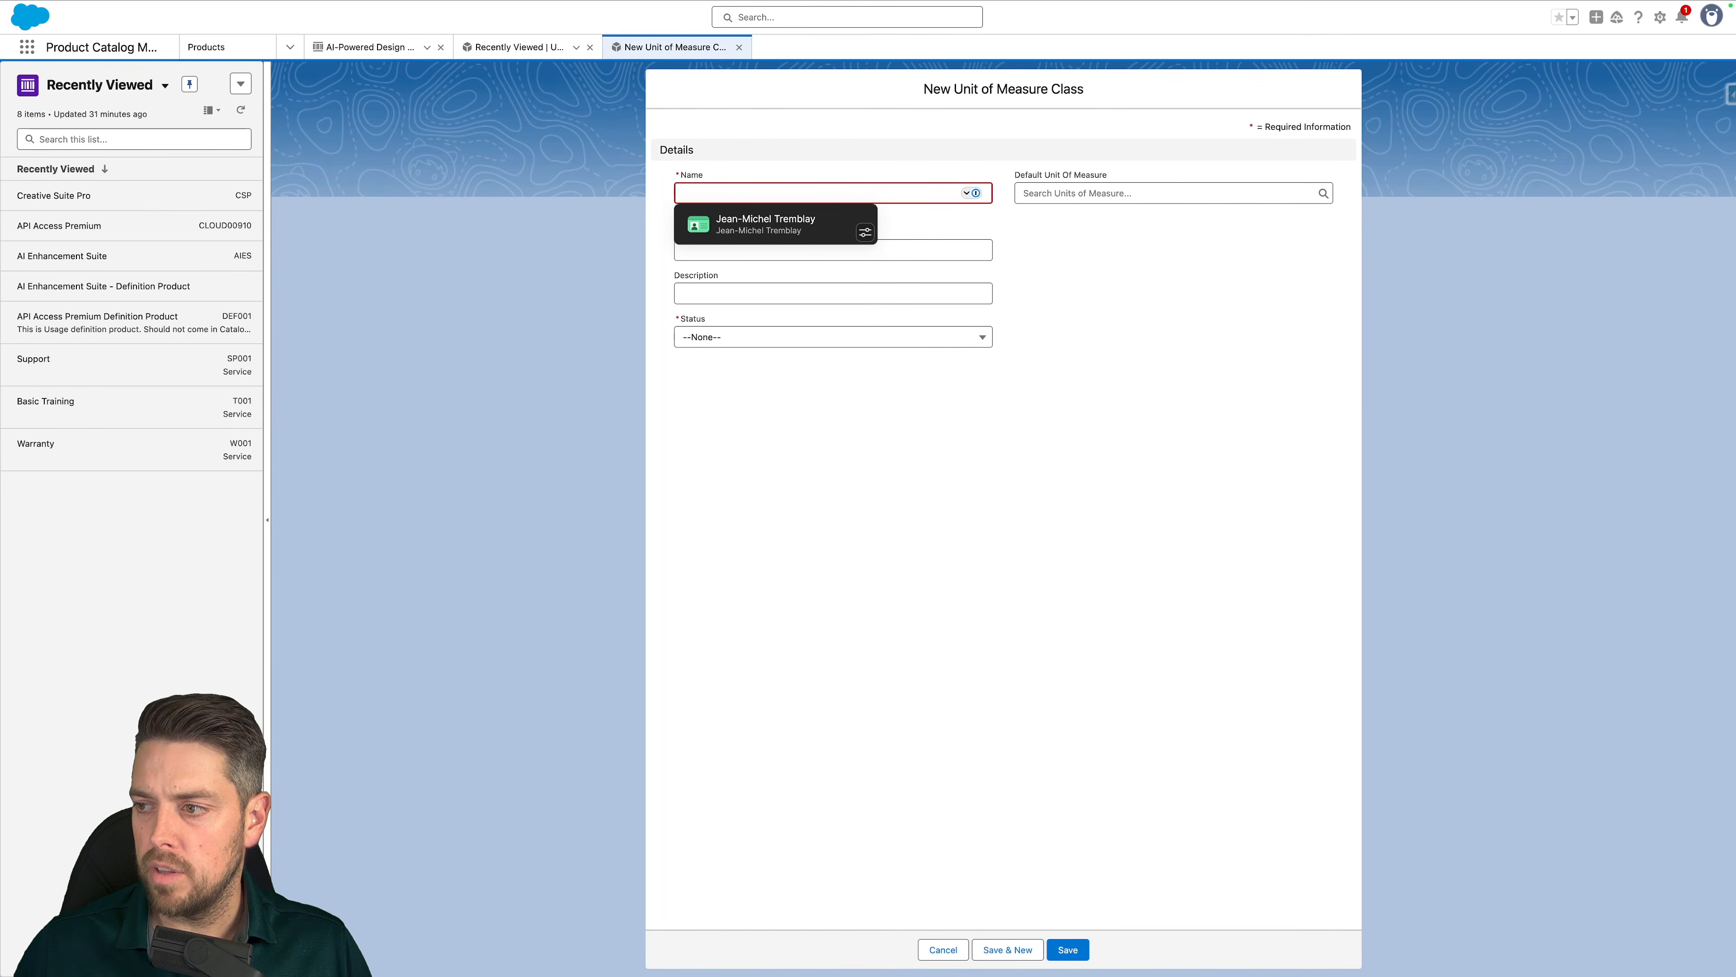
pyautogui.click(848, 197)
pyautogui.hotkey('ctrl', 'v')
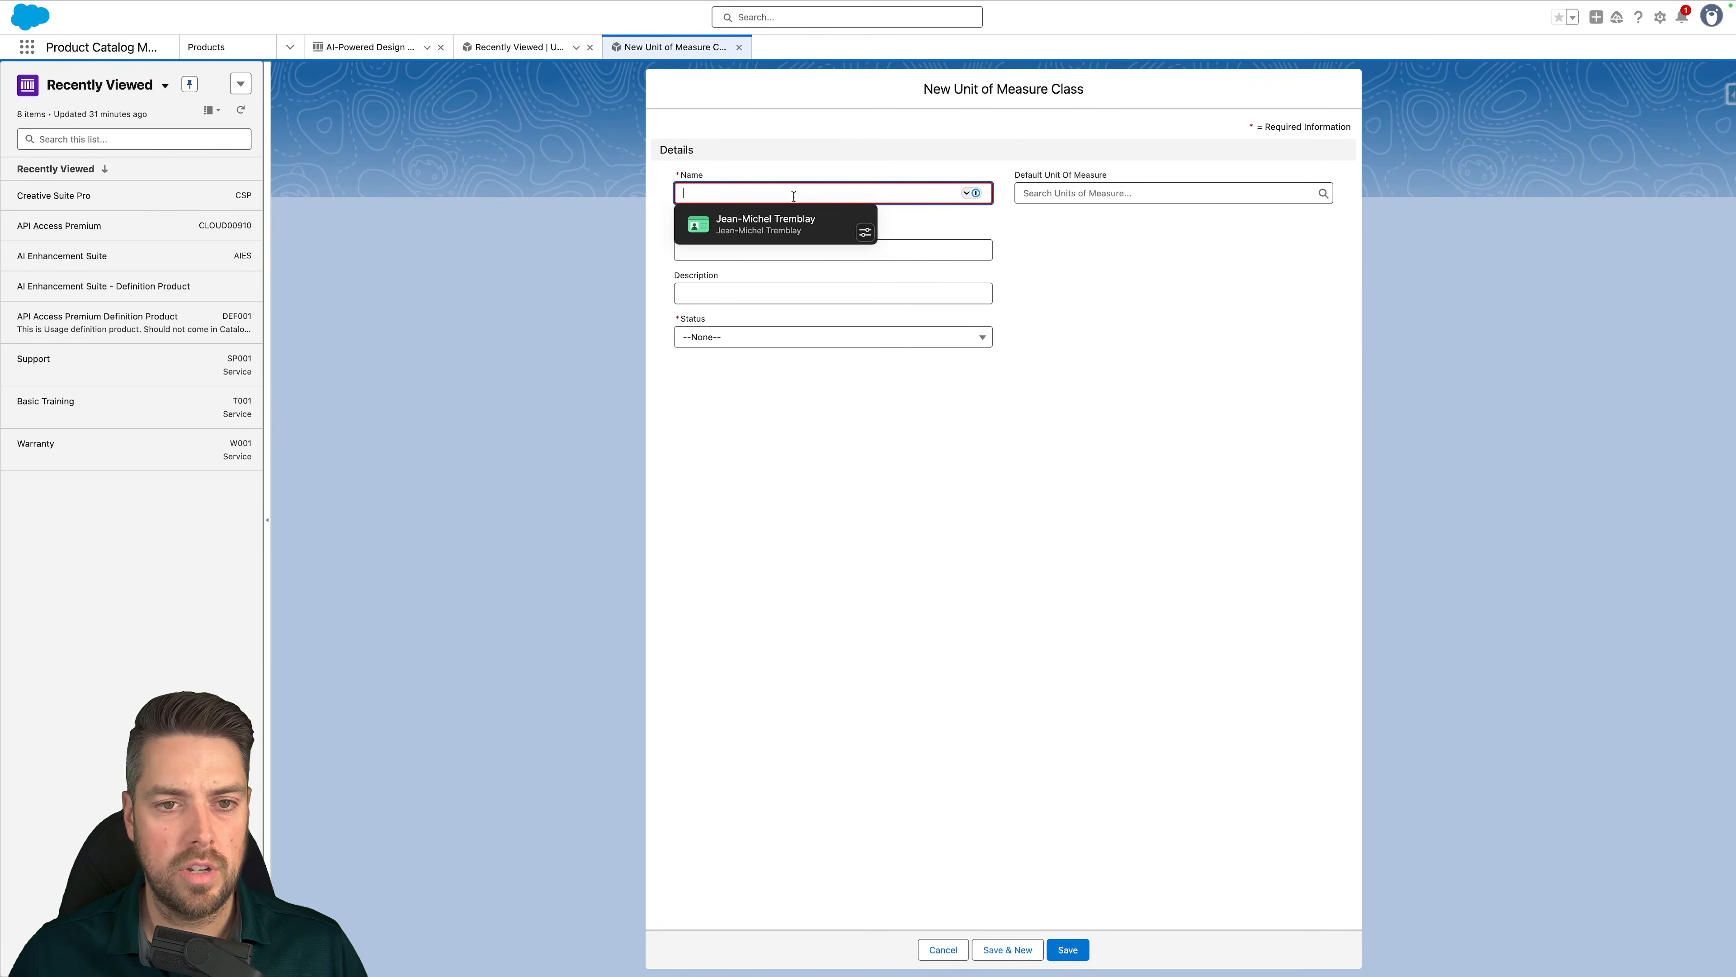
pyautogui.click(1087, 251)
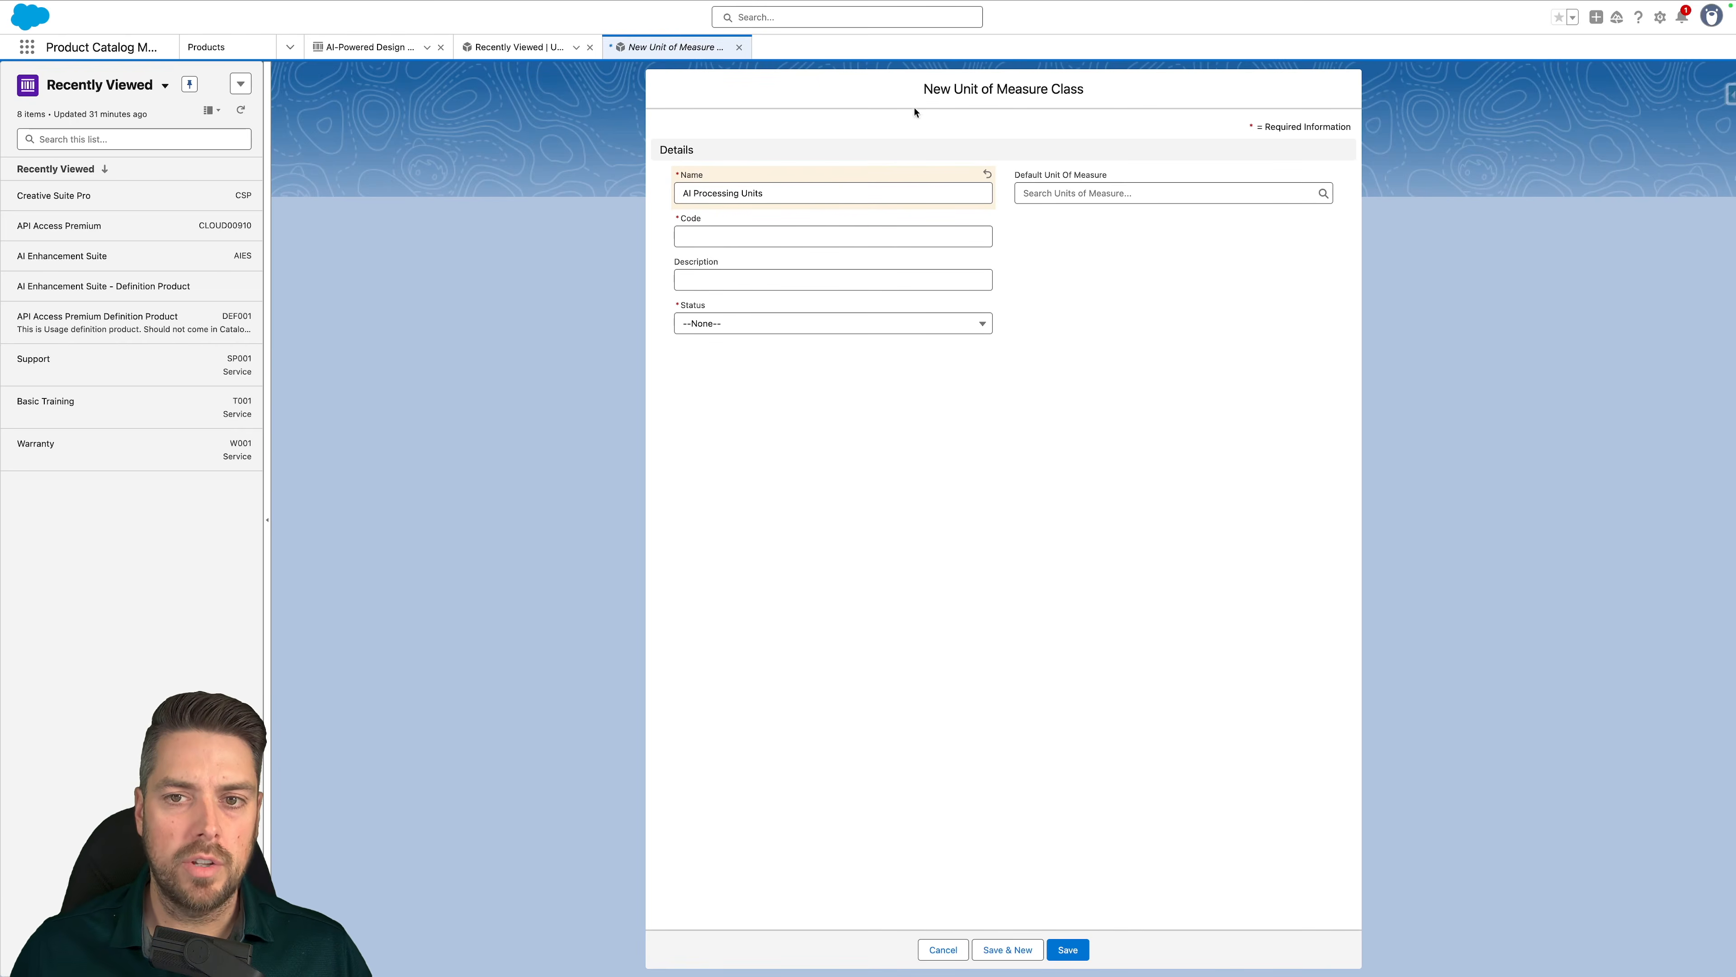
pyautogui.click(704, 234)
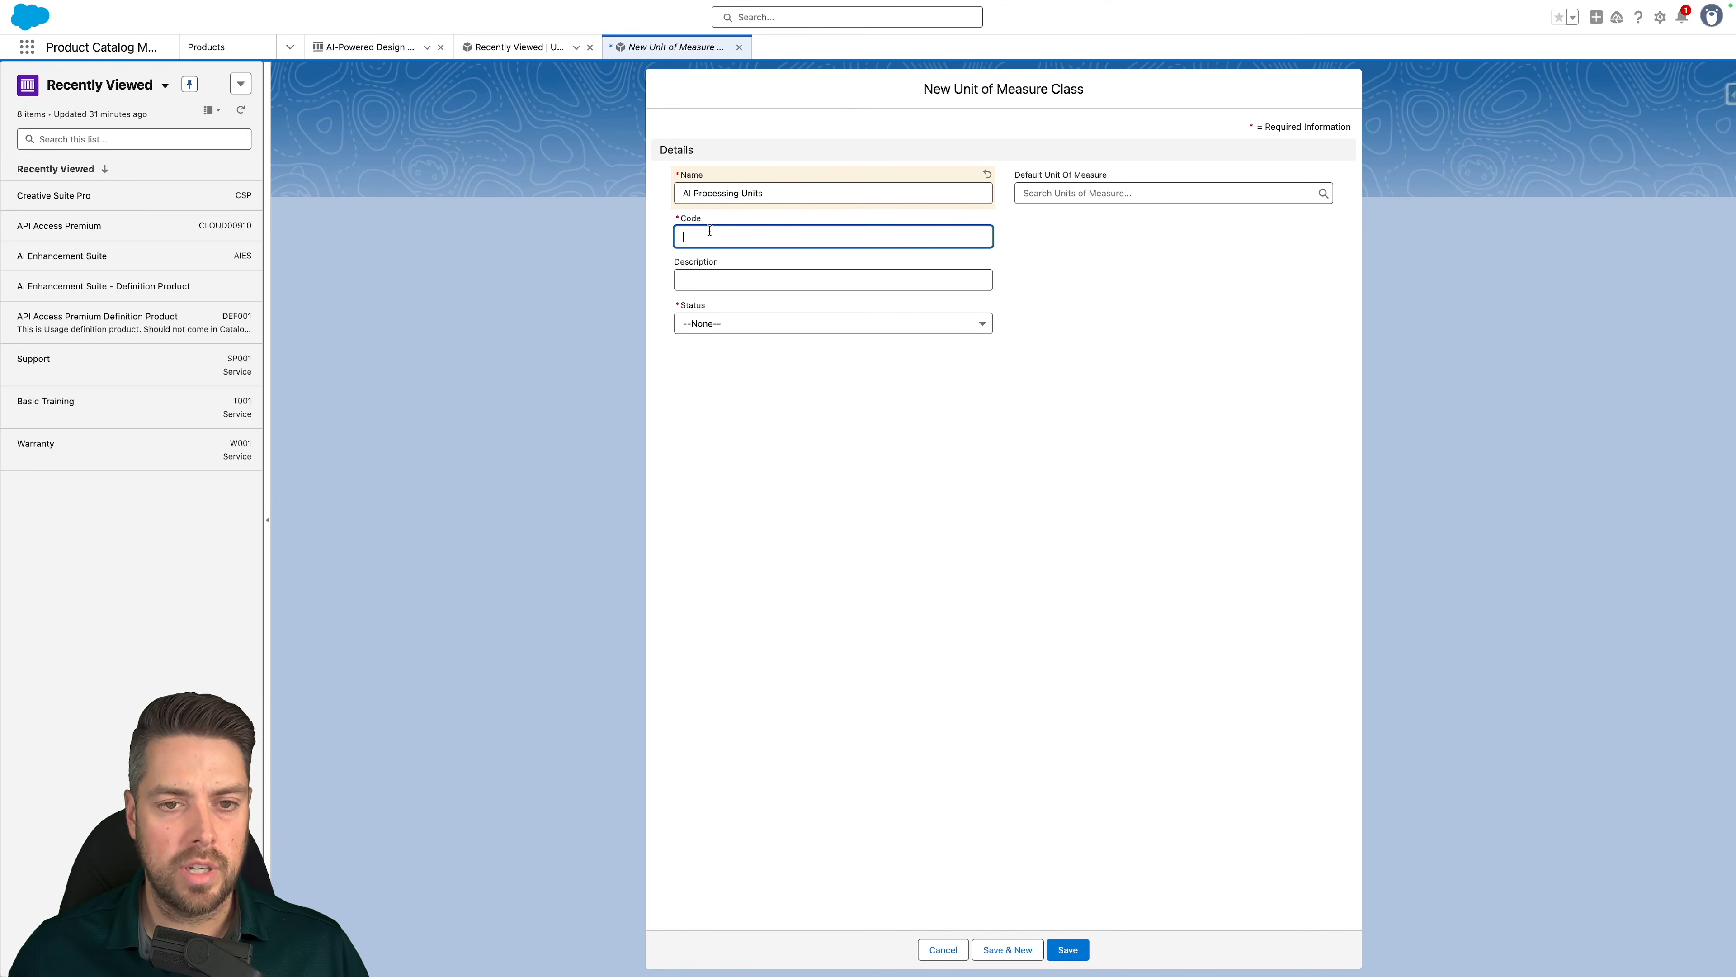
pyautogui.write('AIPU')
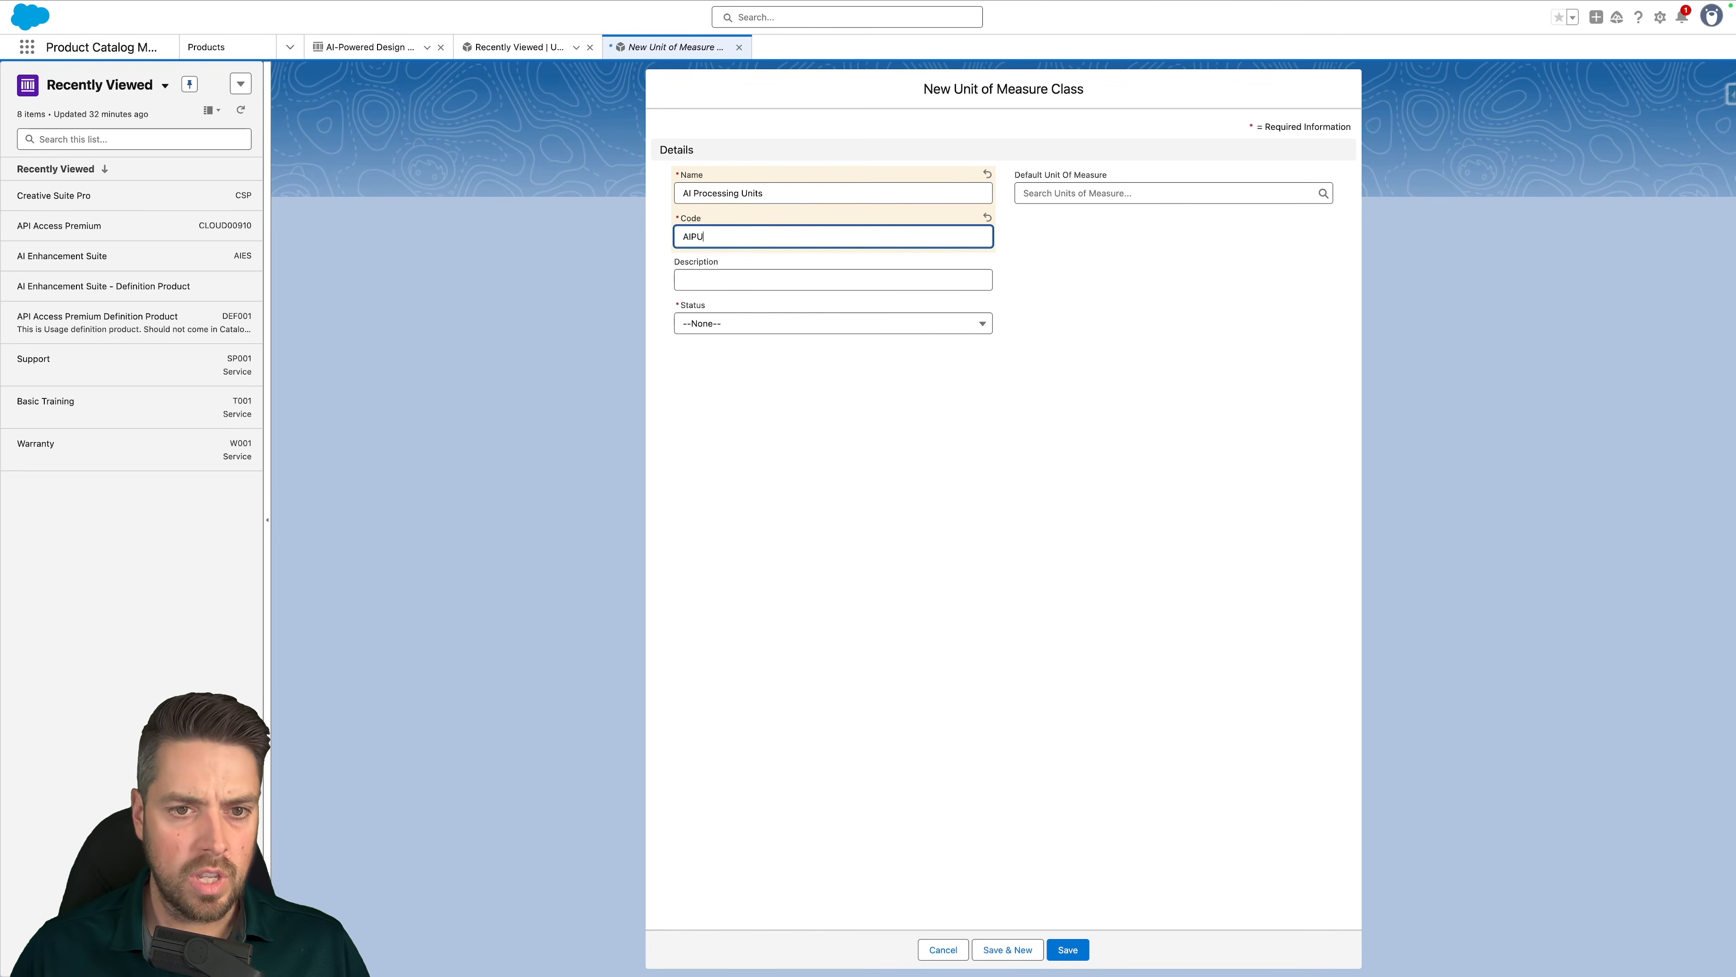
pyautogui.click(760, 325)
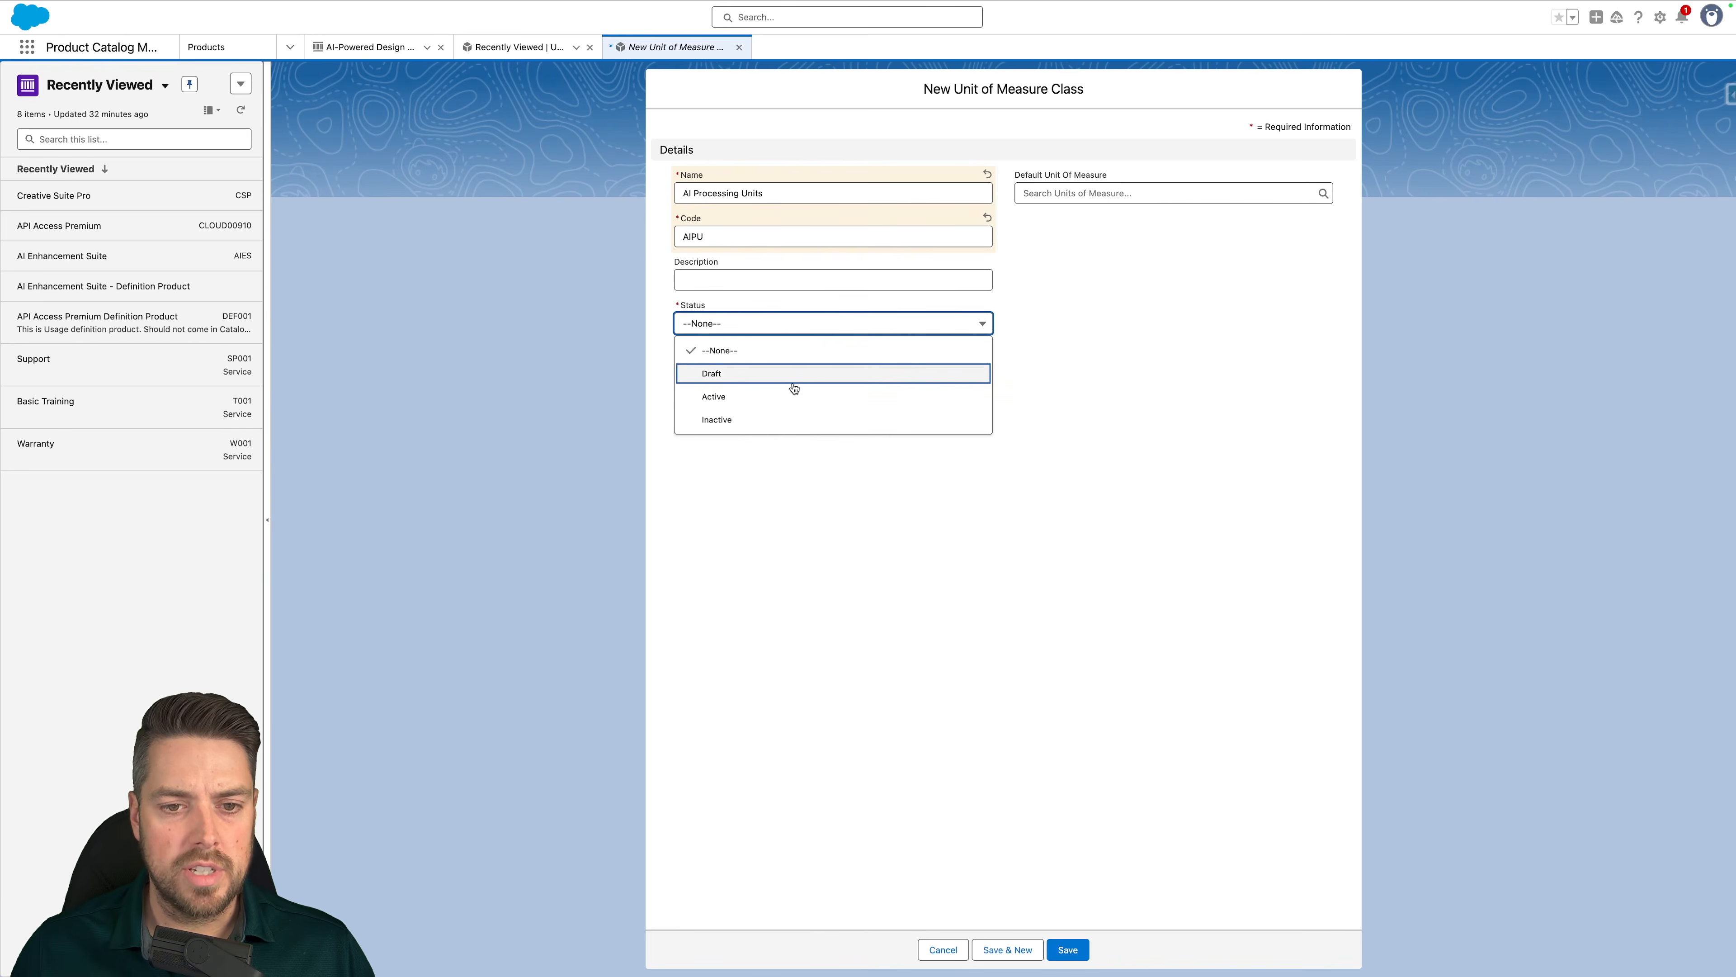
pyautogui.click(793, 378)
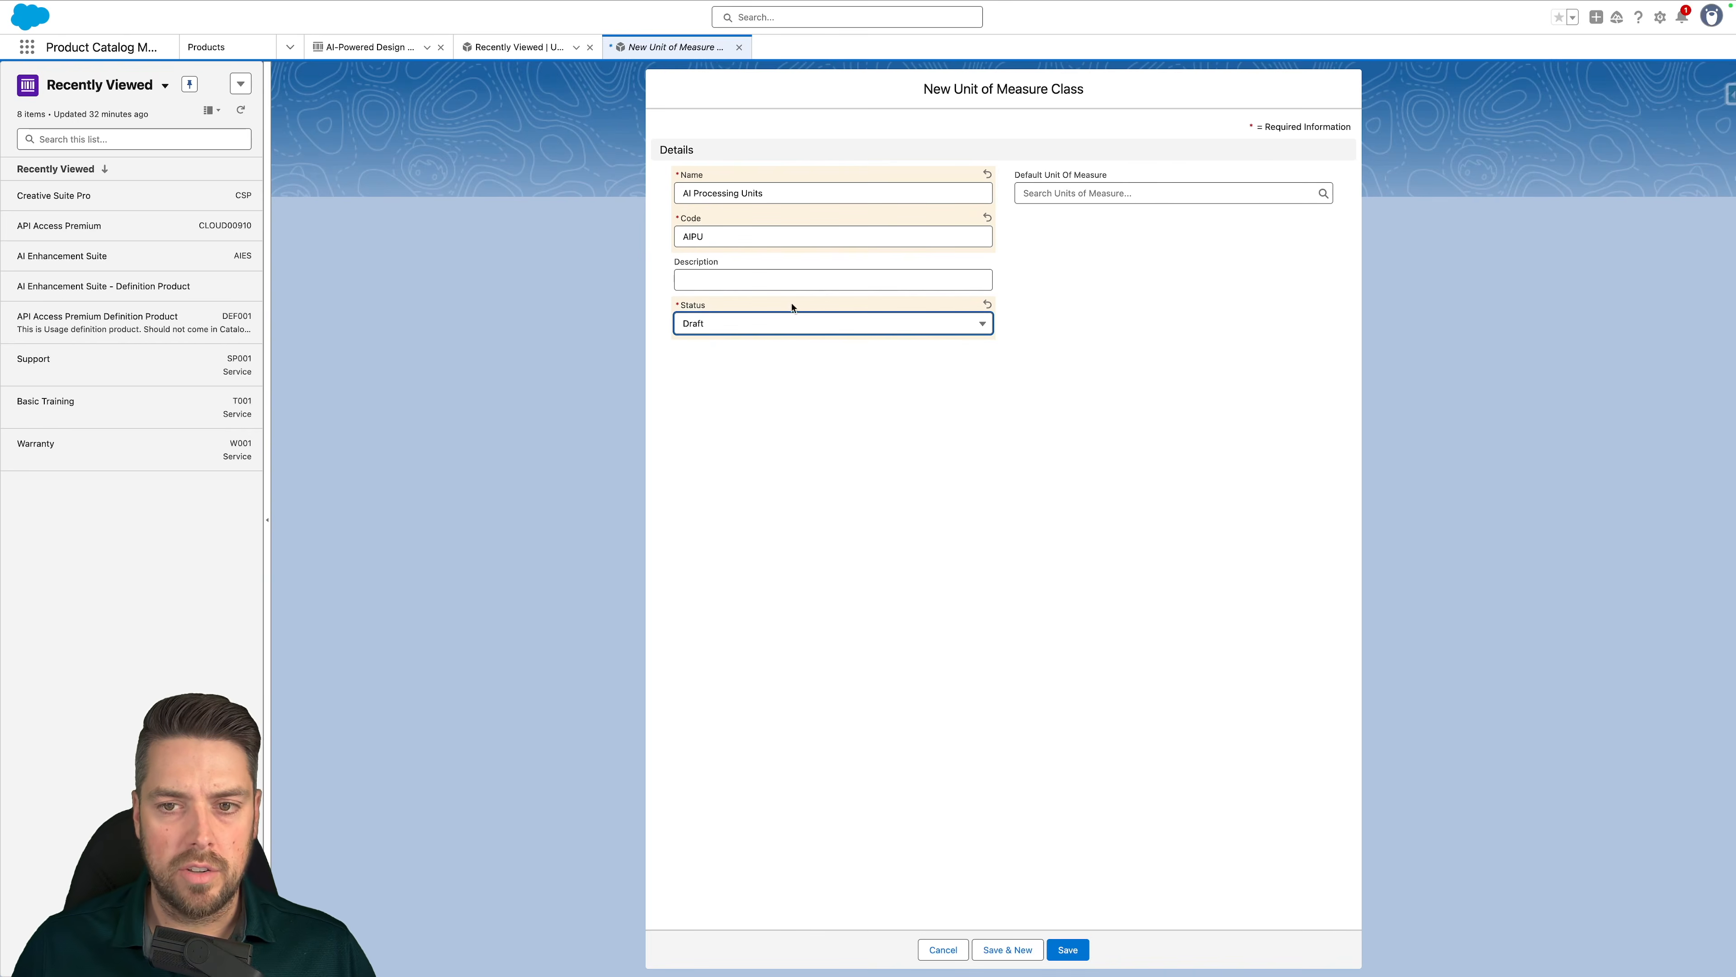
pyautogui.click(1068, 949)
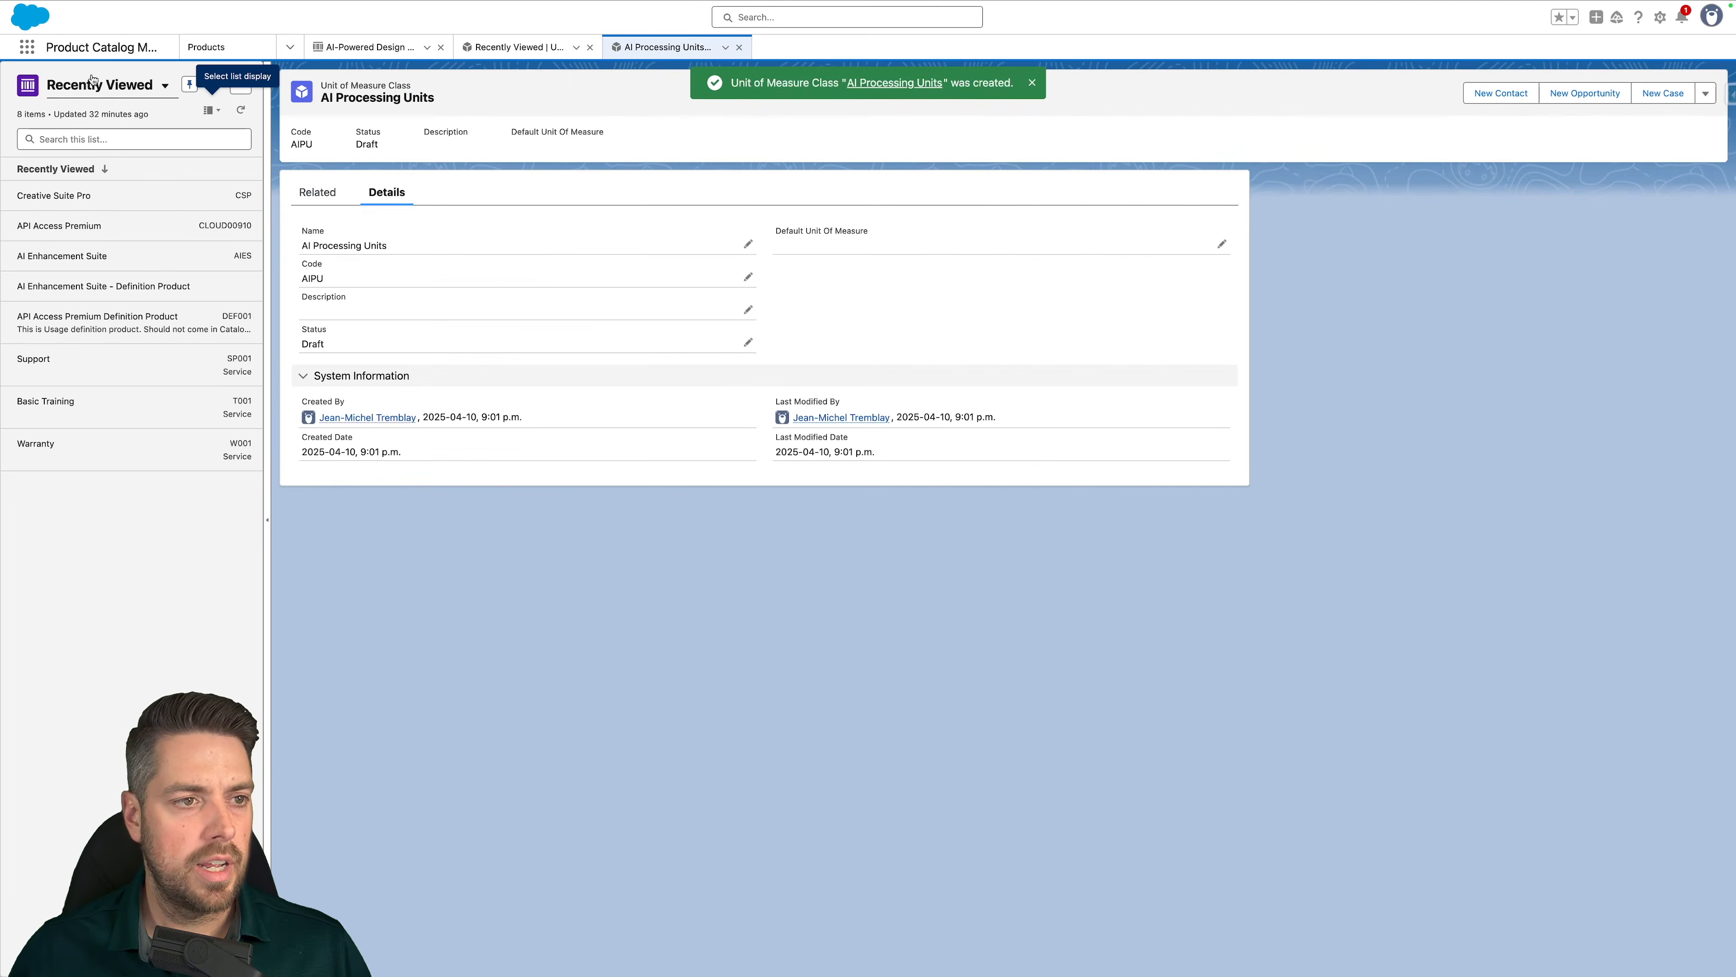
# Open the Units of Measure list and start a new unit named AI Token with unit code AIT
pyautogui.click(27, 47)
pyautogui.write('units of')
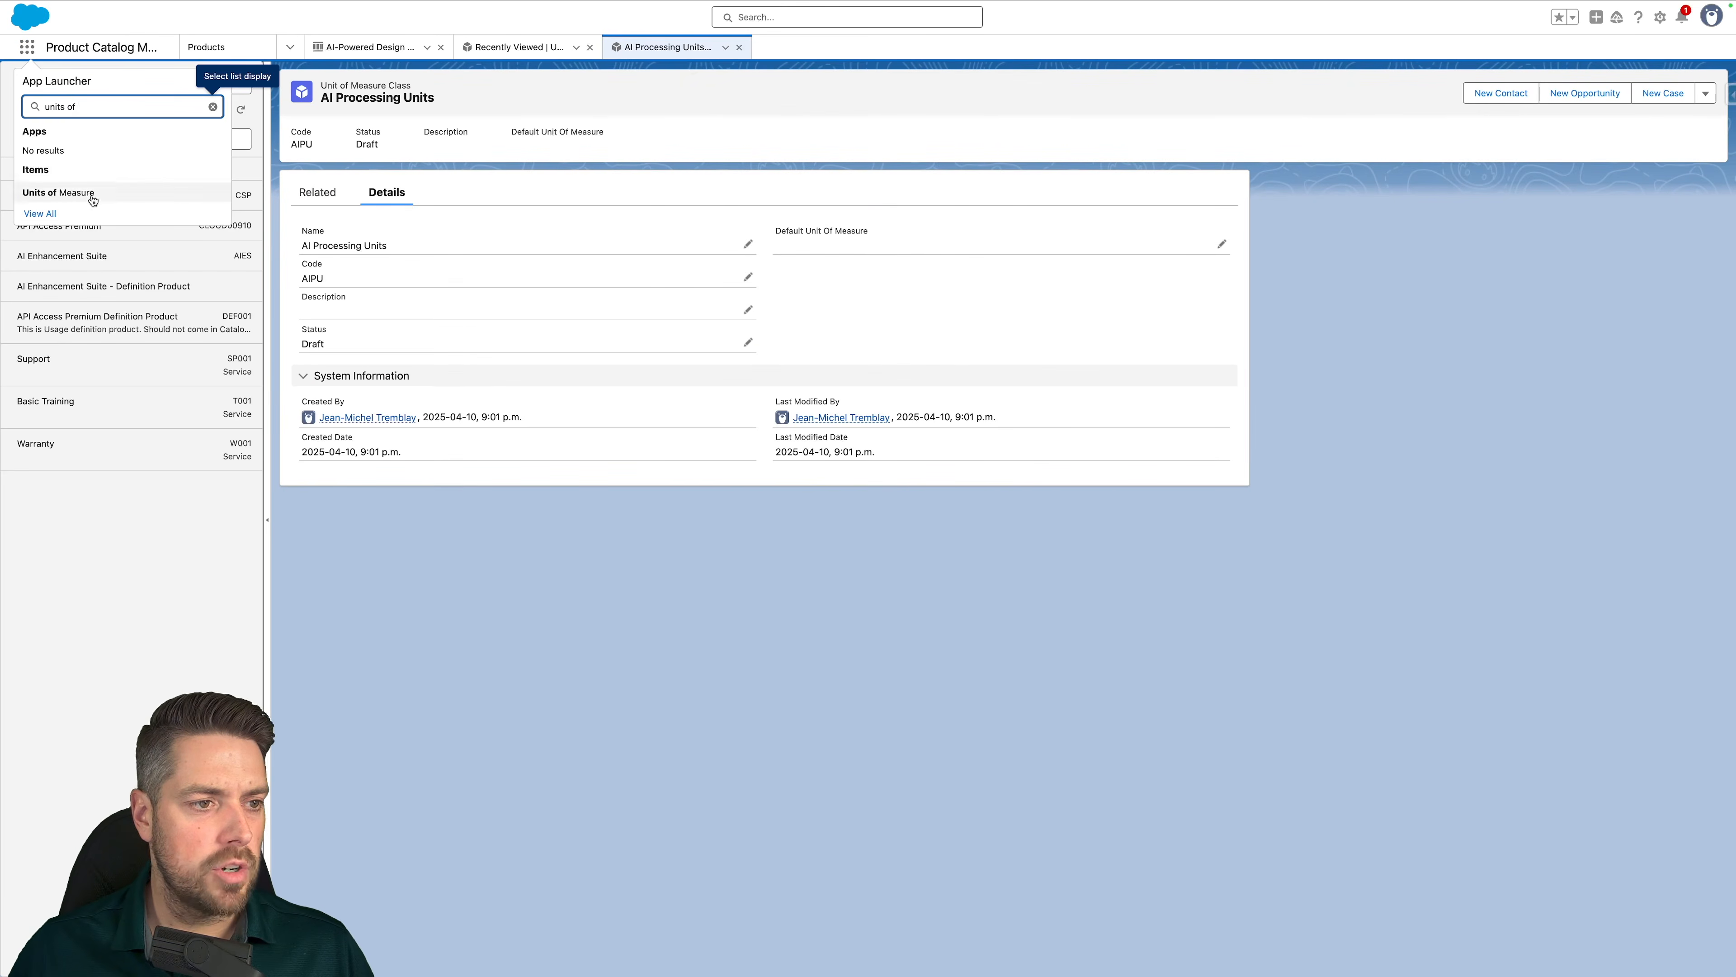
pyautogui.moveTo(93, 196); pyautogui.dragTo(72, 175)
pyautogui.click(51, 195)
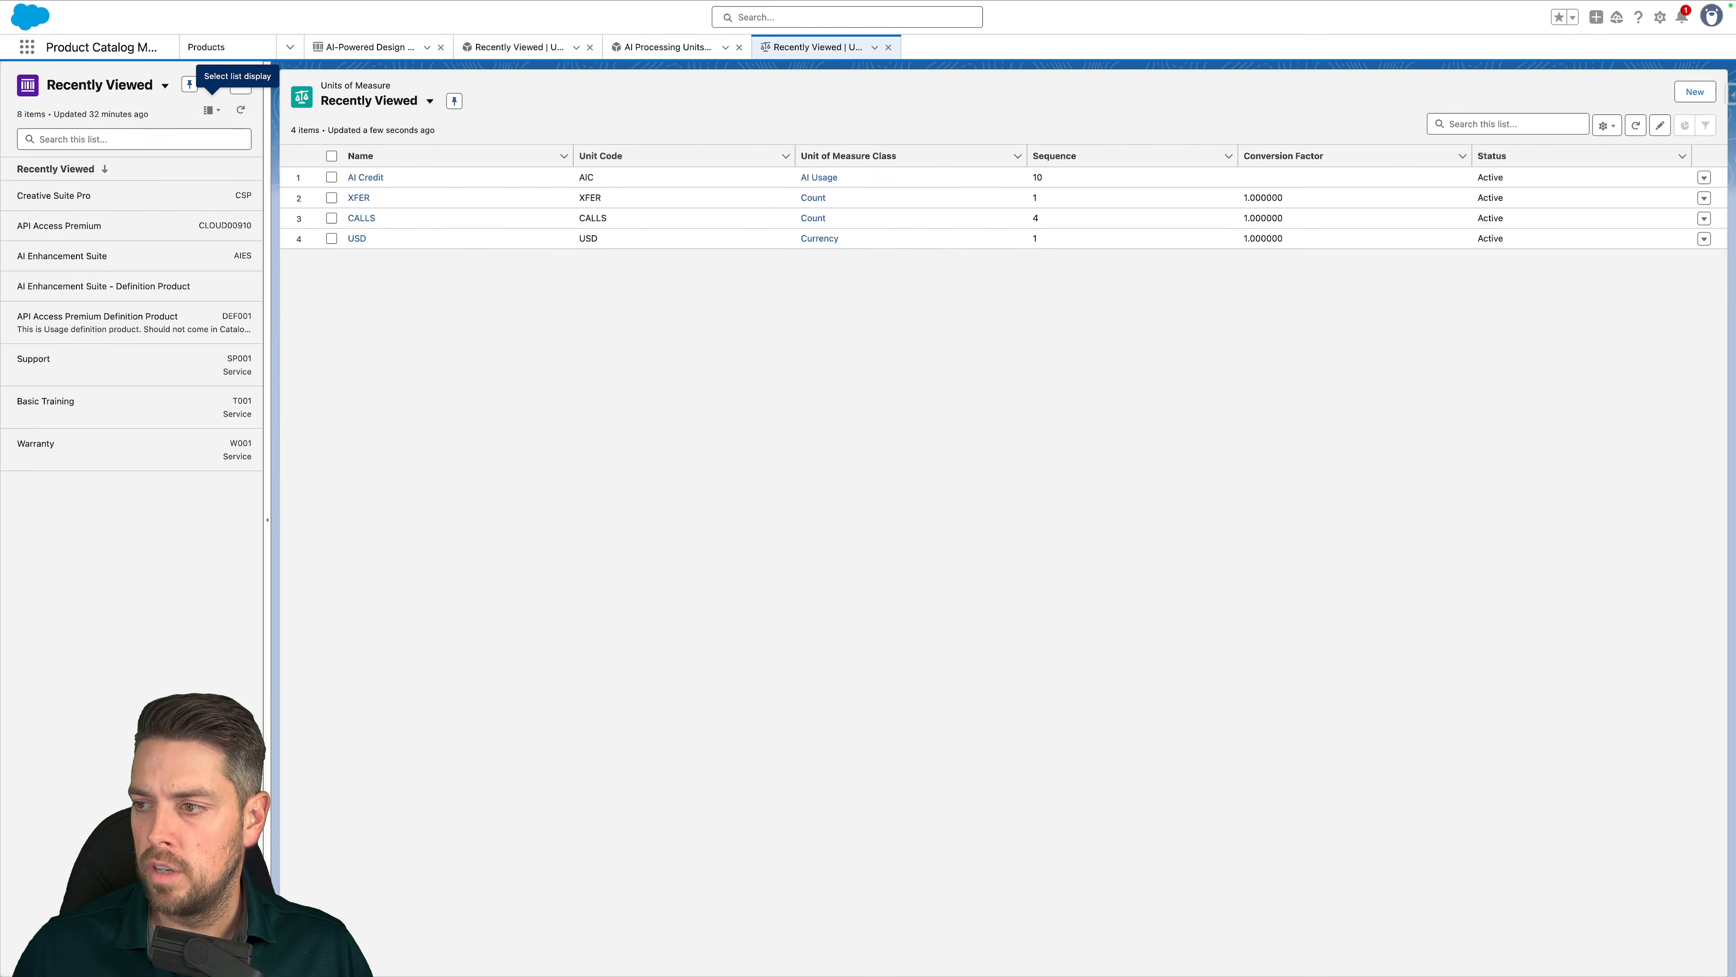
pyautogui.click(1695, 92)
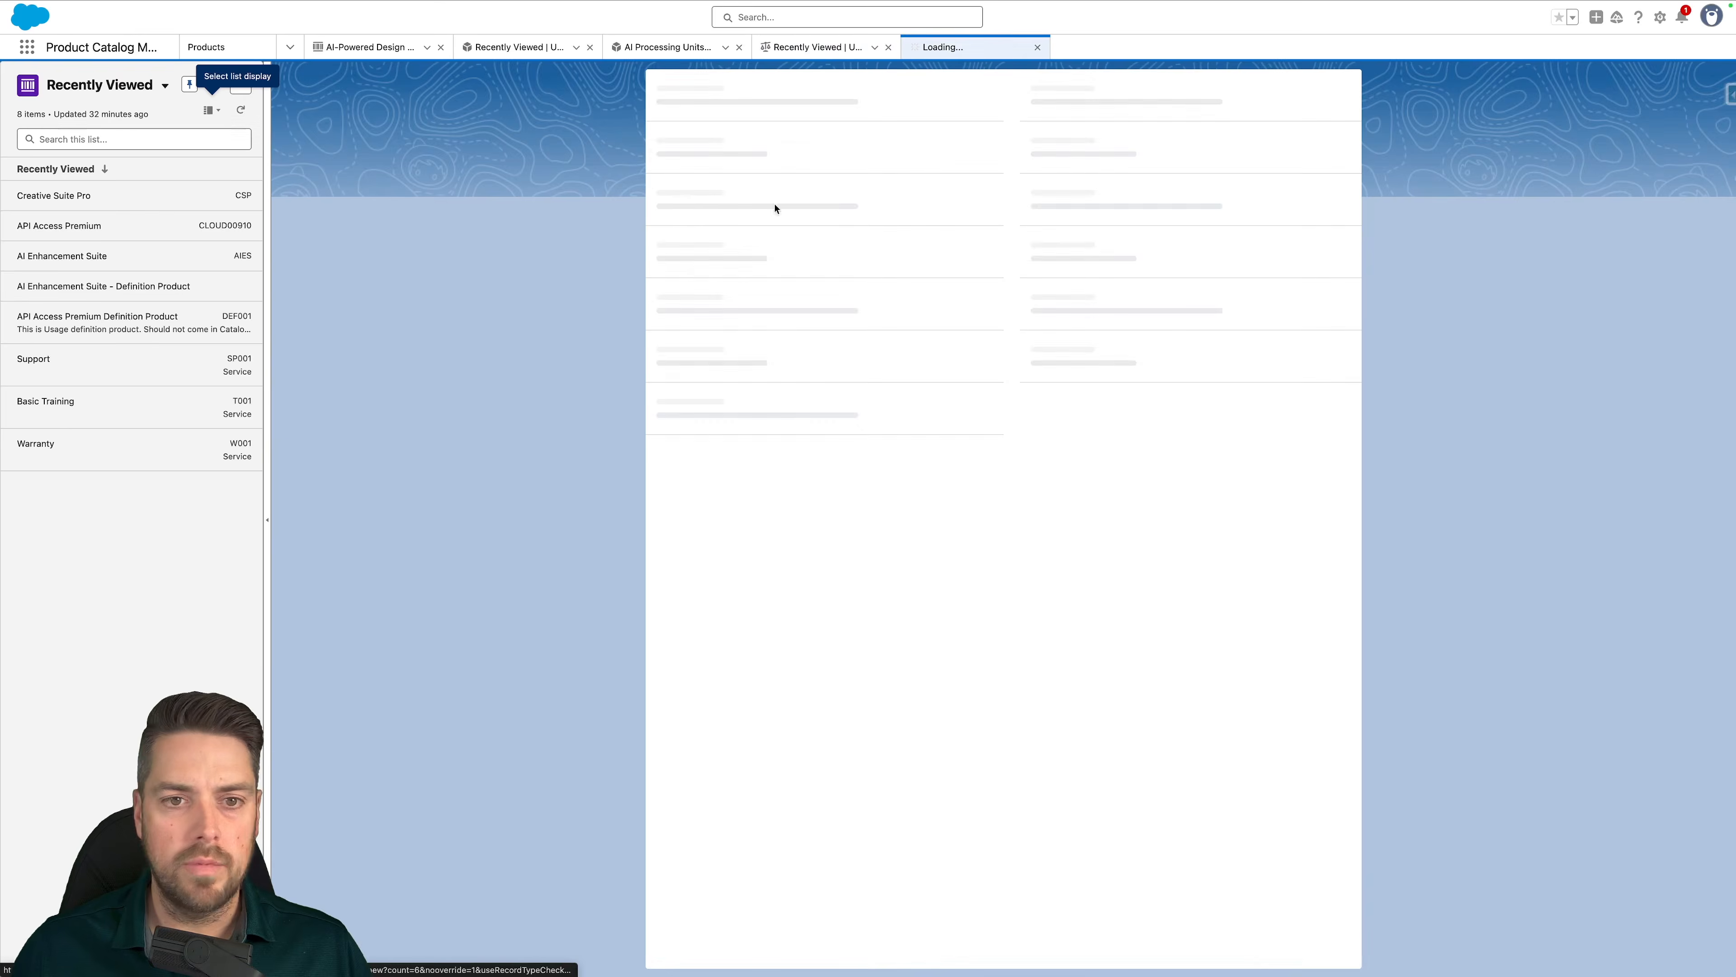
pyautogui.write('AI Token')
pyautogui.press('Tab')
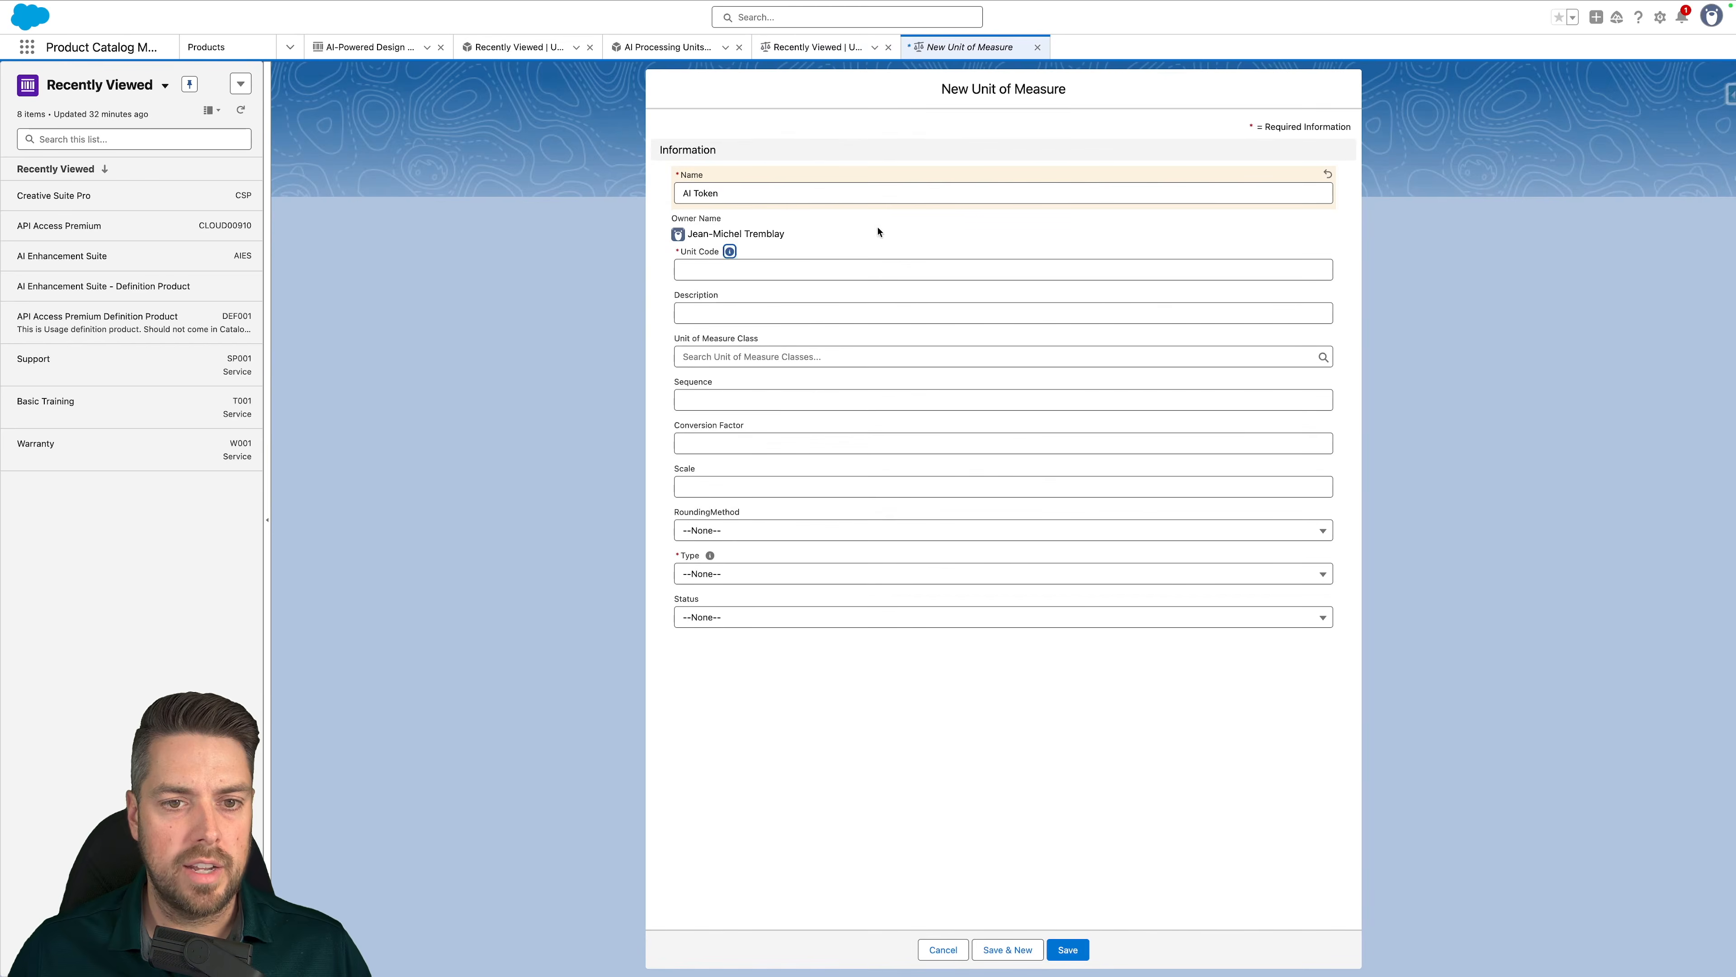
pyautogui.click(747, 270)
pyautogui.write('AIT')
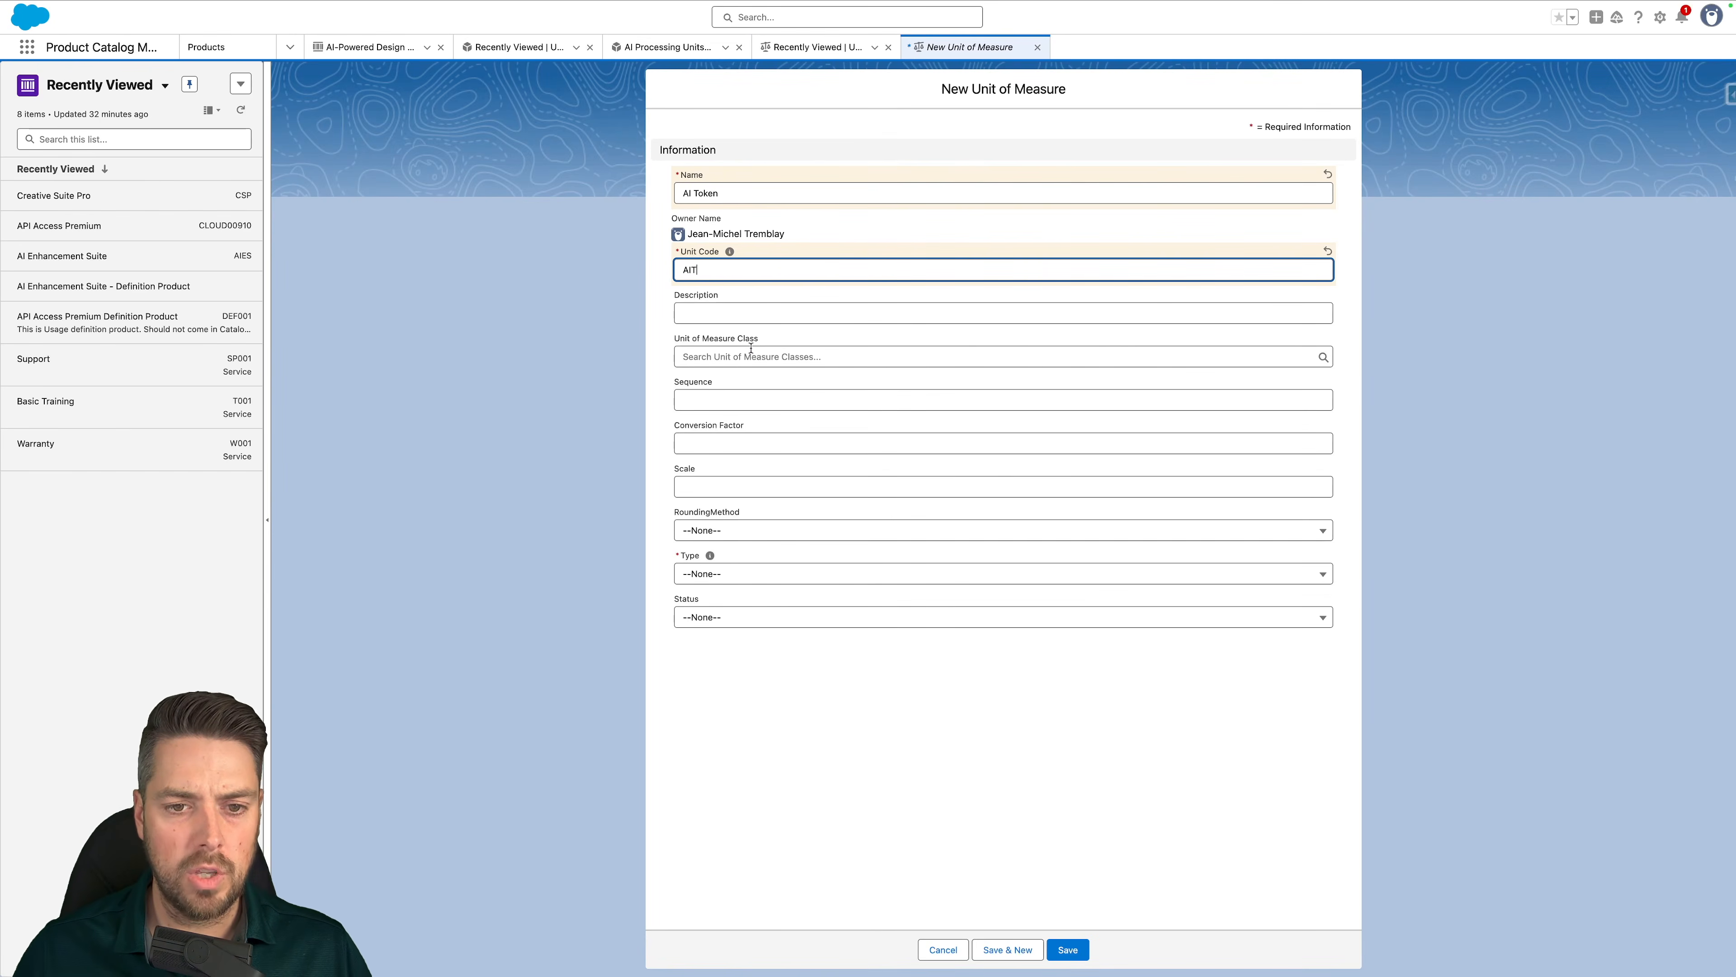
# Assign the new unit to the AI Processing Units class with sequence 10, type Count and Active status, and save it
pyautogui.click(751, 355)
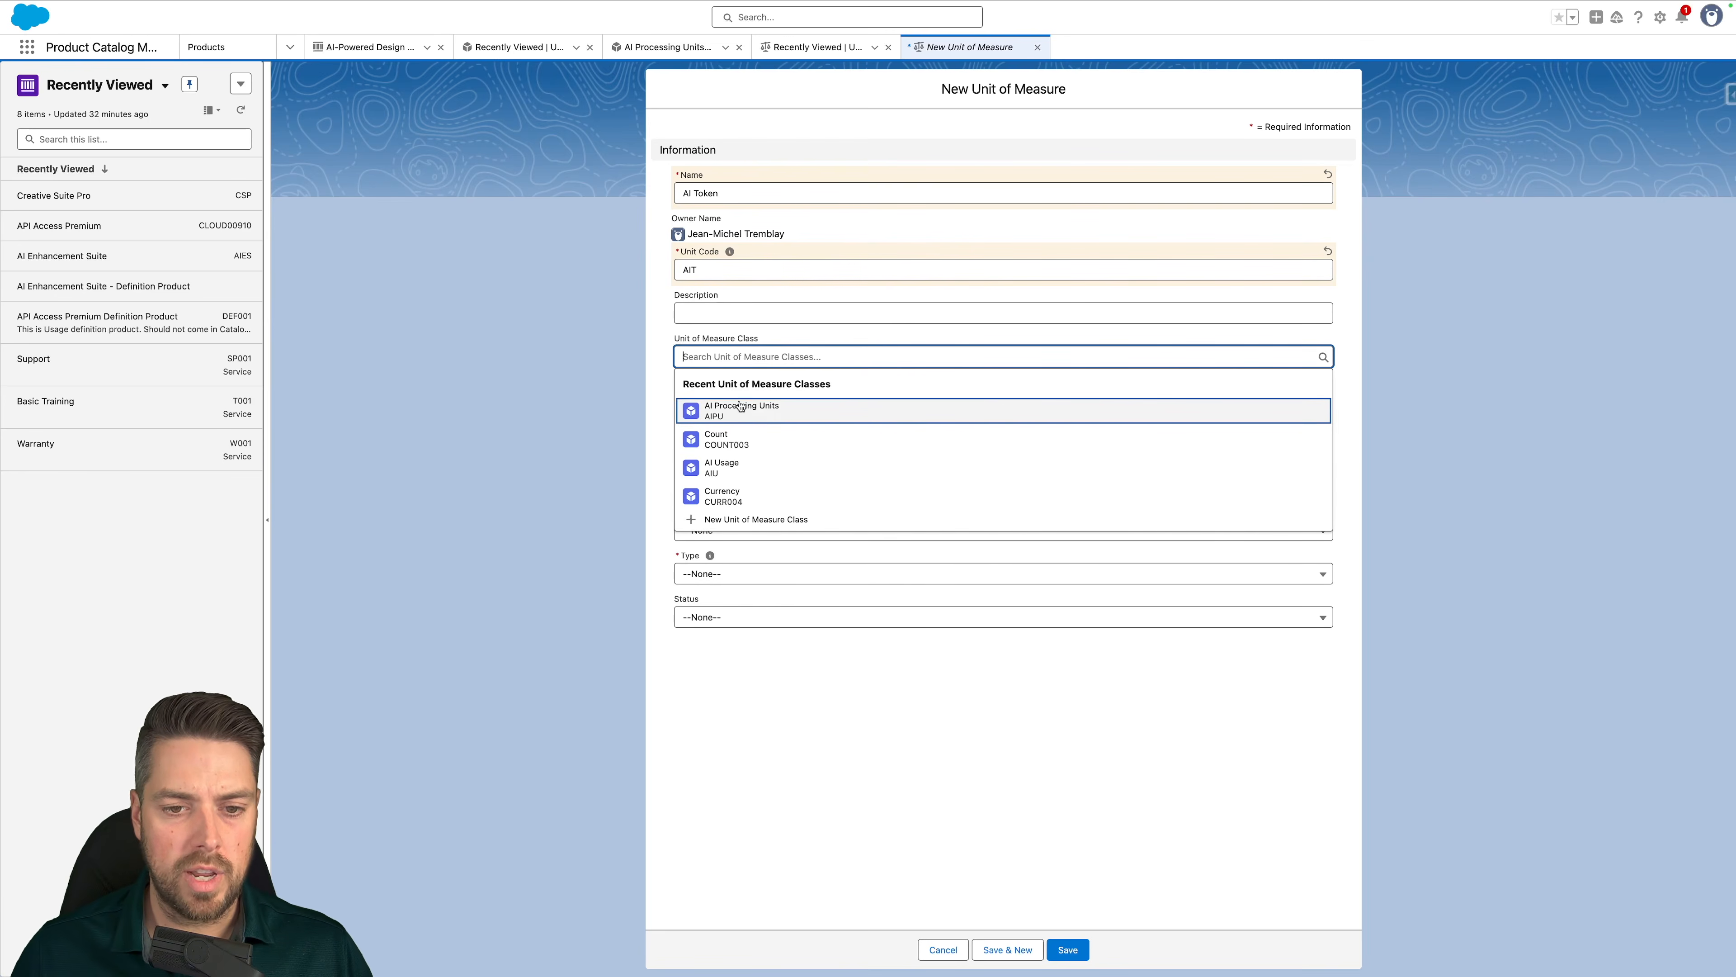
pyautogui.click(763, 413)
pyautogui.click(758, 397)
pyautogui.write('10')
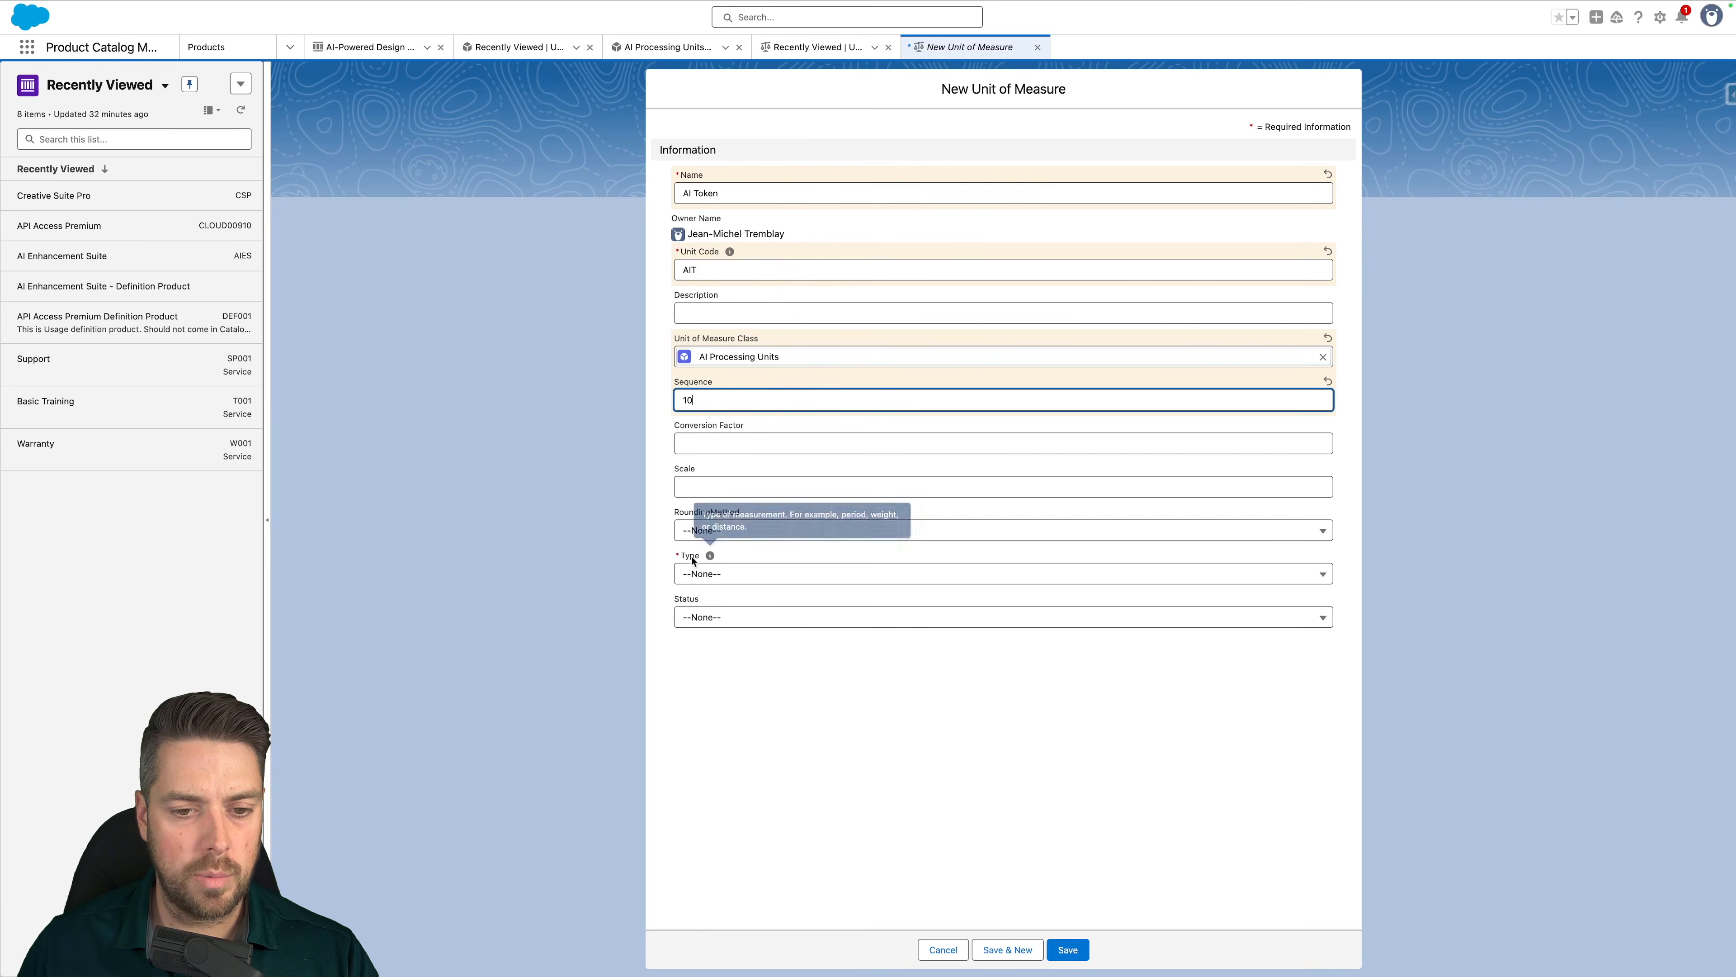
pyautogui.click(732, 582)
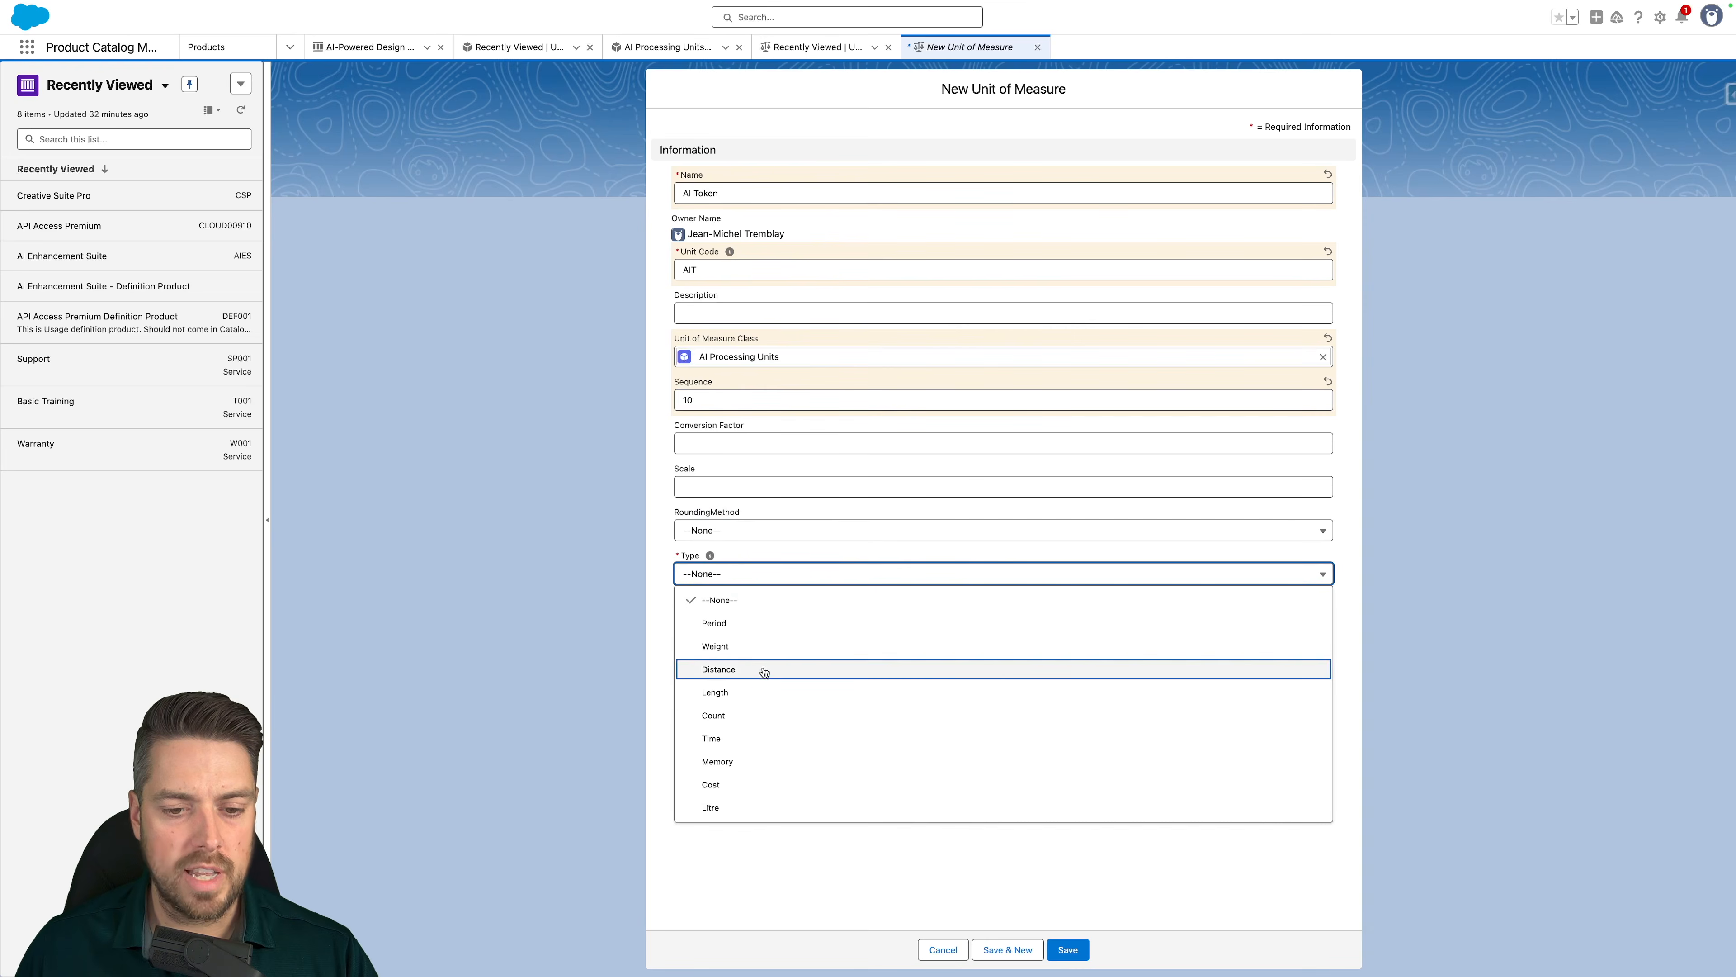
pyautogui.click(762, 718)
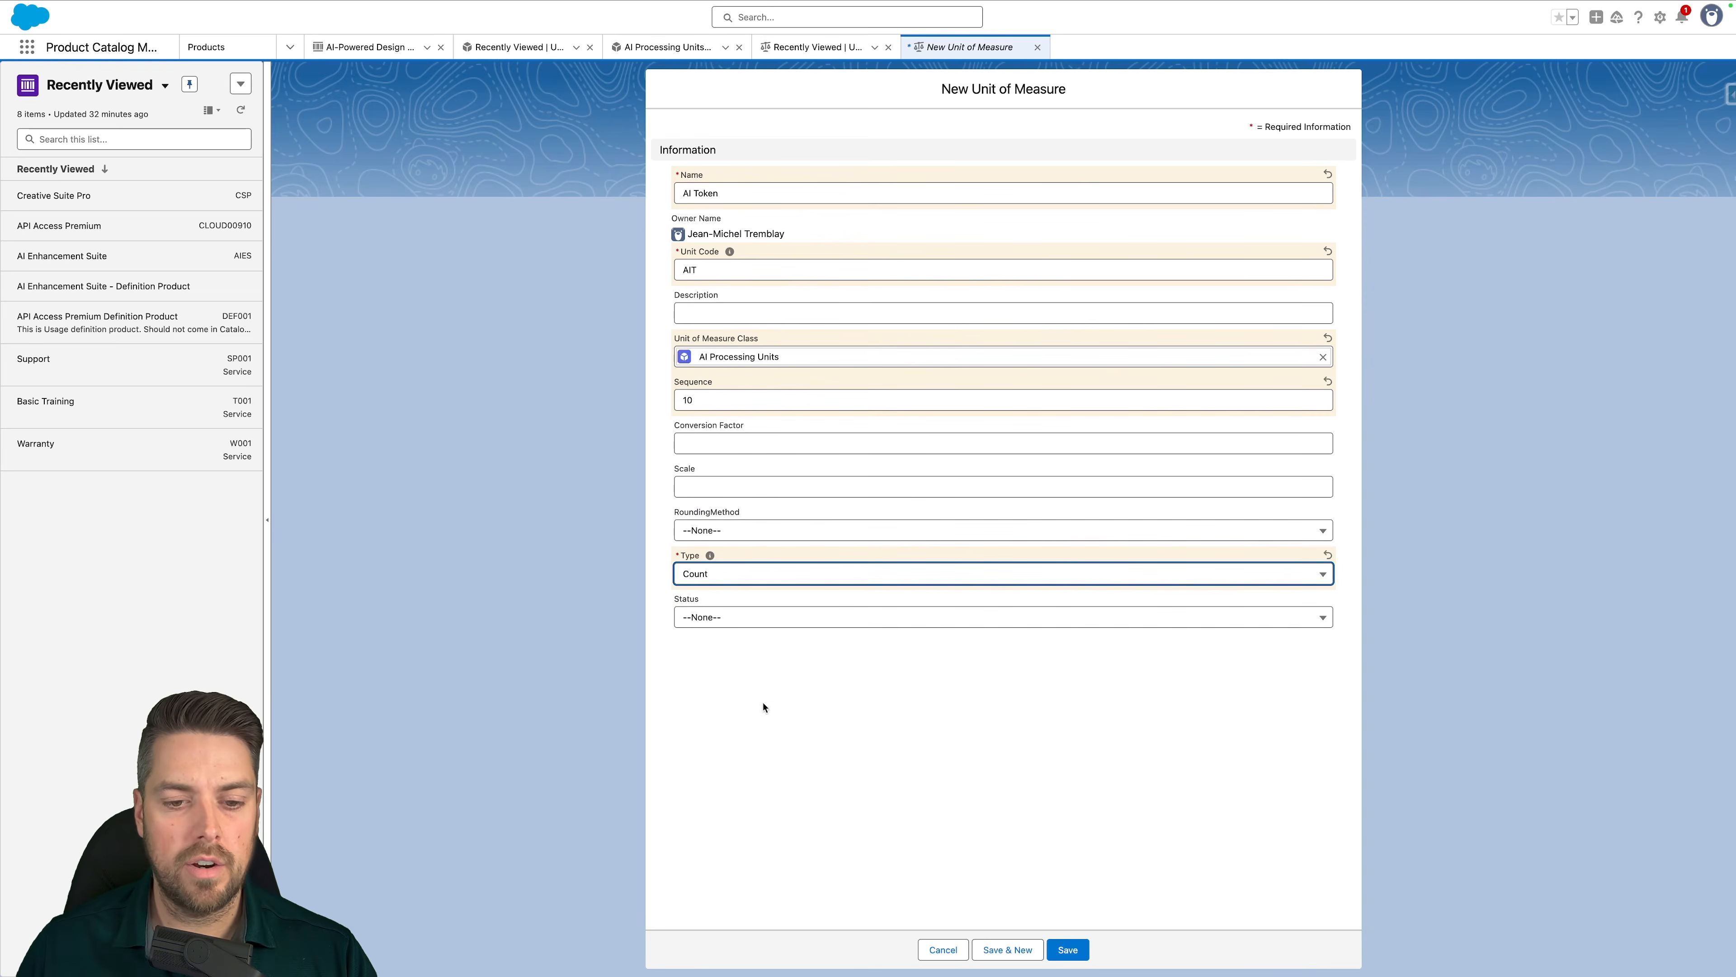
pyautogui.click(716, 619)
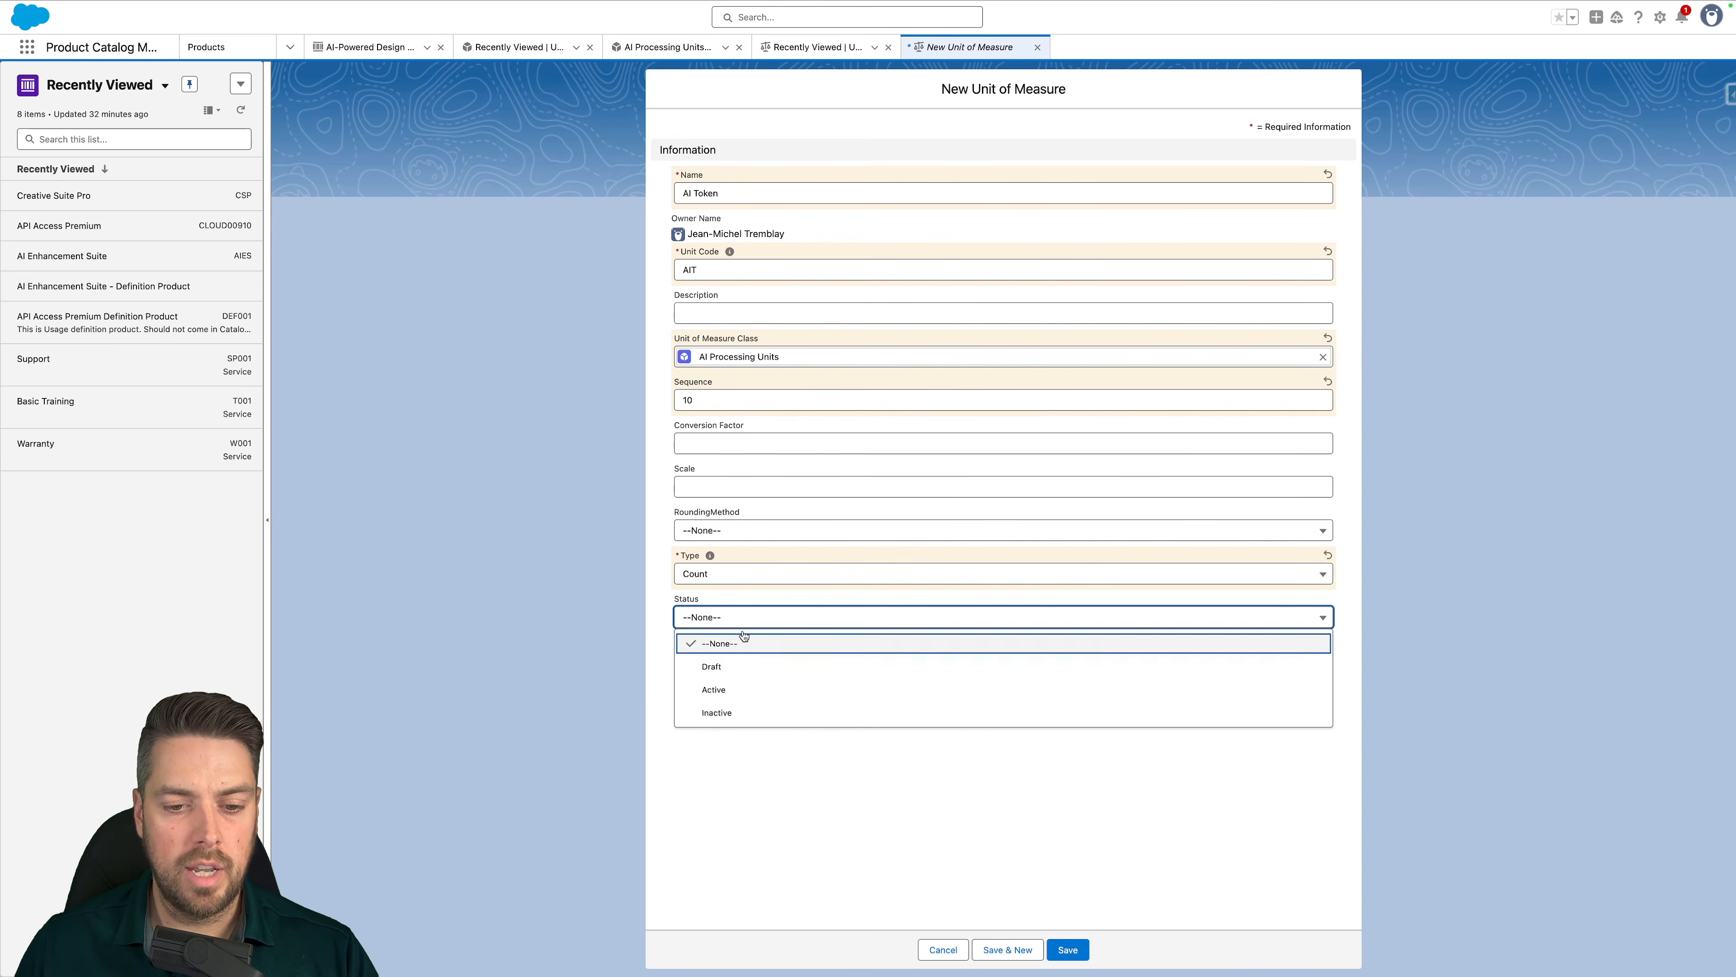
pyautogui.click(758, 691)
pyautogui.click(1068, 951)
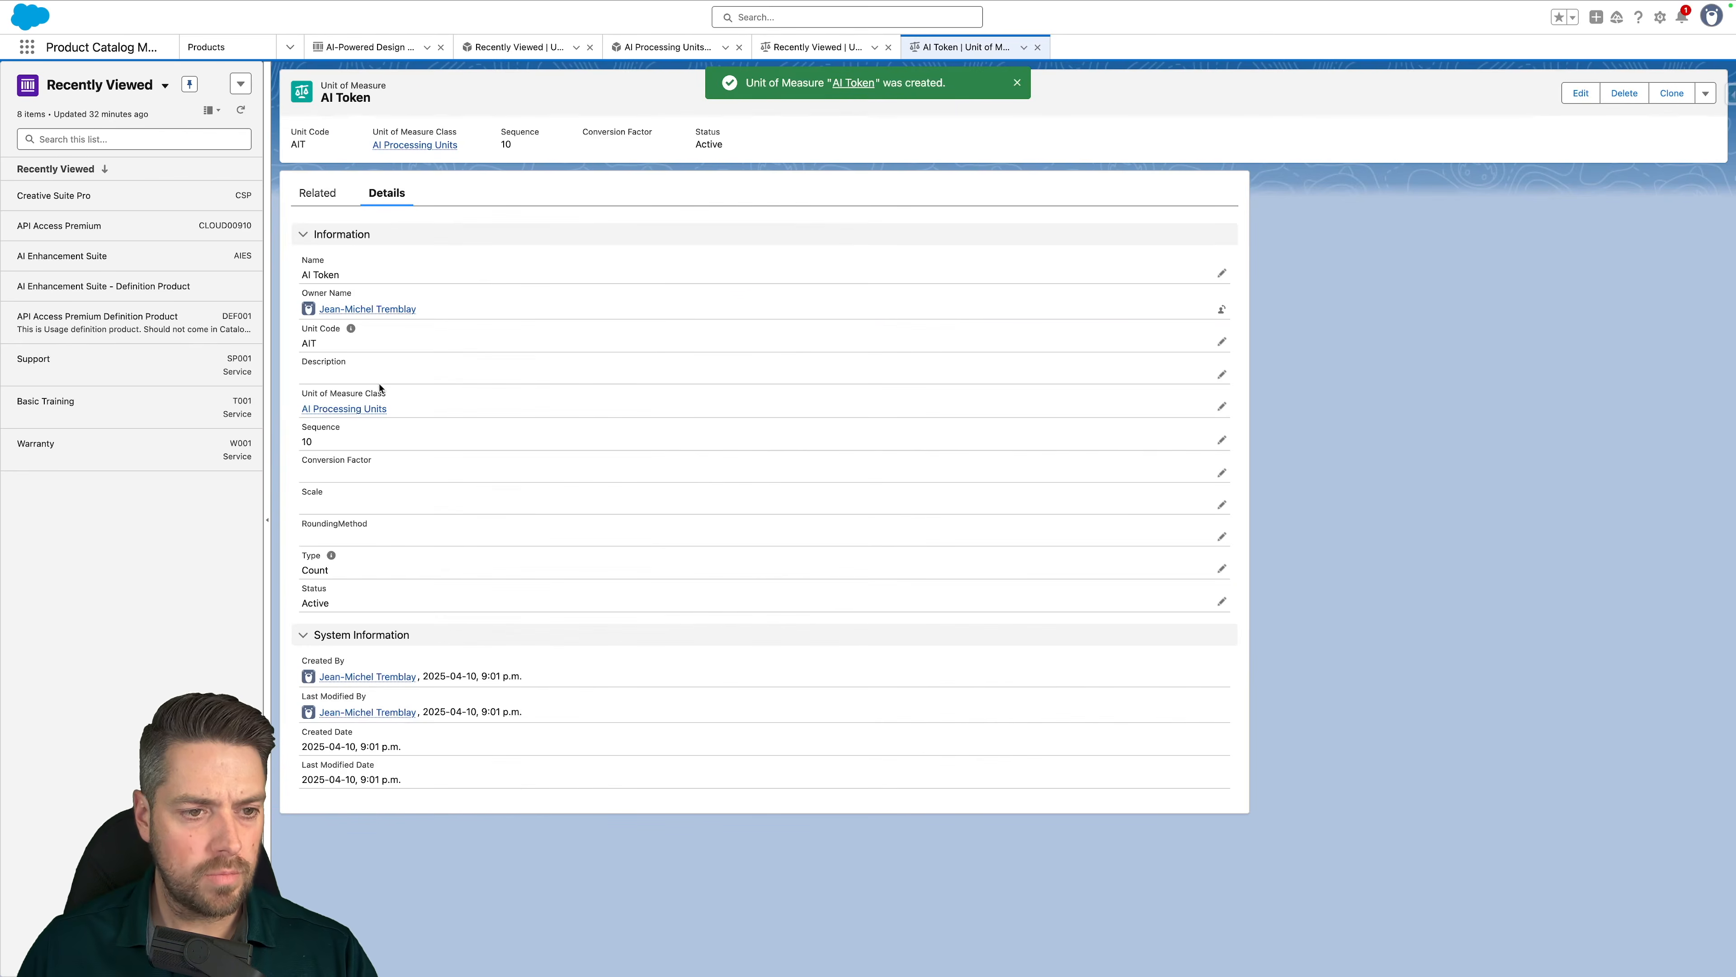
# Open the AI Processing Units class, set its default unit of measure to AI Token and its status to Active, and save
pyautogui.click(375, 409)
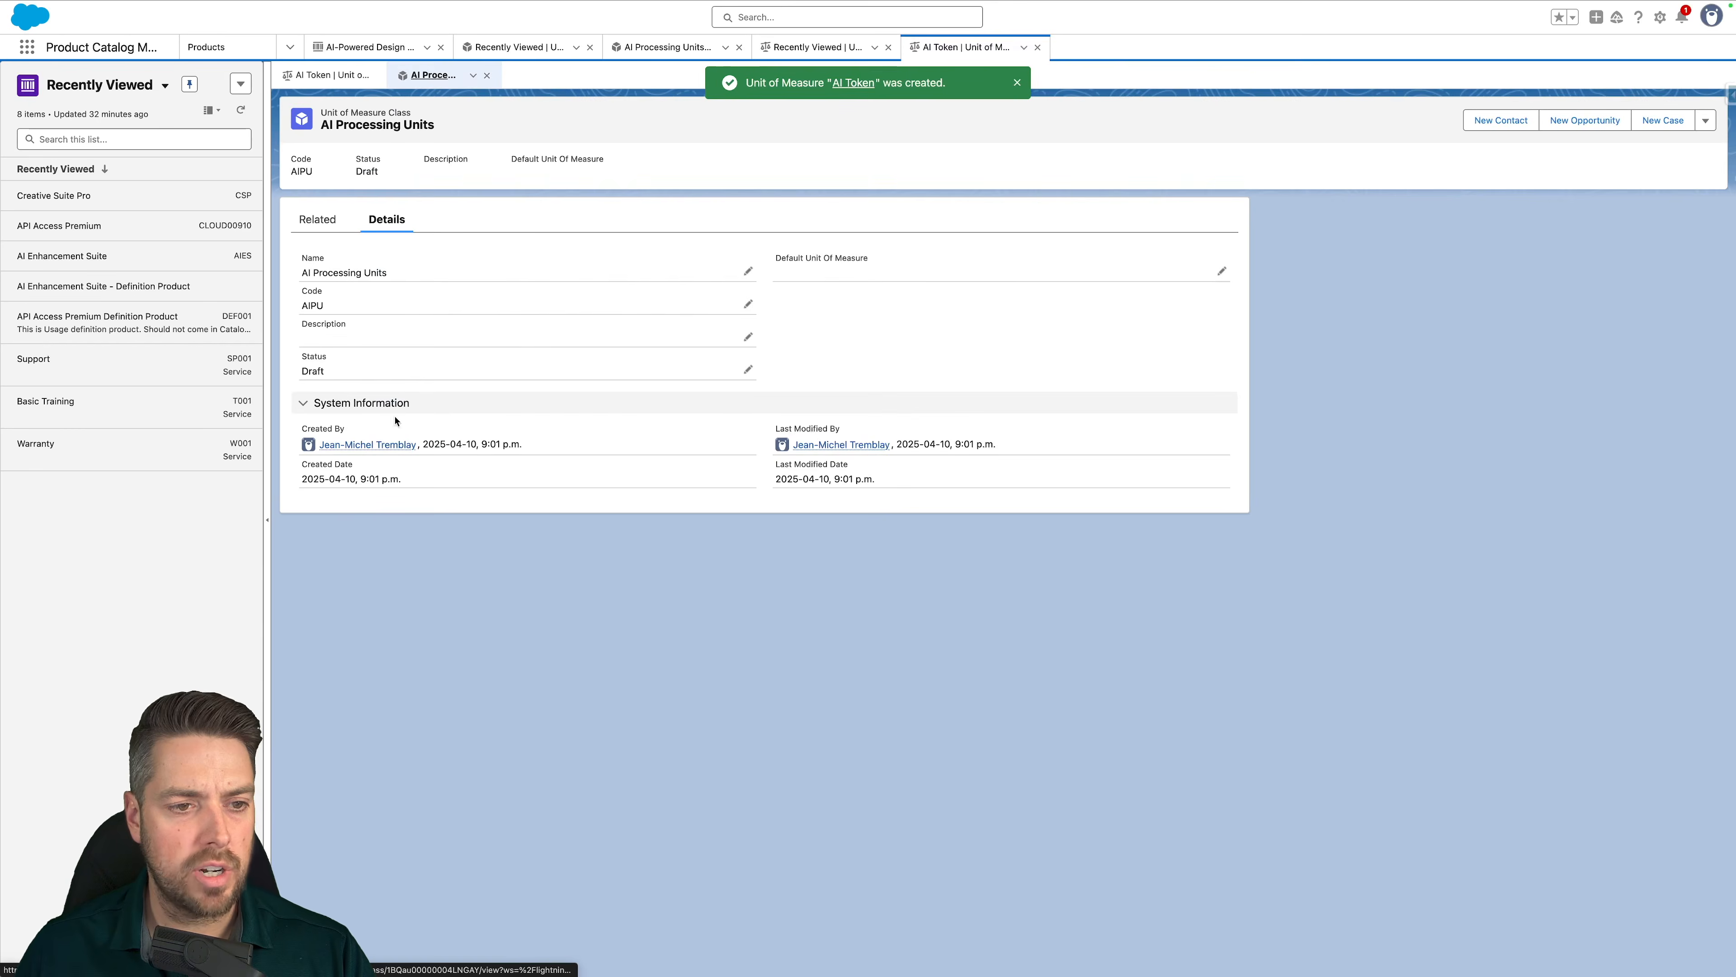
pyautogui.doubleClick(817, 284)
pyautogui.click(846, 302)
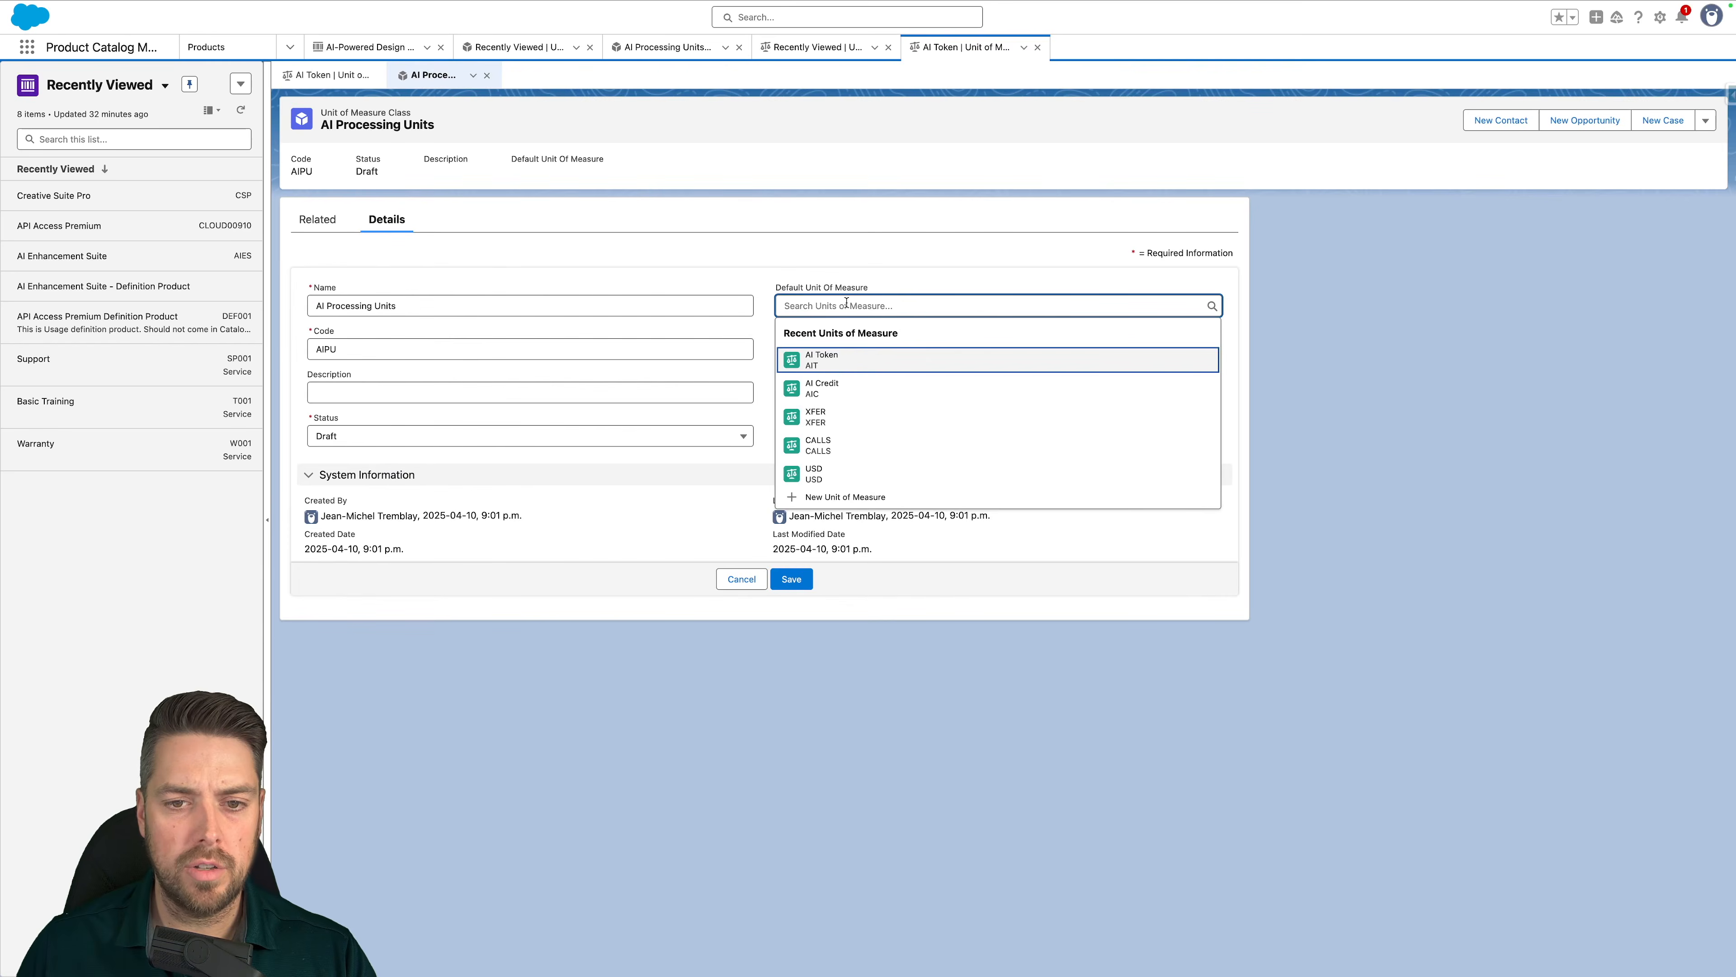
pyautogui.click(835, 364)
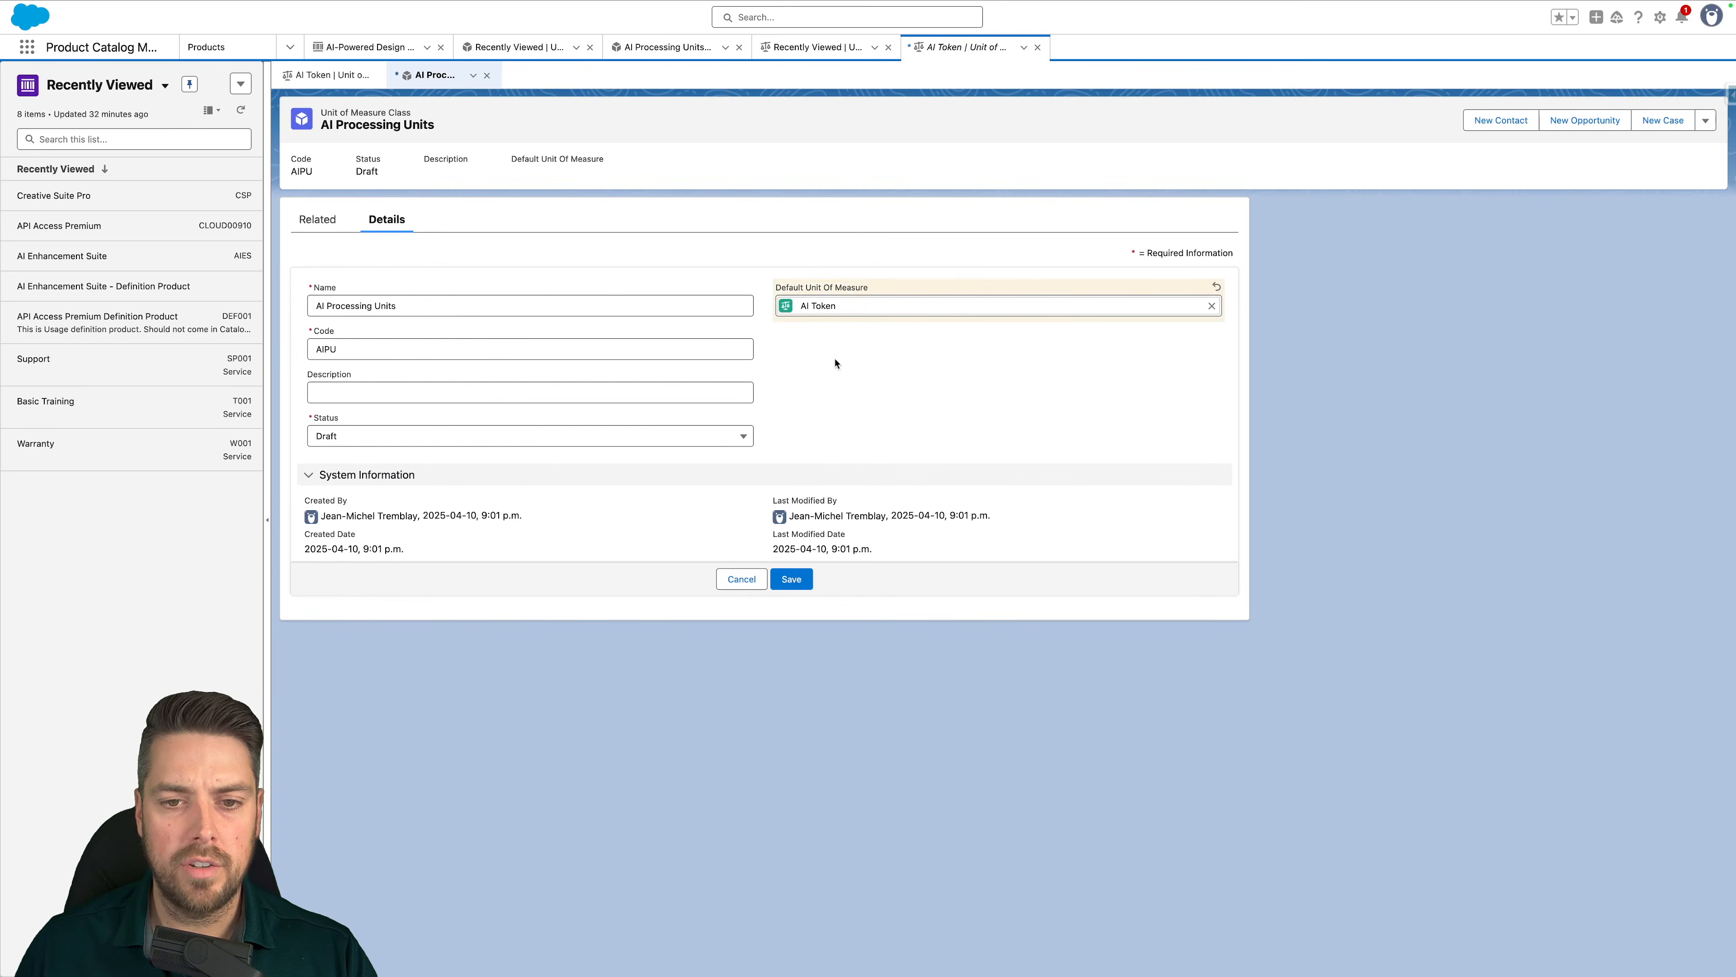
pyautogui.click(488, 436)
pyautogui.click(451, 505)
pyautogui.click(826, 394)
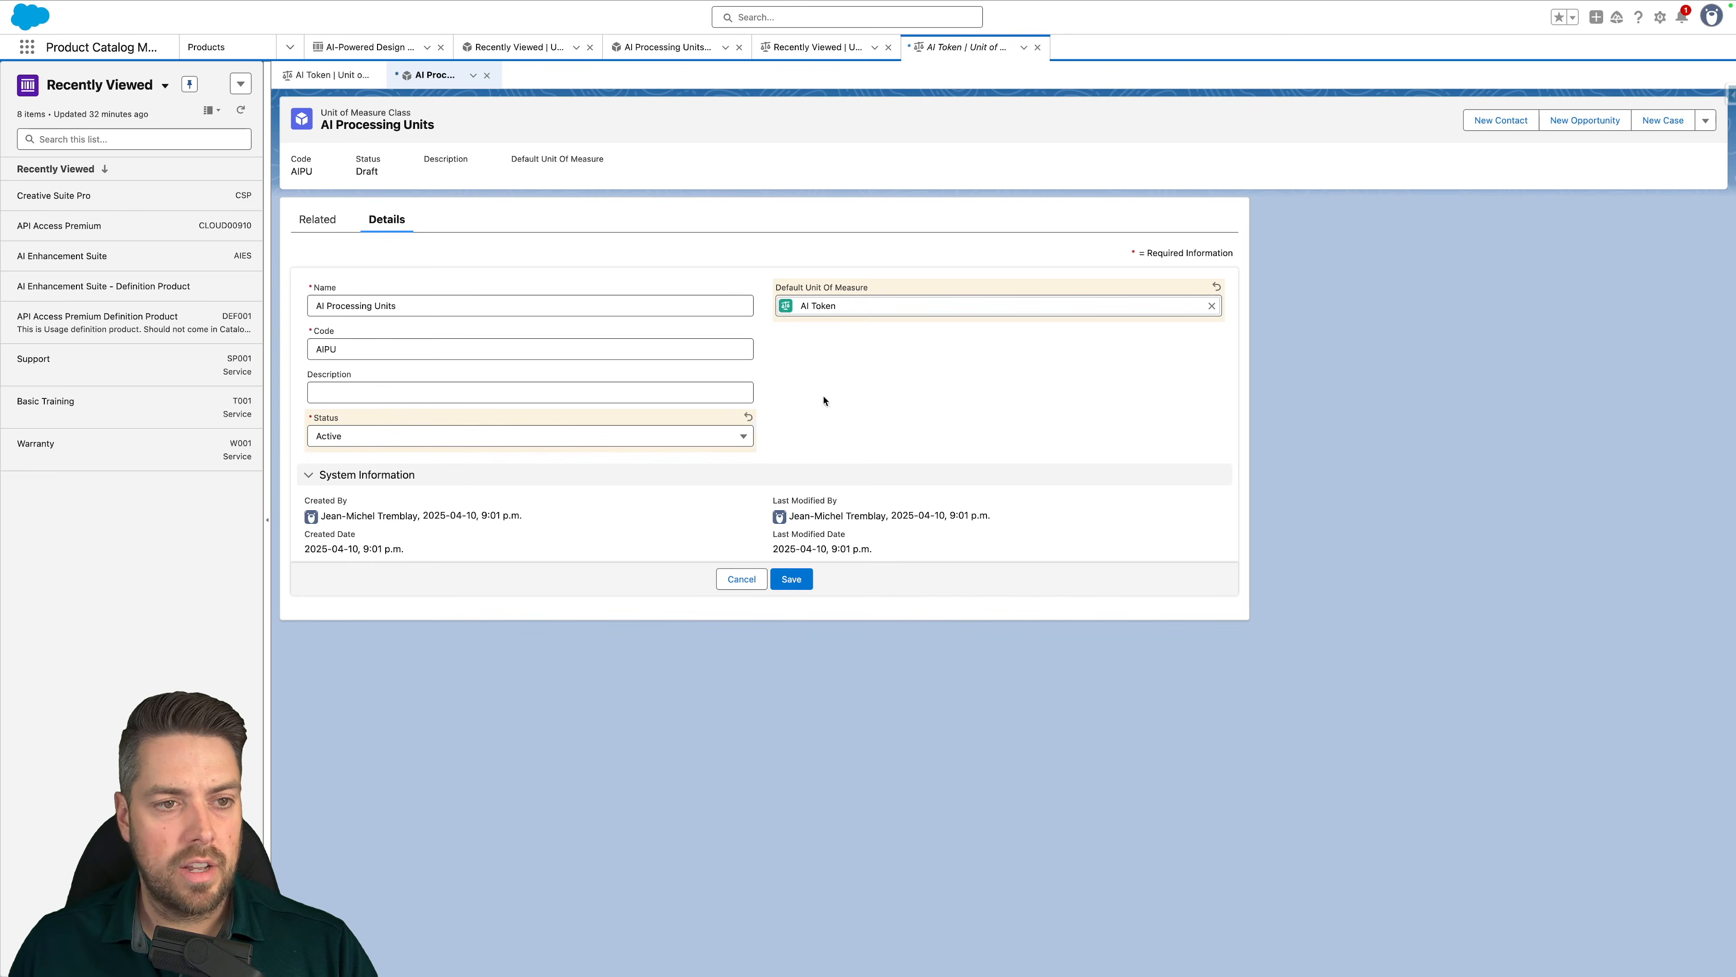
pyautogui.click(794, 579)
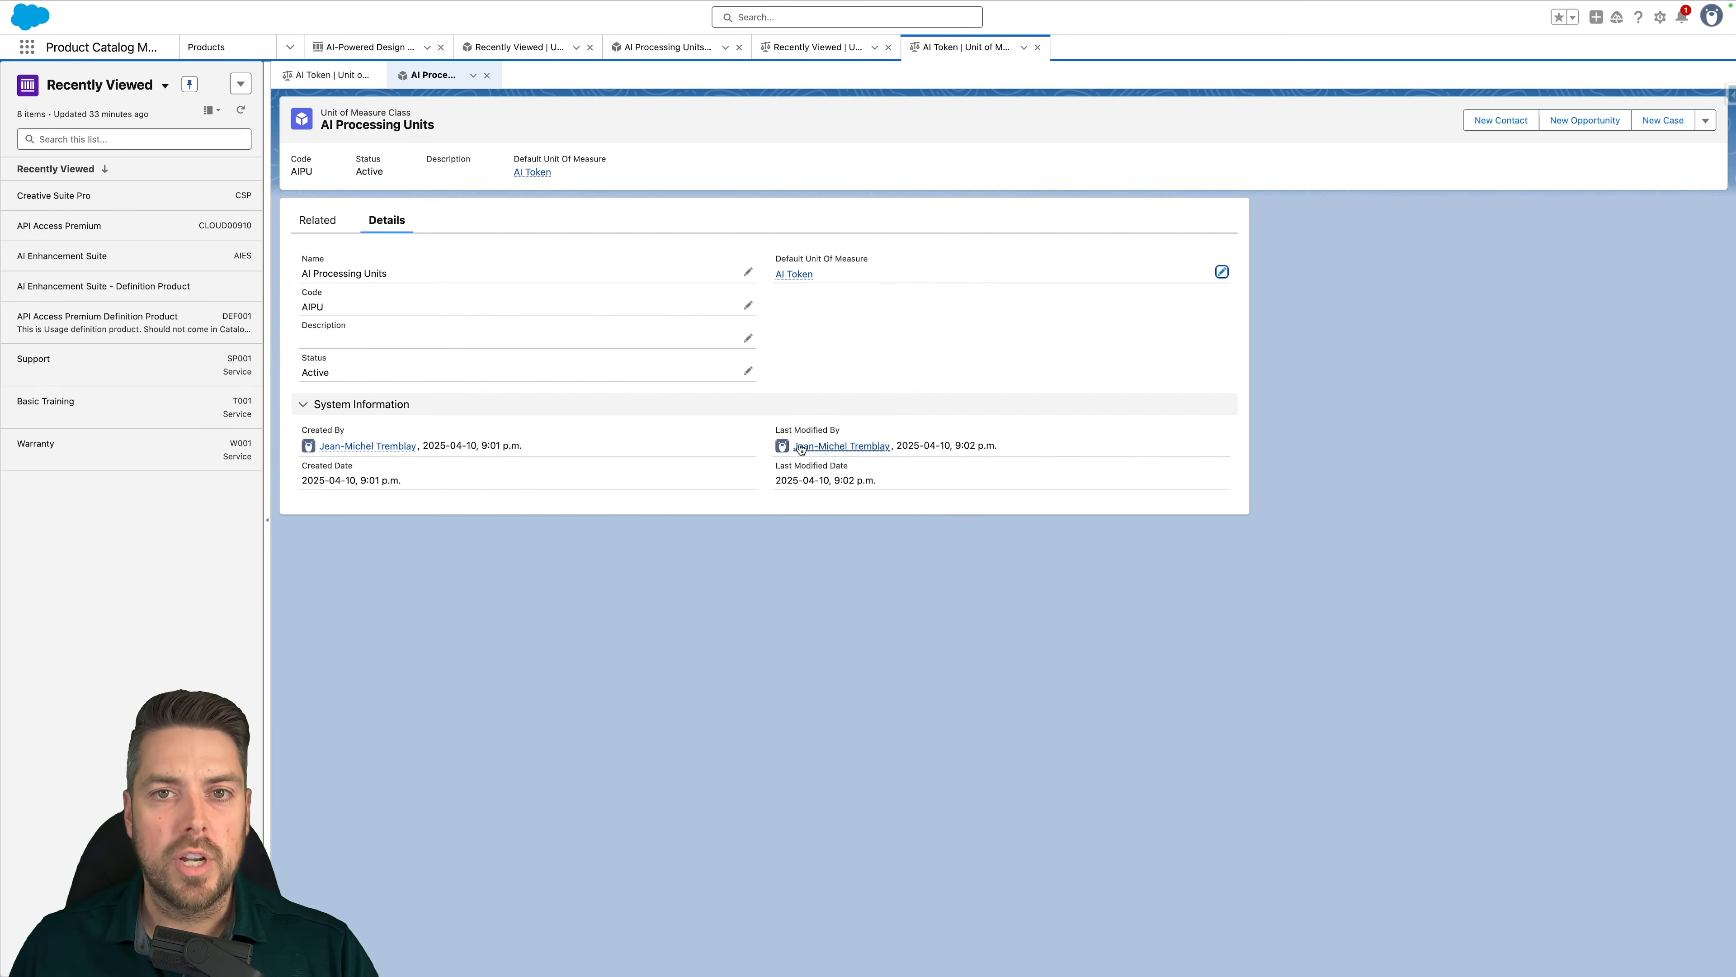
# Start a new usage resource named AI Token Consumption with the AI Processing Units class and AI Token as default unit of measure
pyautogui.moveTo(810, 449)
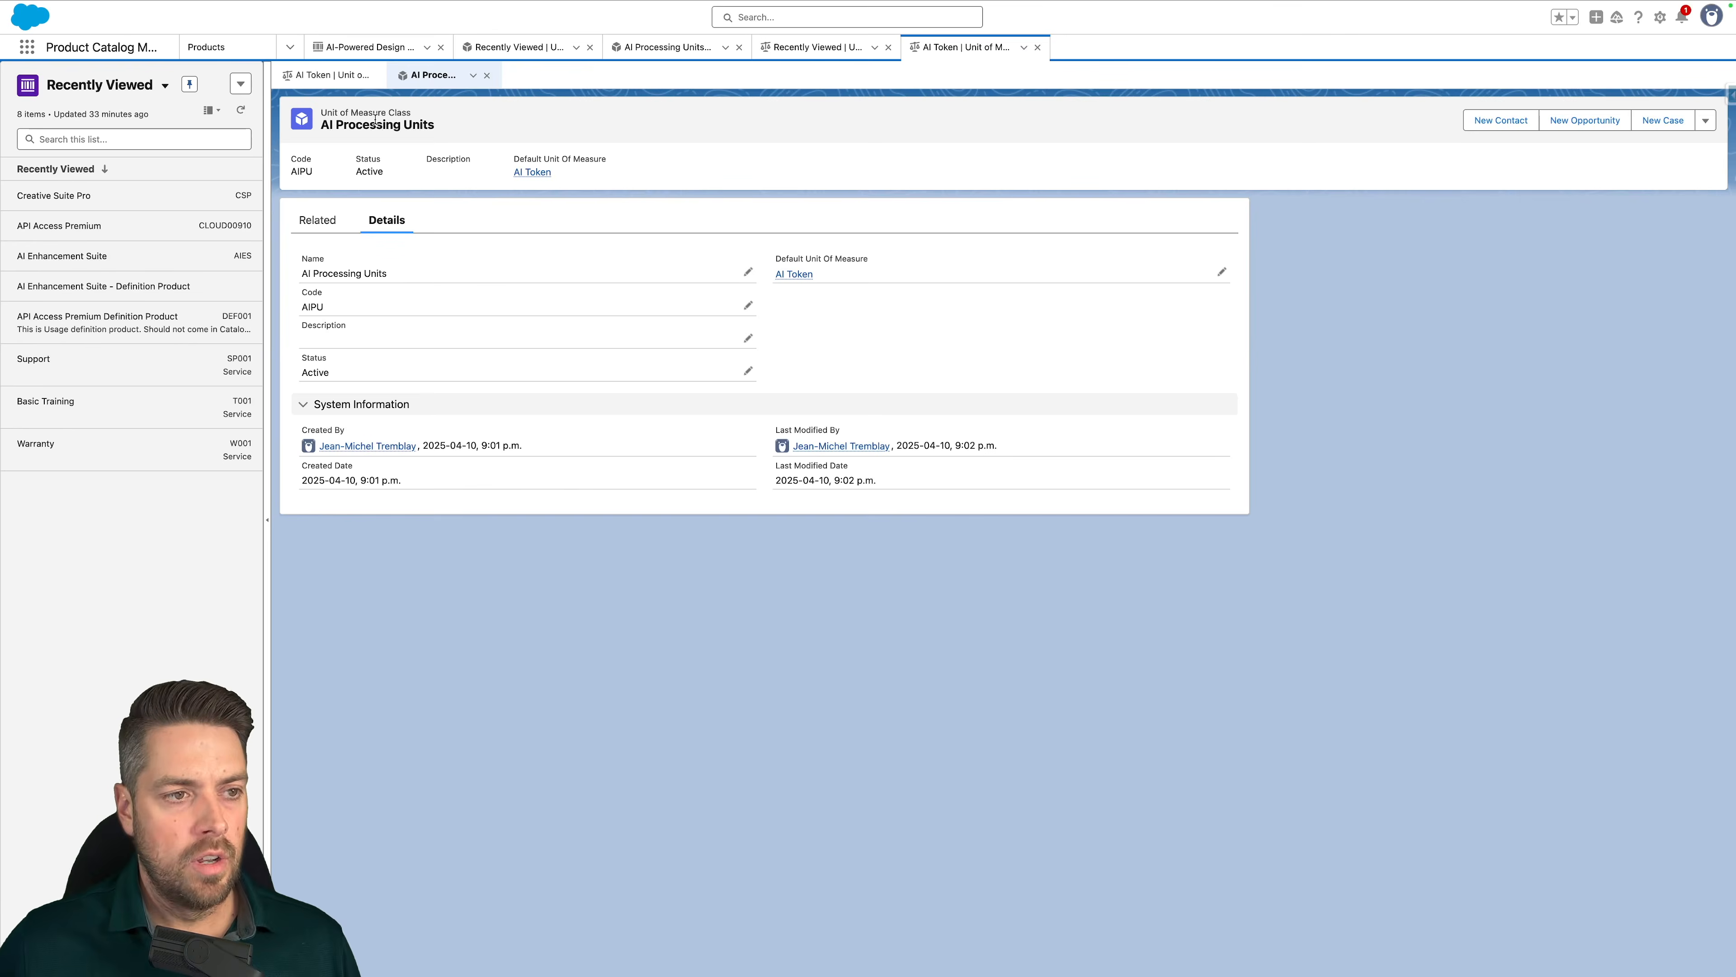
pyautogui.click(27, 47)
pyautogui.write('usage re')
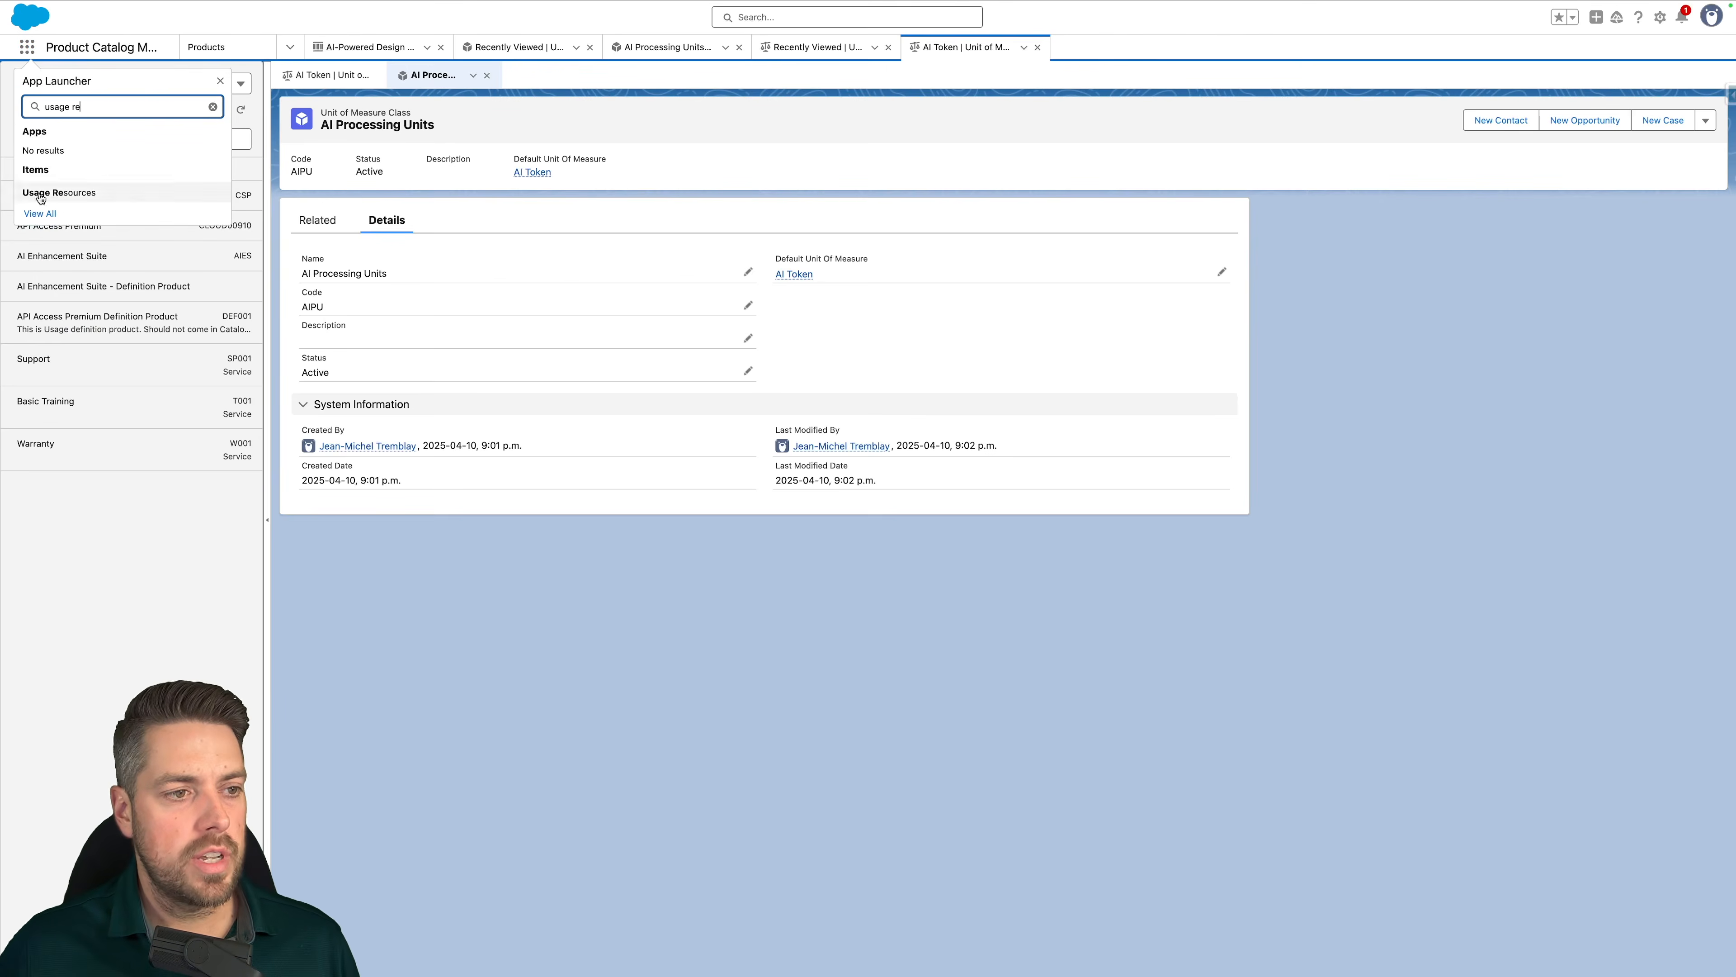
pyautogui.click(59, 192)
pyautogui.click(1695, 92)
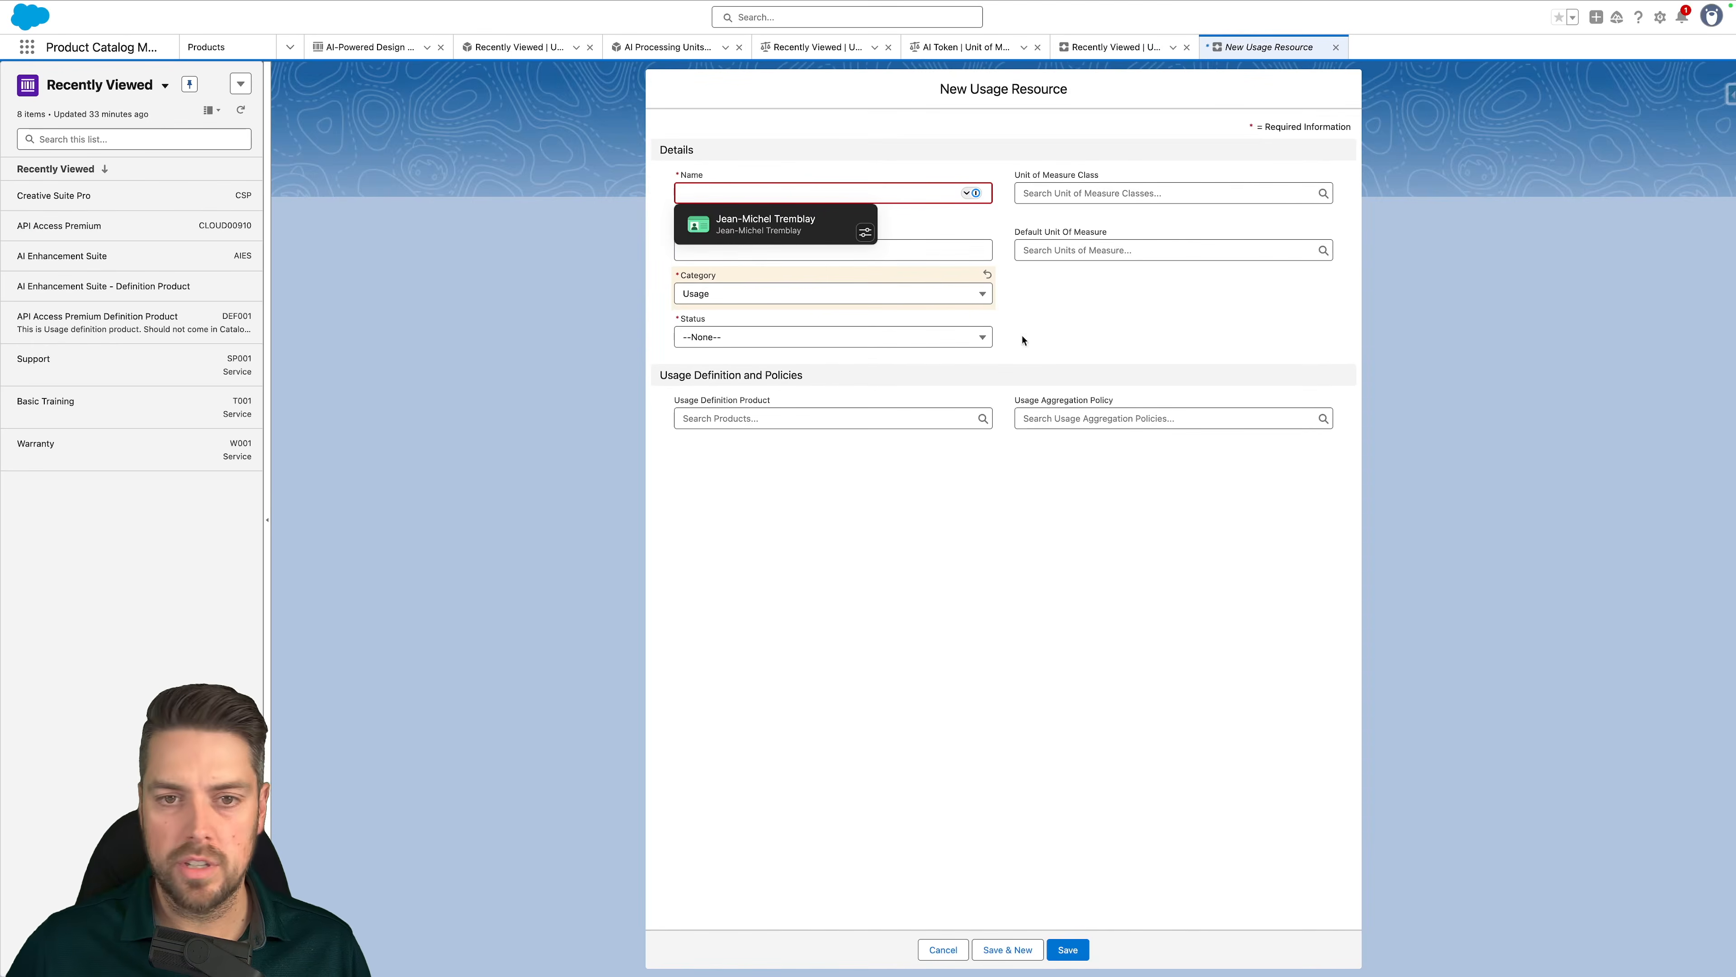
pyautogui.hotkey('ctrl', 'v')
pyautogui.click(1088, 195)
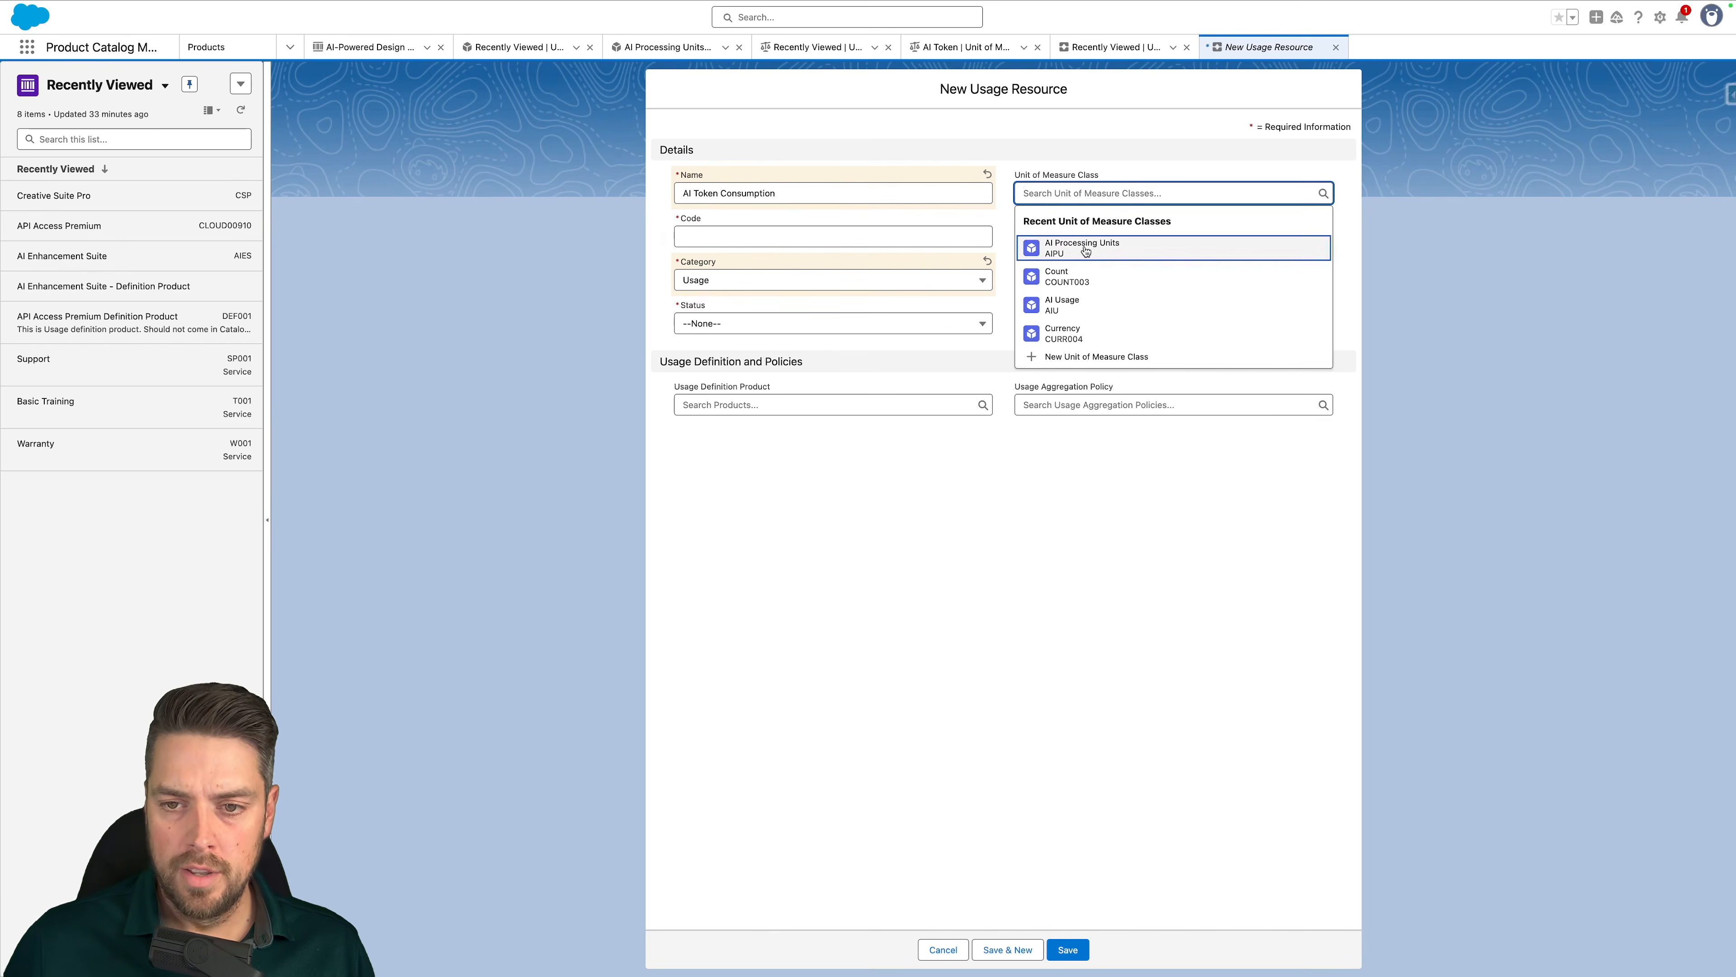
pyautogui.click(1070, 248)
pyautogui.click(1059, 238)
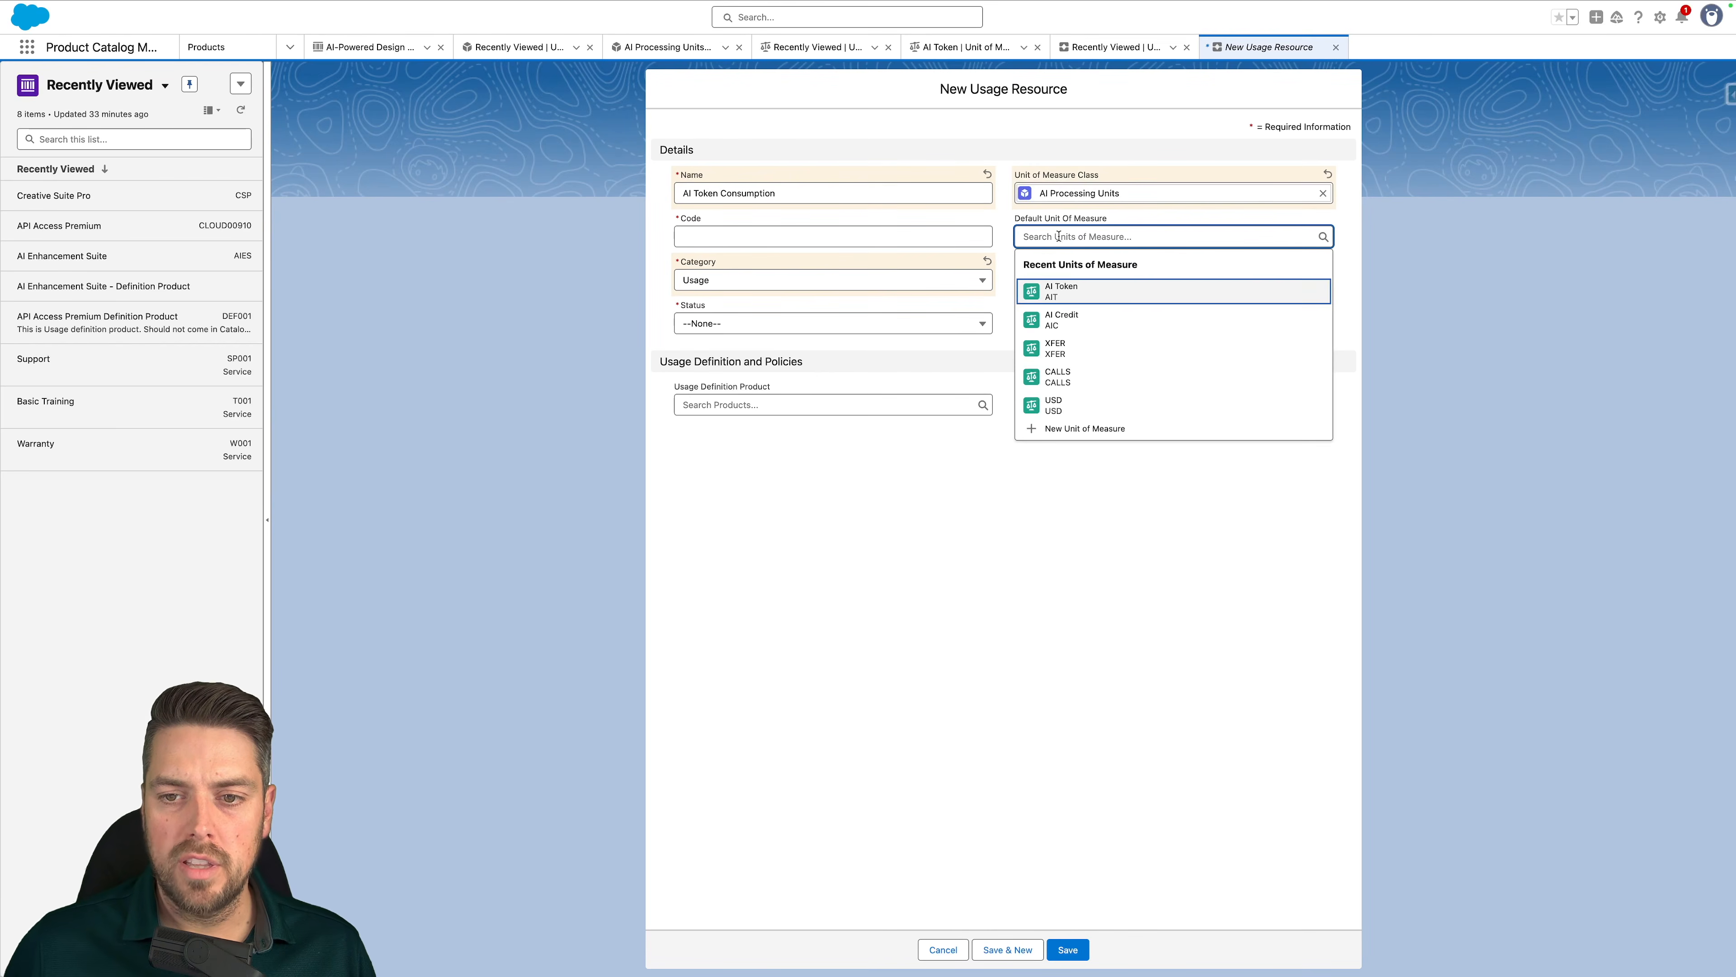
pyautogui.click(1059, 292)
# Give the usage resource code AITC, Draft status and the Default Usage Resource Billing Policy as aggregation policy, and save it
pyautogui.click(796, 233)
pyautogui.write('AITC')
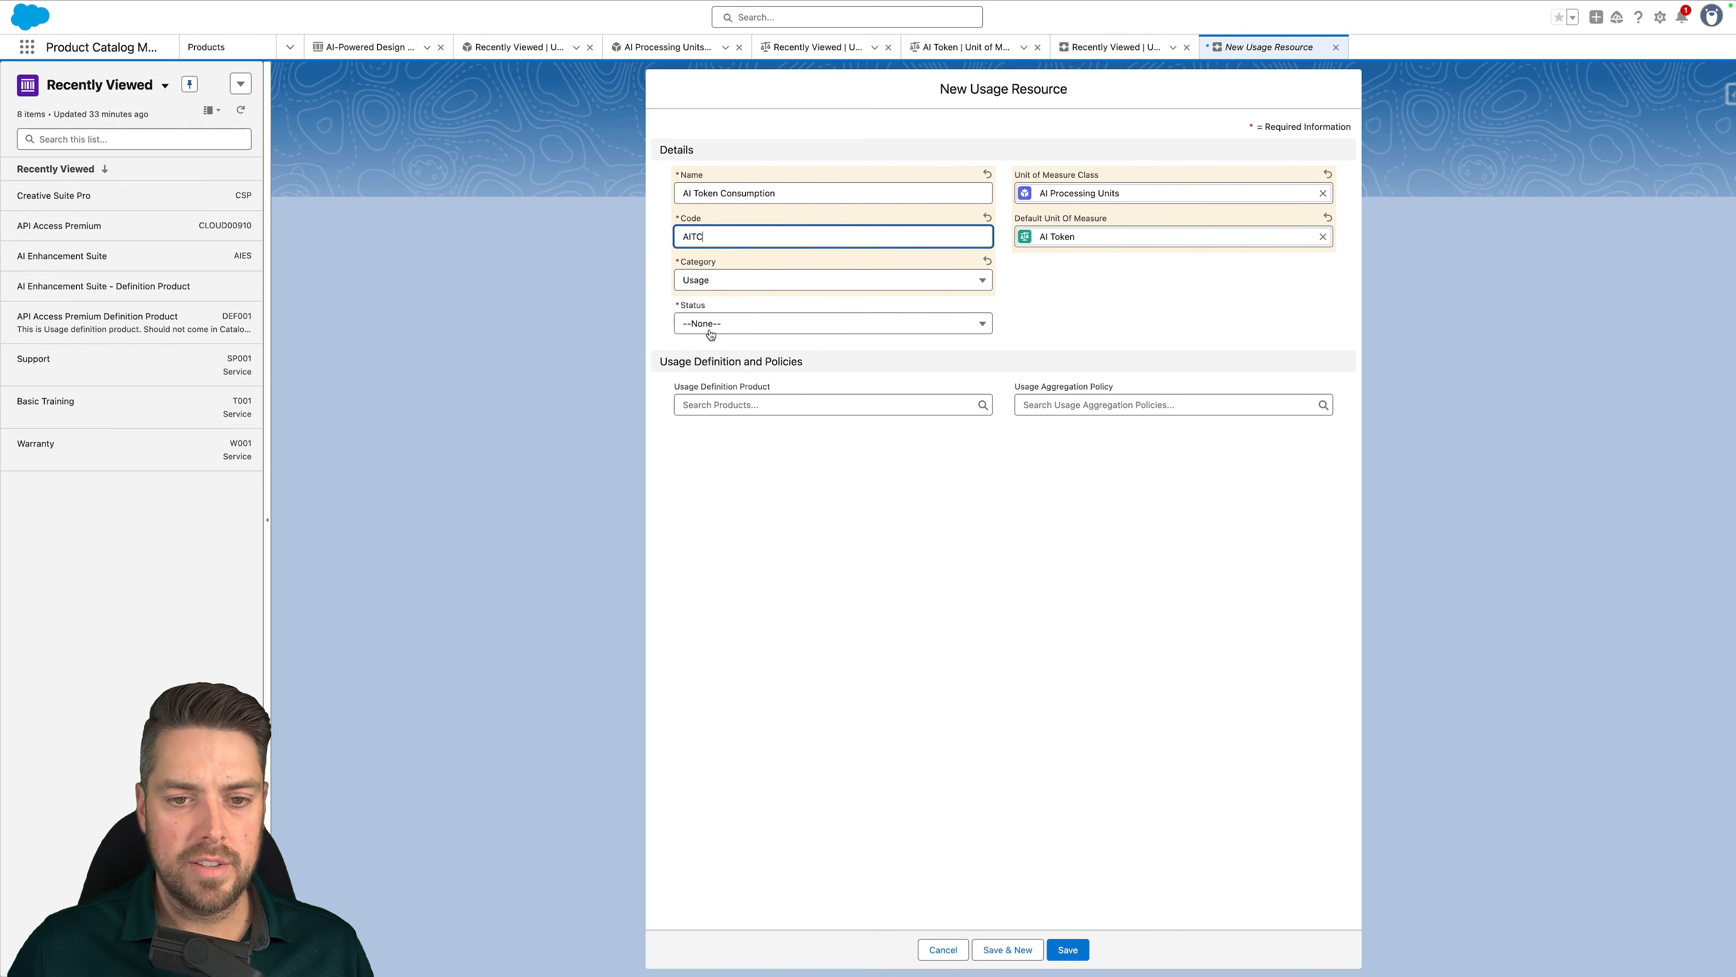
pyautogui.click(748, 327)
pyautogui.click(769, 375)
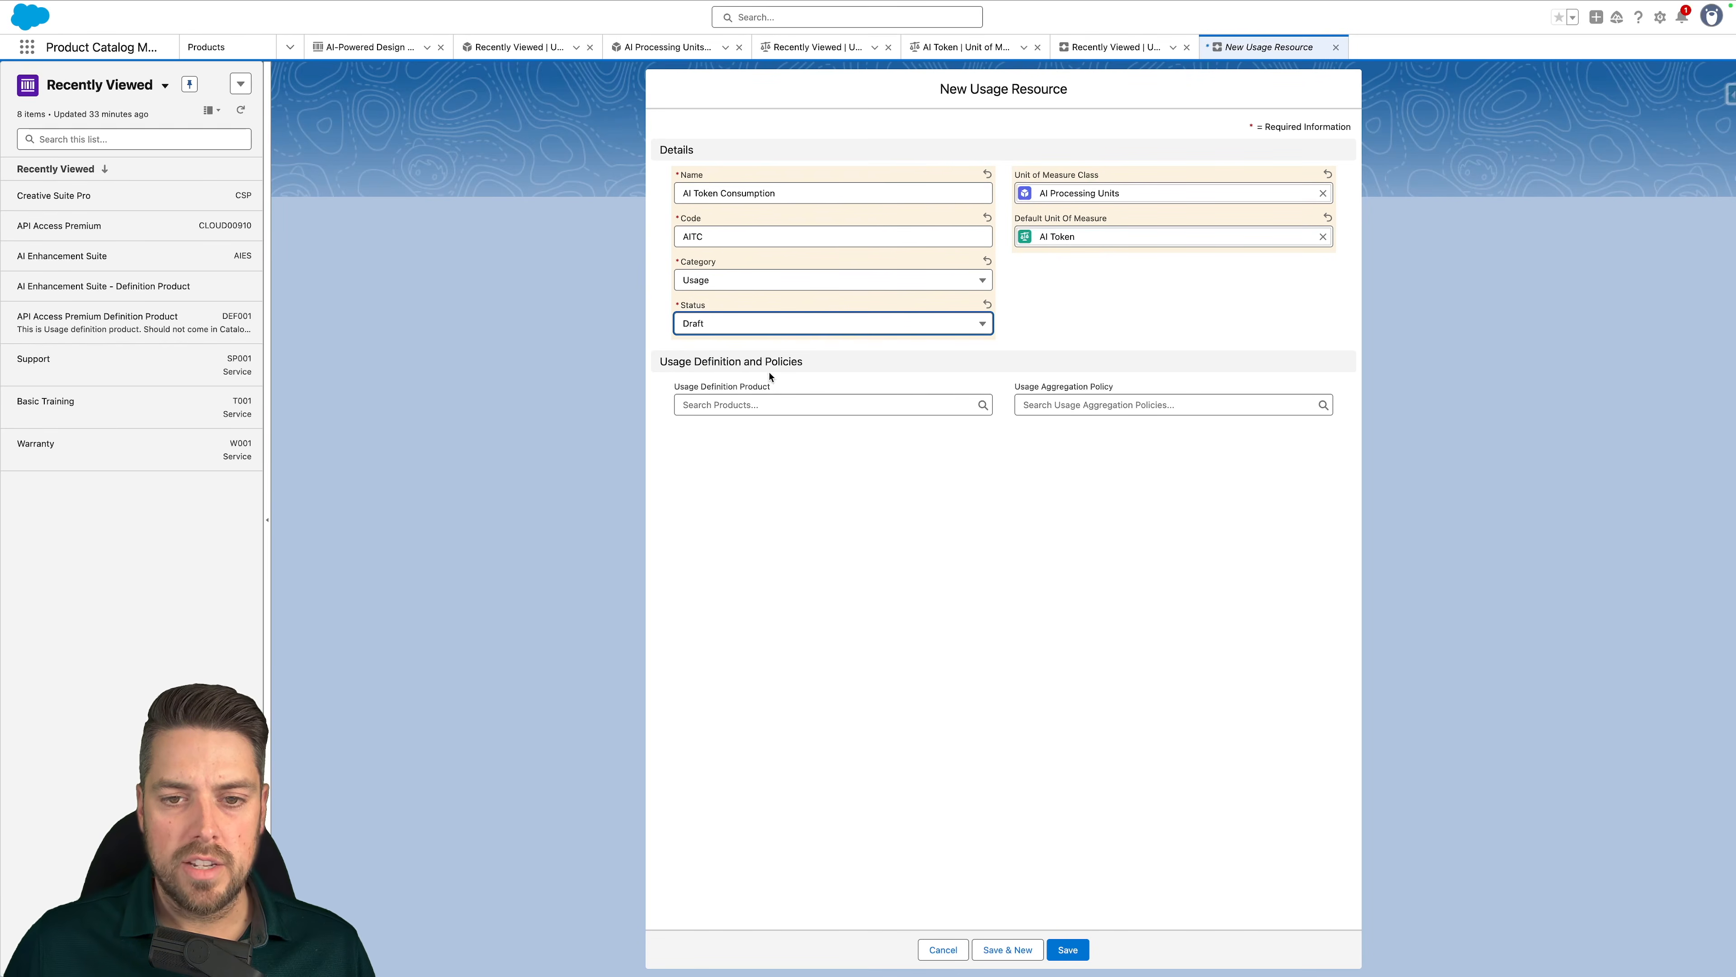
pyautogui.click(1076, 403)
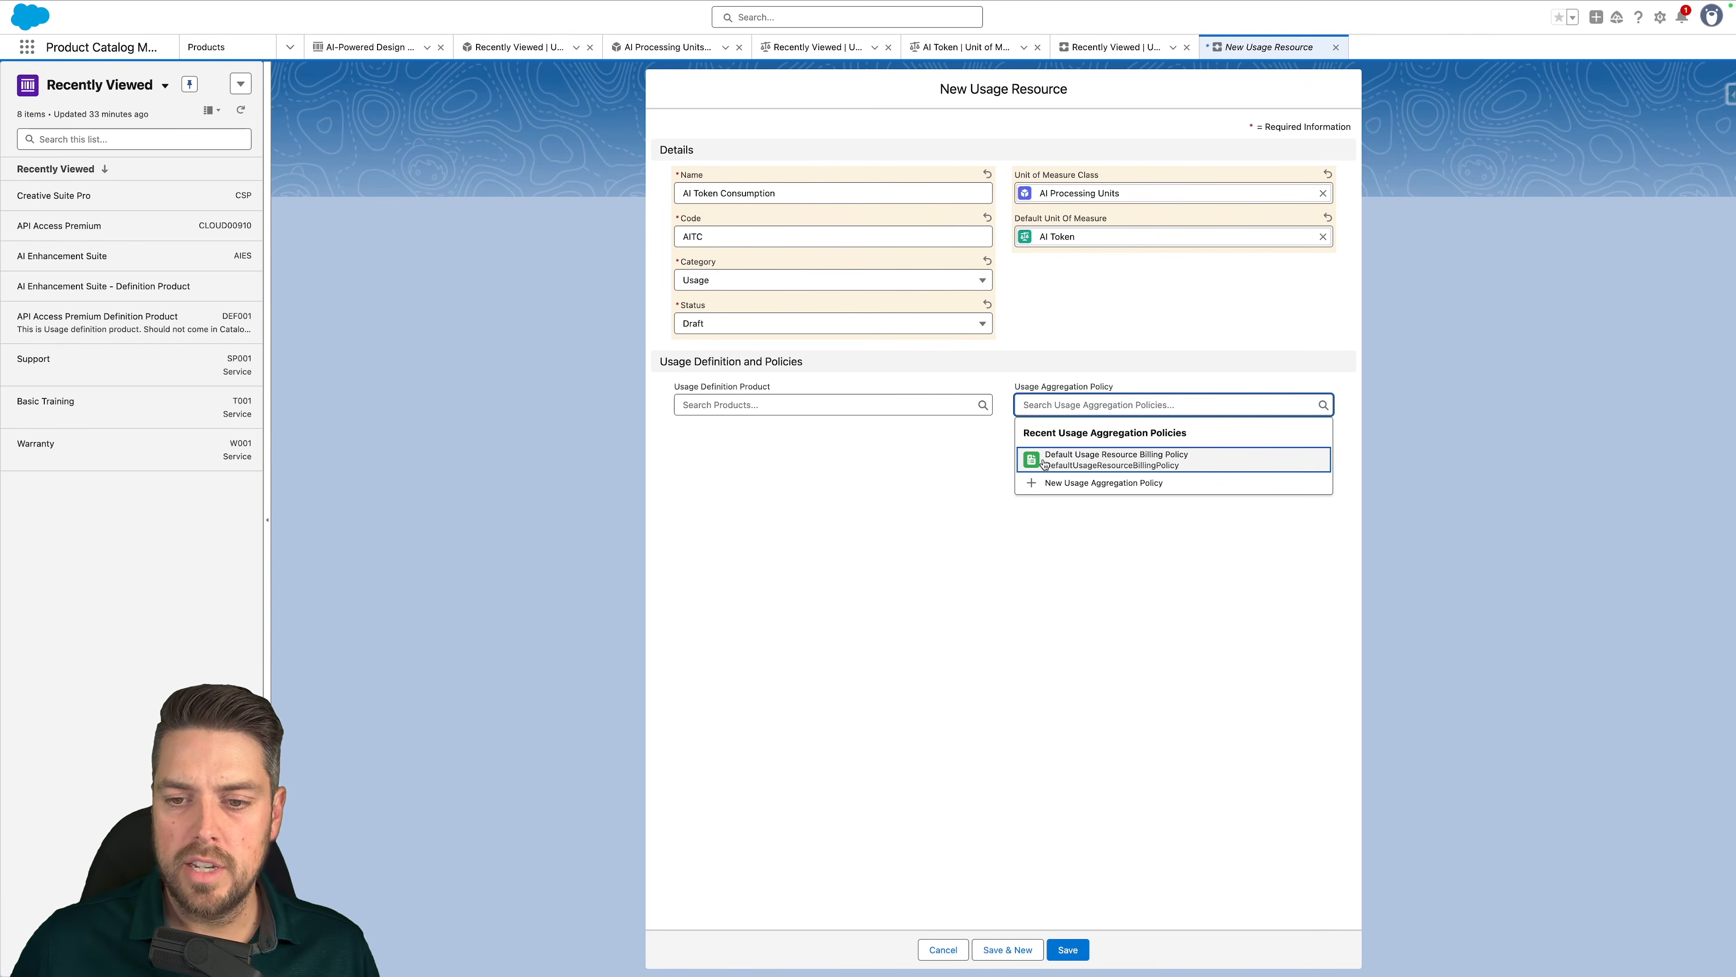
pyautogui.click(1075, 467)
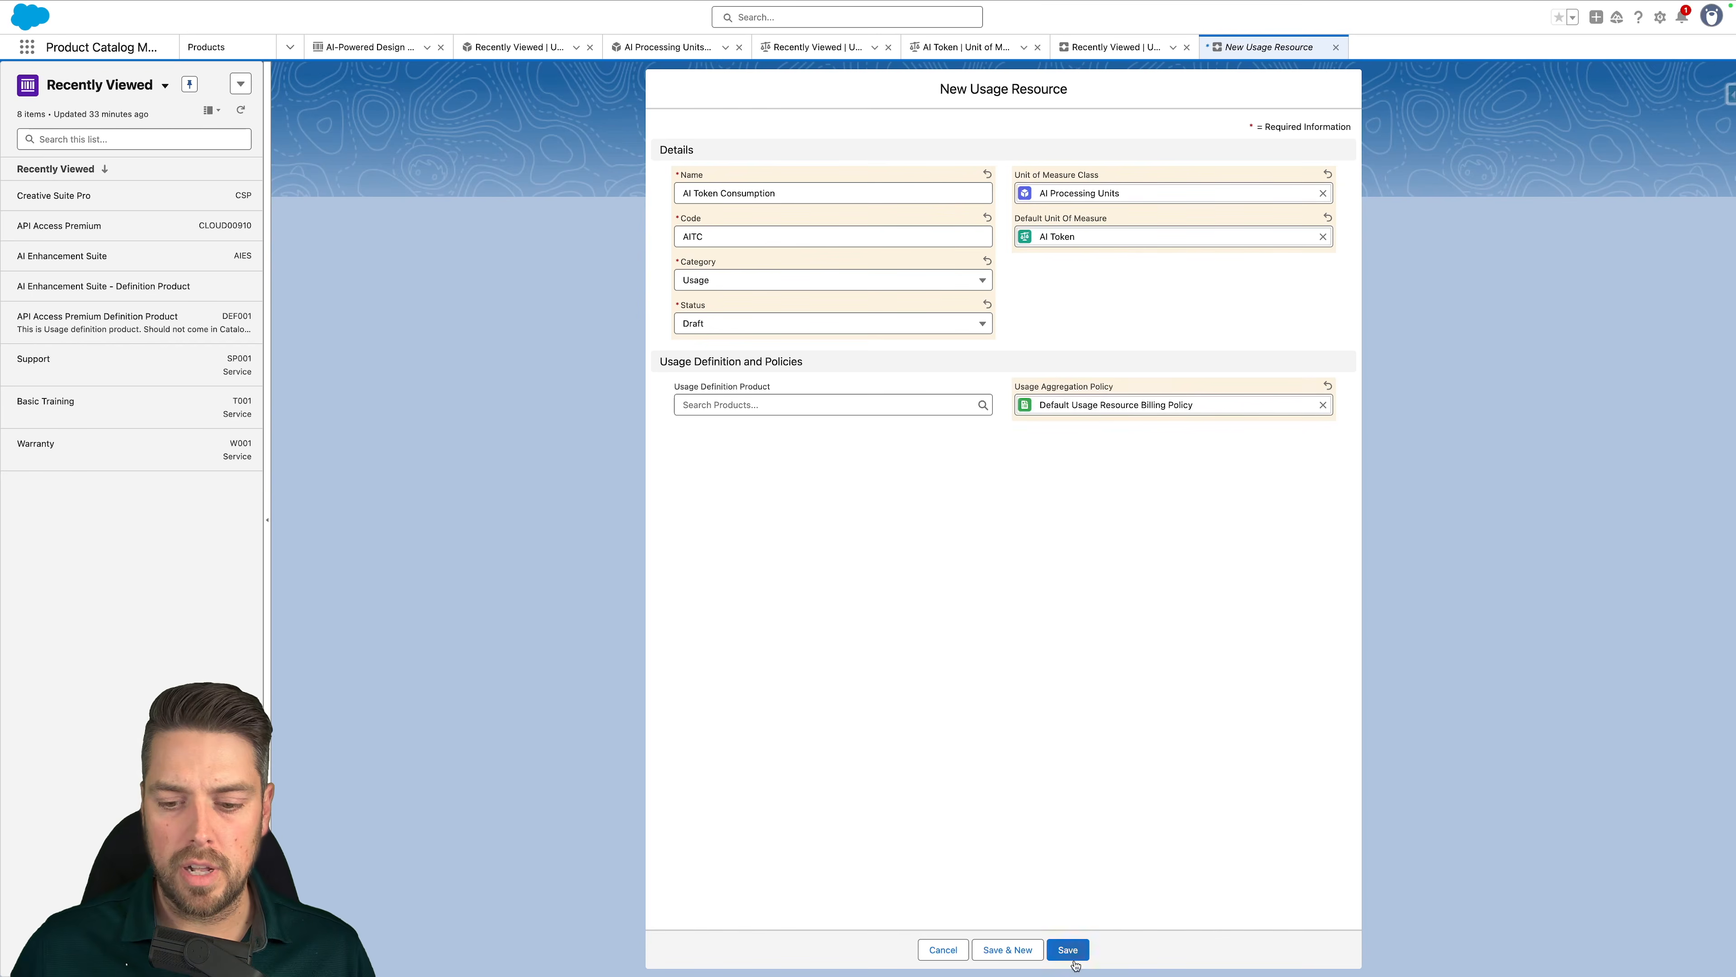
pyautogui.click(1078, 944)
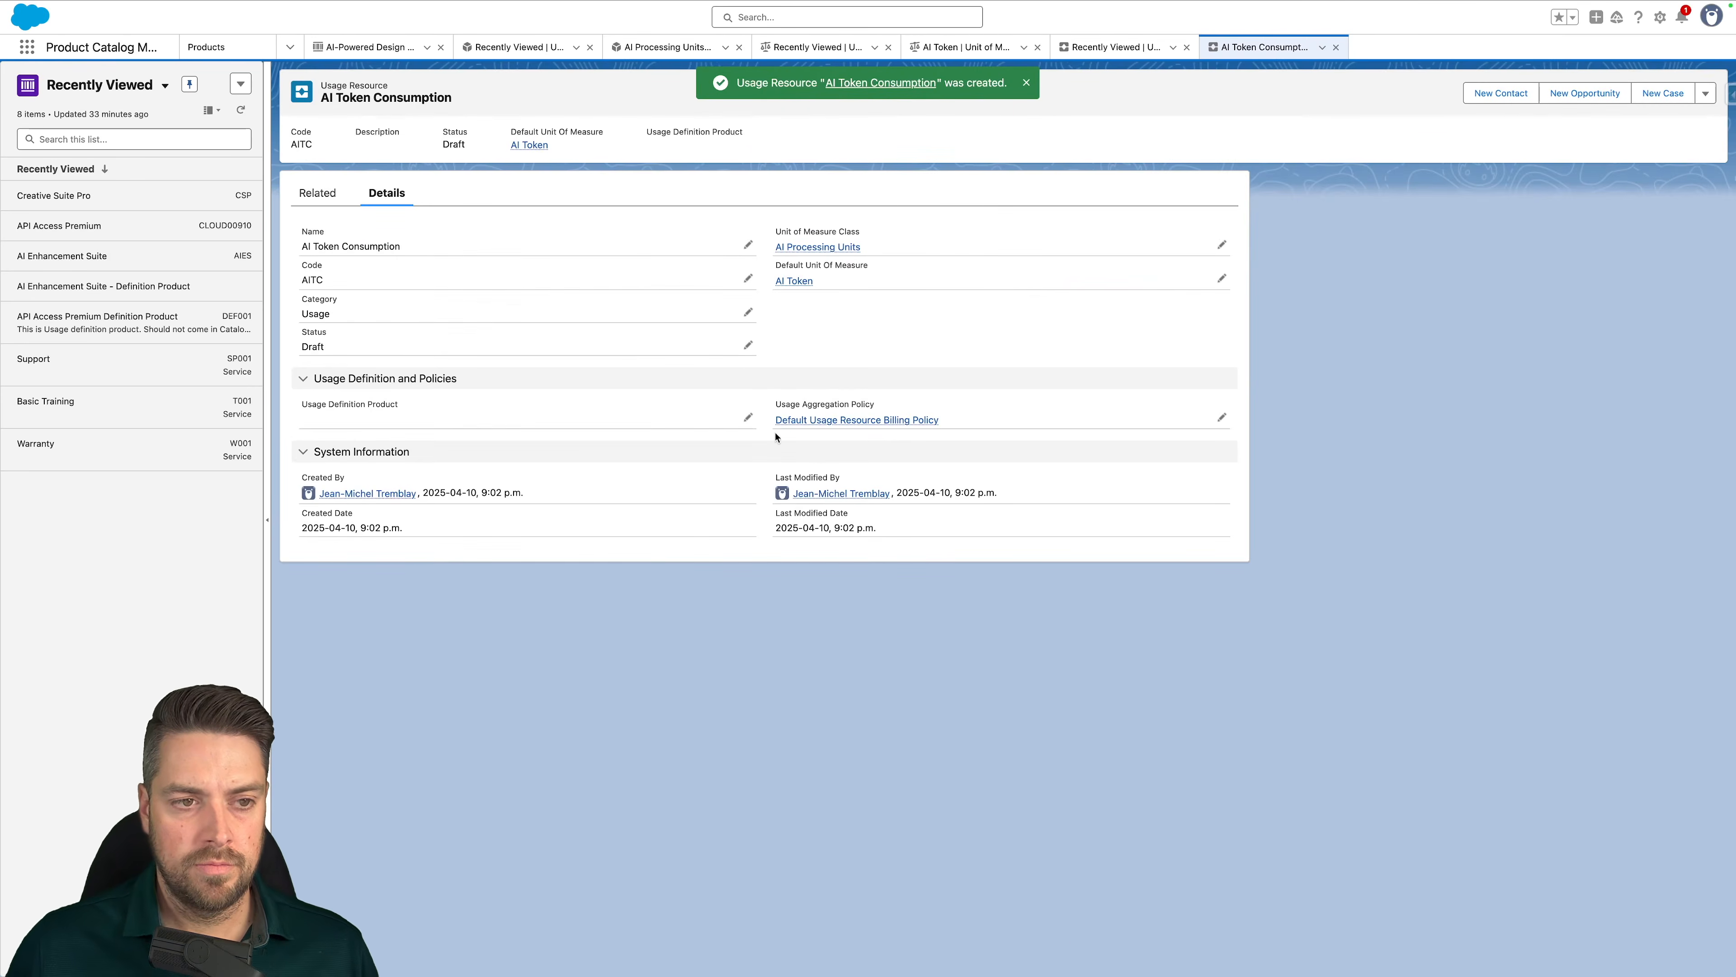
# Change the AI Token Consumption usage resource's status to Active and save the record
pyautogui.doubleClick(398, 348)
pyautogui.click(386, 410)
pyautogui.click(399, 487)
pyautogui.click(790, 636)
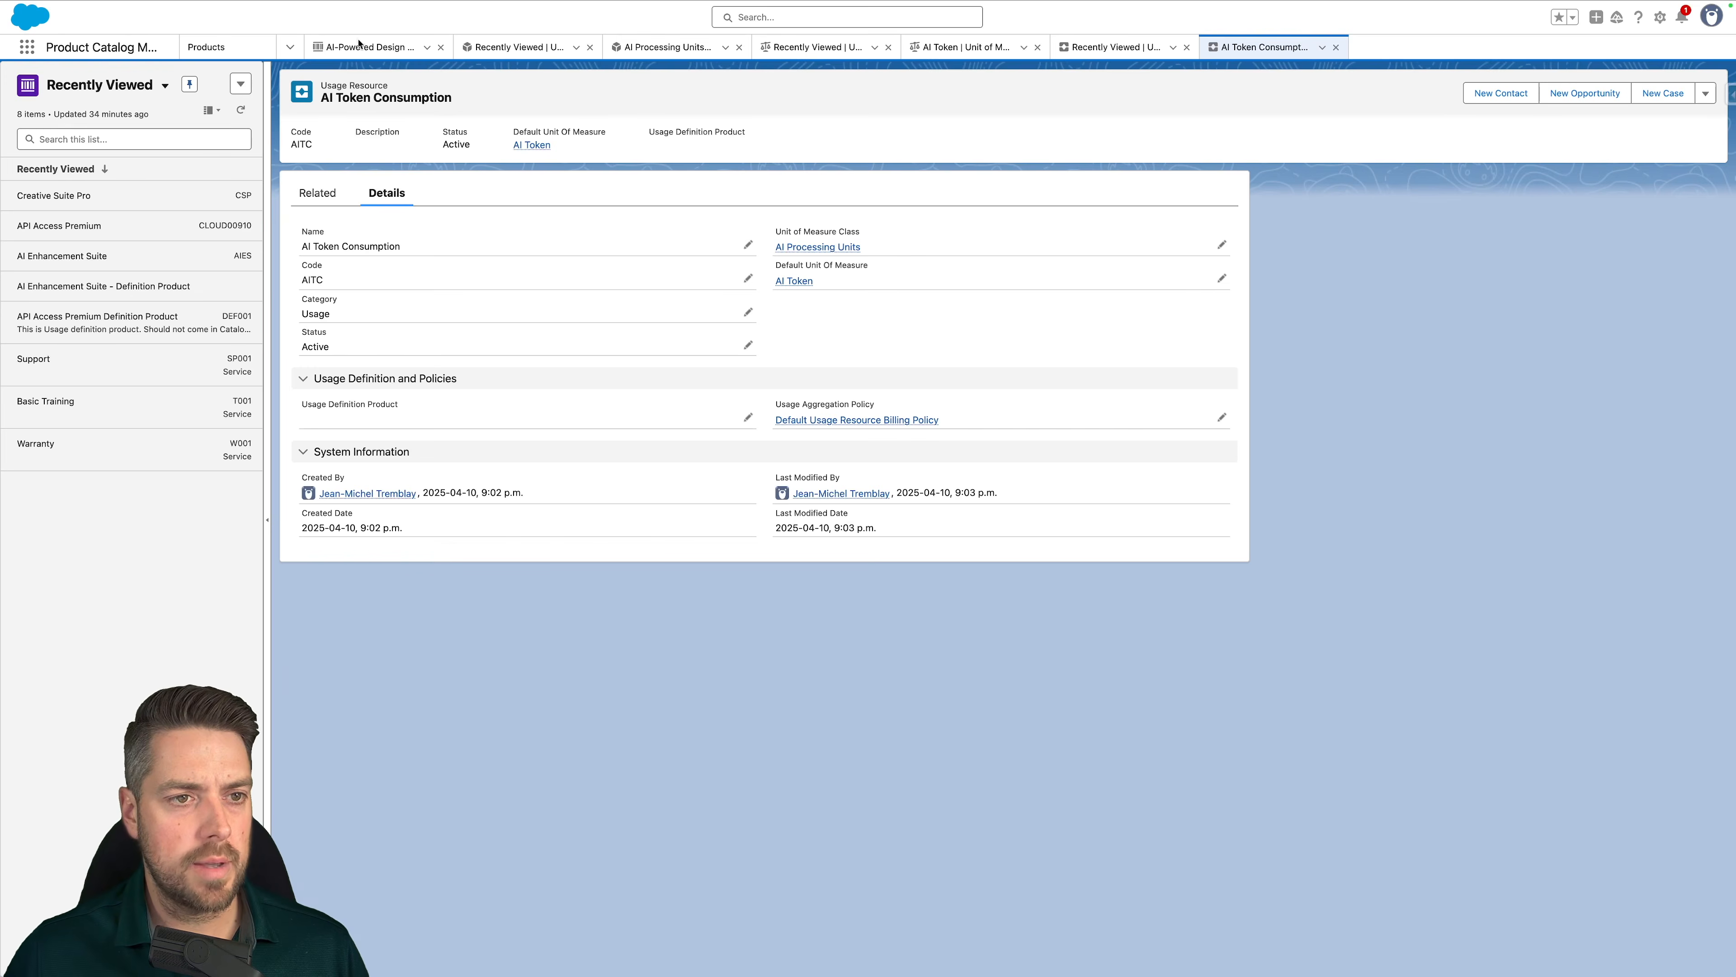
# Deep clone the AI-Powered Design Hub product as "* AI-Powered Design Hub Definition Product" and open the cloned product
pyautogui.click(370, 46)
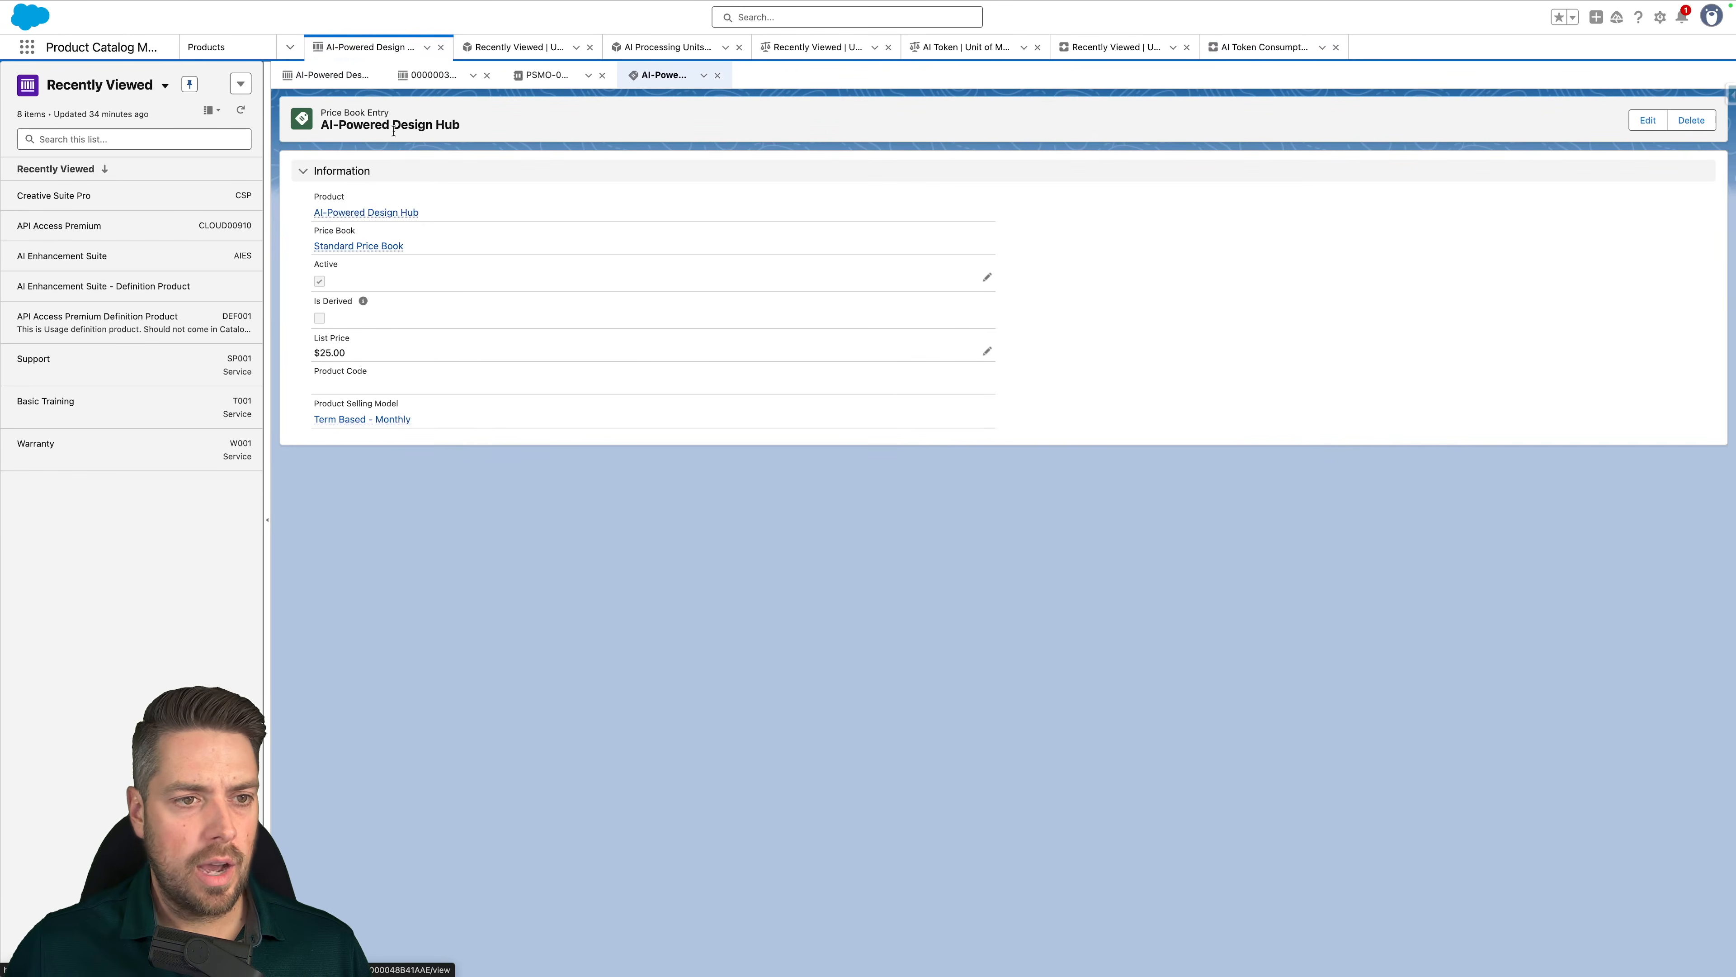
pyautogui.click(333, 75)
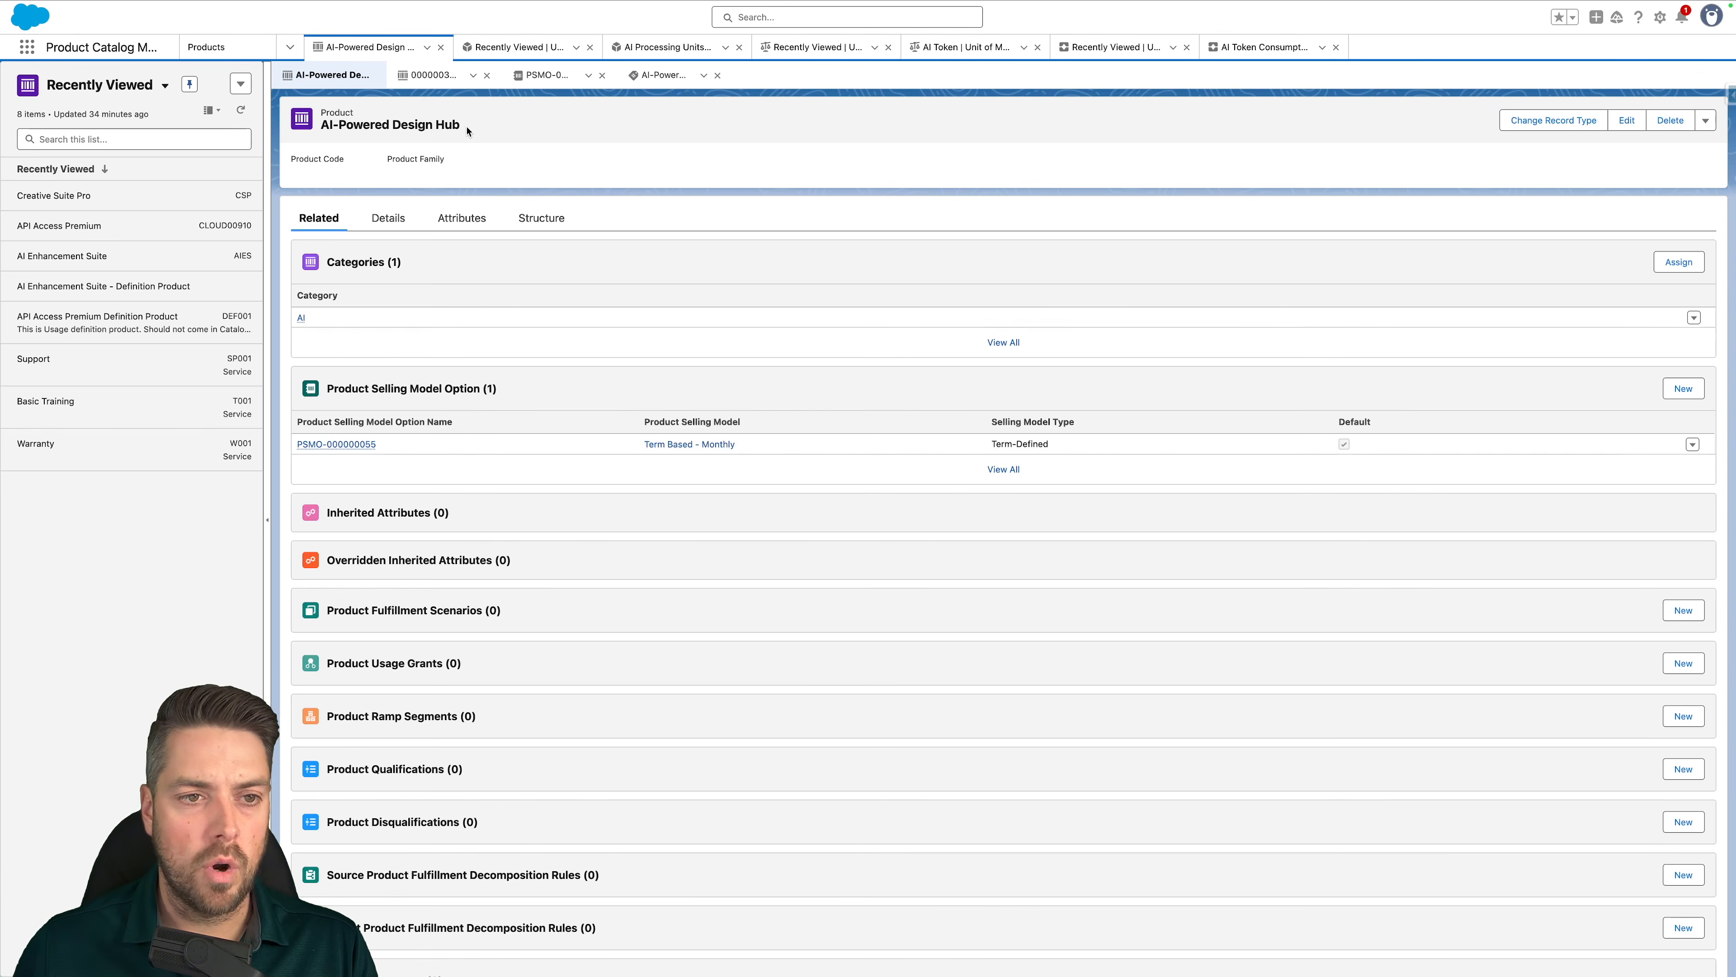
pyautogui.moveTo(467, 130); pyautogui.dragTo(320, 125)
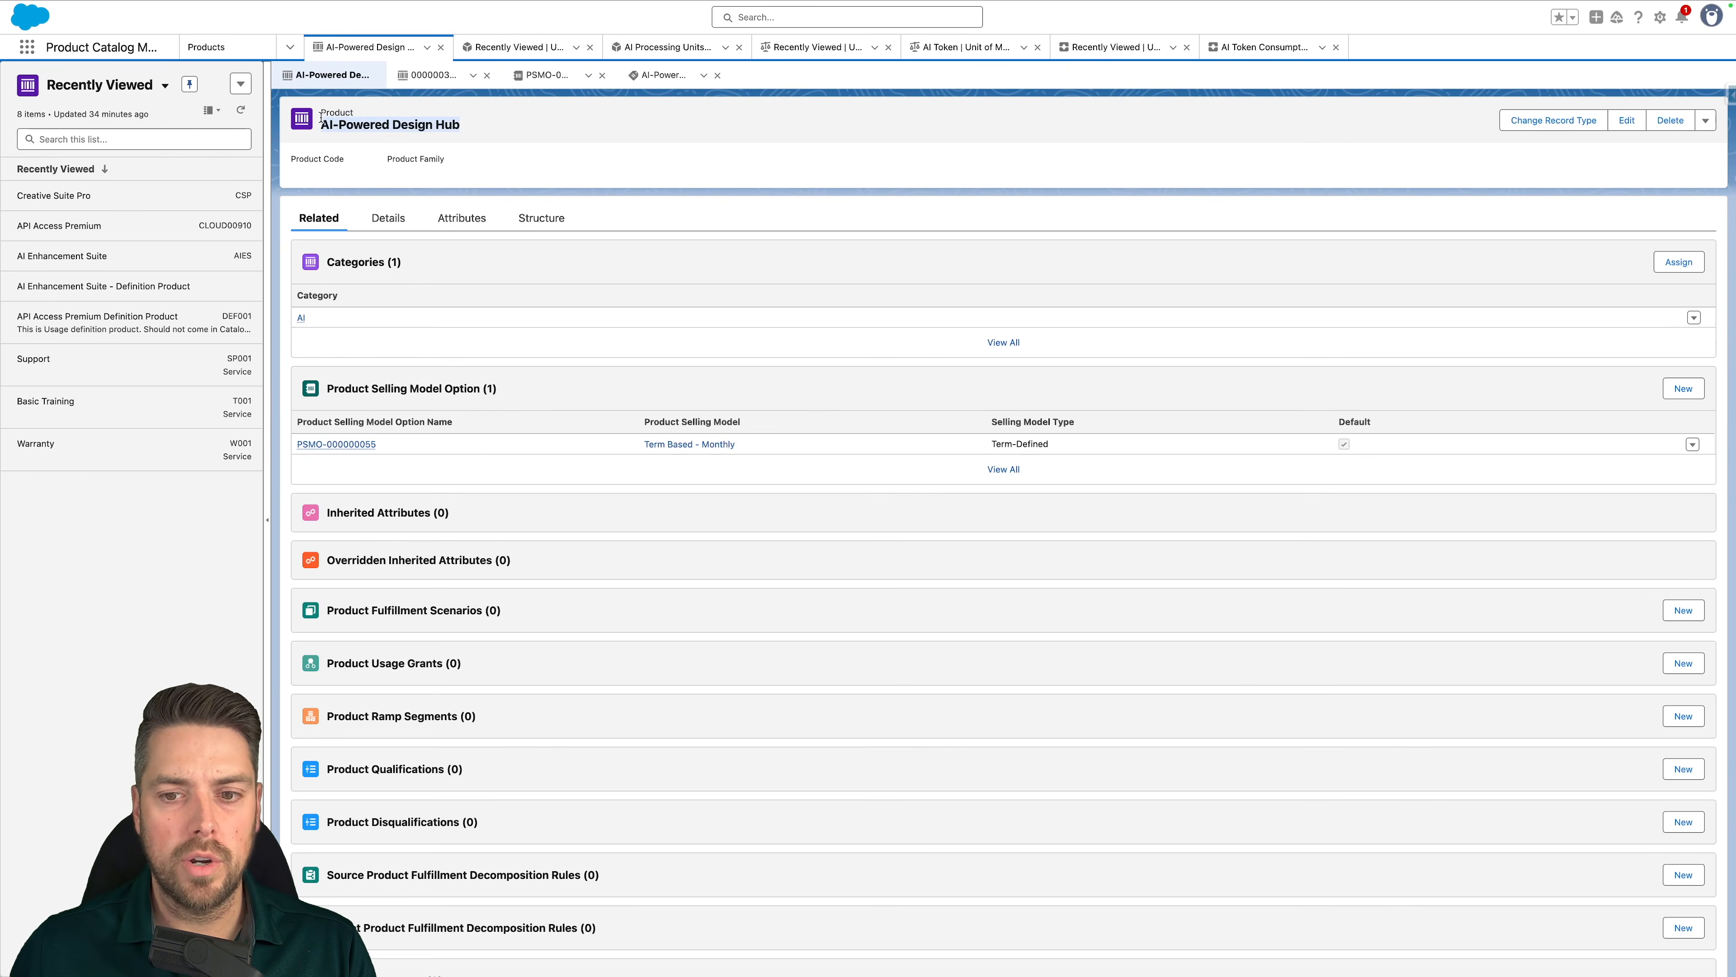
pyautogui.click(318, 122)
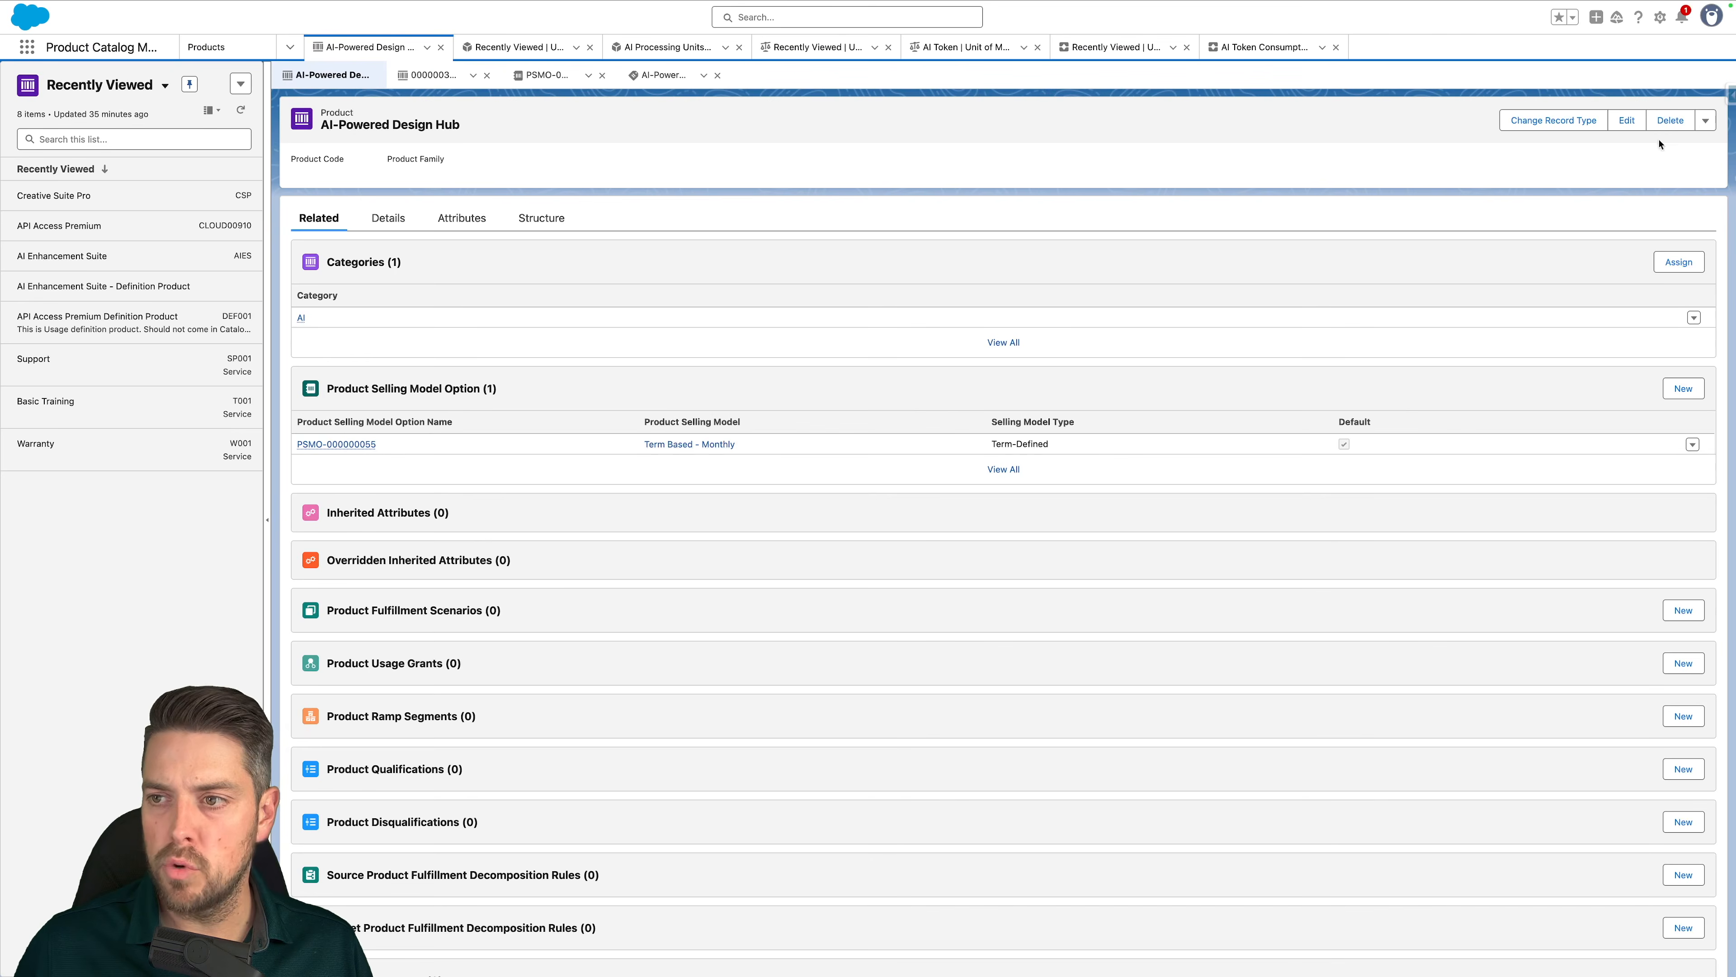
pyautogui.click(1705, 120)
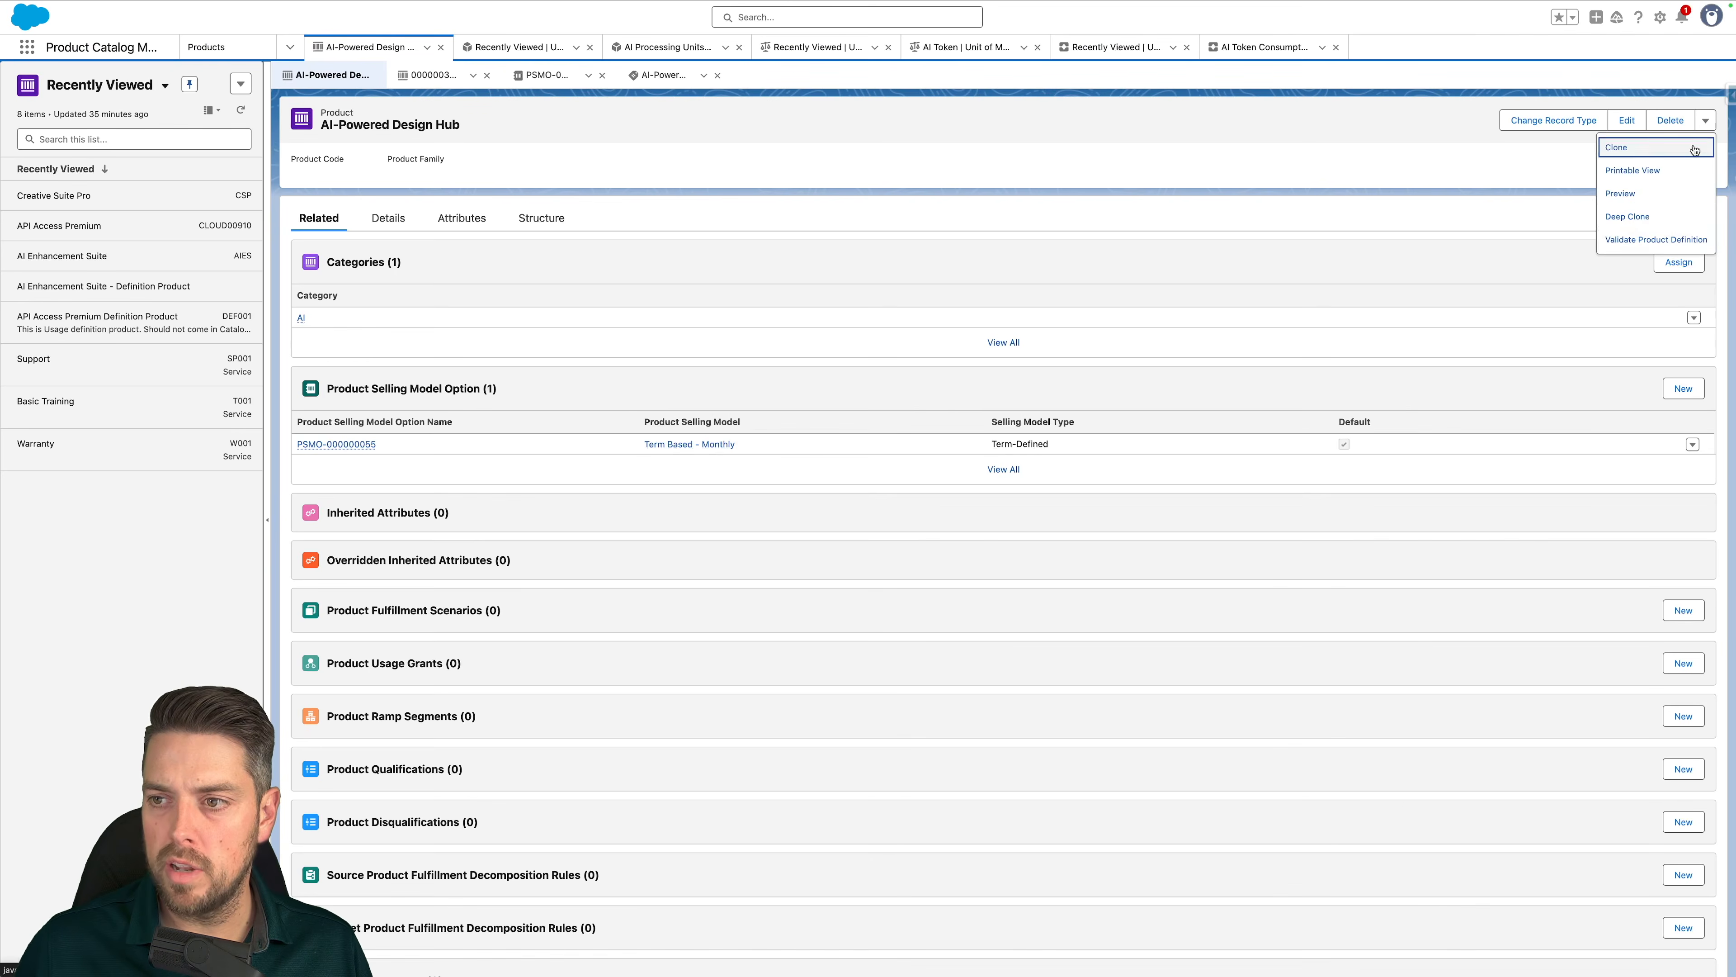
pyautogui.click(1635, 217)
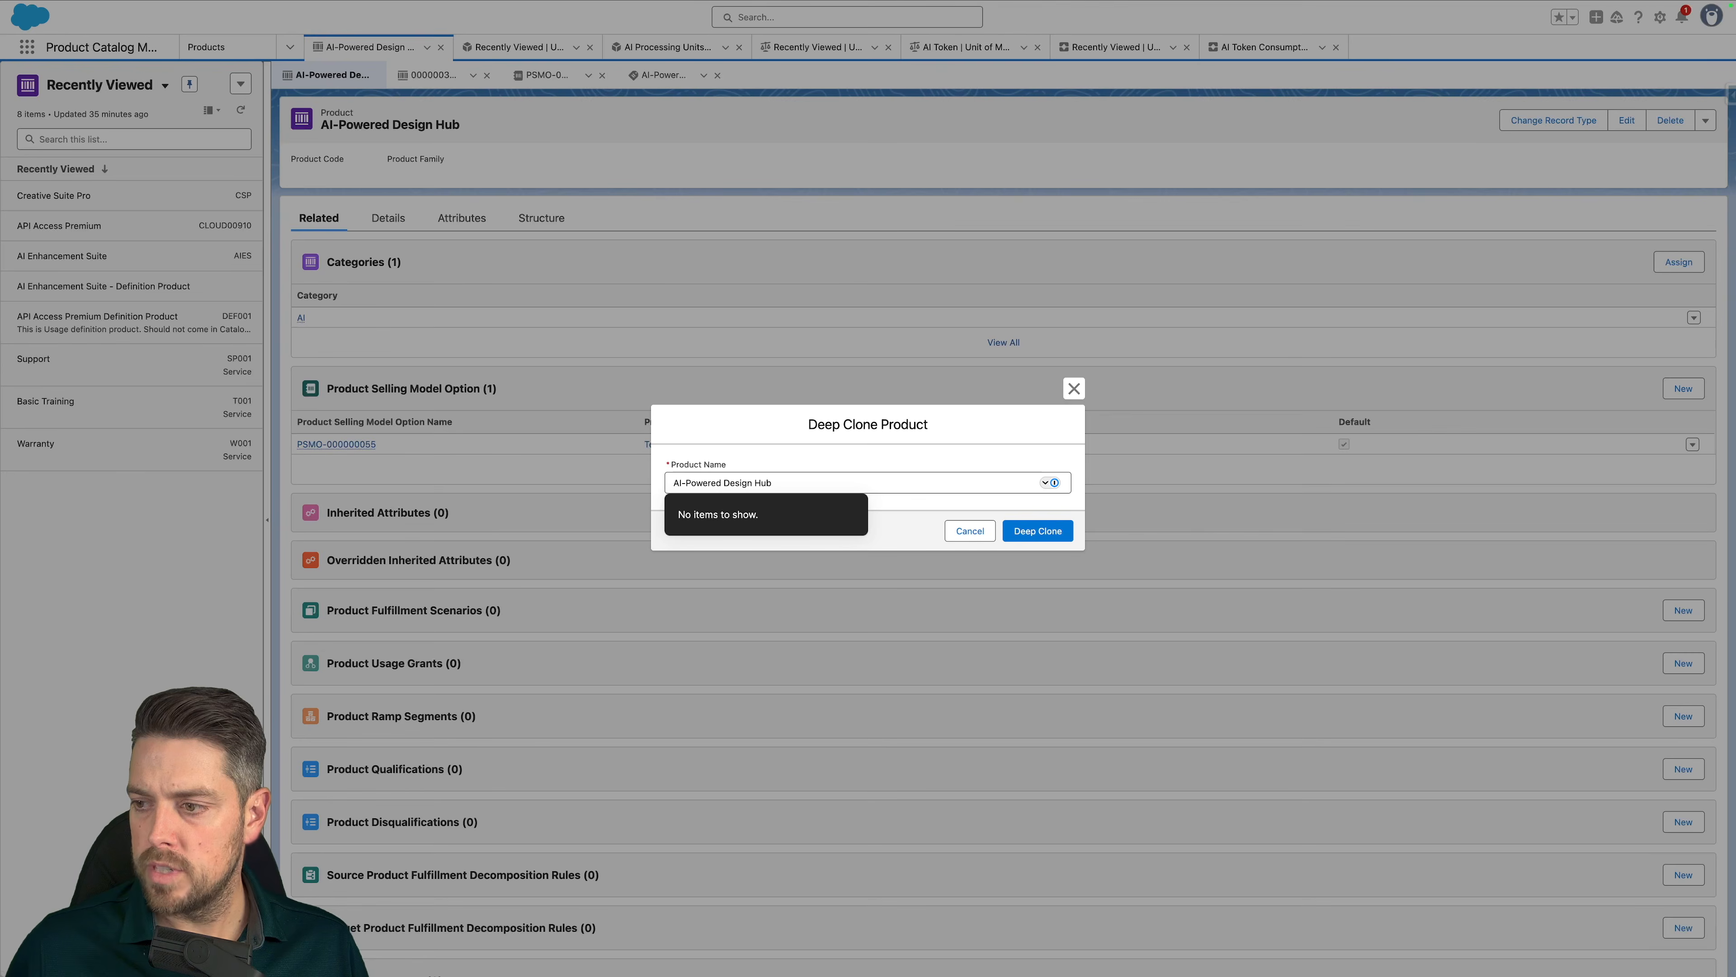
pyautogui.click(826, 482)
pyautogui.press('super+a')
pyautogui.press('super+v')
pyautogui.click(869, 452)
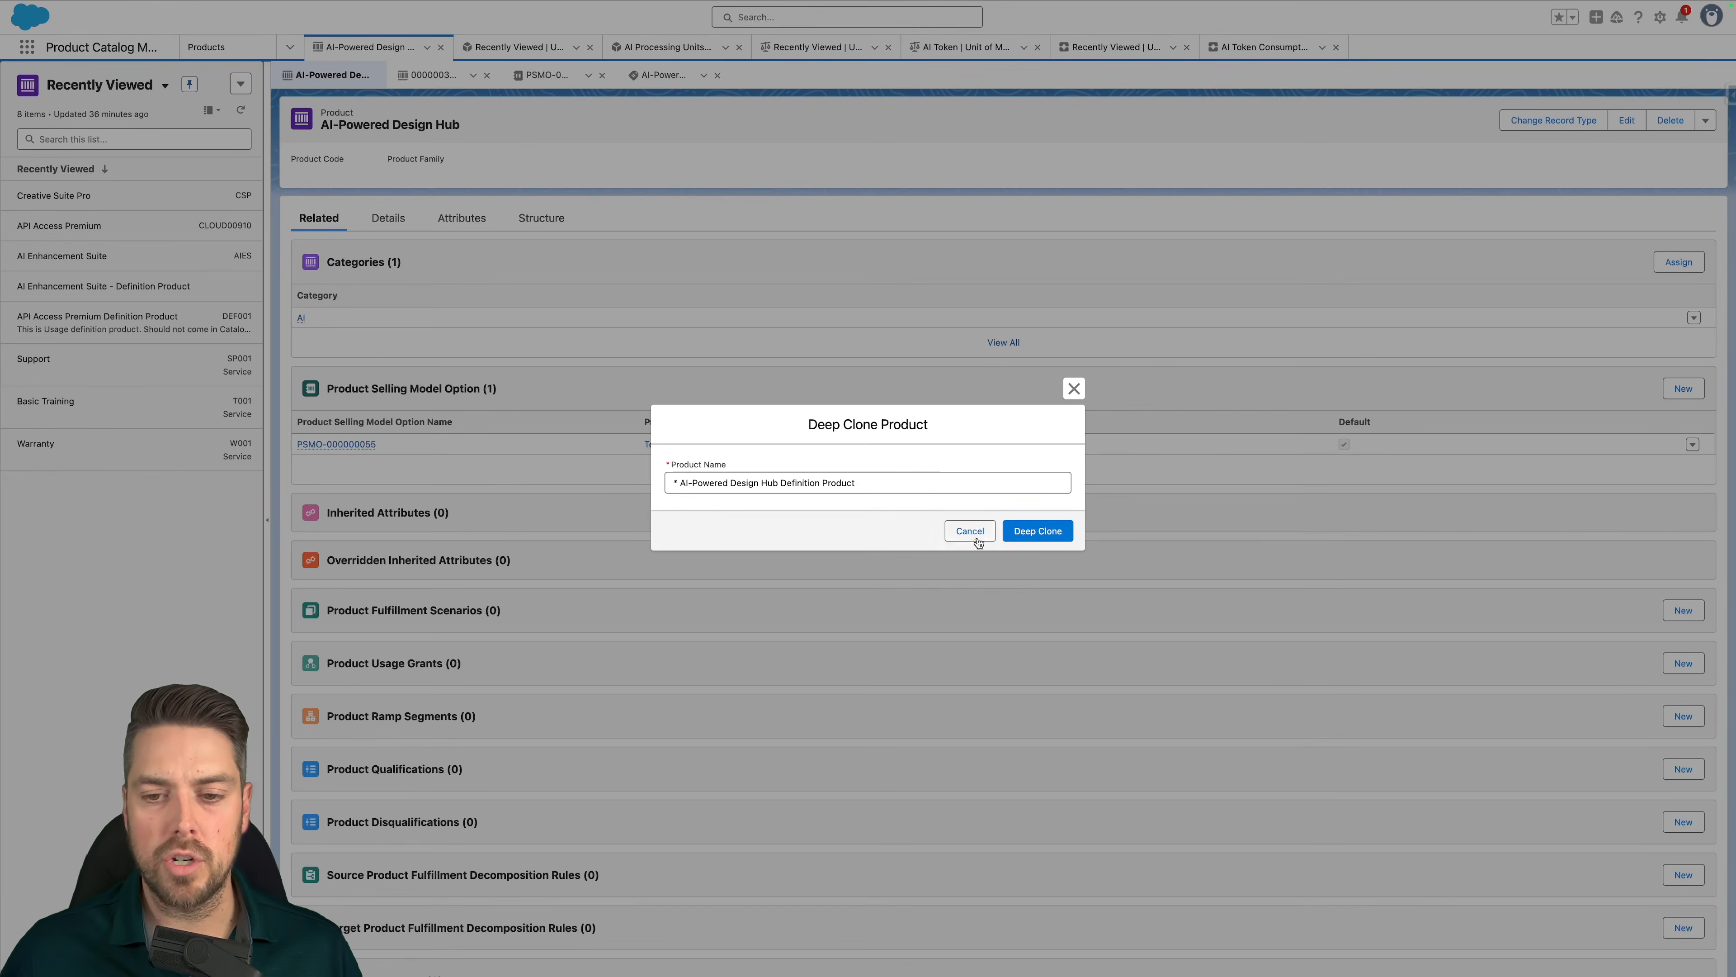
pyautogui.click(1050, 539)
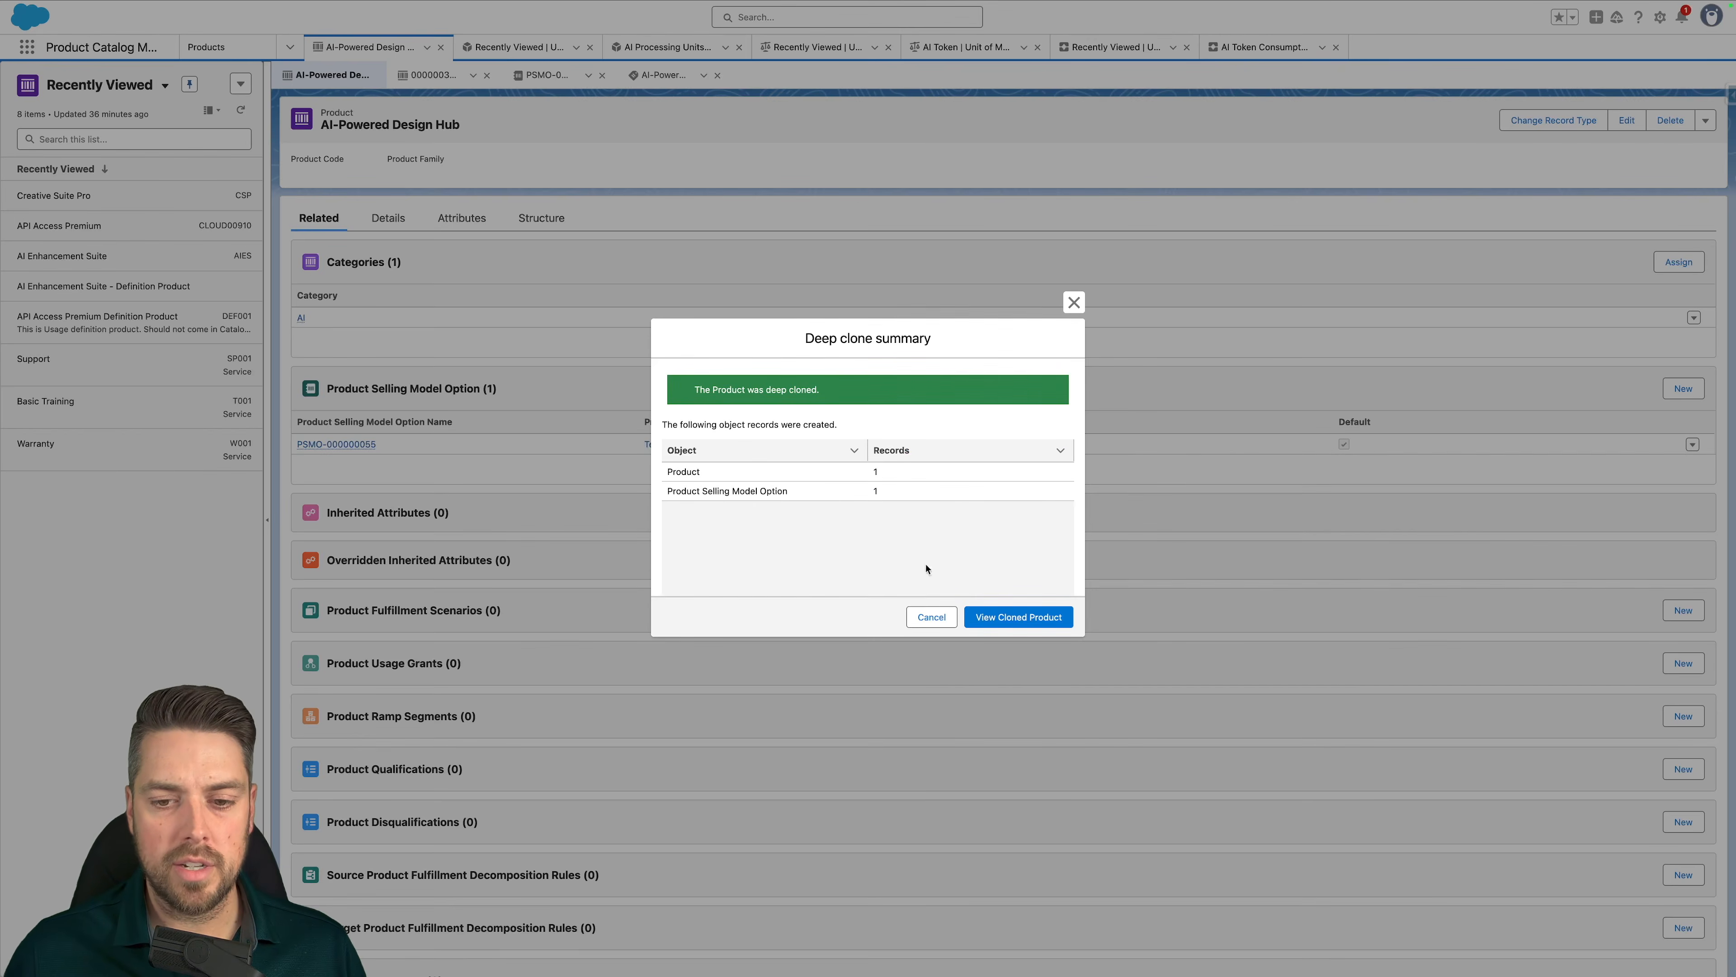
pyautogui.click(1007, 621)
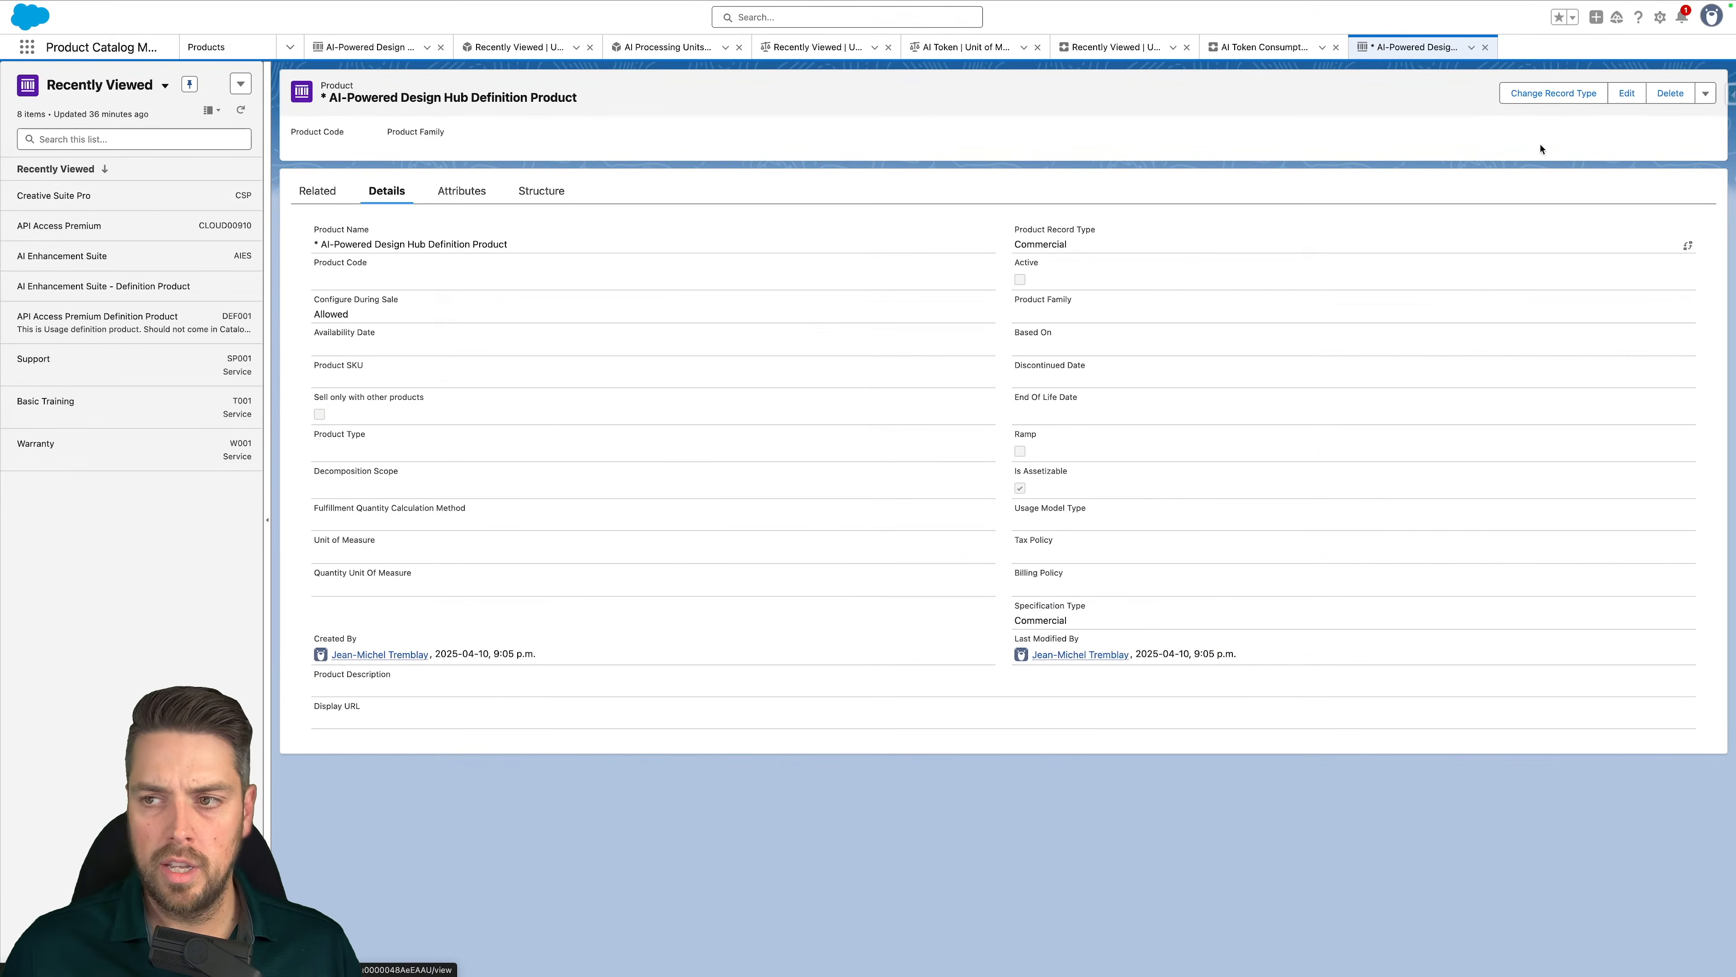
# Rename the cloned product to AI-Powered Design Hub Definition Product, mark it active, save it and view its related records
pyautogui.click(1625, 93)
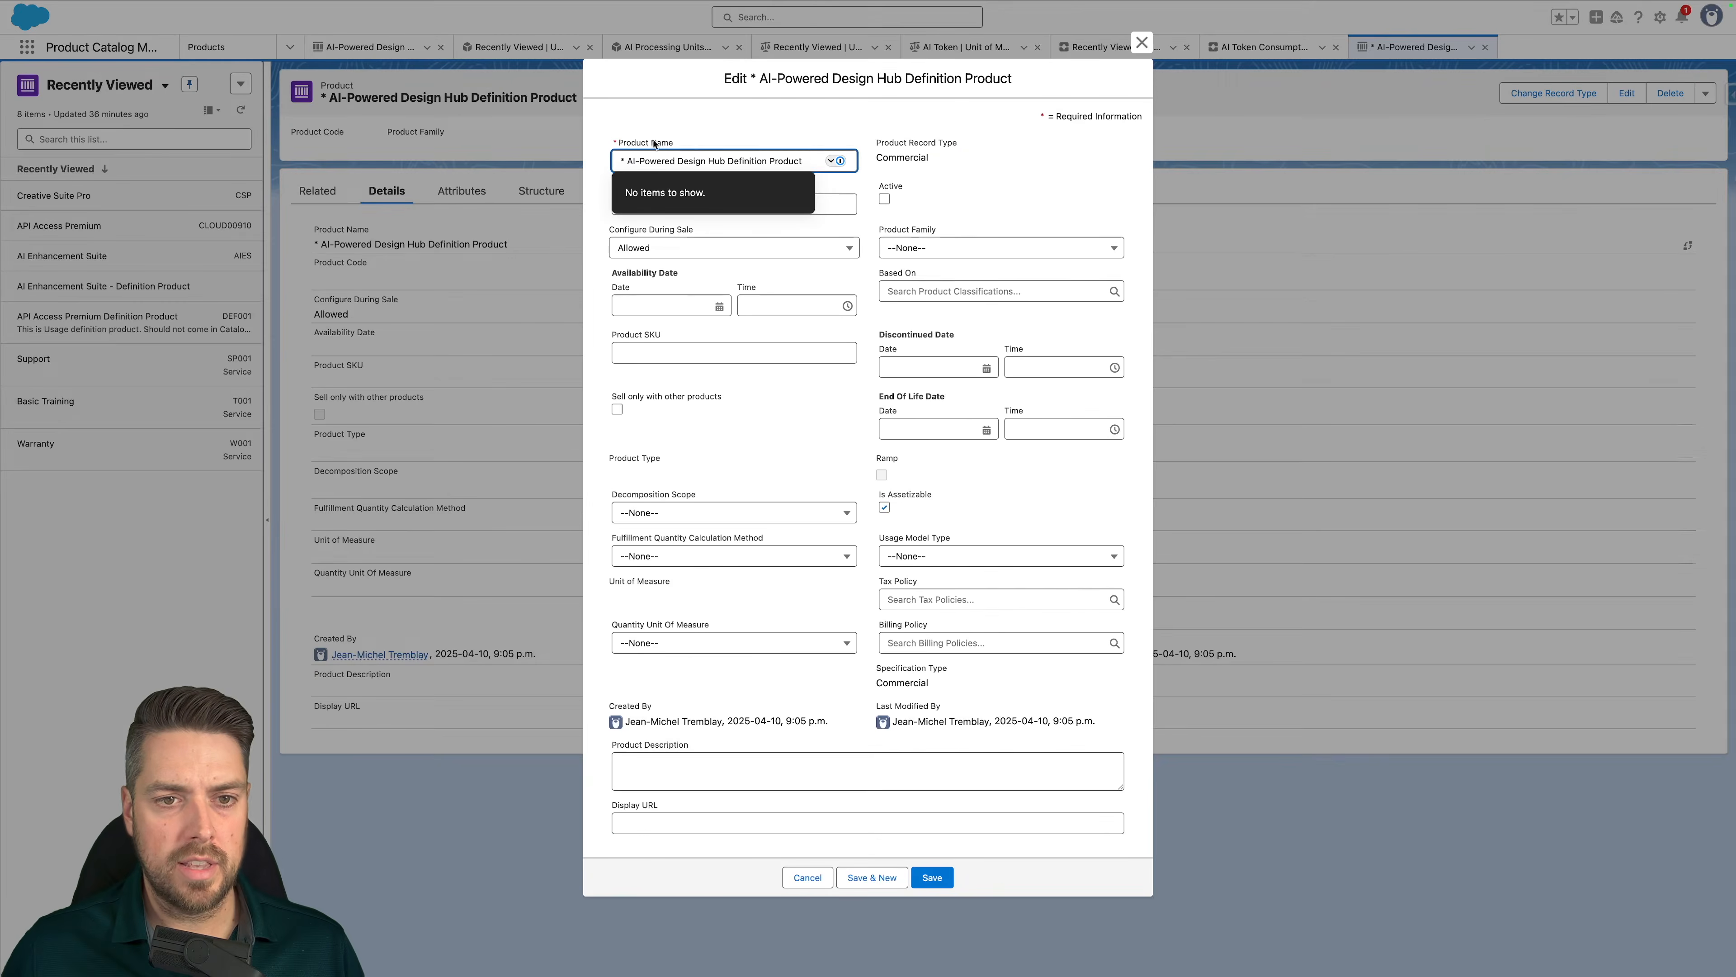
pyautogui.press('BackSpace')
pyautogui.press('BackSpace')
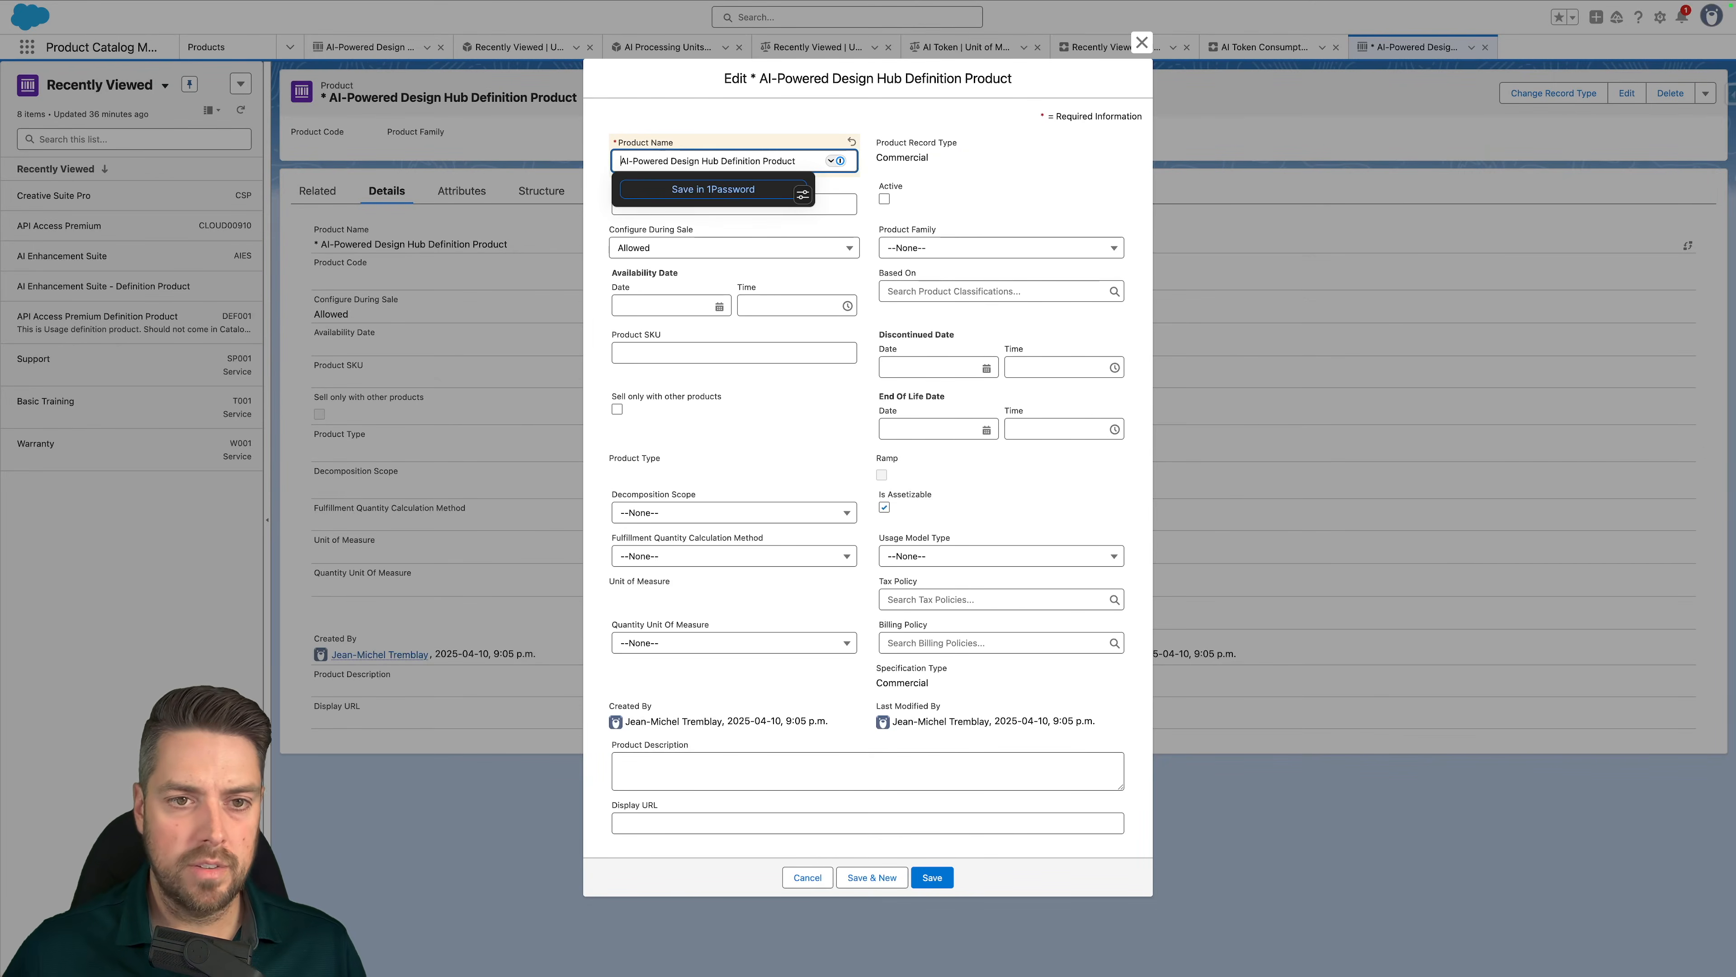
pyautogui.click(660, 109)
pyautogui.click(884, 199)
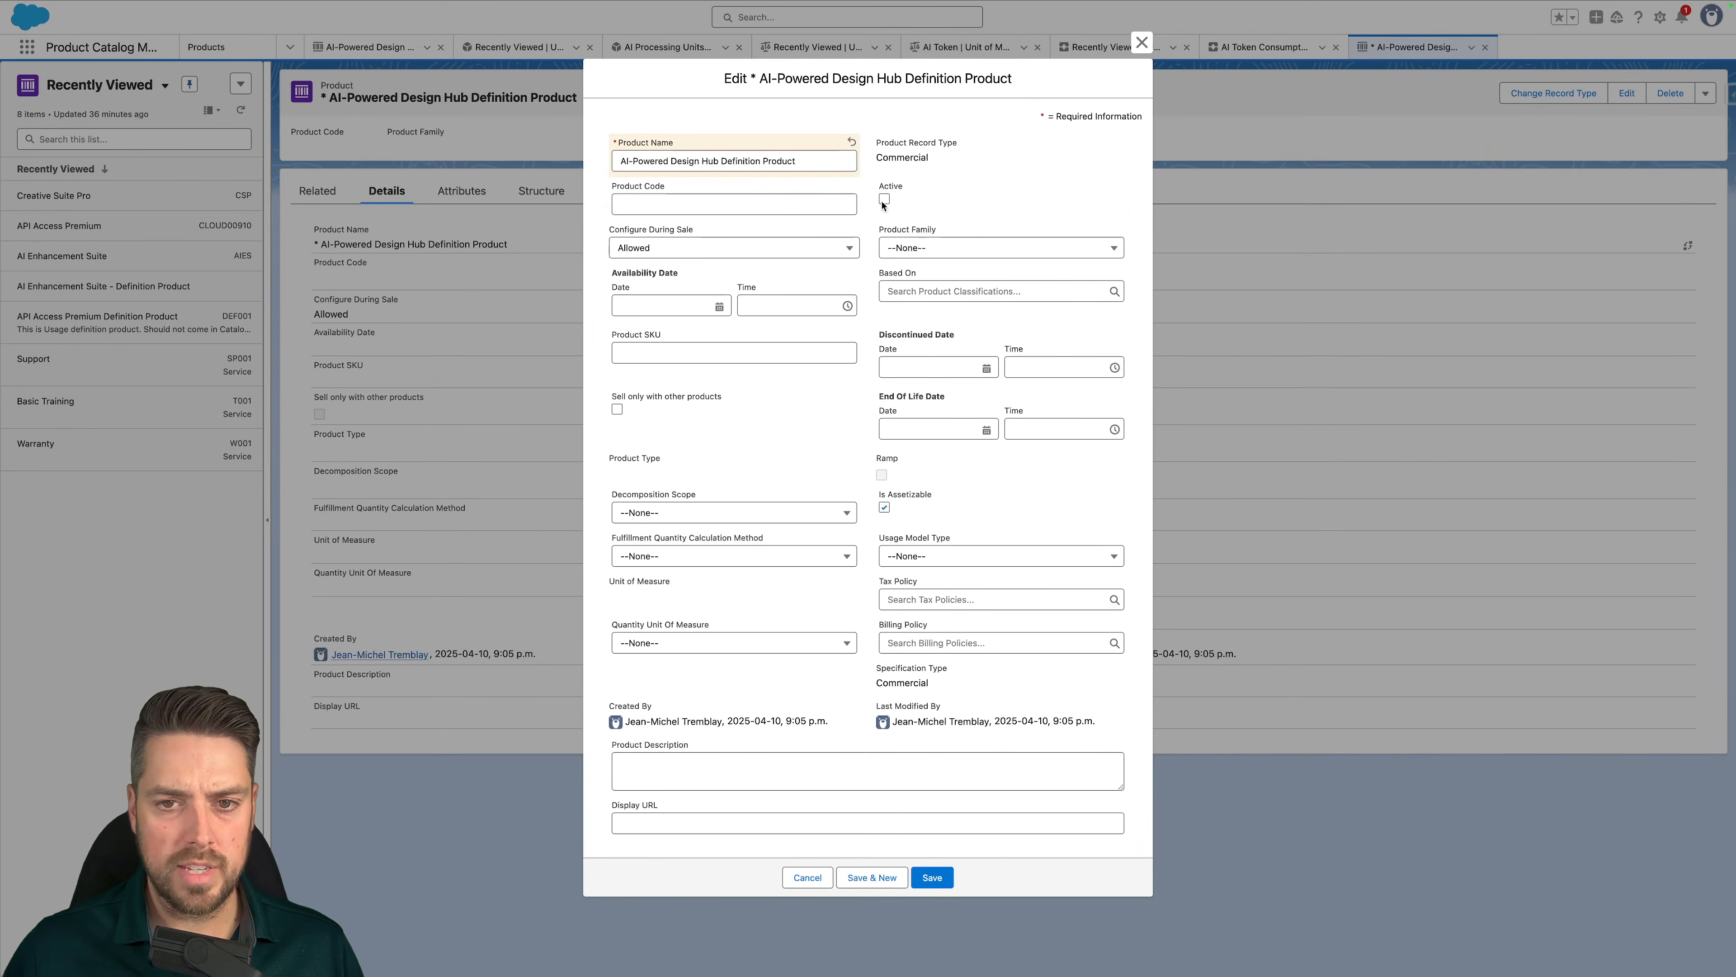
pyautogui.click(945, 878)
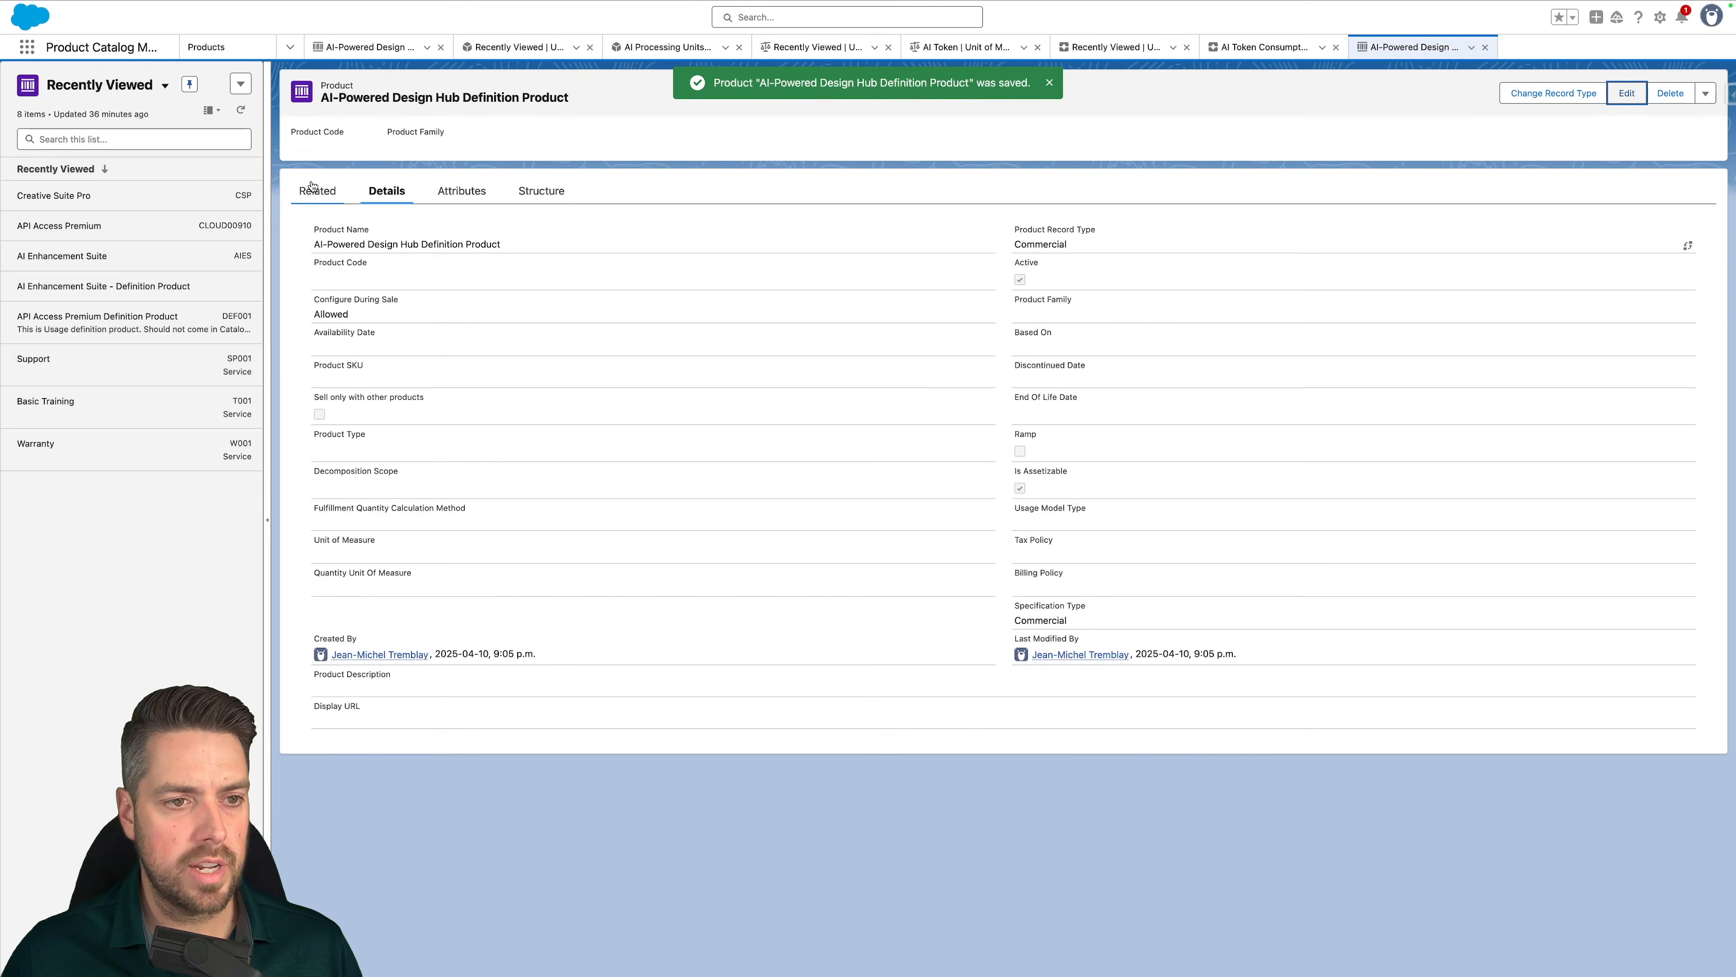
pyautogui.click(296, 189)
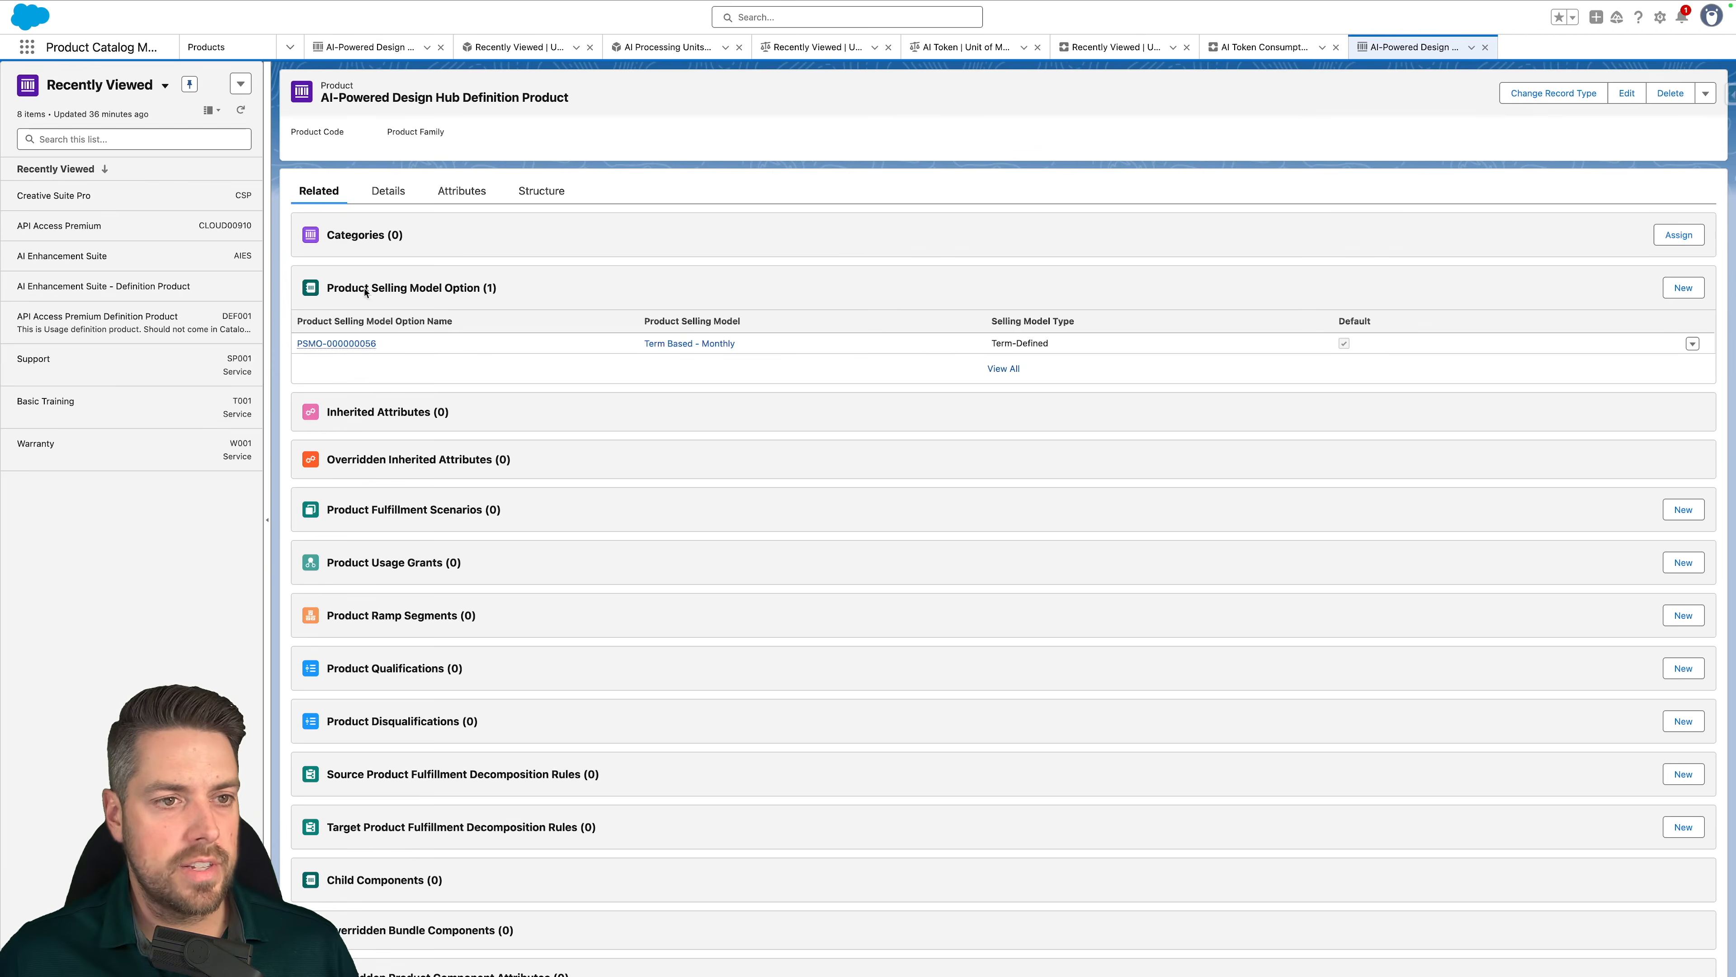
# Find Product Usage Grants and start a new grant labelled AI Token Grant
pyautogui.click(28, 48)
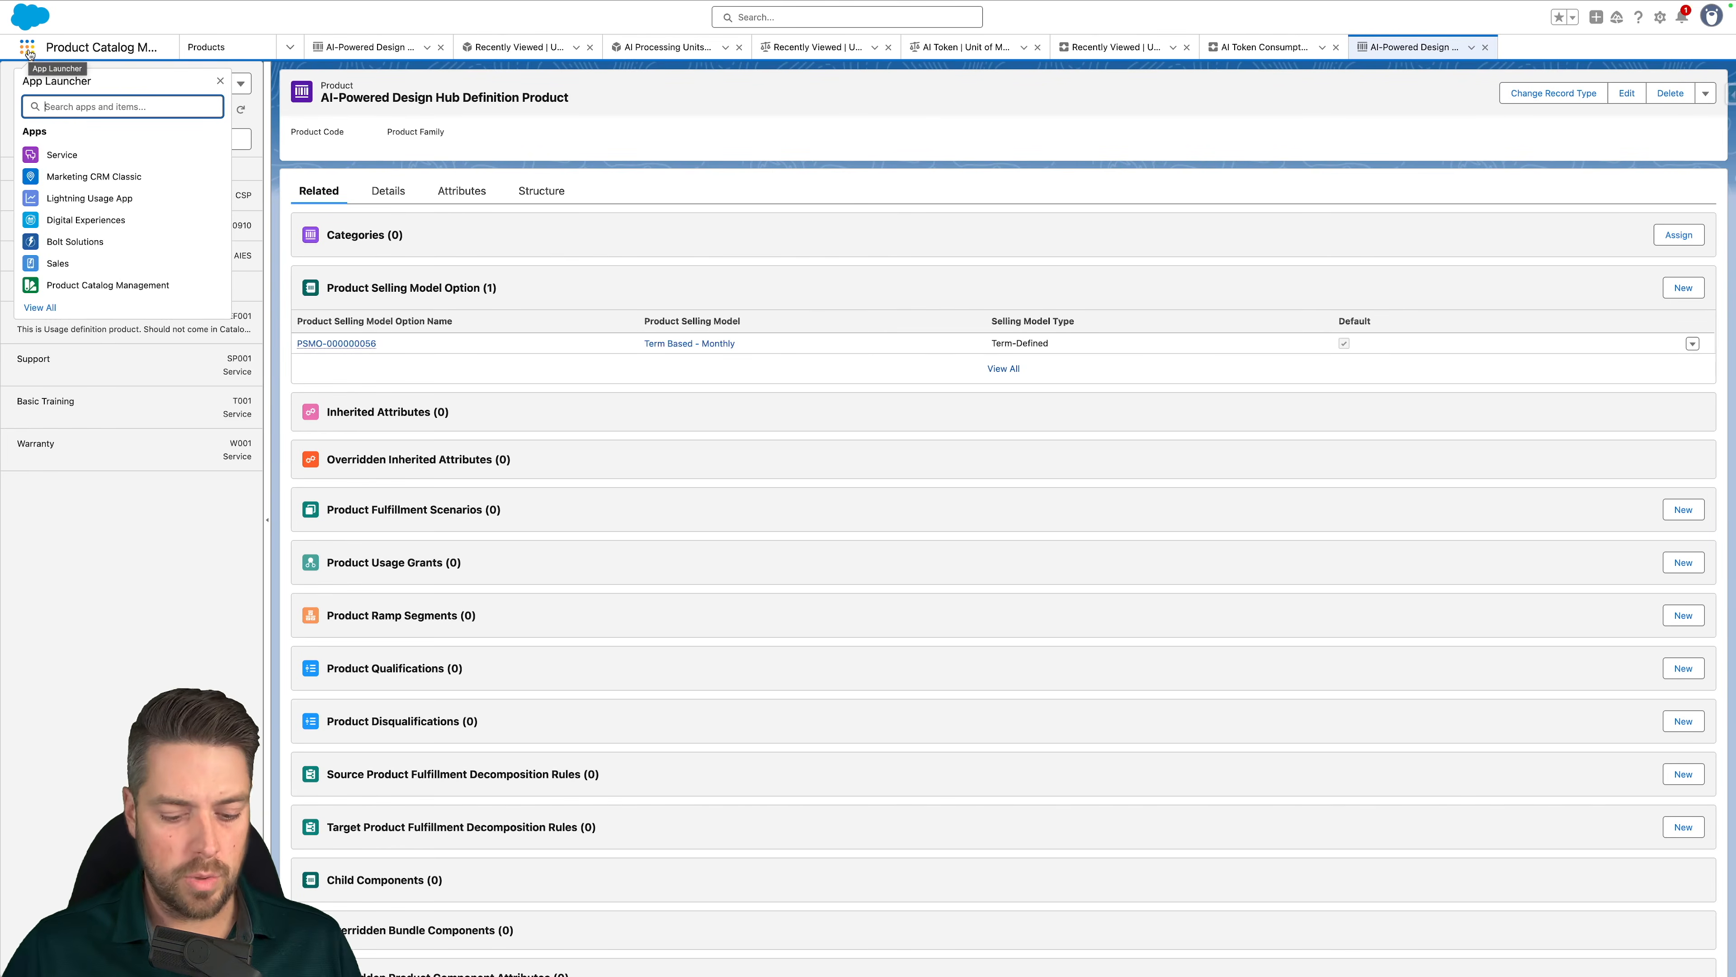
pyautogui.write('product')
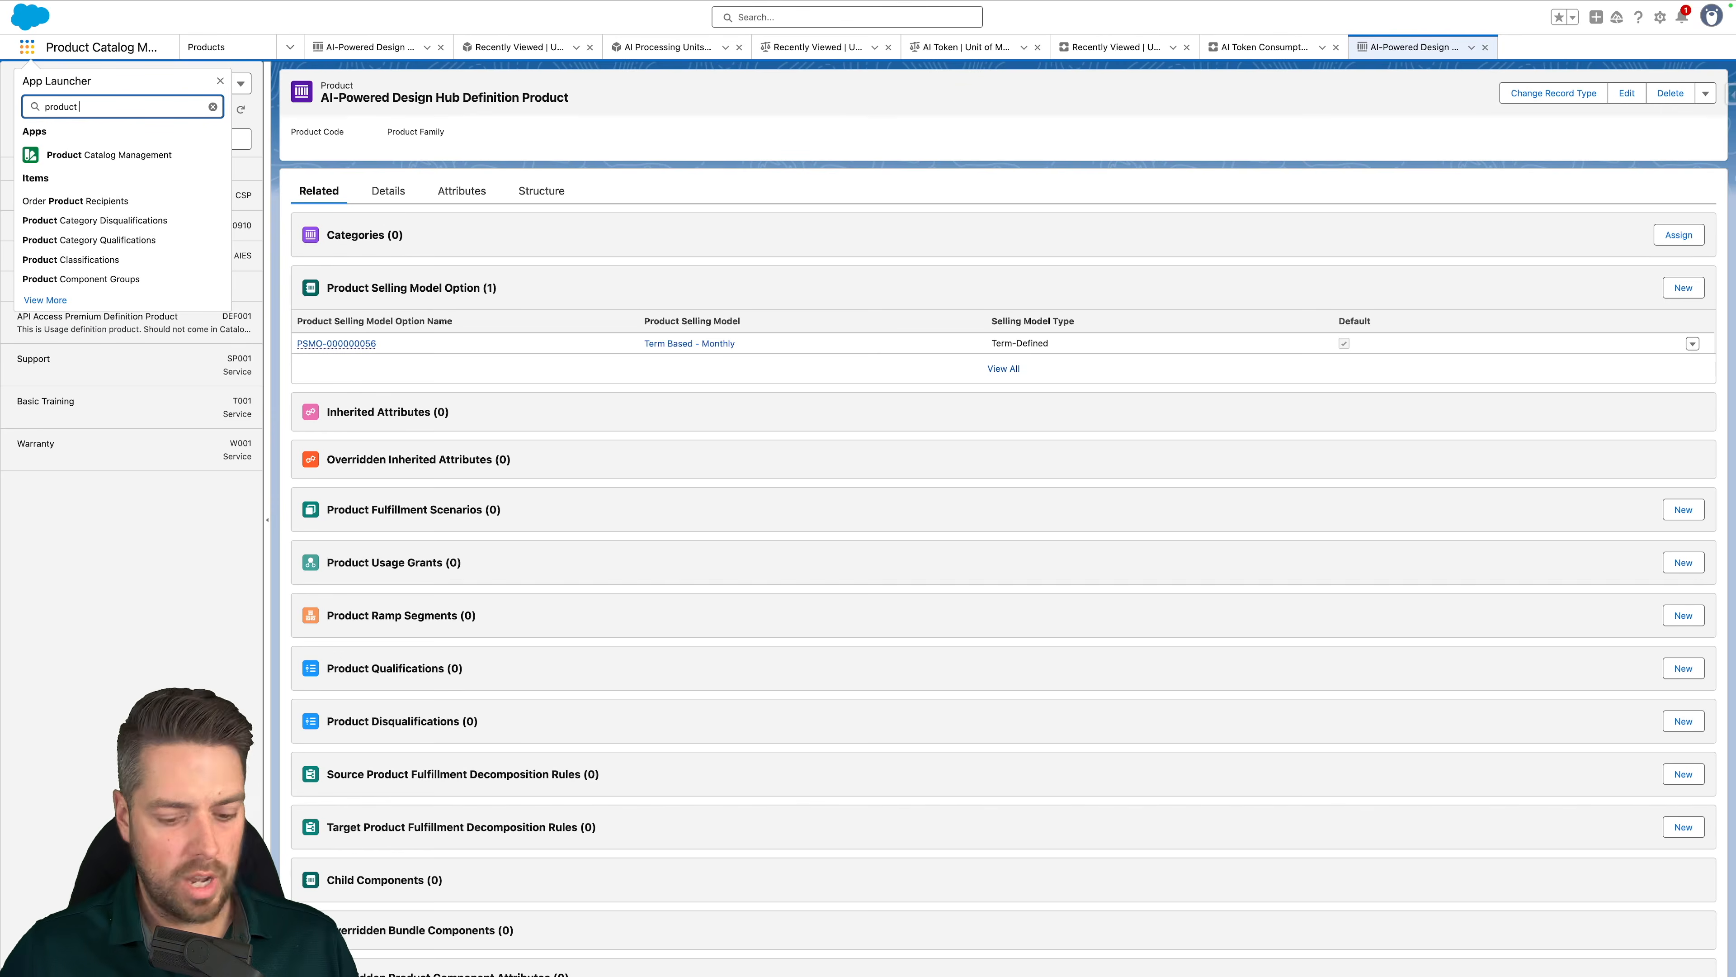
pyautogui.write(' usa')
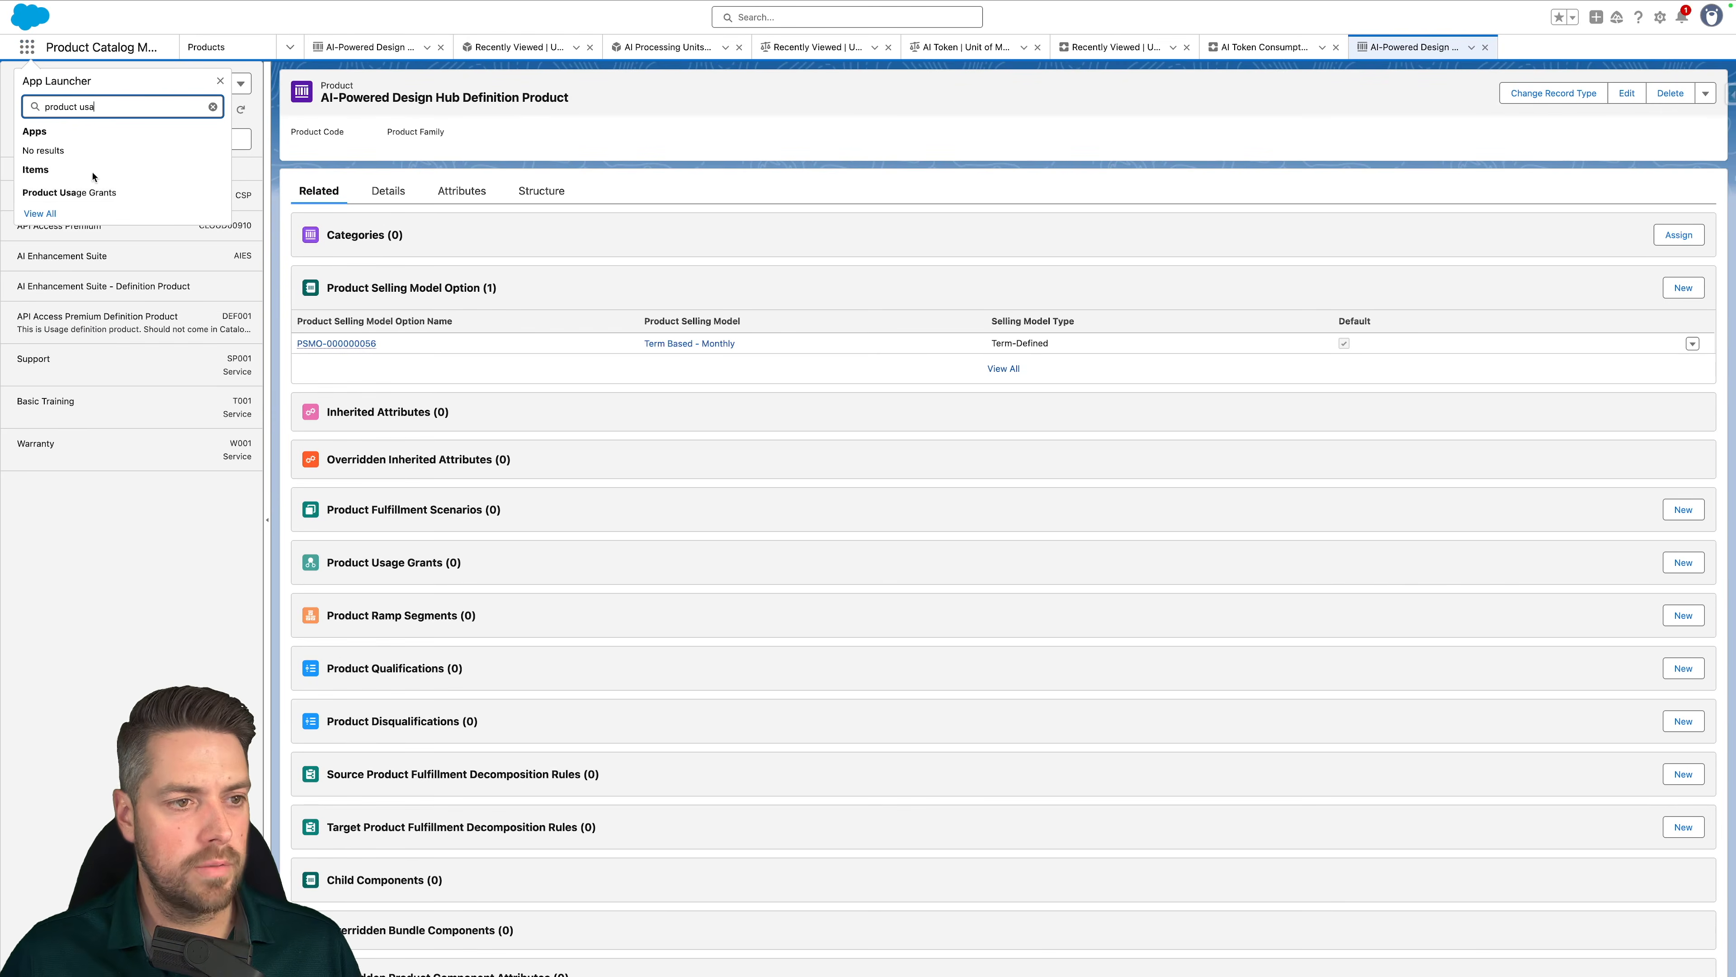
pyautogui.click(79, 195)
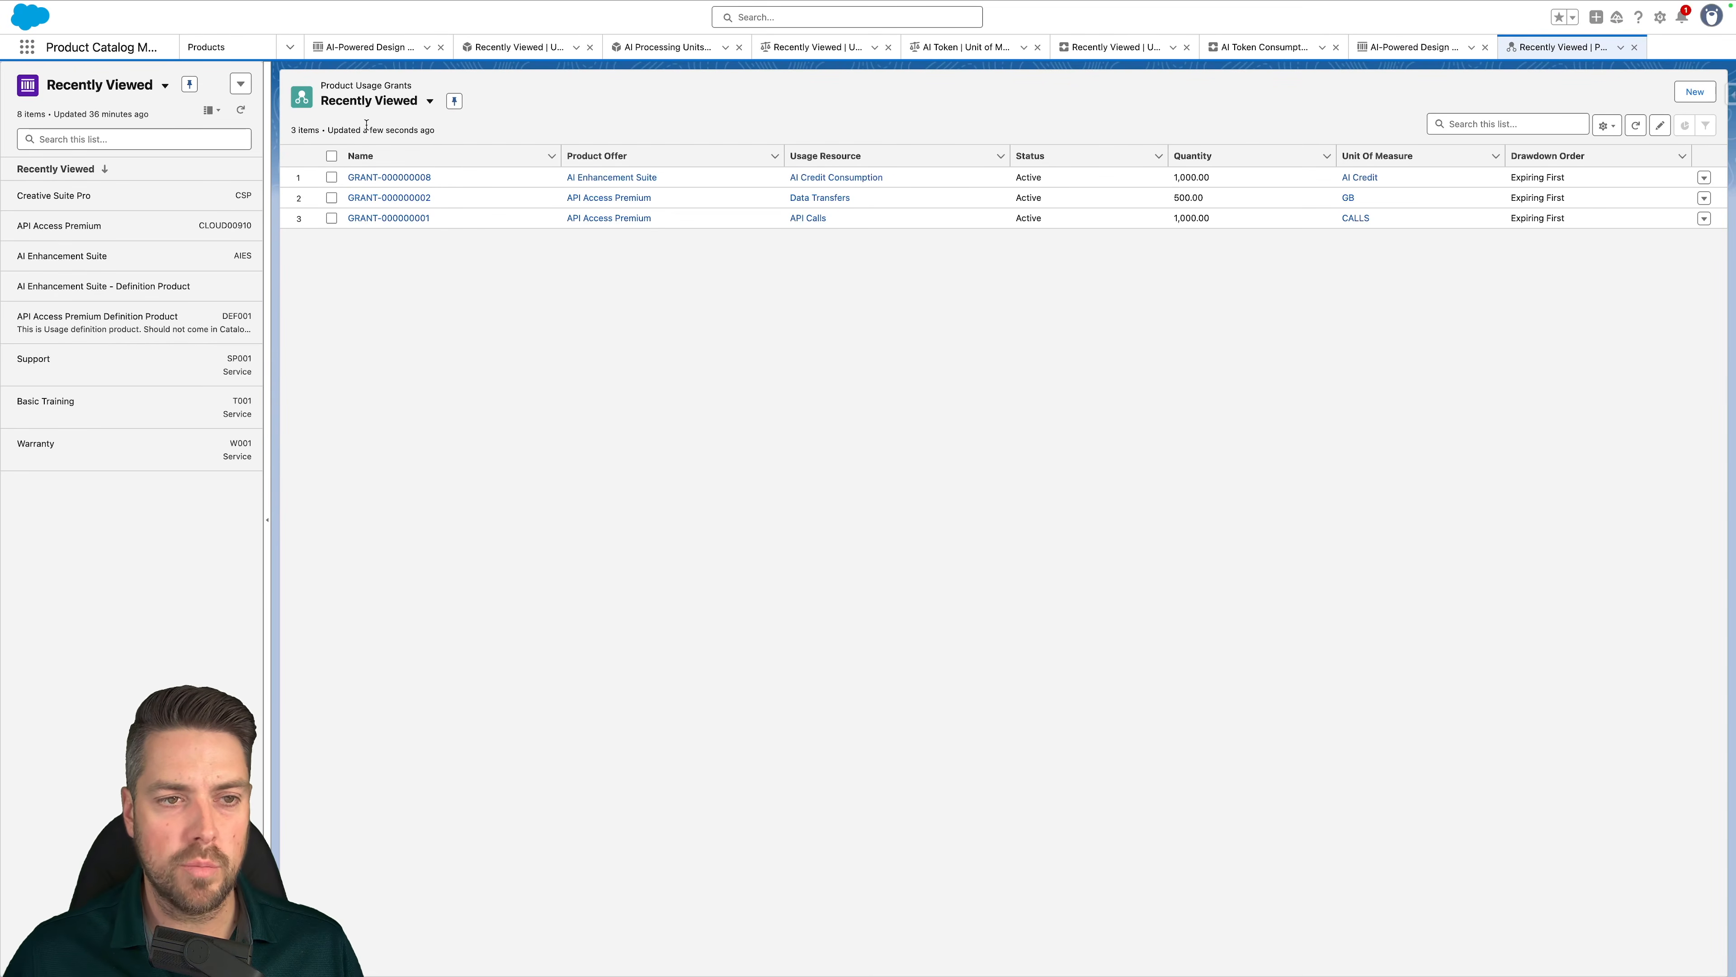
pyautogui.click(1694, 92)
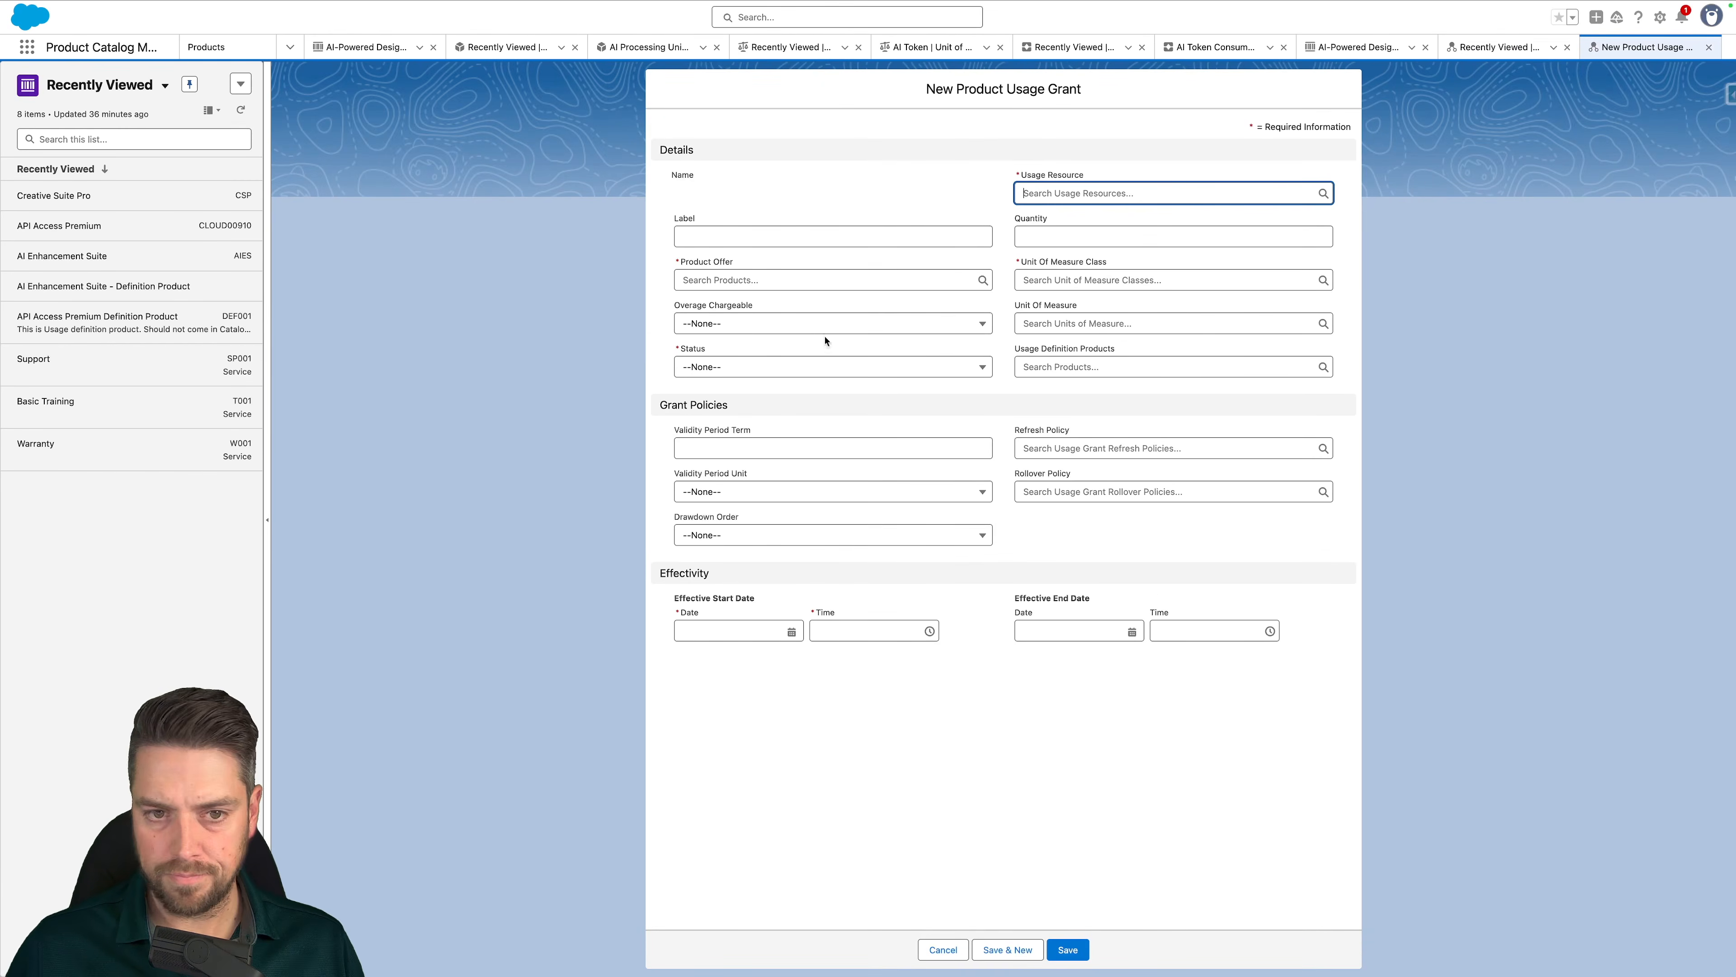
pyautogui.click(760, 241)
pyautogui.write('AI')
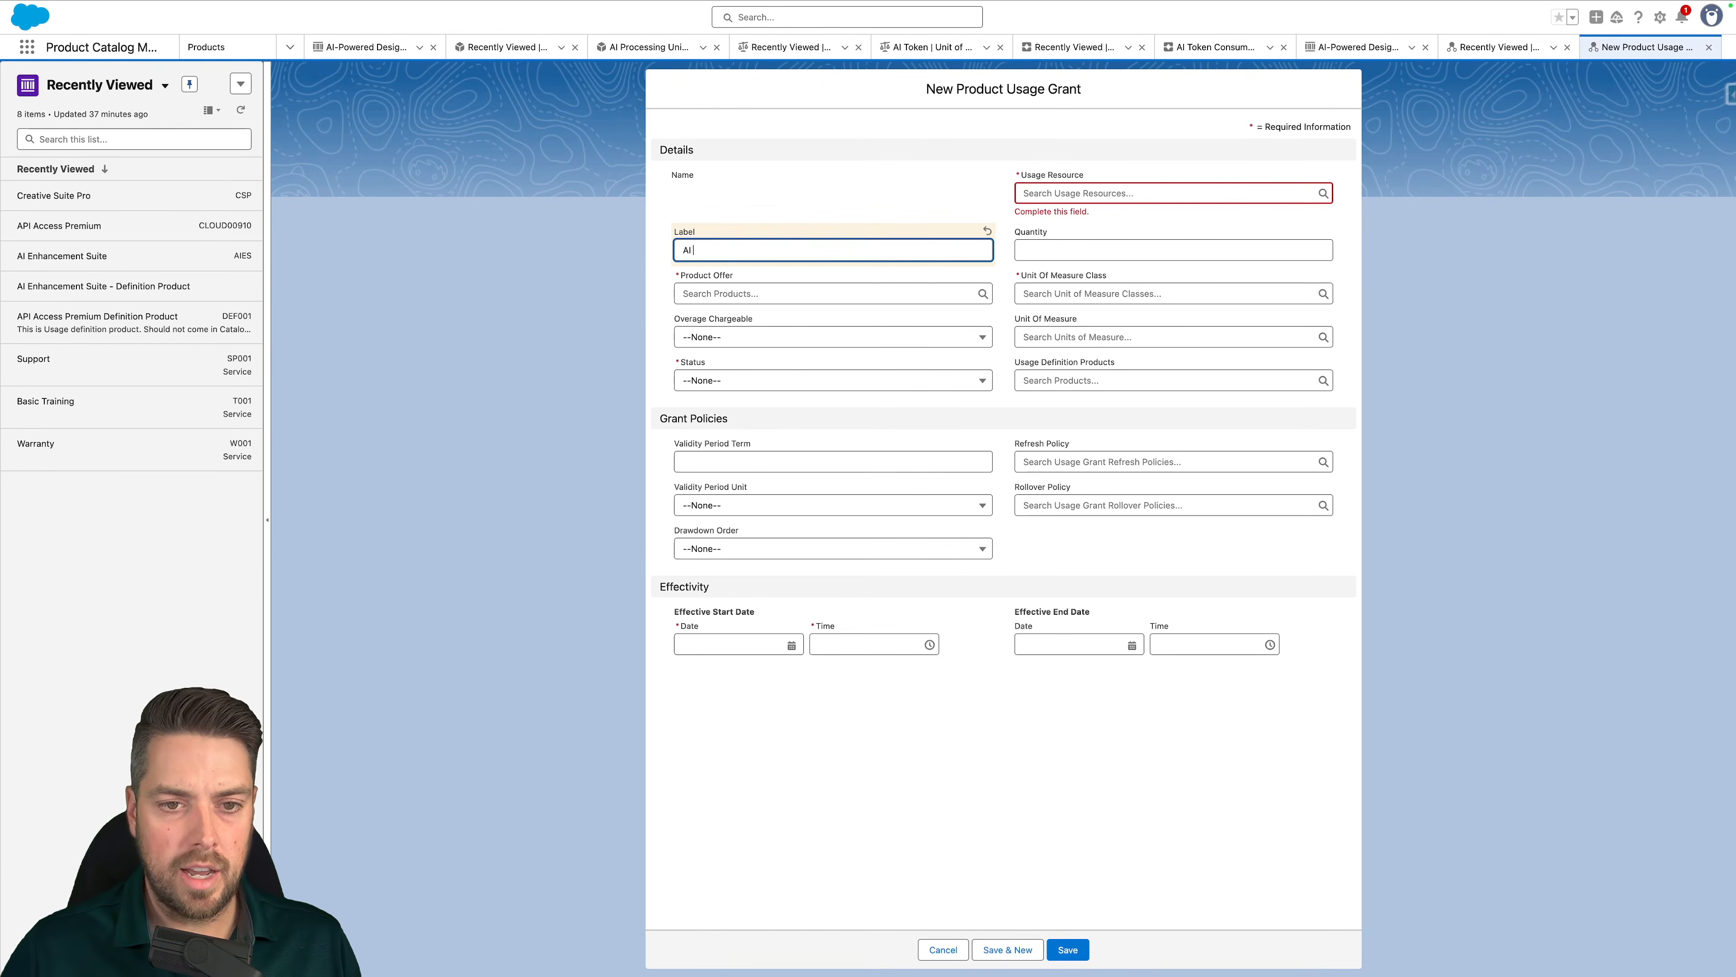
pyautogui.write(' Token Grant')
pyautogui.press('Tab')
# Give the grant the AI Token Consumption usage resource, a quantity of 1000 and AI-Powered Design Hub as product offer
pyautogui.click(1091, 197)
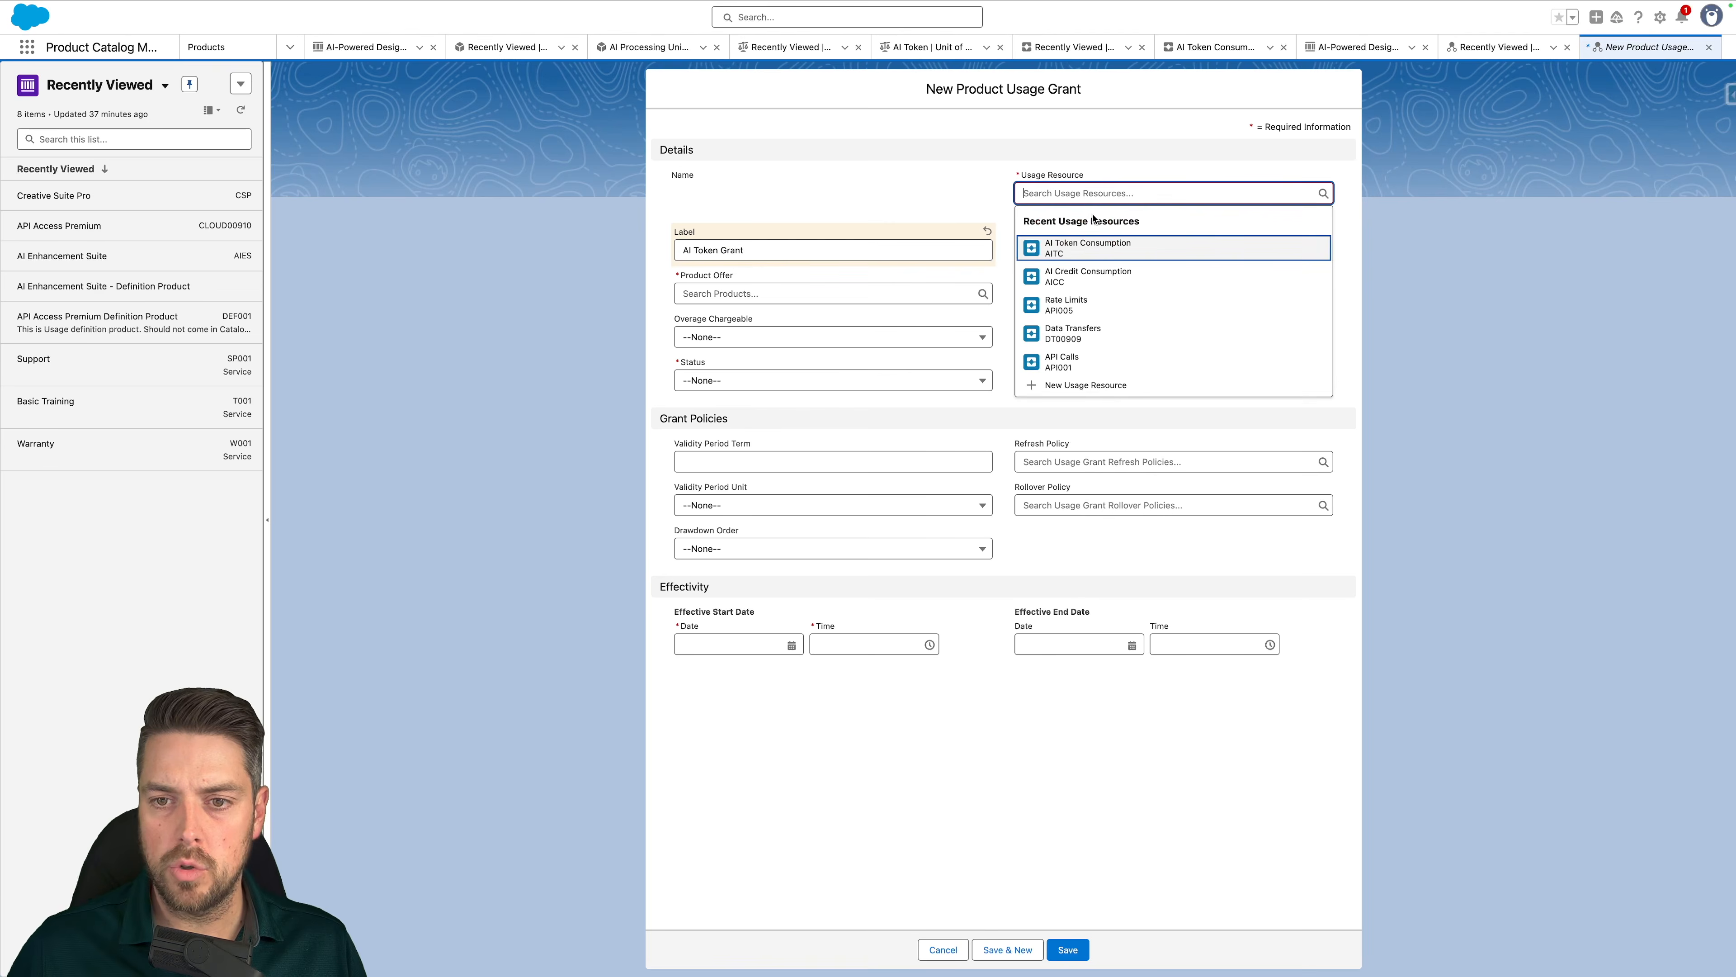
pyautogui.click(1089, 248)
pyautogui.click(1083, 237)
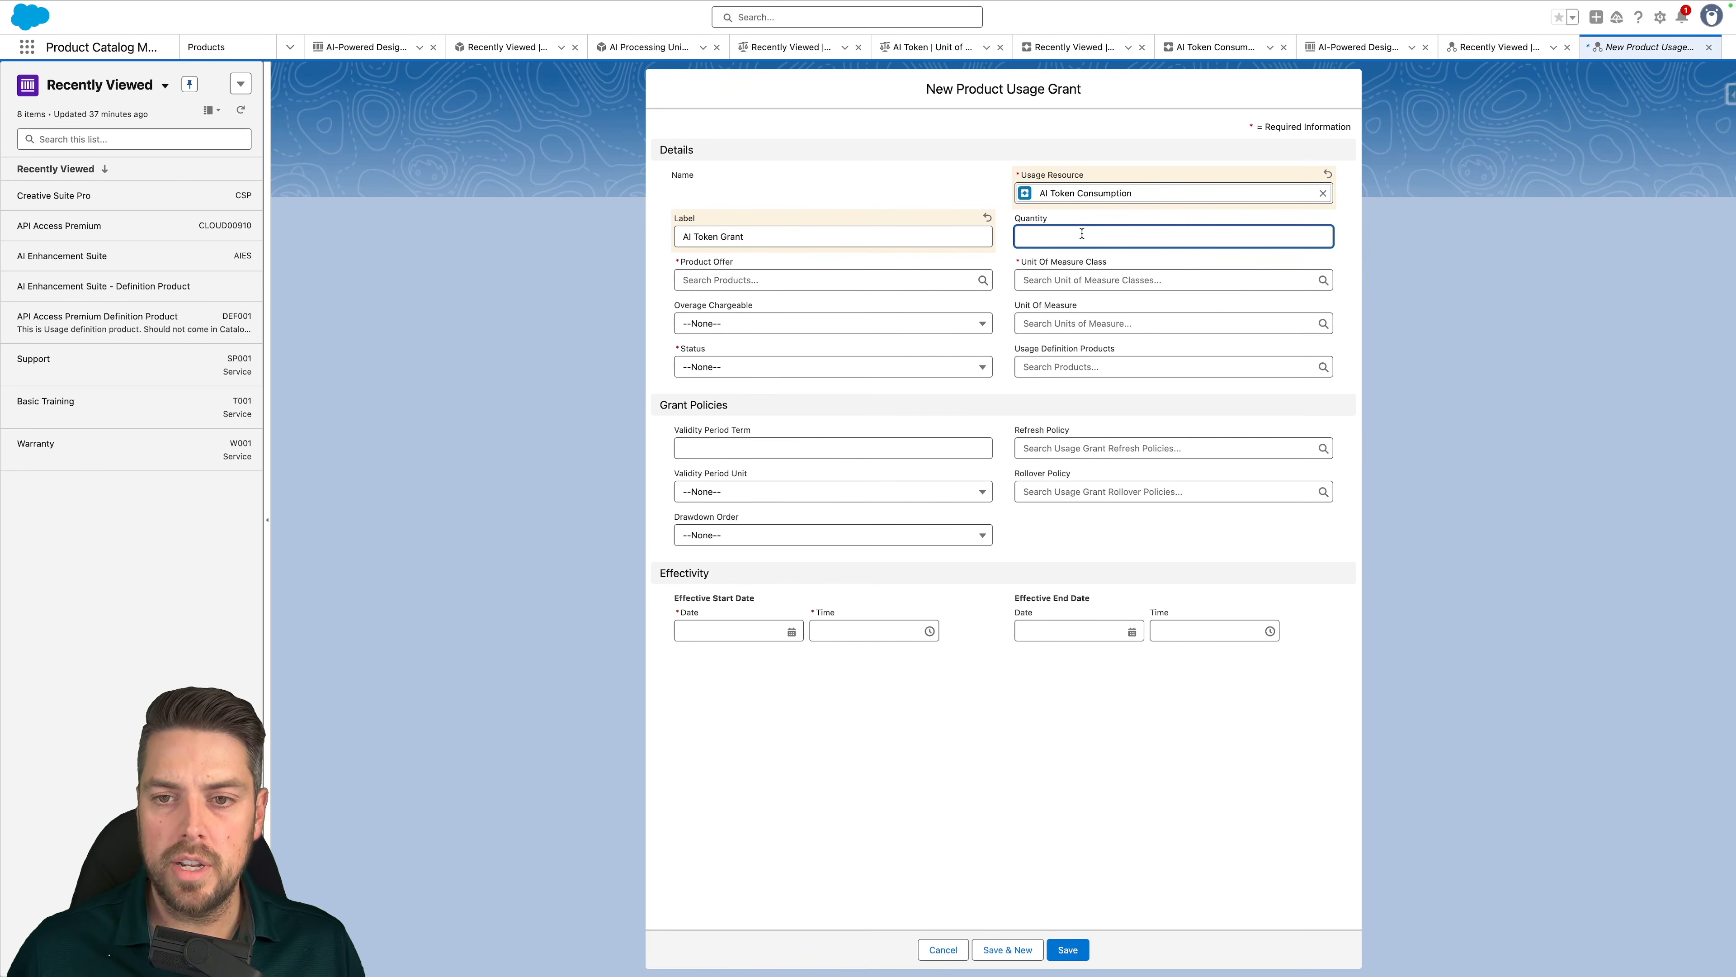
pyautogui.write('1000')
pyautogui.click(867, 183)
pyautogui.click(754, 277)
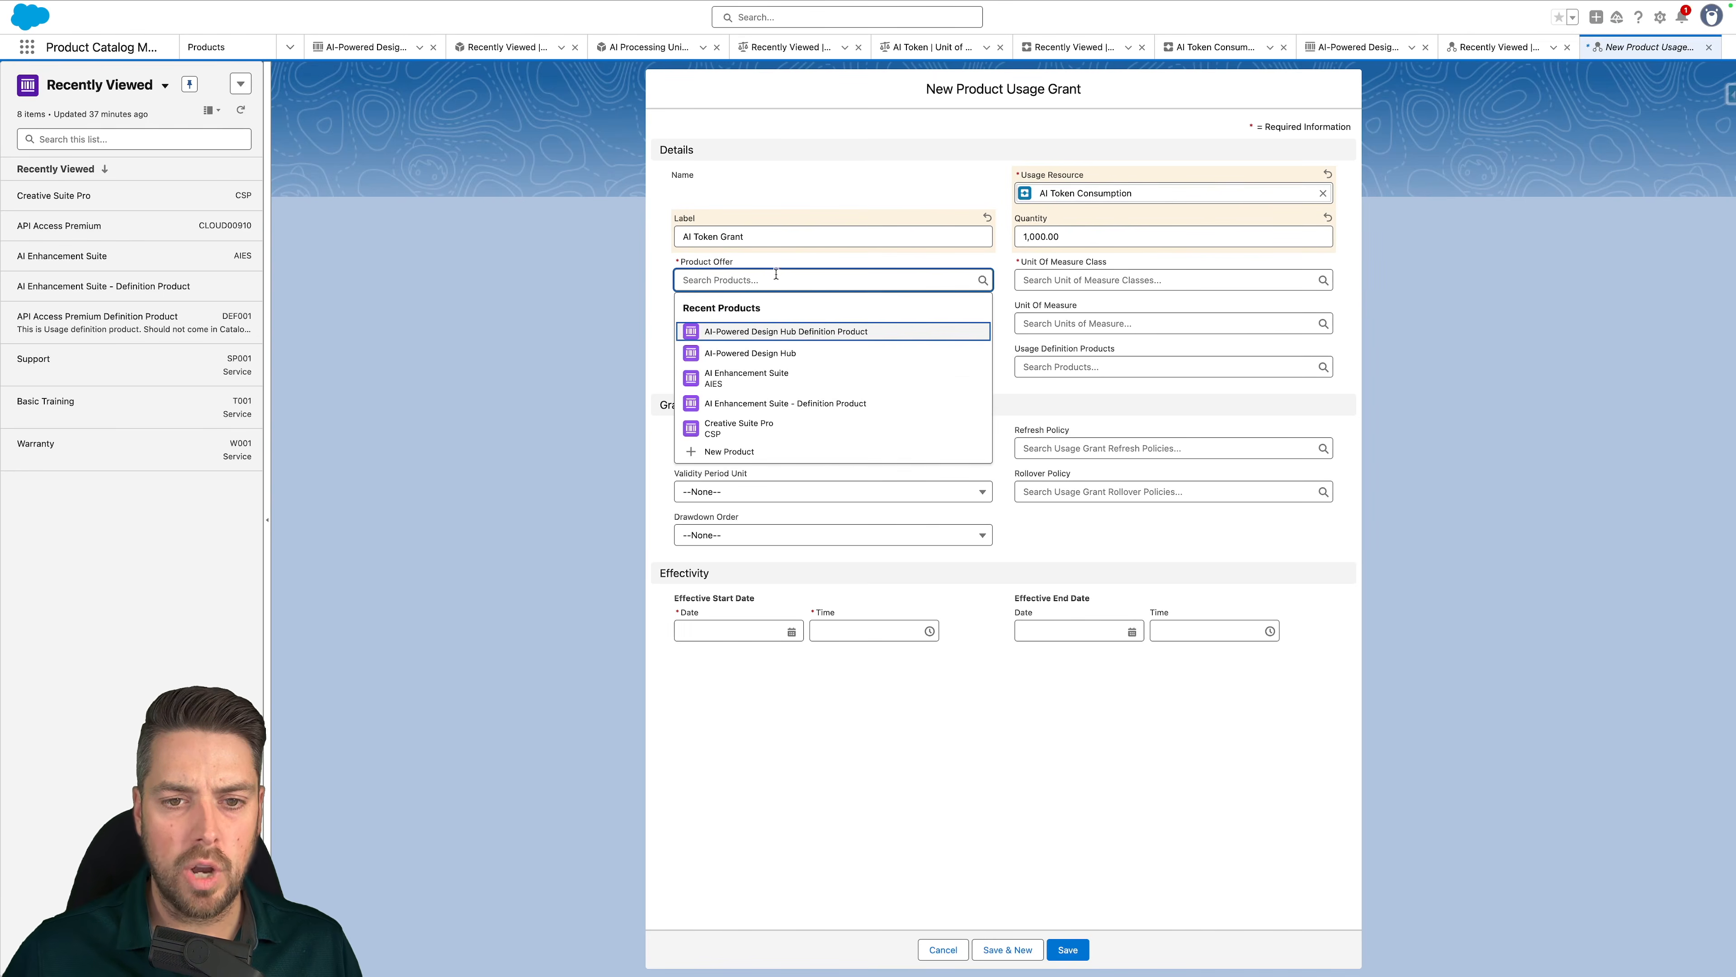
pyautogui.click(753, 354)
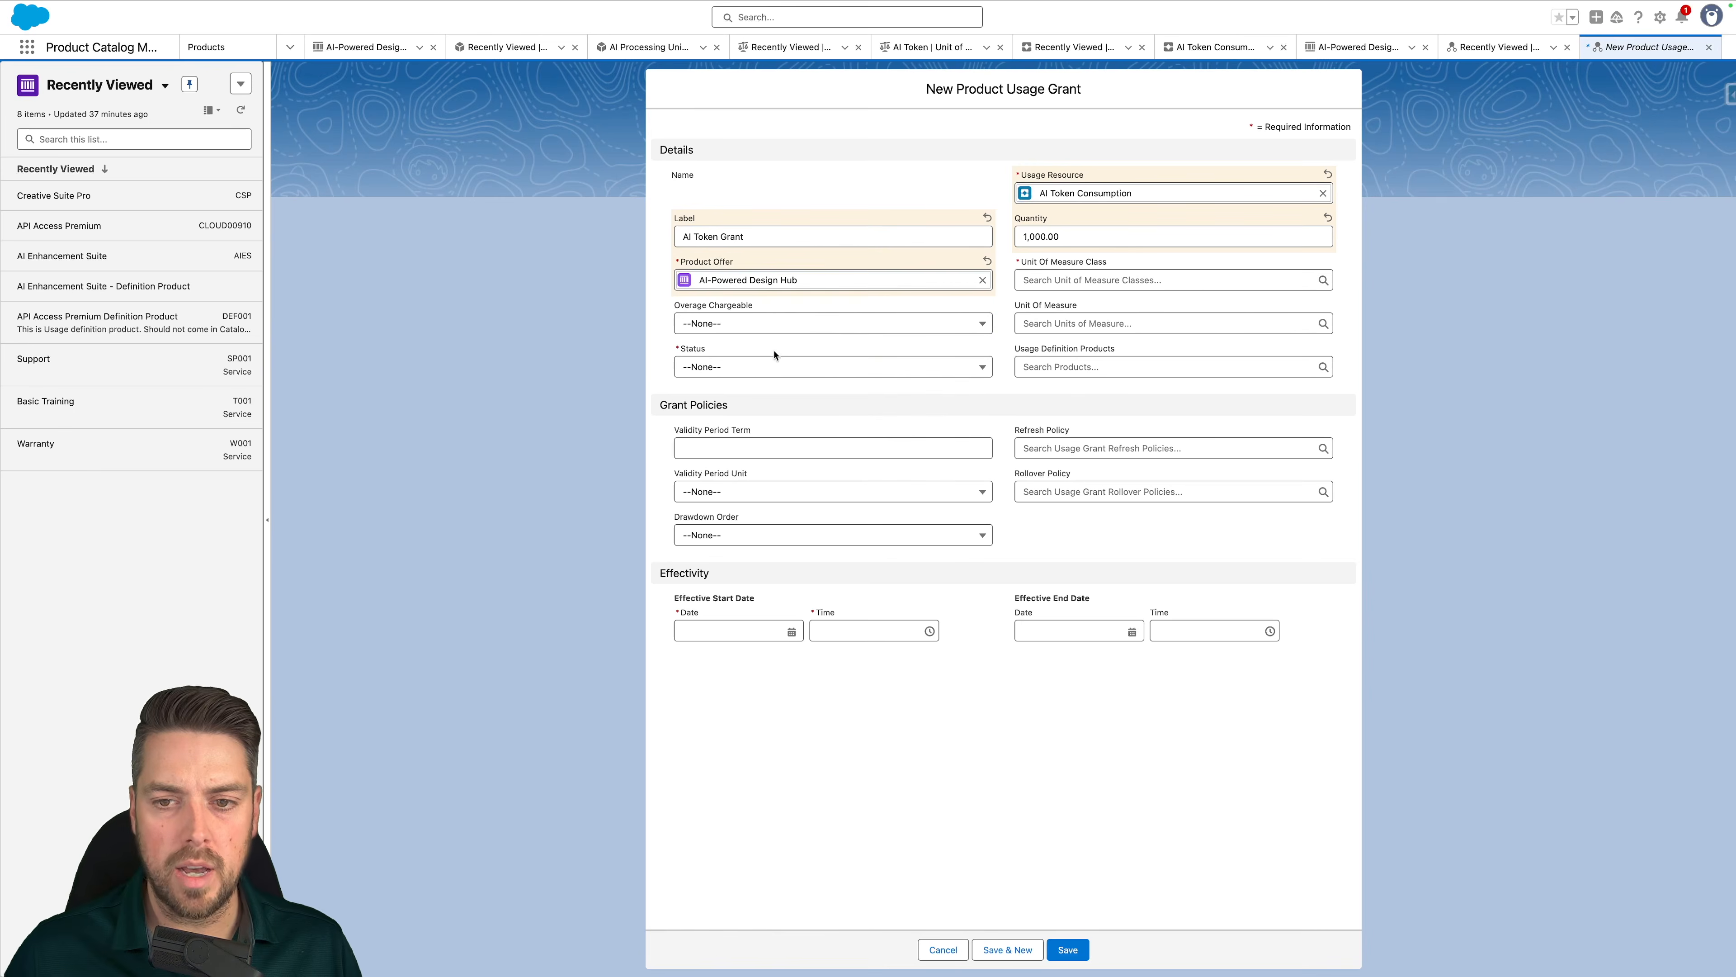
# Set the grant's unit of measure class to AI Processing Units and its unit of measure to AI Token
pyautogui.click(1111, 280)
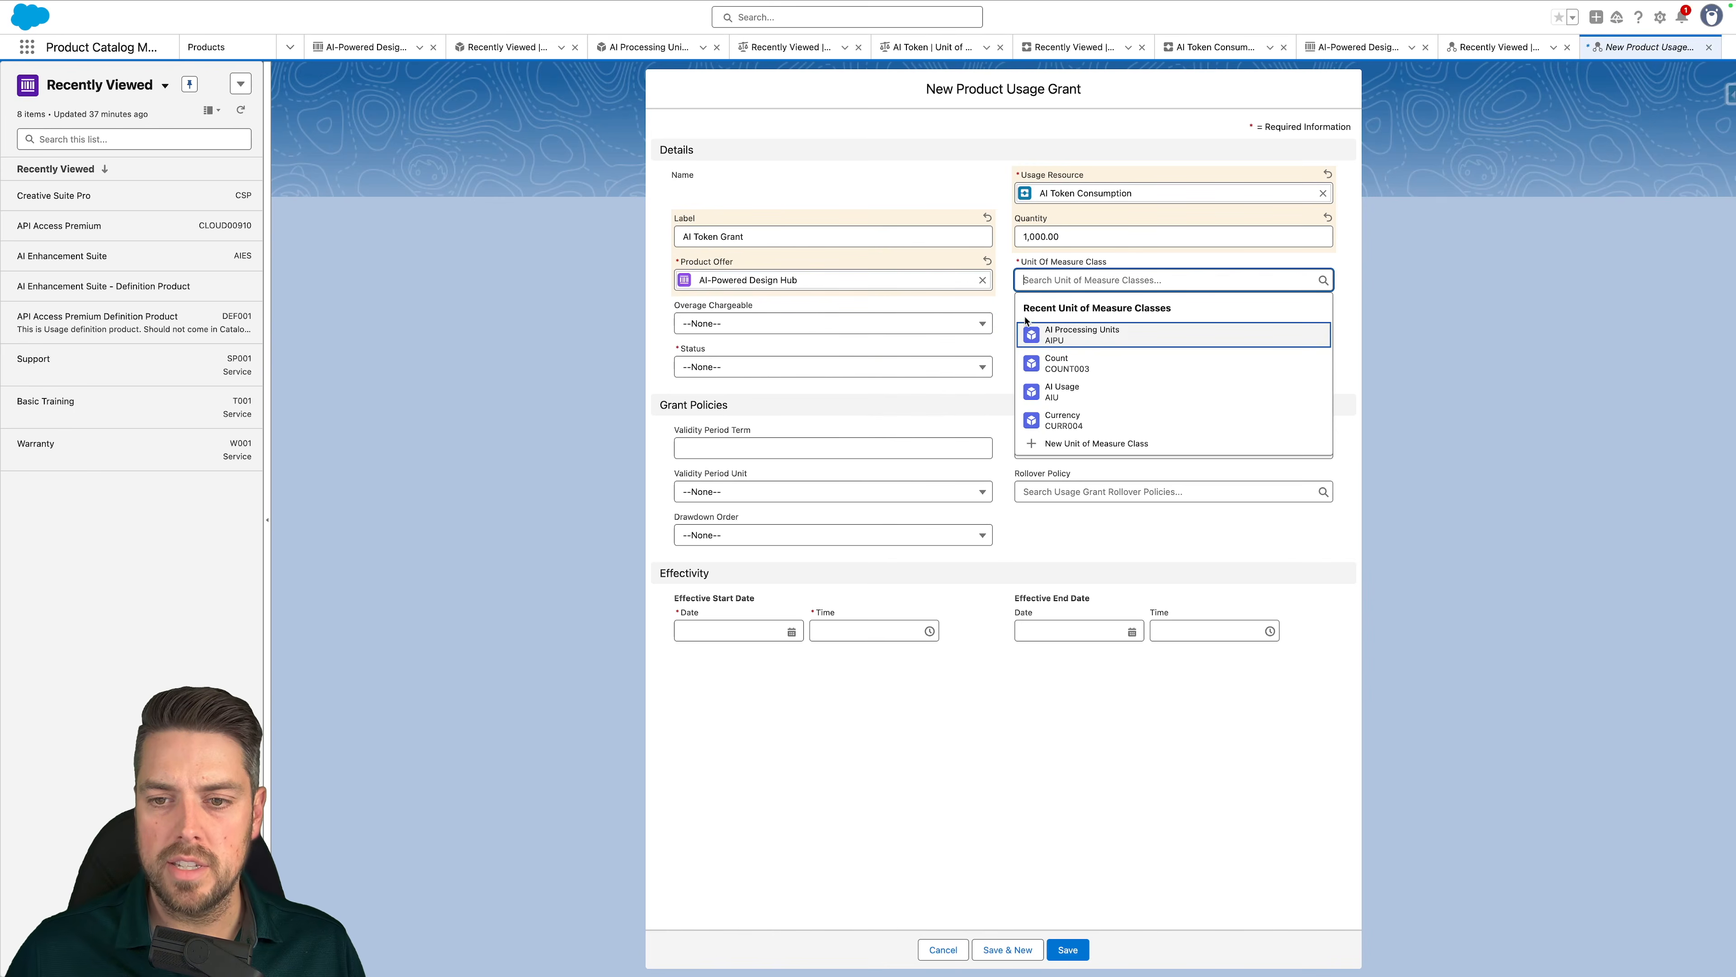
pyautogui.click(1088, 335)
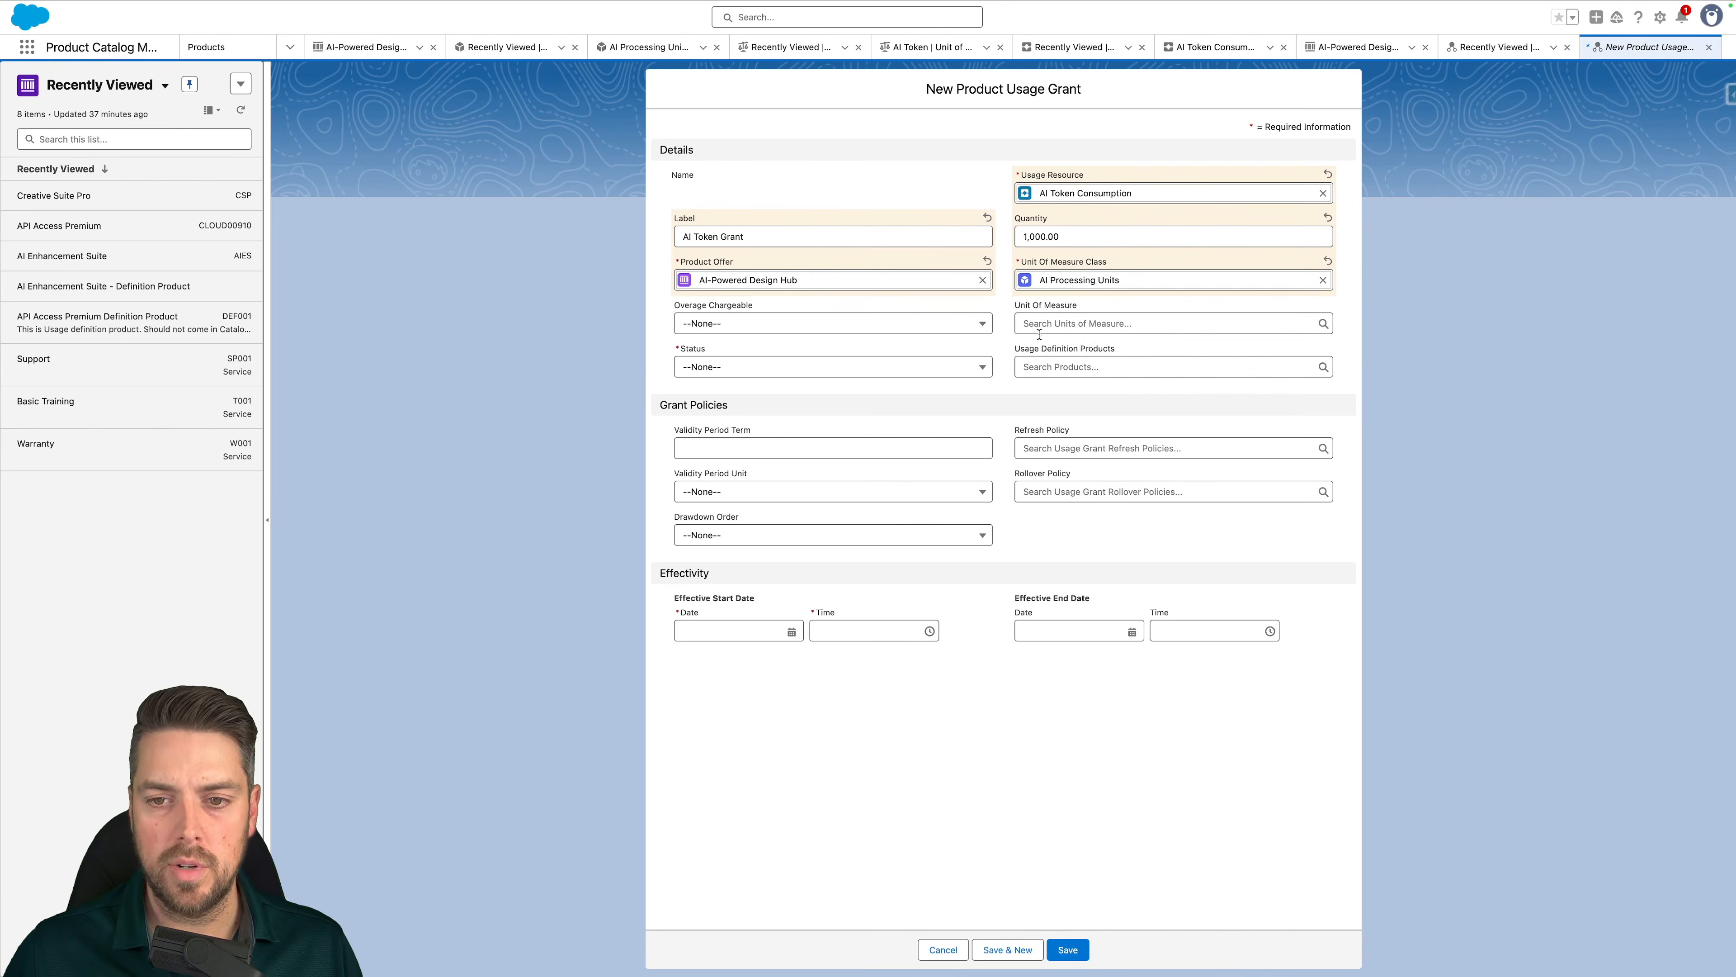
pyautogui.click(1058, 327)
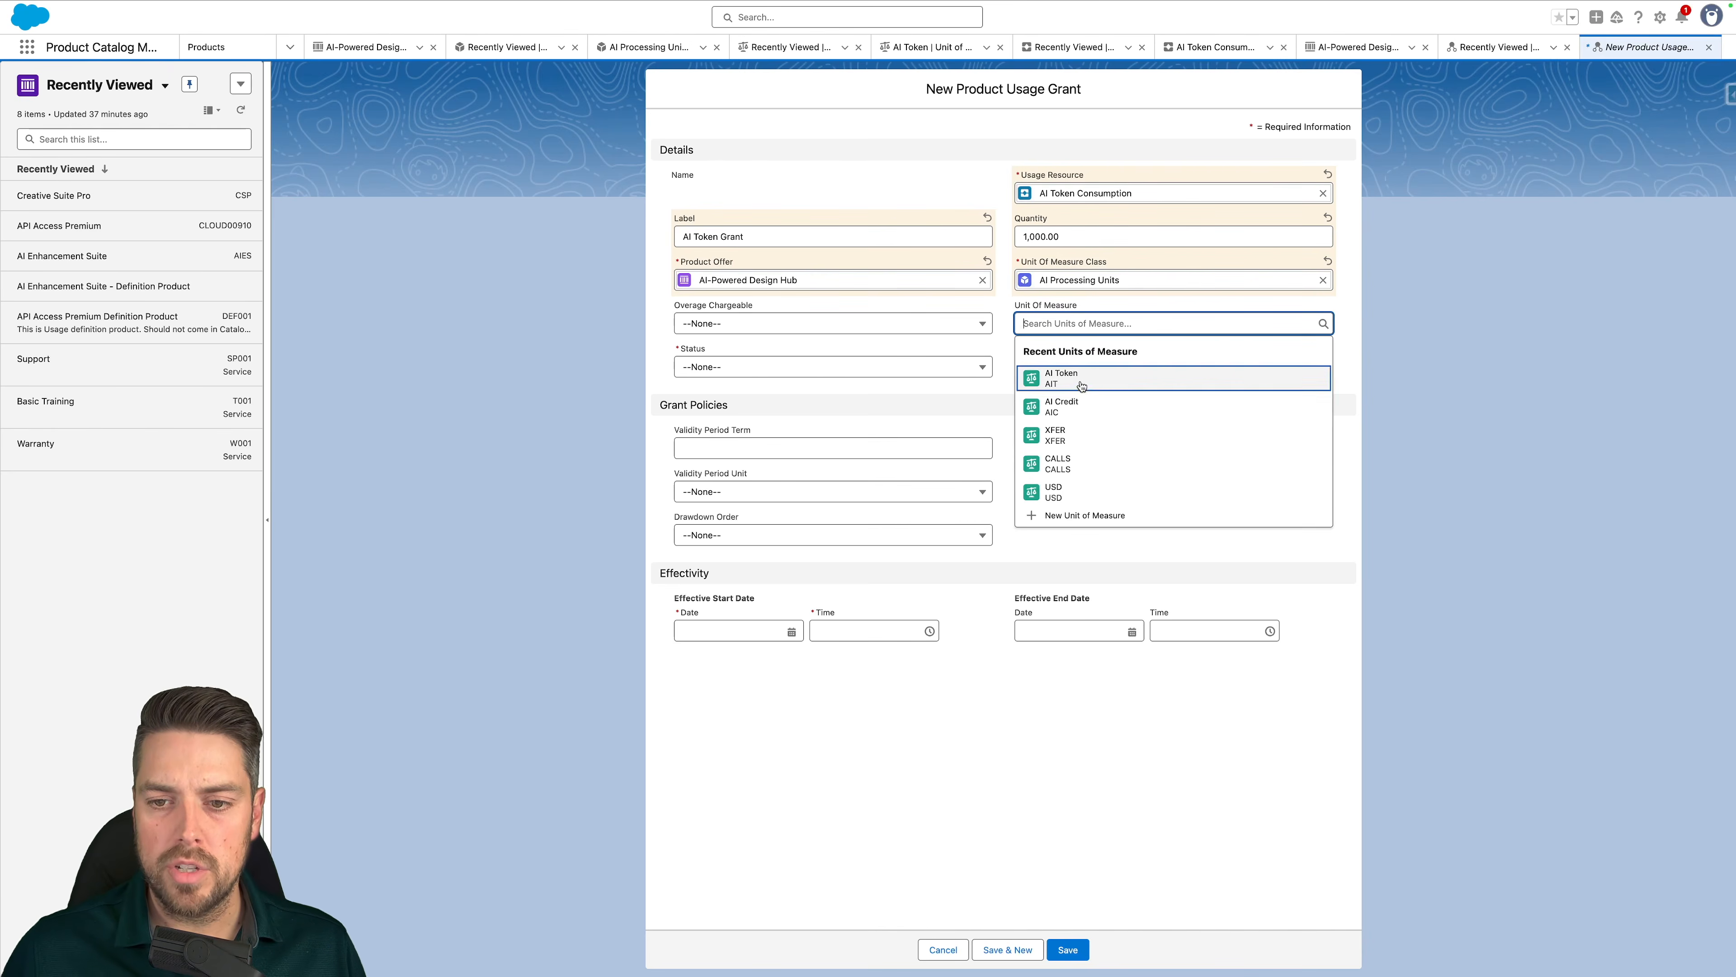
pyautogui.click(1080, 385)
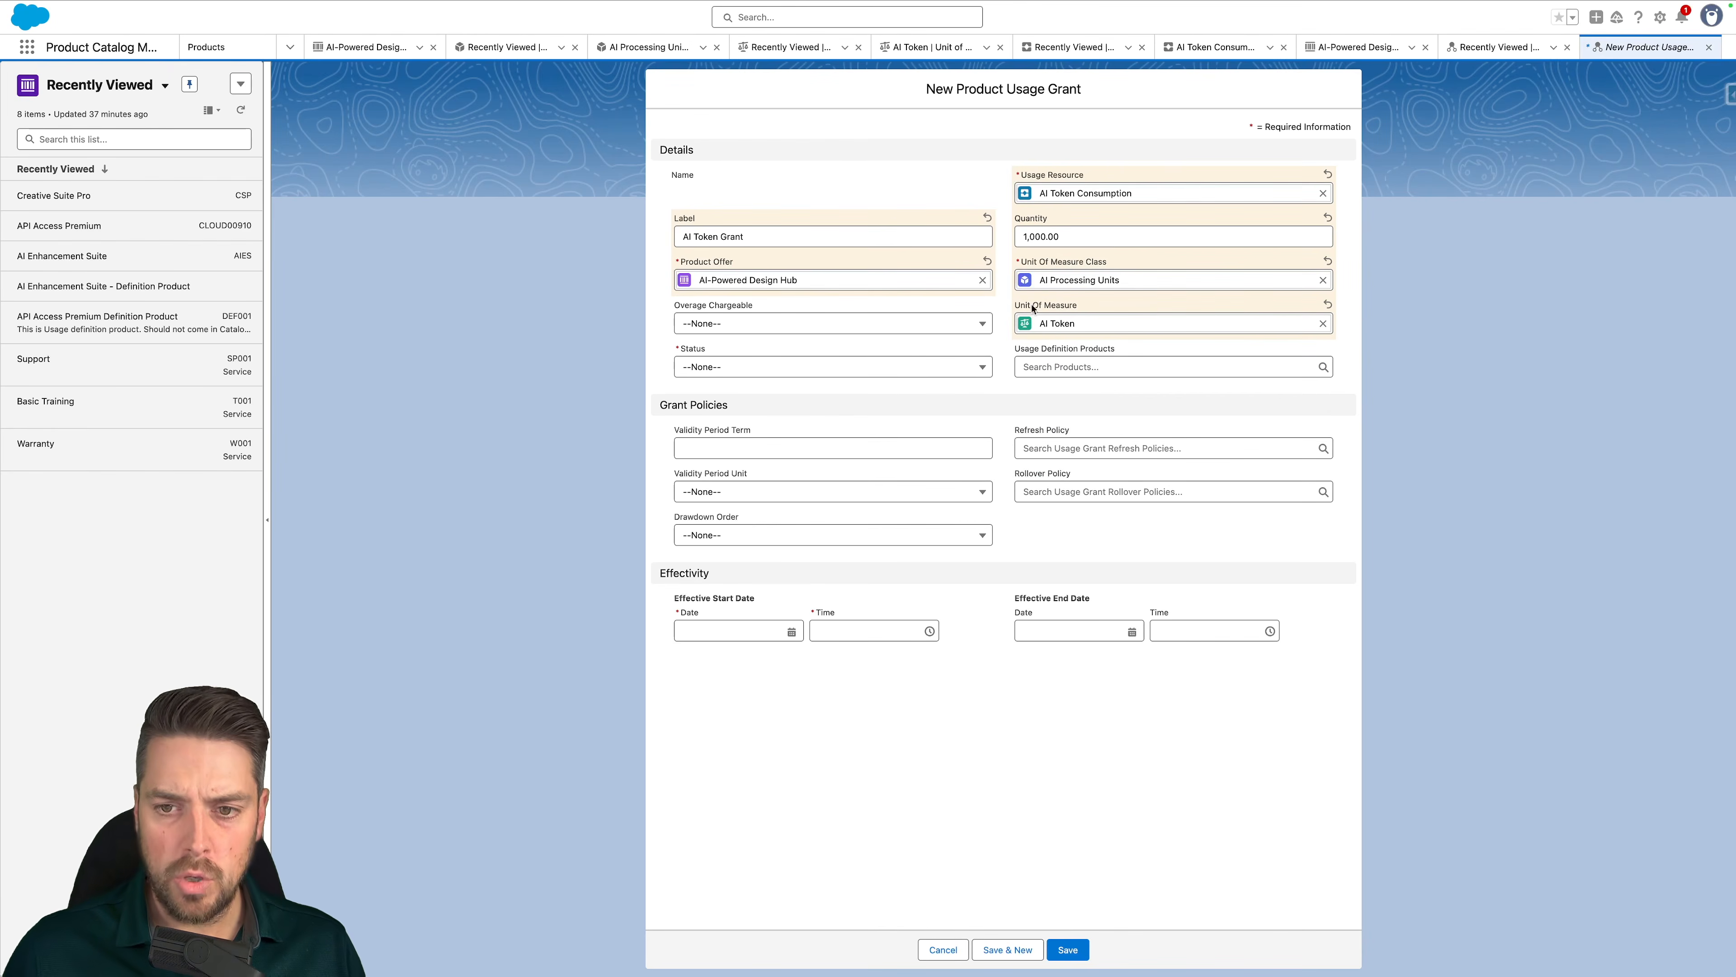
# Make the grant's overage chargeable, set its status to Draft and assign AI-Powered Design Hub Definition Product as usage definition product
pyautogui.click(747, 326)
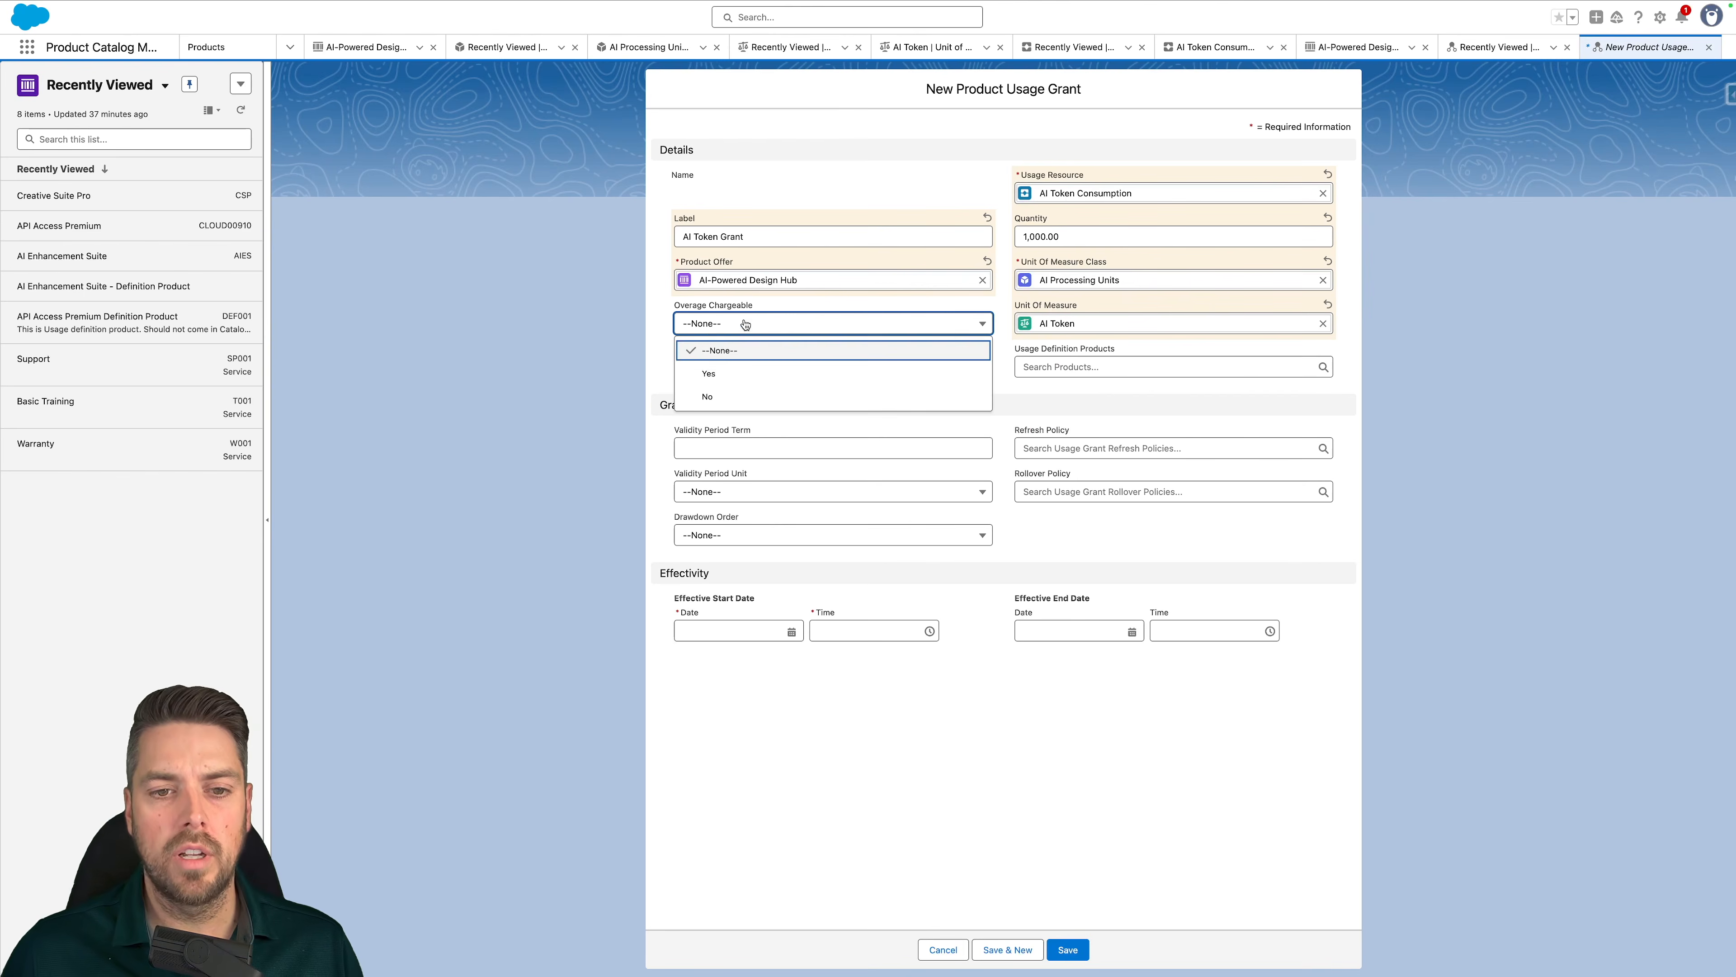
pyautogui.click(723, 378)
pyautogui.click(704, 367)
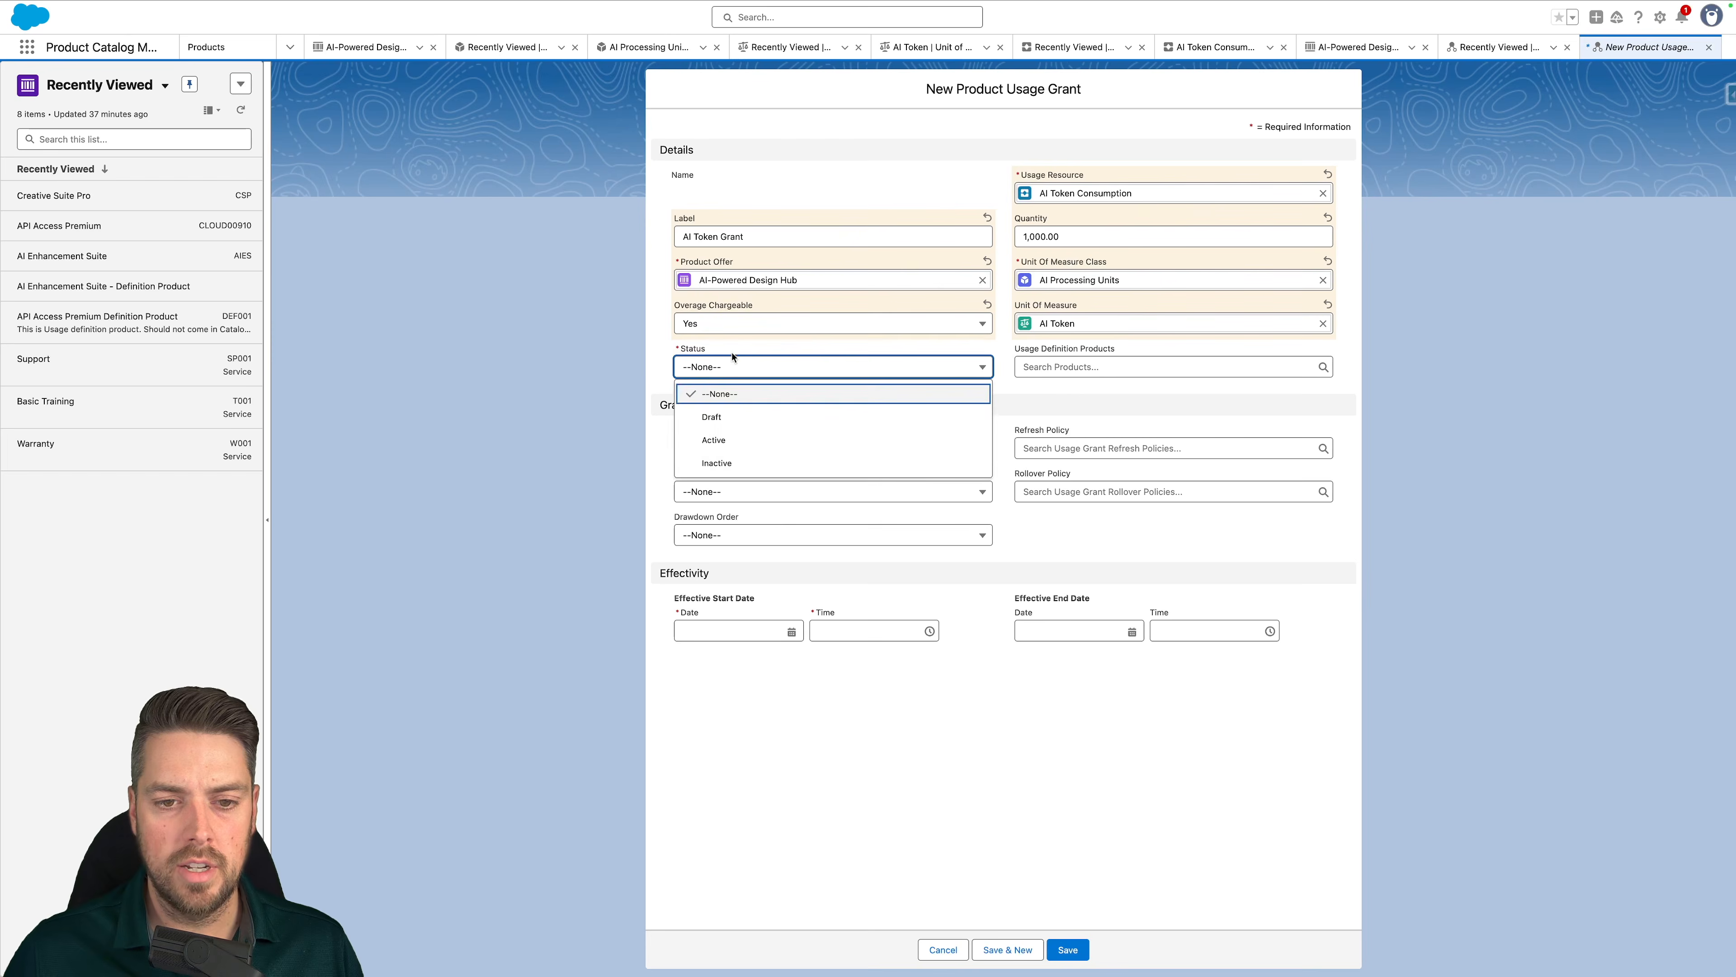
pyautogui.click(726, 416)
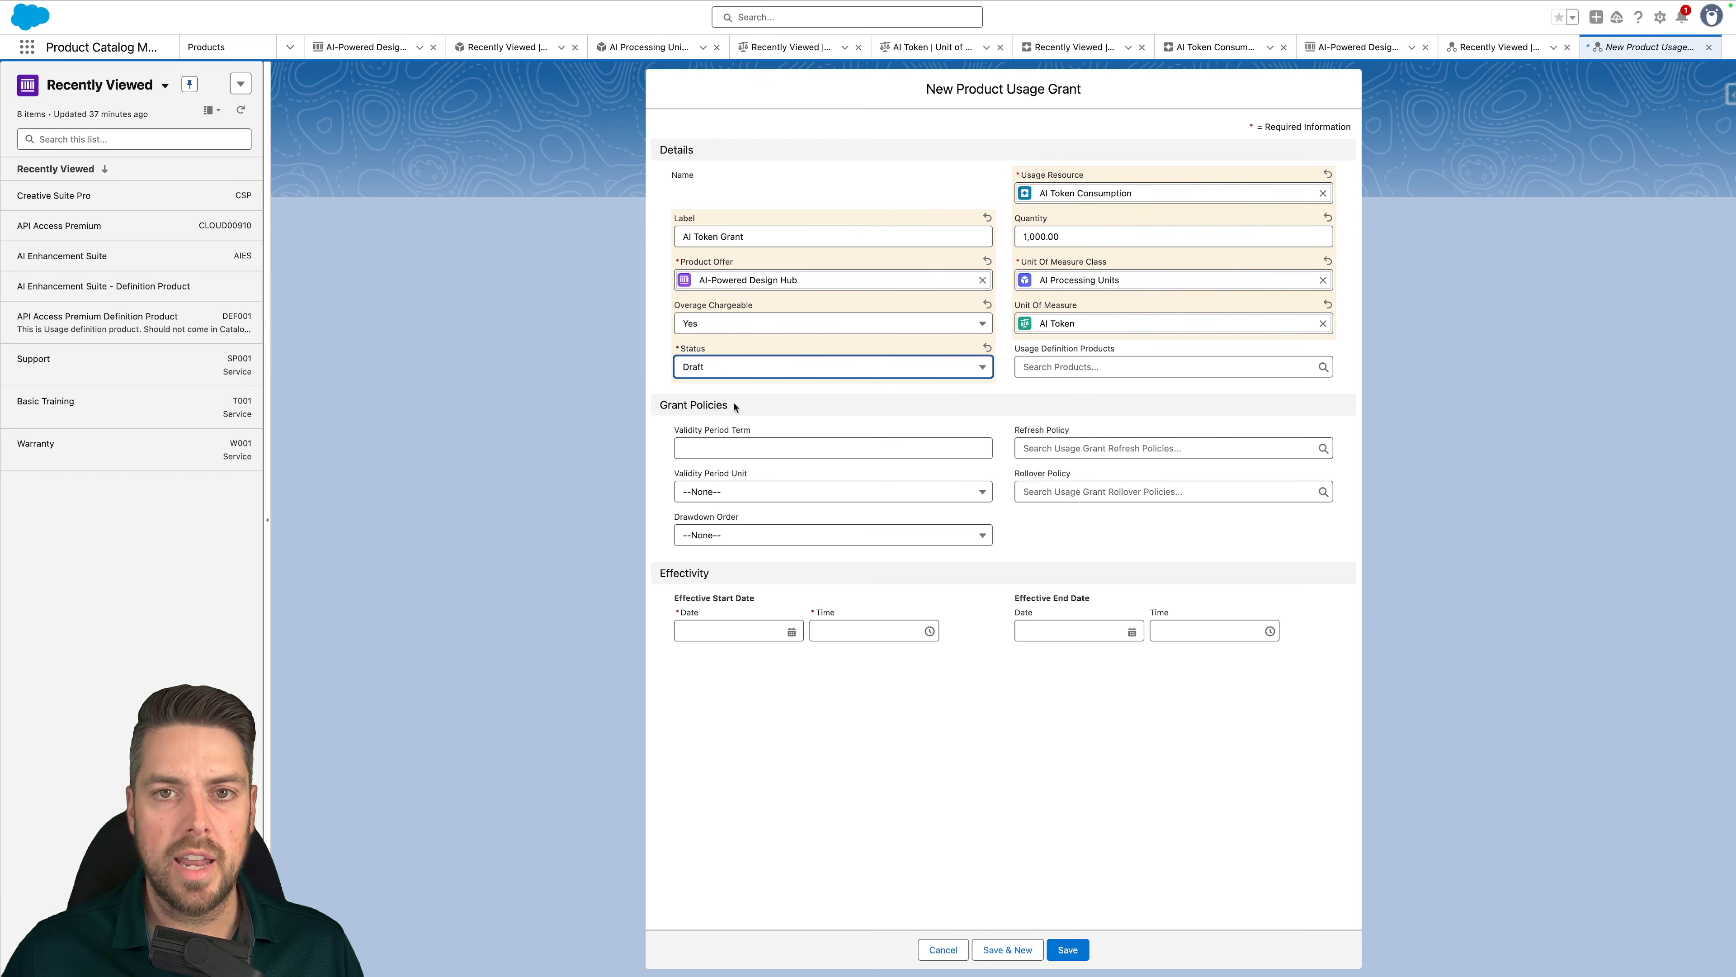
pyautogui.click(1064, 365)
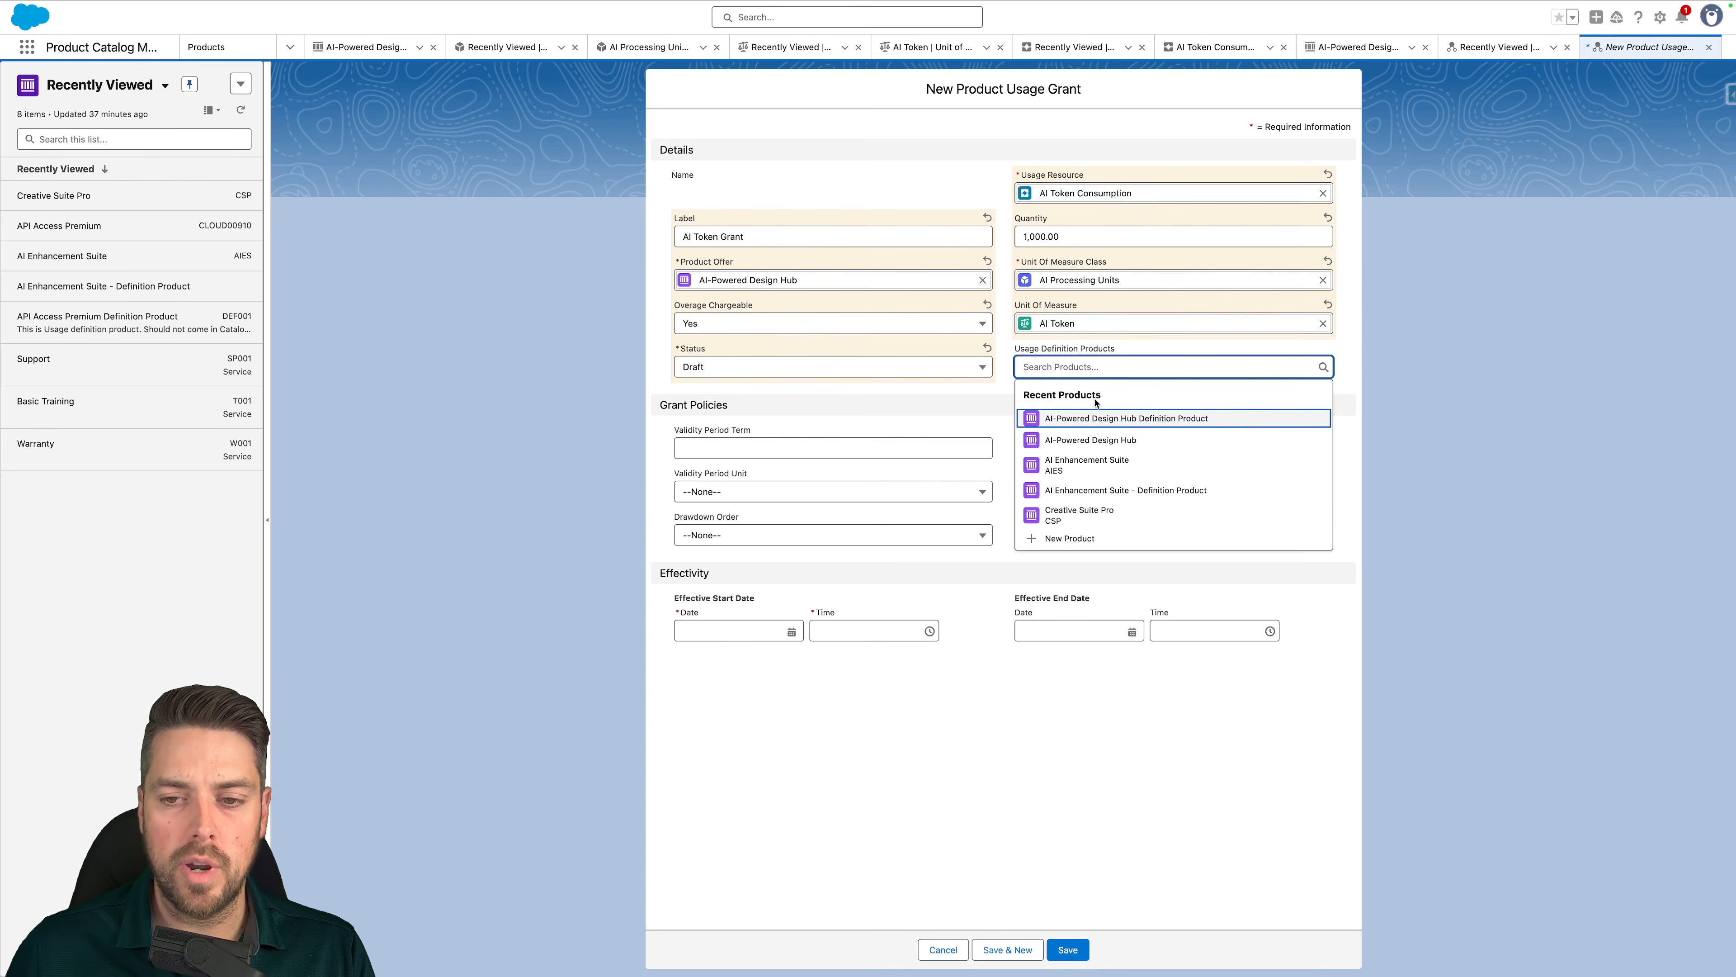
pyautogui.click(1109, 420)
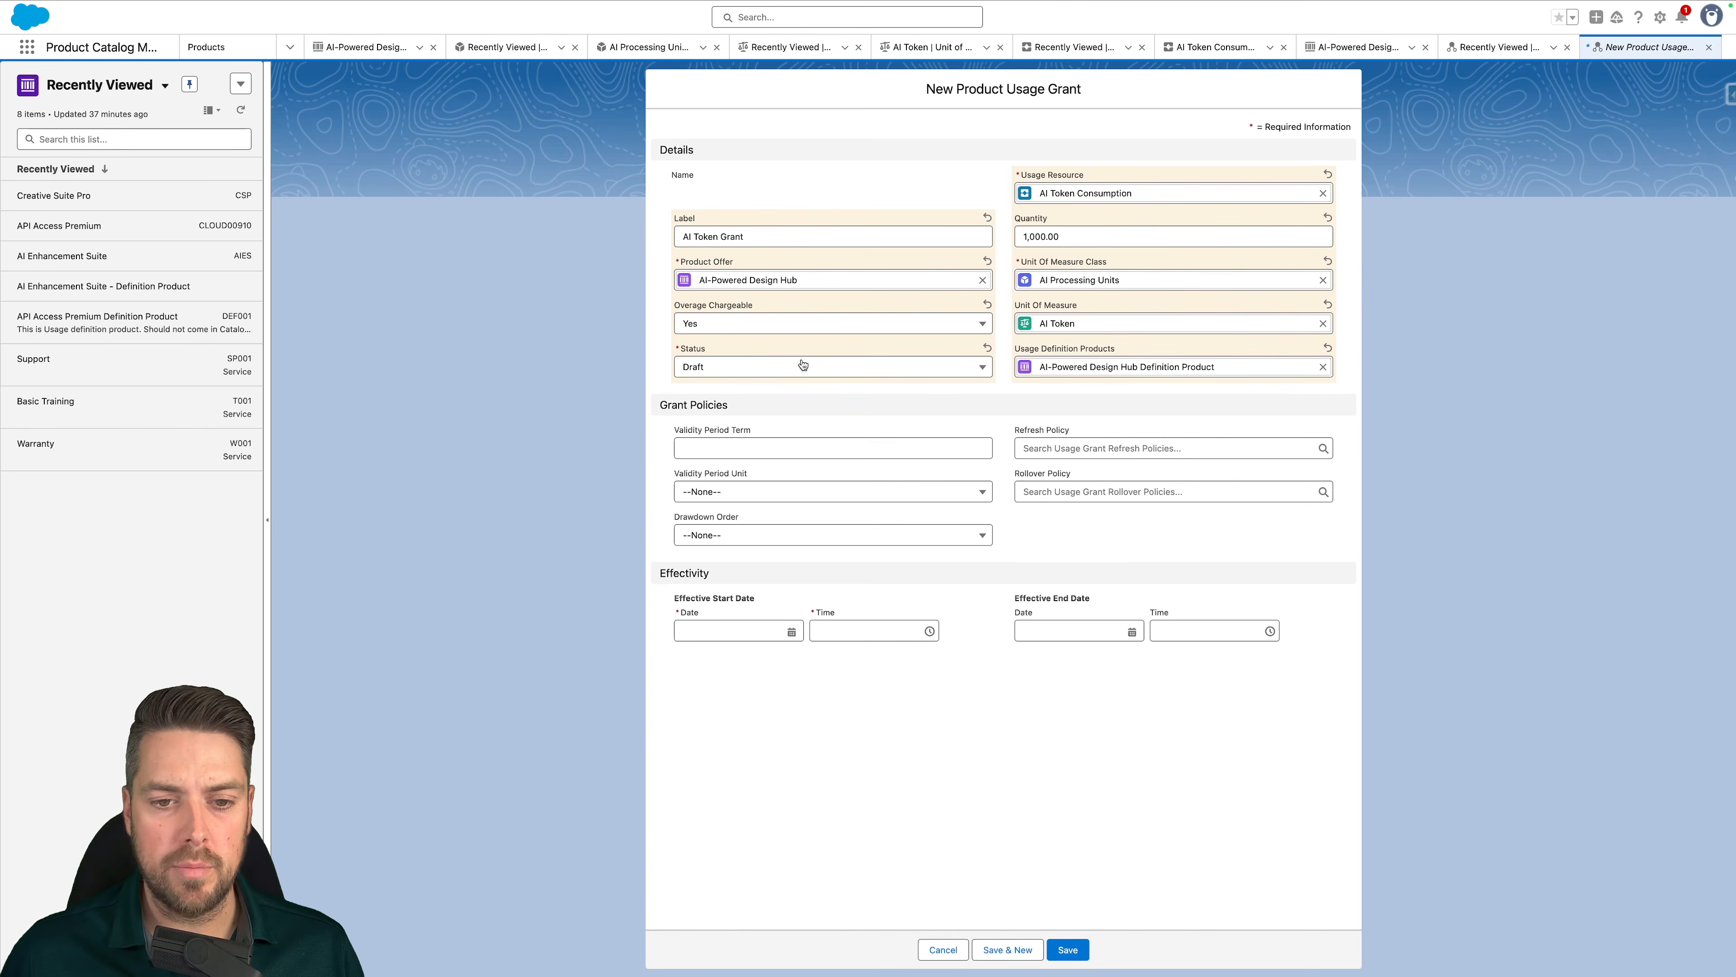
# Set the grant's validity period term to 0, its validity period unit to None and its drawdown order to Expiring First
pyautogui.click(736, 442)
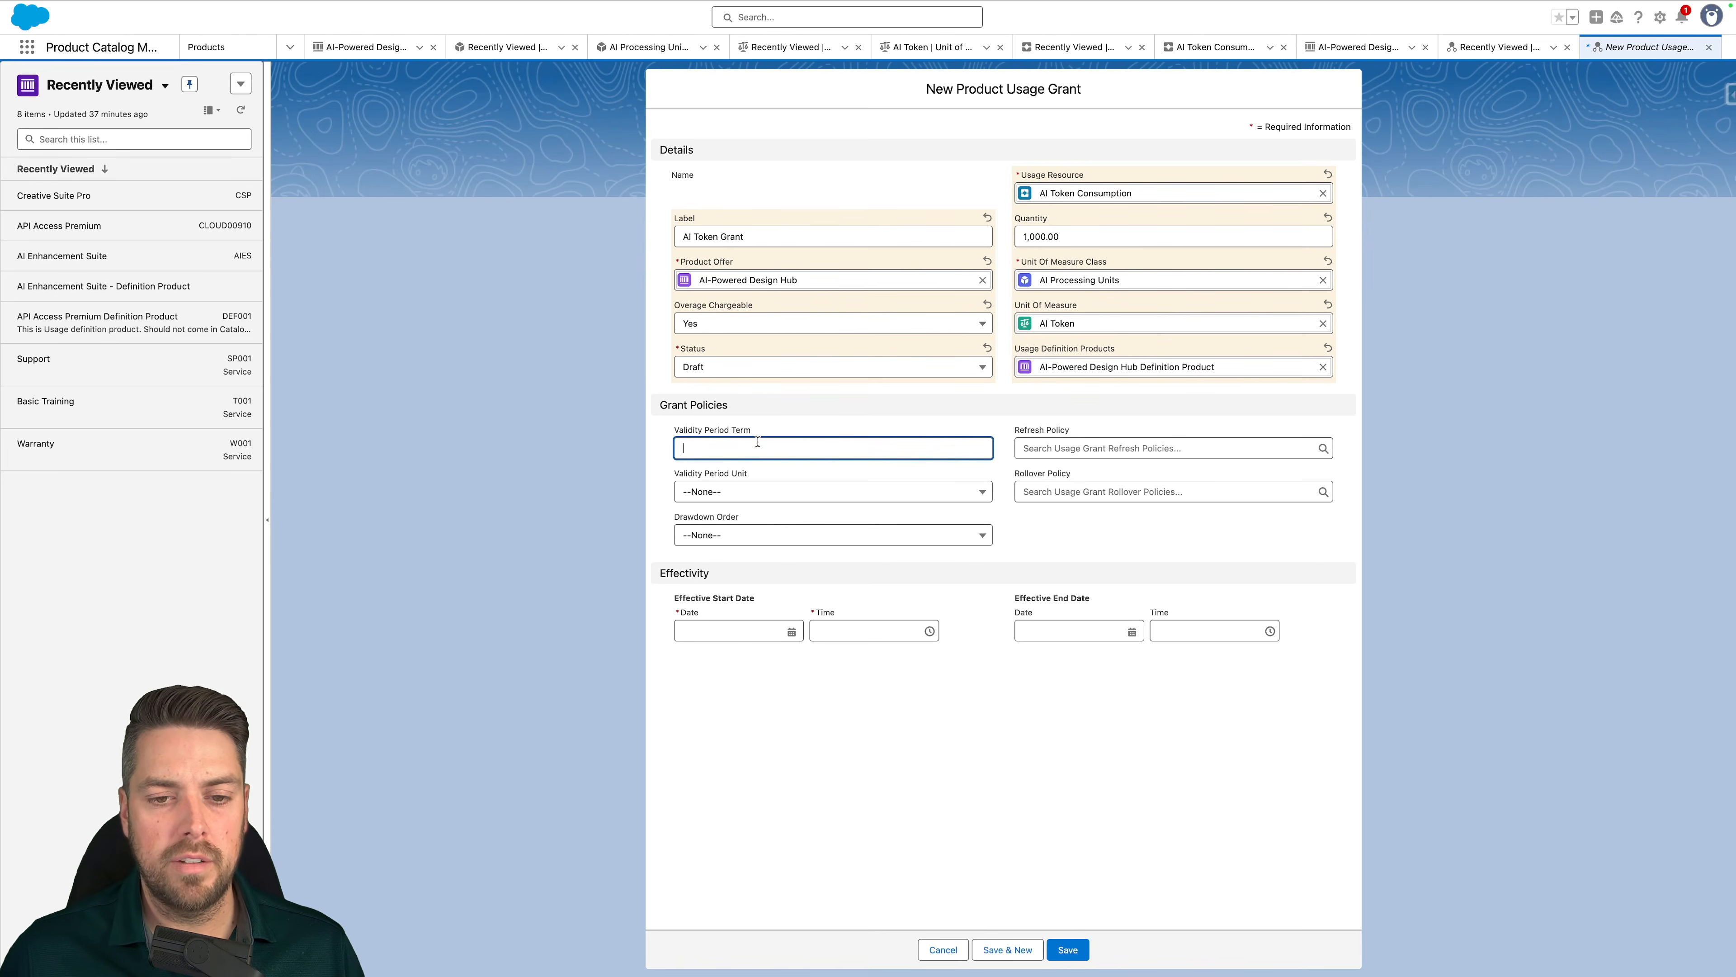
pyautogui.write('0')
pyautogui.click(734, 493)
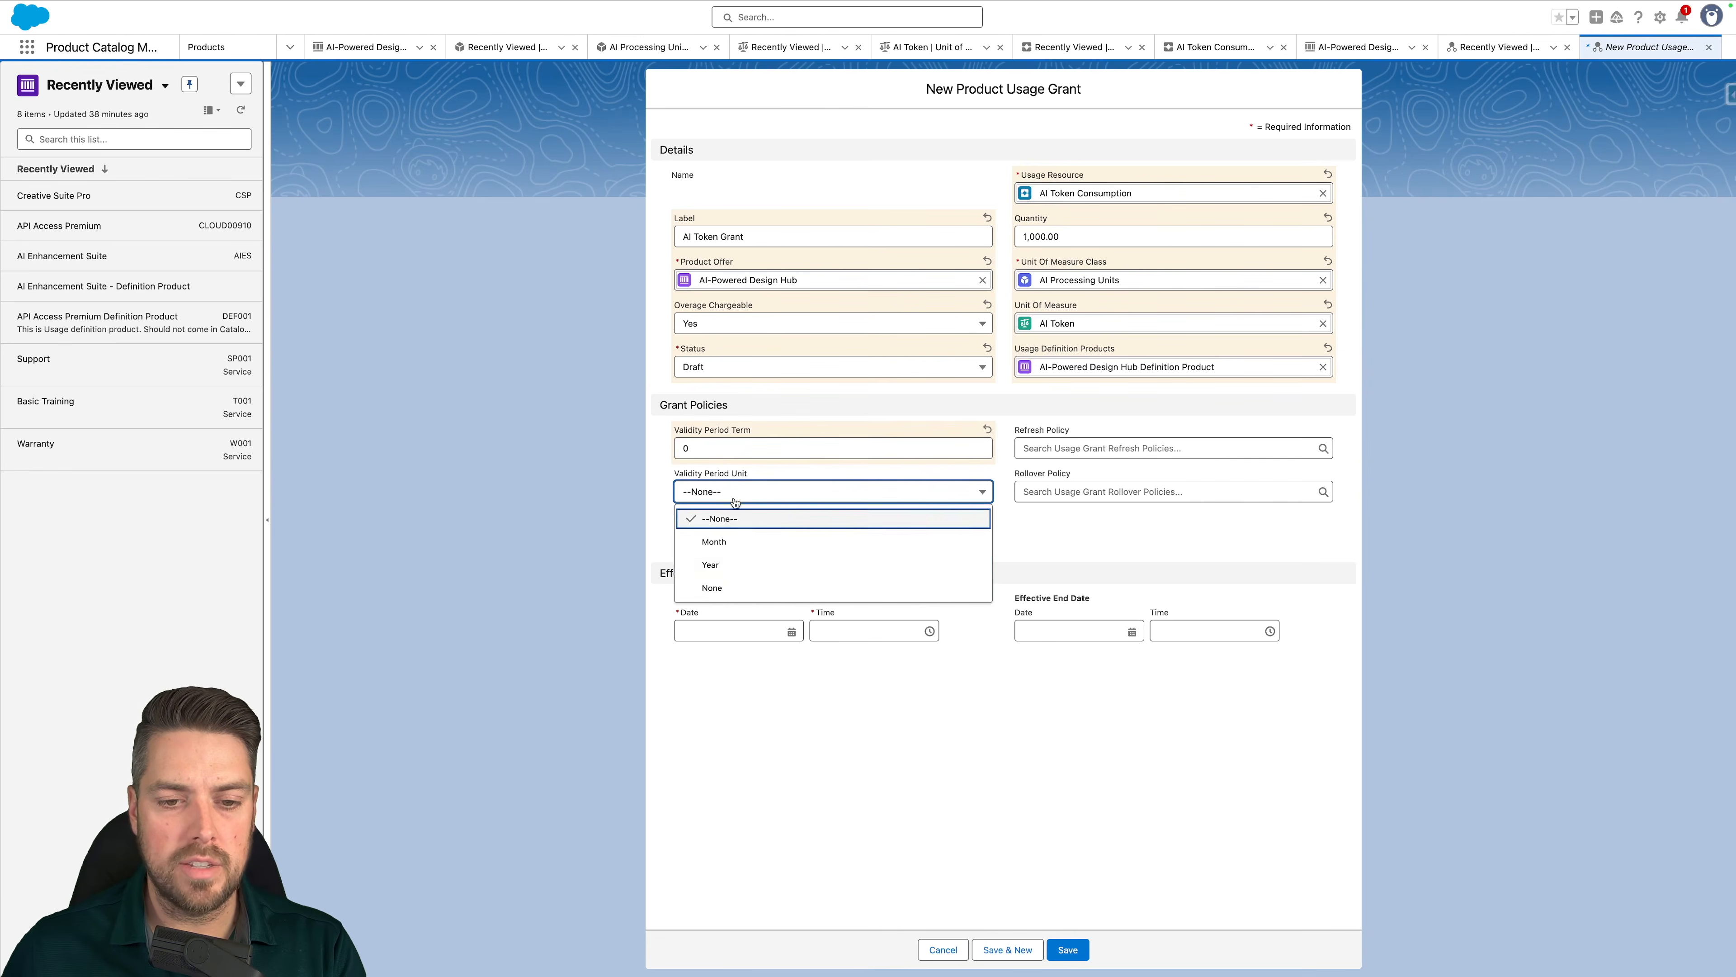
pyautogui.click(737, 588)
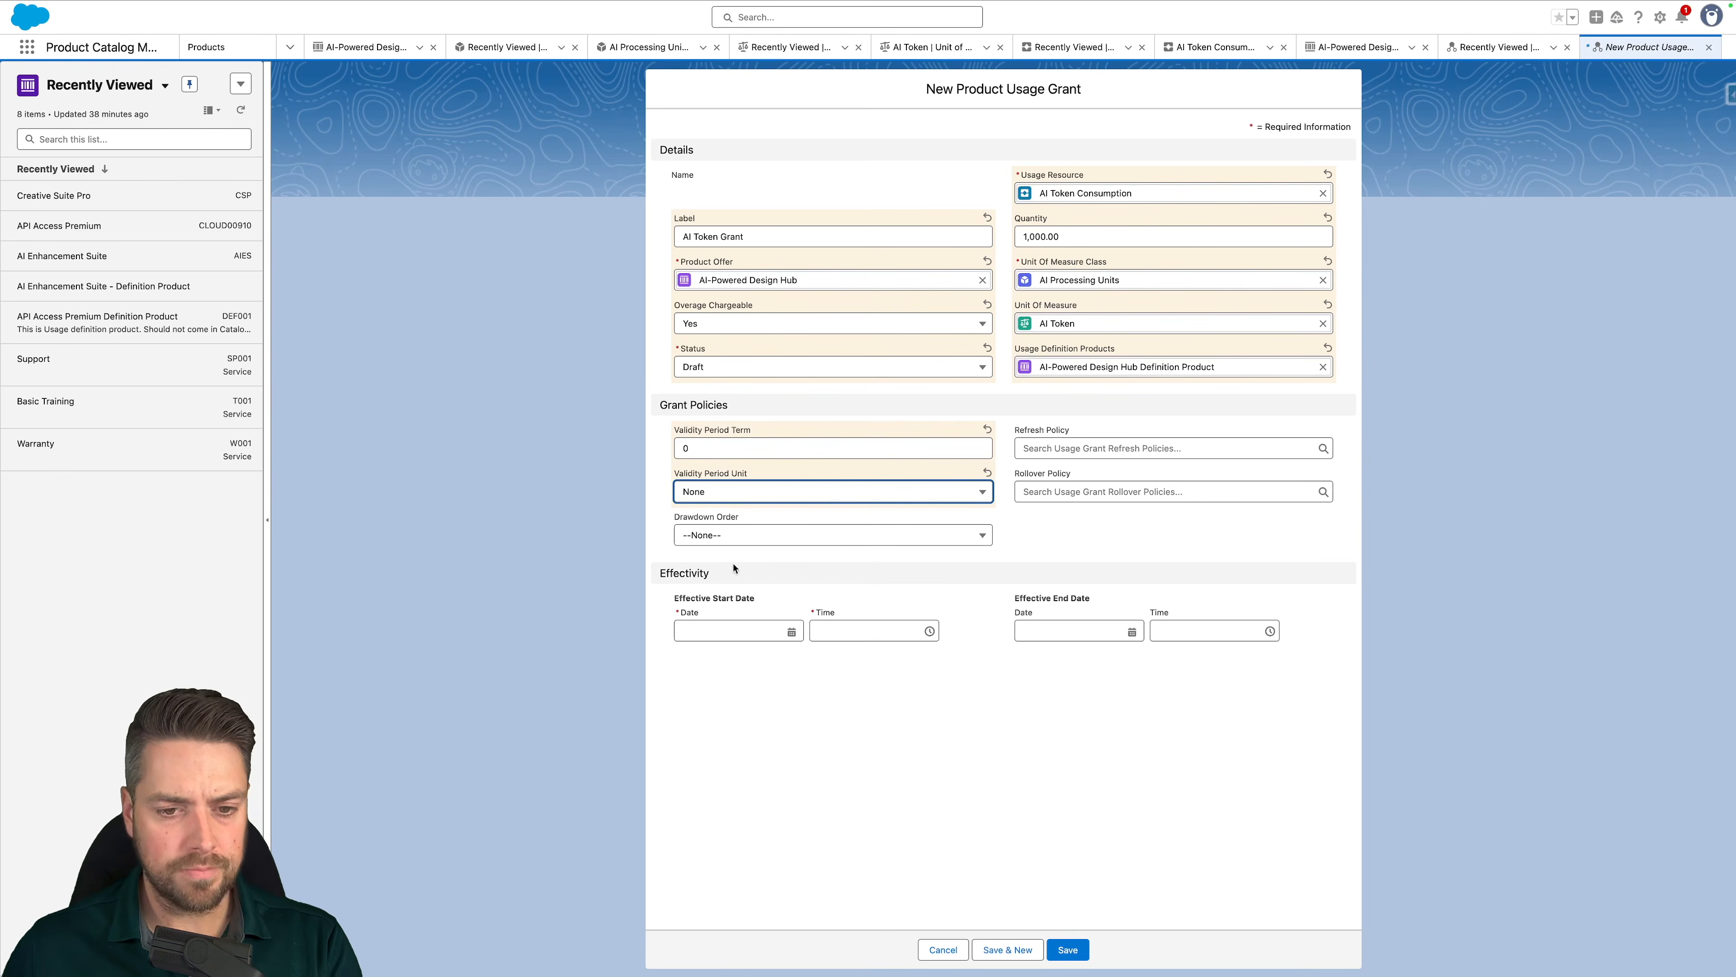
pyautogui.click(747, 540)
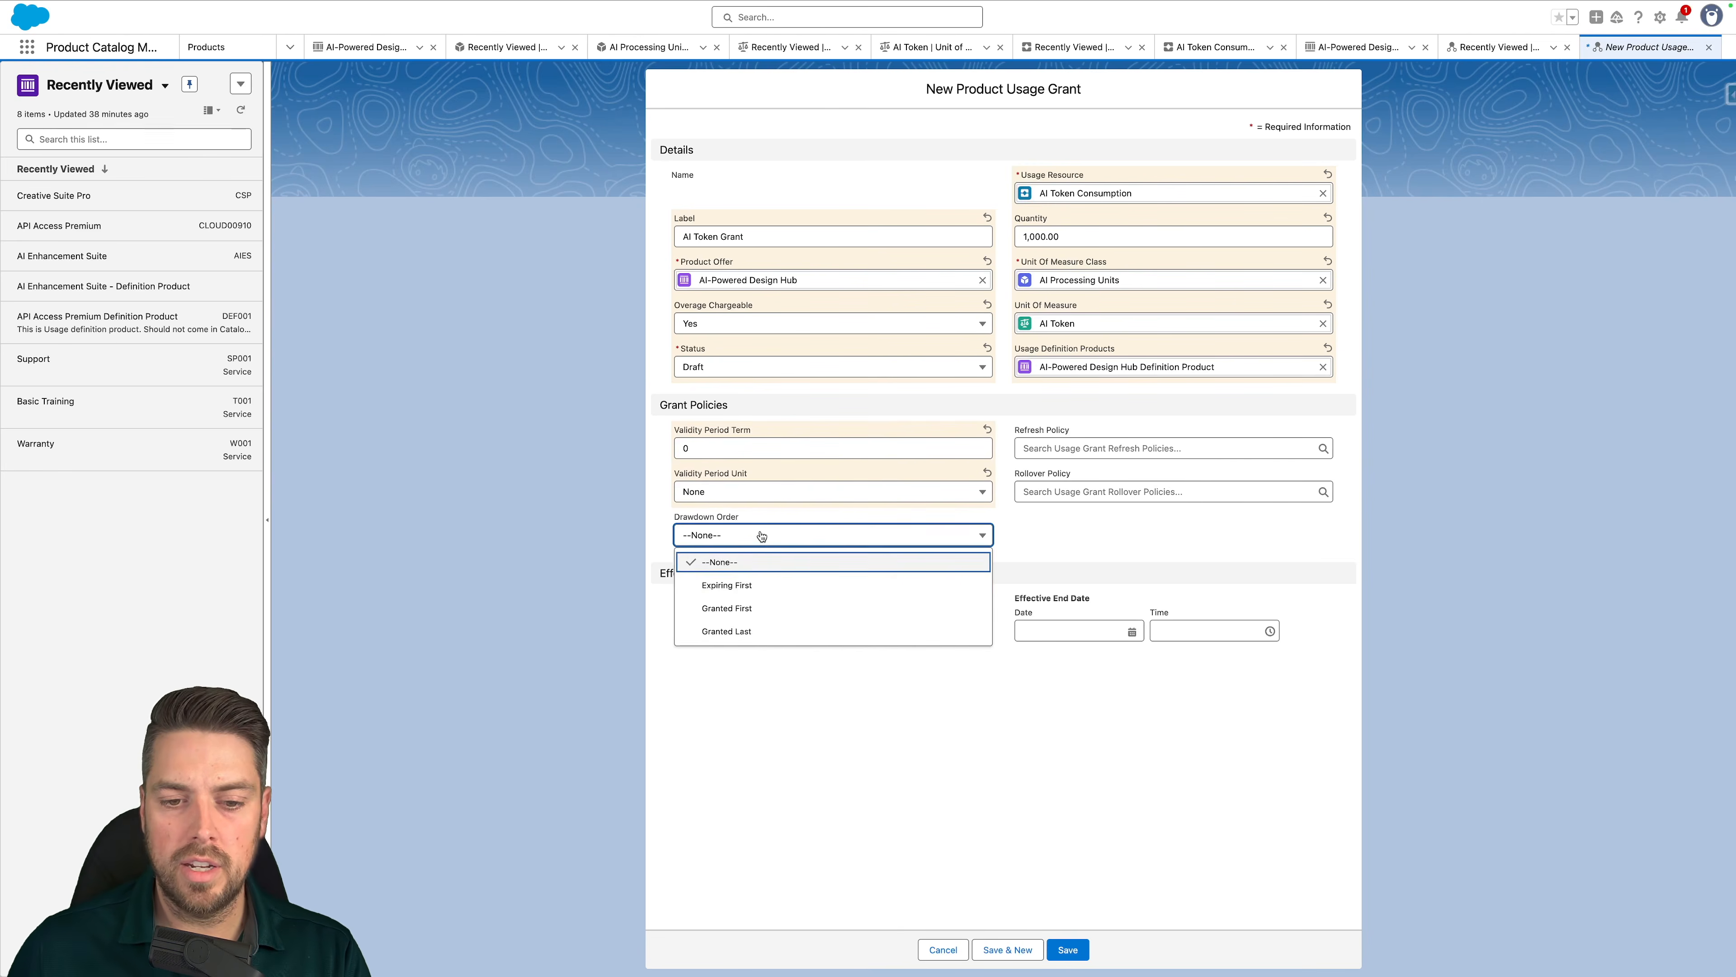
pyautogui.click(753, 589)
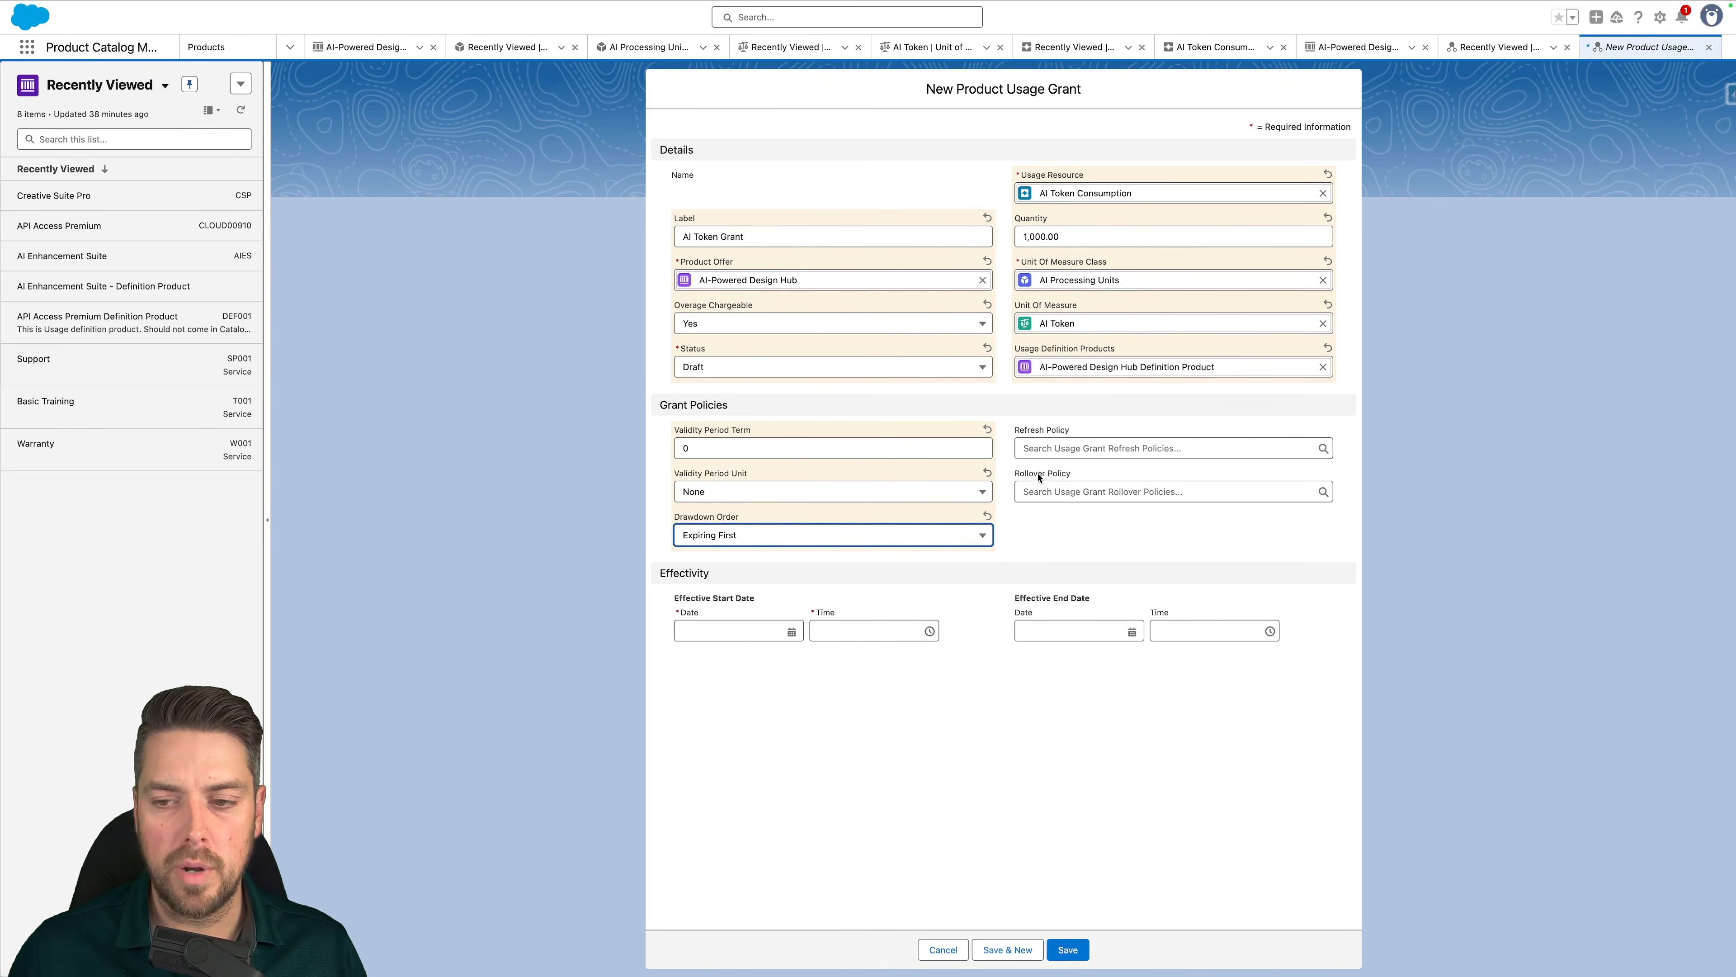
# Set the grant's effective start date to 2025-01-01 and save the AI Token Grant
pyautogui.click(707, 633)
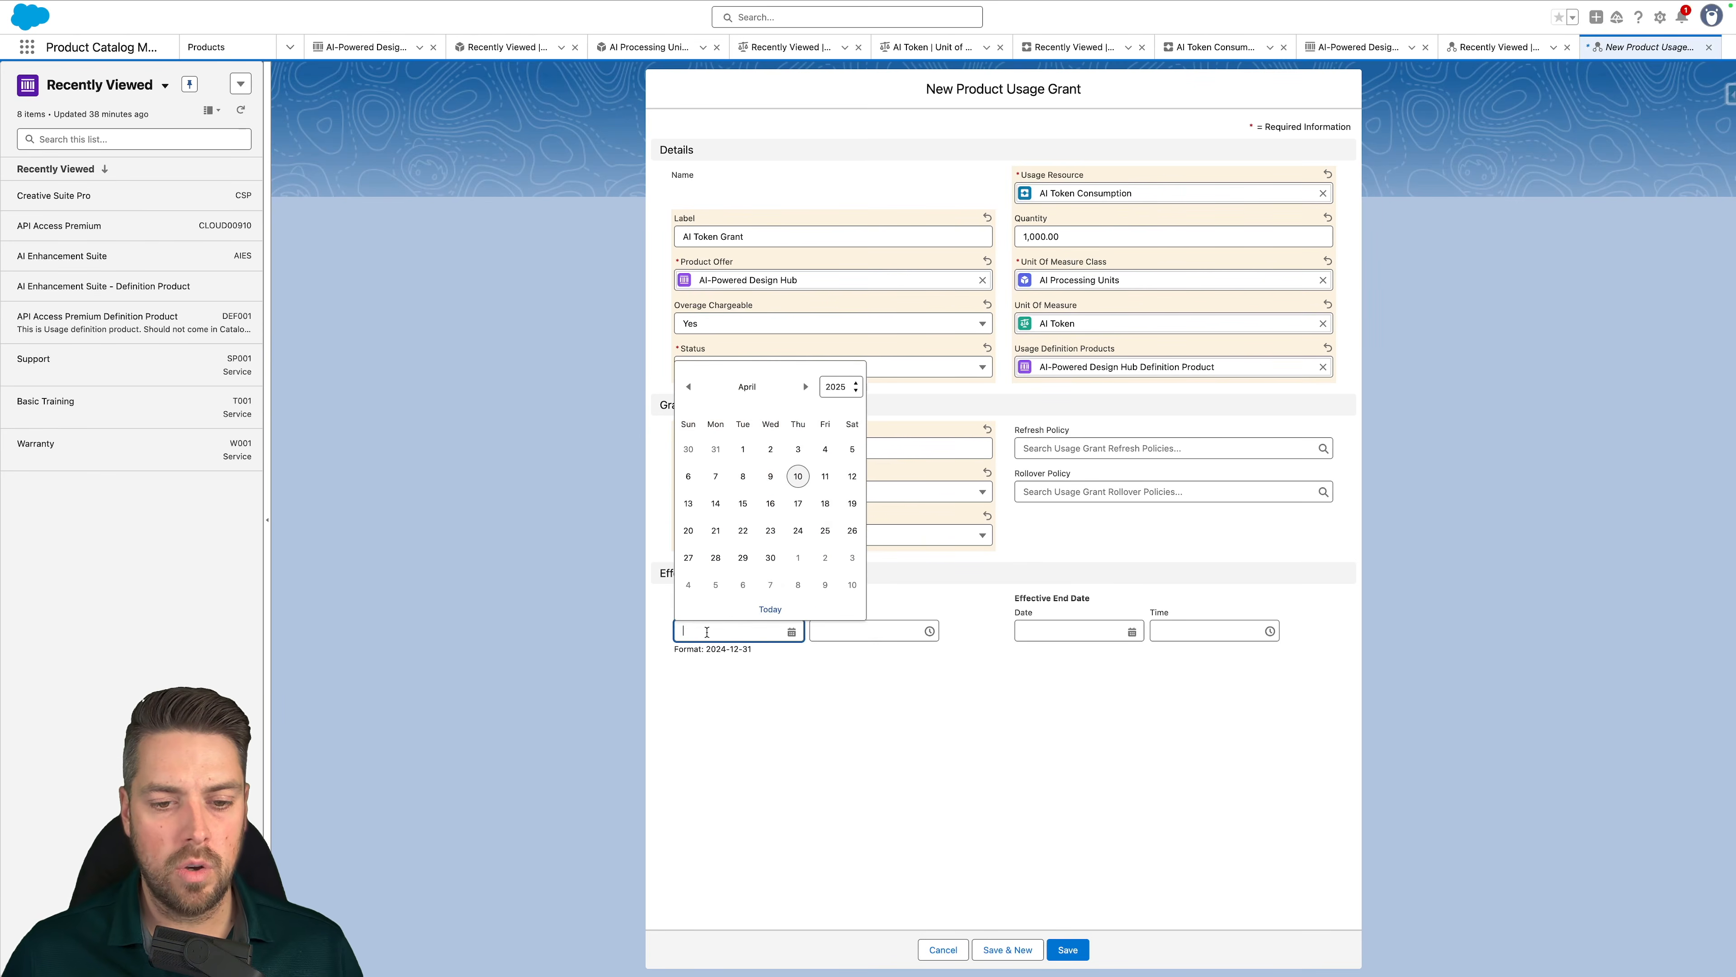
pyautogui.click(688, 387)
pyautogui.click(688, 387)
pyautogui.click(688, 387)
pyautogui.click(770, 451)
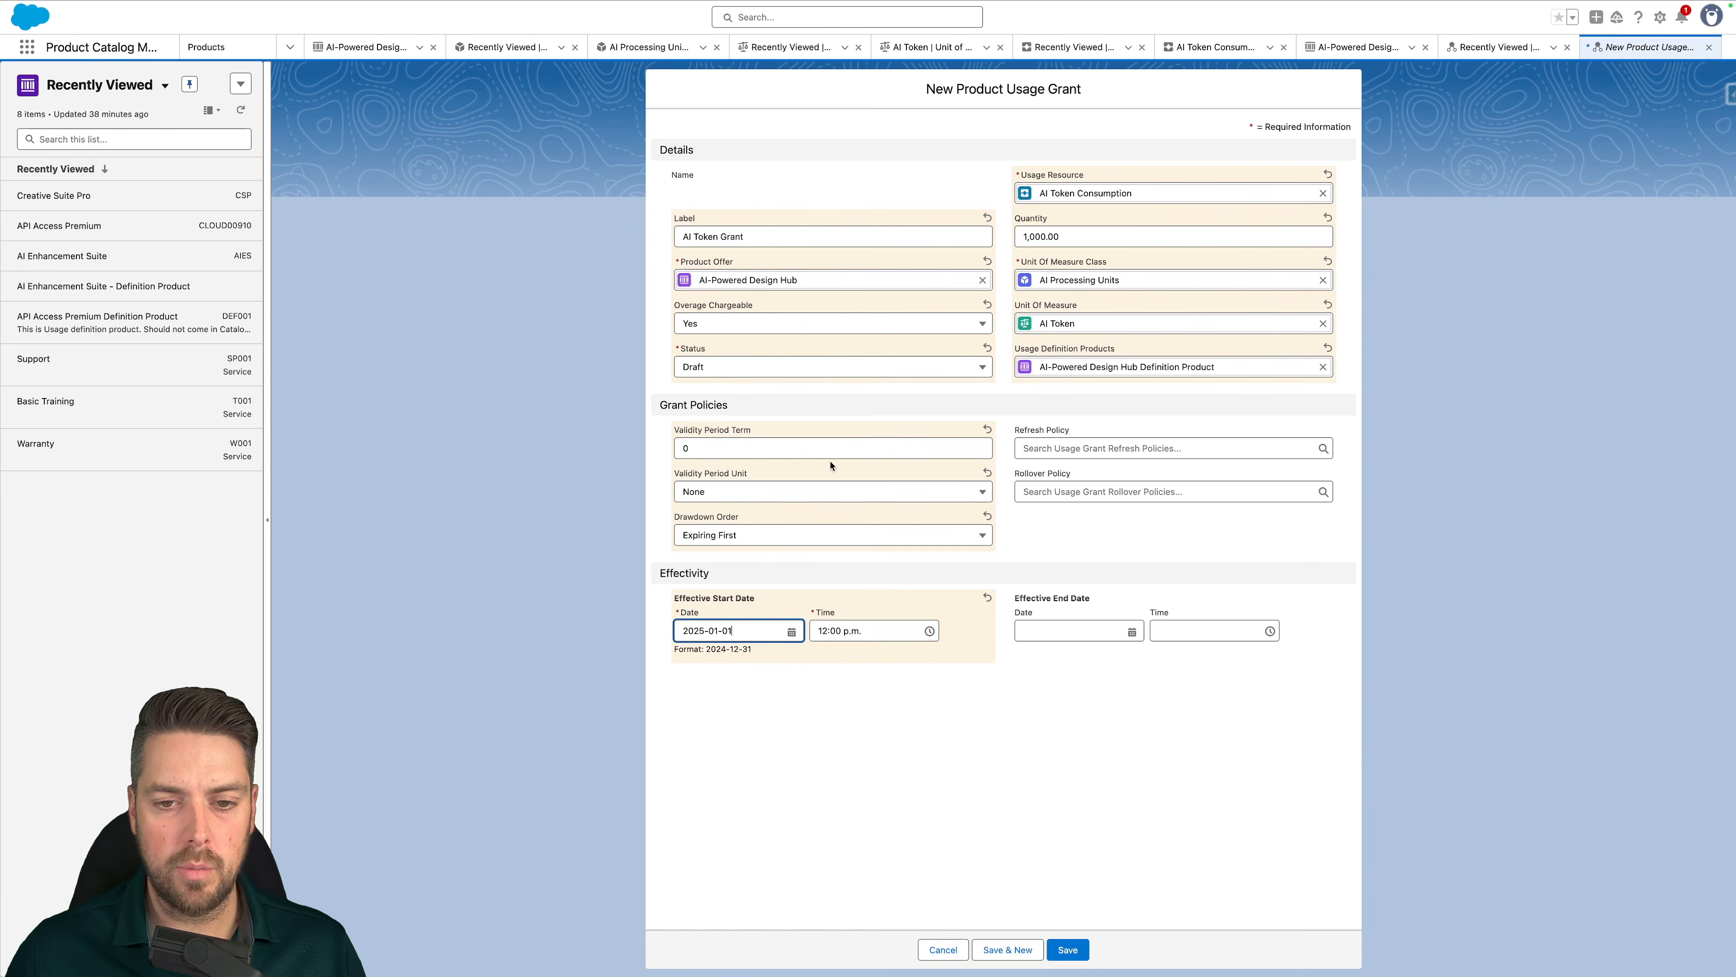
pyautogui.click(1092, 540)
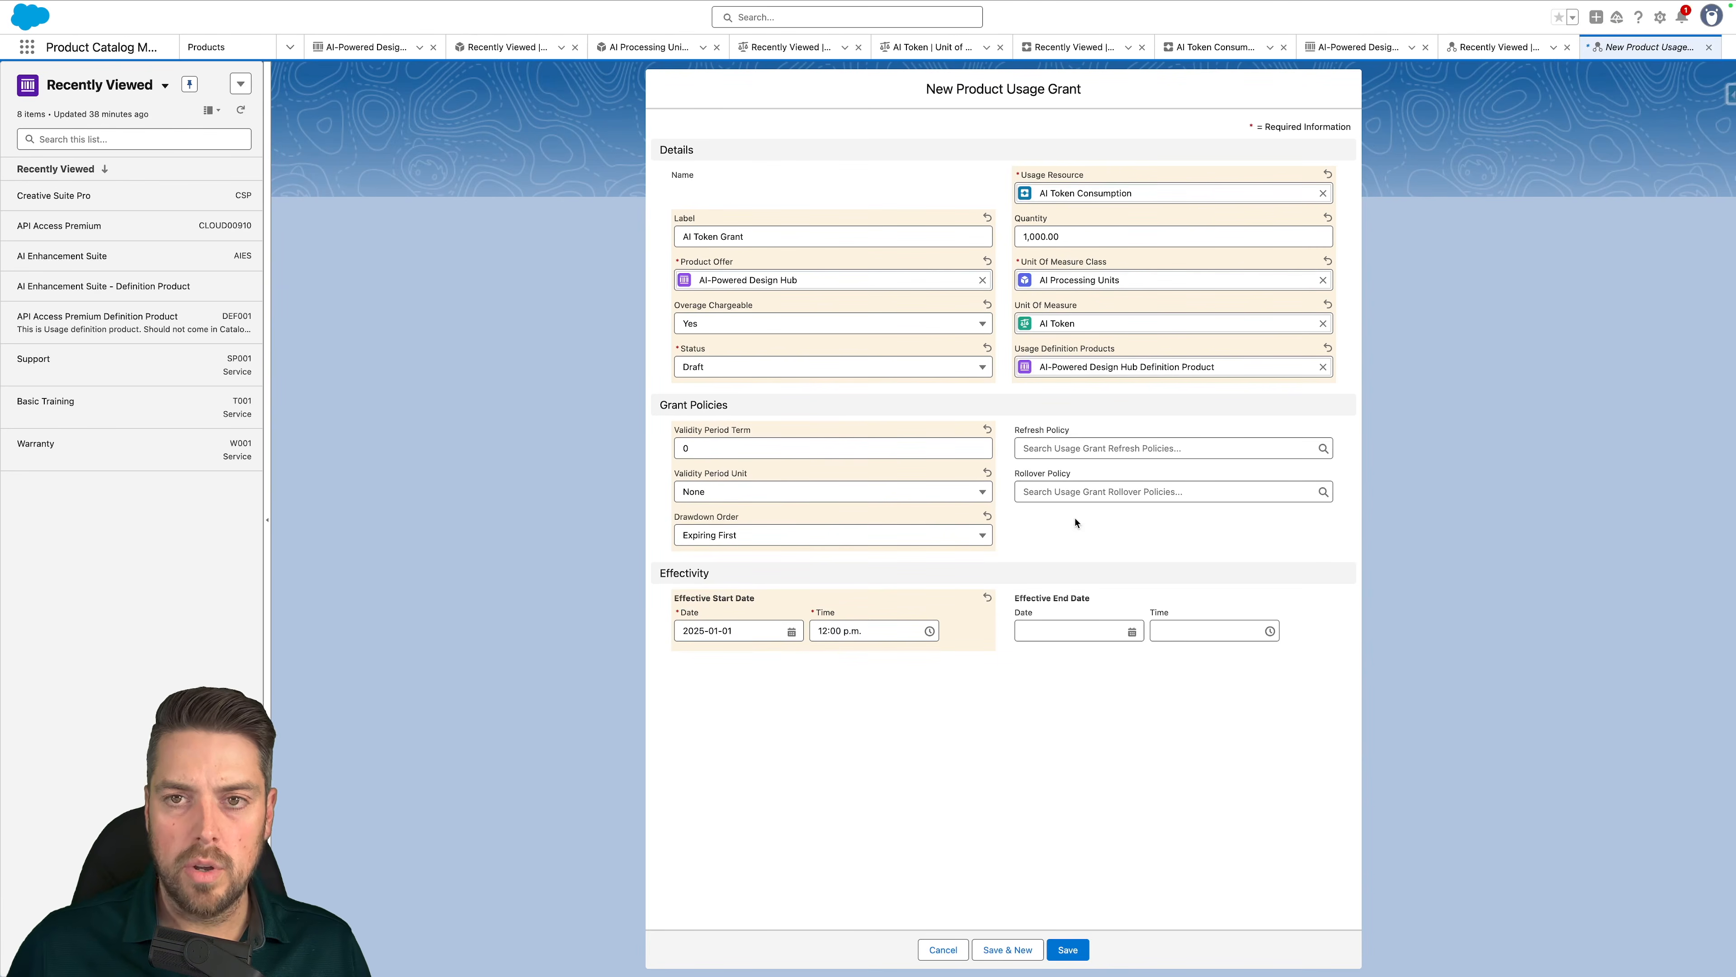
pyautogui.click(1068, 952)
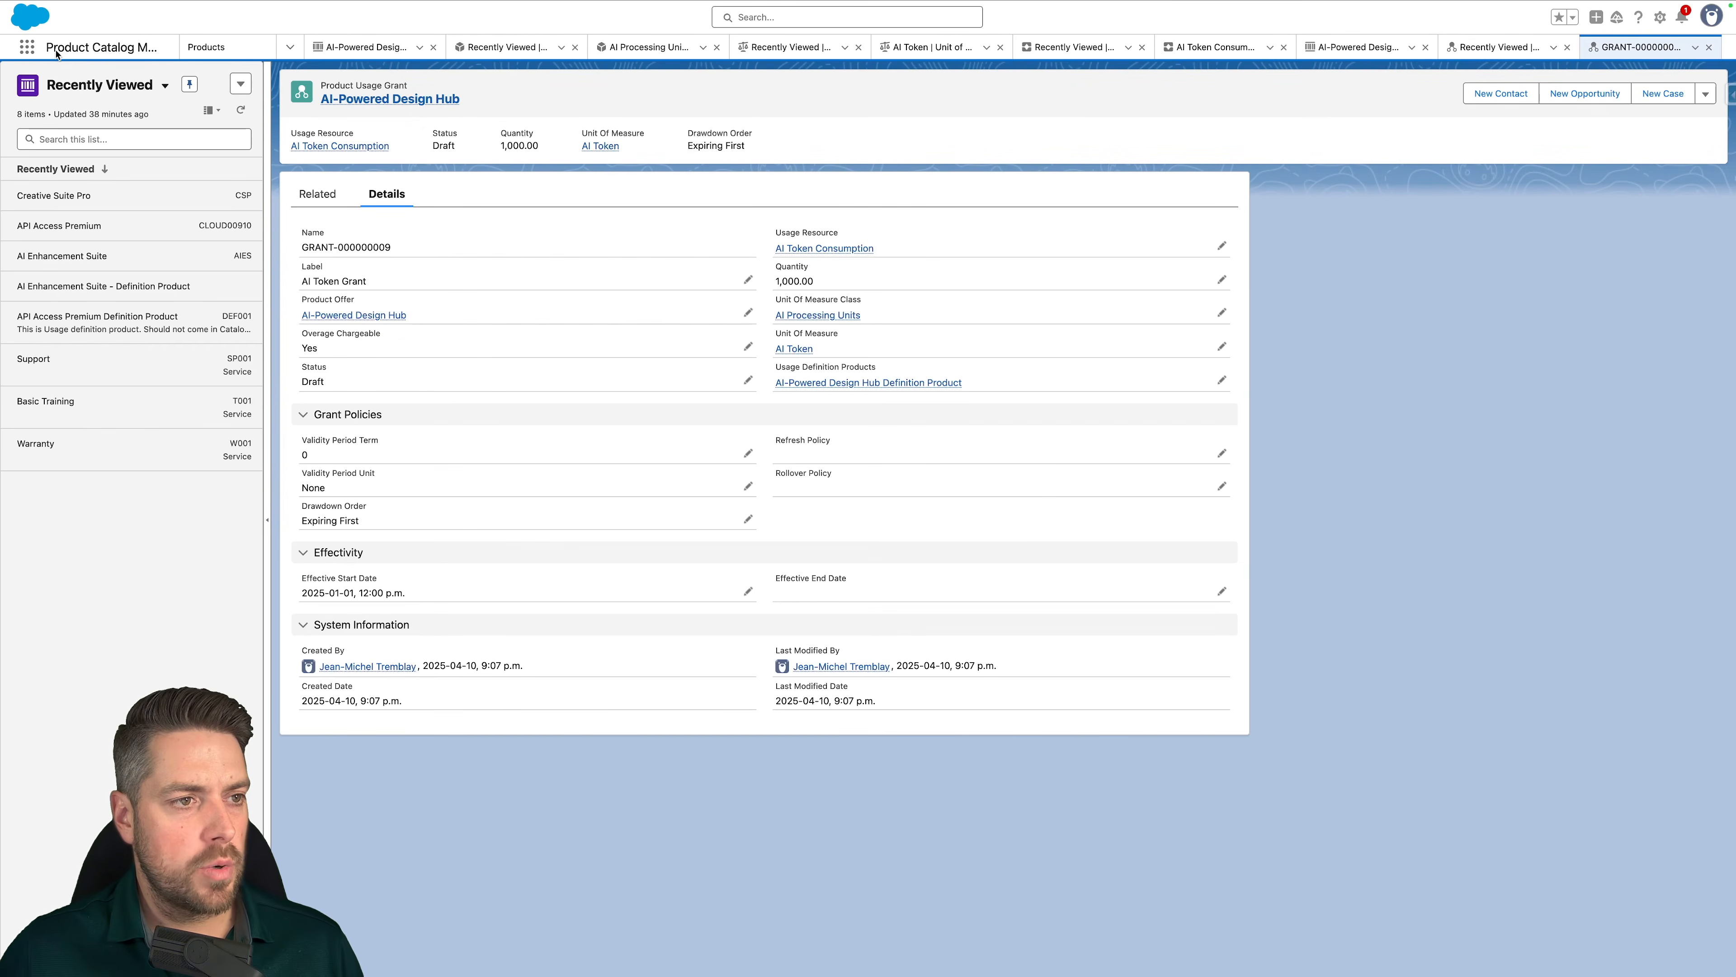
# Find Rate Cards and start a new rate card
pyautogui.click(27, 47)
pyautogui.write('rate')
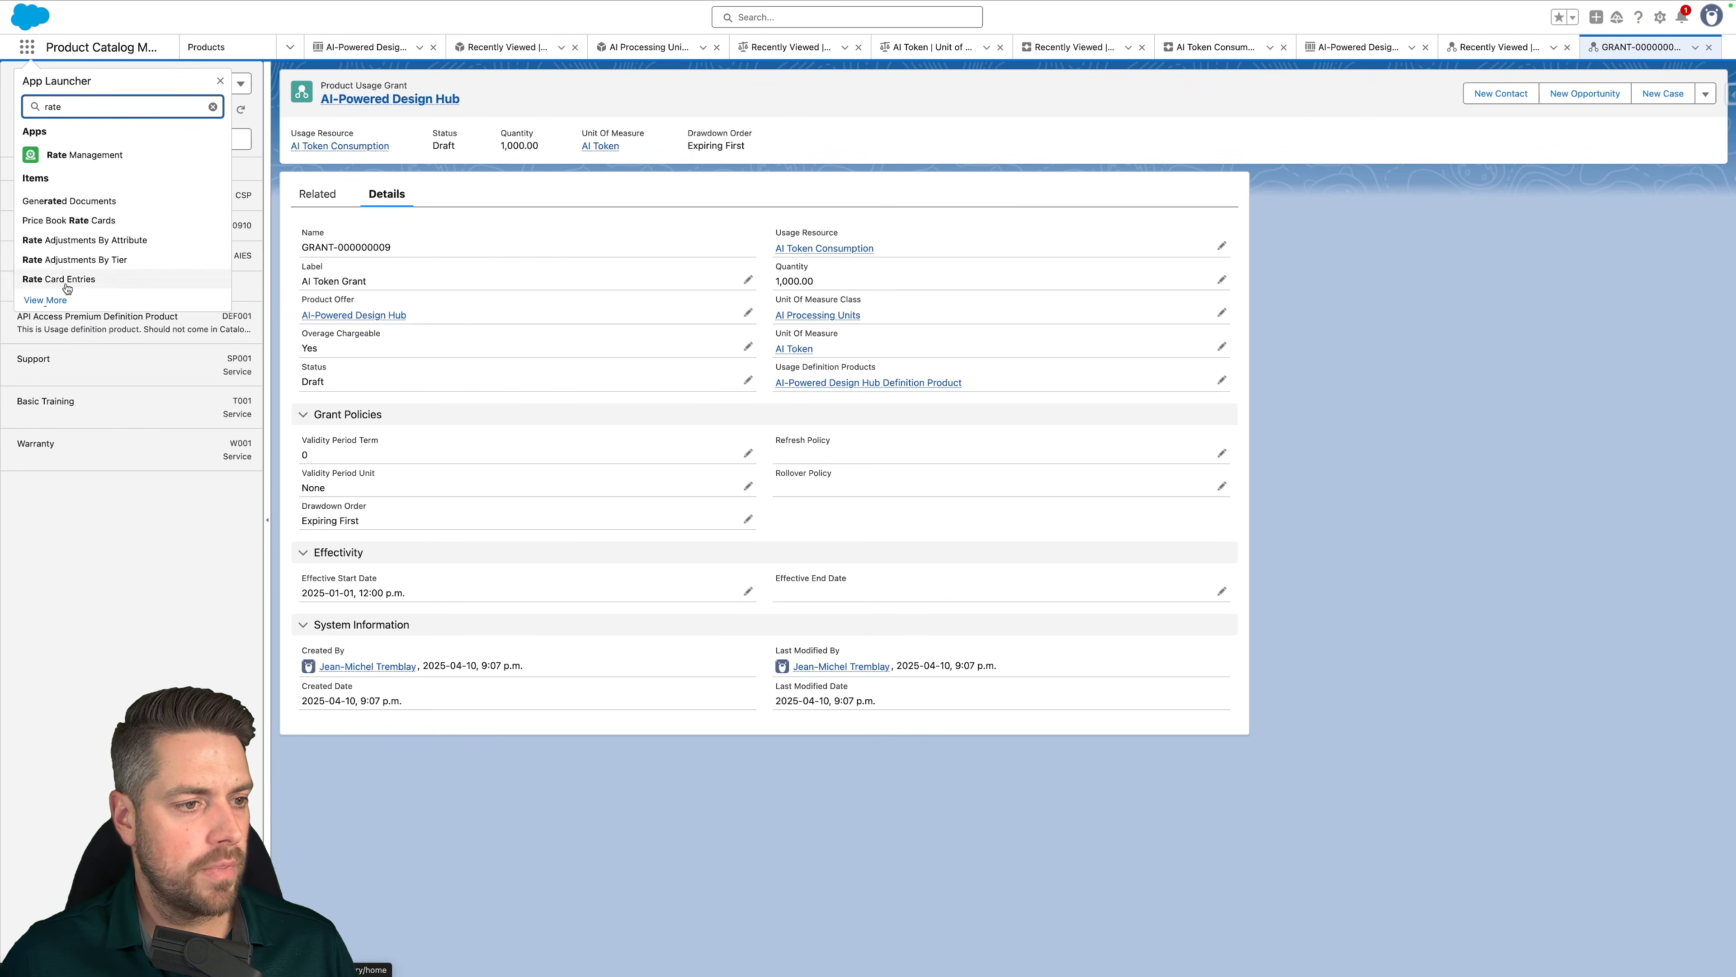
pyautogui.write(' car')
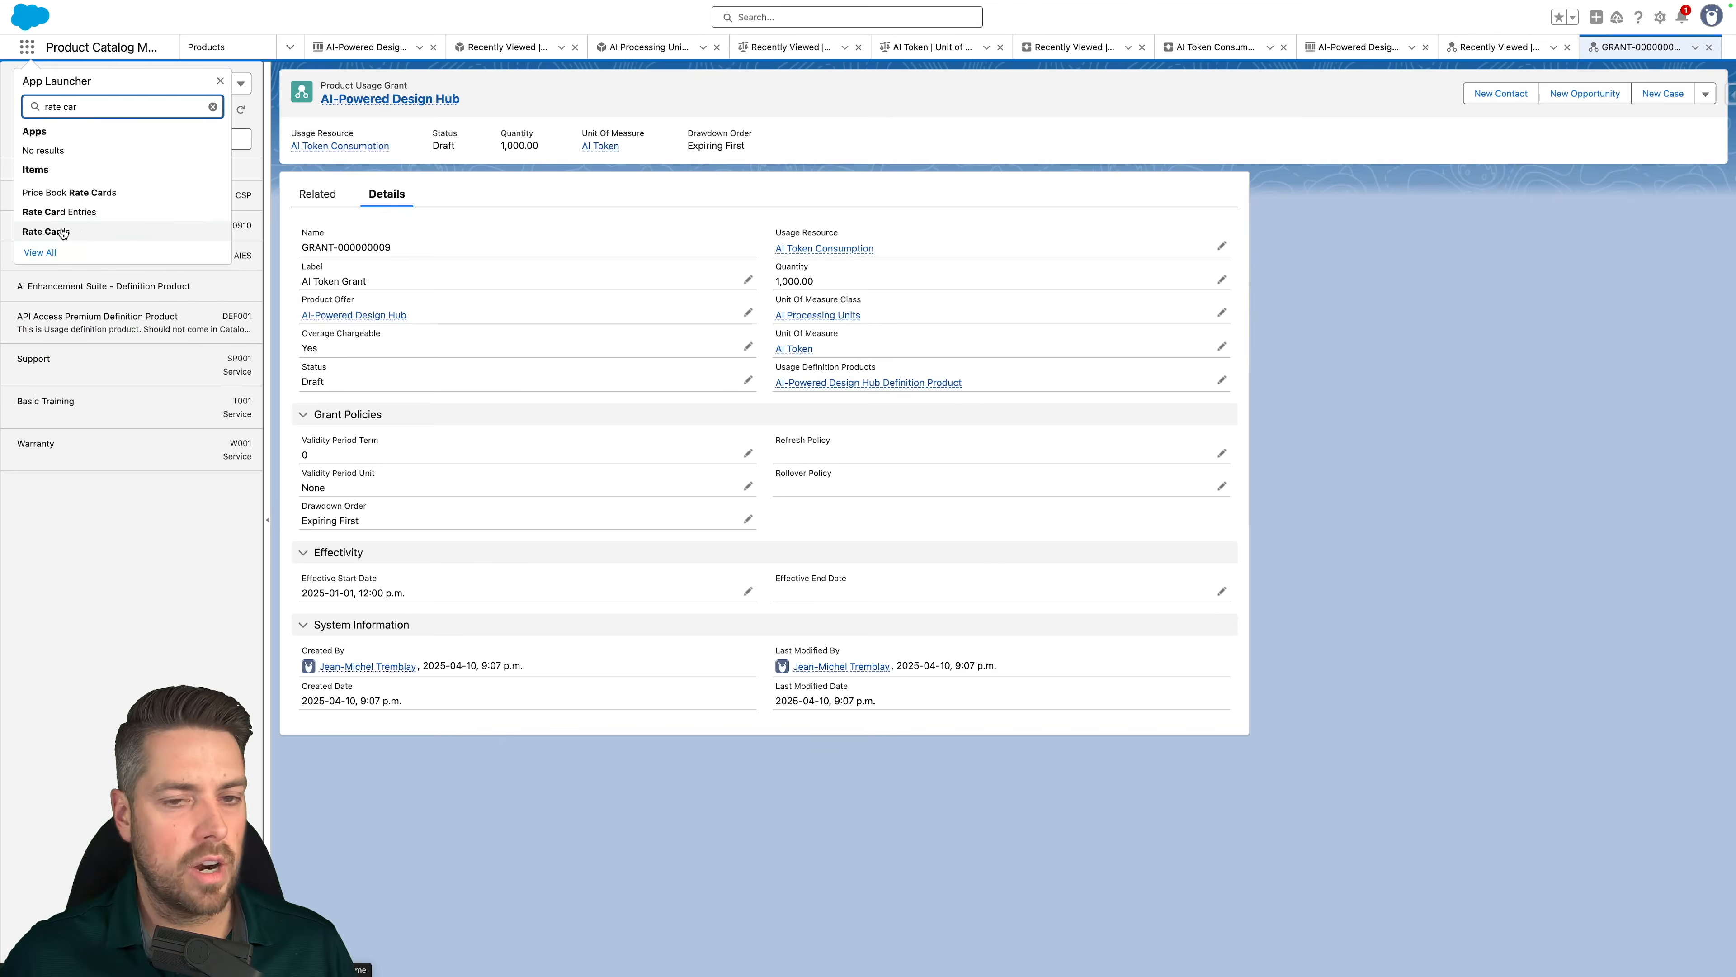
pyautogui.click(63, 232)
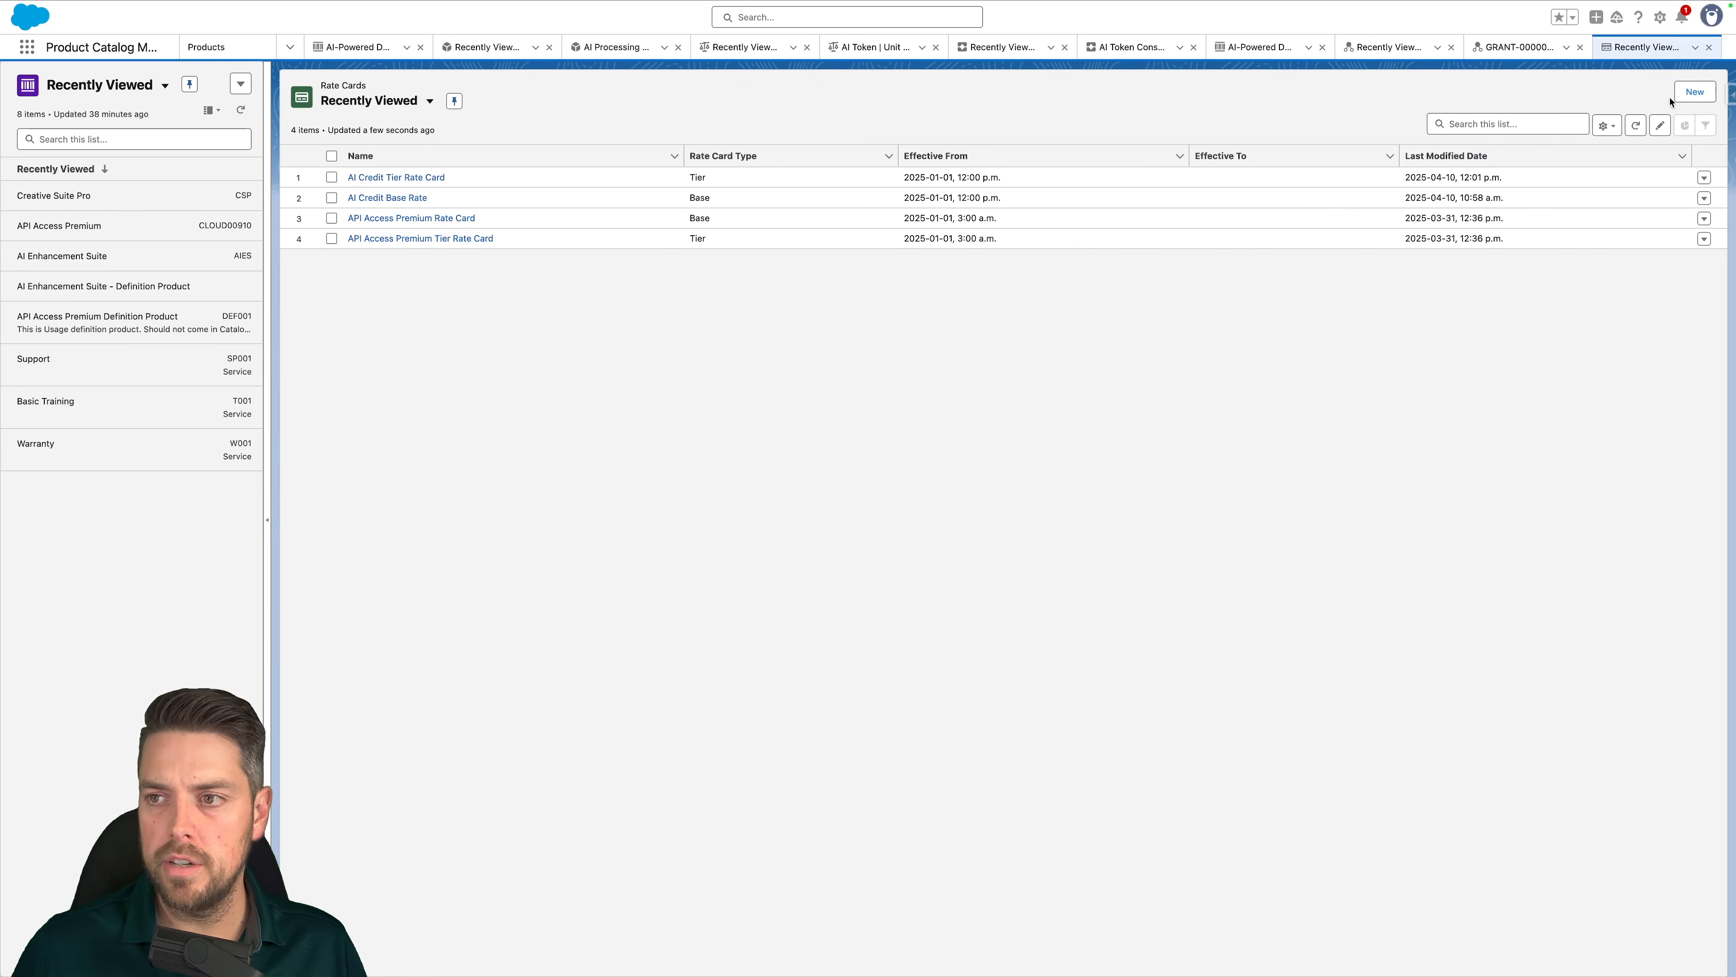
pyautogui.click(1688, 95)
# Name the rate card AI Token Base Rate and set its rate card type to Base
pyautogui.click(760, 199)
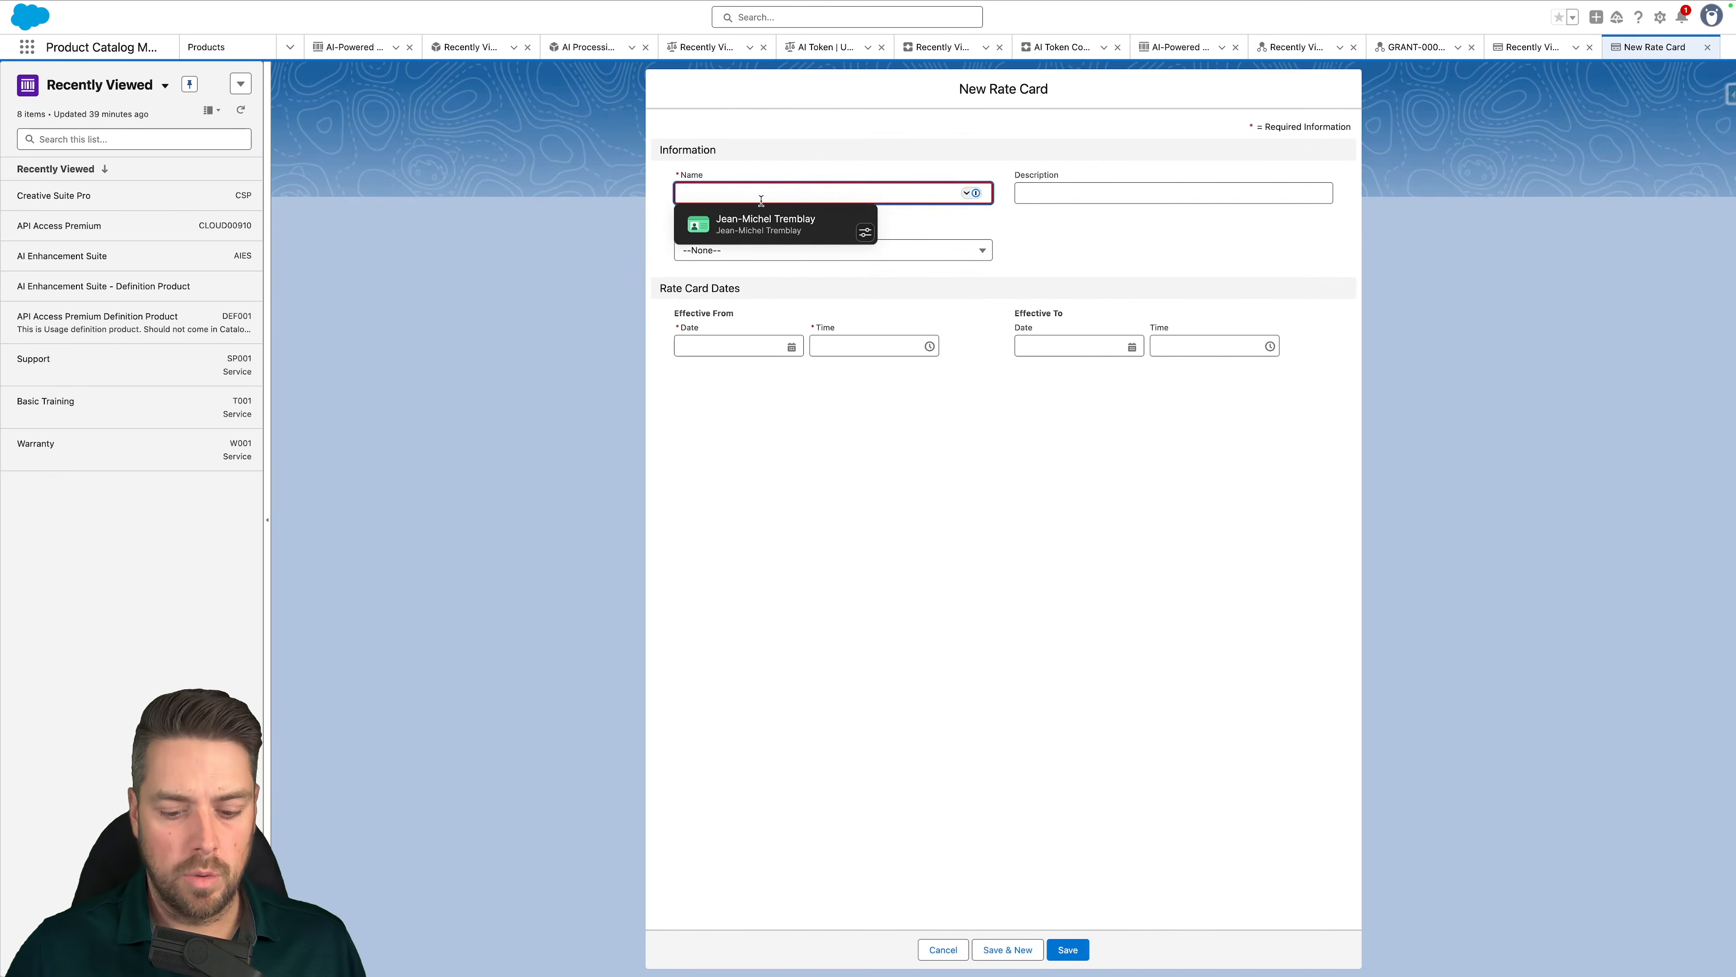
pyautogui.write('AI ')
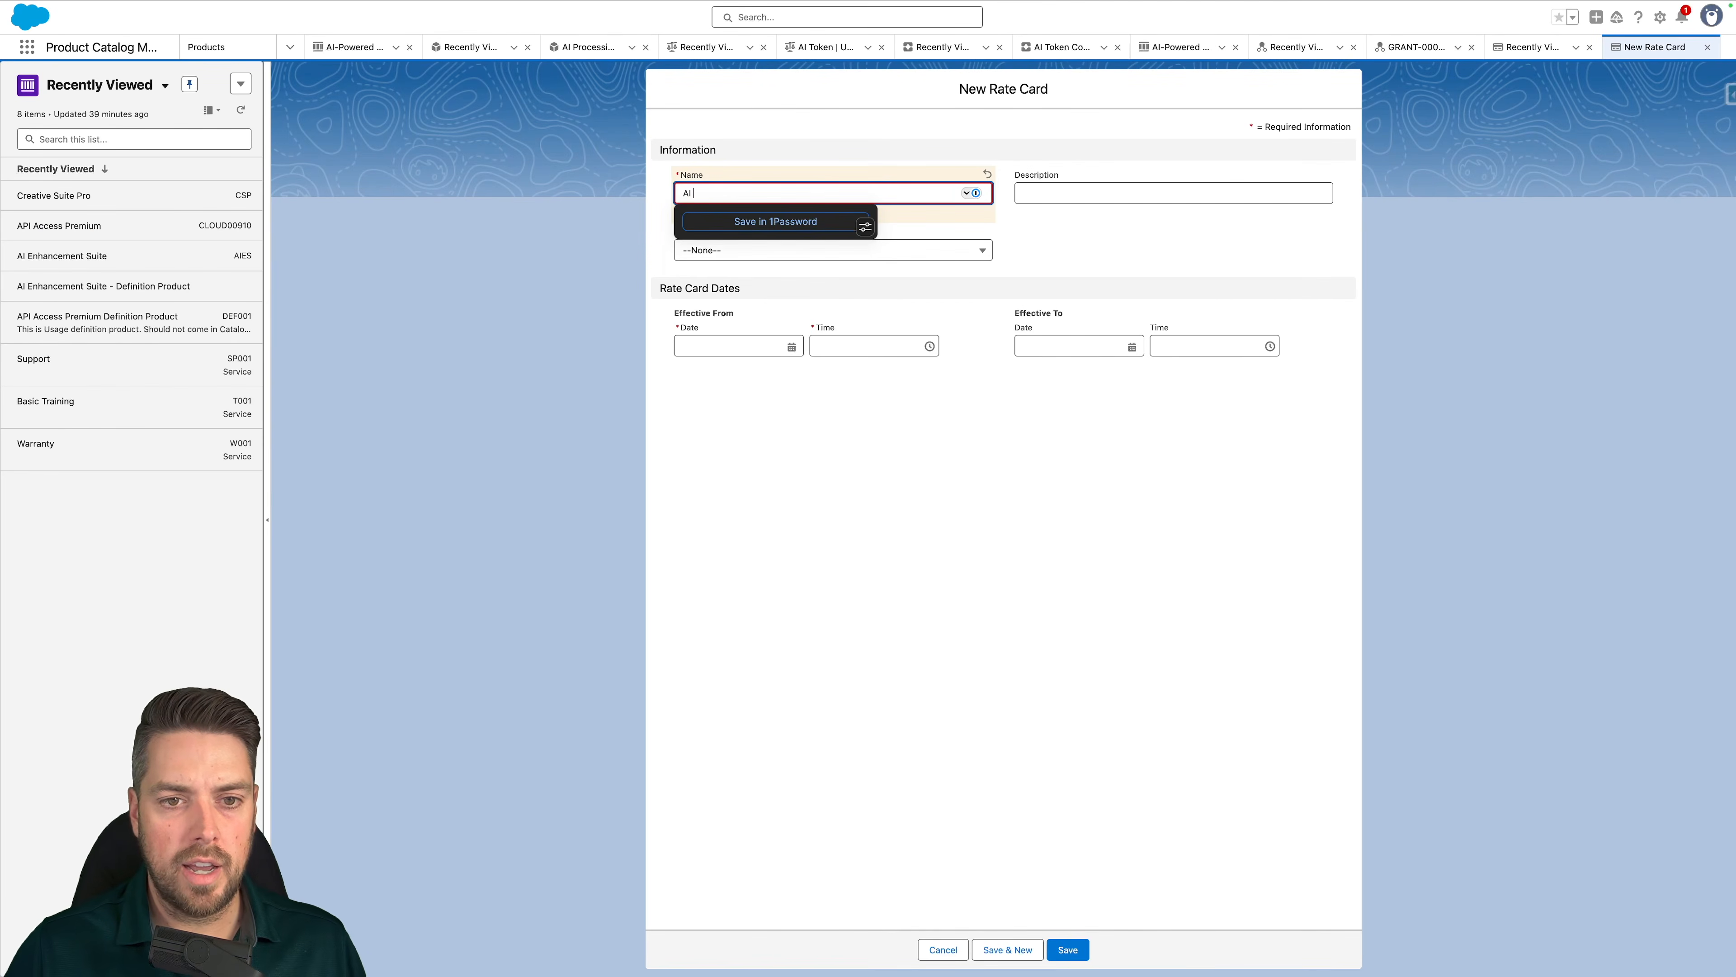
pyautogui.write('Token Base Ra')
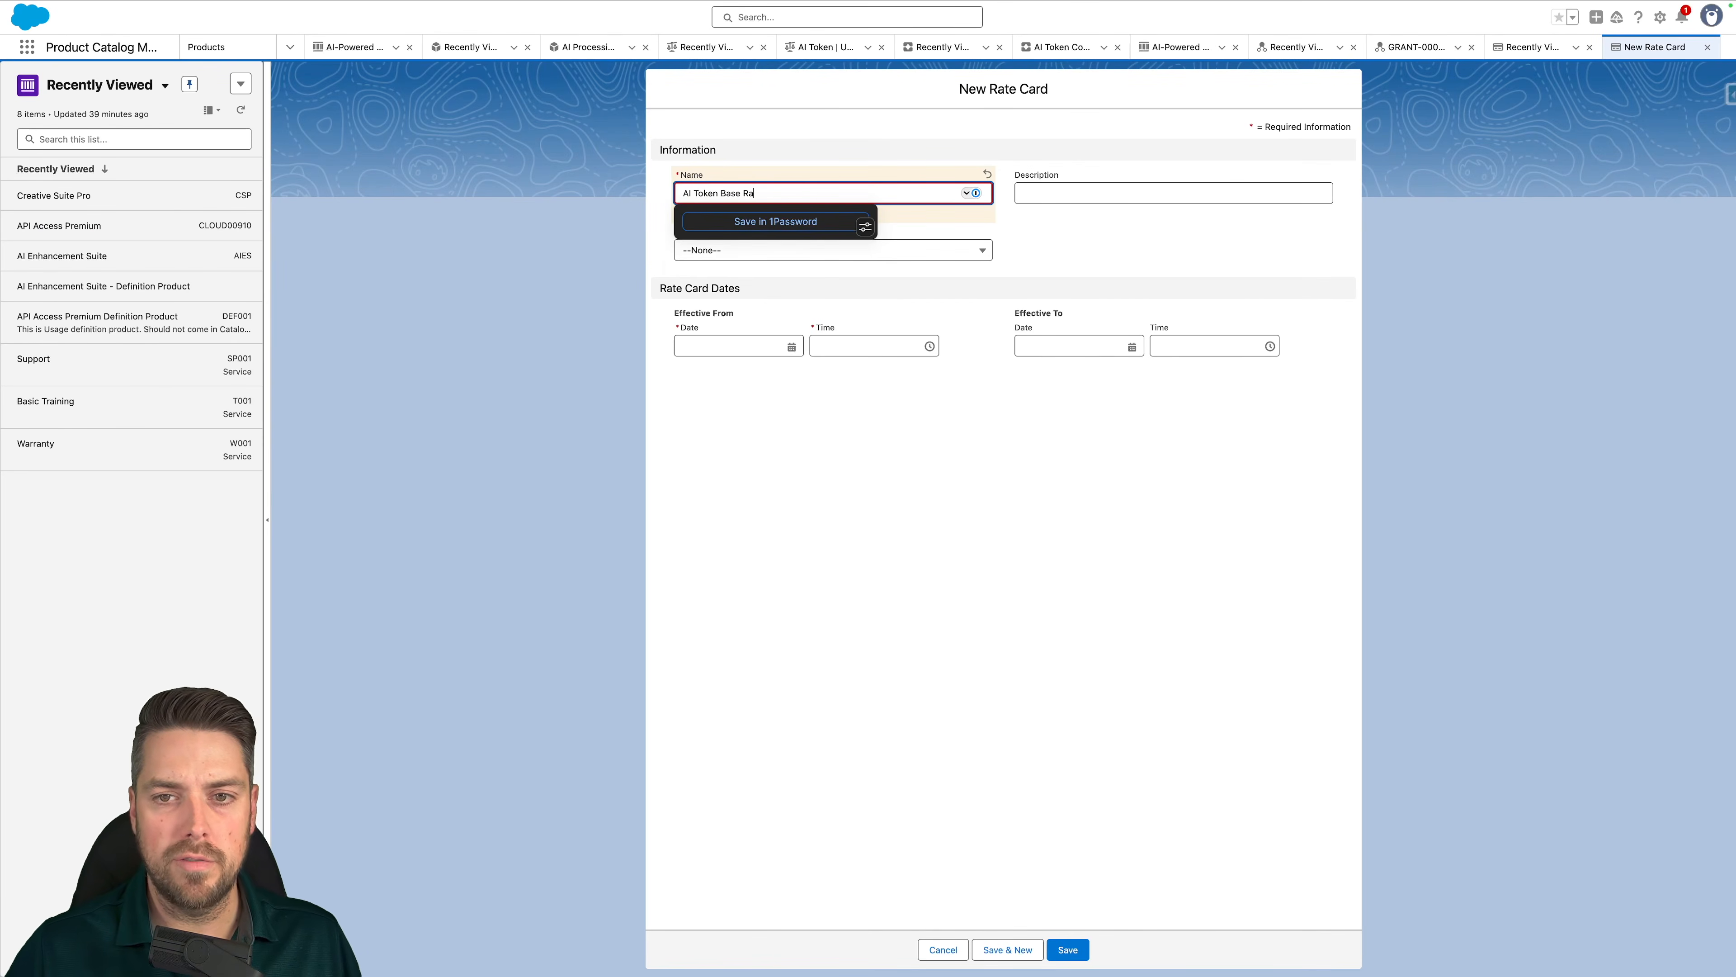
pyautogui.press('Tab')
pyautogui.click(723, 239)
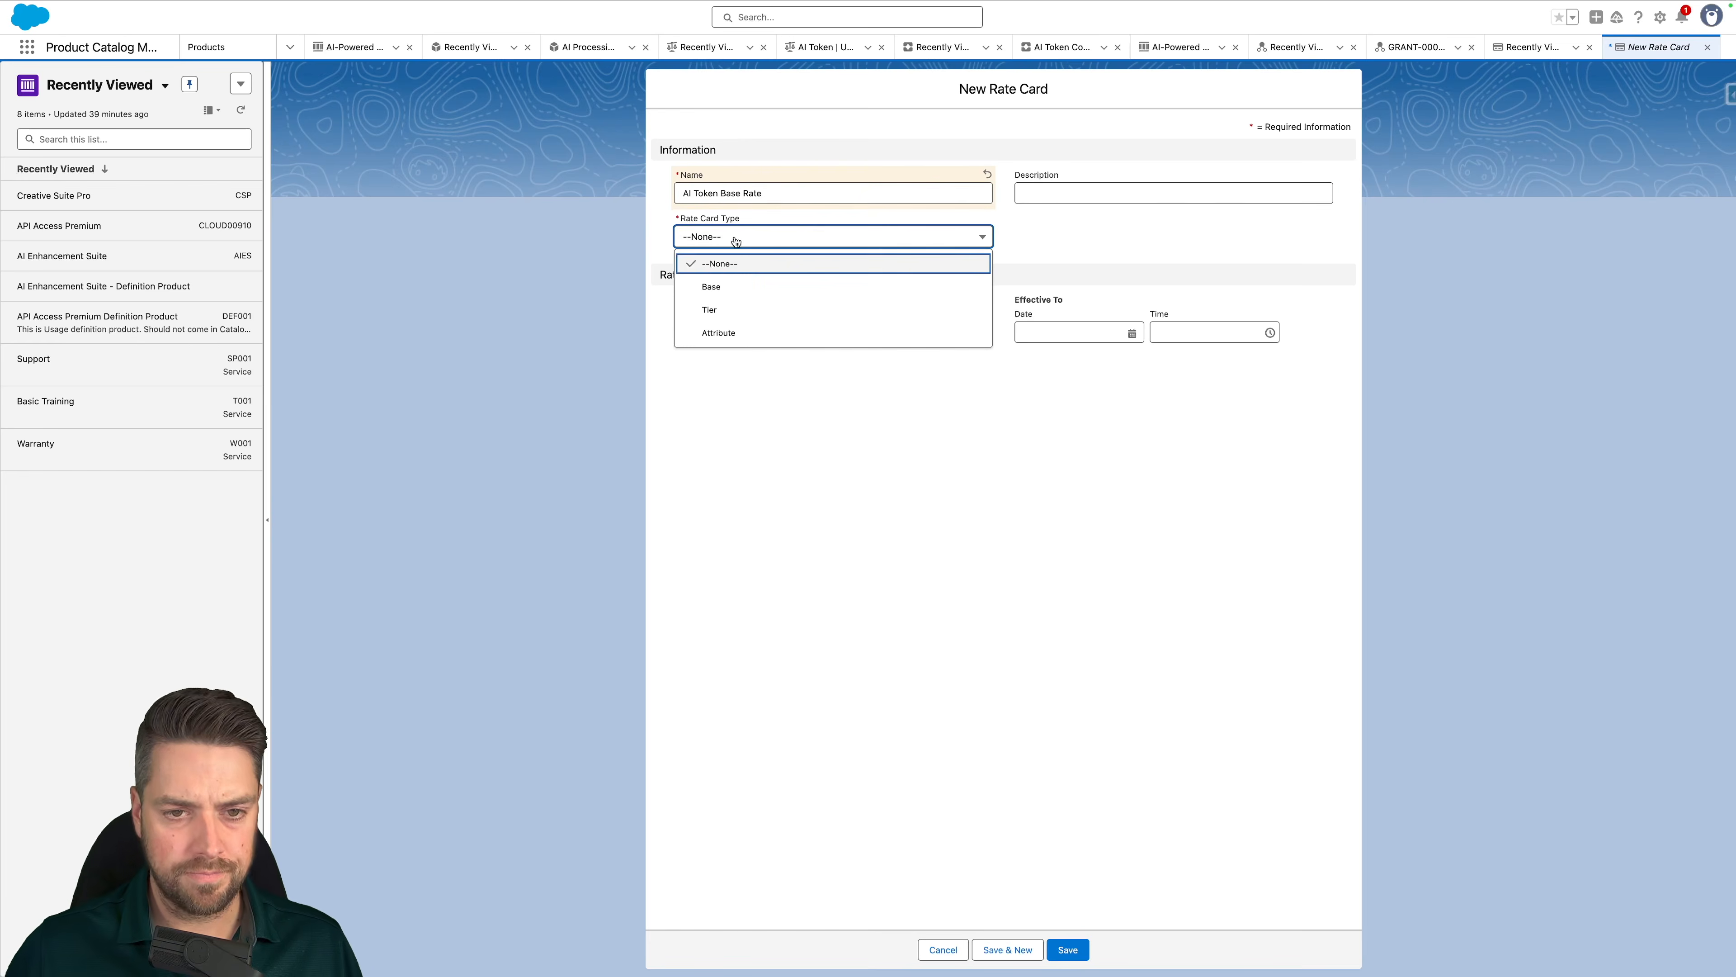
pyautogui.click(730, 287)
# Set the rate card's effective-from date to 2025-01-01 and save it
pyautogui.click(693, 341)
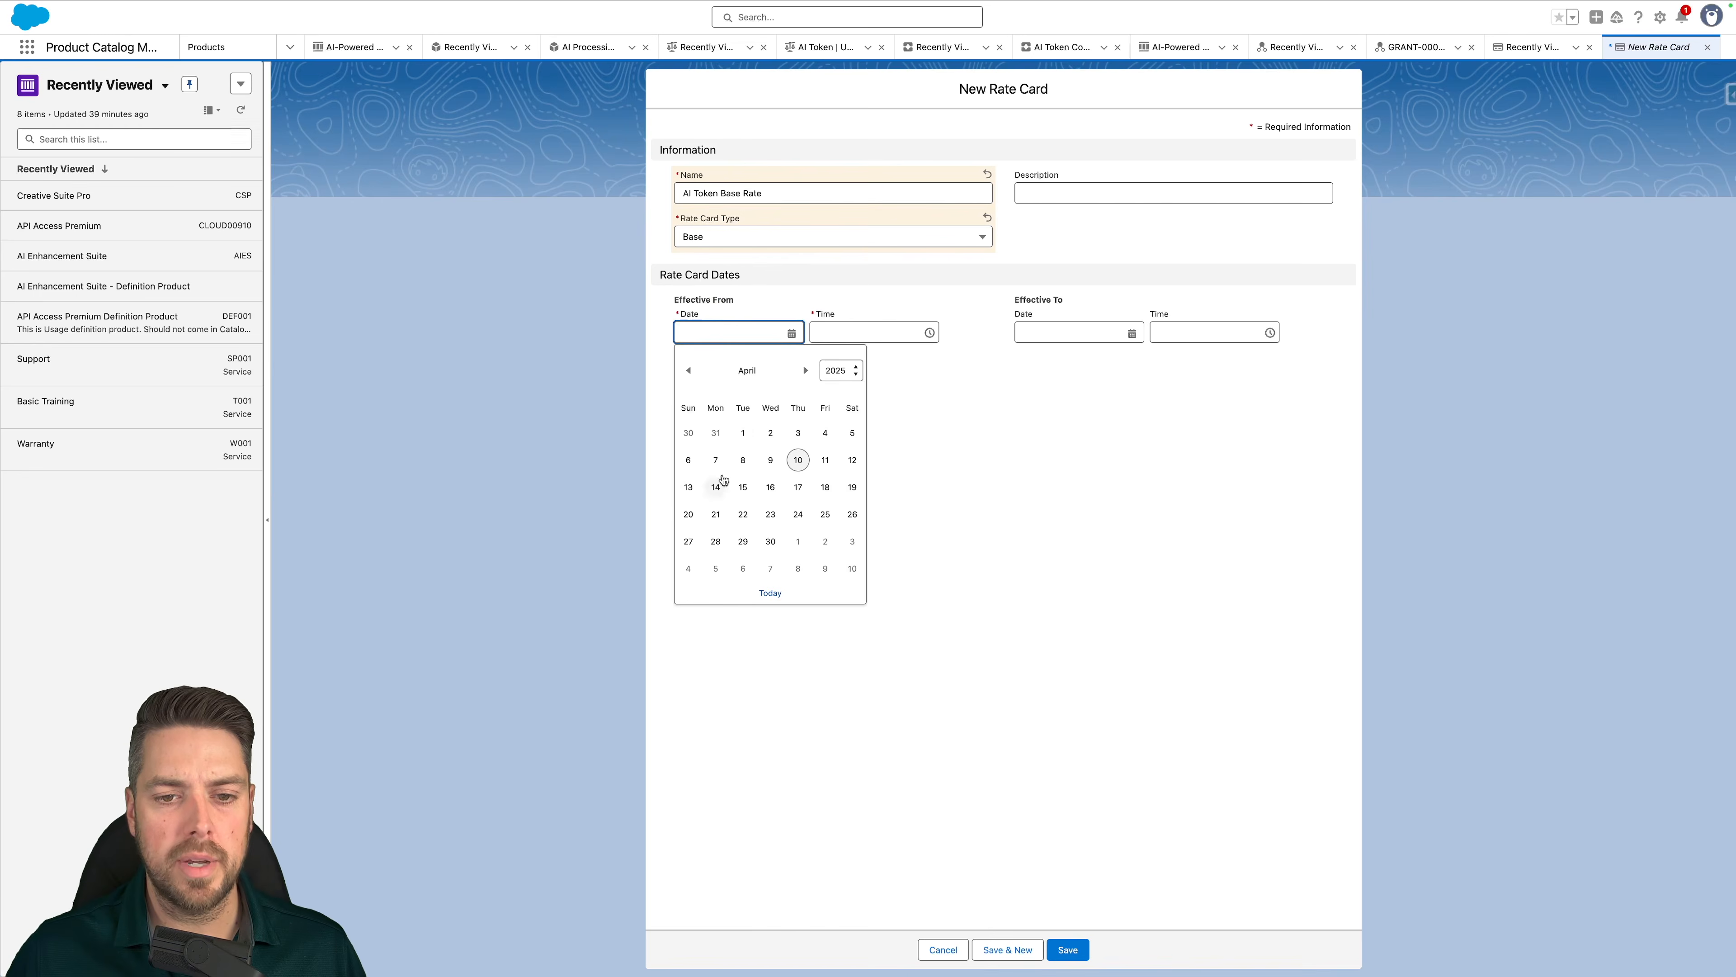
pyautogui.click(687, 371)
pyautogui.click(687, 372)
pyautogui.click(687, 371)
pyautogui.click(771, 433)
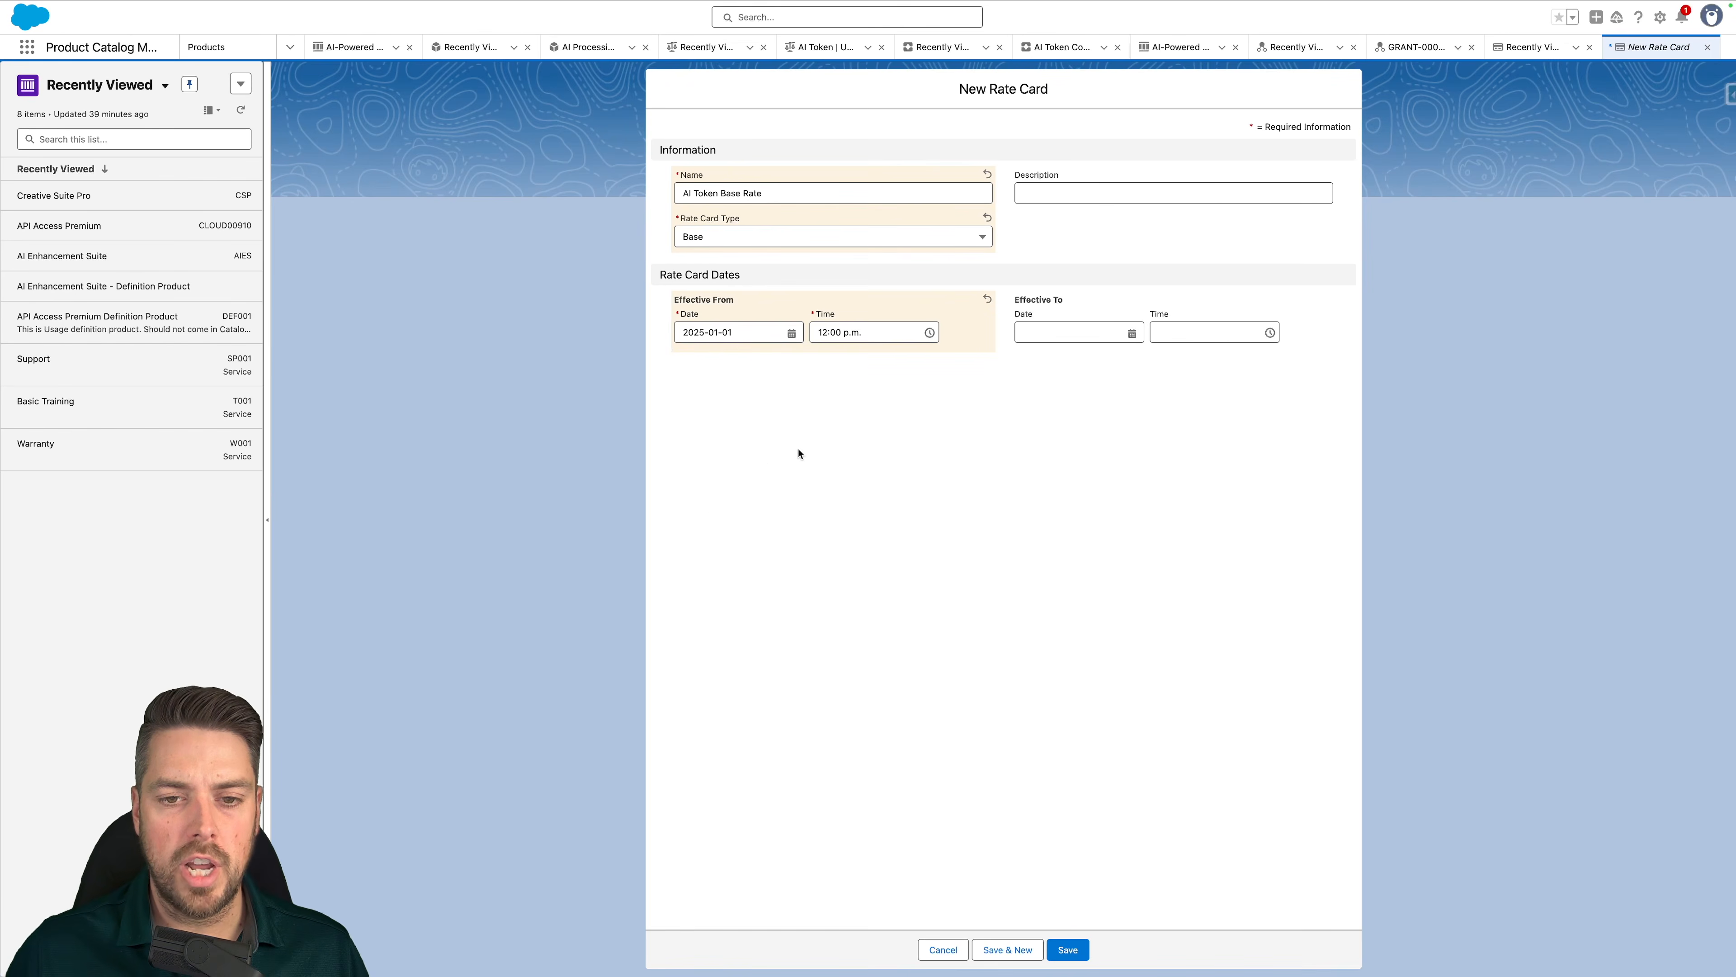
pyautogui.click(1068, 954)
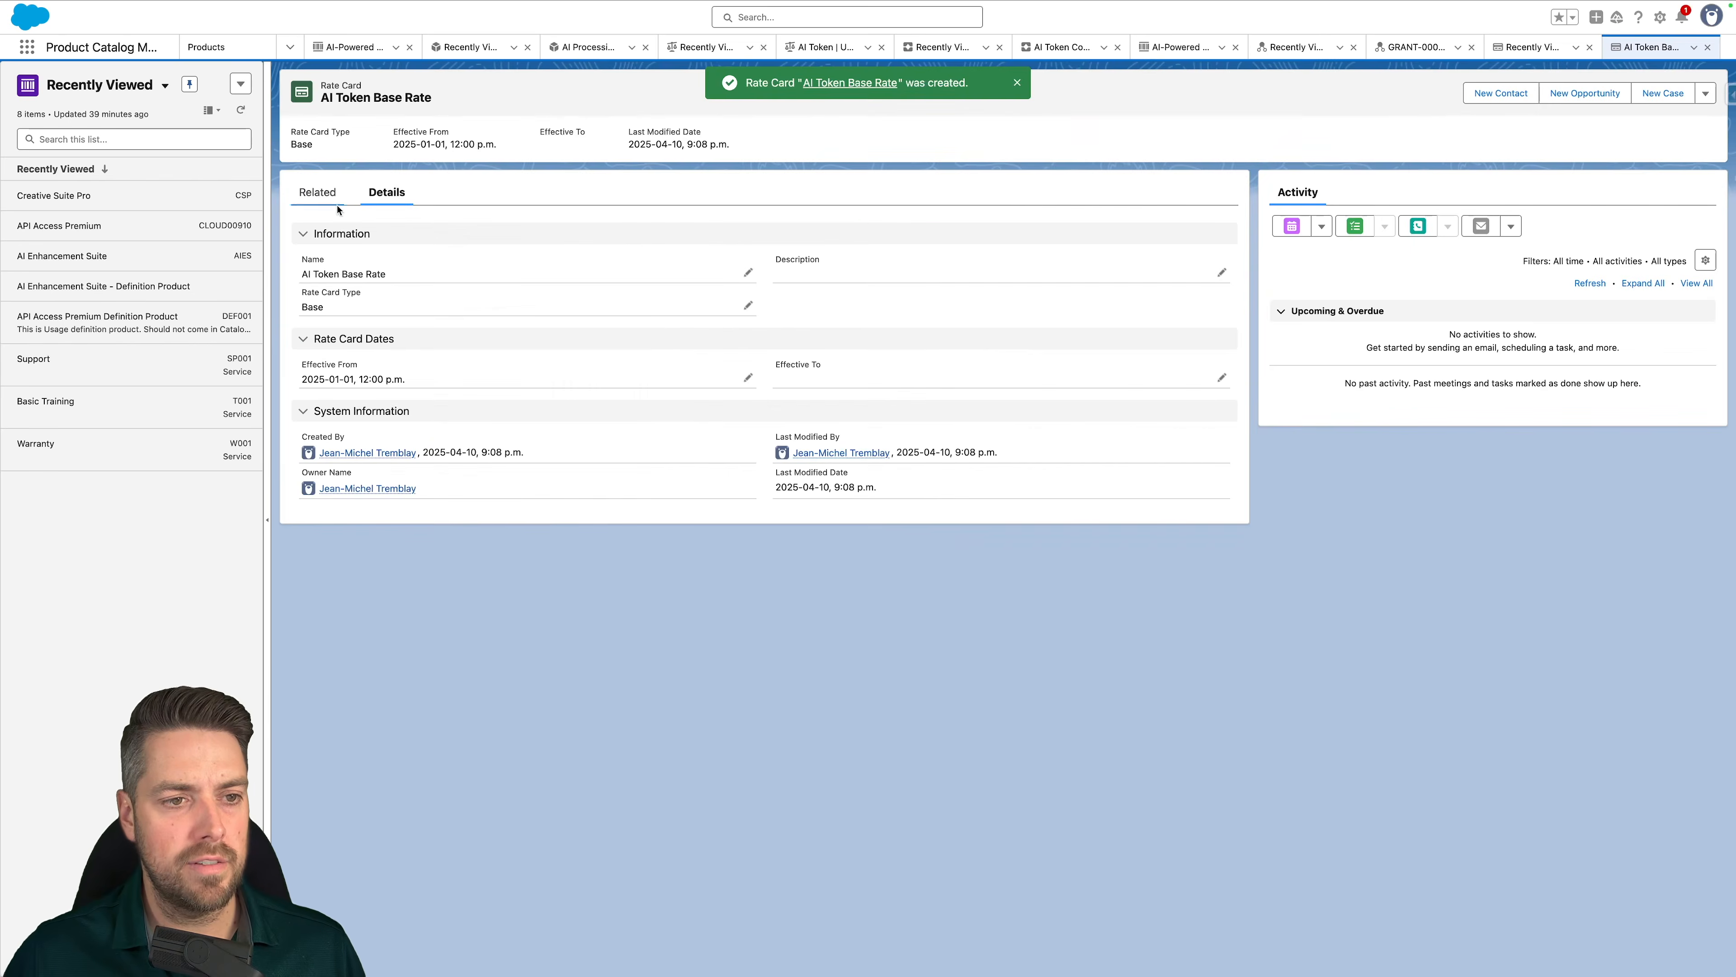
# Start a rate card entry under AI Token Base Rate with AI Token Consumption as usage resource and AI-Powered Design Hub as product
pyautogui.click(319, 192)
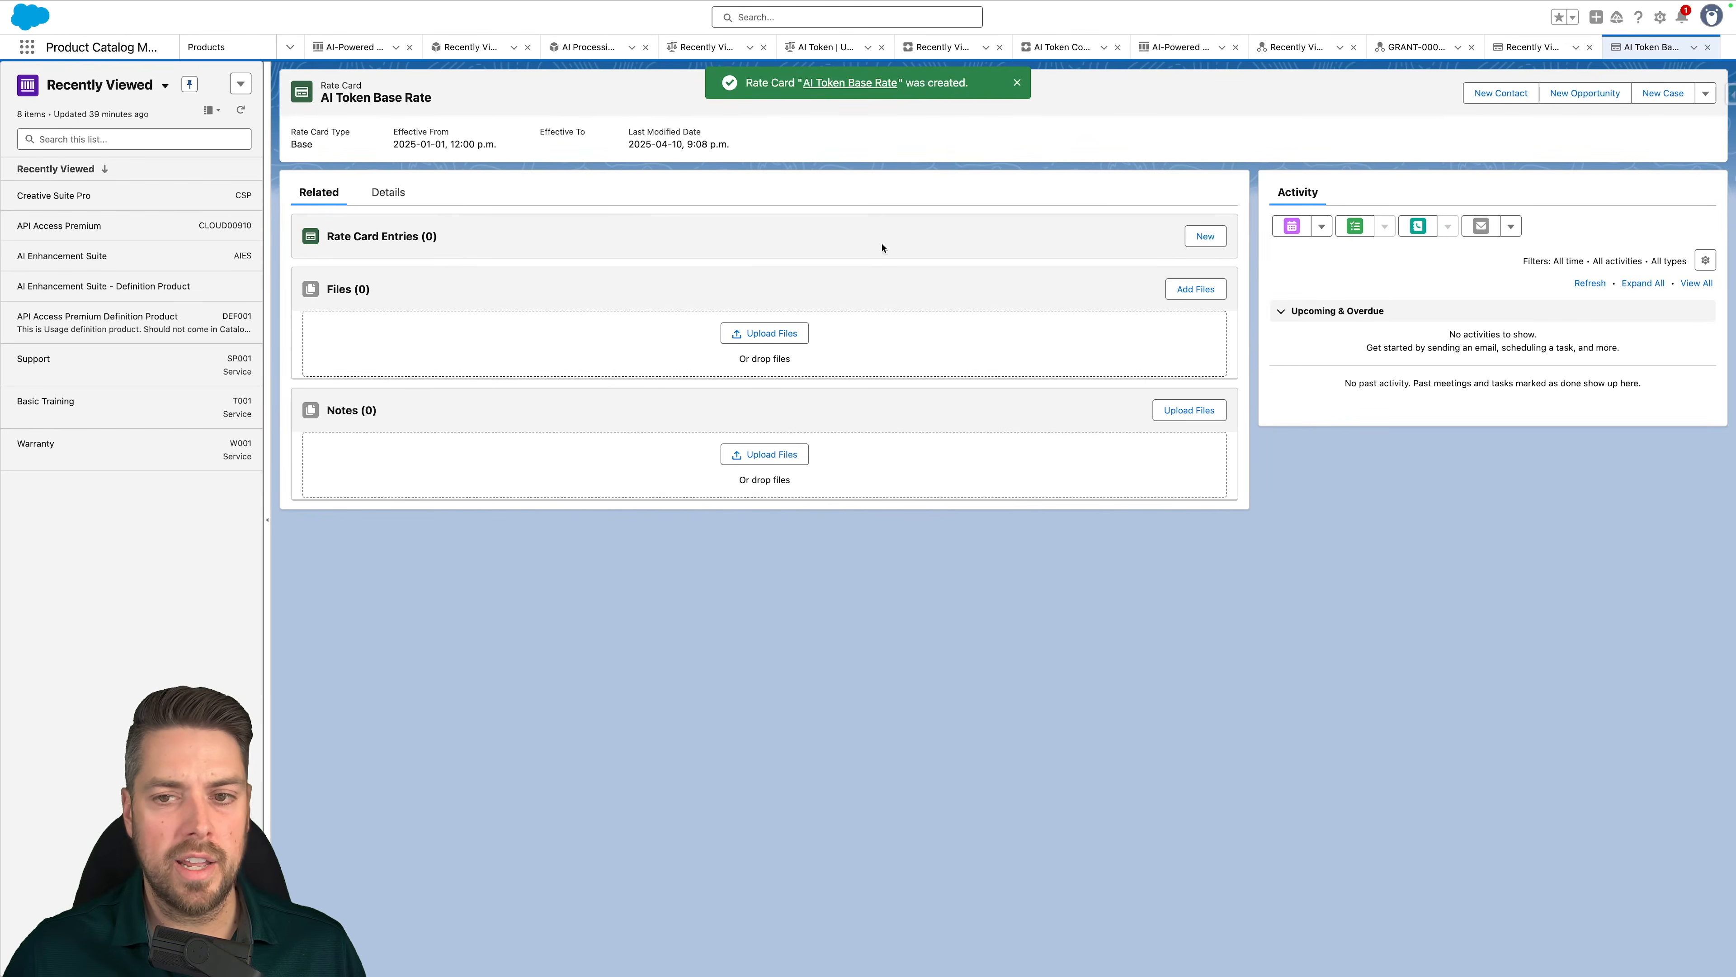
pyautogui.click(1205, 236)
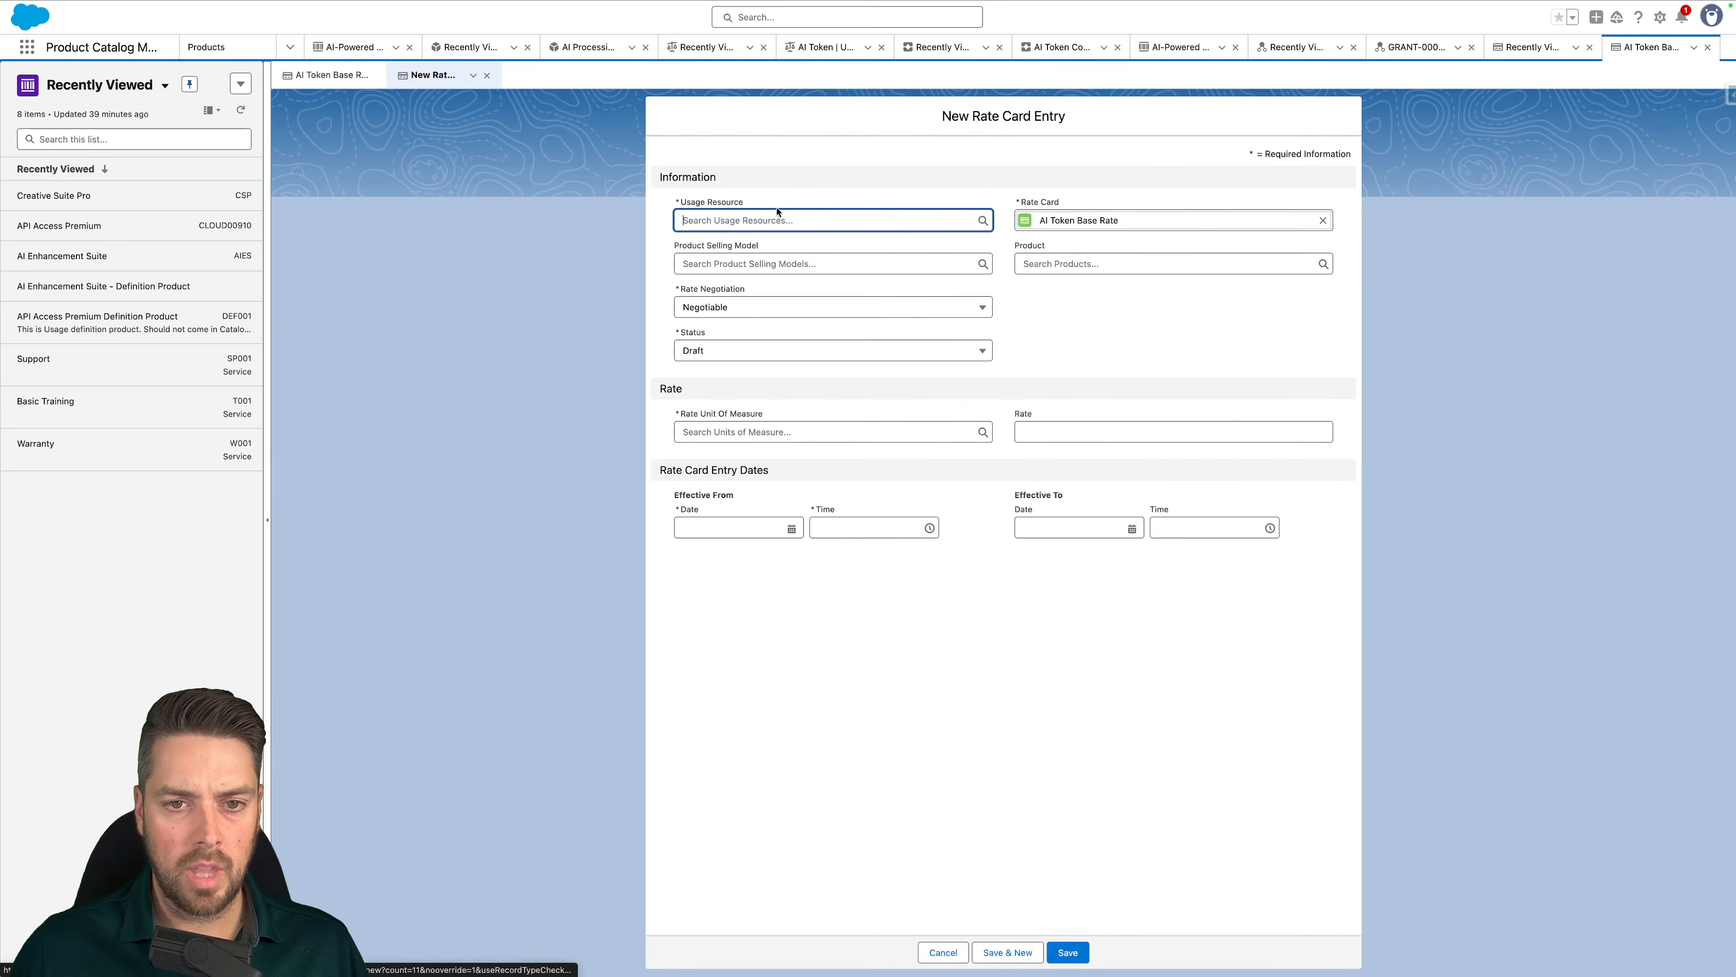
pyautogui.click(763, 216)
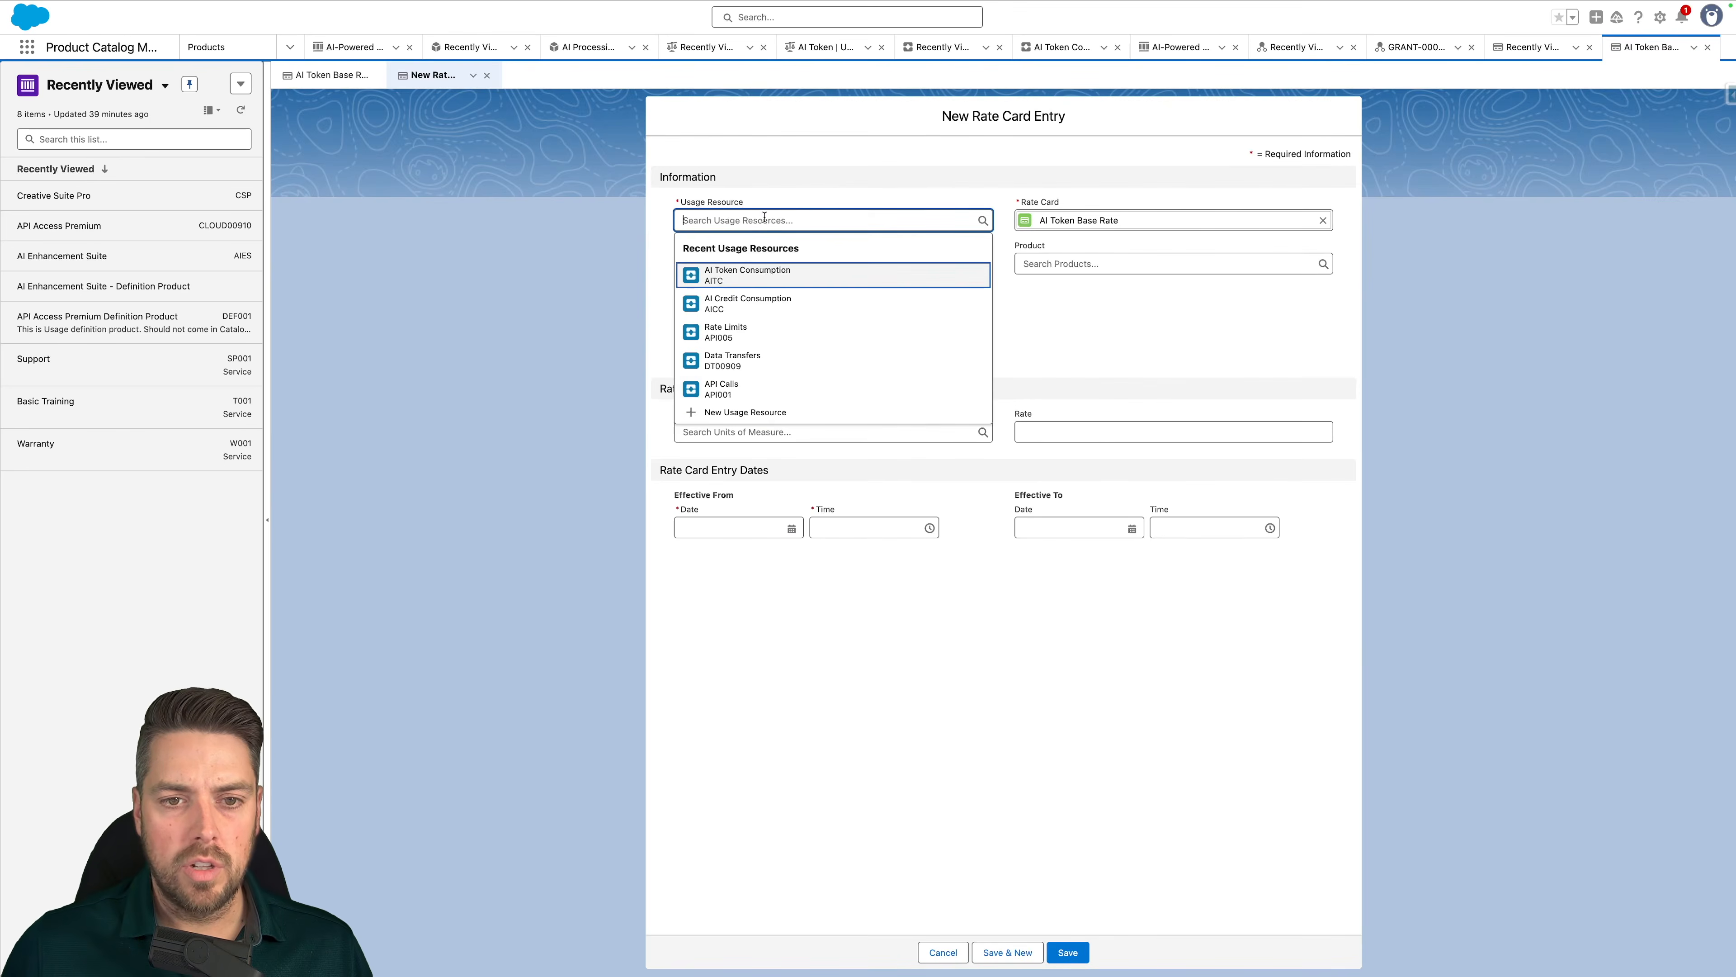
pyautogui.click(723, 279)
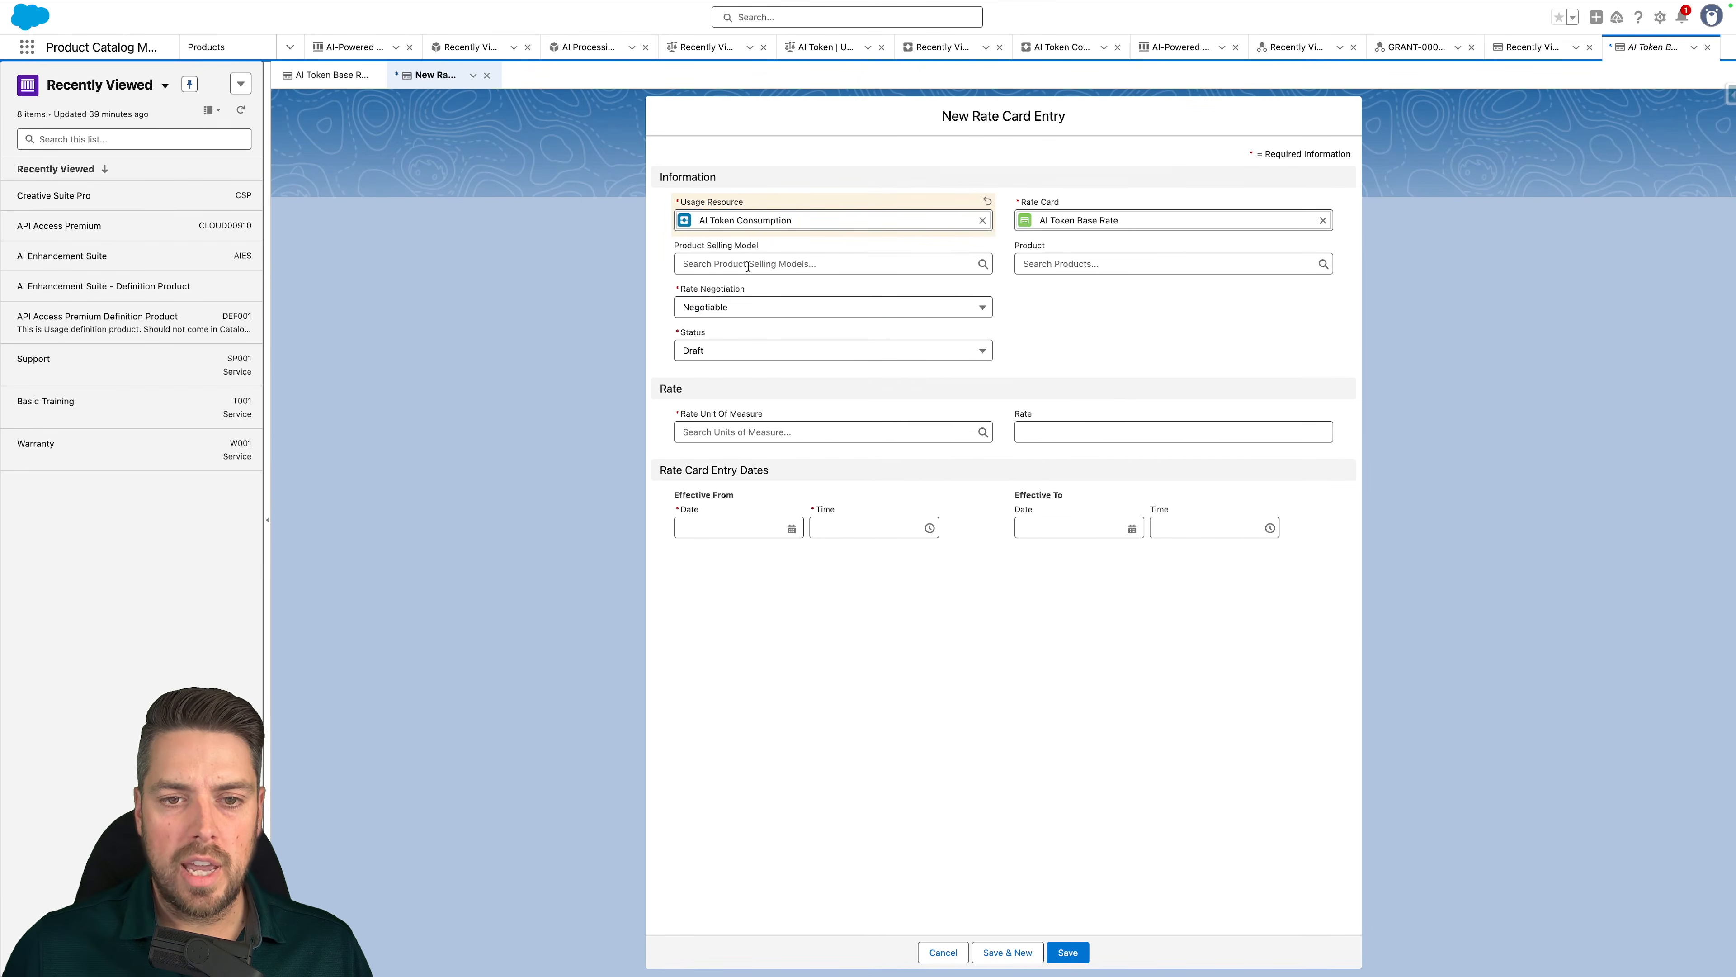
pyautogui.click(1084, 264)
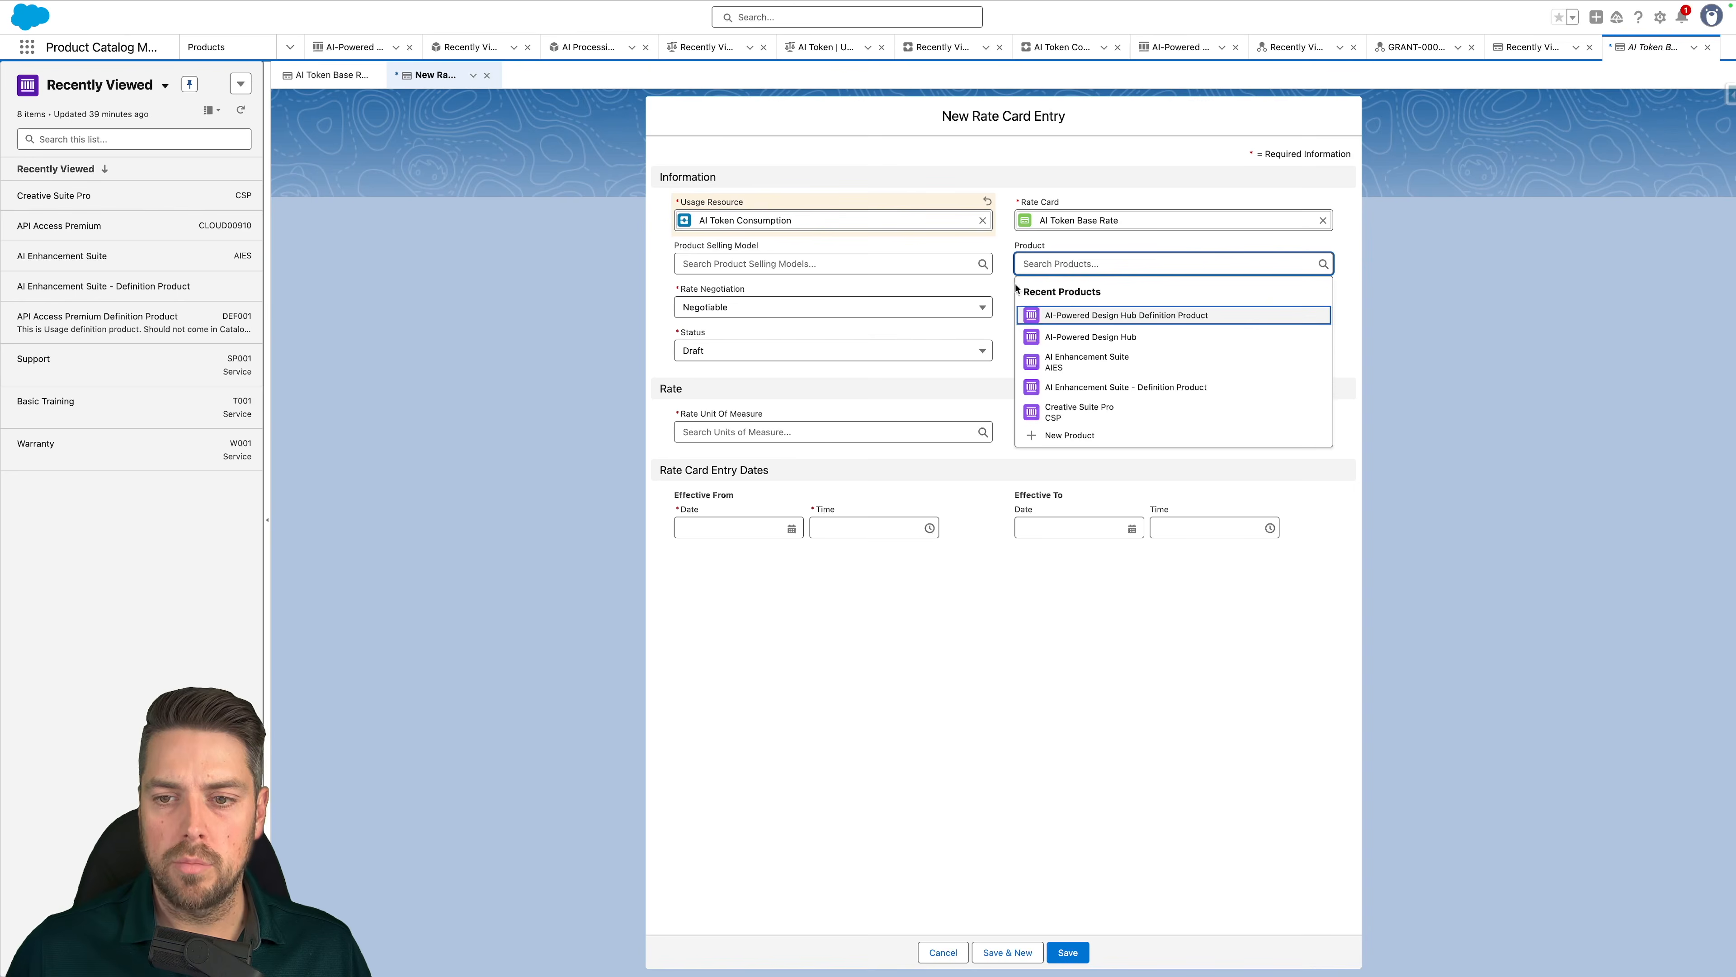
pyautogui.click(1117, 338)
# Set the entry's product selling model to Term Based - Monthly and its rate negotiation to Negotiable
pyautogui.click(751, 264)
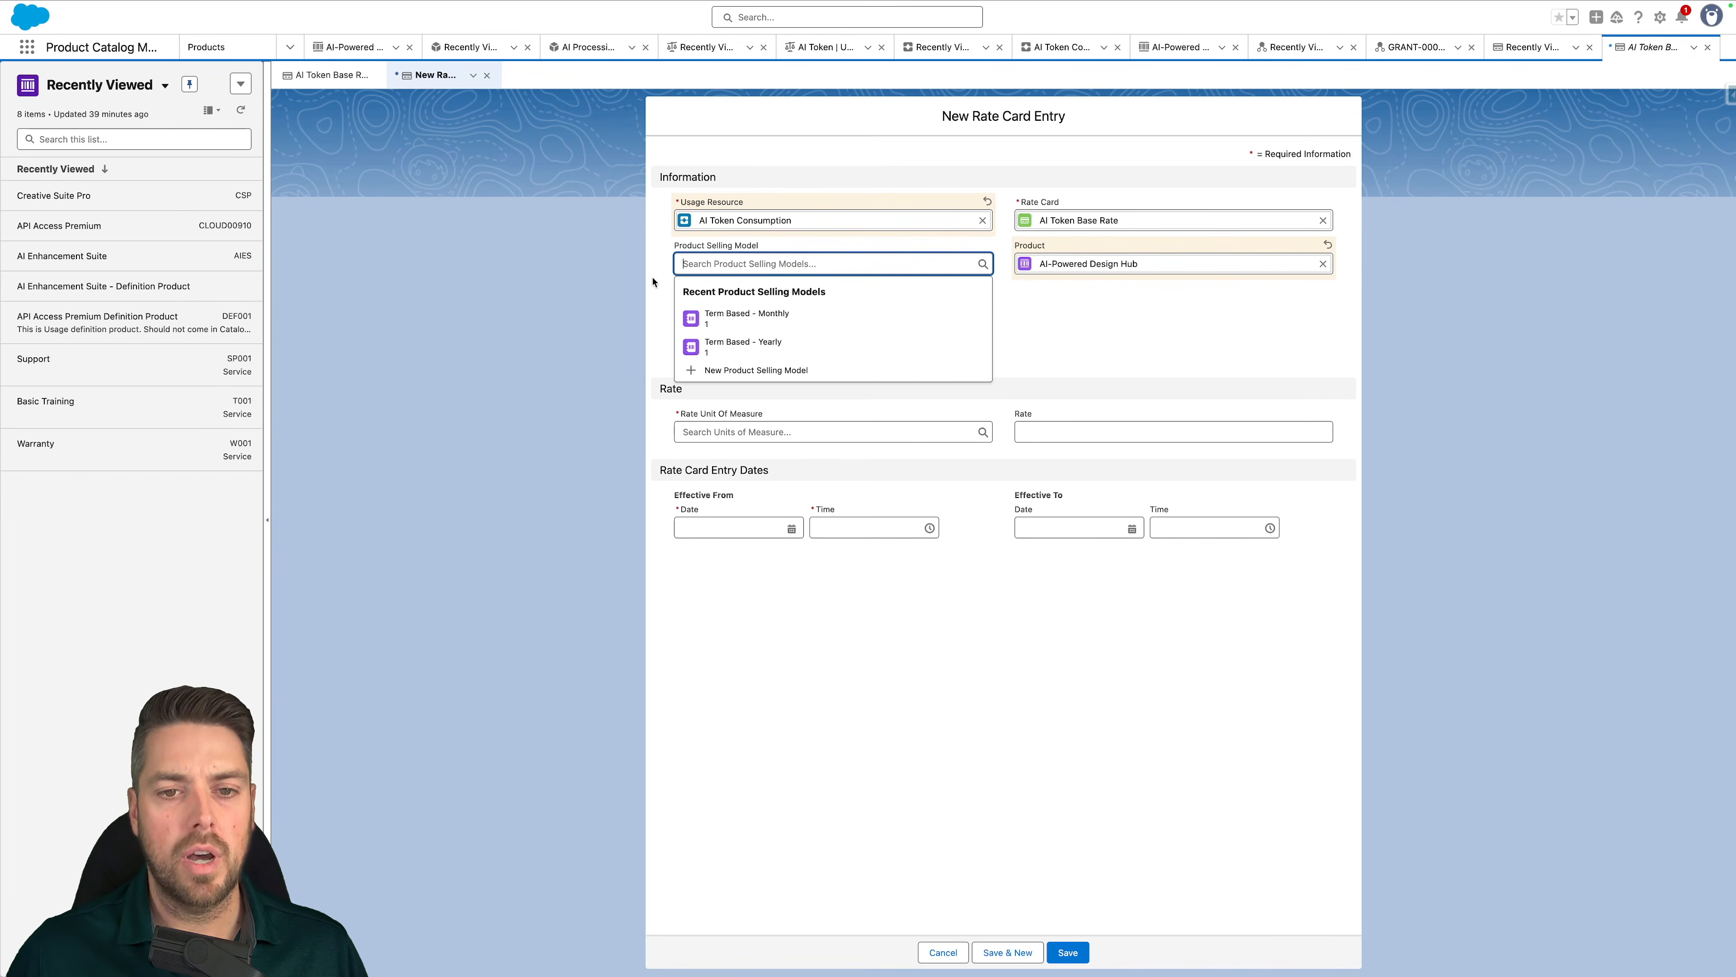
pyautogui.click(730, 326)
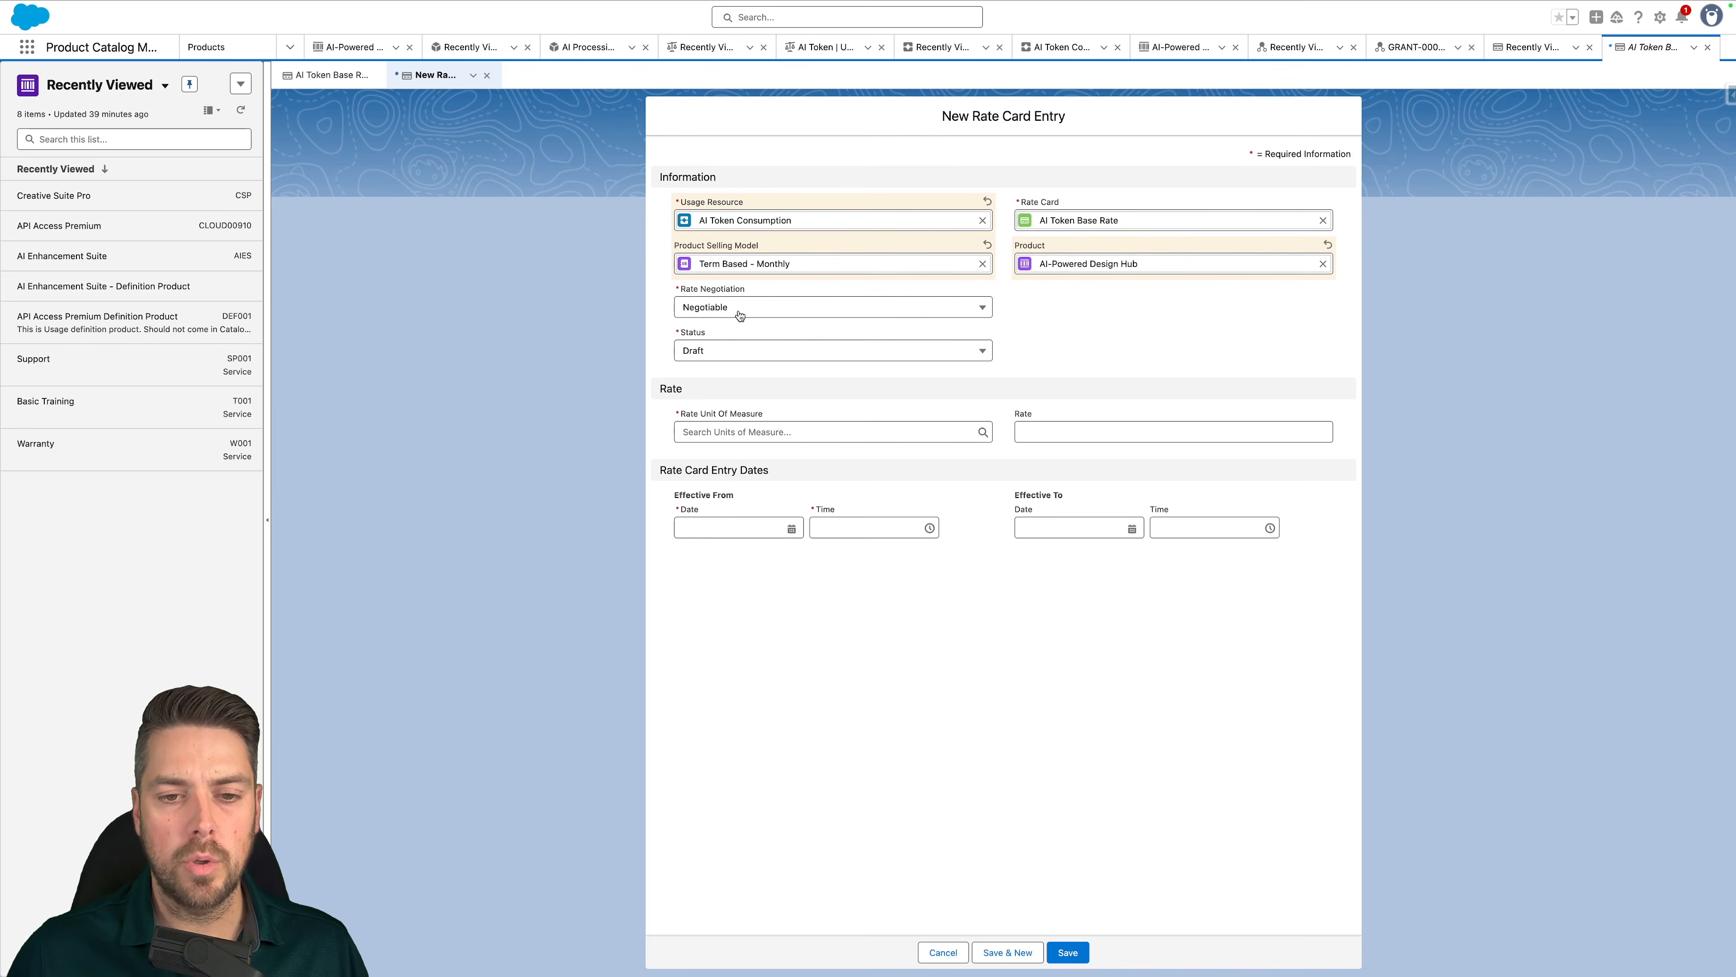
pyautogui.click(738, 313)
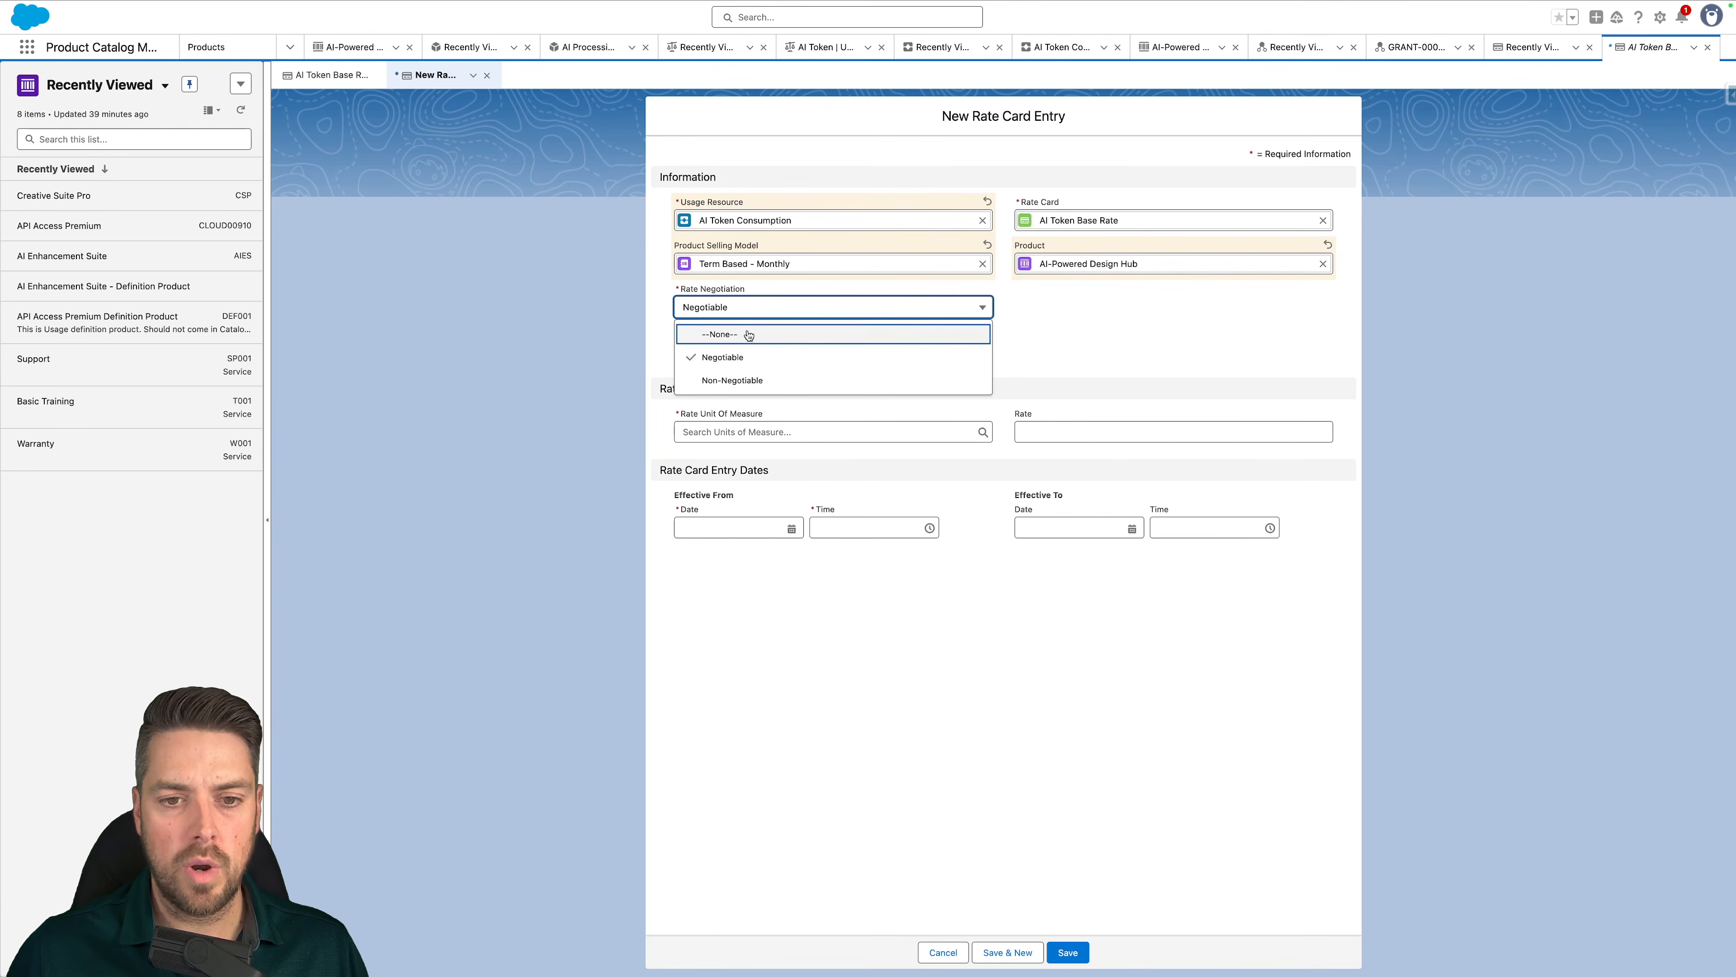
pyautogui.click(737, 359)
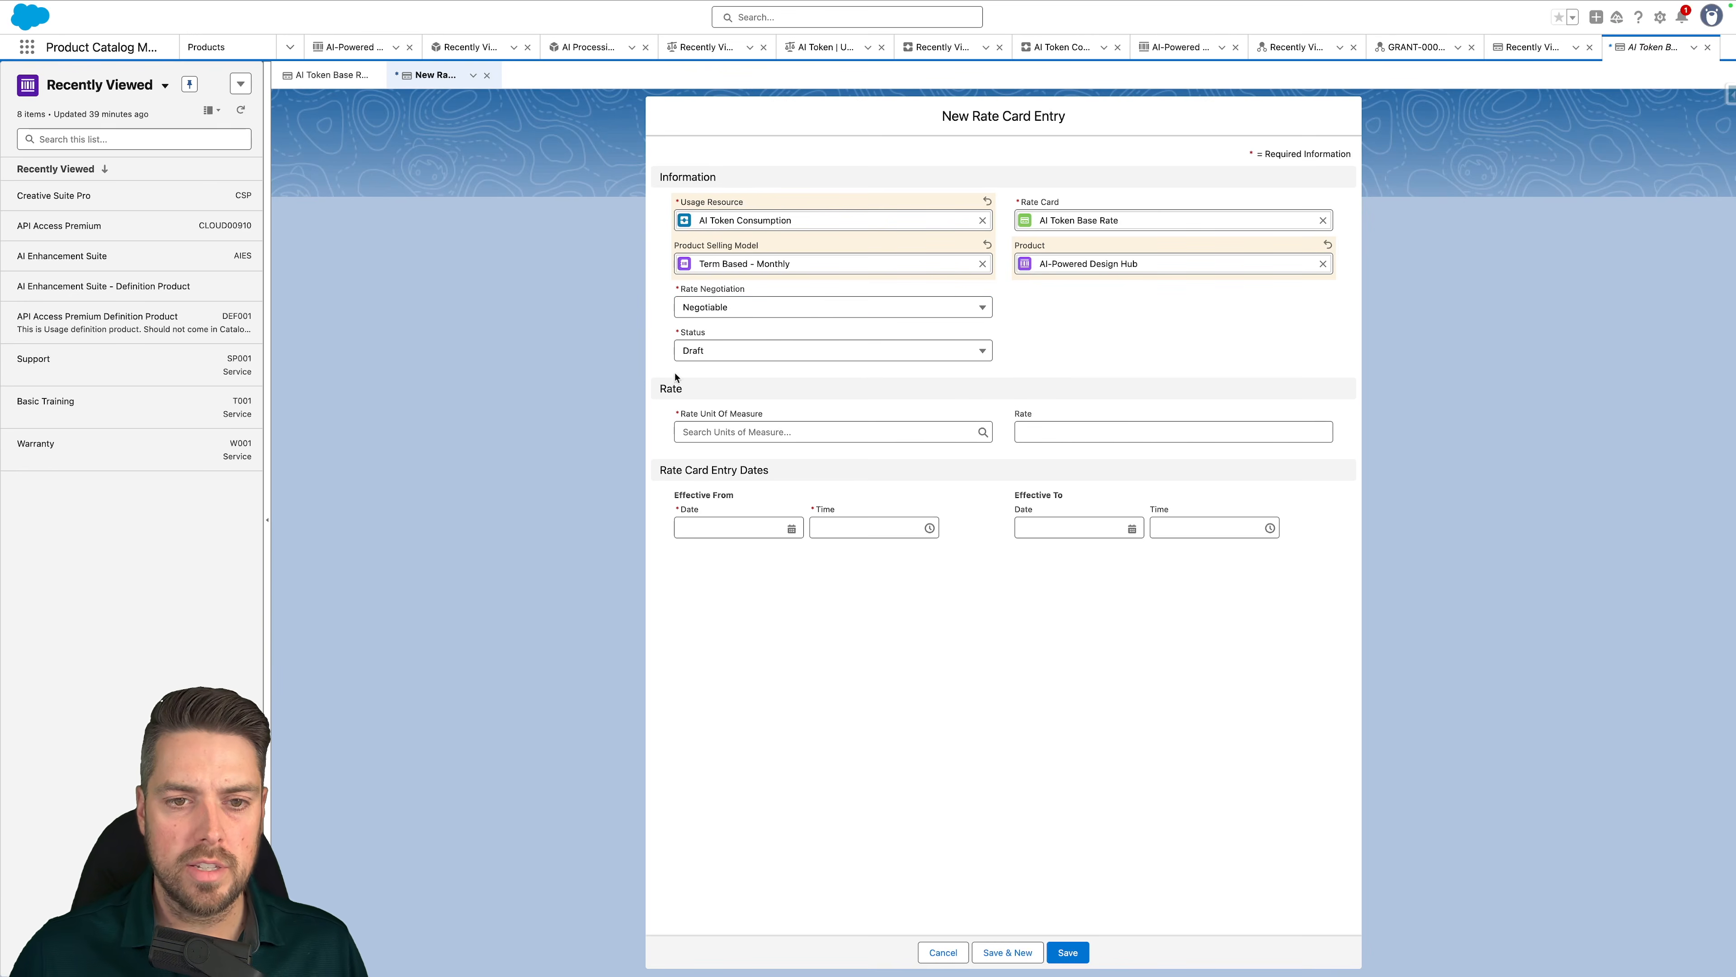
# Set the entry's rate unit of measure to USD and its rate to 0.1
pyautogui.click(741, 433)
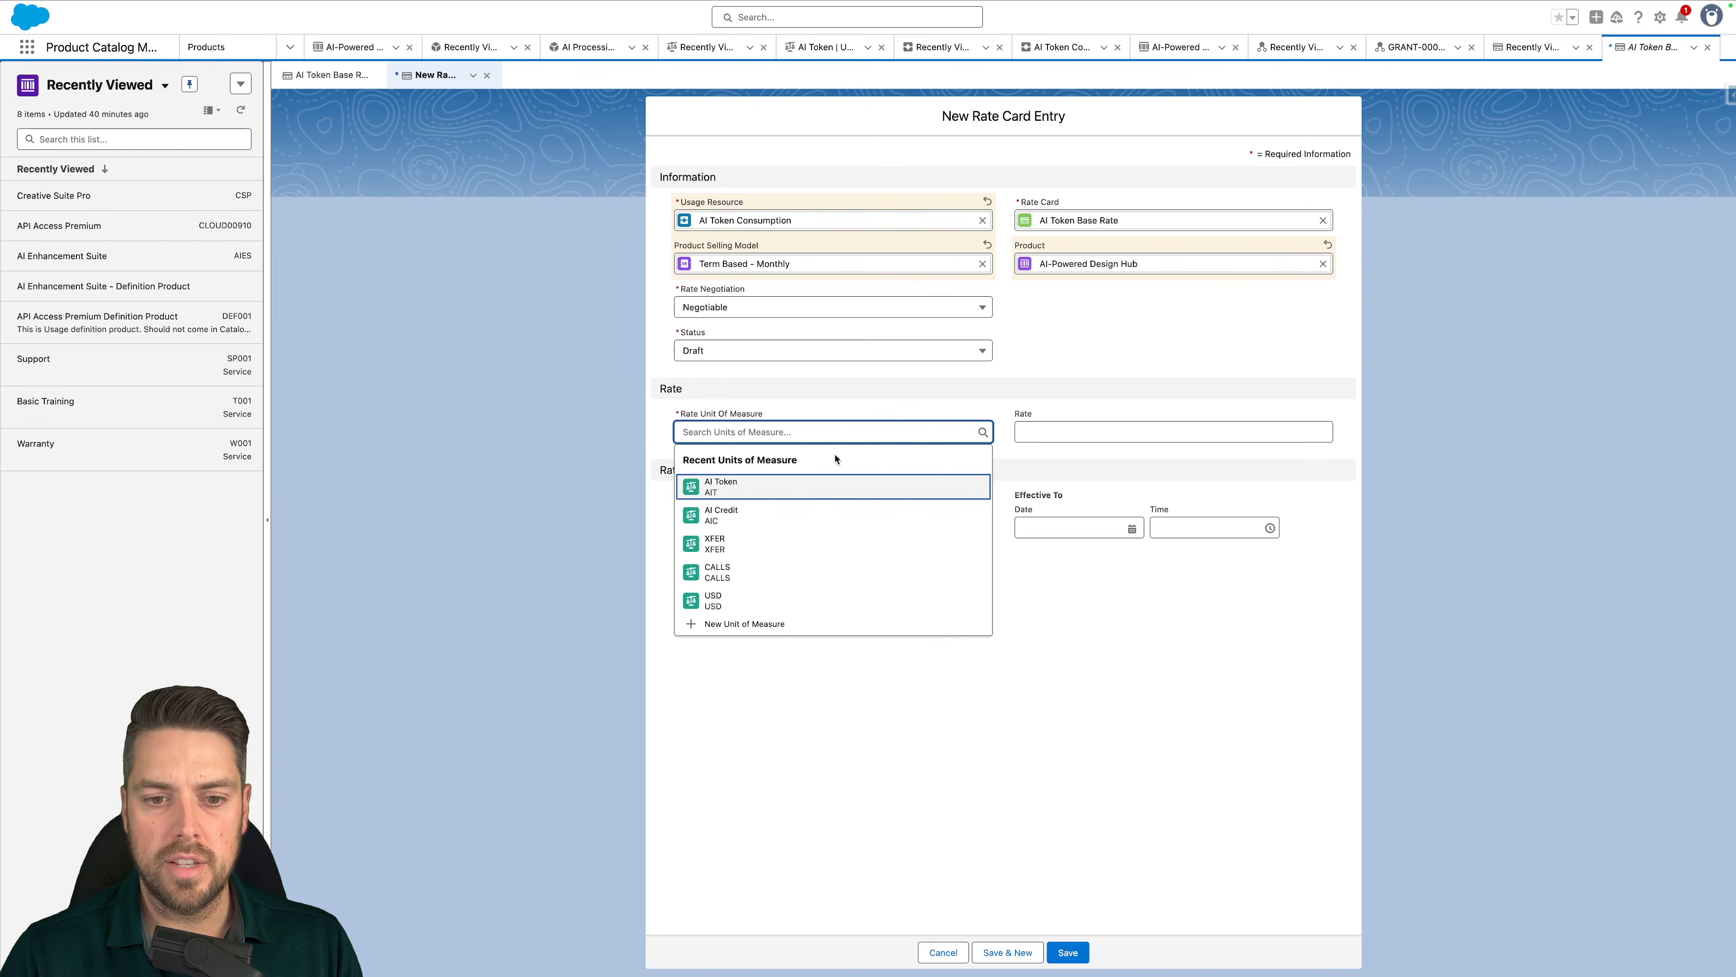
pyautogui.write('usd')
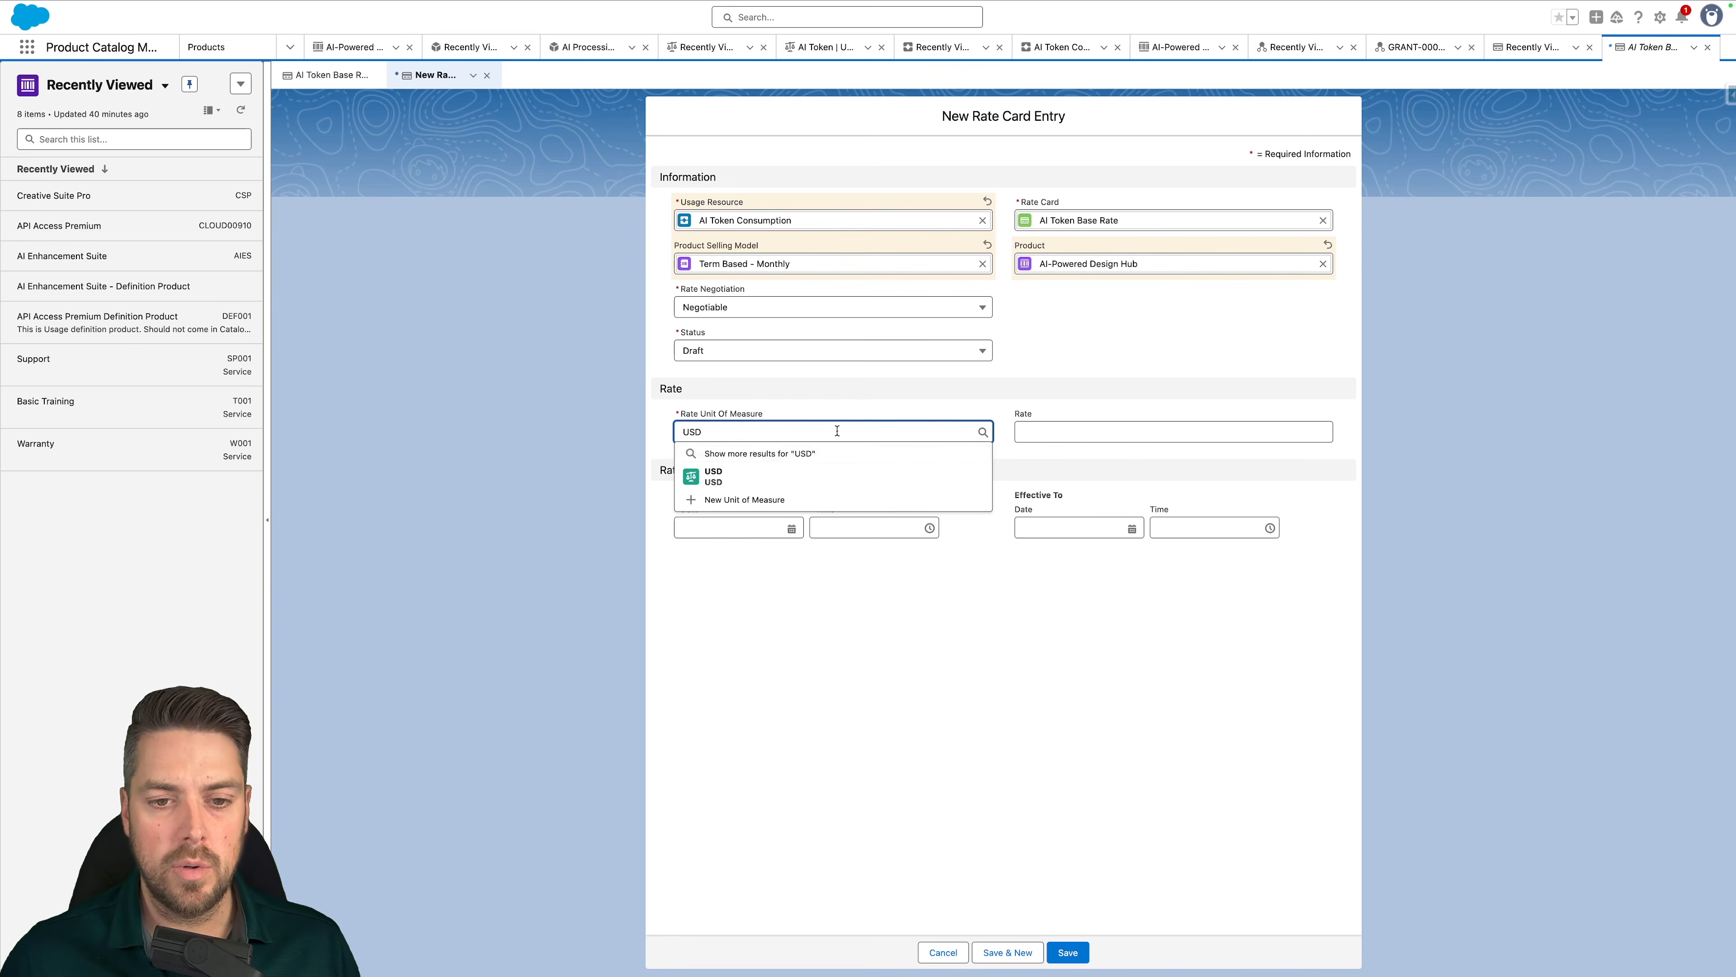
pyautogui.click(797, 478)
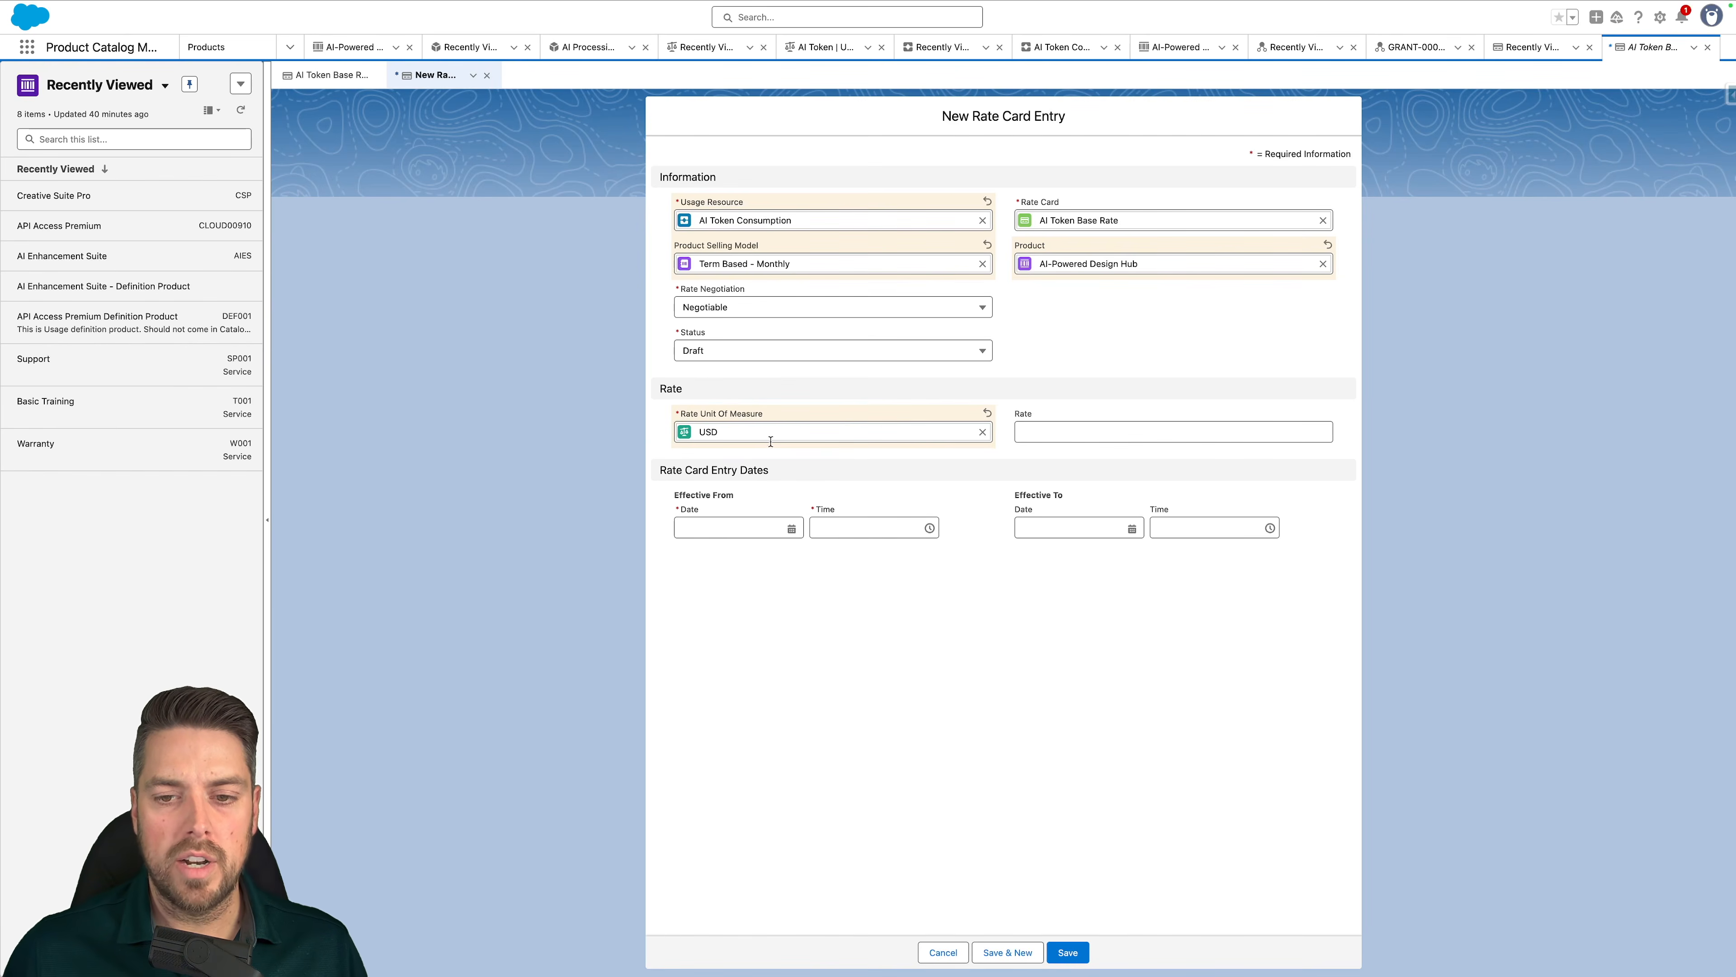
pyautogui.click(1074, 433)
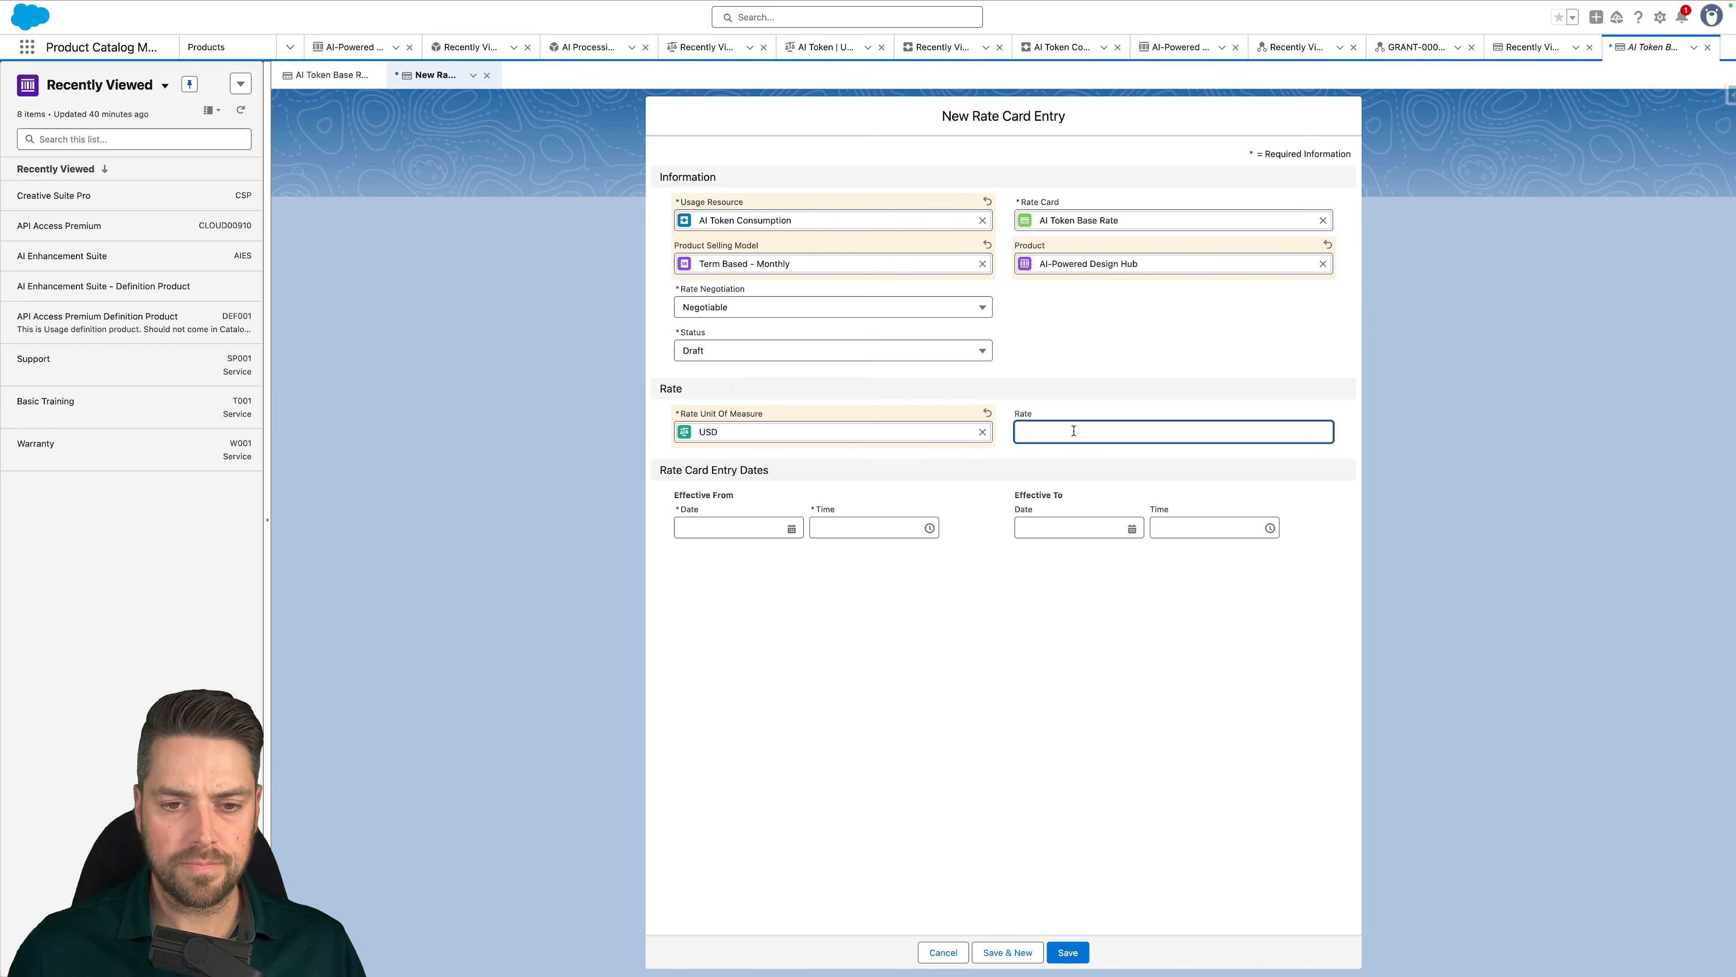
pyautogui.write('0.1')
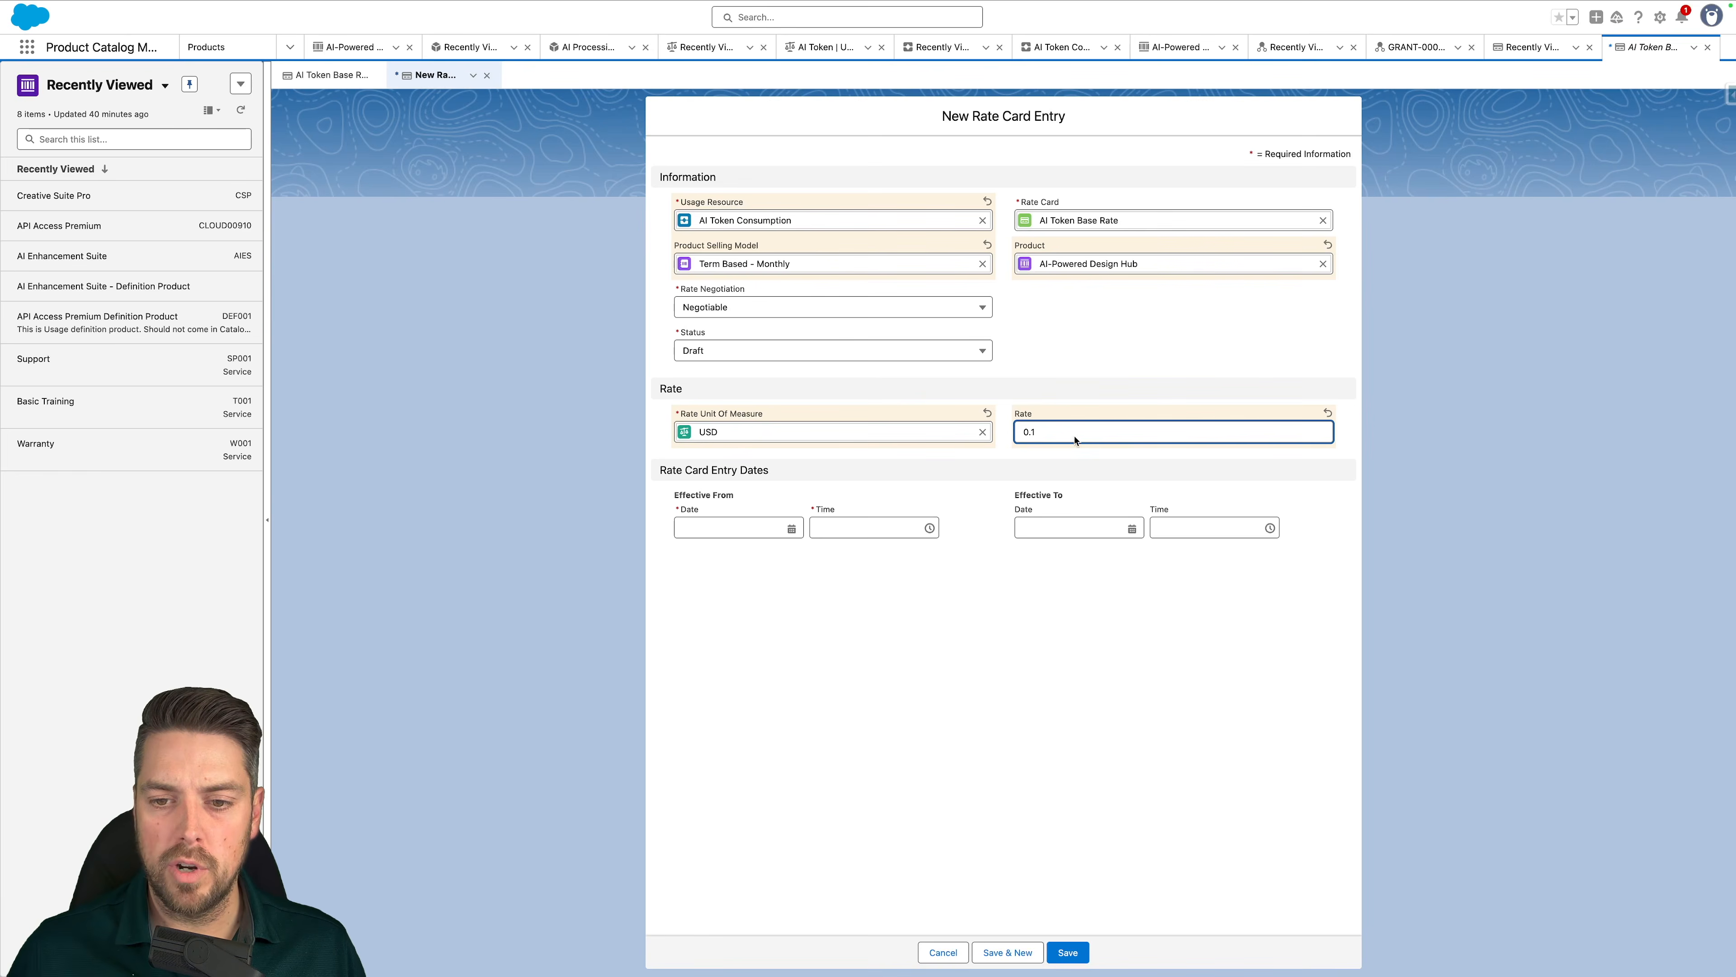
# Set the rate card entry's effective-from date to 2025-01-02
pyautogui.click(716, 530)
pyautogui.click(688, 566)
pyautogui.click(688, 565)
pyautogui.click(688, 566)
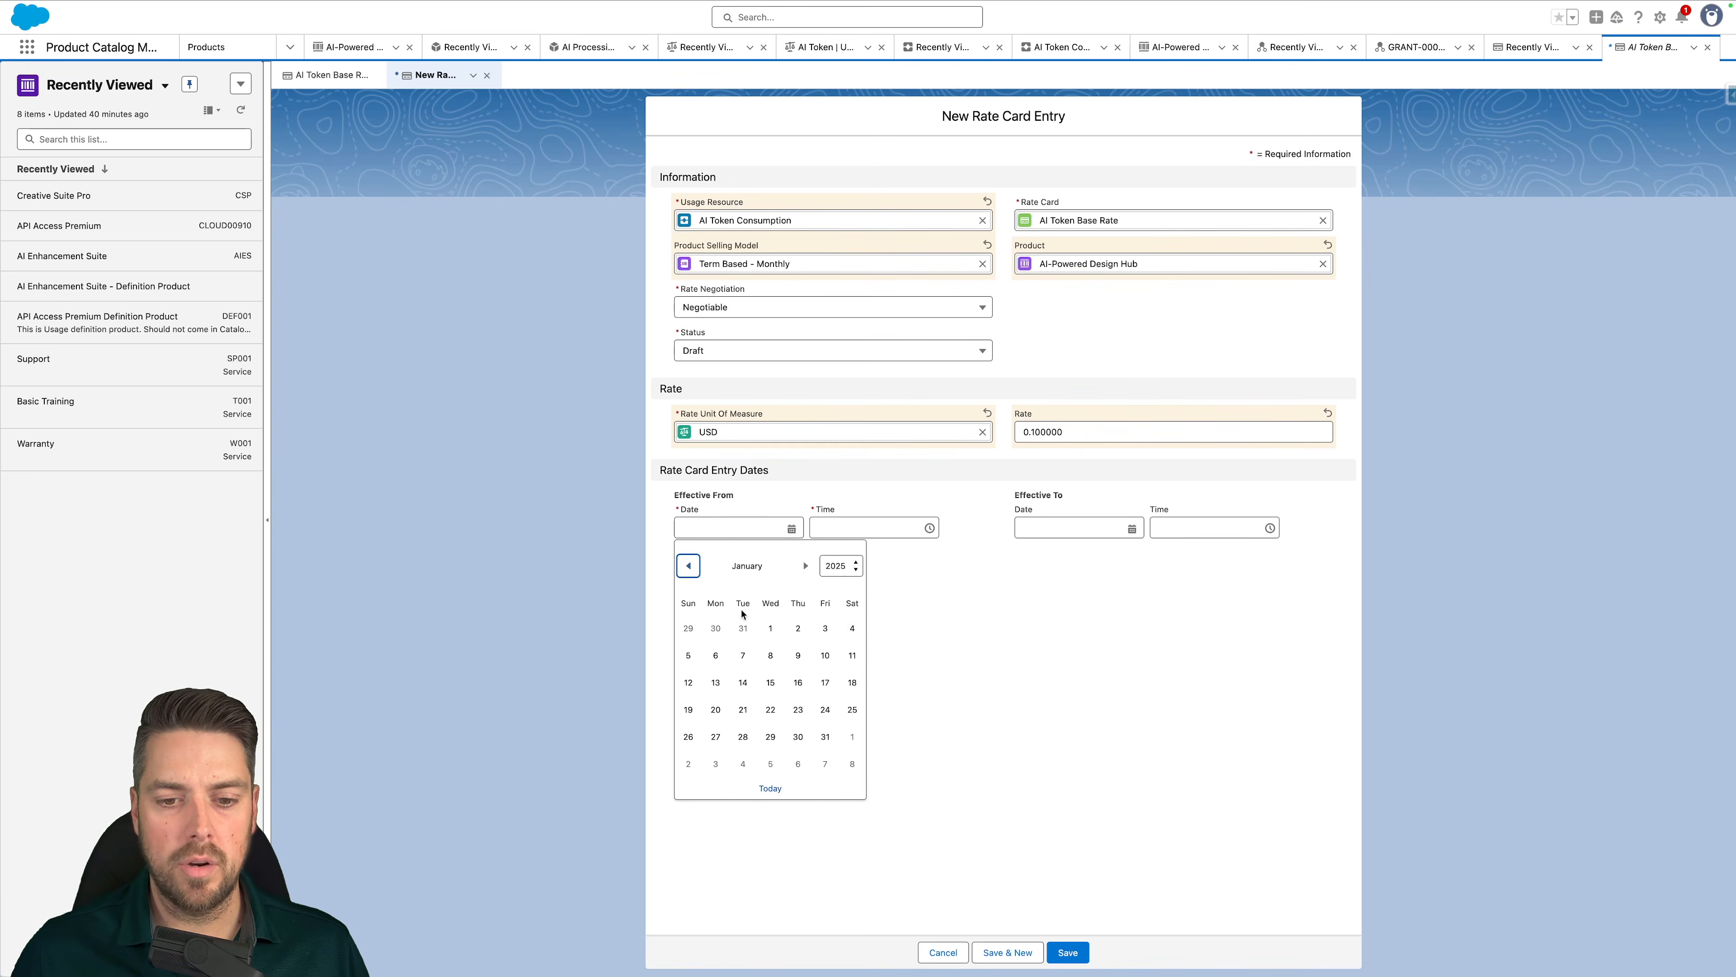
pyautogui.click(806, 634)
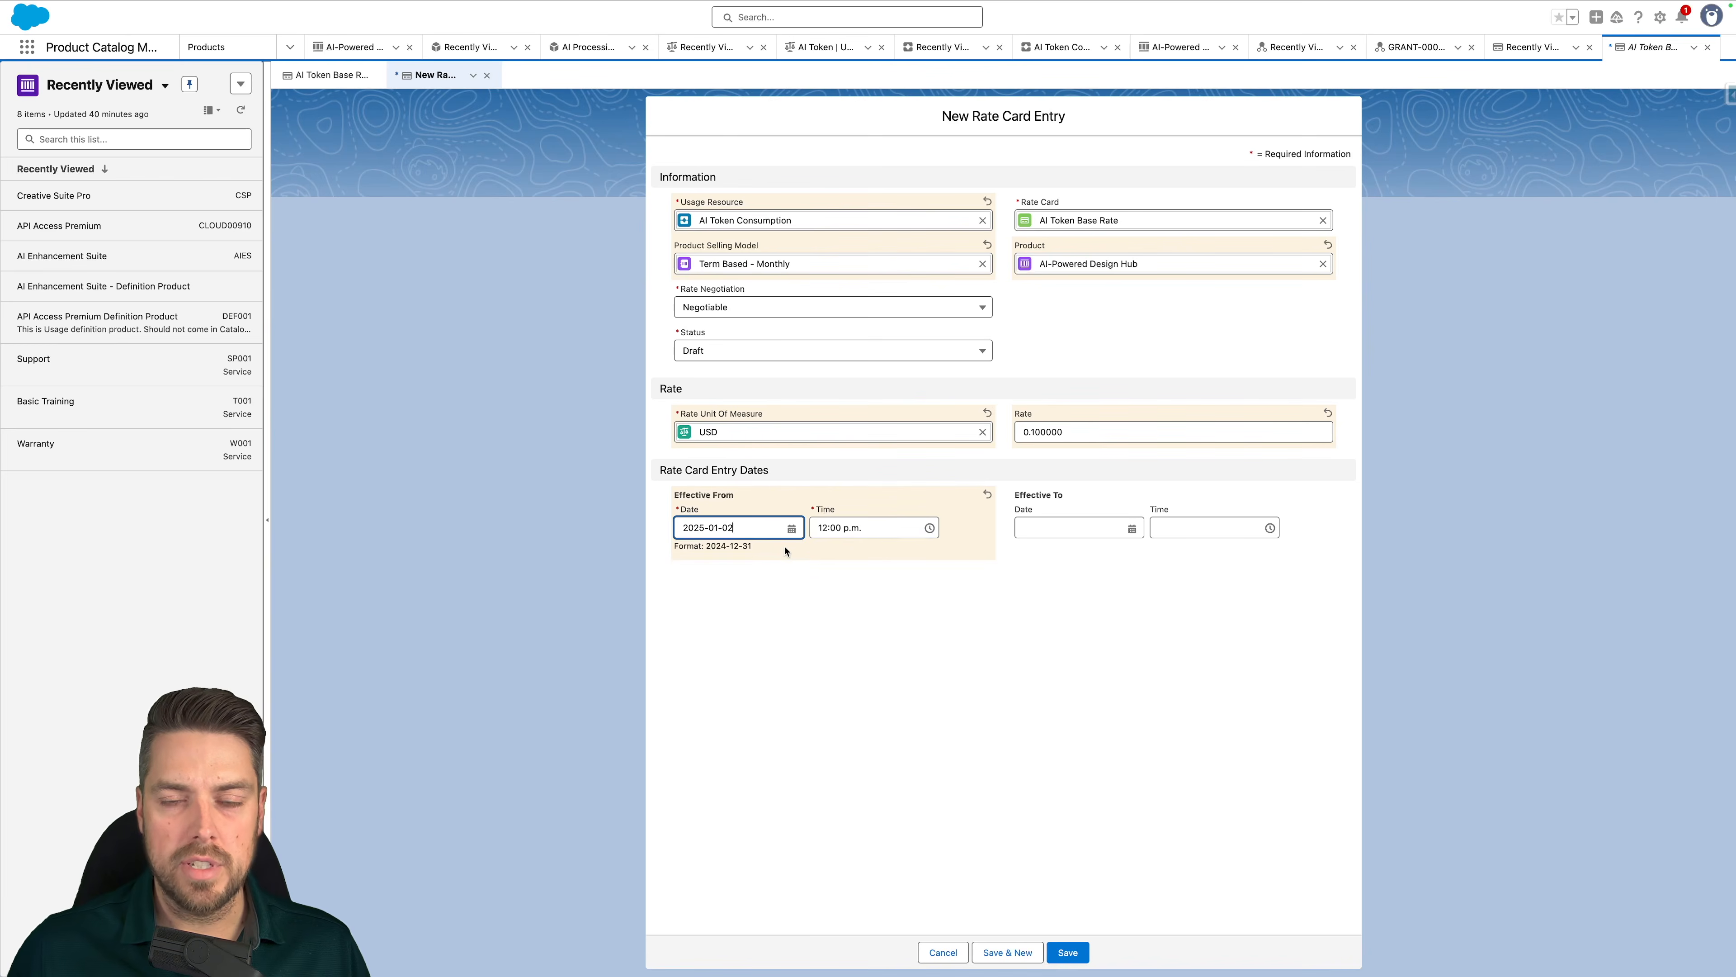
# Save the AI Token Base Rate card entry, set its status to Active and save the change
pyautogui.click(1068, 952)
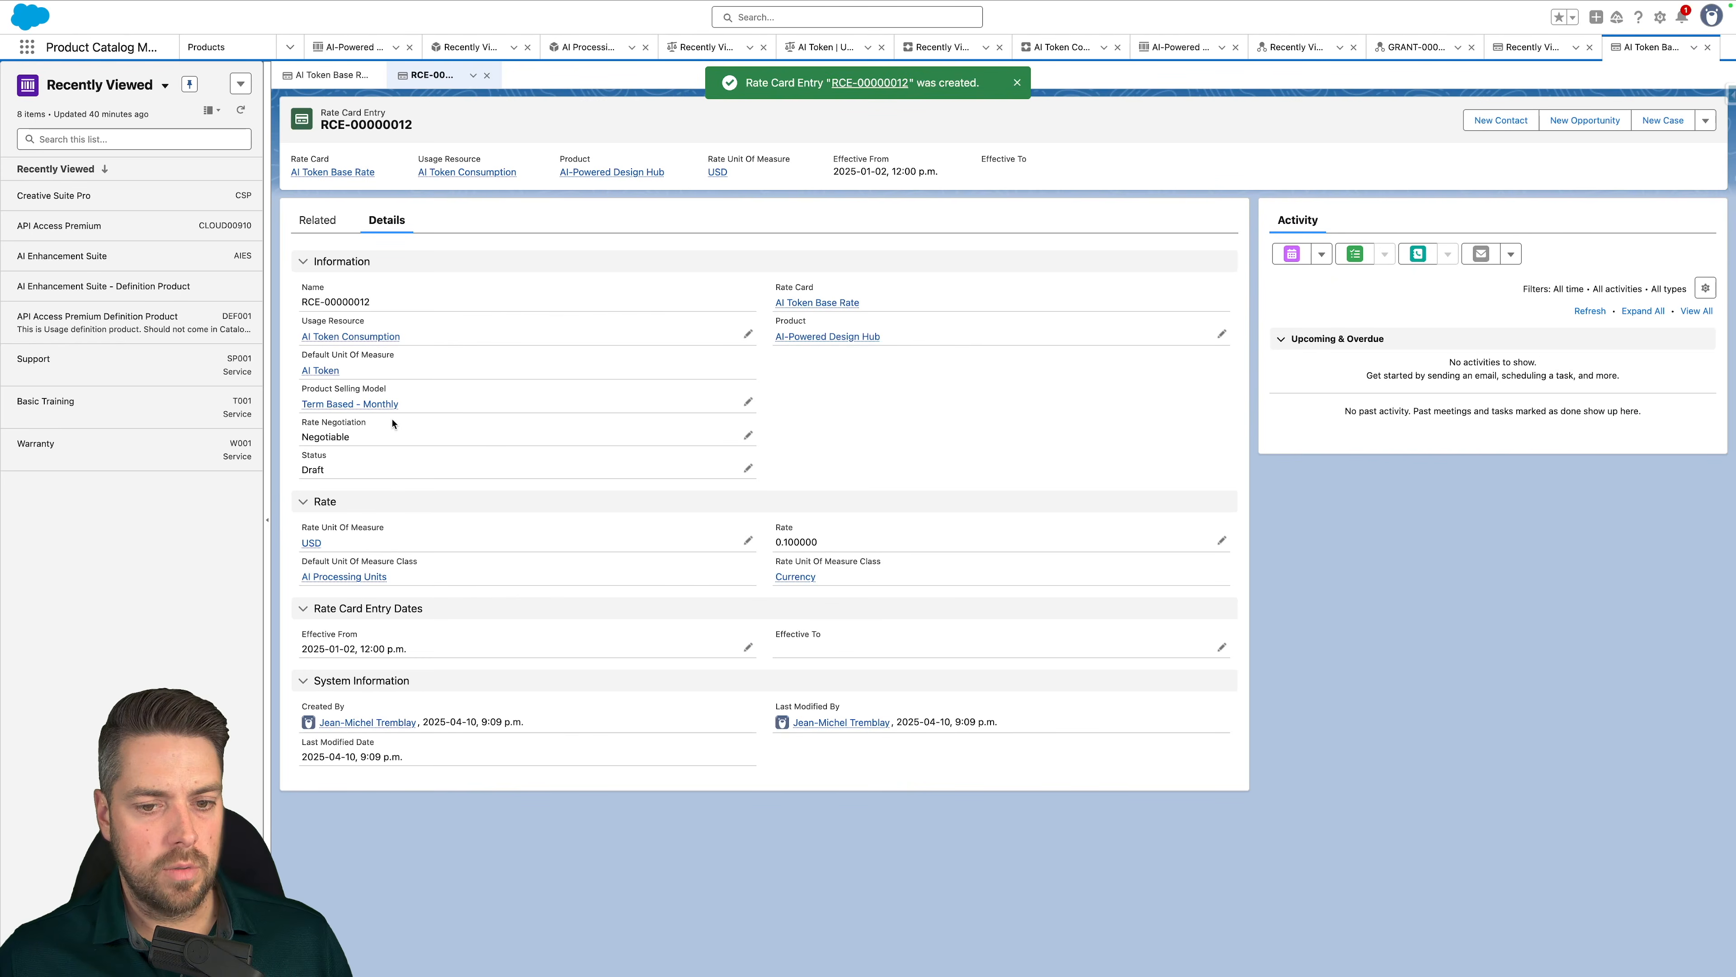
pyautogui.doubleClick(370, 468)
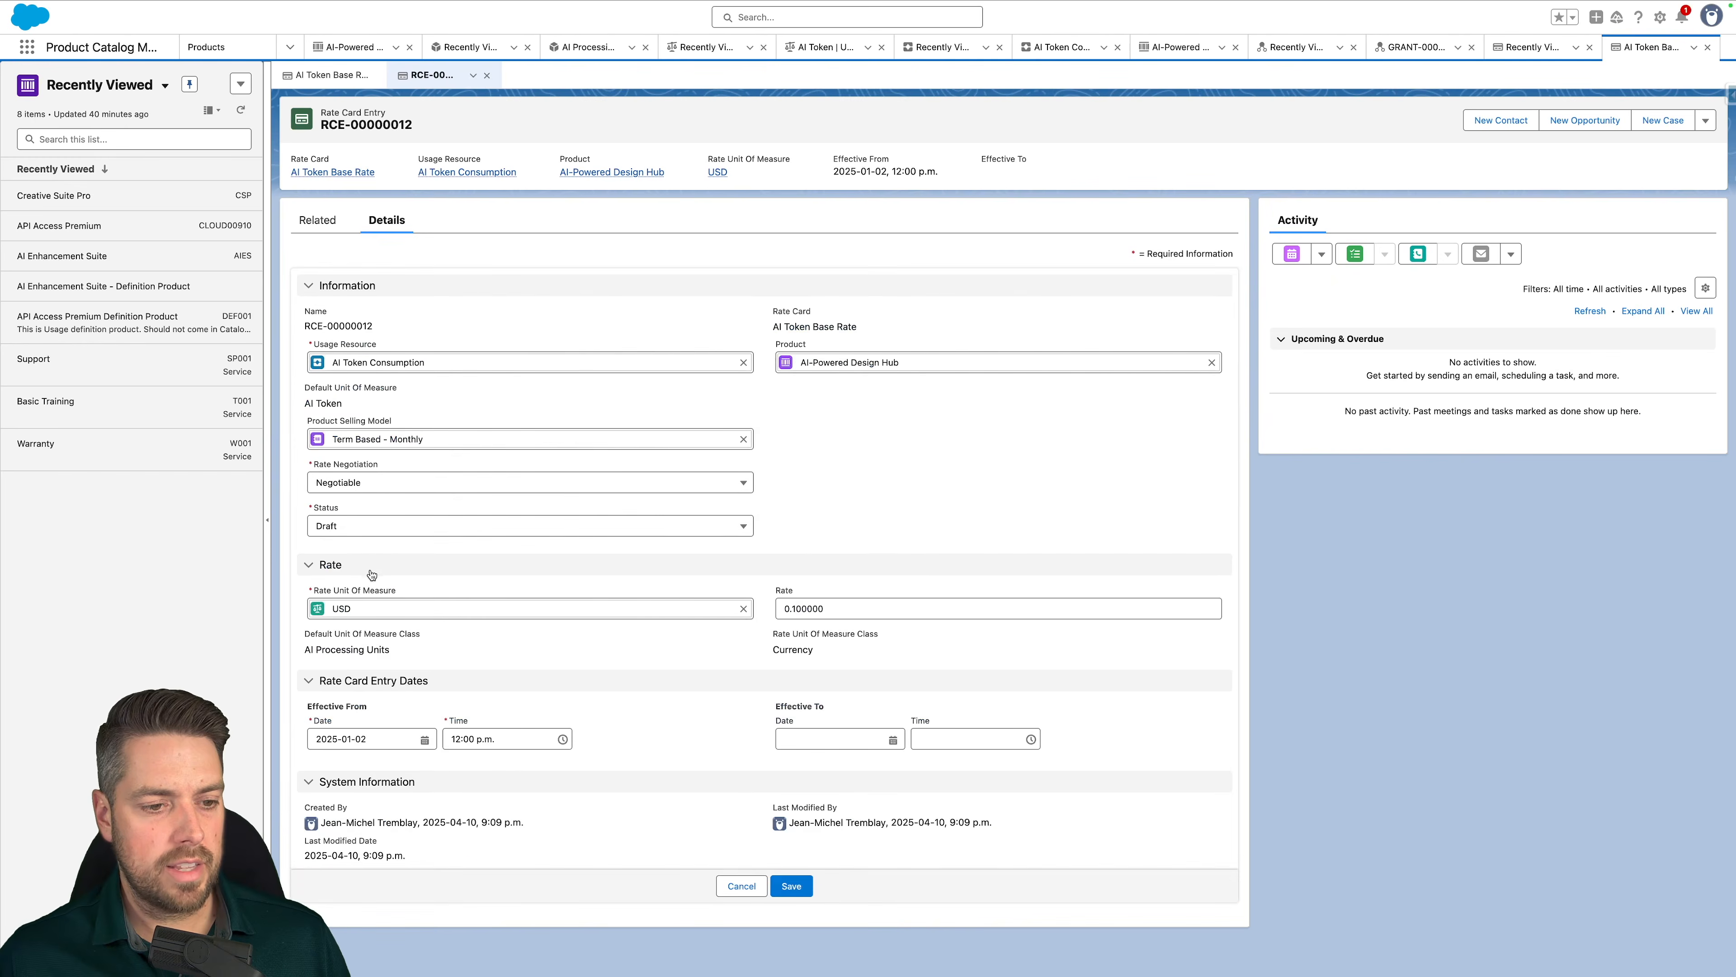
pyautogui.click(365, 526)
pyautogui.click(438, 587)
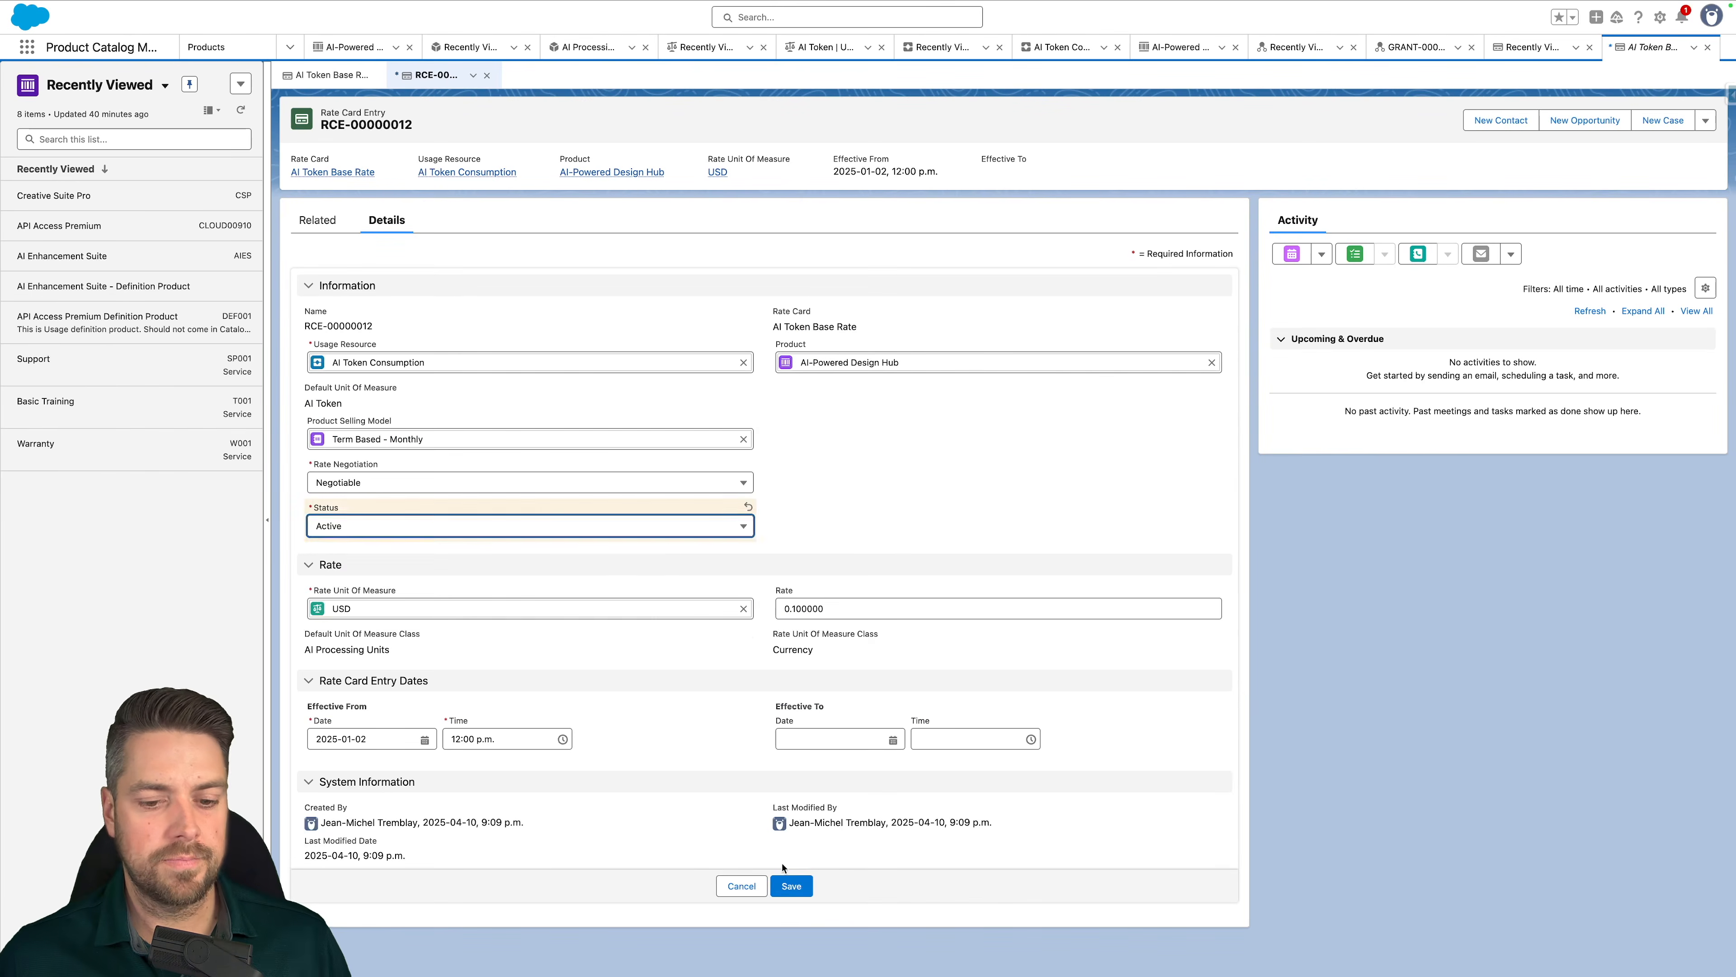
pyautogui.click(793, 889)
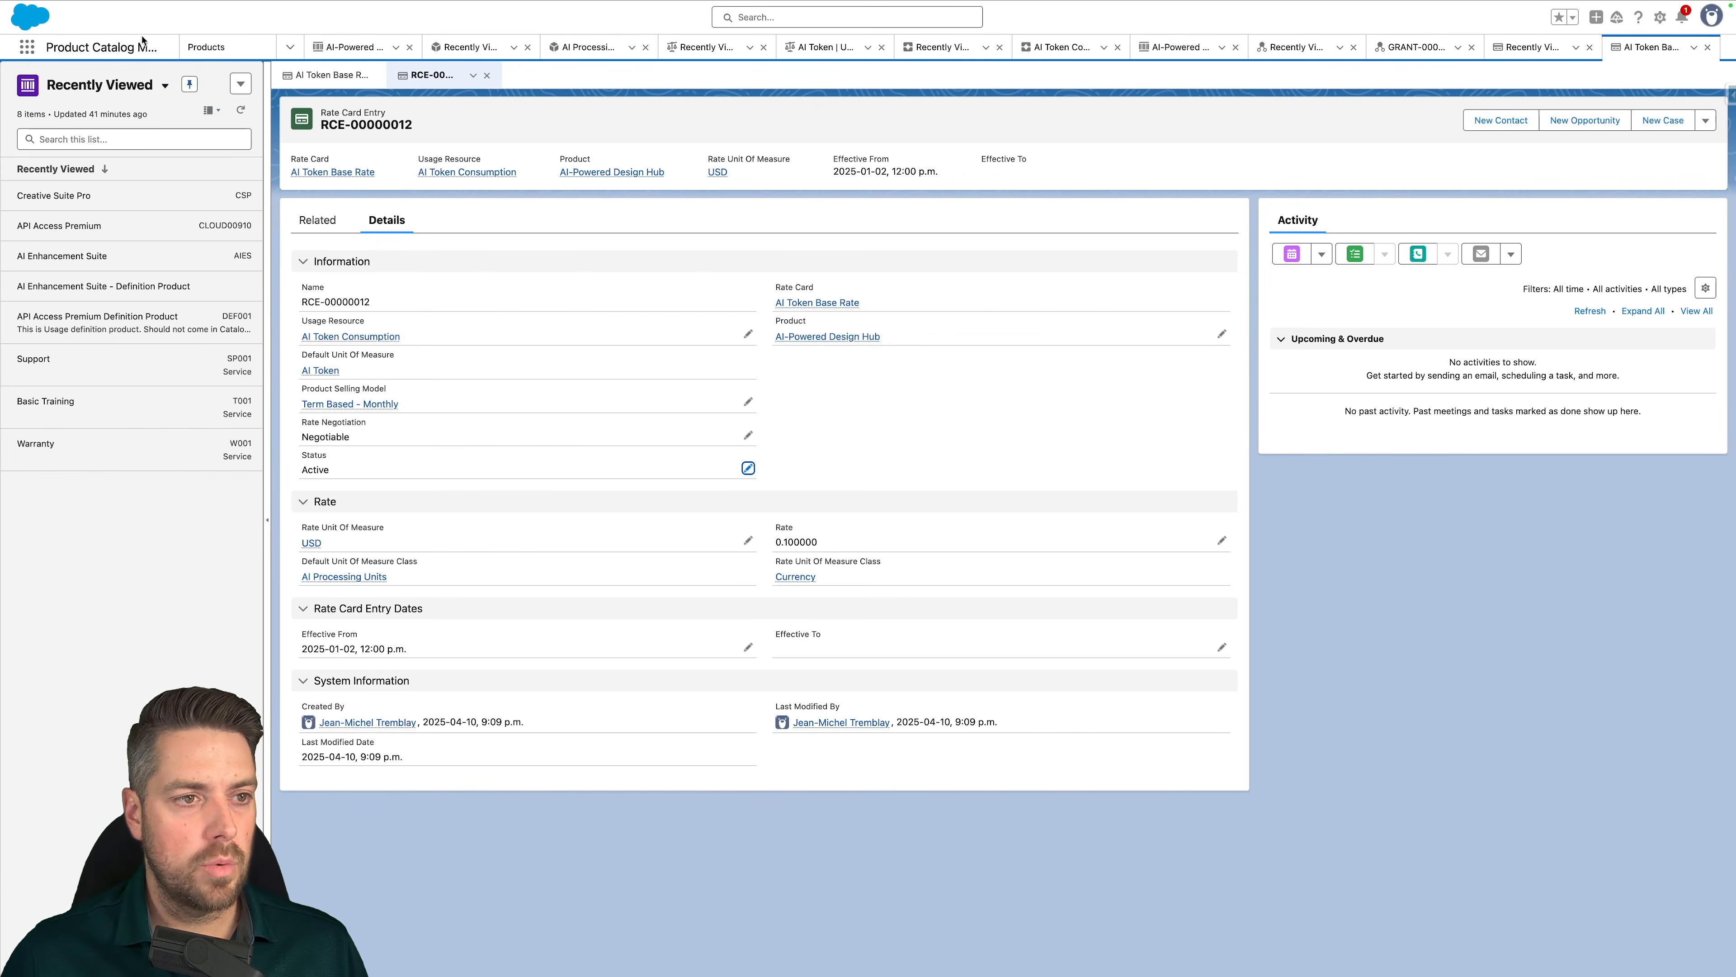
# Start a new rate card named AI Token Tier Rate Card with Tier as its rate card type
pyautogui.click(27, 46)
pyautogui.write('rate cards')
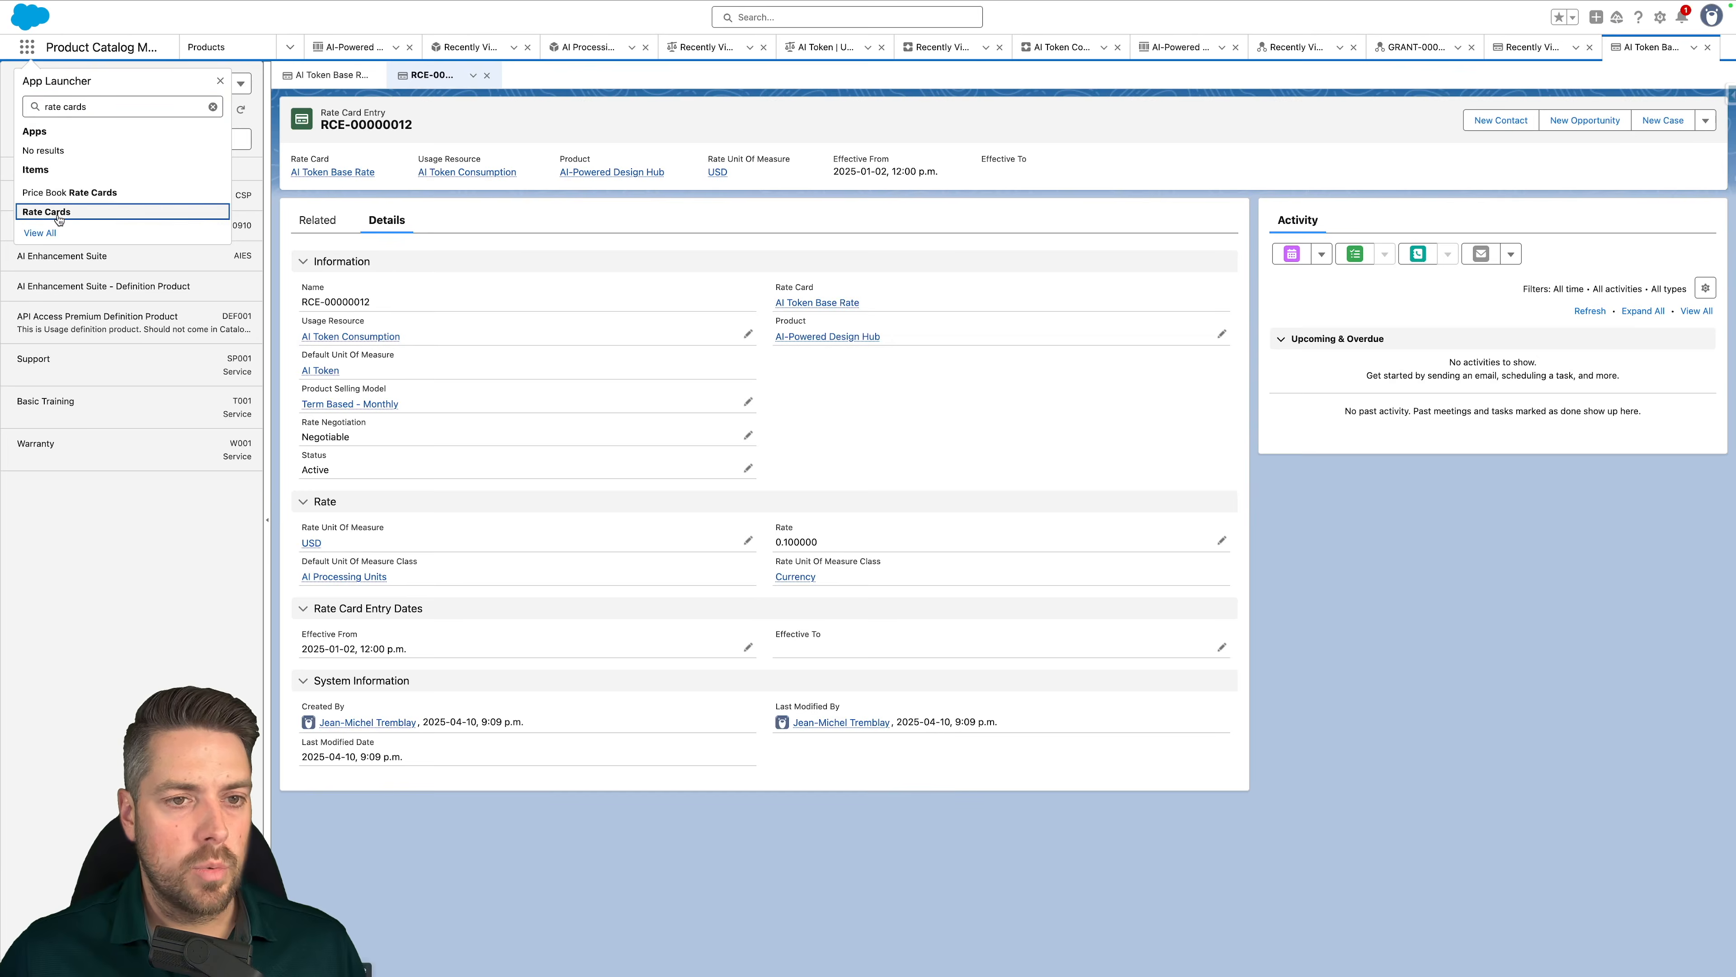
pyautogui.click(46, 231)
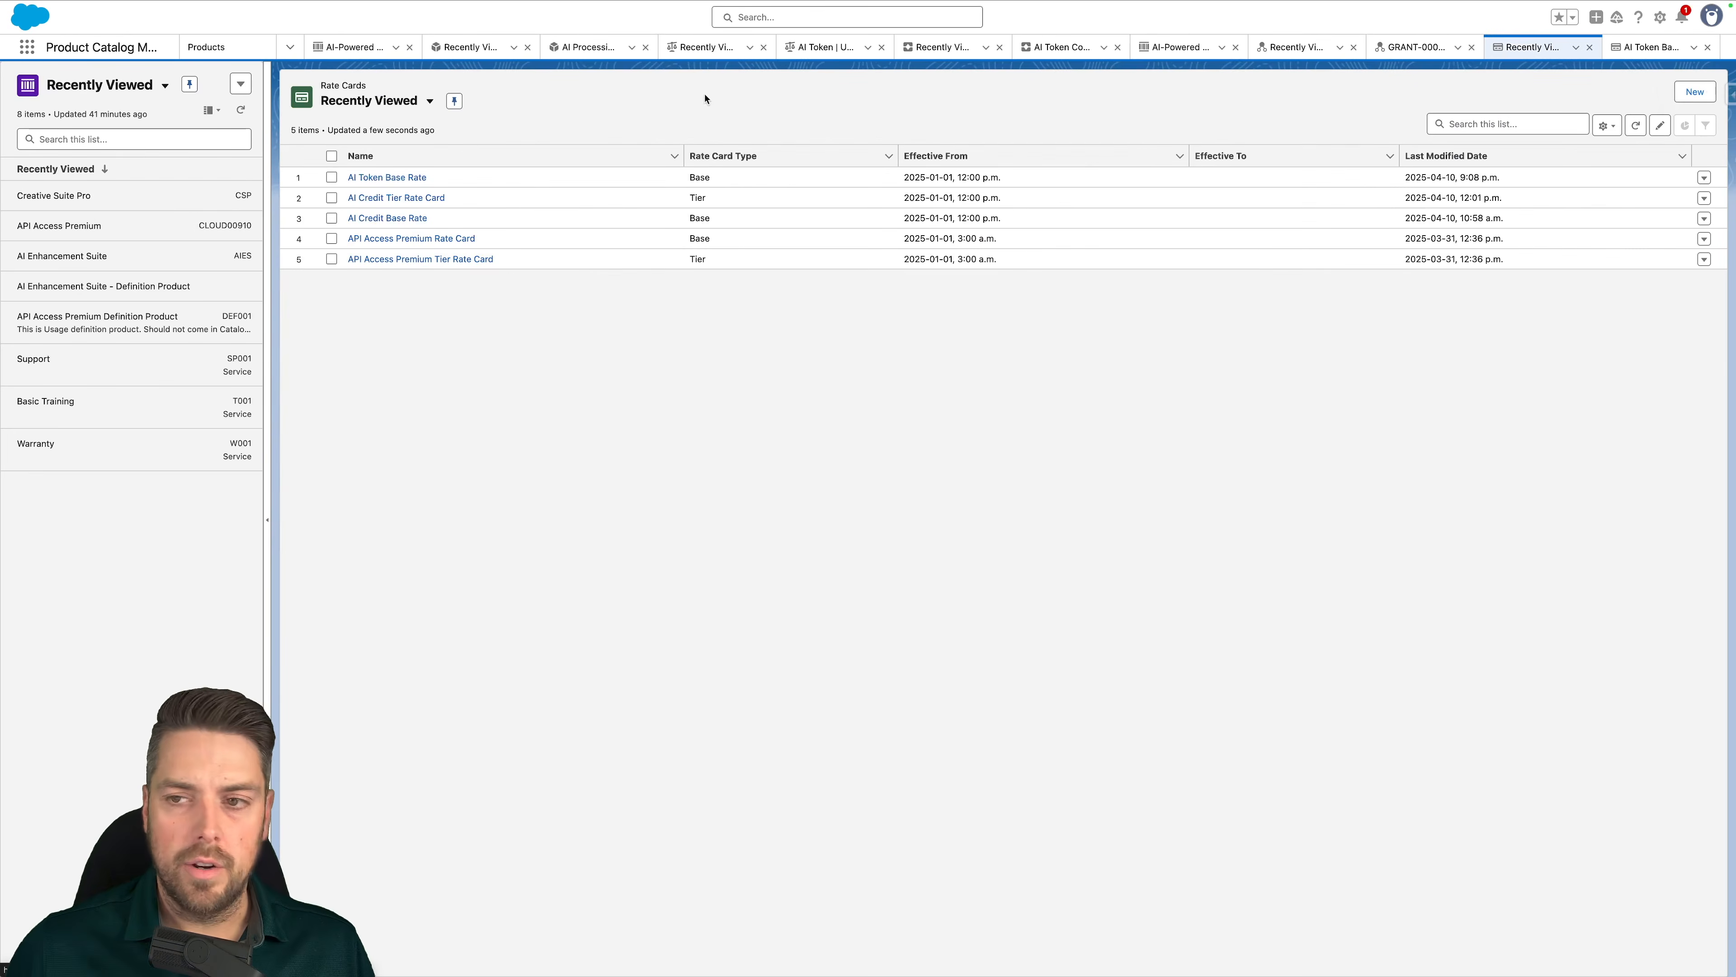
pyautogui.click(1683, 96)
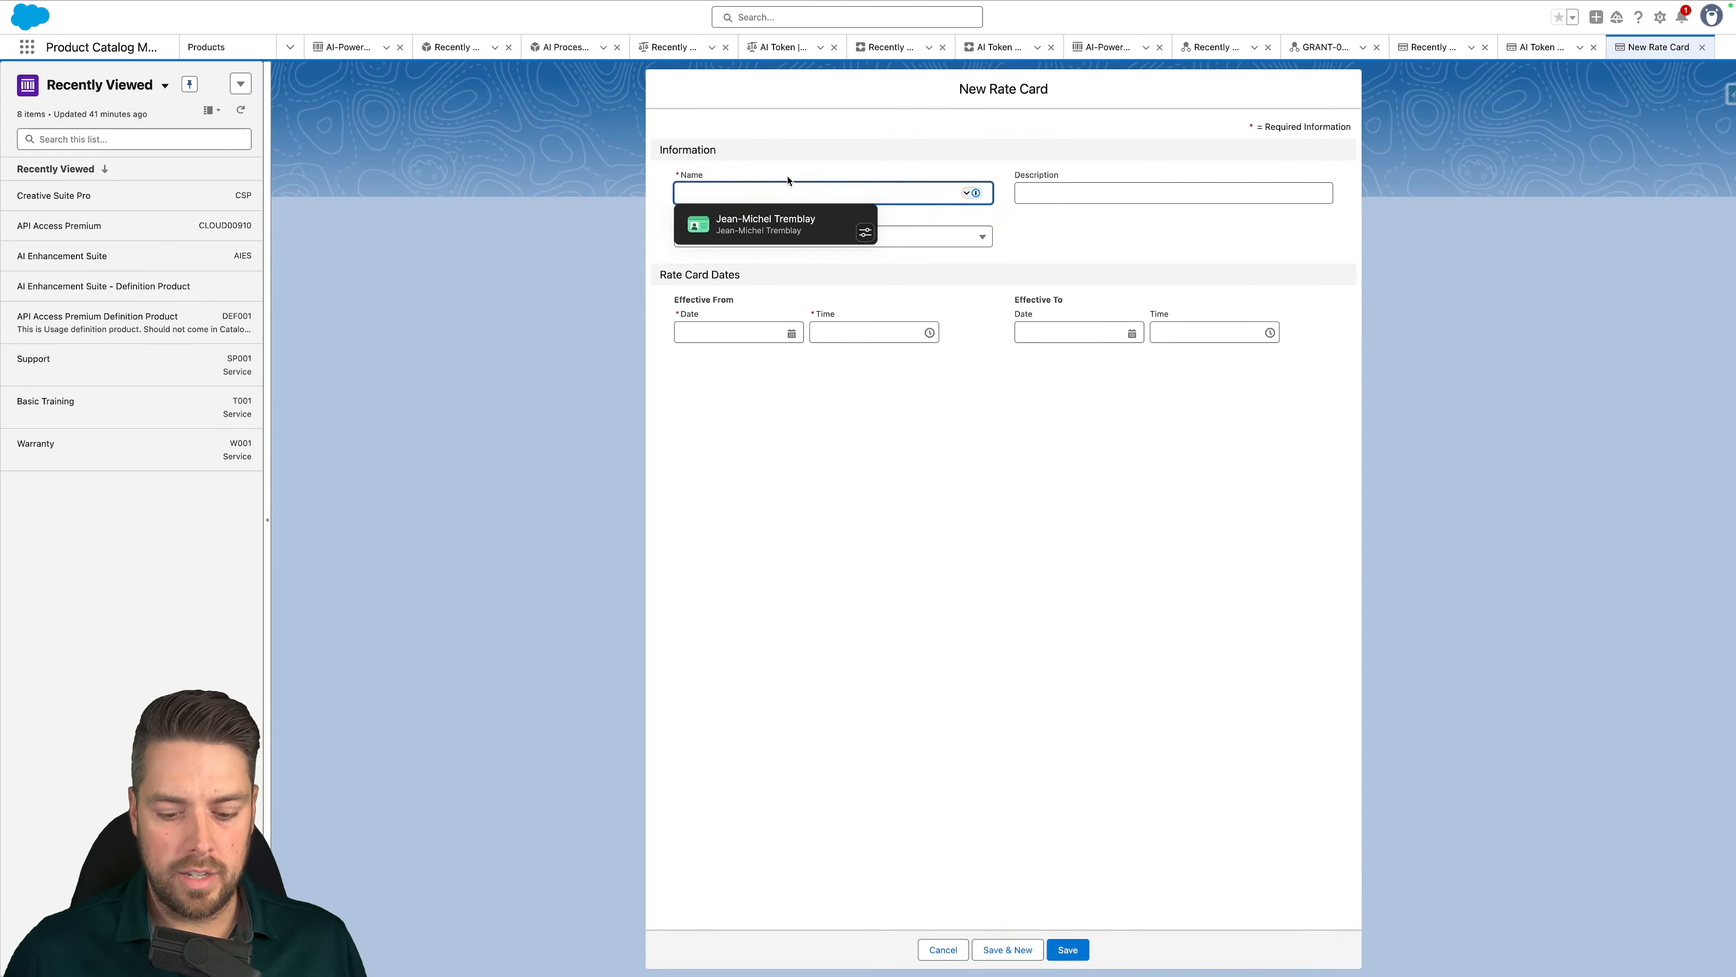
pyautogui.write('AI Token Tier Rate C')
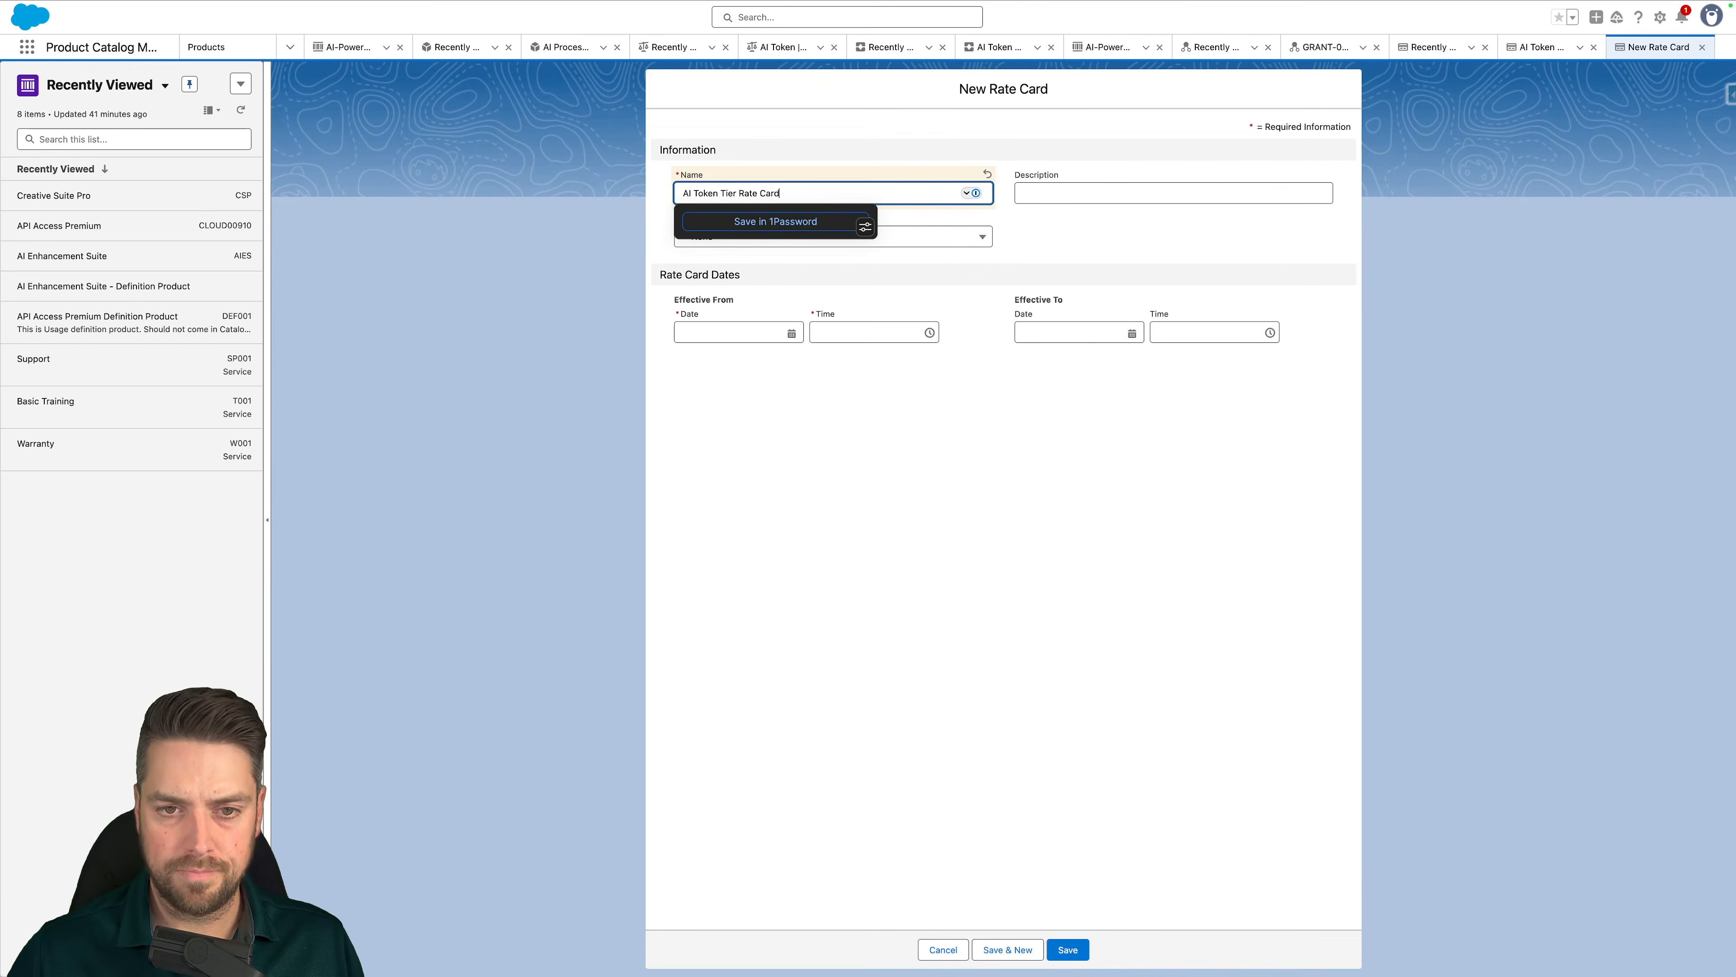
pyautogui.write('ard')
pyautogui.press('Tab')
pyautogui.click(733, 235)
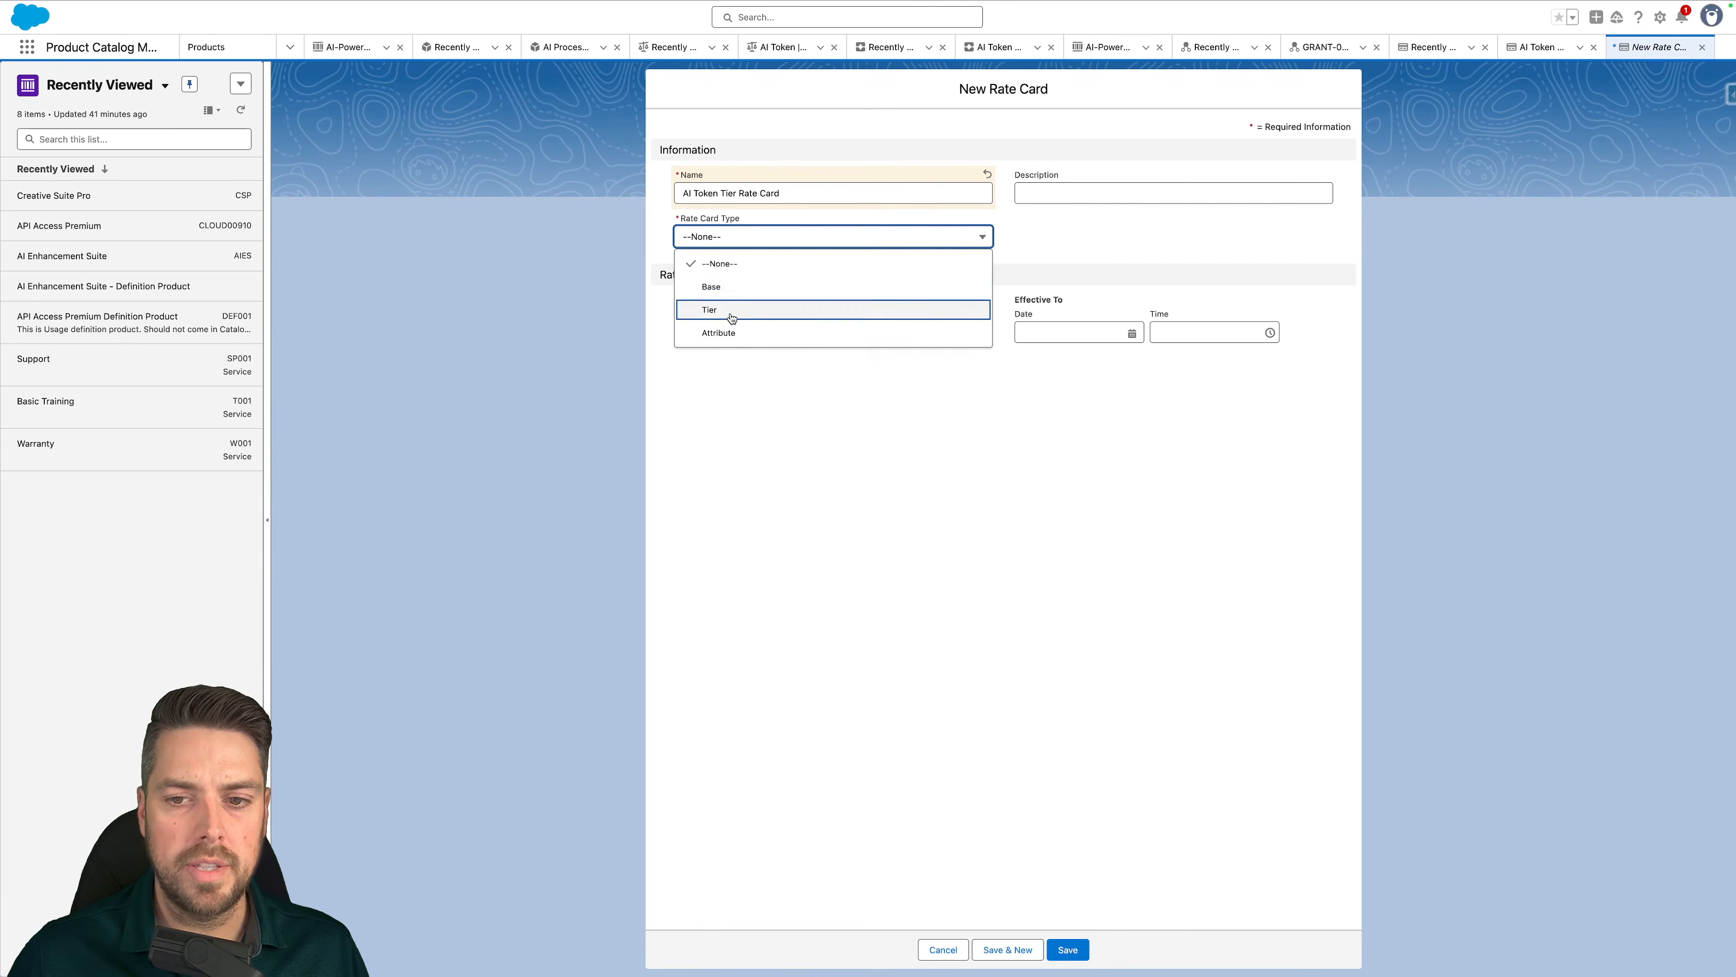
pyautogui.click(730, 311)
# Set the tier rate card's effective-from date to 2025-01-01 and save the rate card
pyautogui.click(712, 333)
pyautogui.click(688, 370)
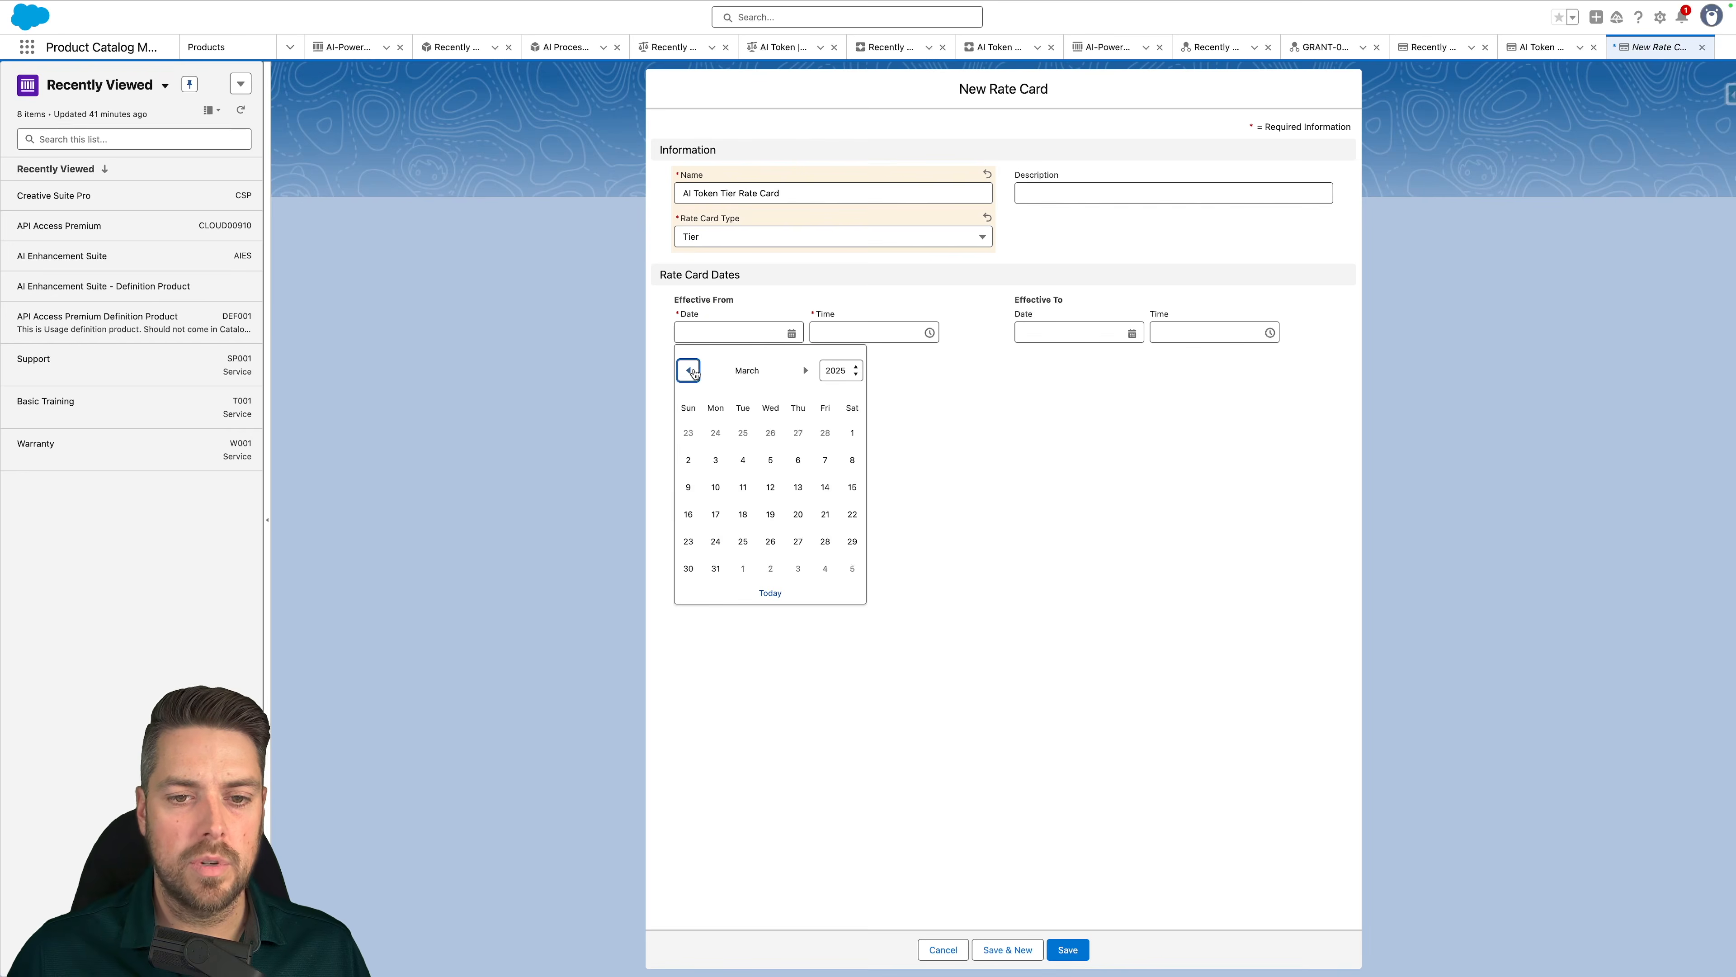
pyautogui.click(688, 370)
pyautogui.click(689, 370)
pyautogui.click(771, 432)
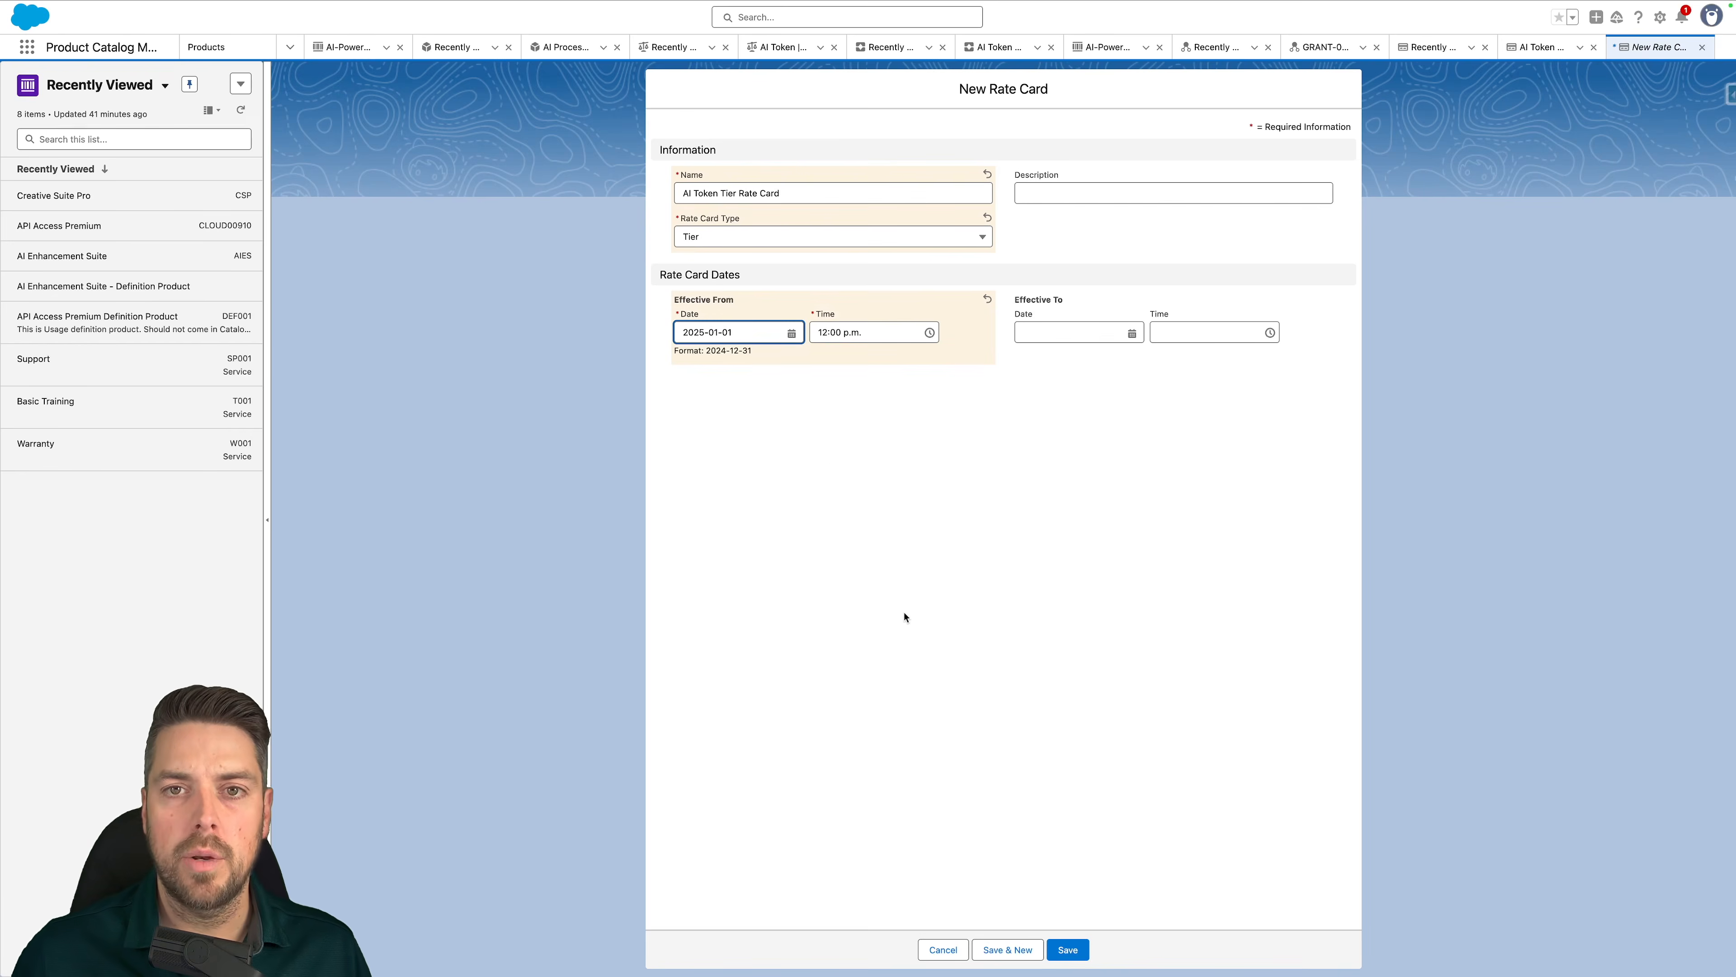
pyautogui.click(1066, 951)
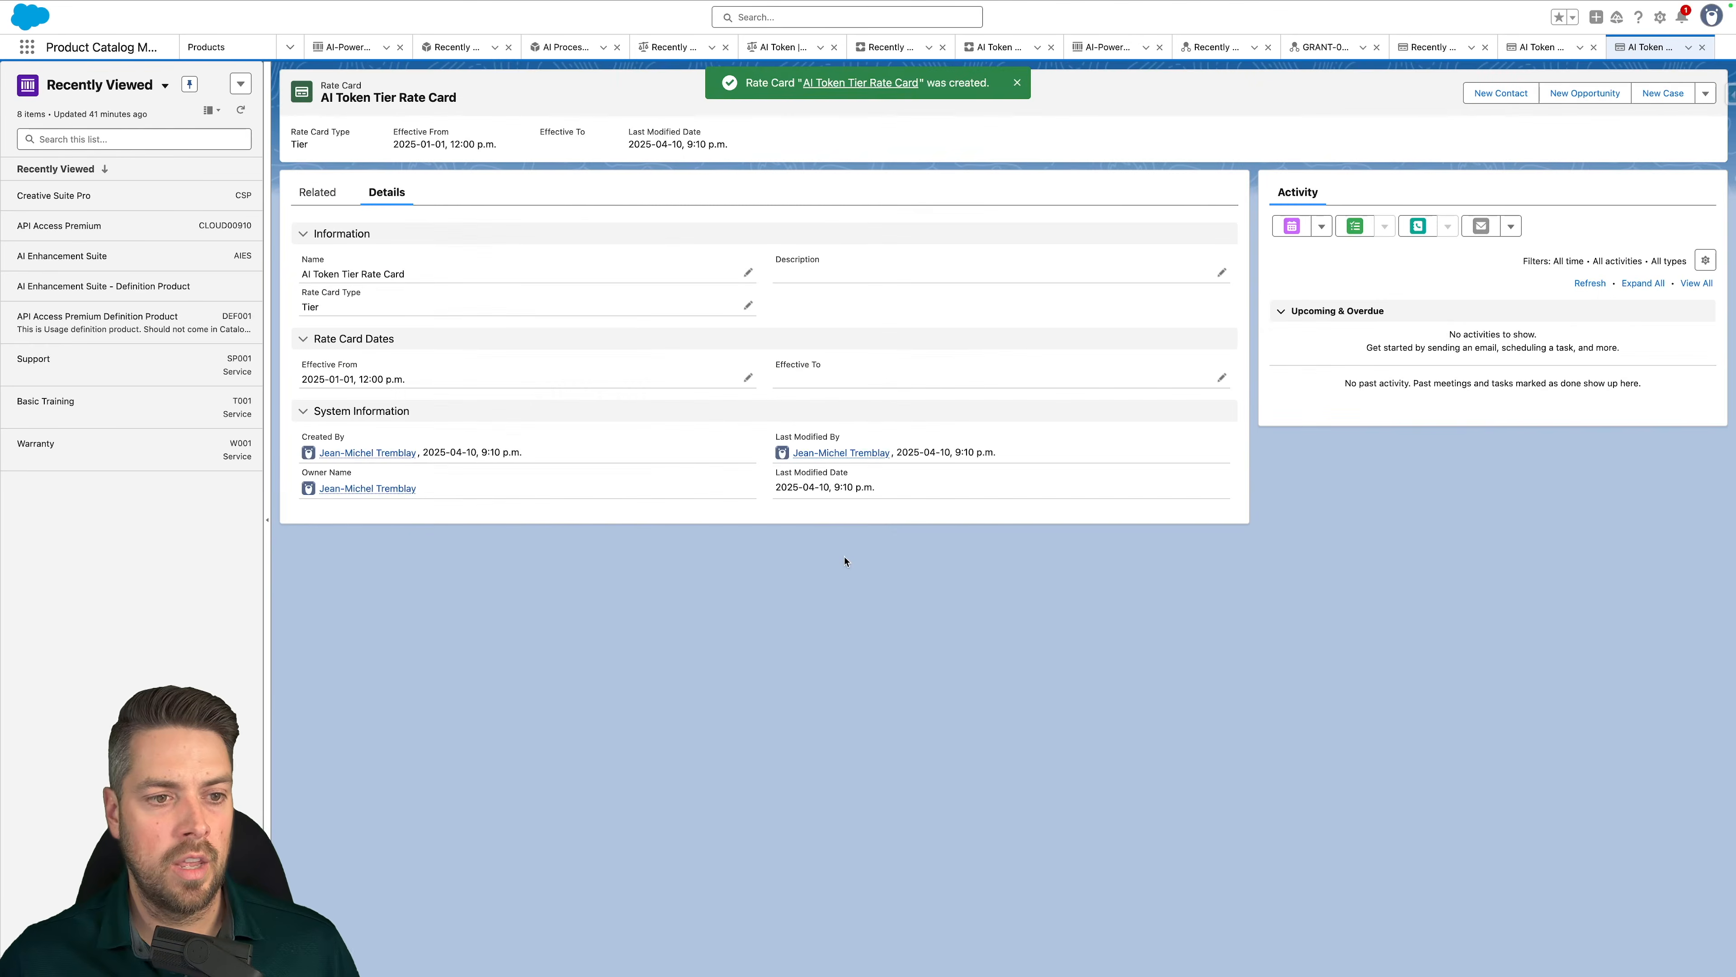
# Start a rate card entry under AI Token Tier Rate Card with AI Token Consumption as usage resource and AI-Powered Design Hub as product
pyautogui.click(319, 193)
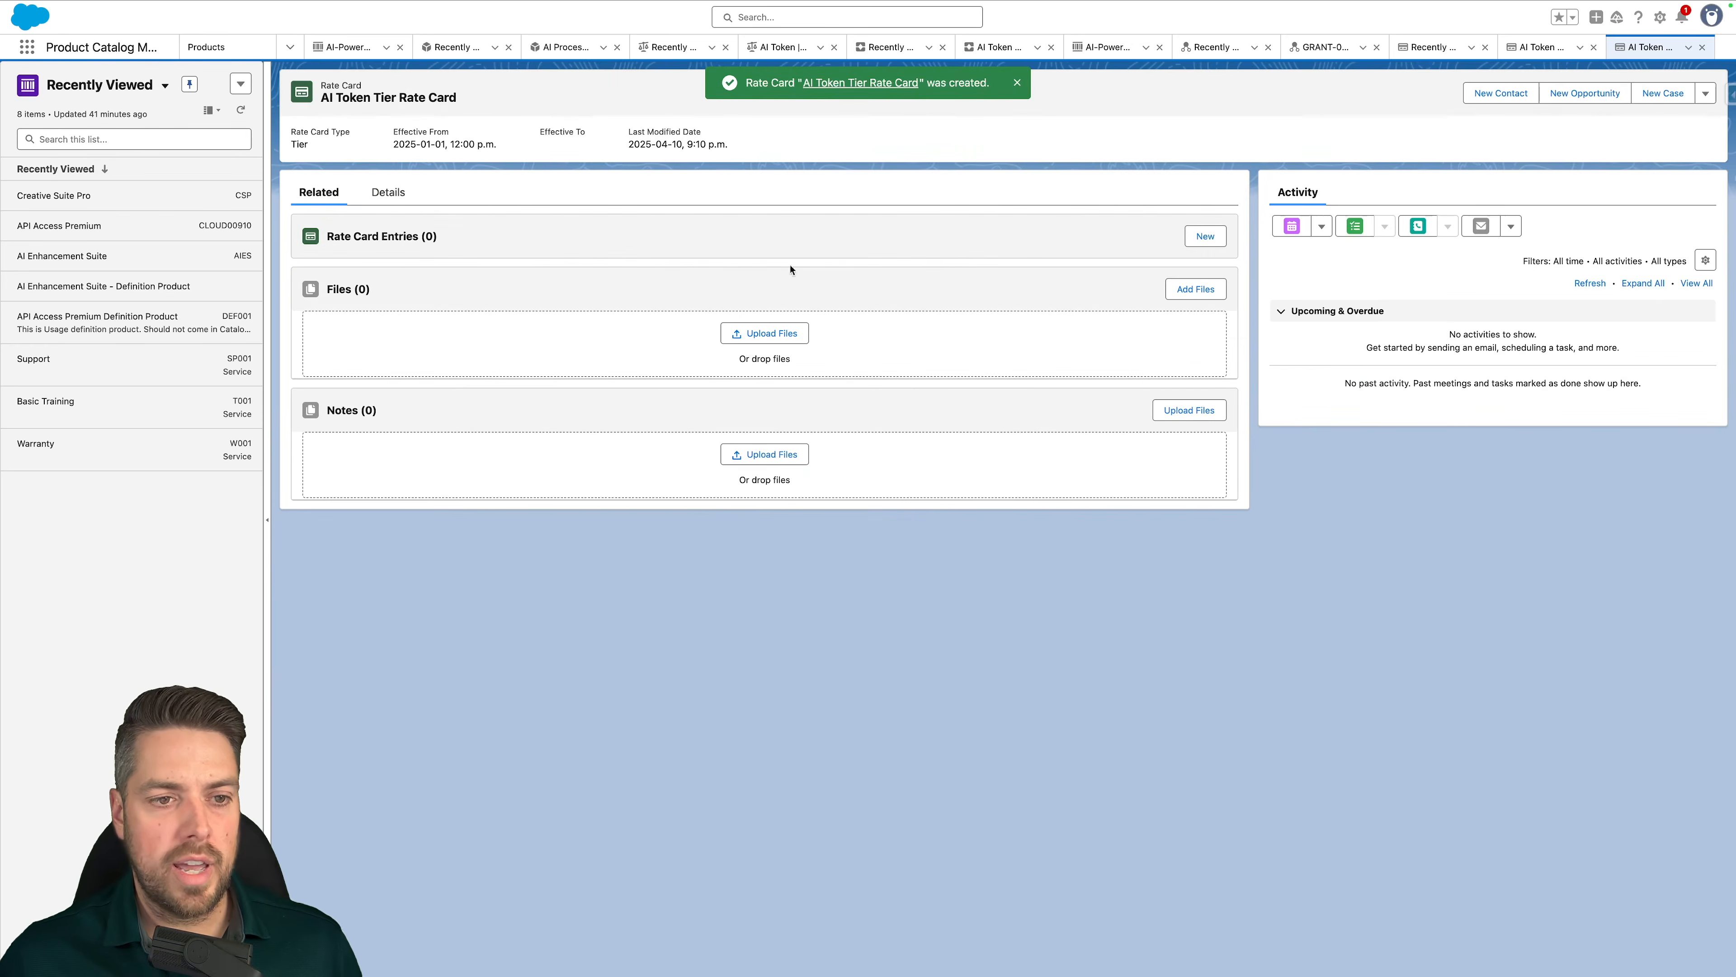
pyautogui.click(1205, 236)
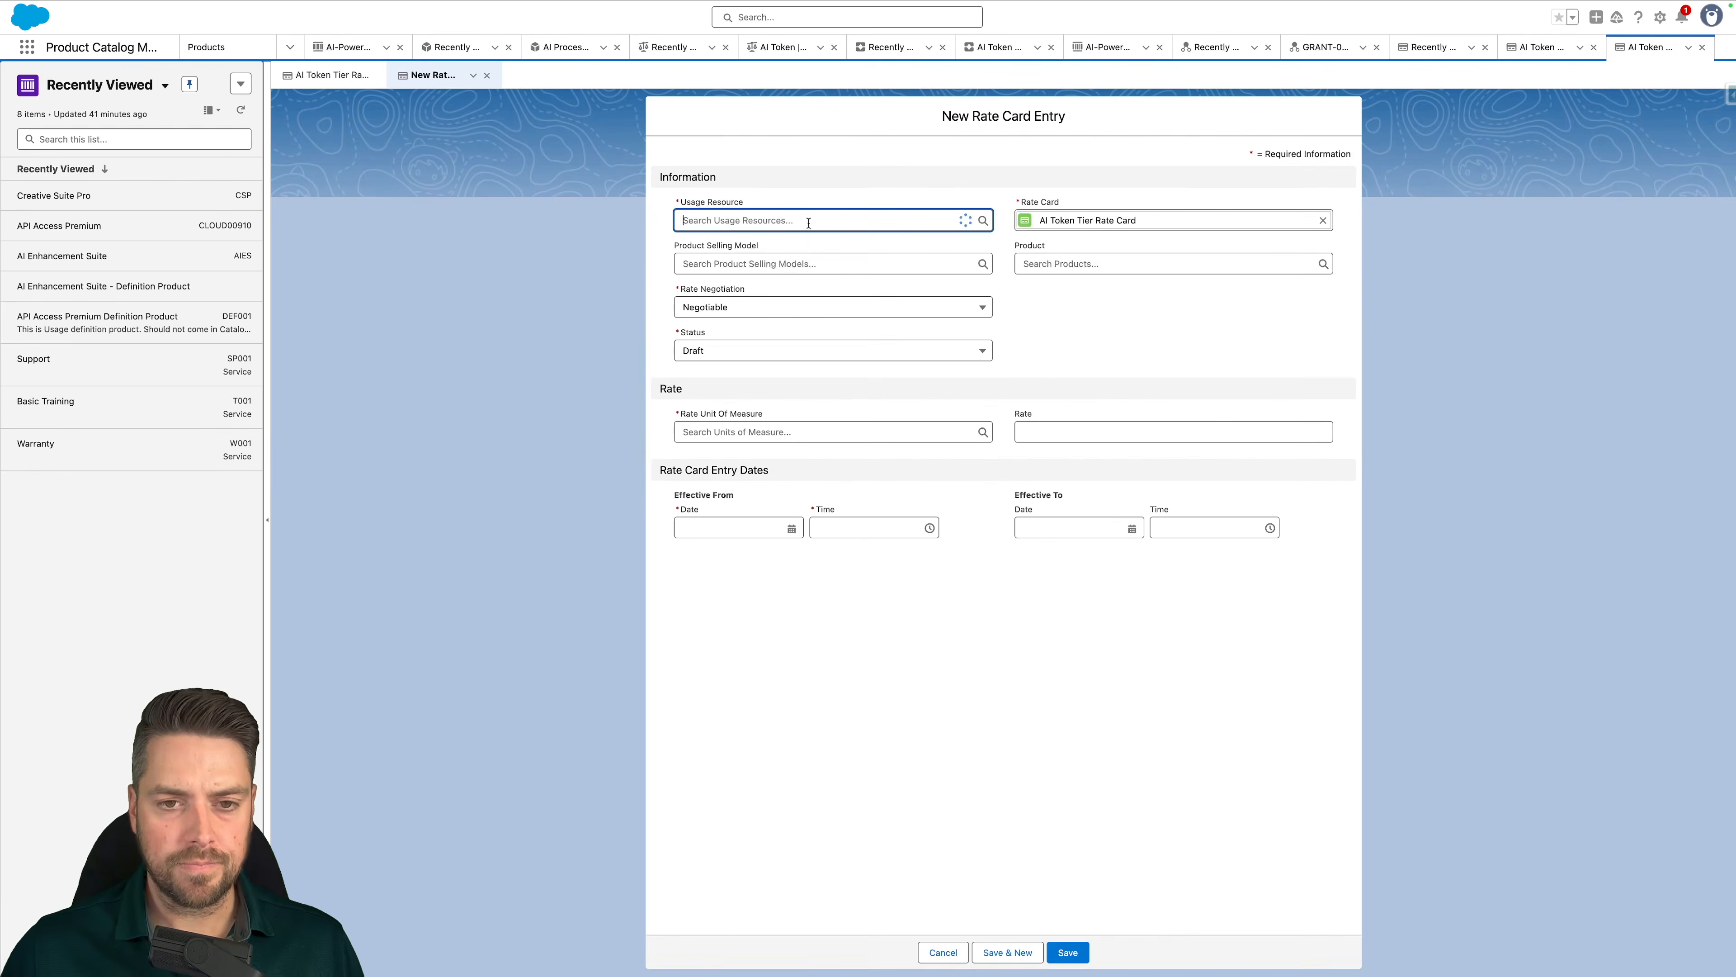
pyautogui.click(965, 220)
pyautogui.click(769, 276)
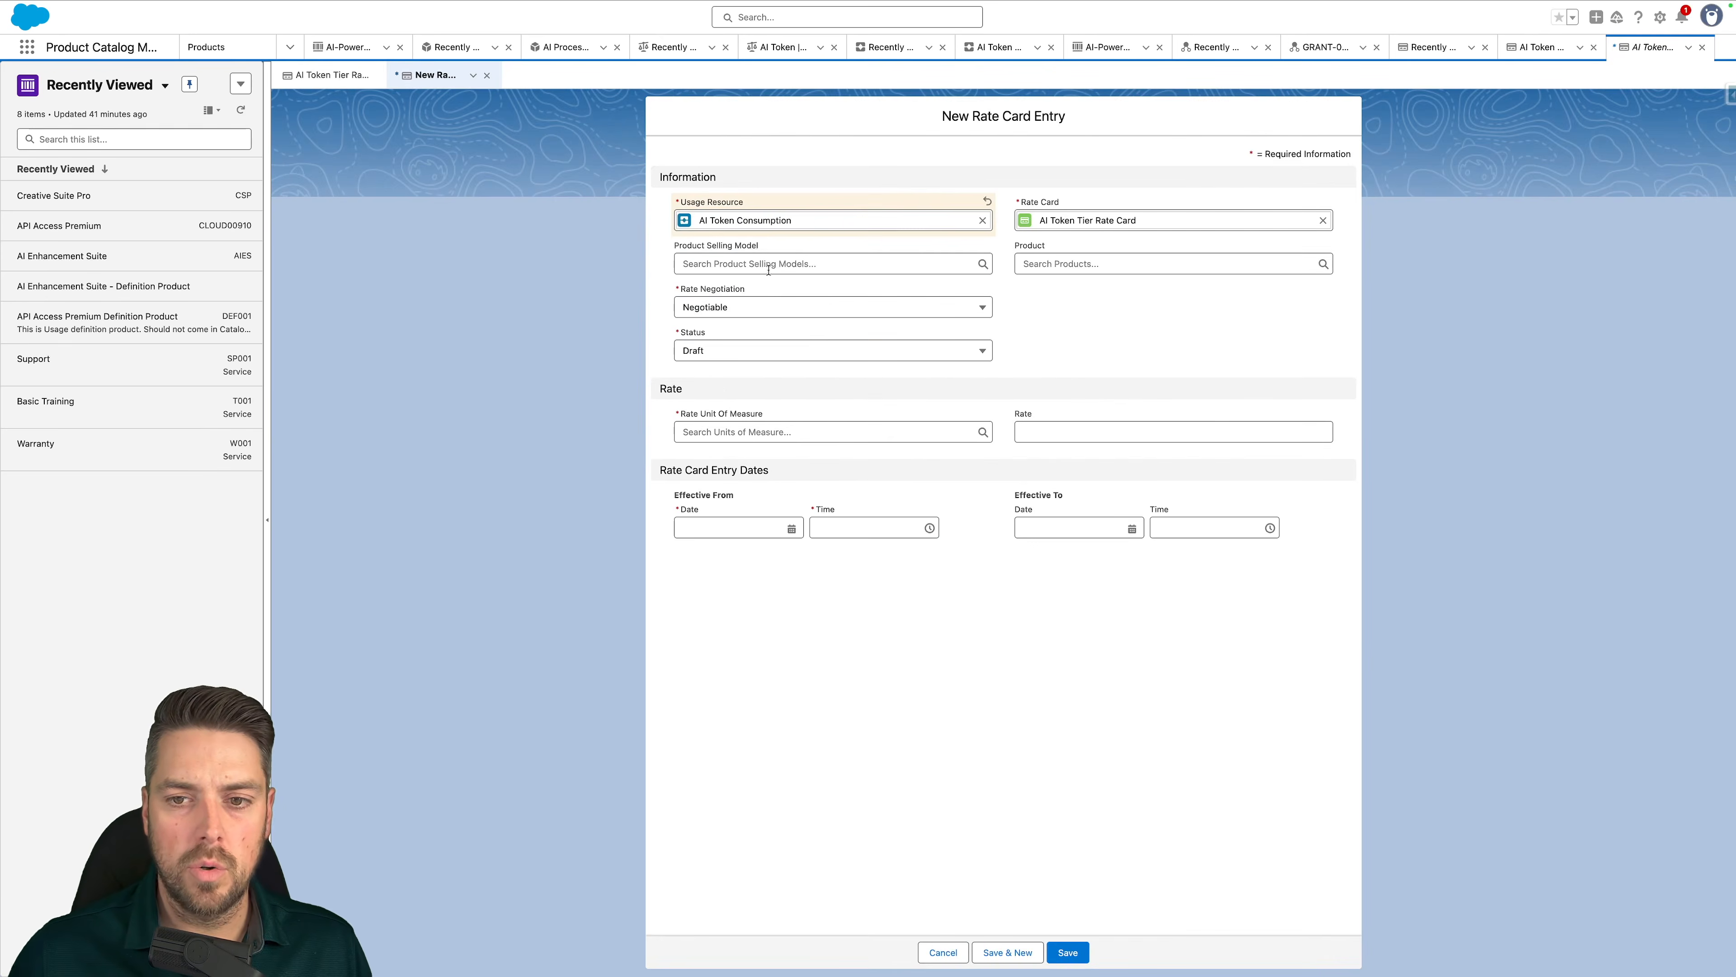
pyautogui.click(1066, 263)
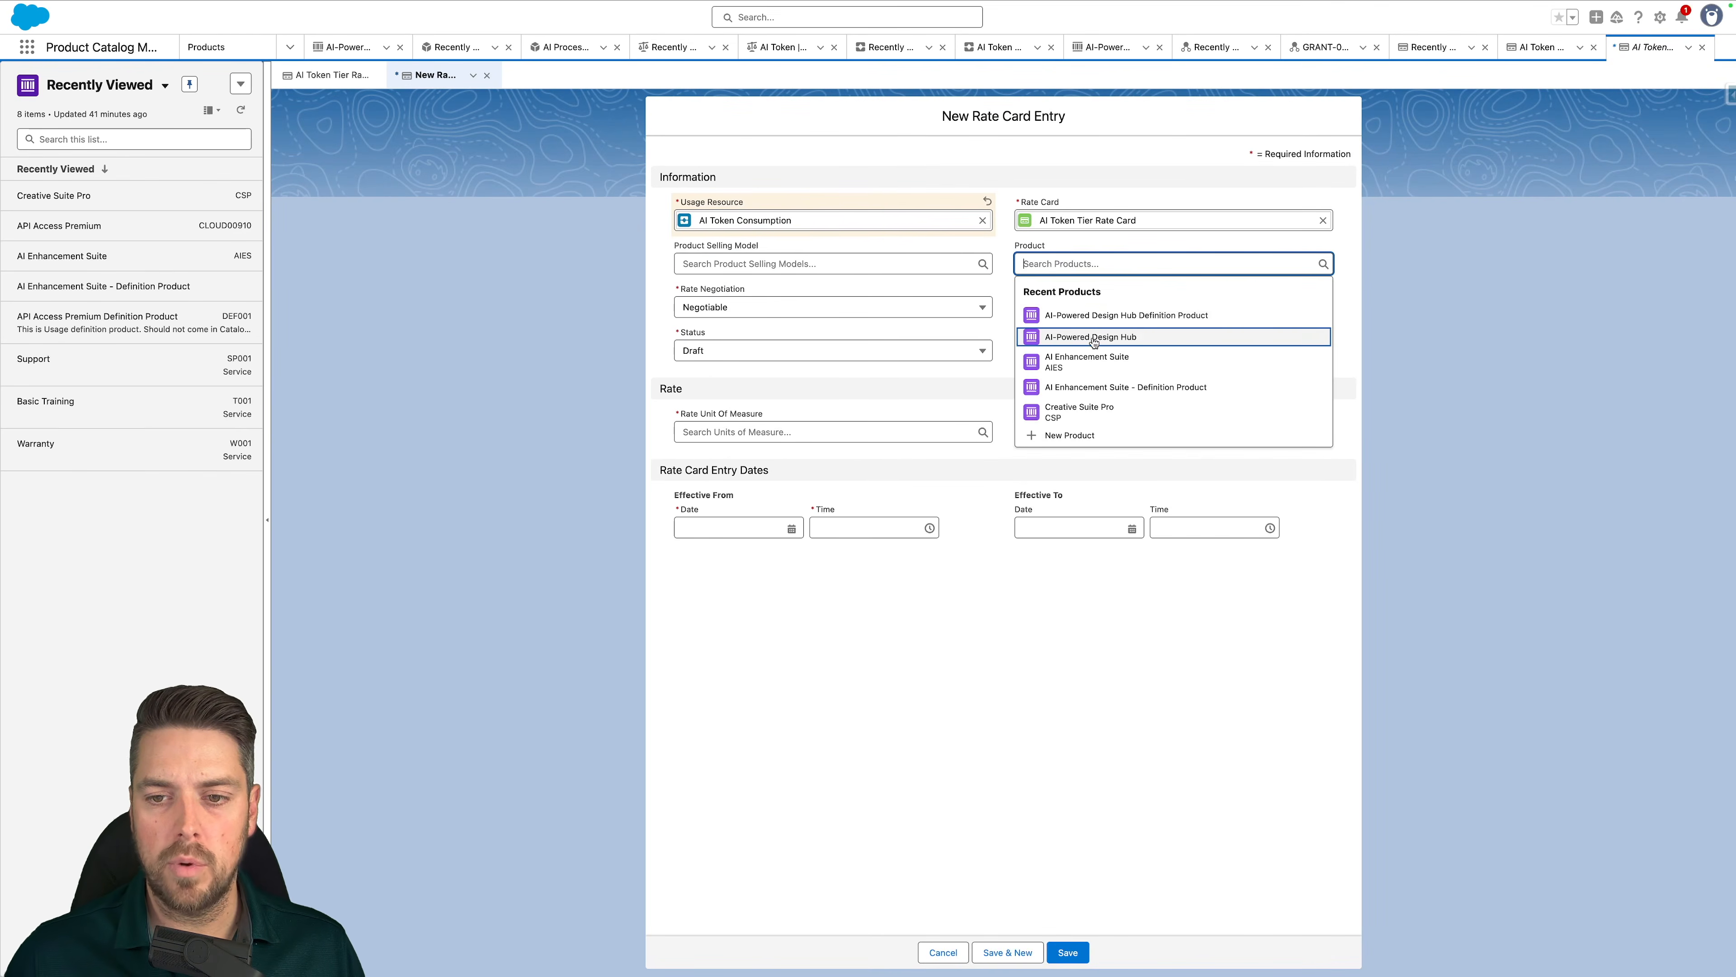
pyautogui.click(1079, 331)
# Set the tier entry's product selling model to Term Based - Monthly and its rate unit of measure to USD
pyautogui.click(742, 259)
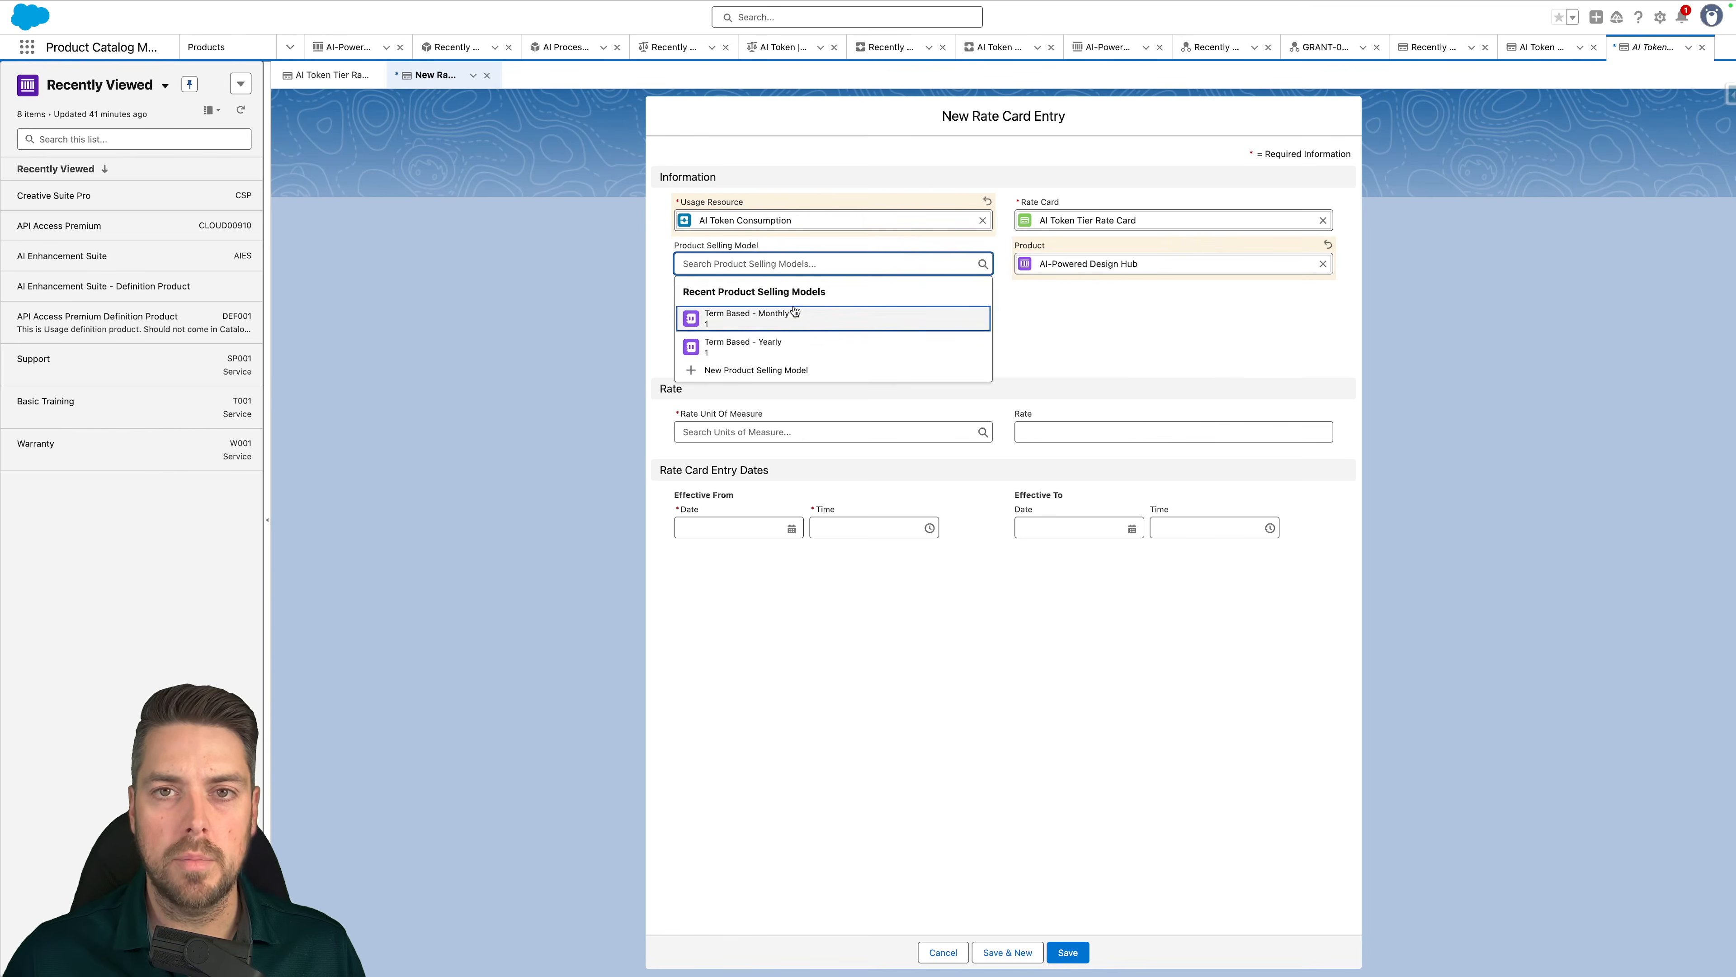
pyautogui.click(731, 306)
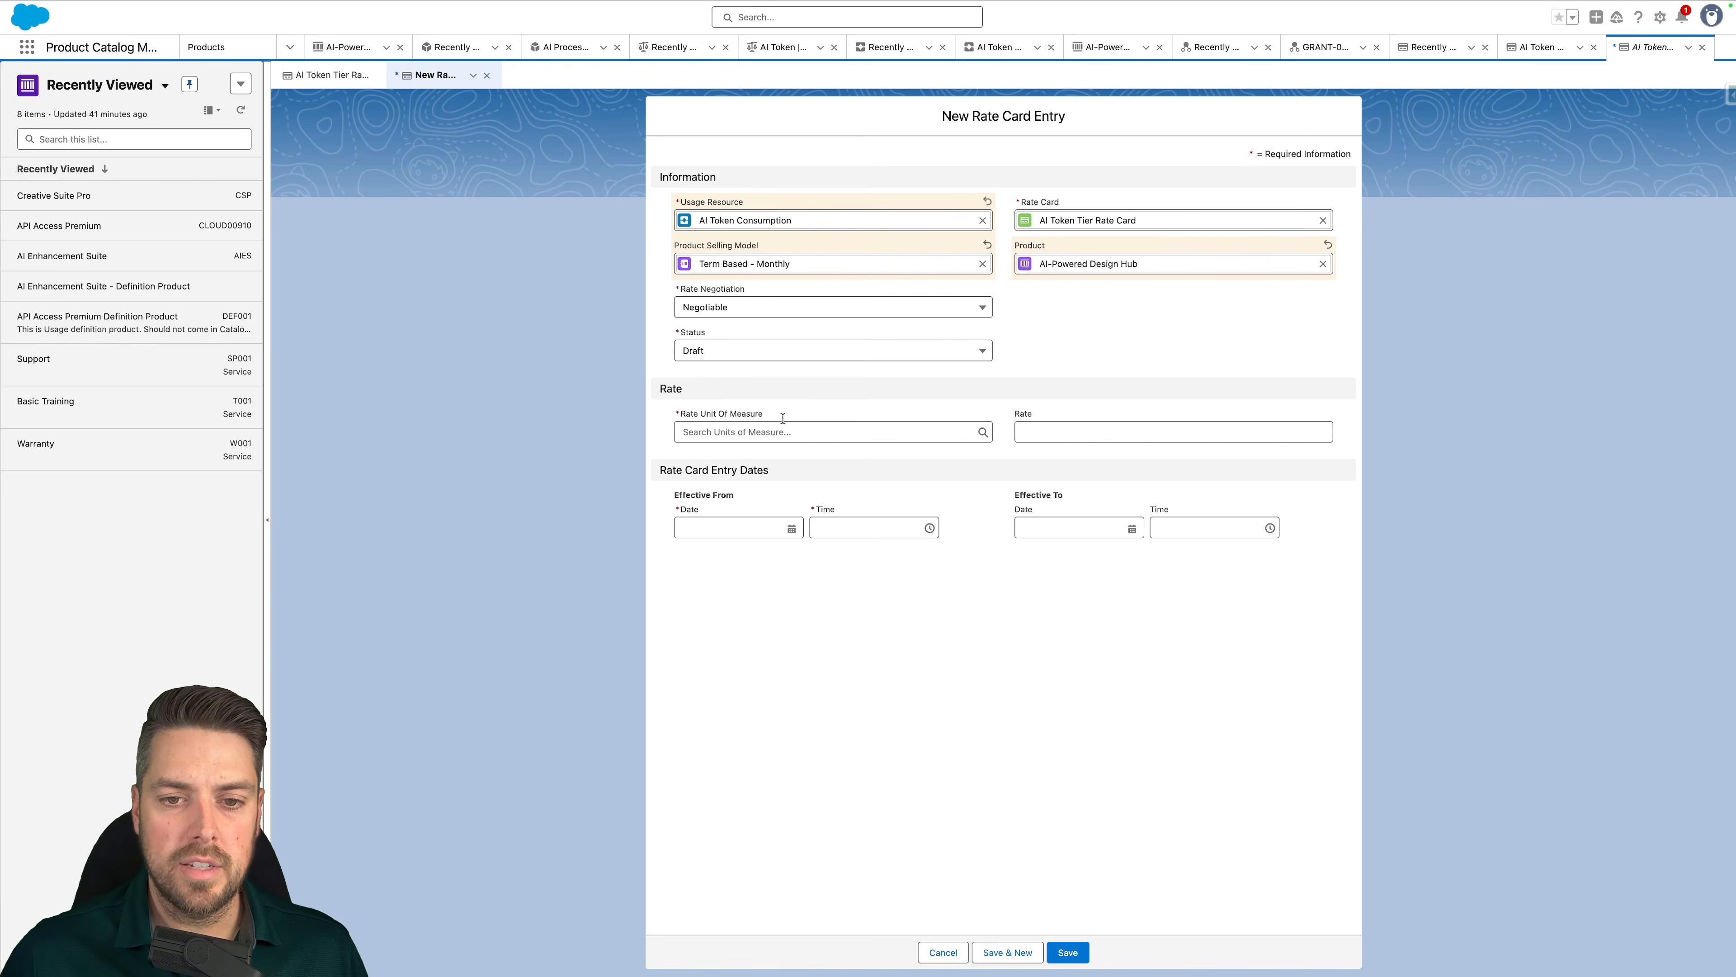
pyautogui.click(725, 433)
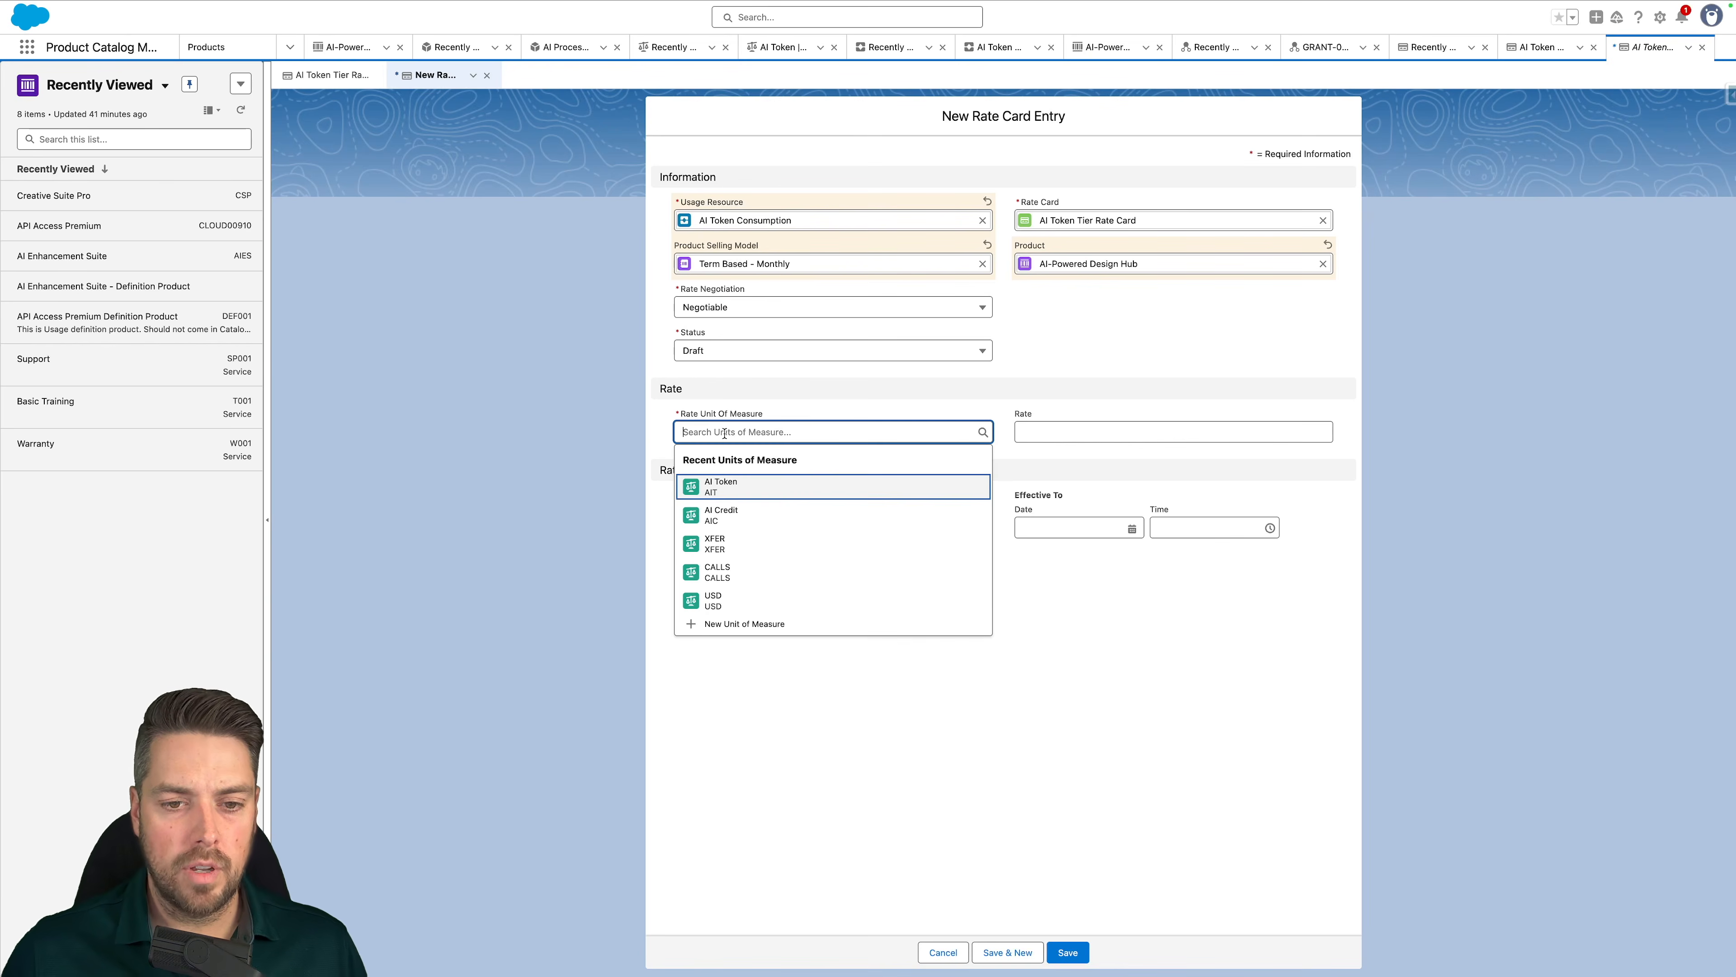
pyautogui.write('USD')
pyautogui.click(715, 477)
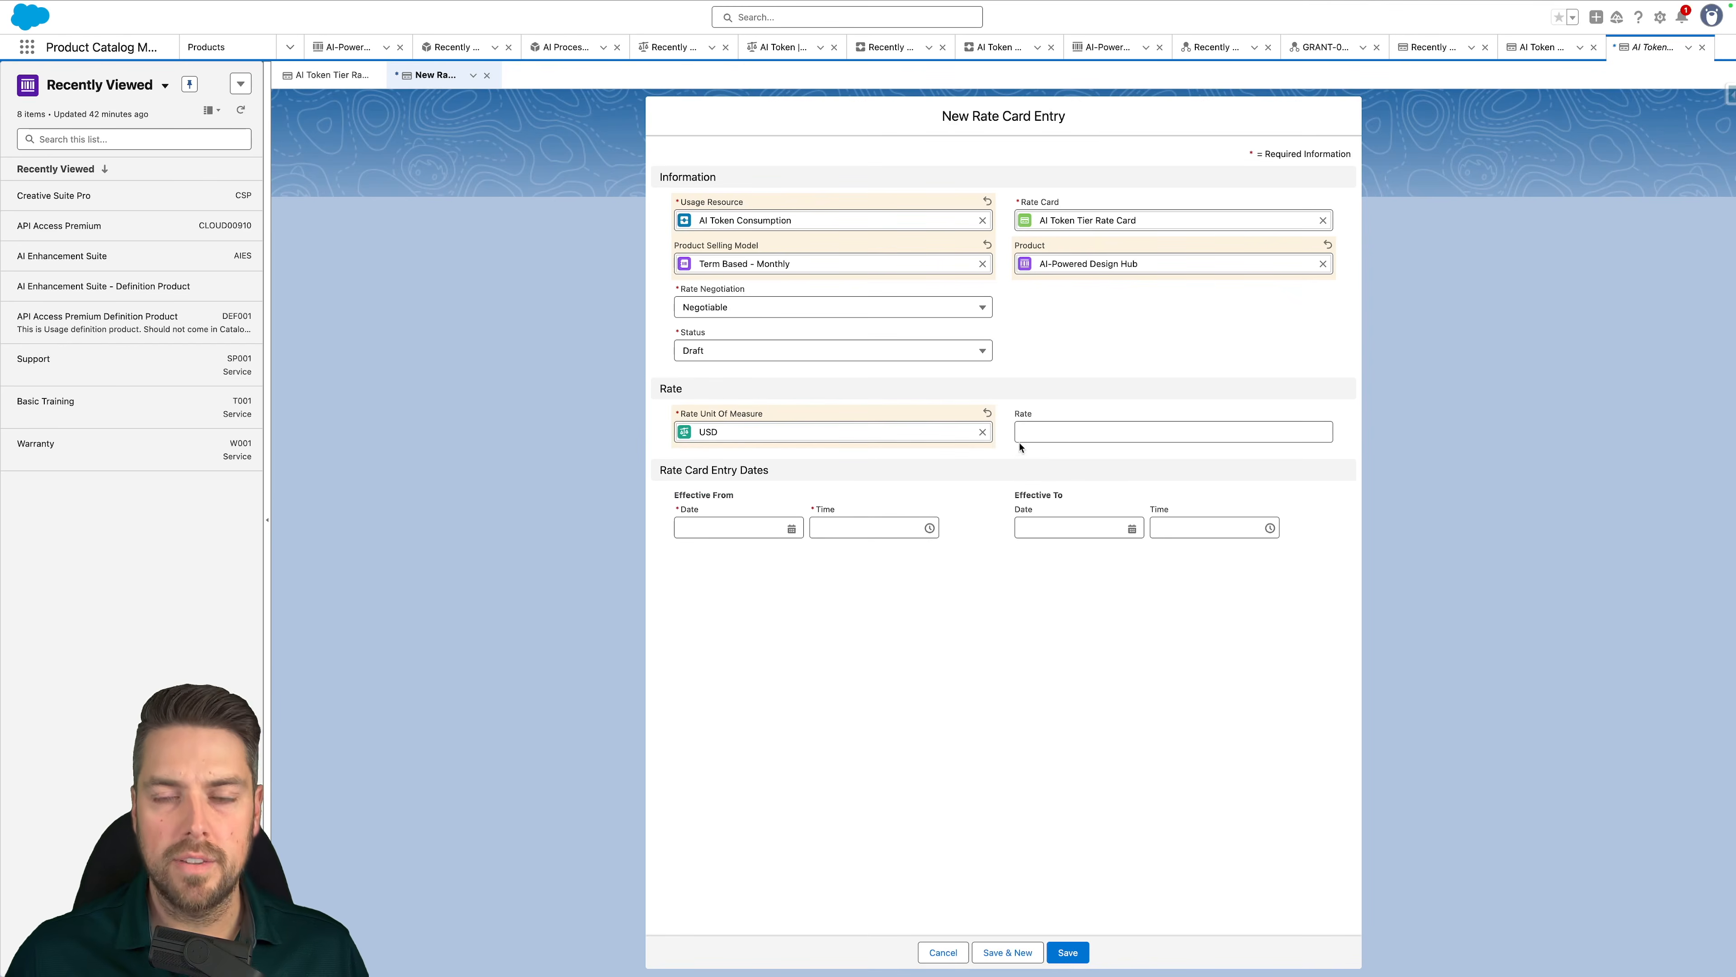
# Set the tier entry's effective-from date to 2025-01-02 and save the entry without a rate
pyautogui.click(740, 523)
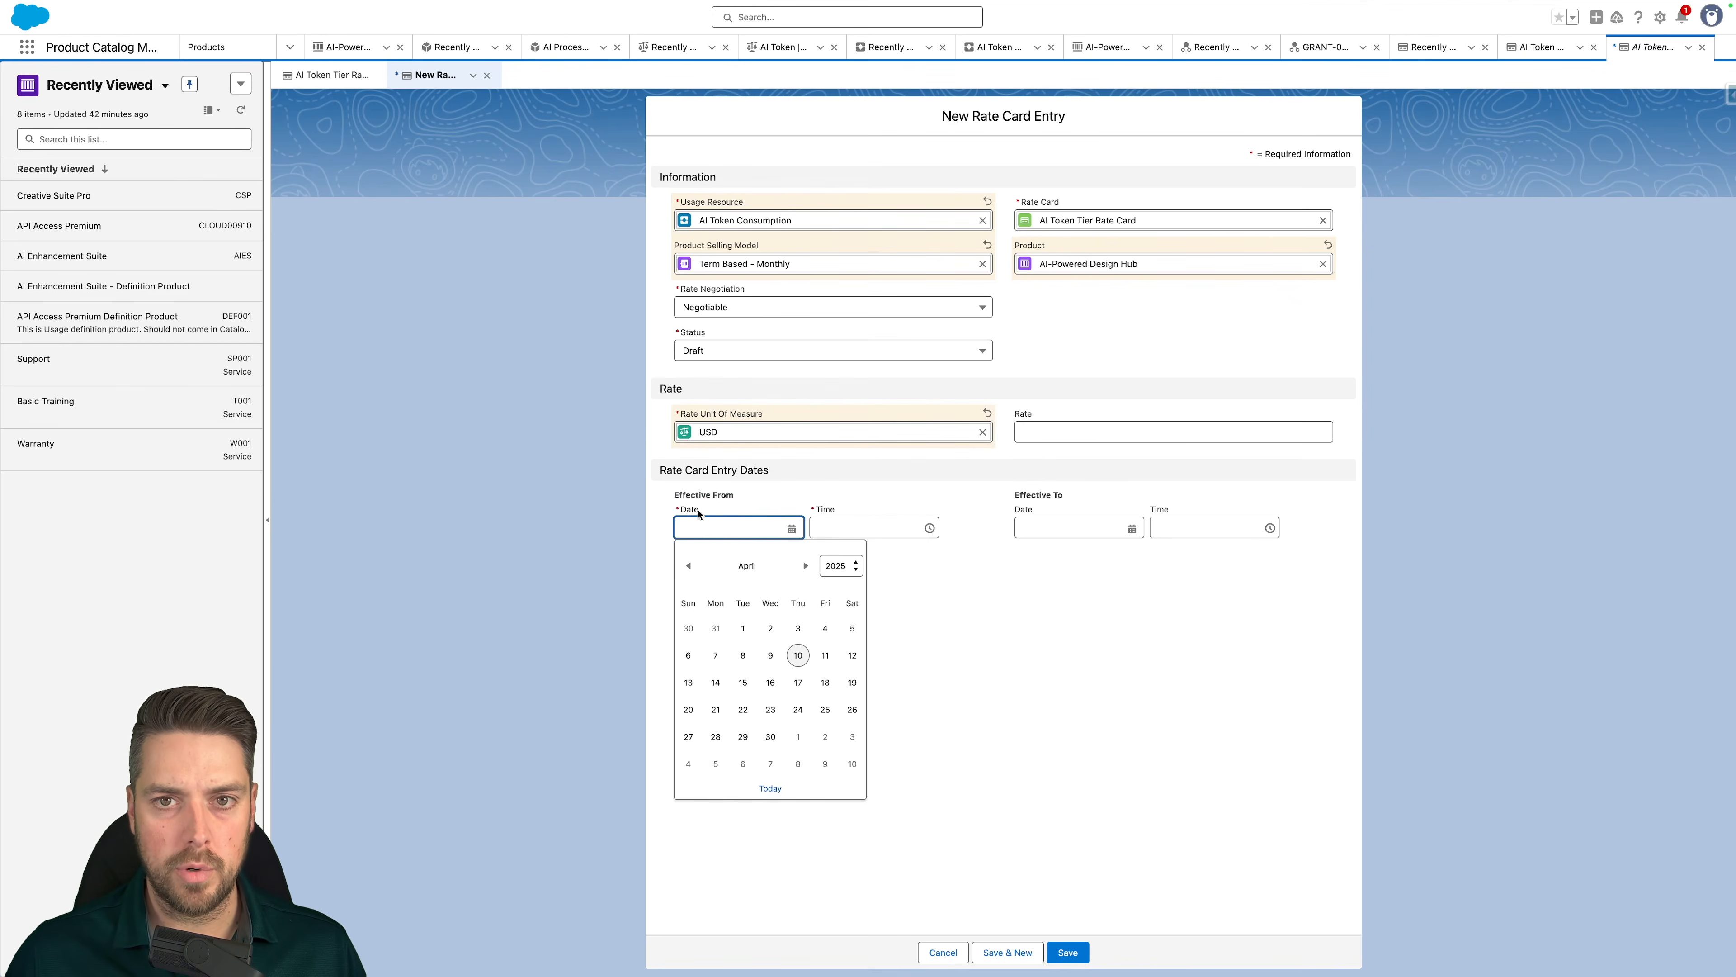
pyautogui.click(689, 566)
pyautogui.click(689, 566)
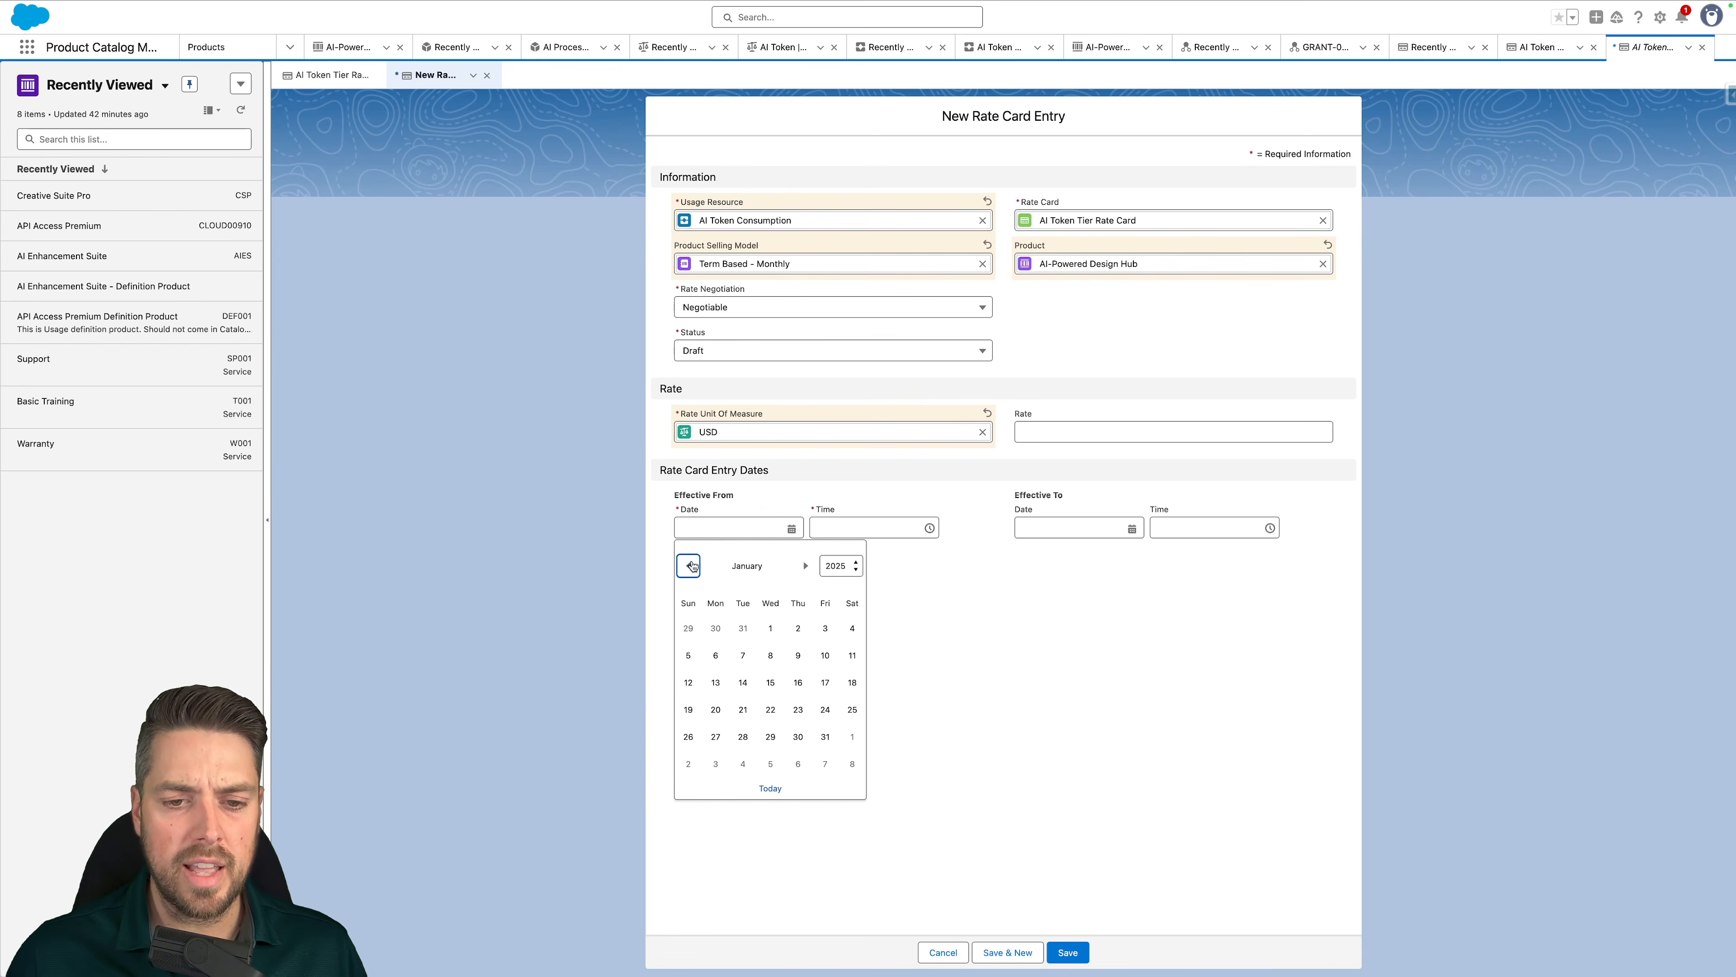
pyautogui.click(802, 633)
pyautogui.click(863, 648)
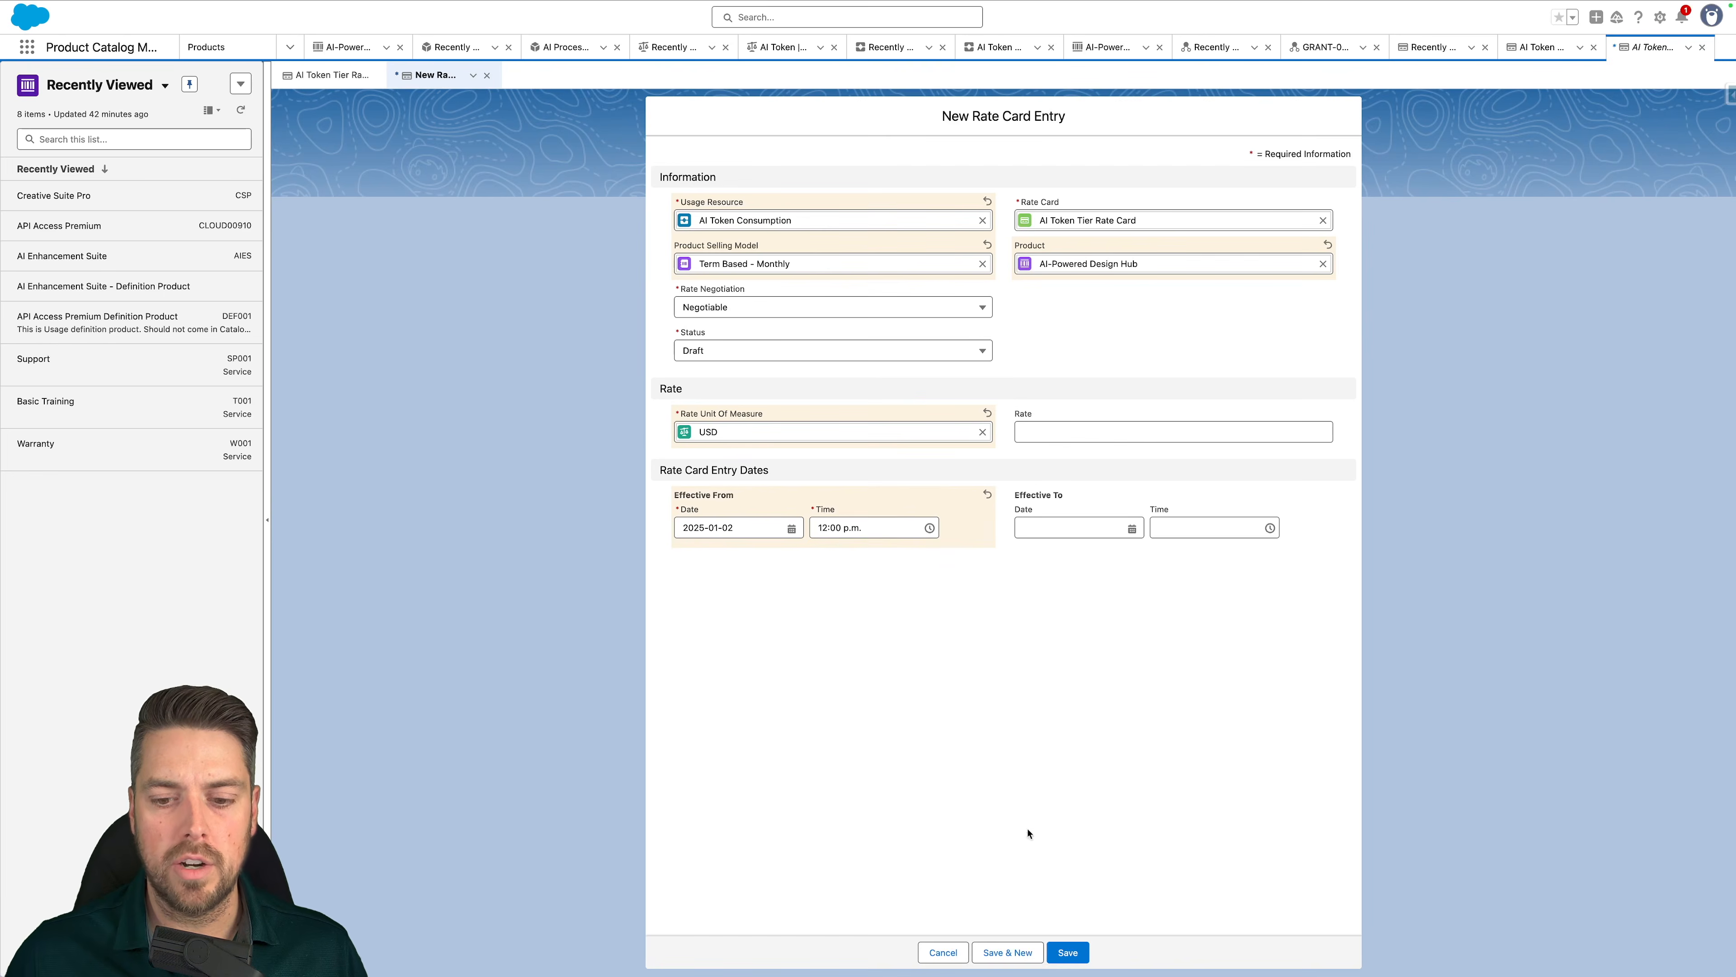
pyautogui.click(1066, 953)
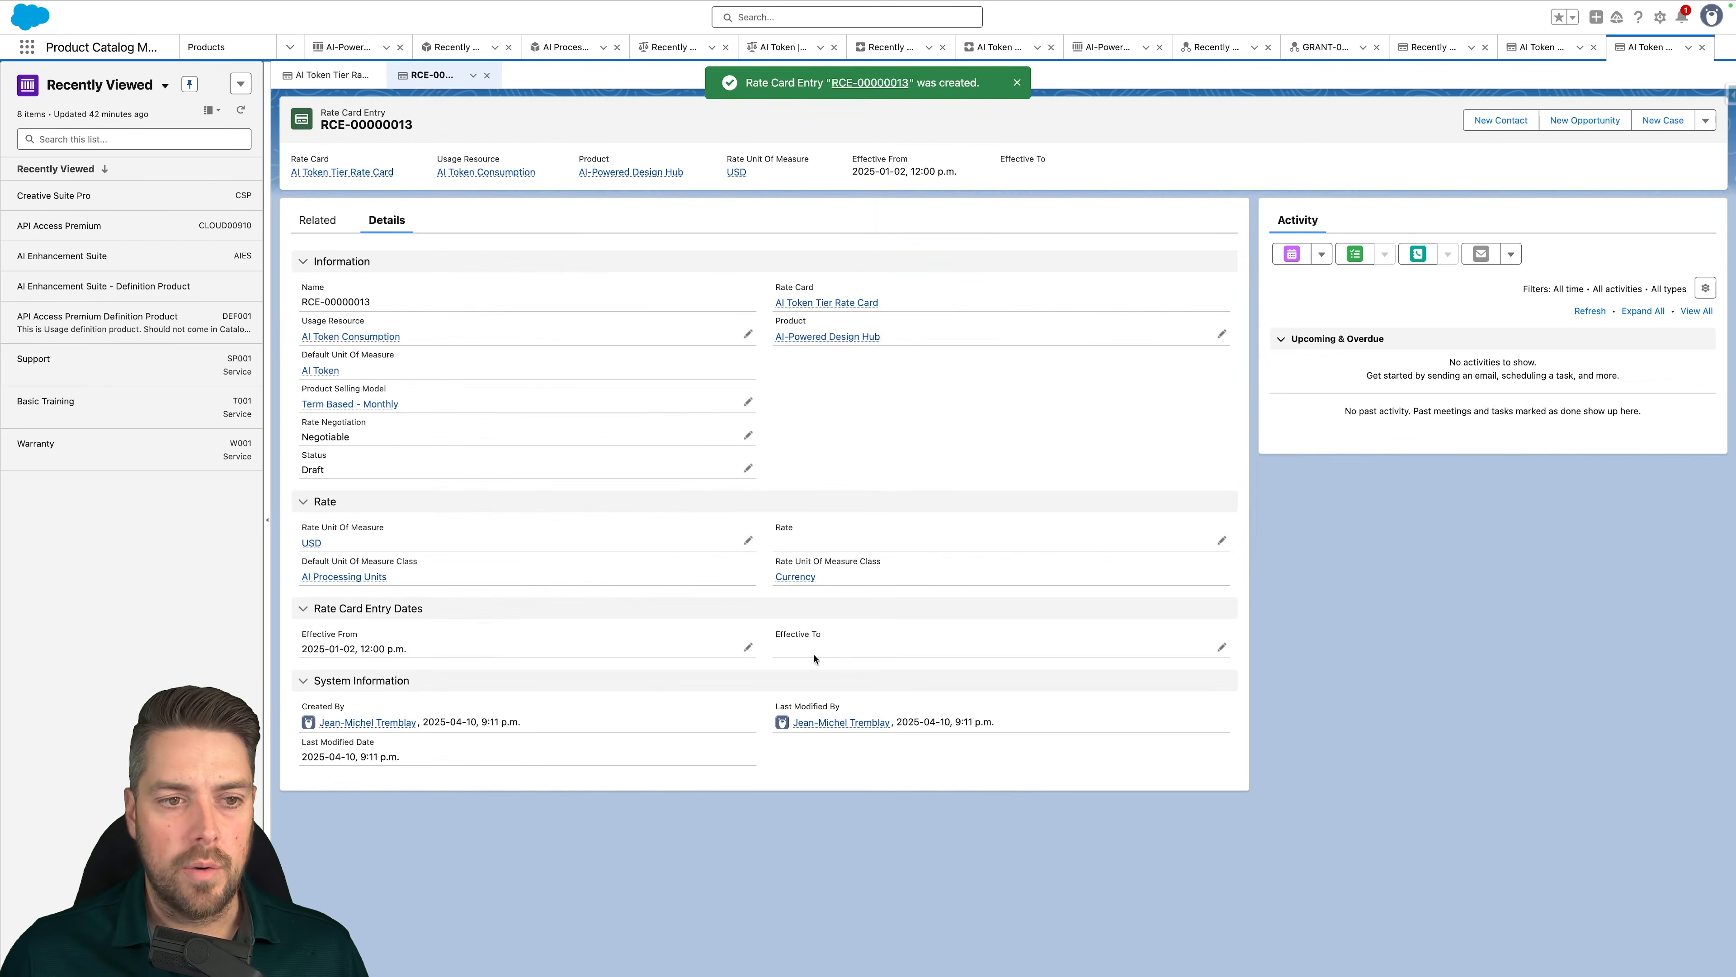
# Start a rate adjustment by tier for the new entry with lower bound 1500 and upper bound 5000
pyautogui.click(327, 221)
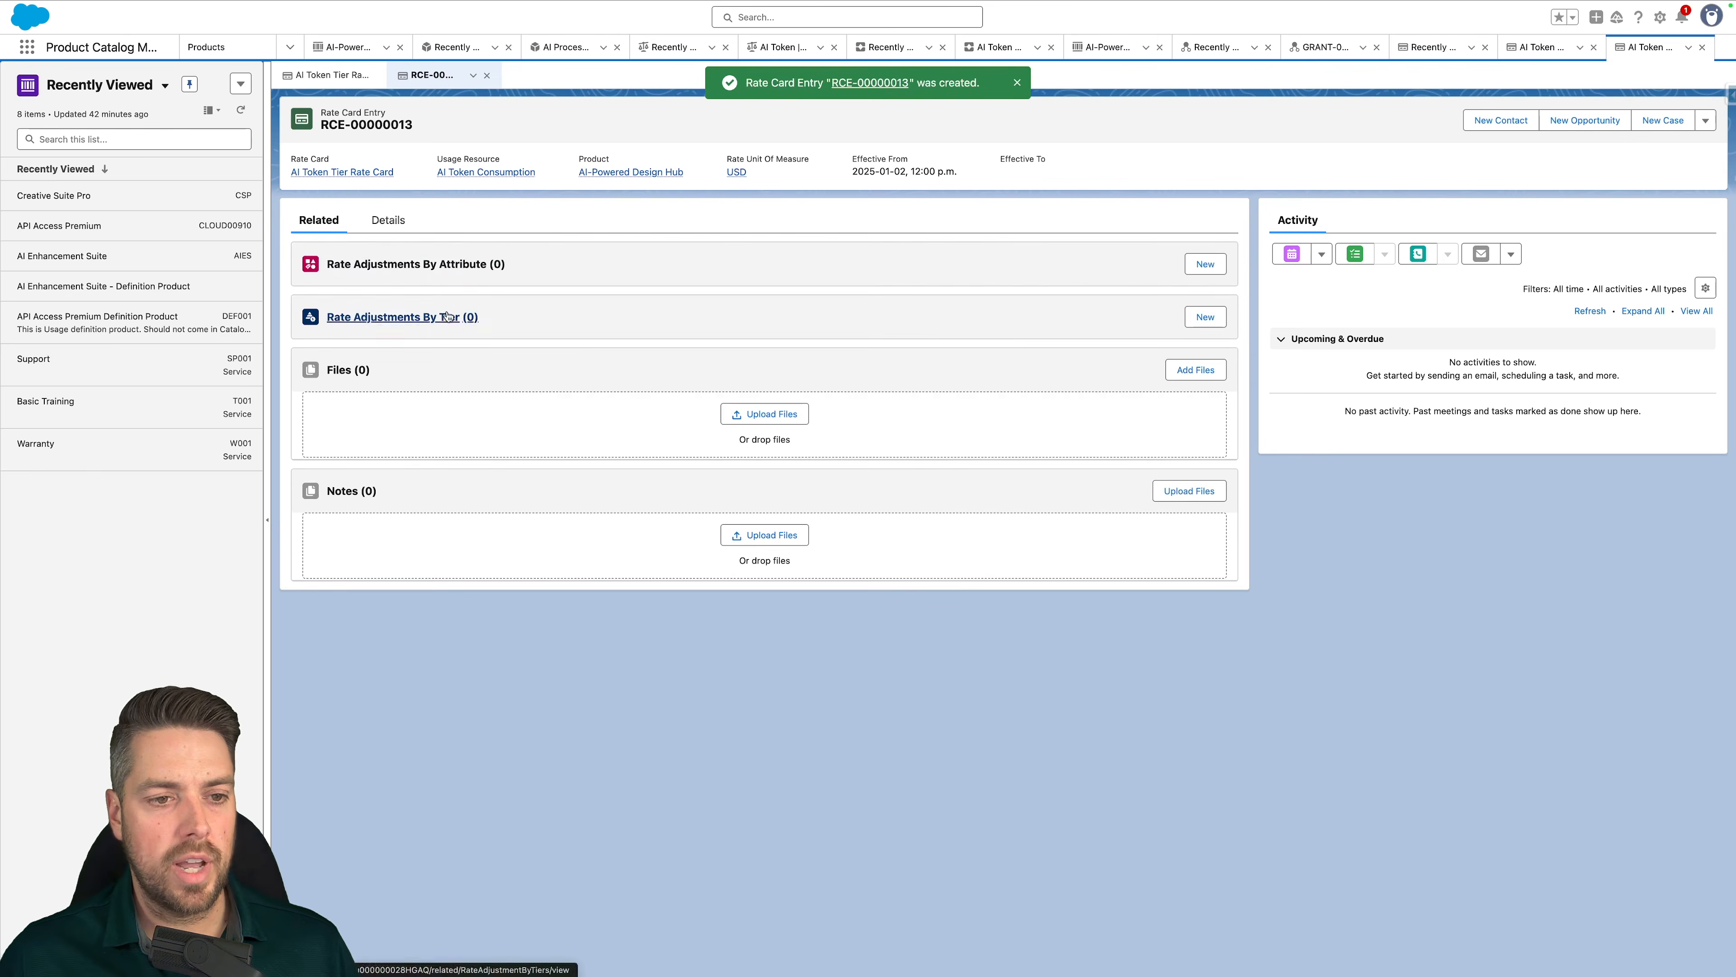
pyautogui.click(1205, 318)
pyautogui.click(750, 226)
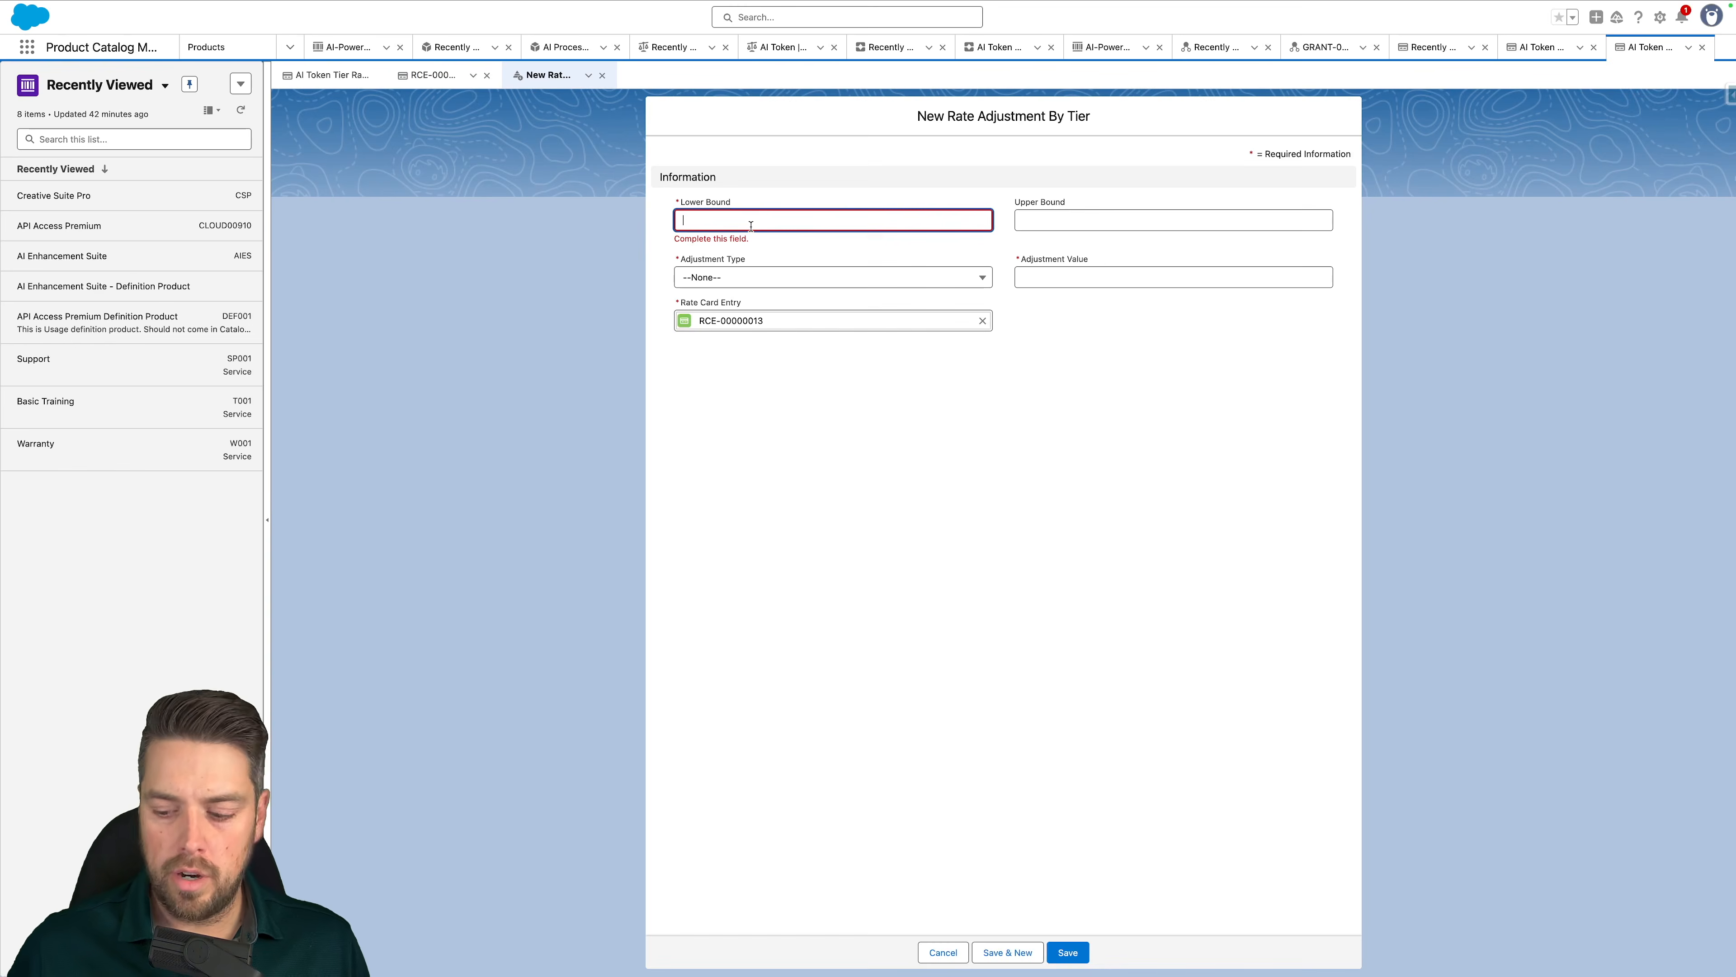
pyautogui.write('1')
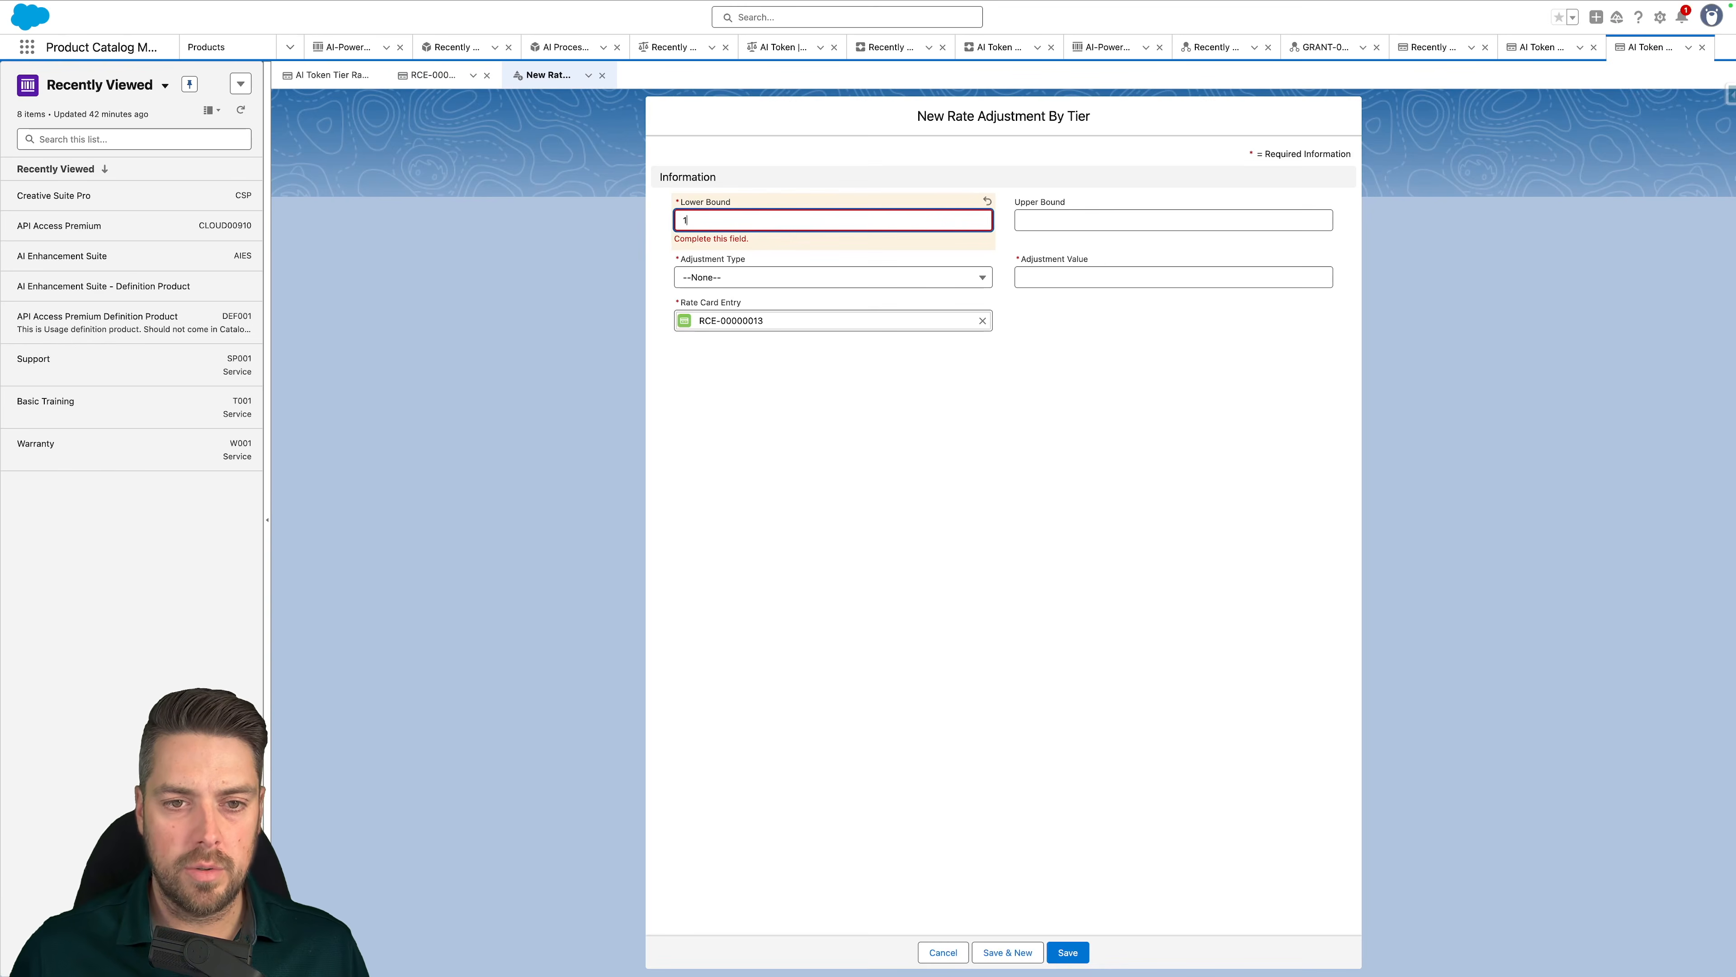
pyautogui.write('500')
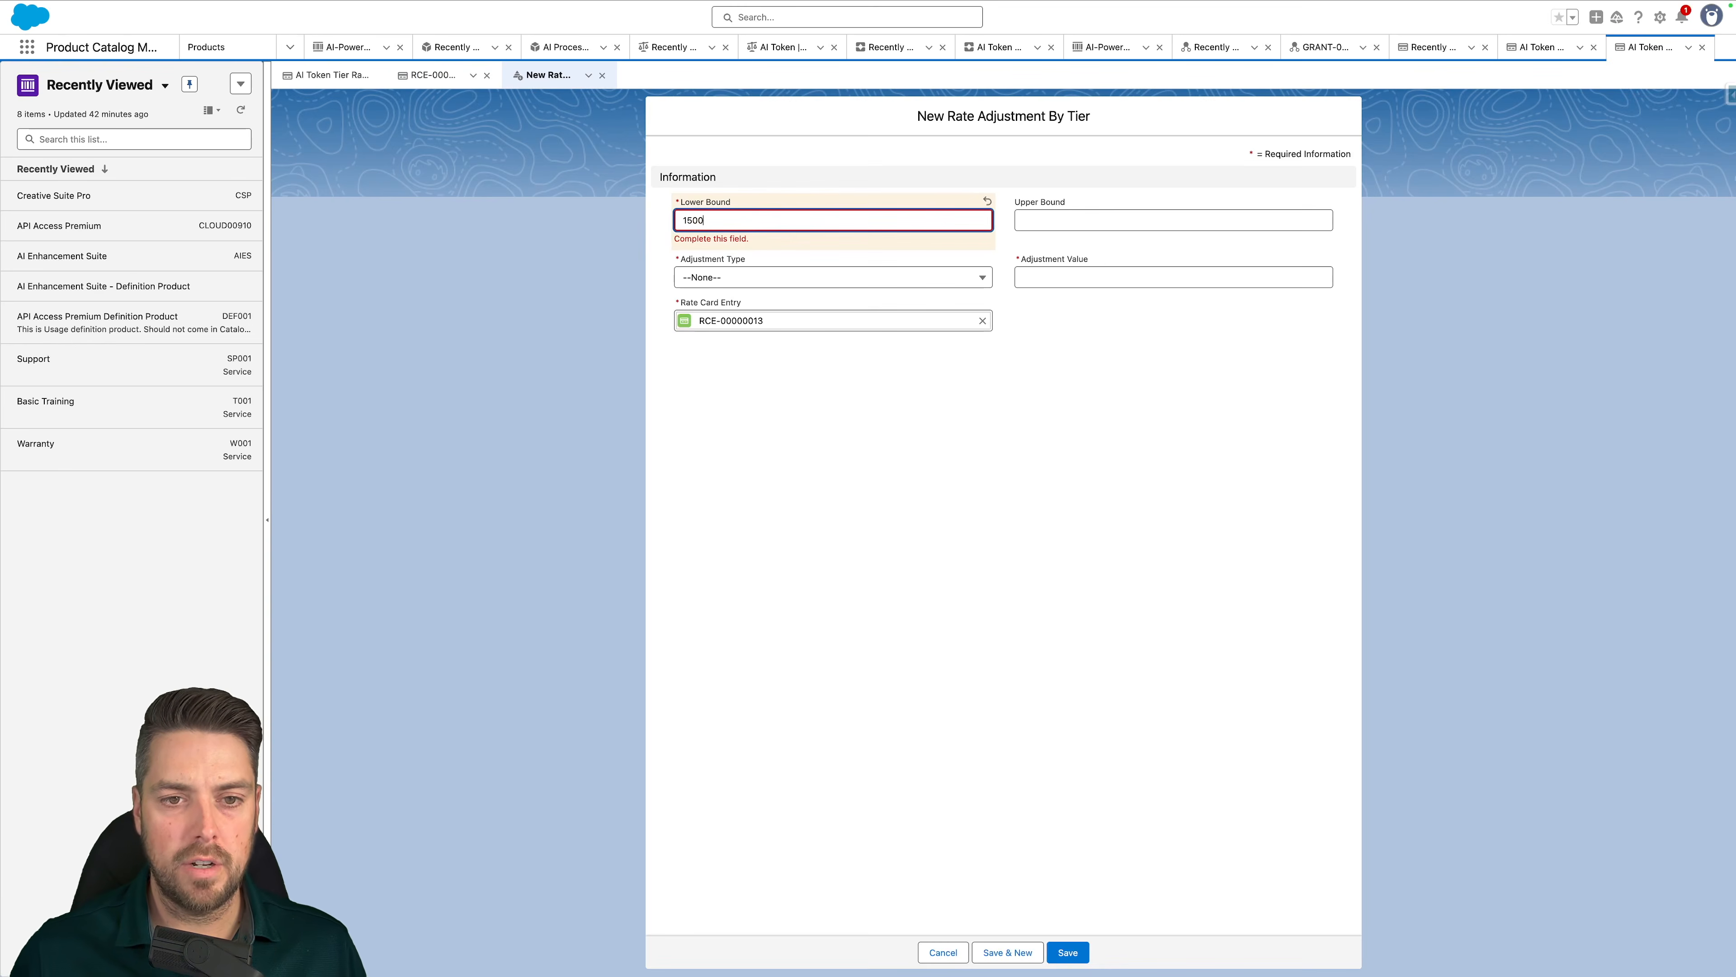
pyautogui.press('Tab')
pyautogui.write('50')
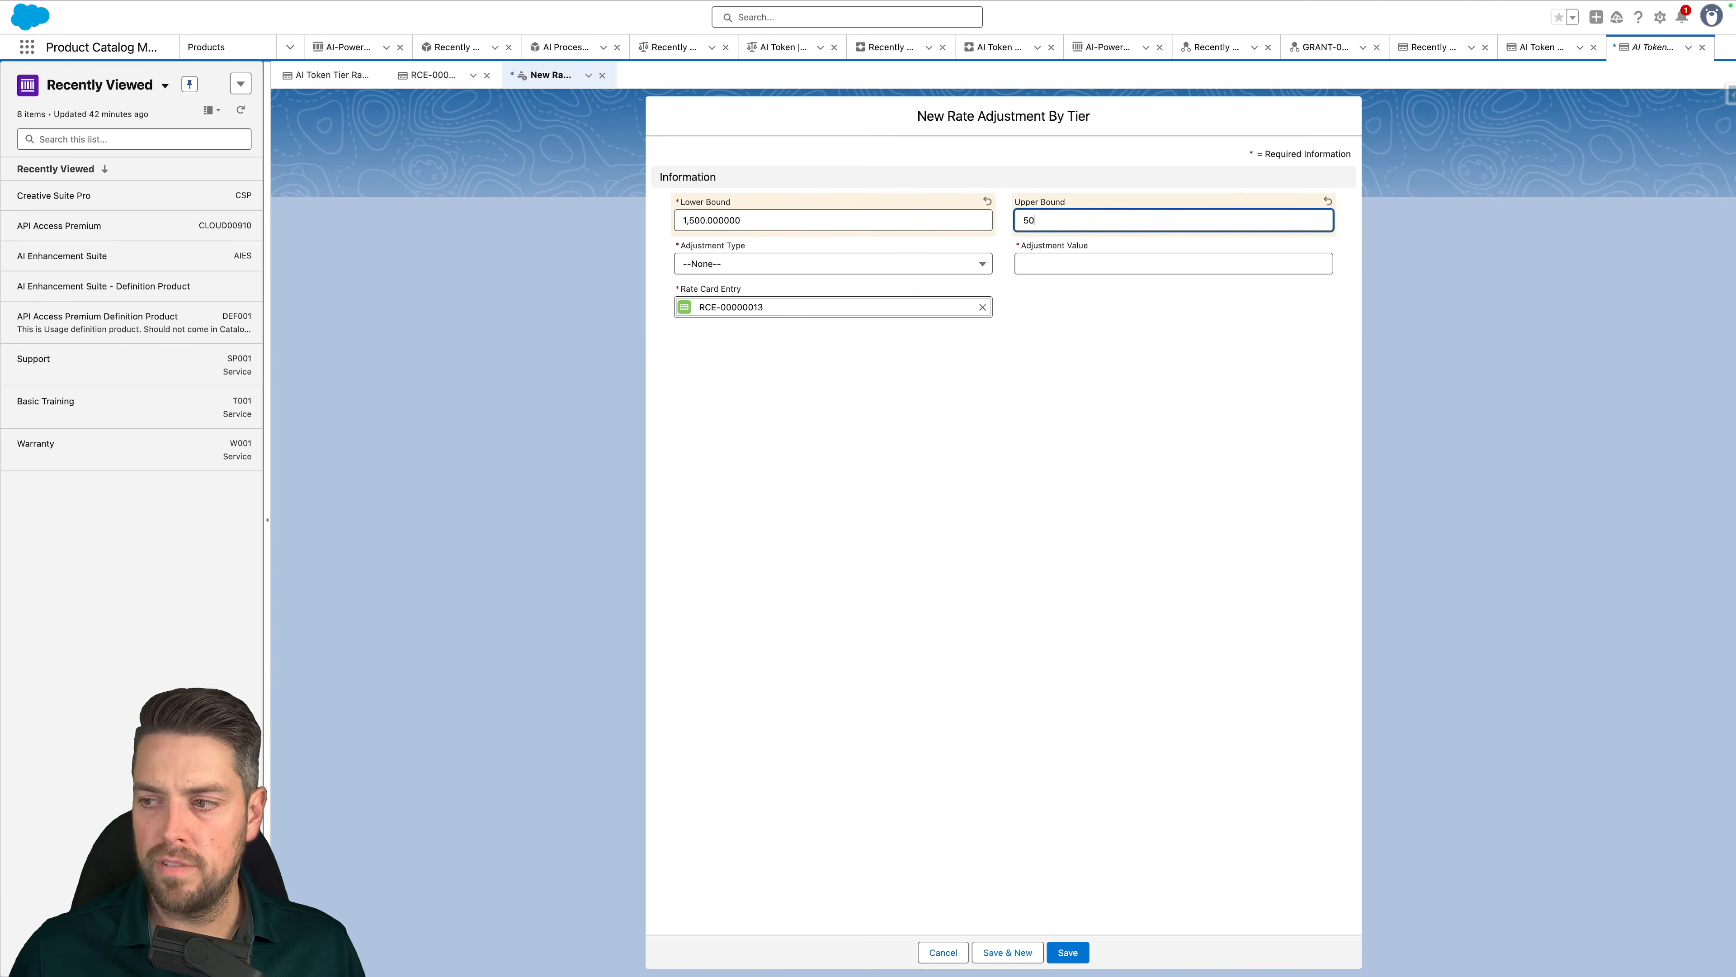
# Set the tier's adjustment type to Override with an adjustment value of 0.09 and save it
pyautogui.click(759, 274)
pyautogui.click(766, 363)
pyautogui.click(1068, 270)
pyautogui.write('0.09')
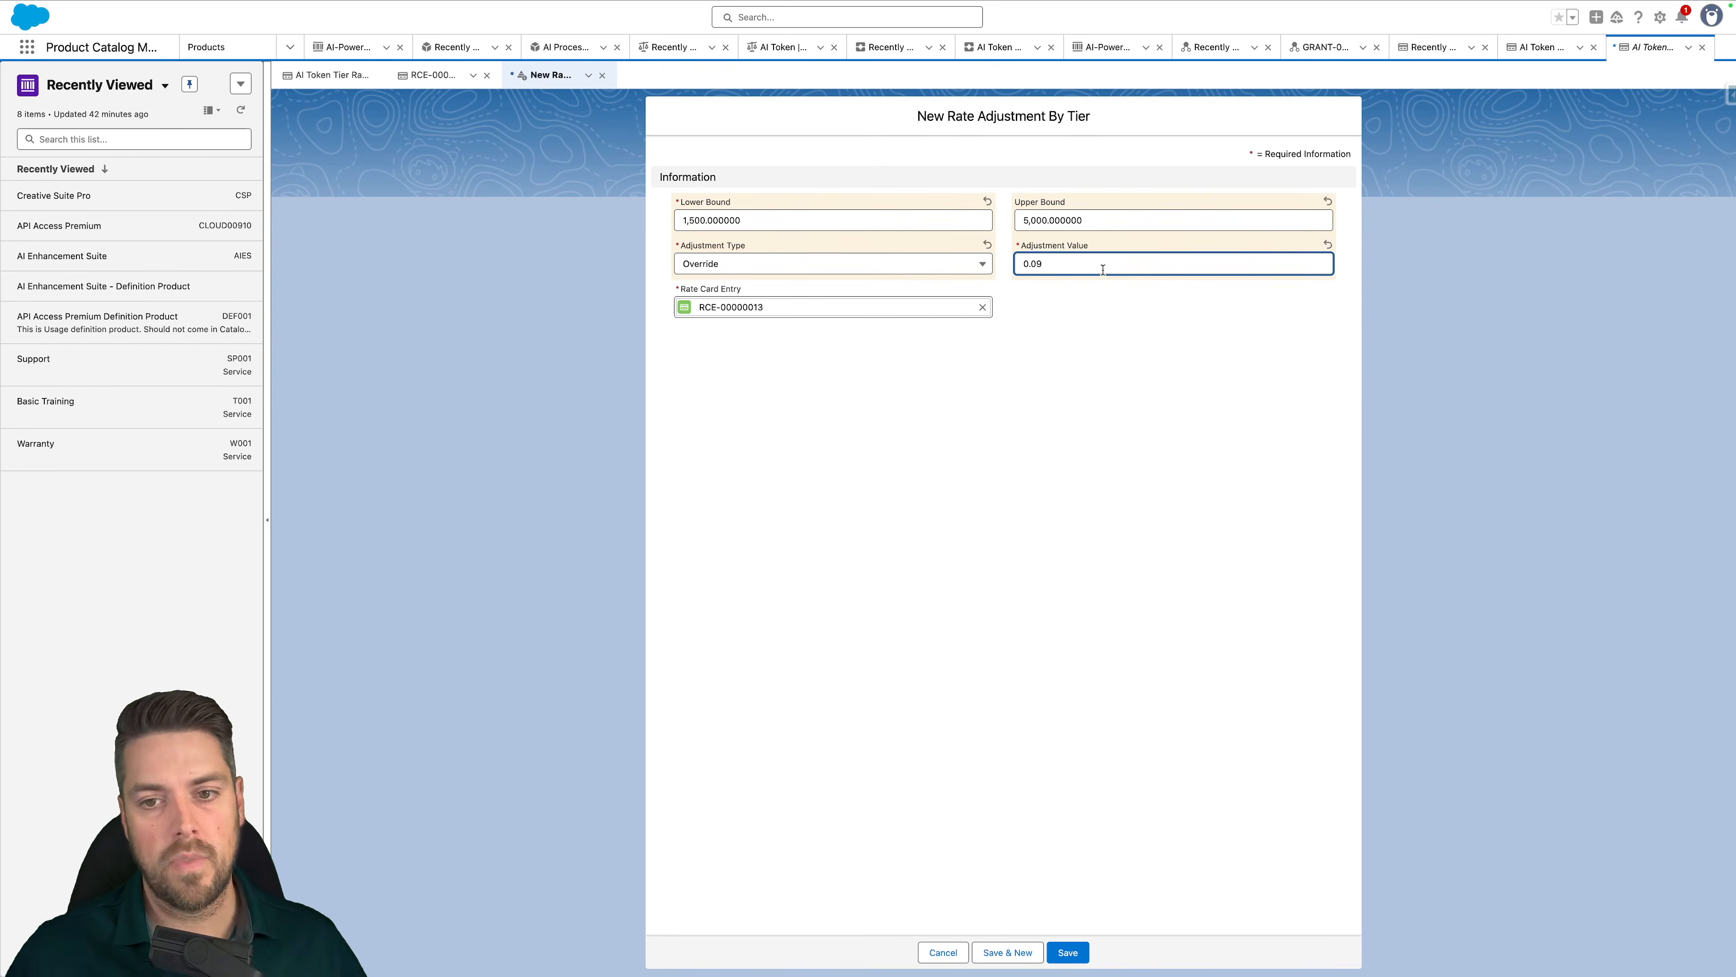
pyautogui.click(1074, 291)
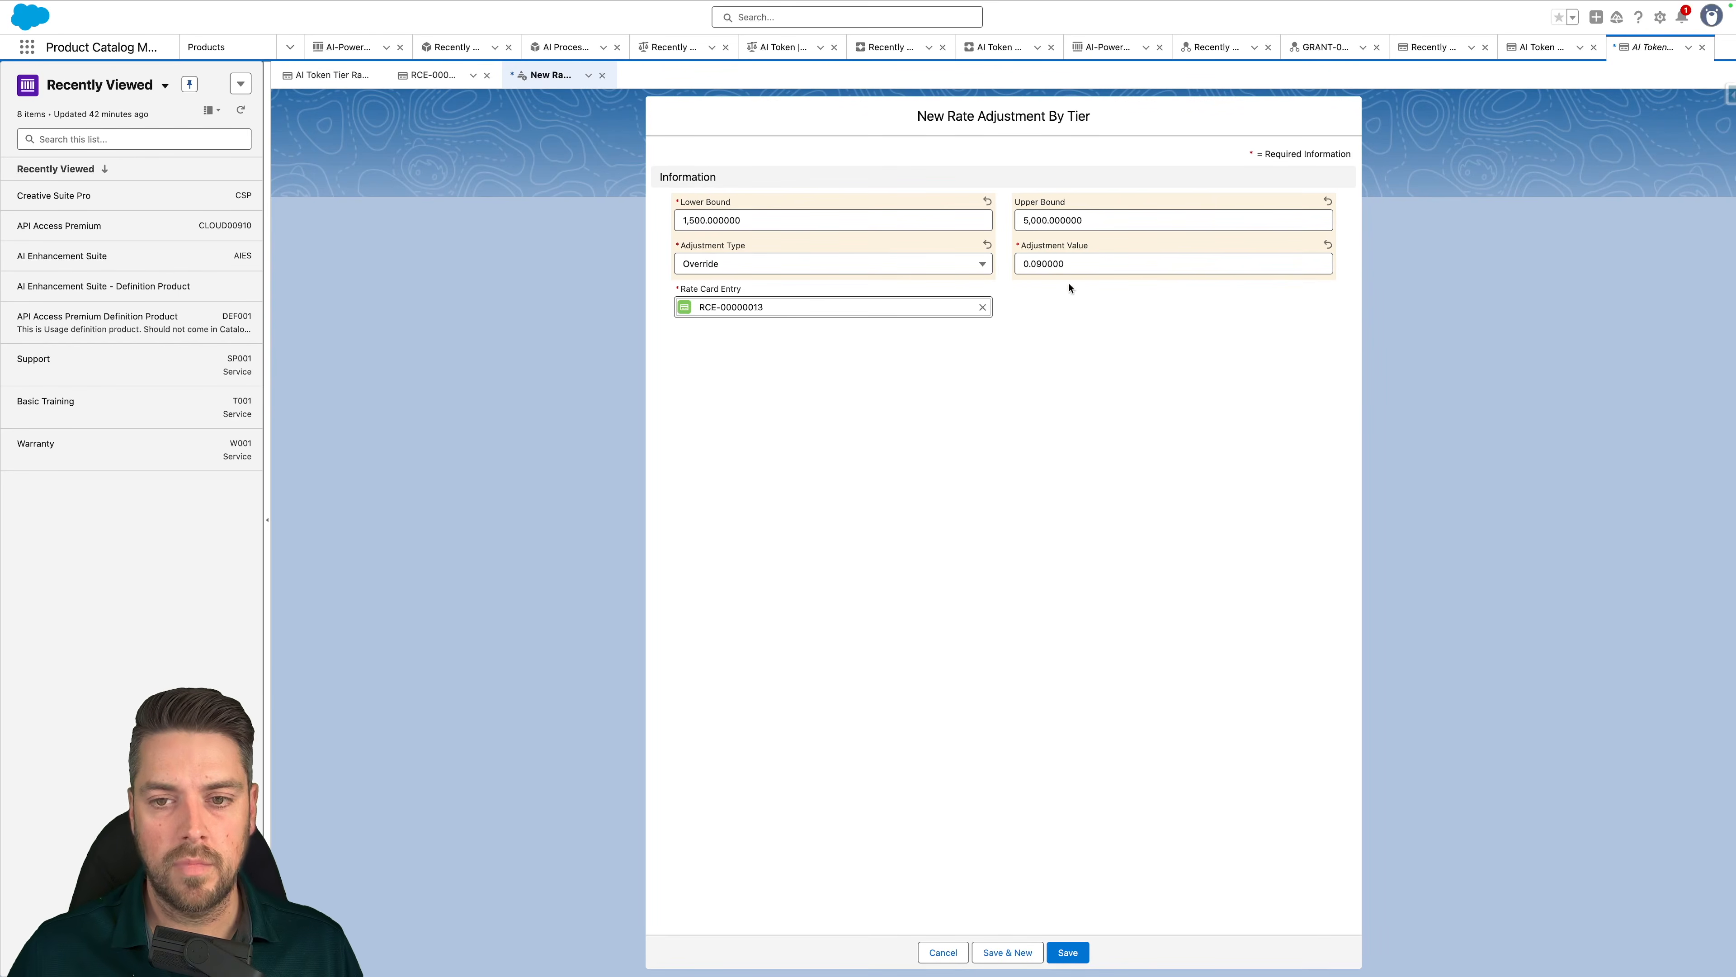
pyautogui.click(1068, 953)
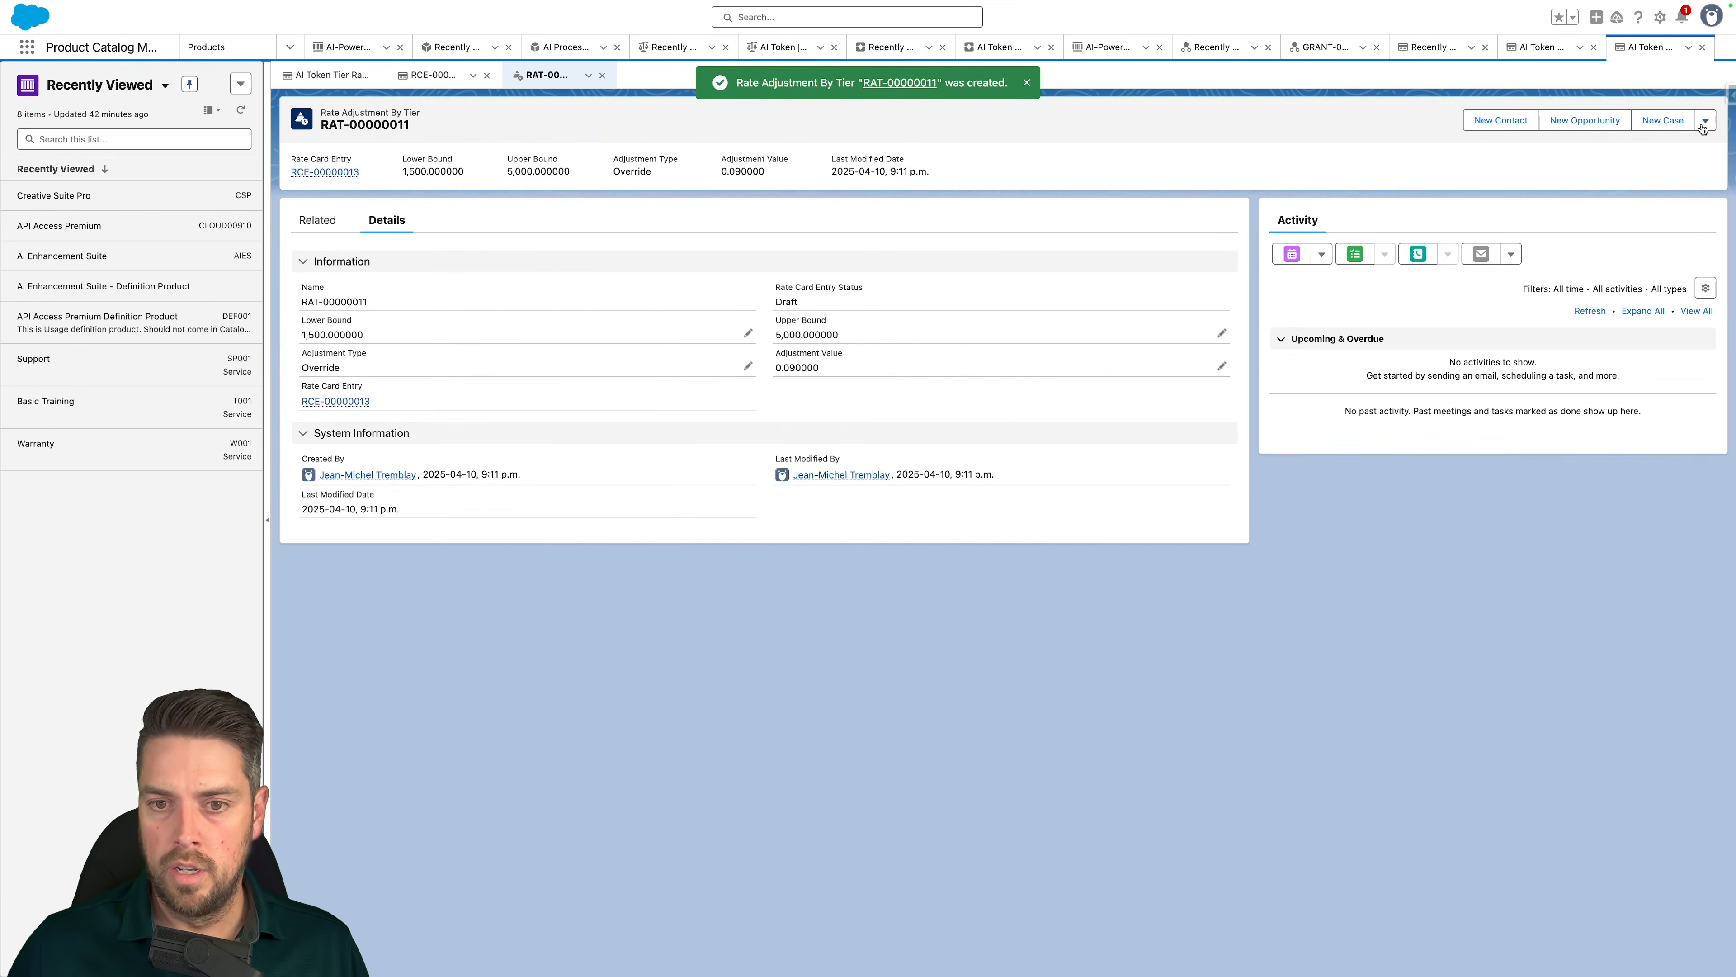
# Clone the saved tier adjustment and set the copy's lower bound to 5001 and upper bound to 10000
pyautogui.click(1703, 123)
pyautogui.click(1673, 221)
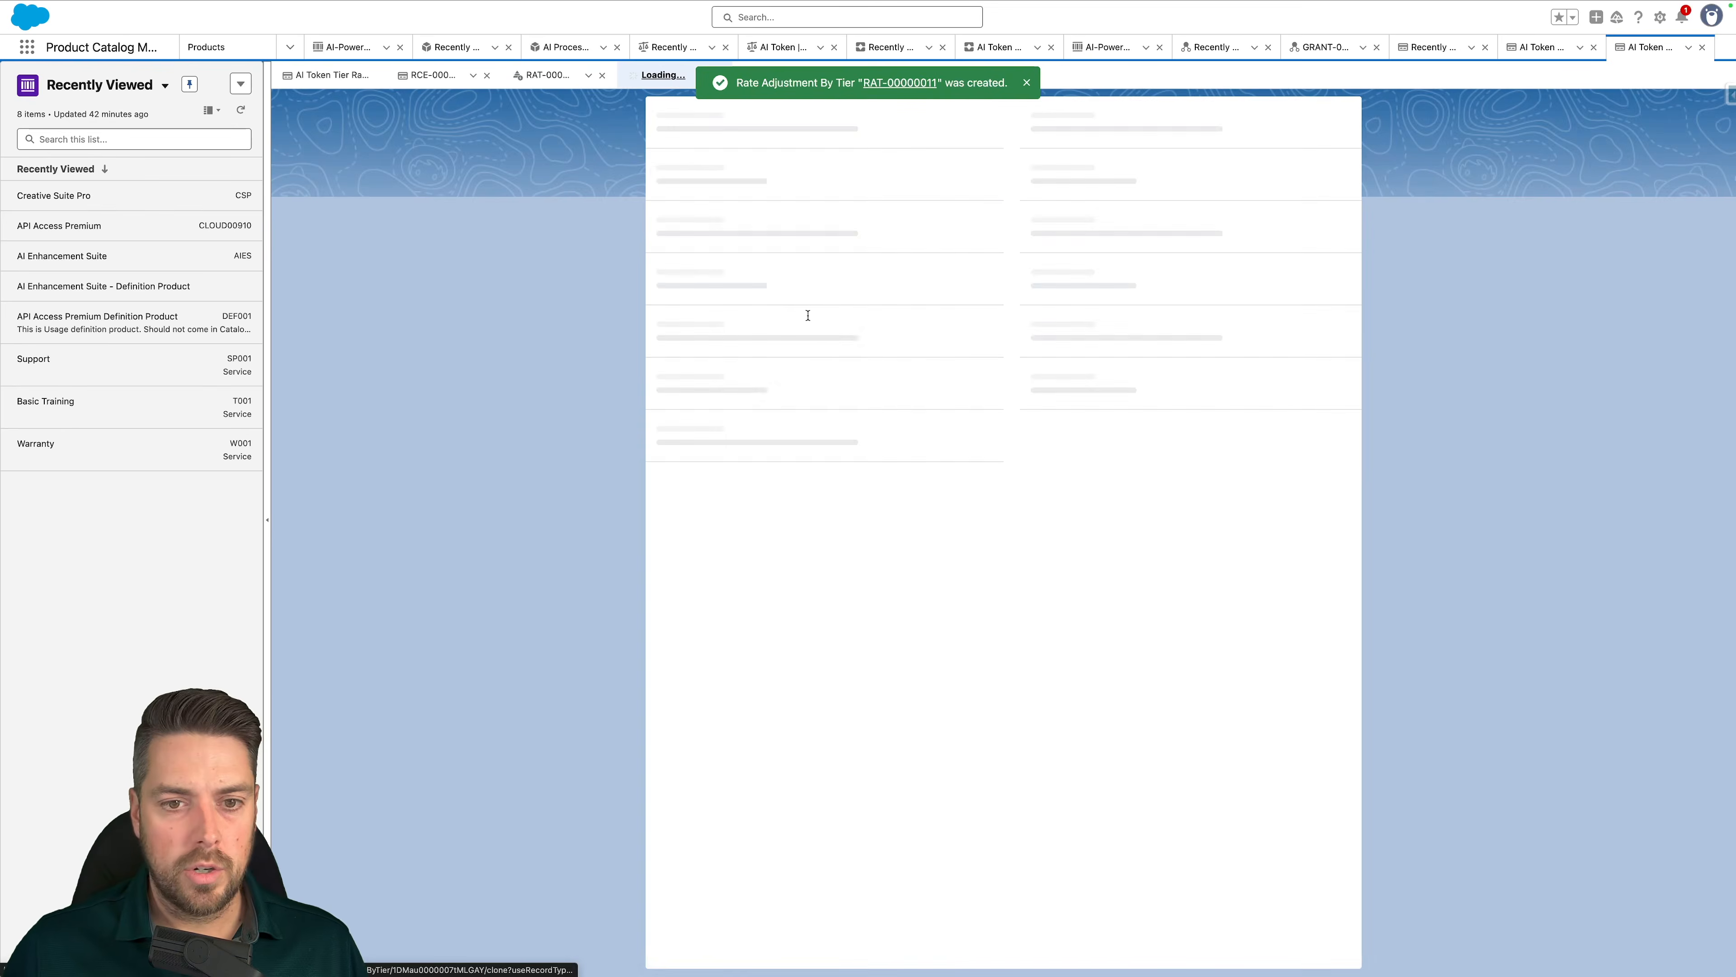
pyautogui.moveTo(779, 220); pyautogui.dragTo(562, 219)
pyautogui.write('500')
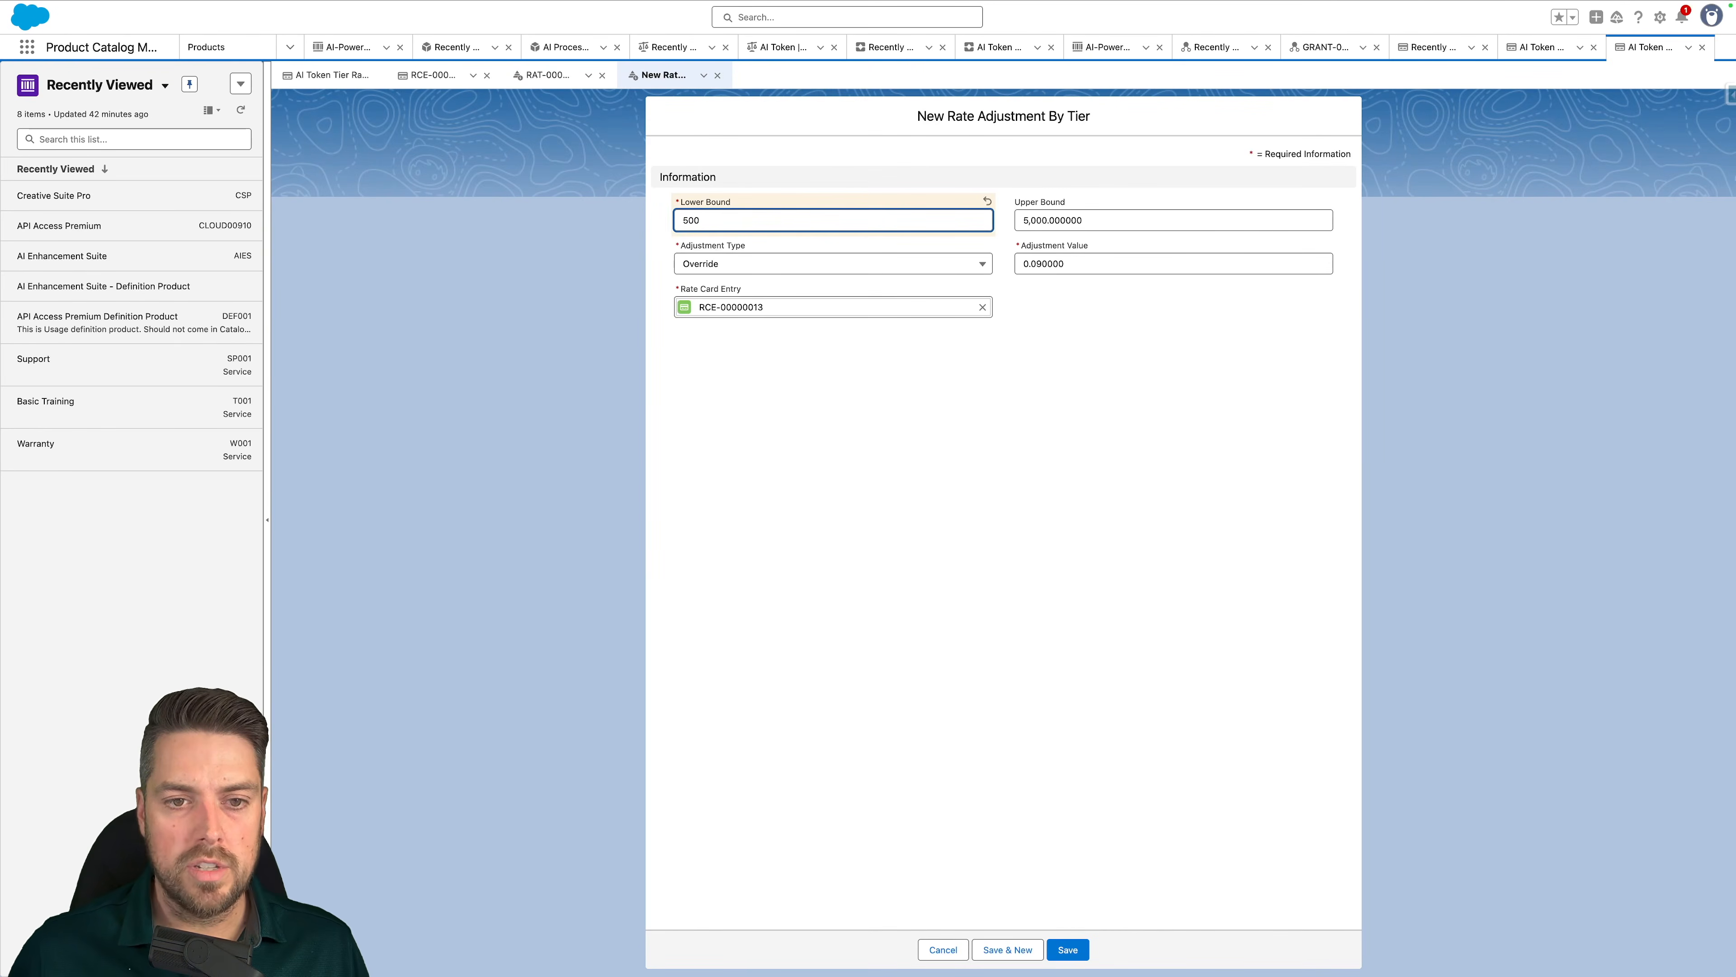
pyautogui.press('Tab')
pyautogui.write('10000')
pyautogui.press('Tab')
# Set the cloned tier's adjustment value to 0.08
pyautogui.click(1126, 267)
pyautogui.press('BackSpace')
pyautogui.write('8')
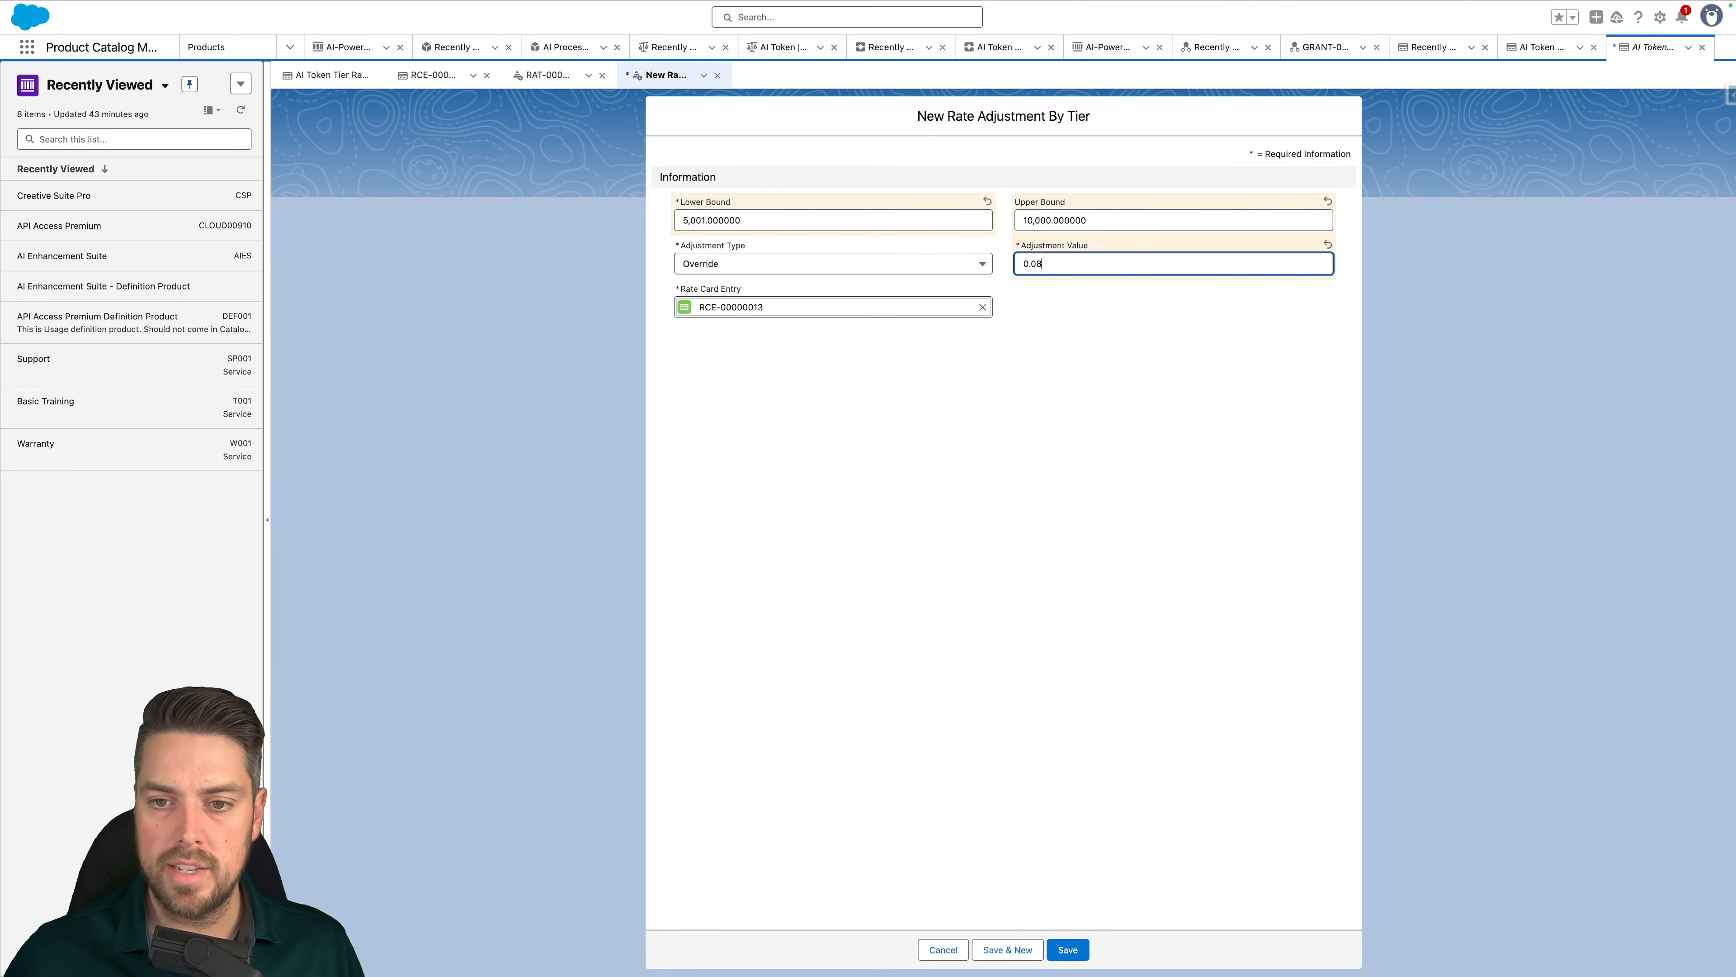
# Save the tier adjustment and clone it, setting the copy's lower bound to 10001
pyautogui.click(1085, 950)
pyautogui.click(1705, 123)
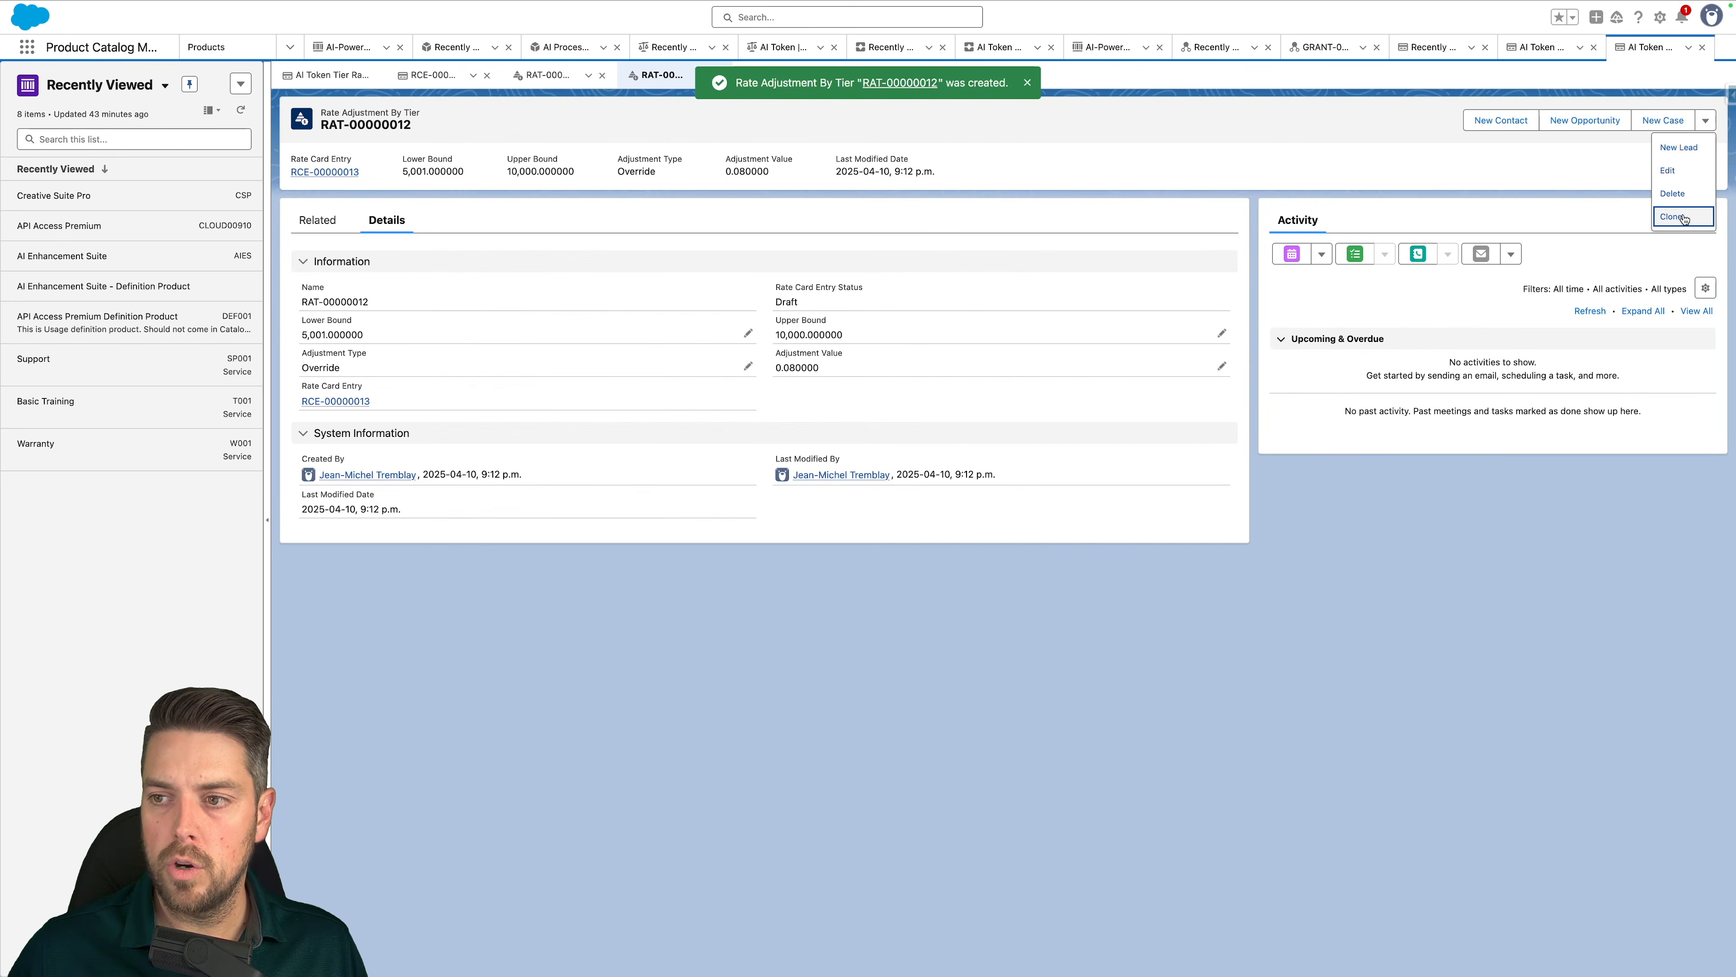
pyautogui.click(1675, 217)
pyautogui.doubleClick(827, 219)
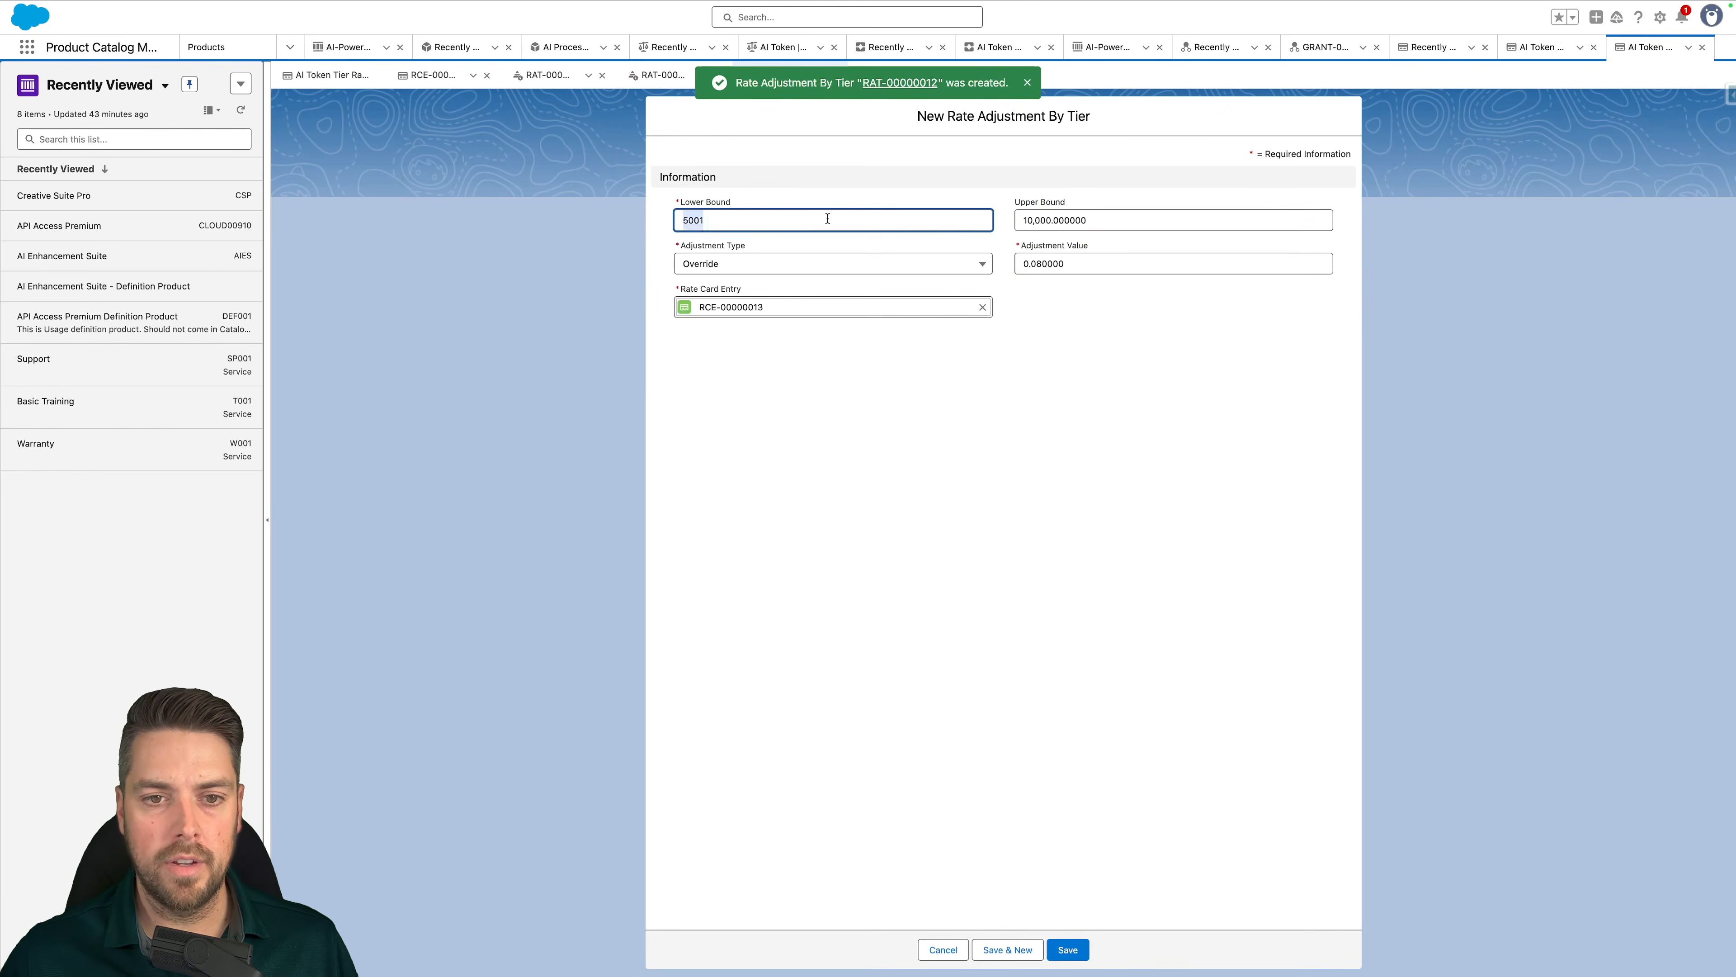
pyautogui.write('100001')
pyautogui.press('Tab')
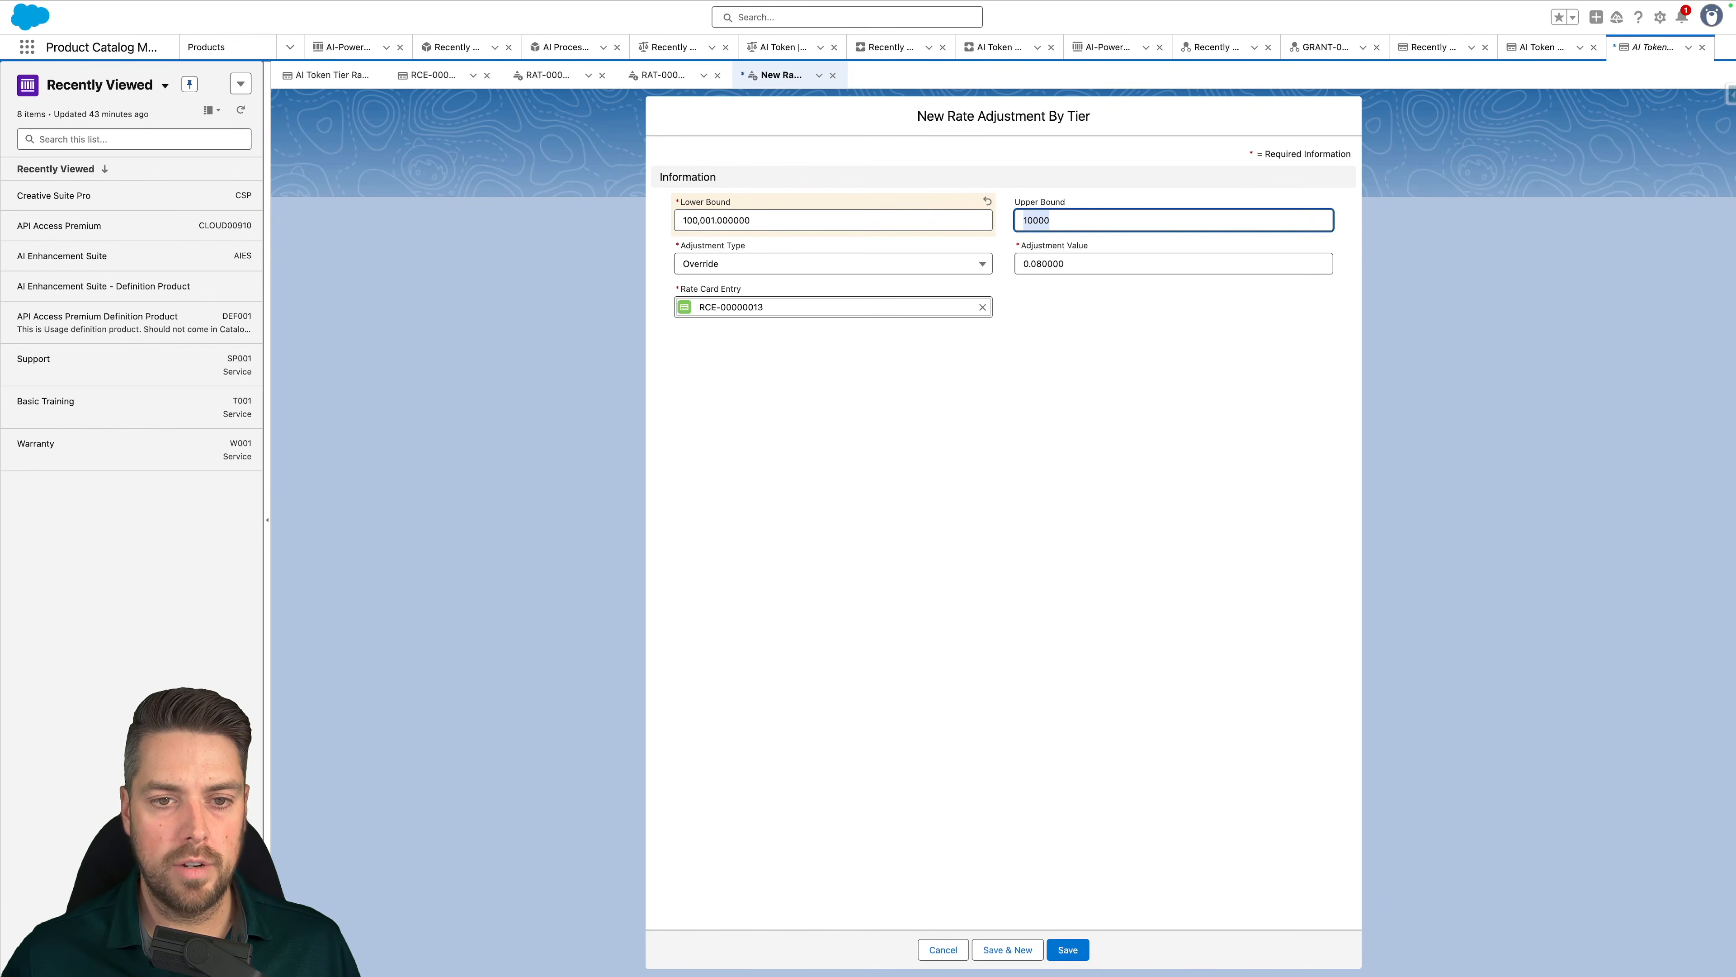
pyautogui.click(707, 218)
pyautogui.press('BackSpace')
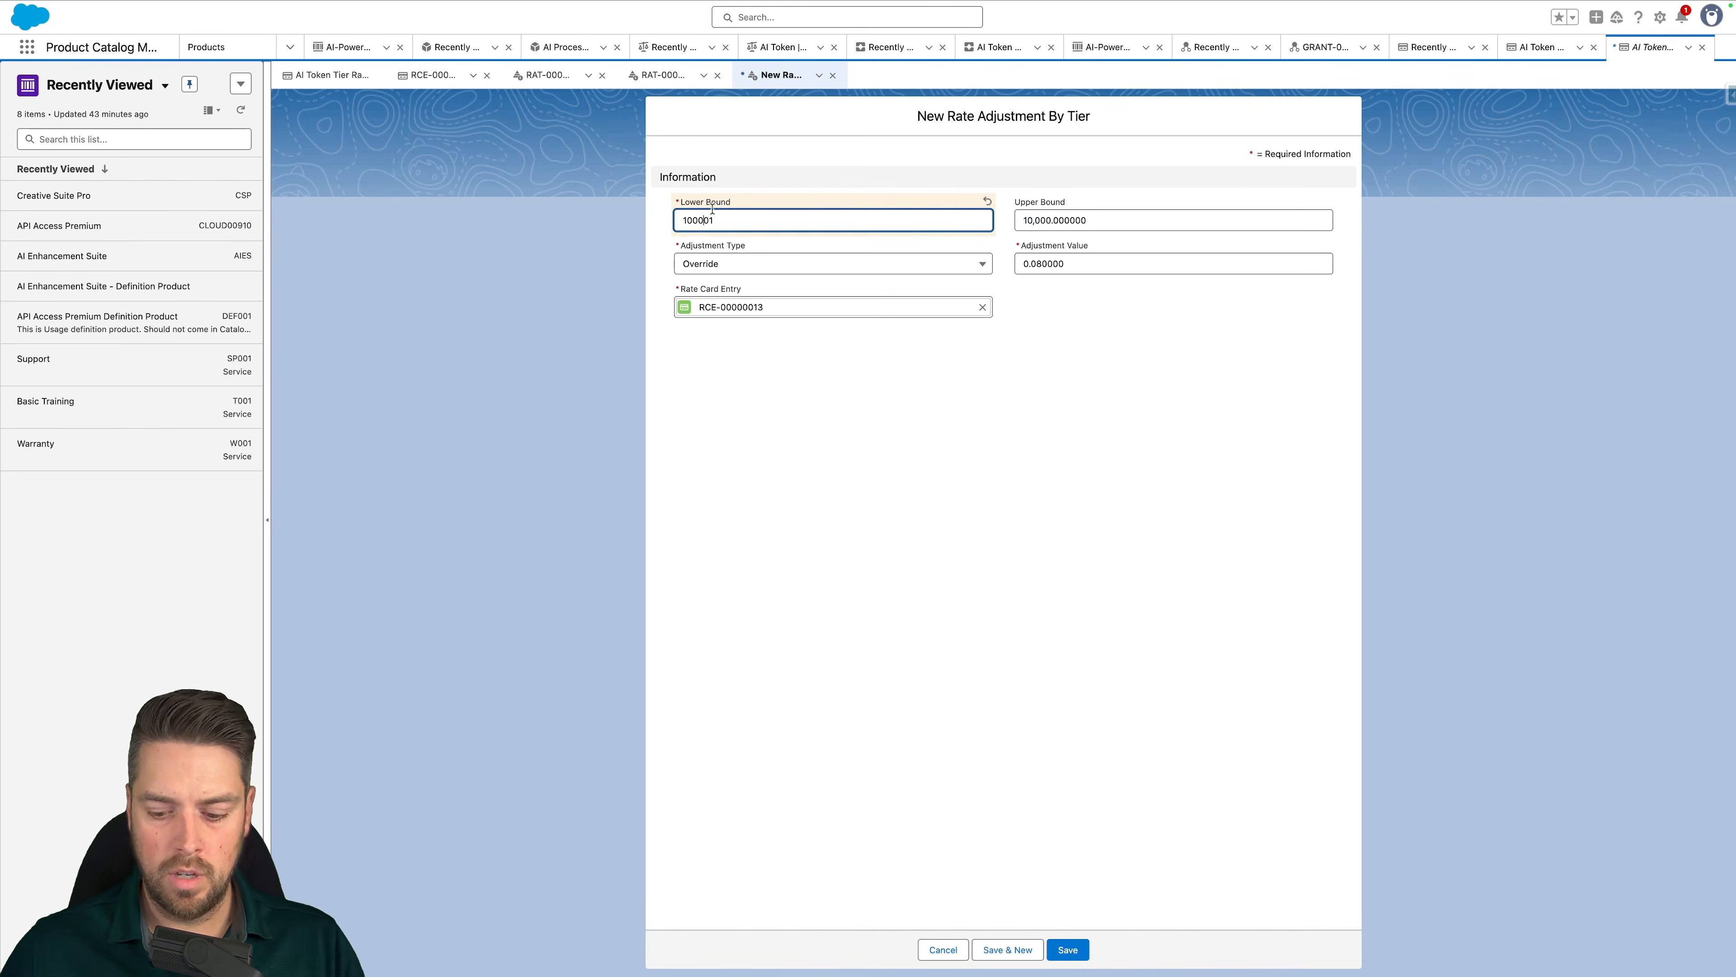
# Clear the cloned tier's upper bound, set its adjustment value to 0.07, and save it
pyautogui.doubleClick(1118, 229)
pyautogui.press('BackSpace')
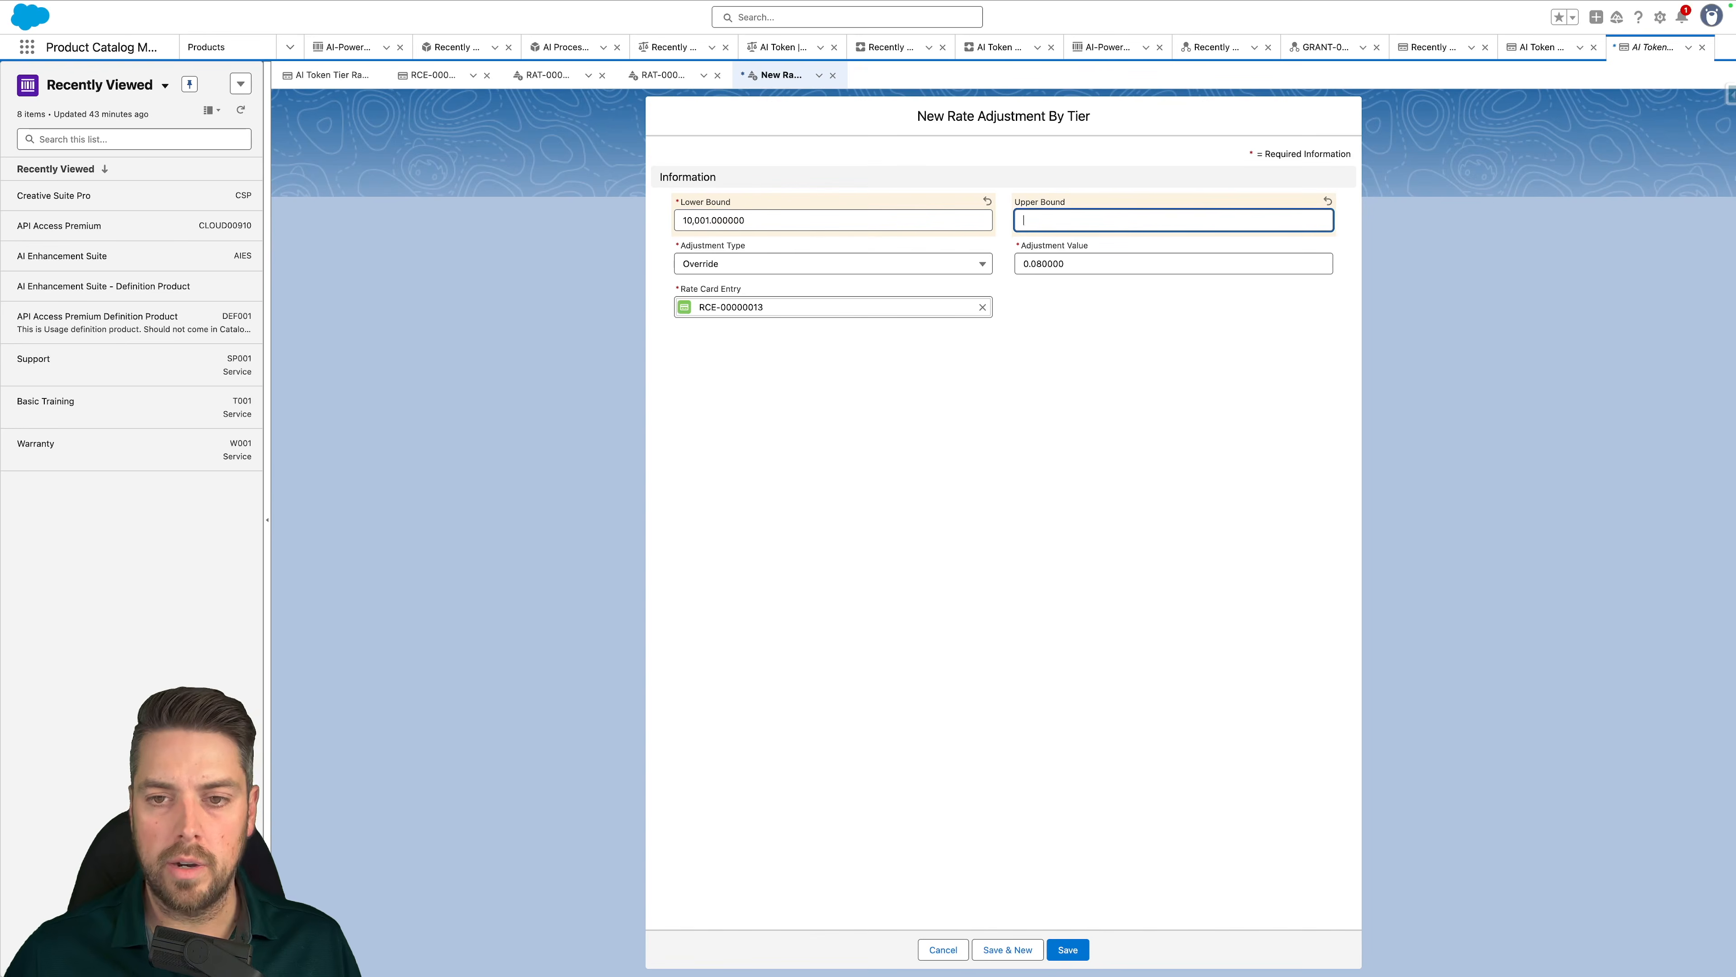
pyautogui.click(1097, 263)
pyautogui.press('BackSpace')
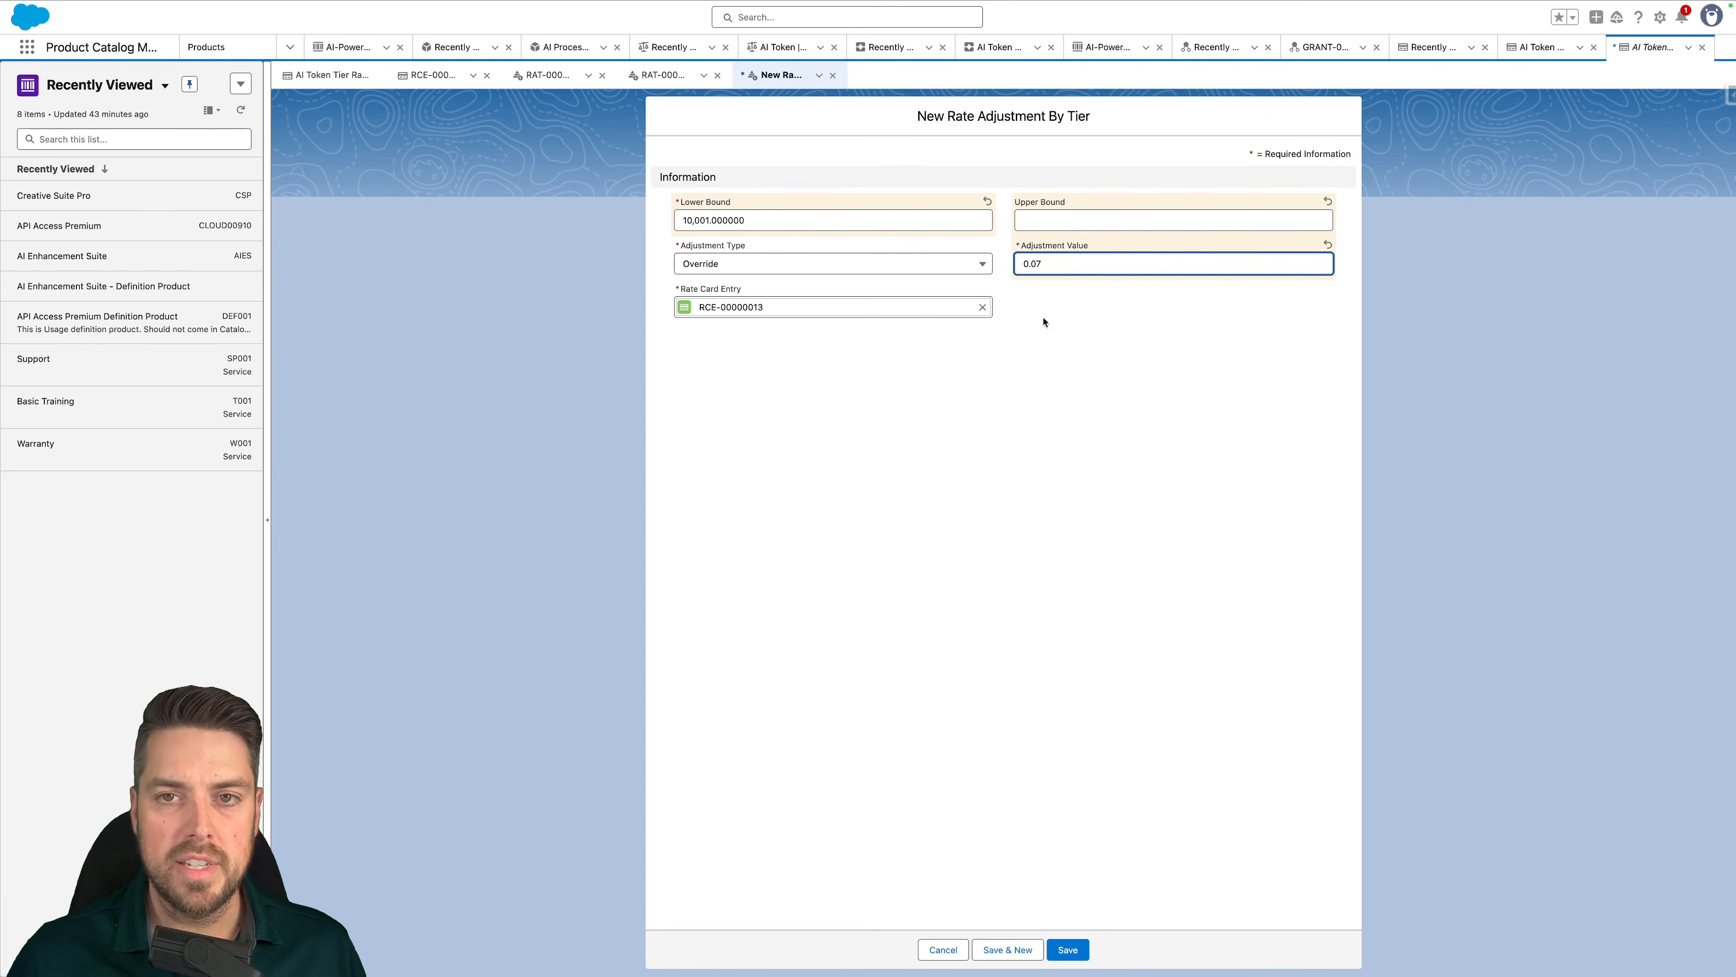
pyautogui.click(1015, 387)
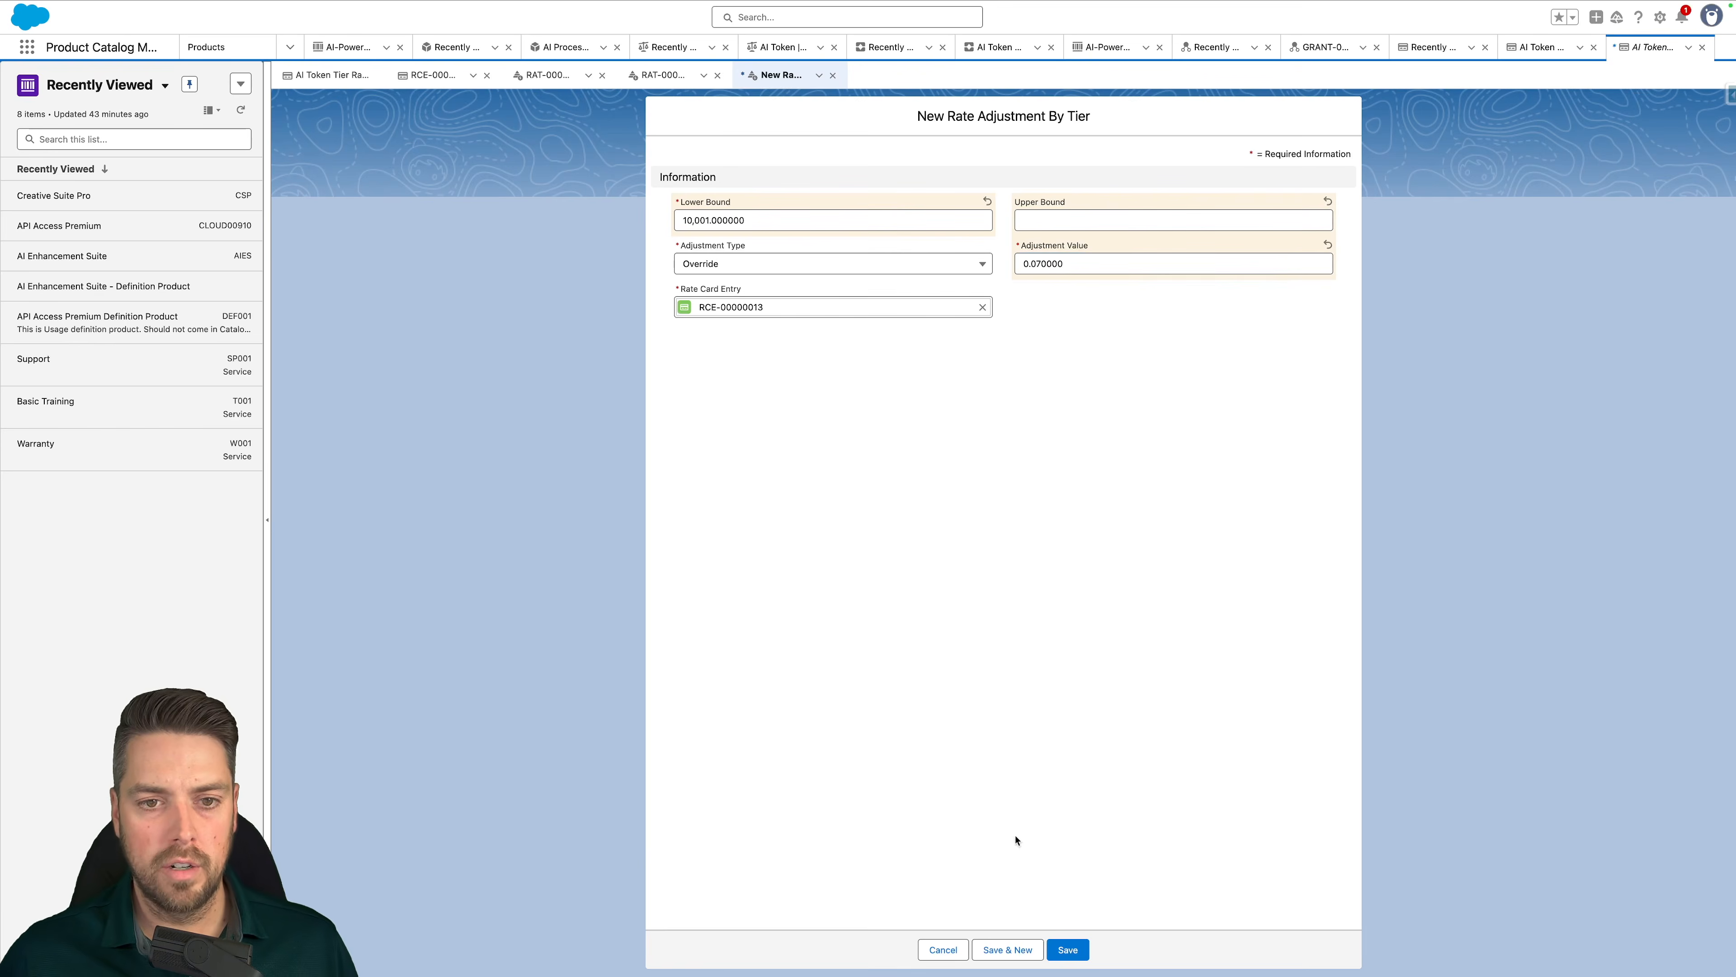
pyautogui.click(1068, 949)
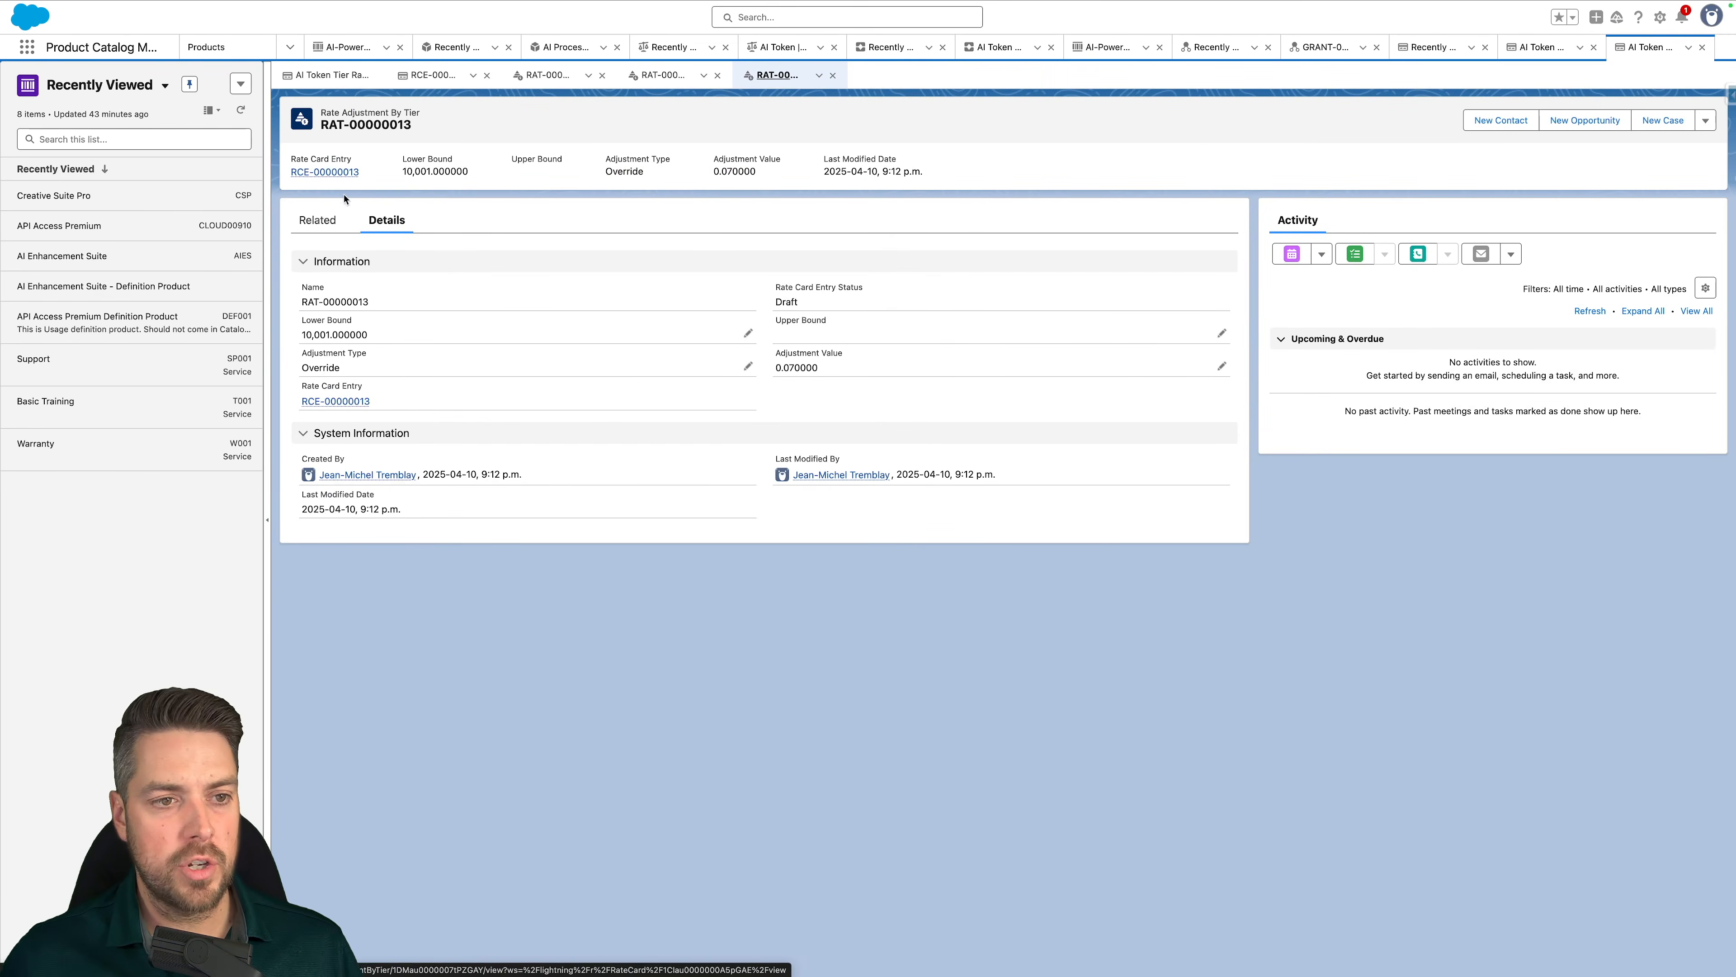
# Return to the tiers' parent rate card entry, set its status to Active, and save the change
pyautogui.click(334, 173)
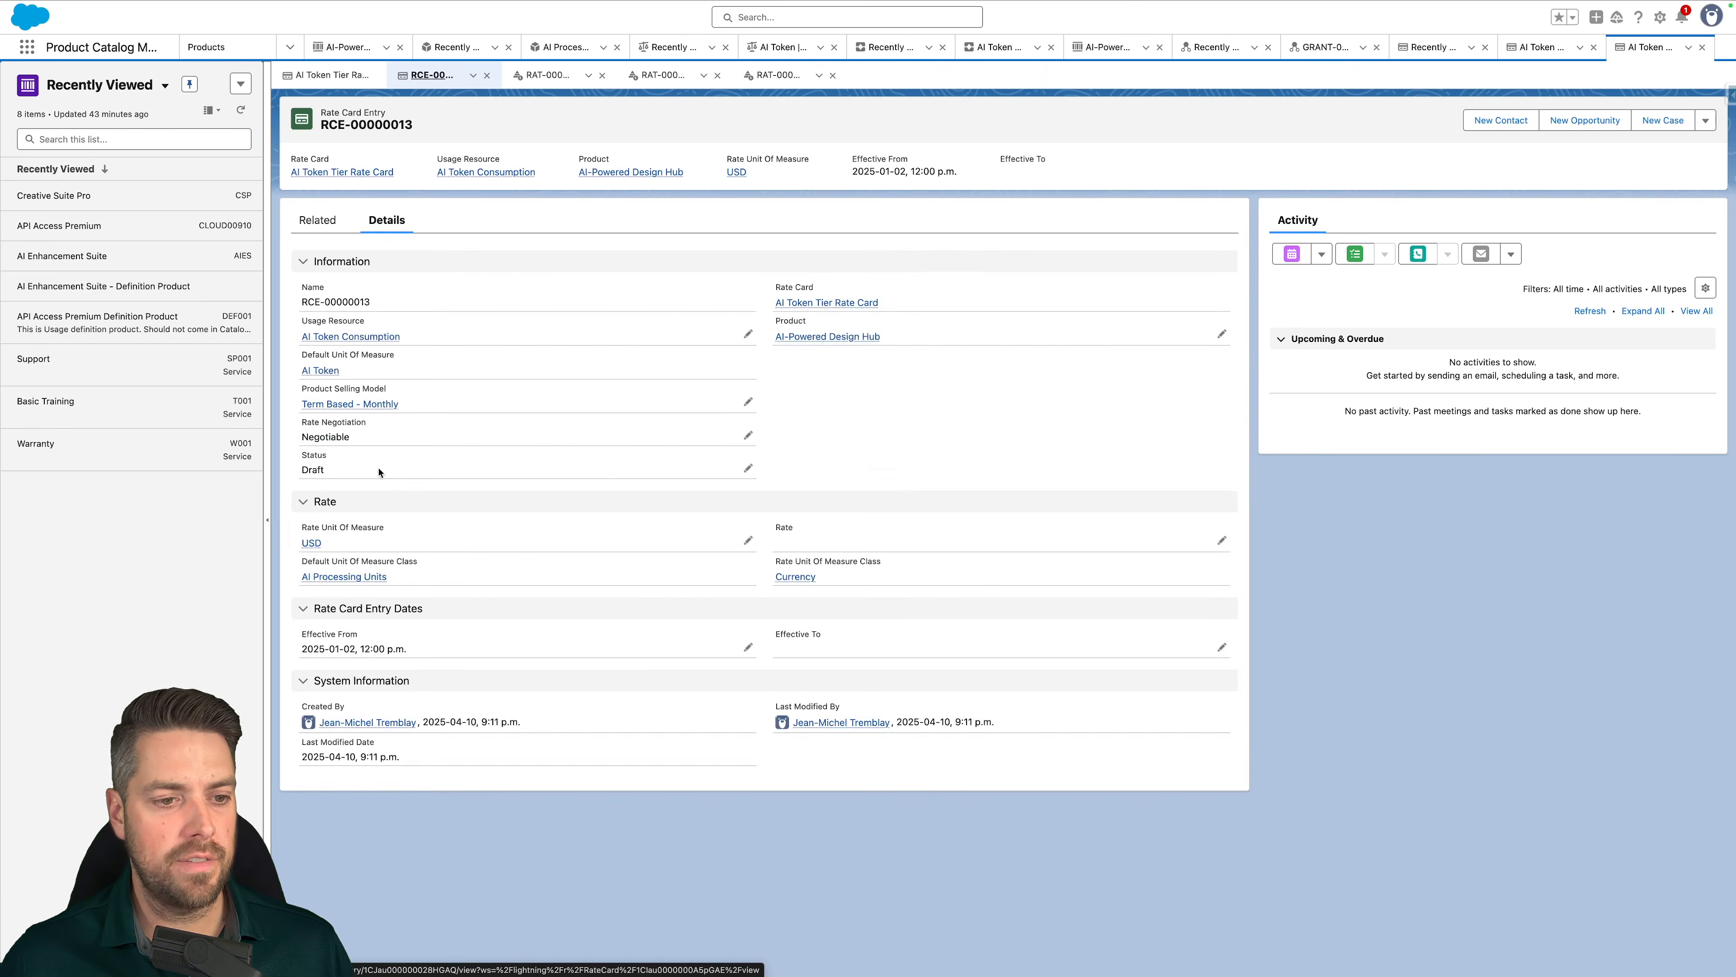
pyautogui.doubleClick(376, 482)
pyautogui.click(372, 528)
pyautogui.click(390, 587)
pyautogui.click(794, 551)
pyautogui.click(795, 887)
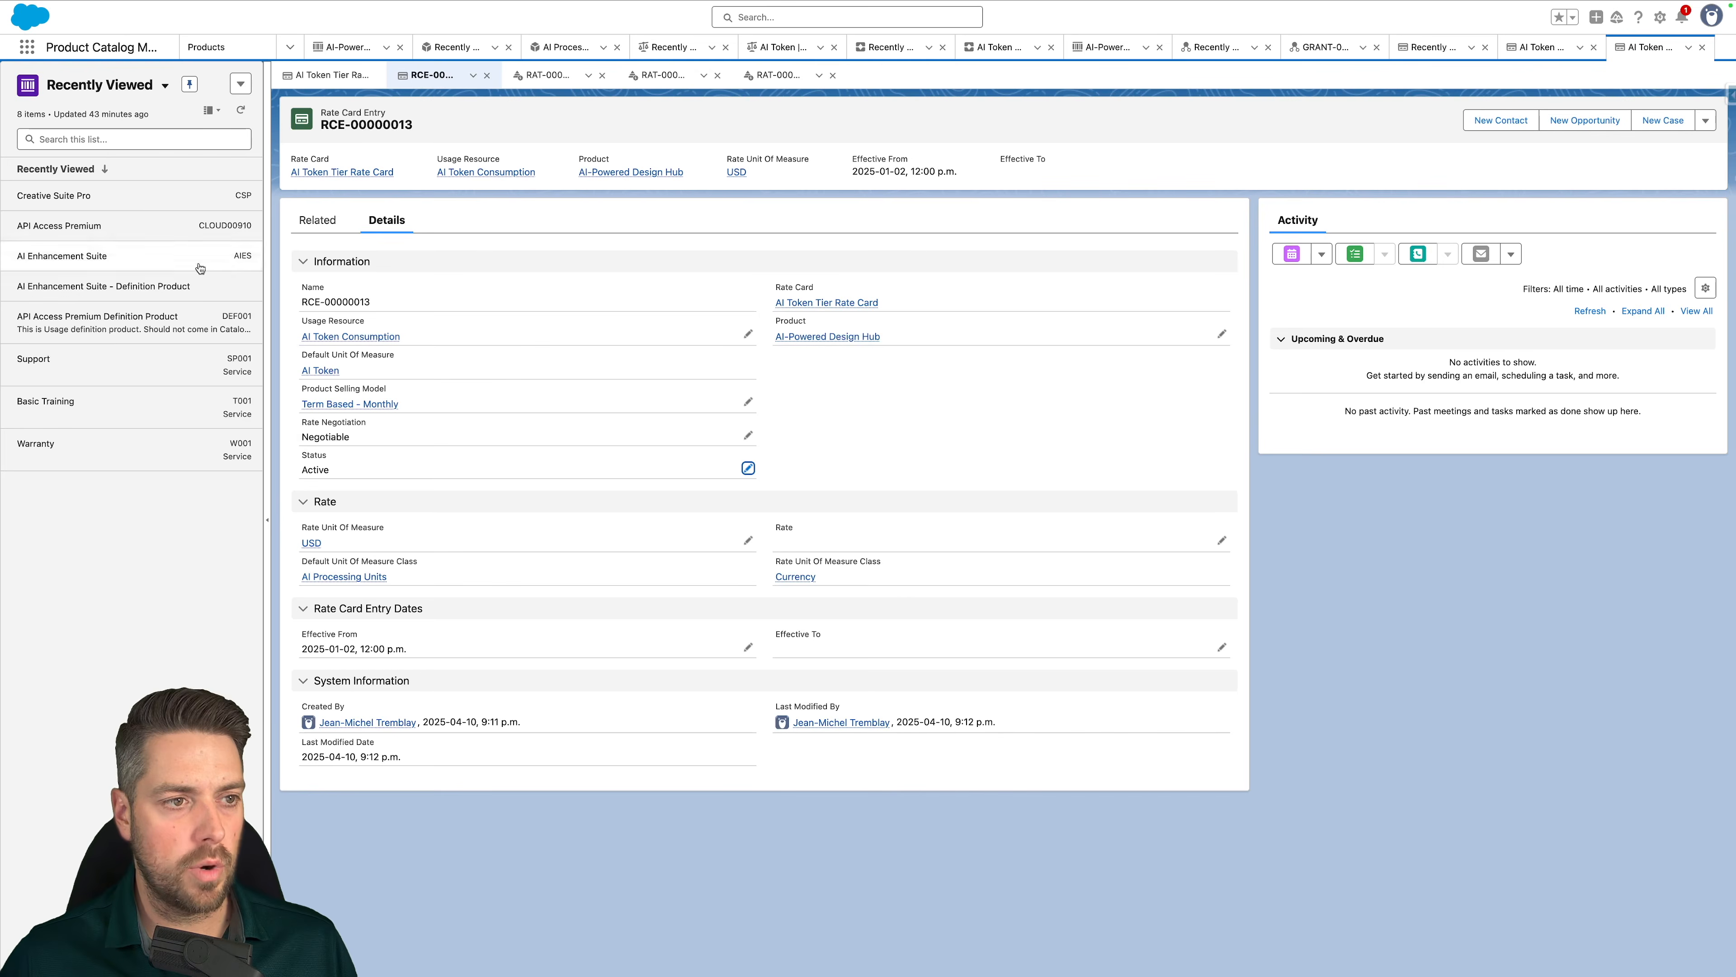
# Find and open the Price Book Rate Cards list
pyautogui.click(28, 48)
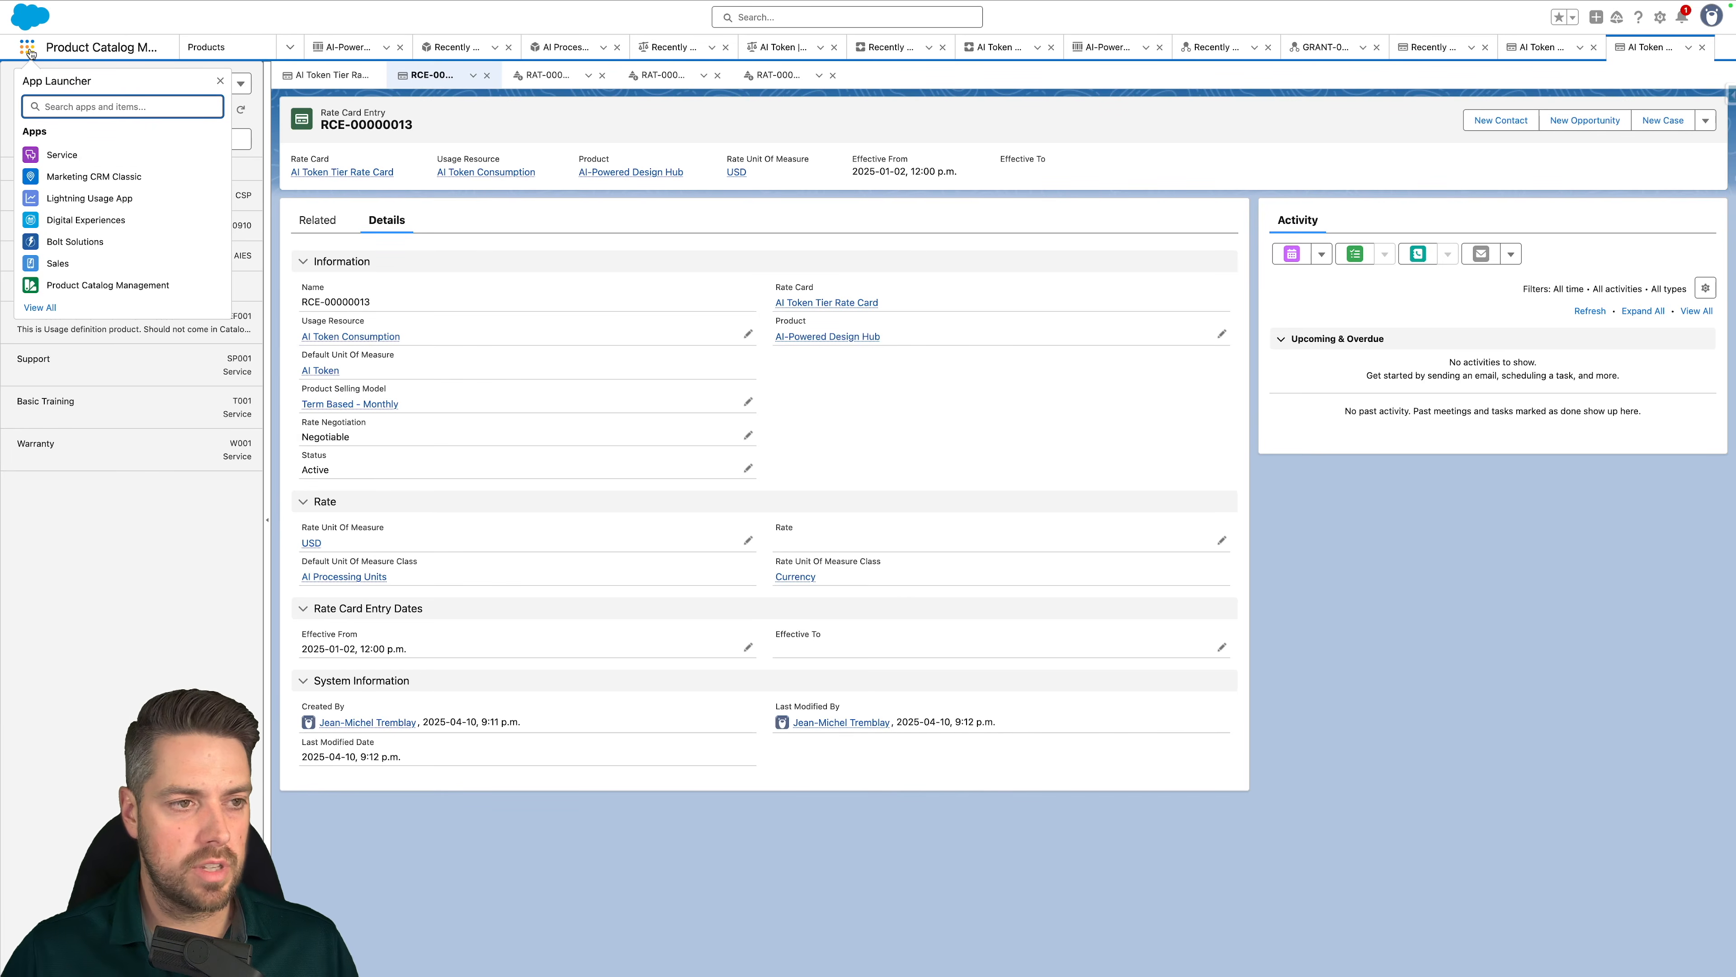
pyautogui.write('pricebook')
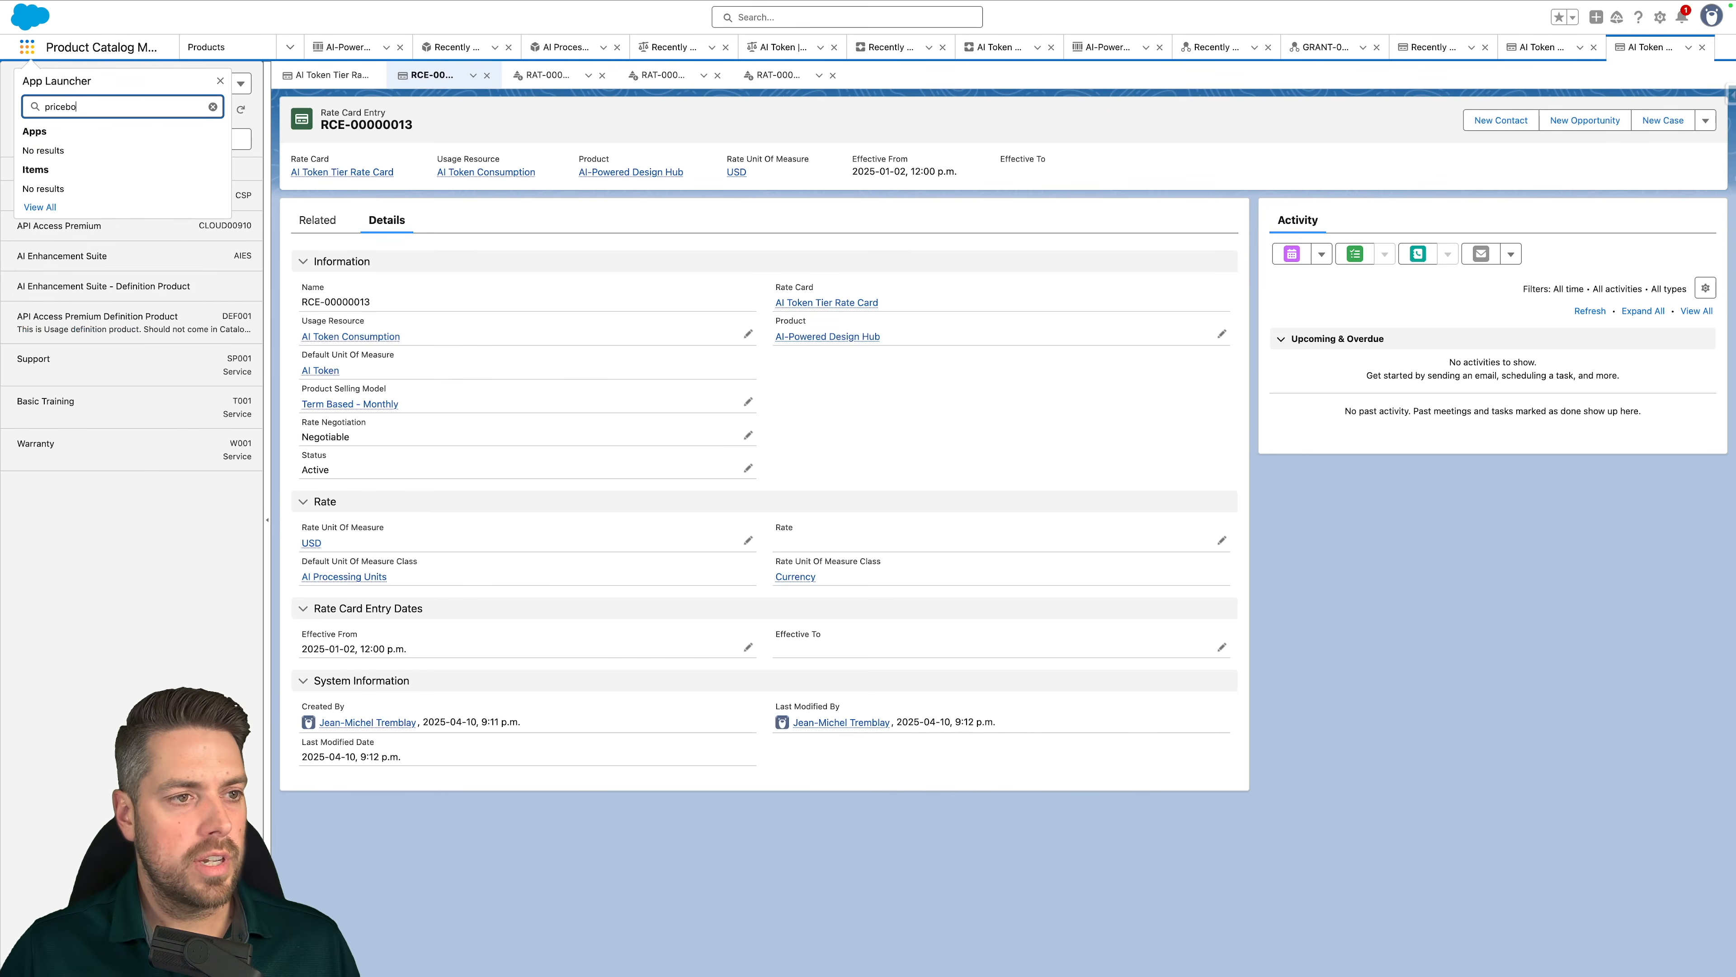
pyautogui.press('BackSpace')
pyautogui.press('BackSpace')
pyautogui.press('BackSpace')
pyautogui.press('BackSpace')
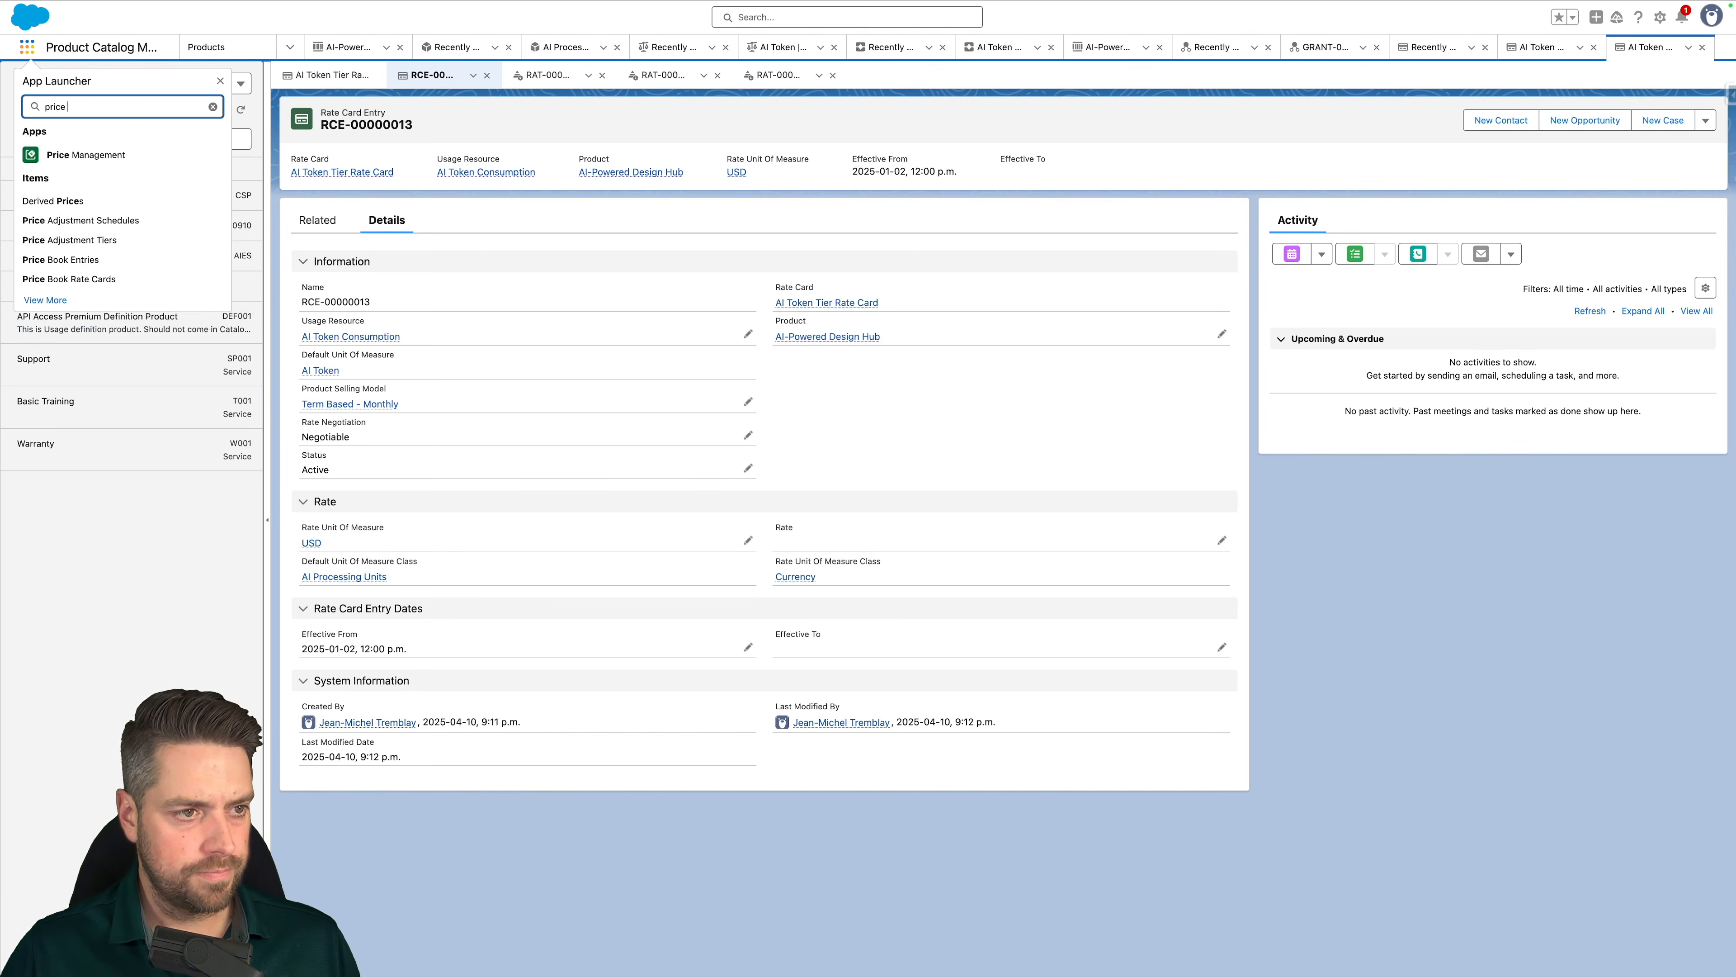
pyautogui.write('book')
pyautogui.click(70, 211)
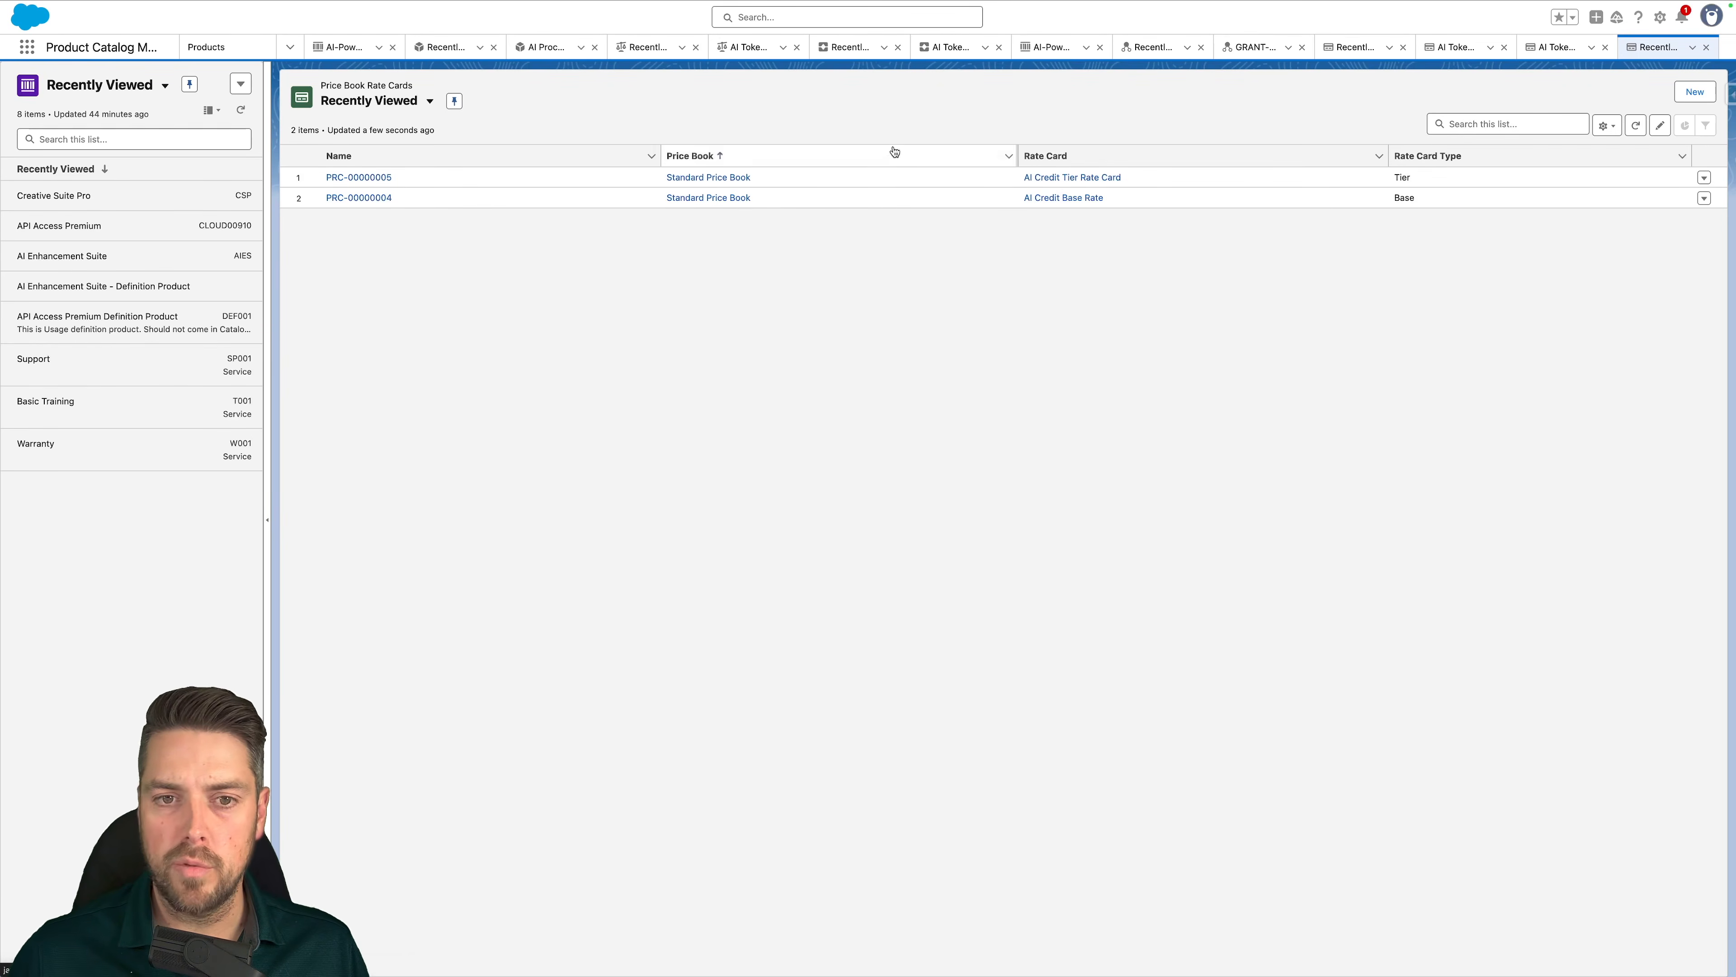
# Create a price book rate card linking Standard Price Book to AI Token Base Rate, saving it and starting another
pyautogui.click(1695, 91)
pyautogui.write('sta')
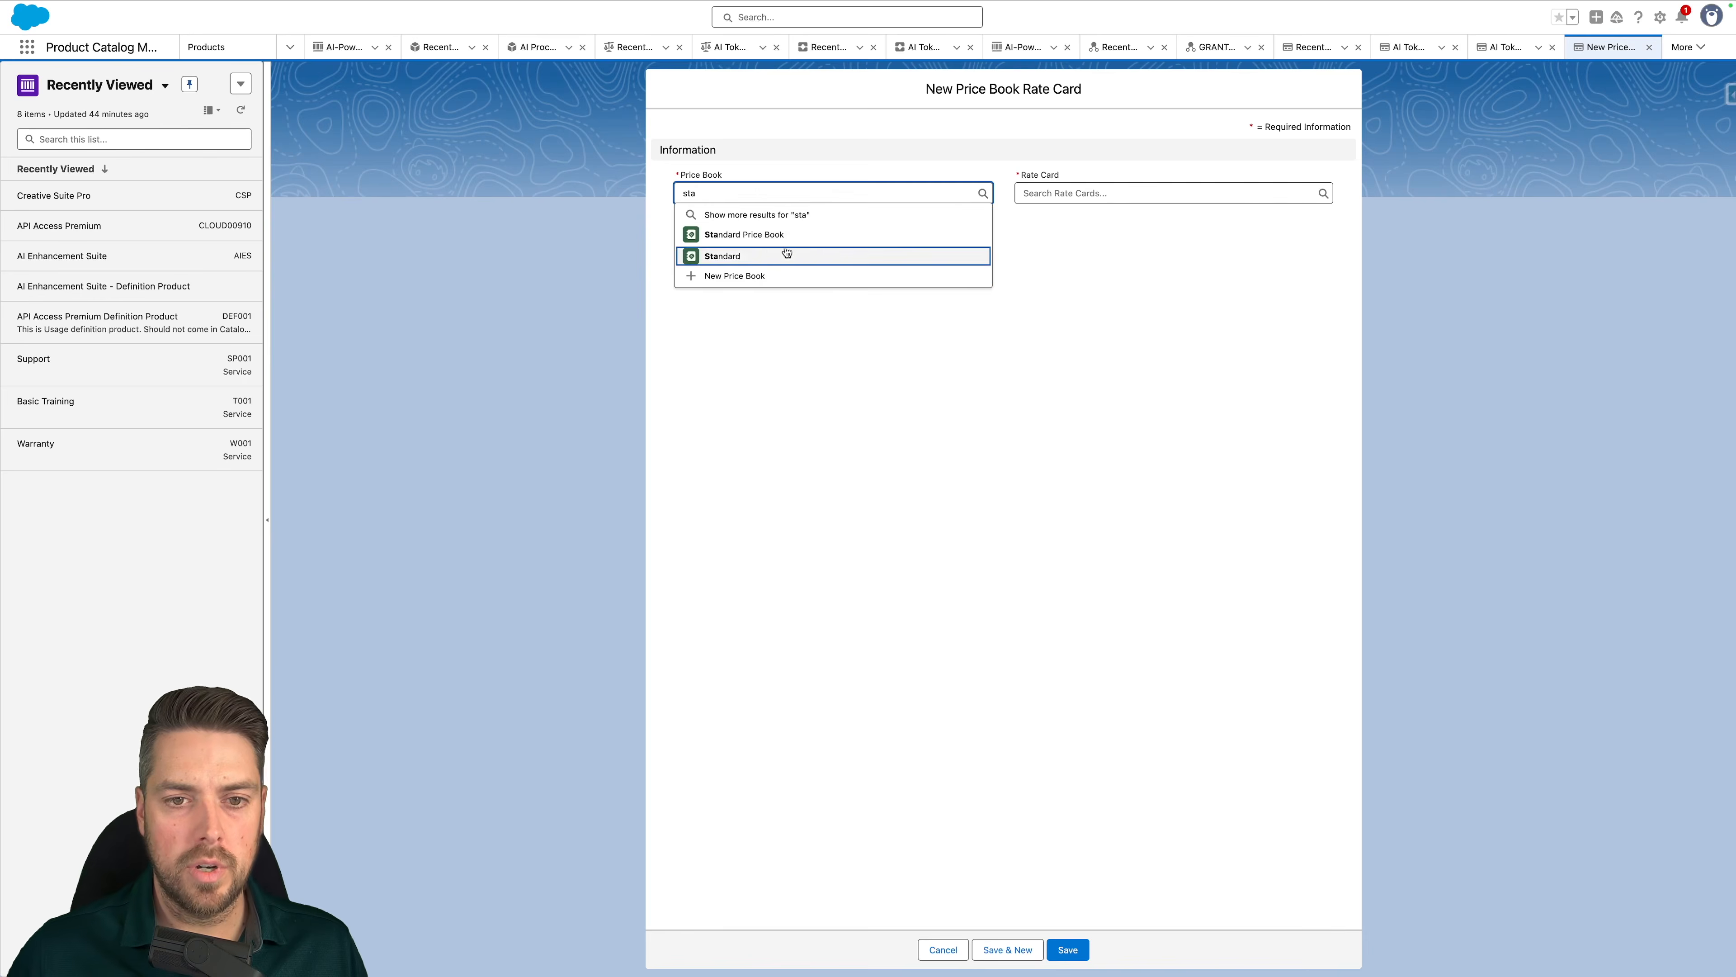
pyautogui.click(787, 256)
pyautogui.click(1080, 194)
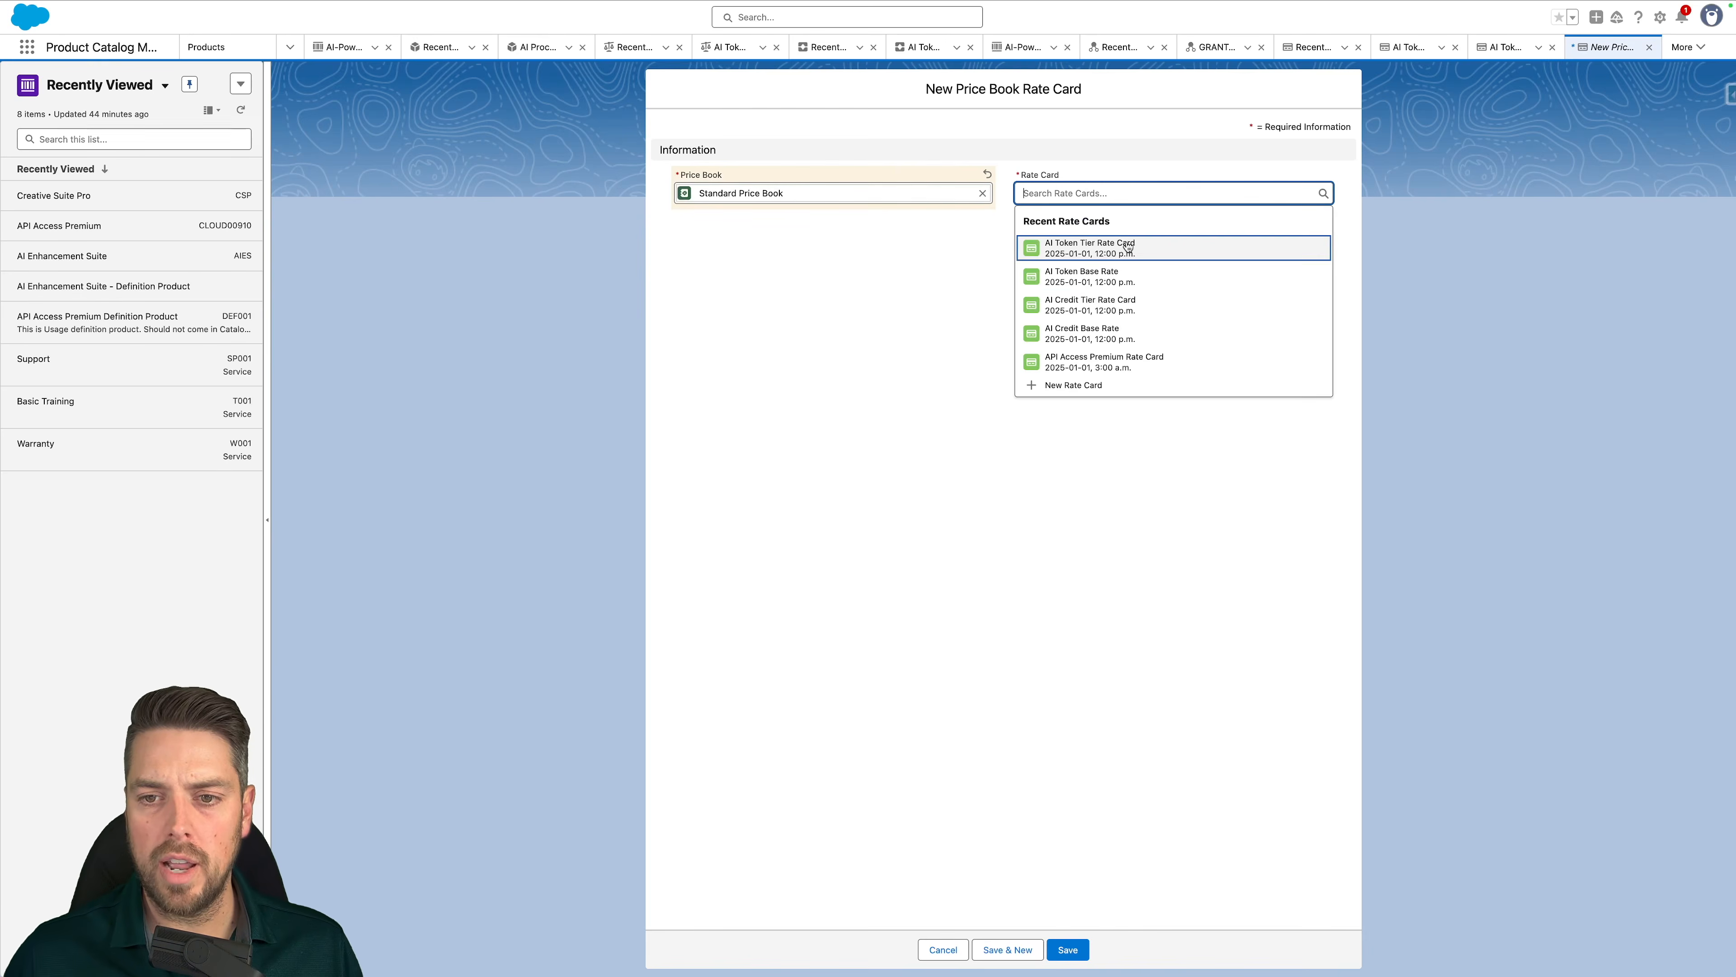
pyautogui.click(1126, 279)
pyautogui.click(1004, 949)
# Create and save a price book rate card linking Standard Price Book to AI Token Tier Rate Card
pyautogui.click(730, 190)
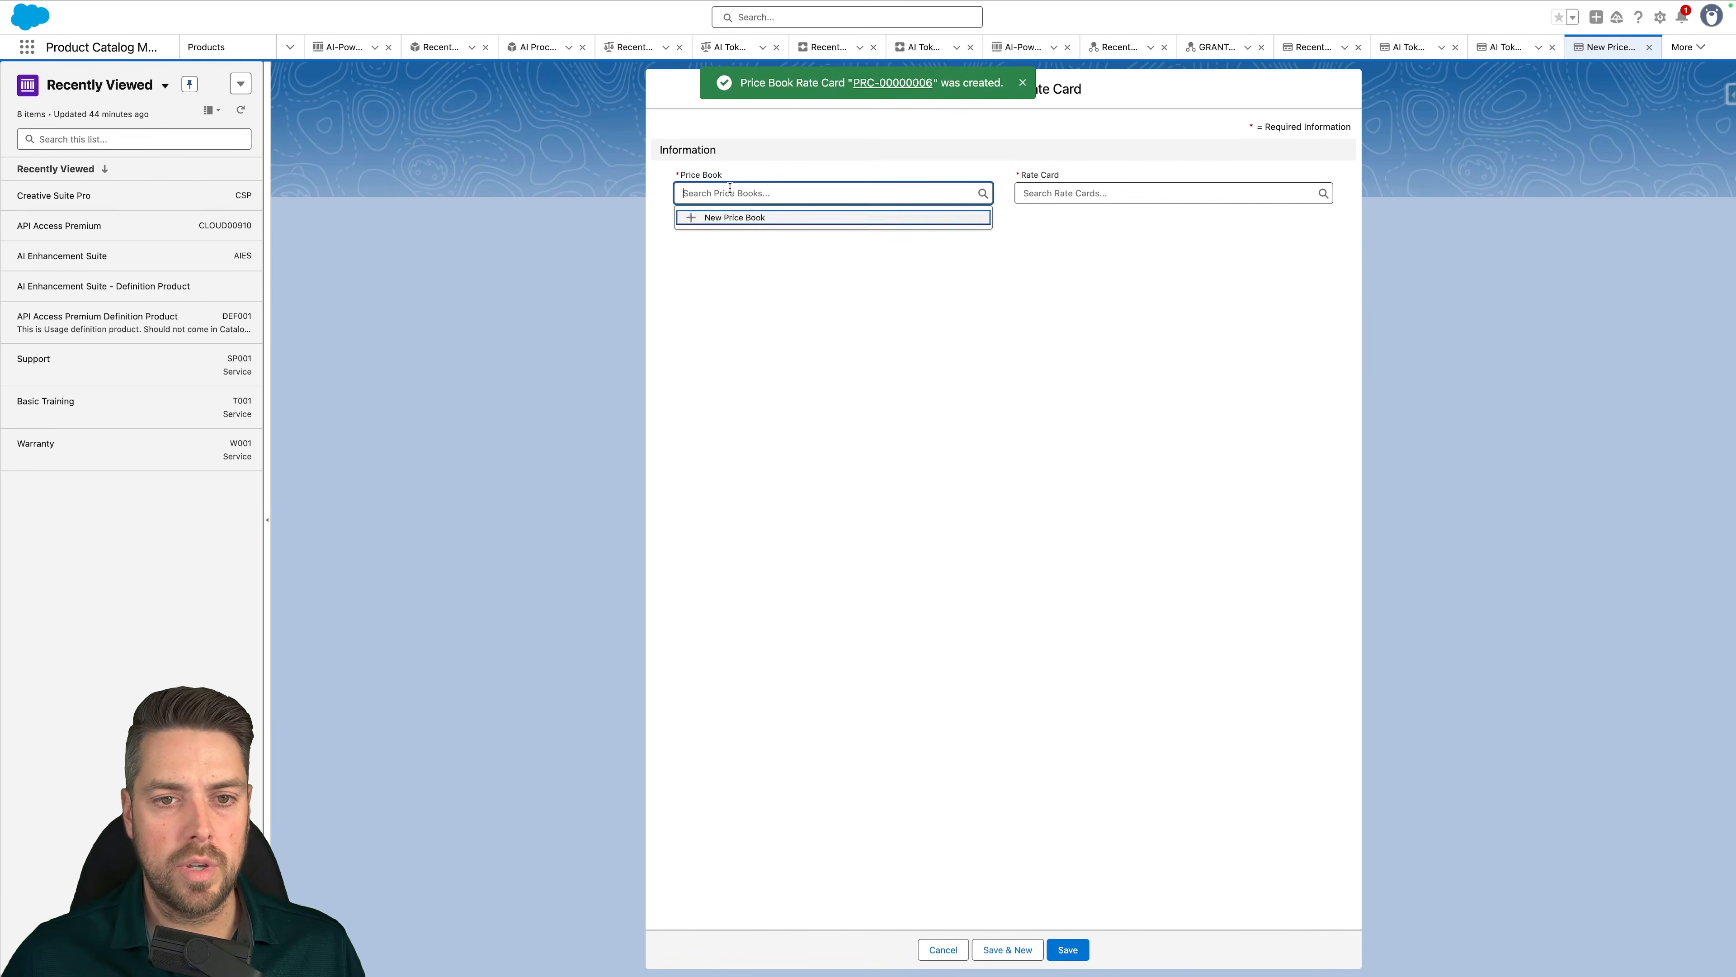
pyautogui.click(788, 241)
pyautogui.click(1089, 194)
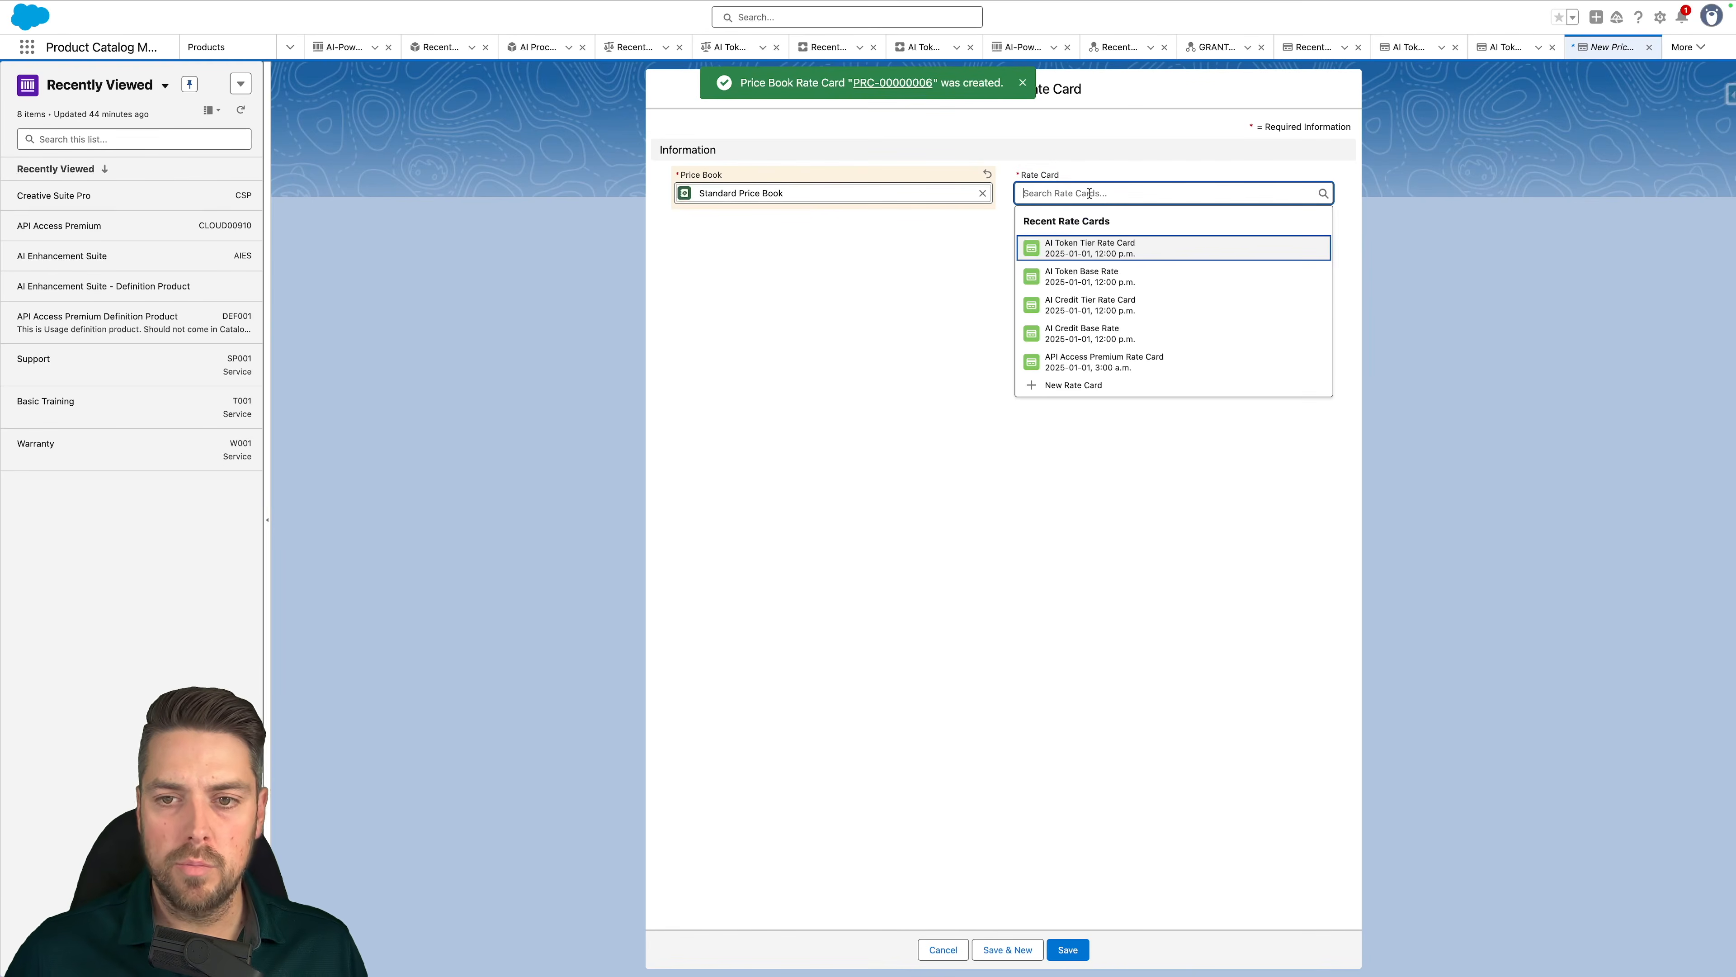
pyautogui.click(1127, 253)
pyautogui.click(1068, 950)
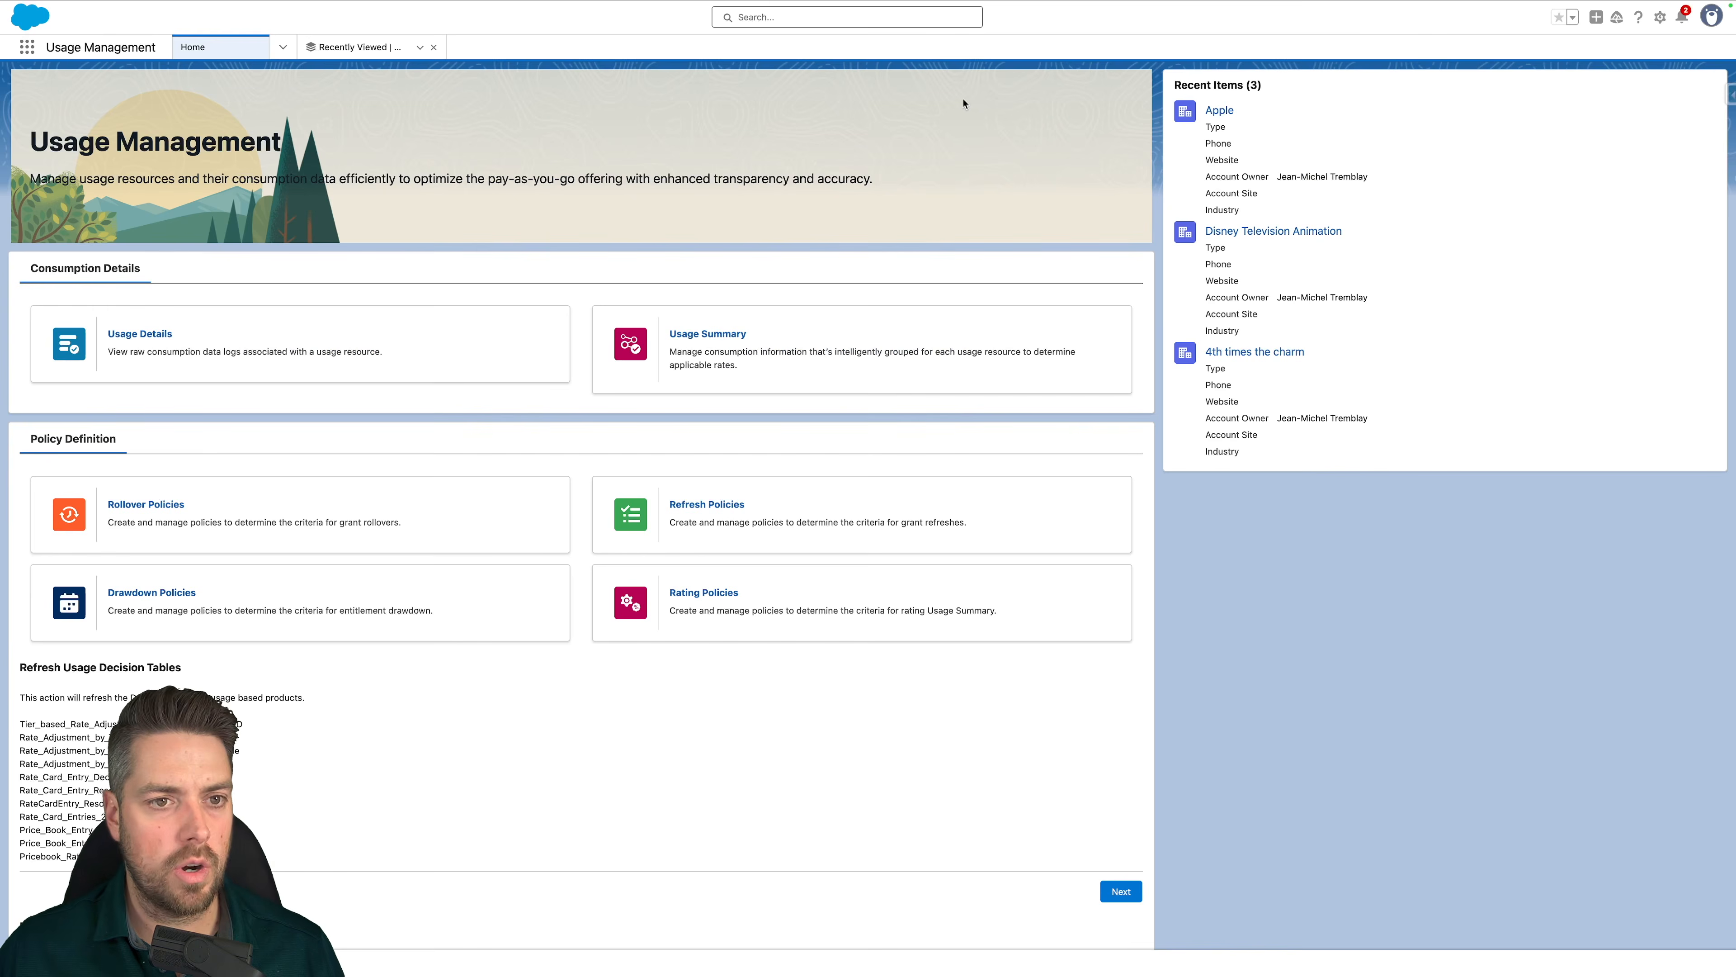
# Switch to the Usage Management app and open the Usage Product Grant Binding Policies list
pyautogui.click(30, 50)
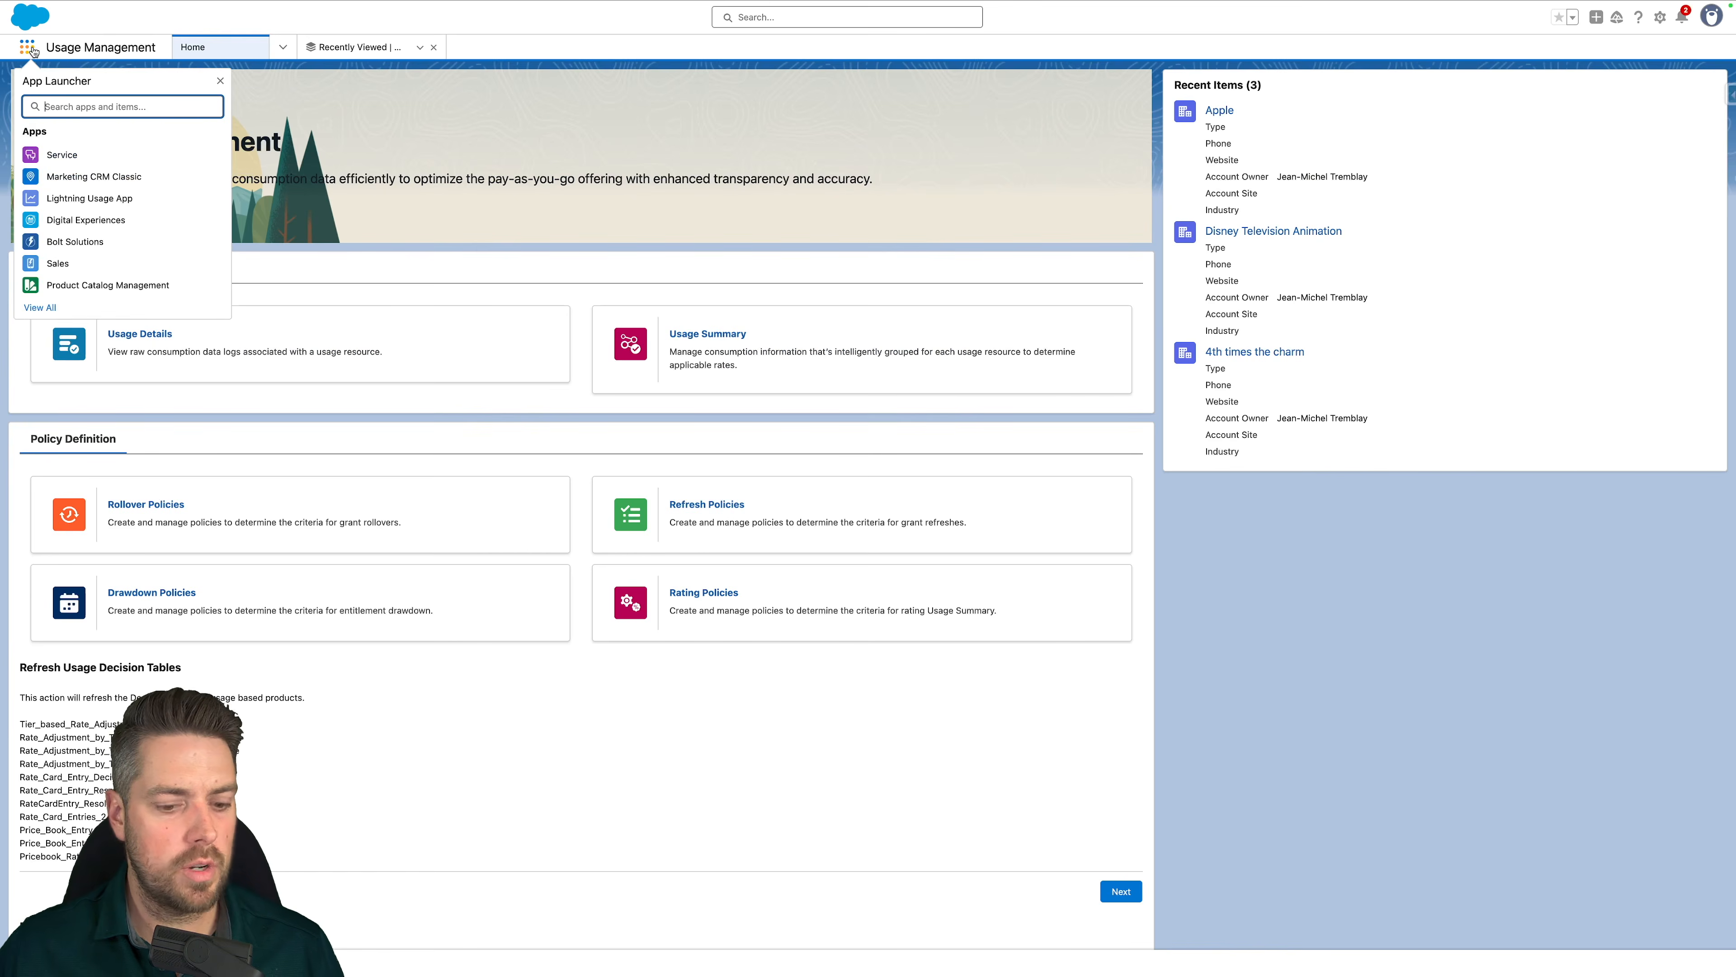
pyautogui.write('product')
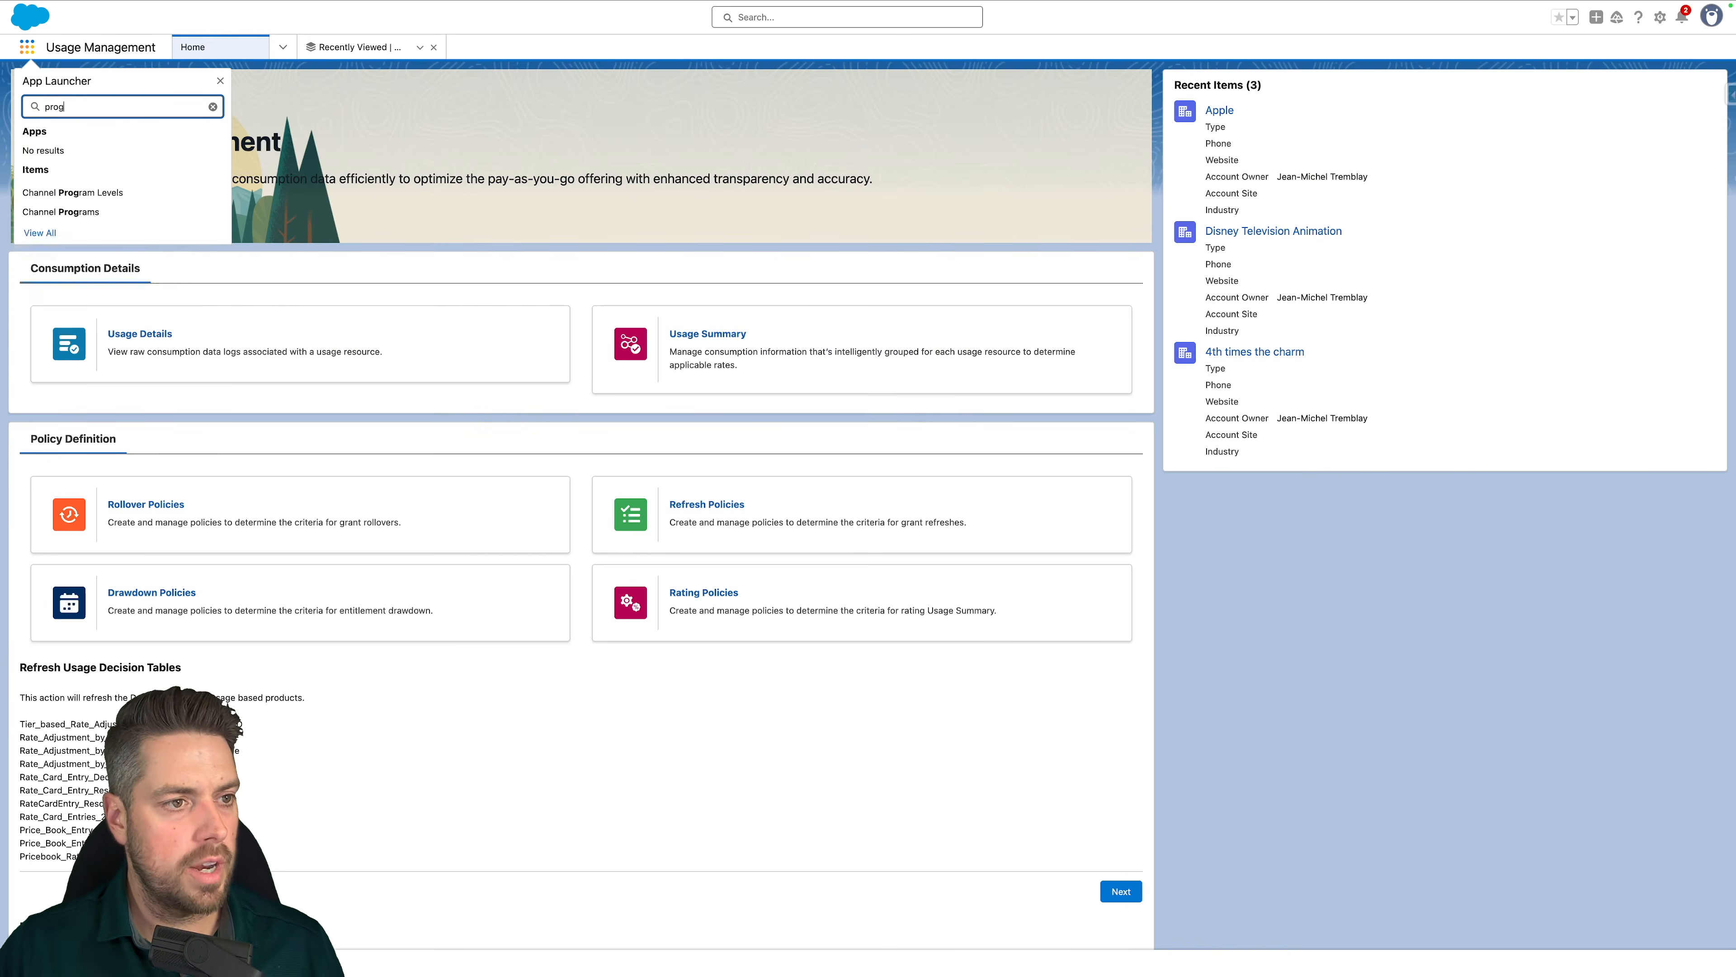
pyautogui.write(' g')
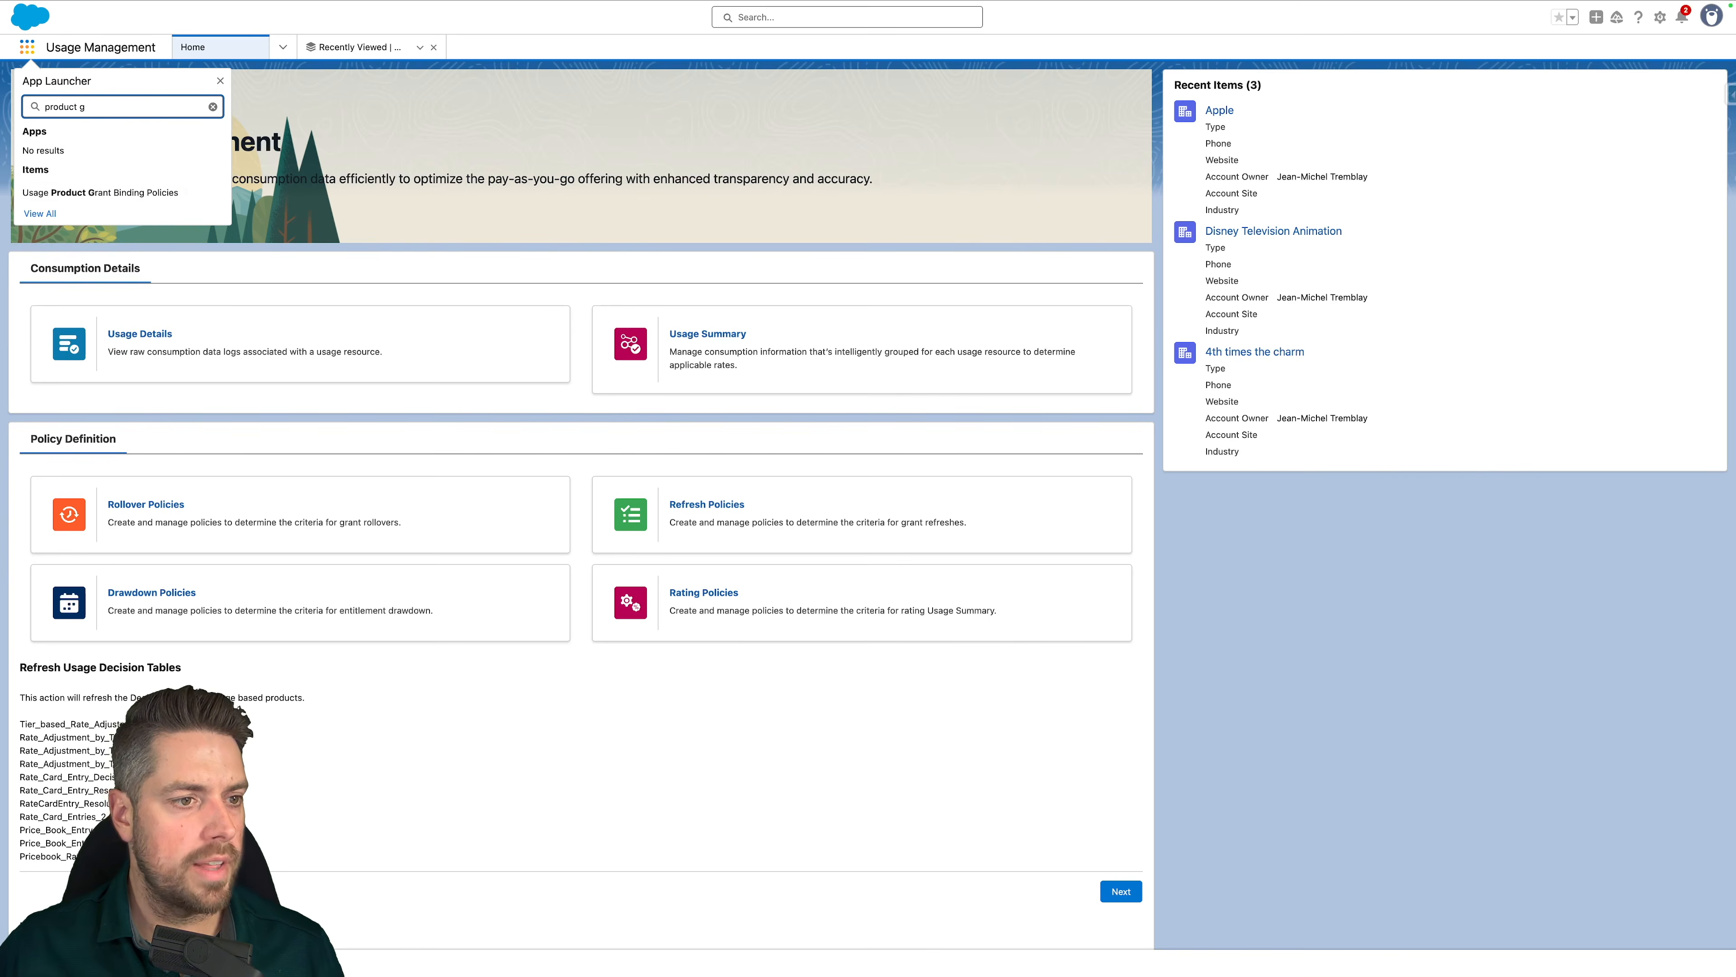
pyautogui.click(112, 193)
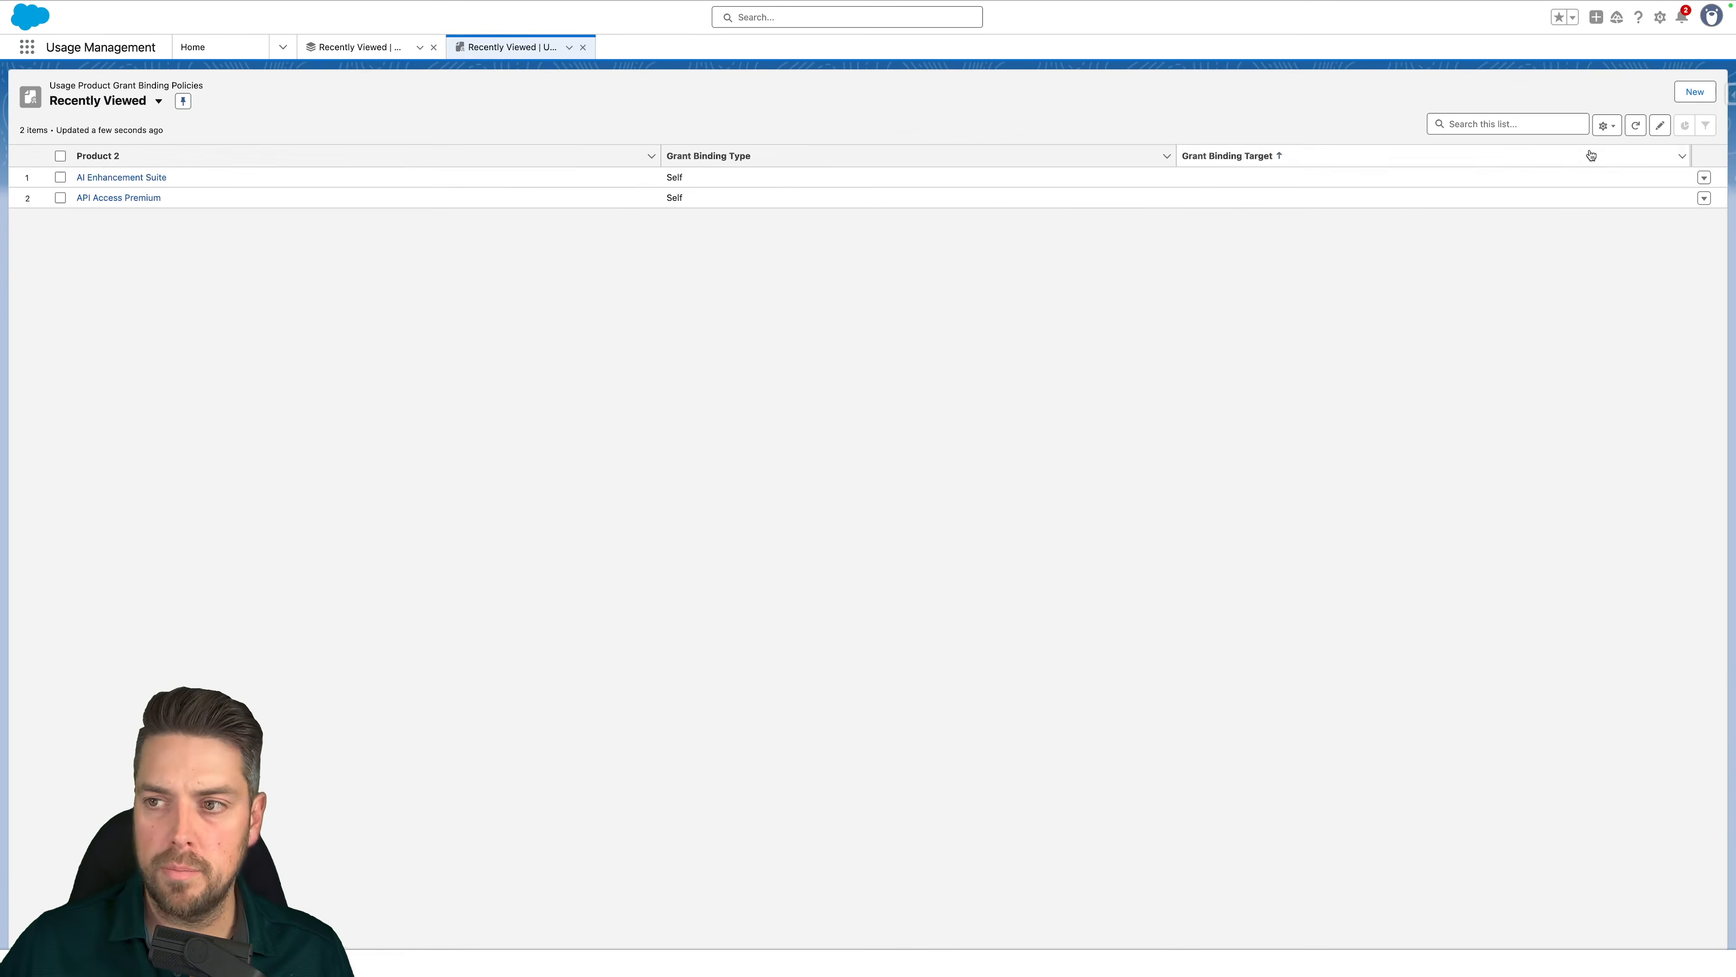
# Start a new usage product grant binding policy named "AI Token Grant Binding Policy"
pyautogui.click(1690, 95)
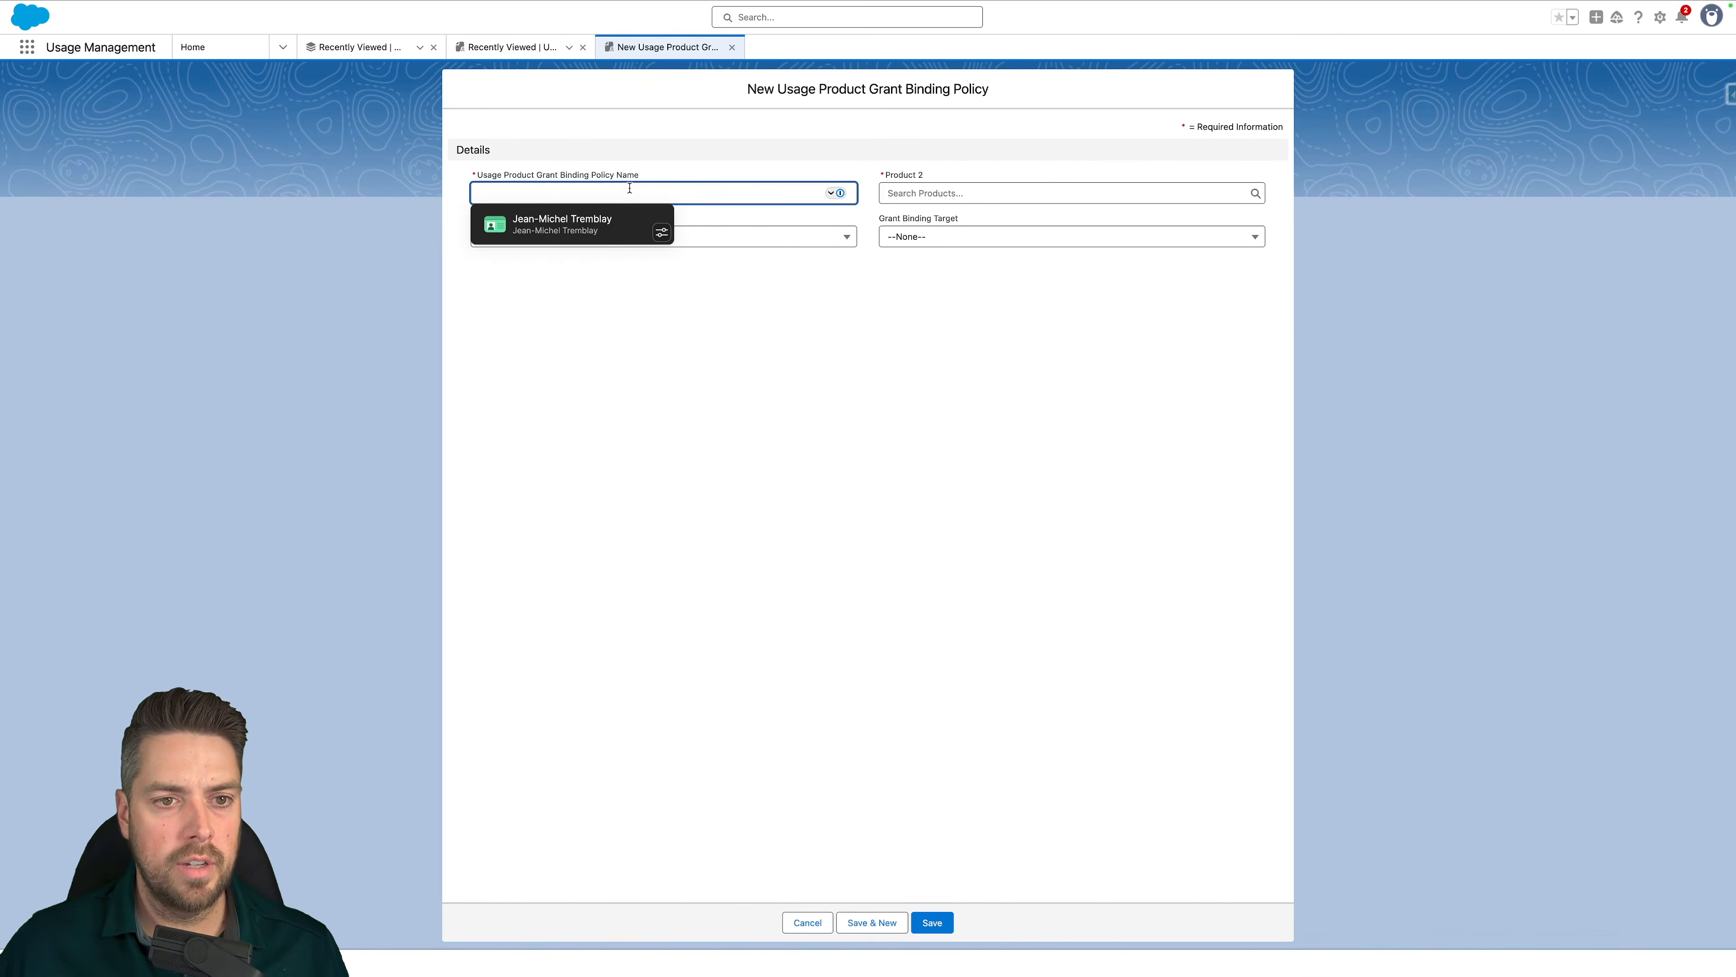
pyautogui.write('Al')
pyautogui.write(' Token Grant Bindin')
pyautogui.write('g Policy')
pyautogui.press('Tab')
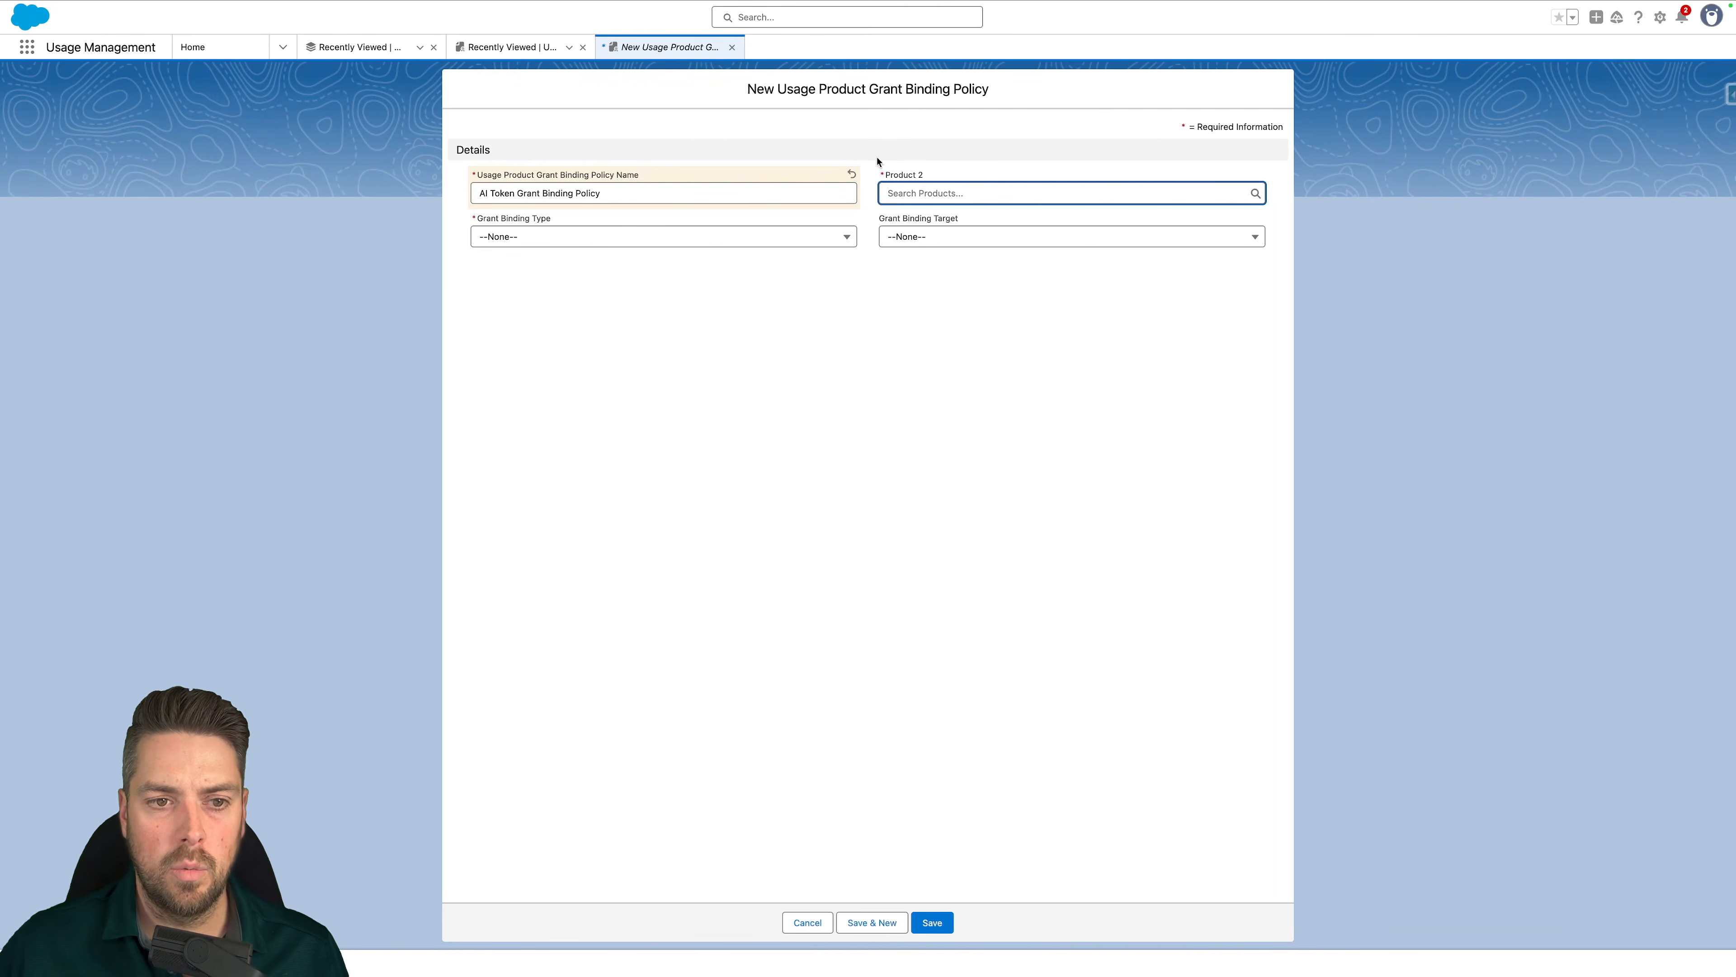
# Assign the policy to the AI-Powered Design Hub product with grant binding type Self, and save it
pyautogui.click(931, 195)
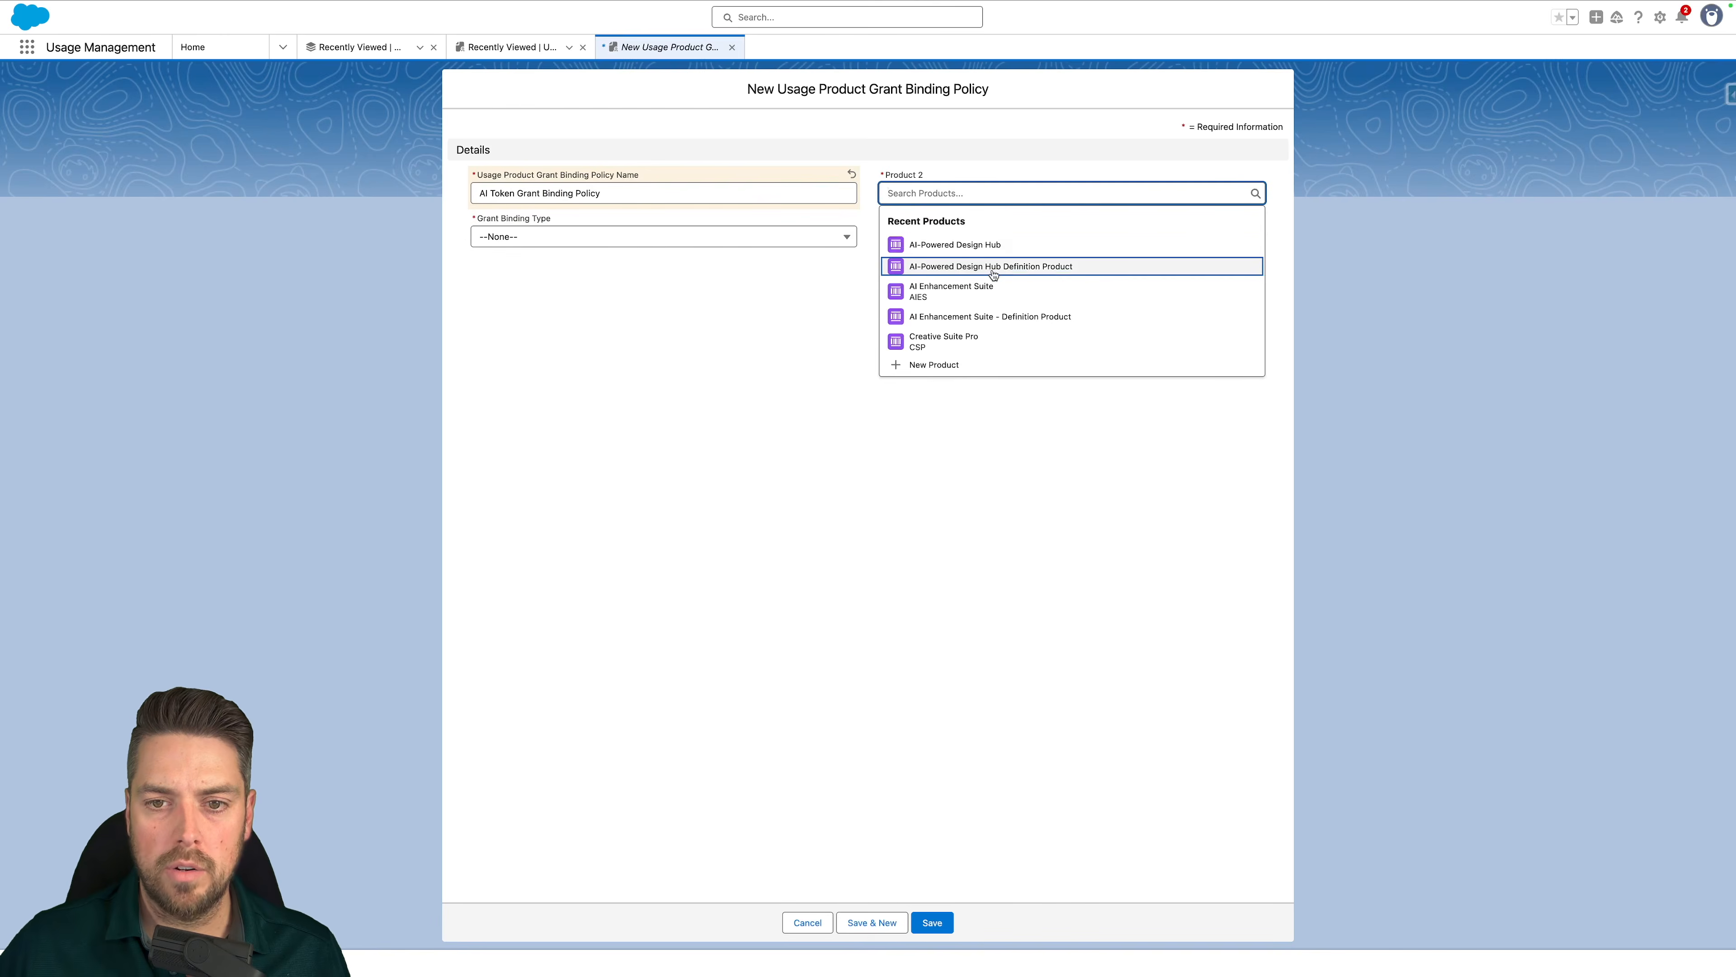
pyautogui.click(988, 253)
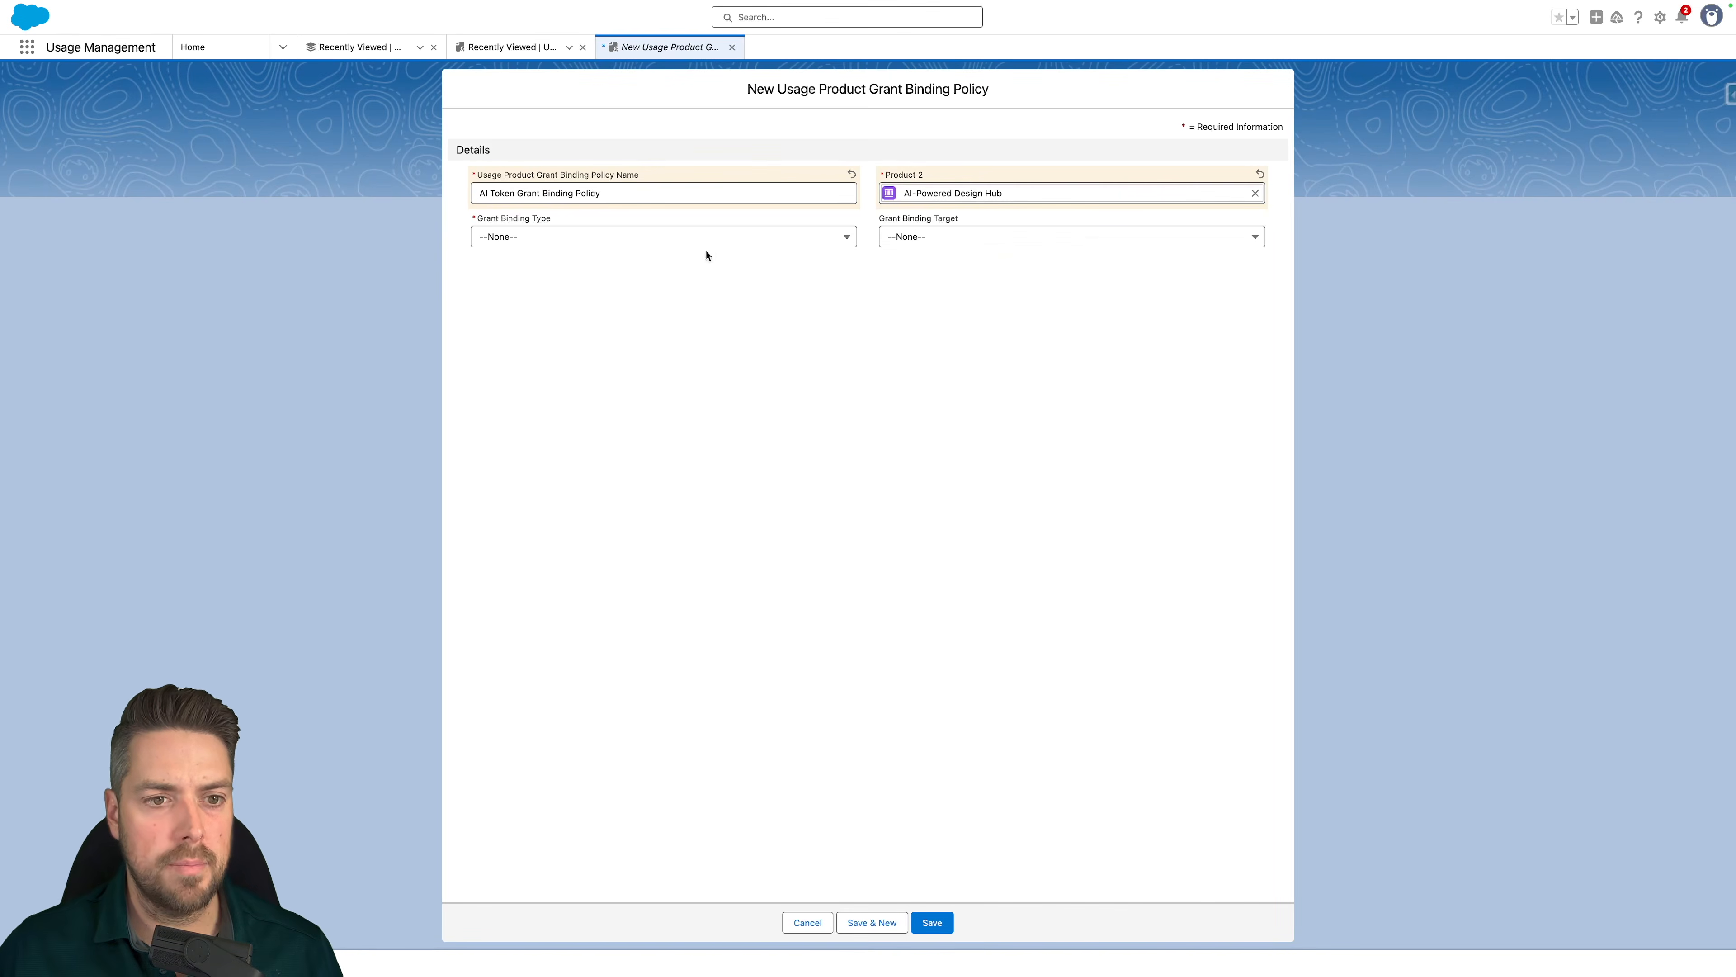
pyautogui.click(622, 241)
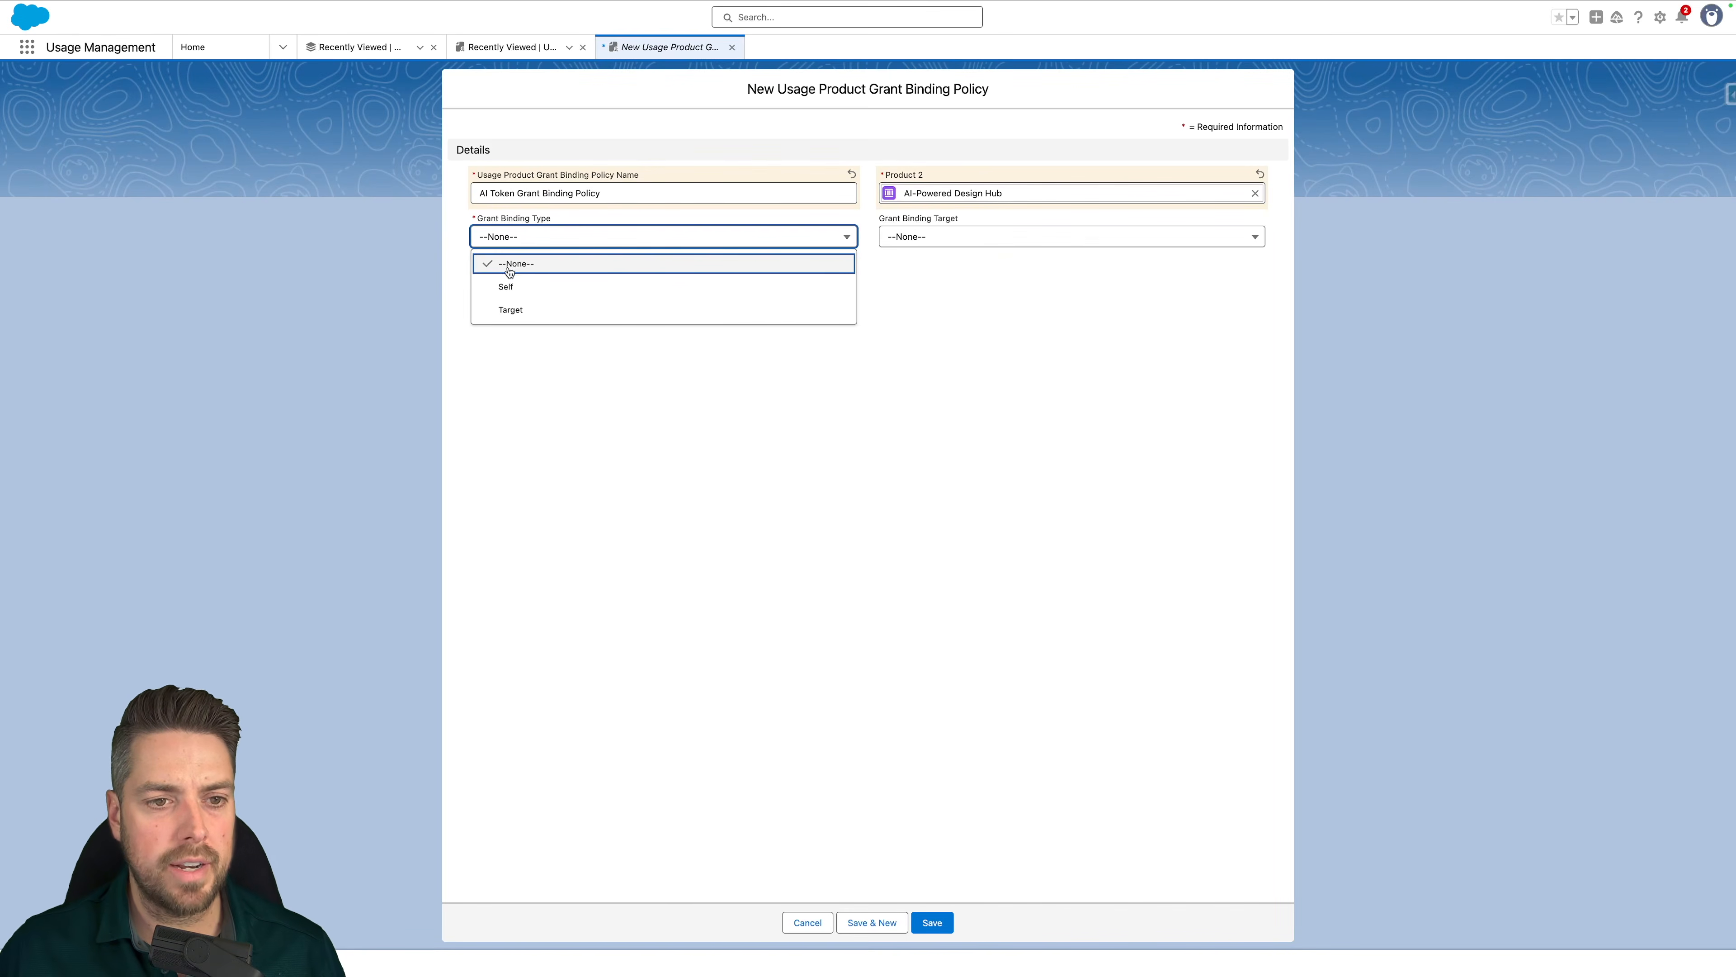
pyautogui.click(518, 293)
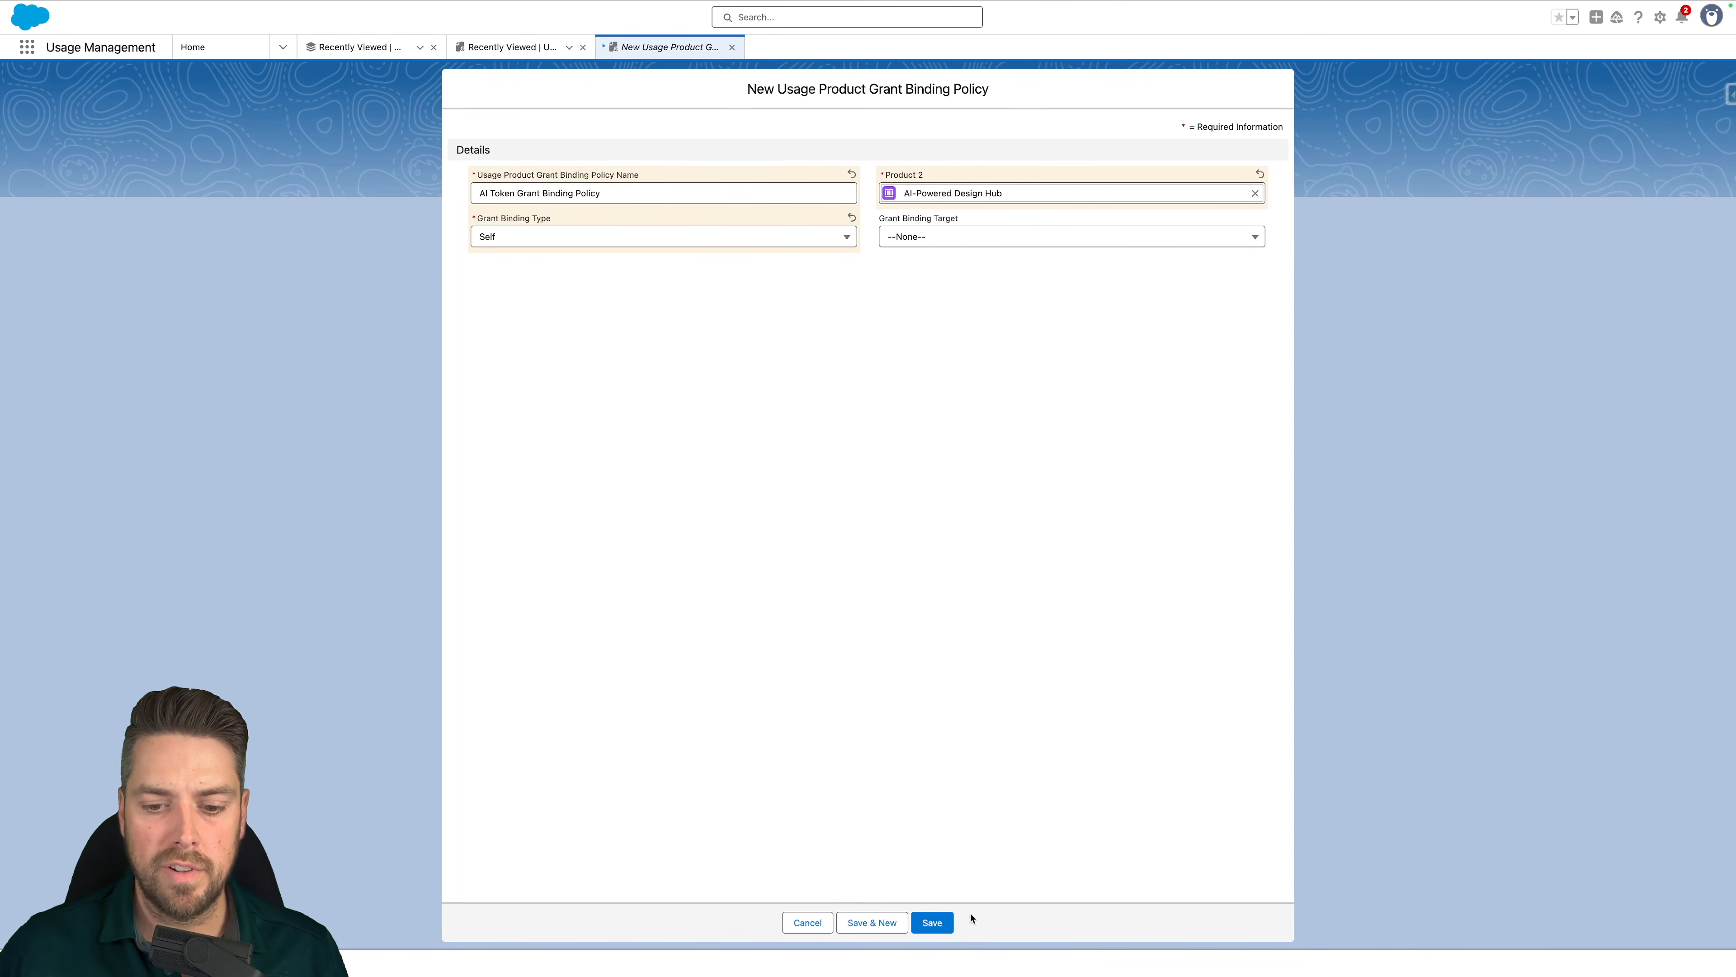
pyautogui.click(933, 922)
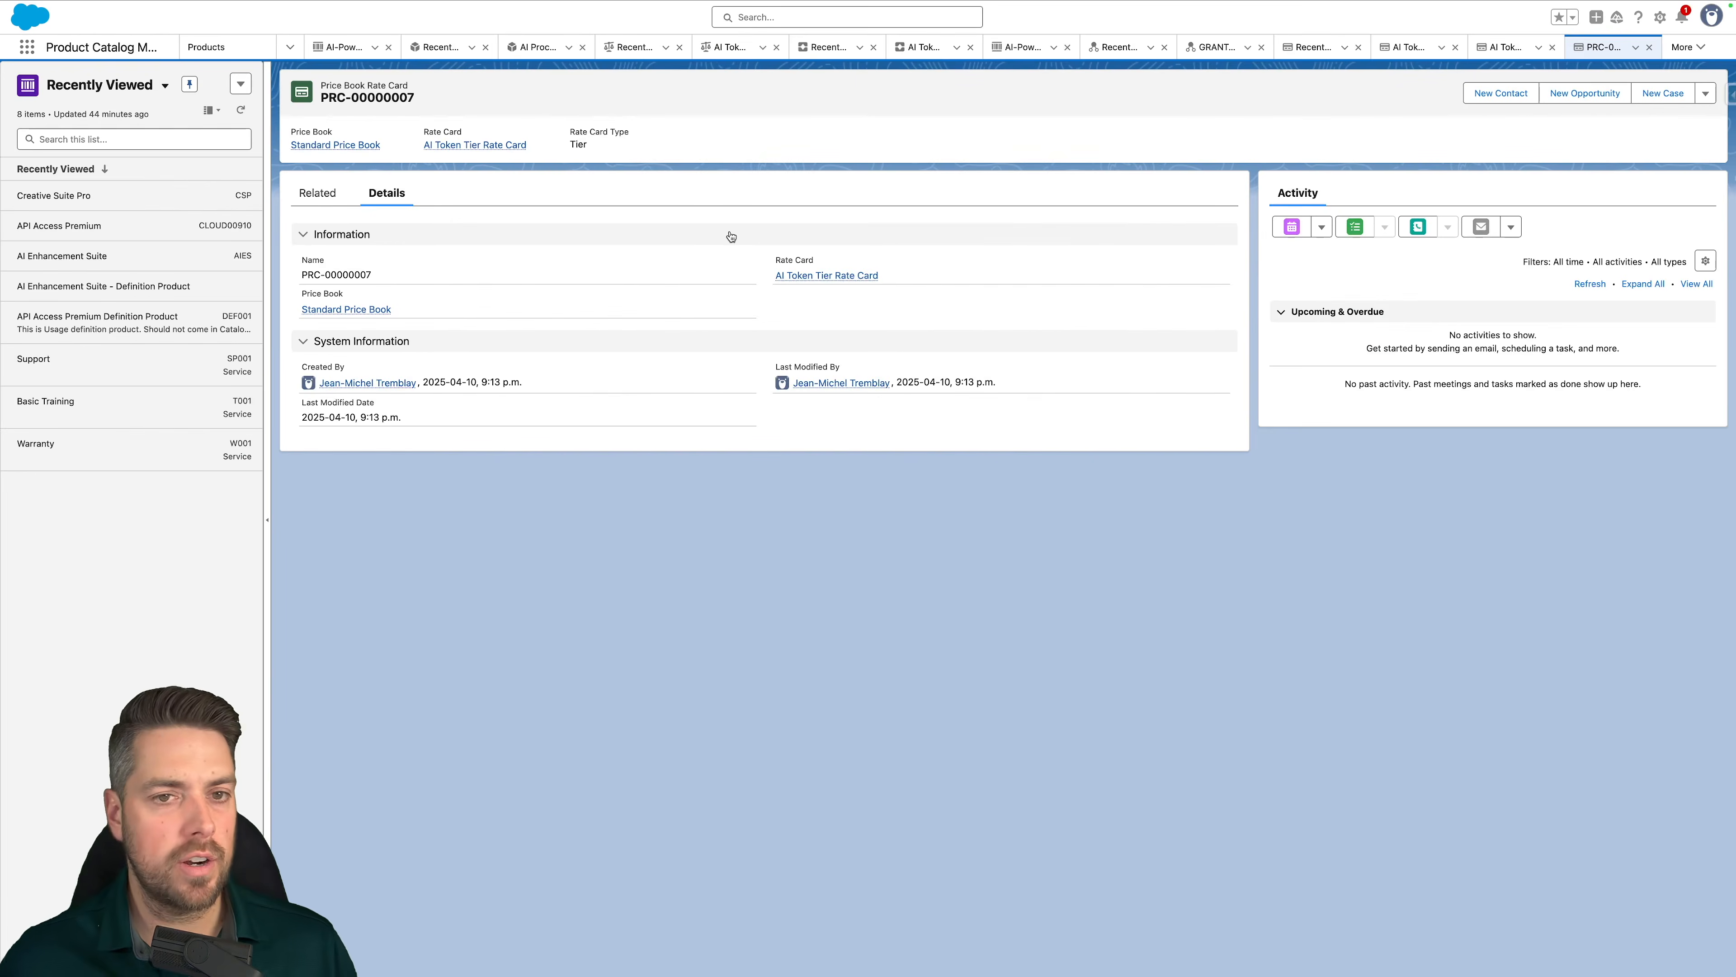
# Open the Rating Frequency Policies list and start a new rating frequency policy
pyautogui.click(33, 48)
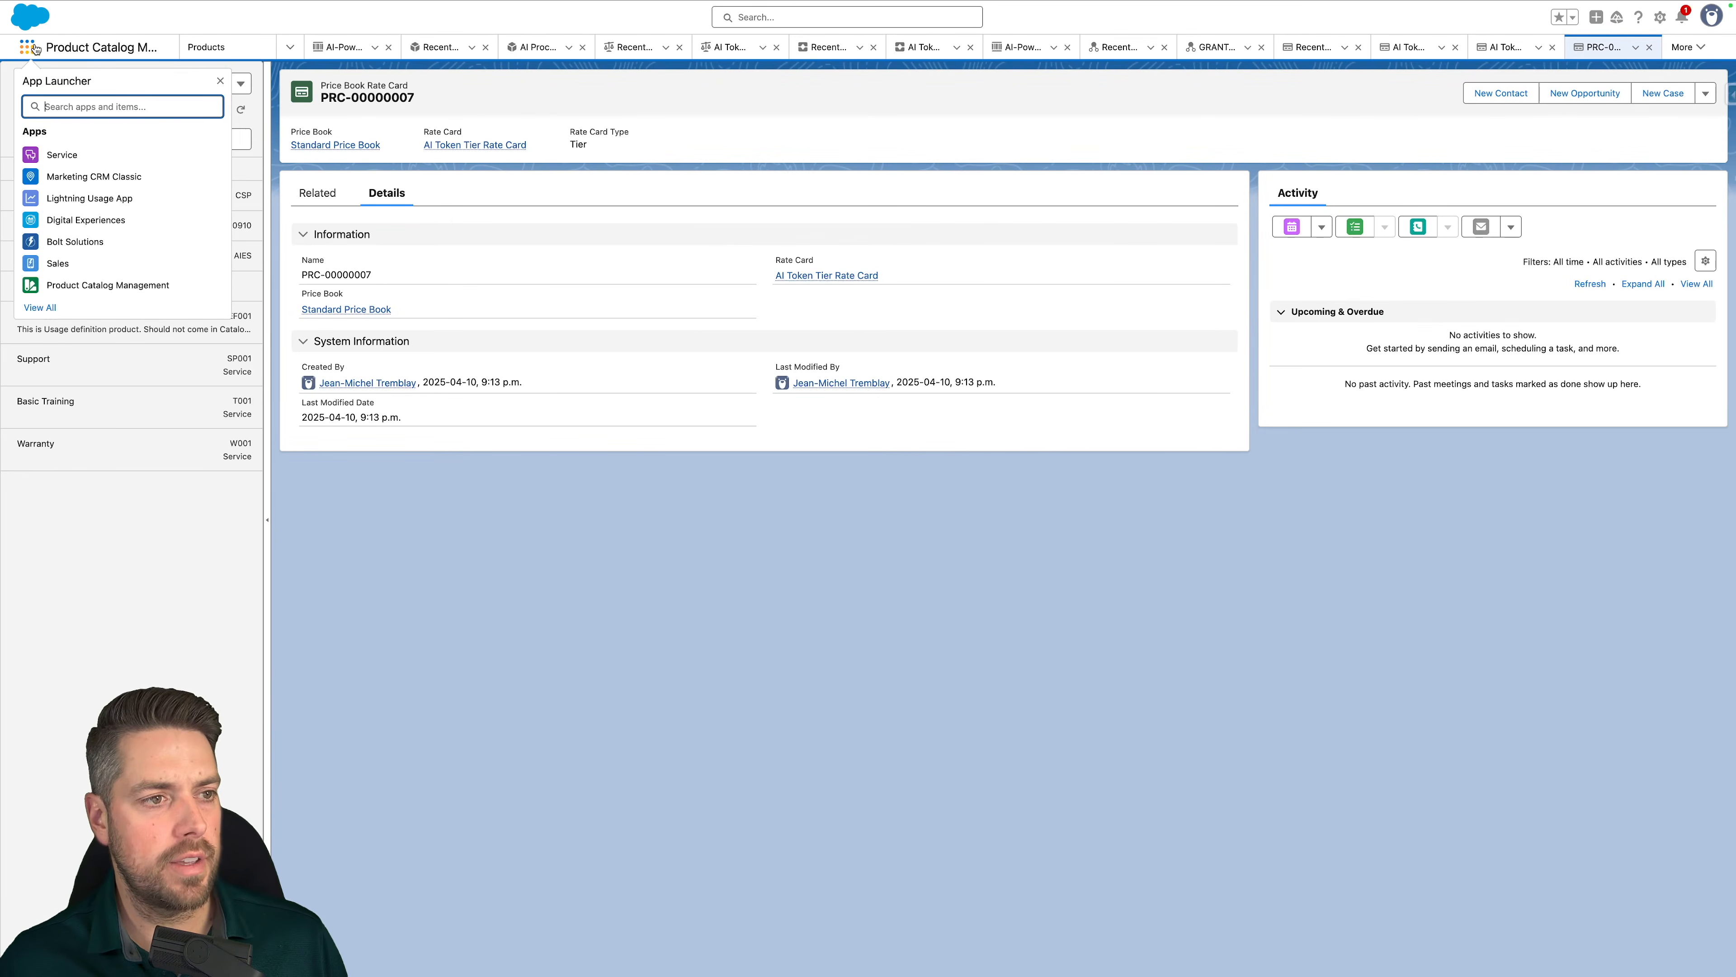
pyautogui.write('rating f')
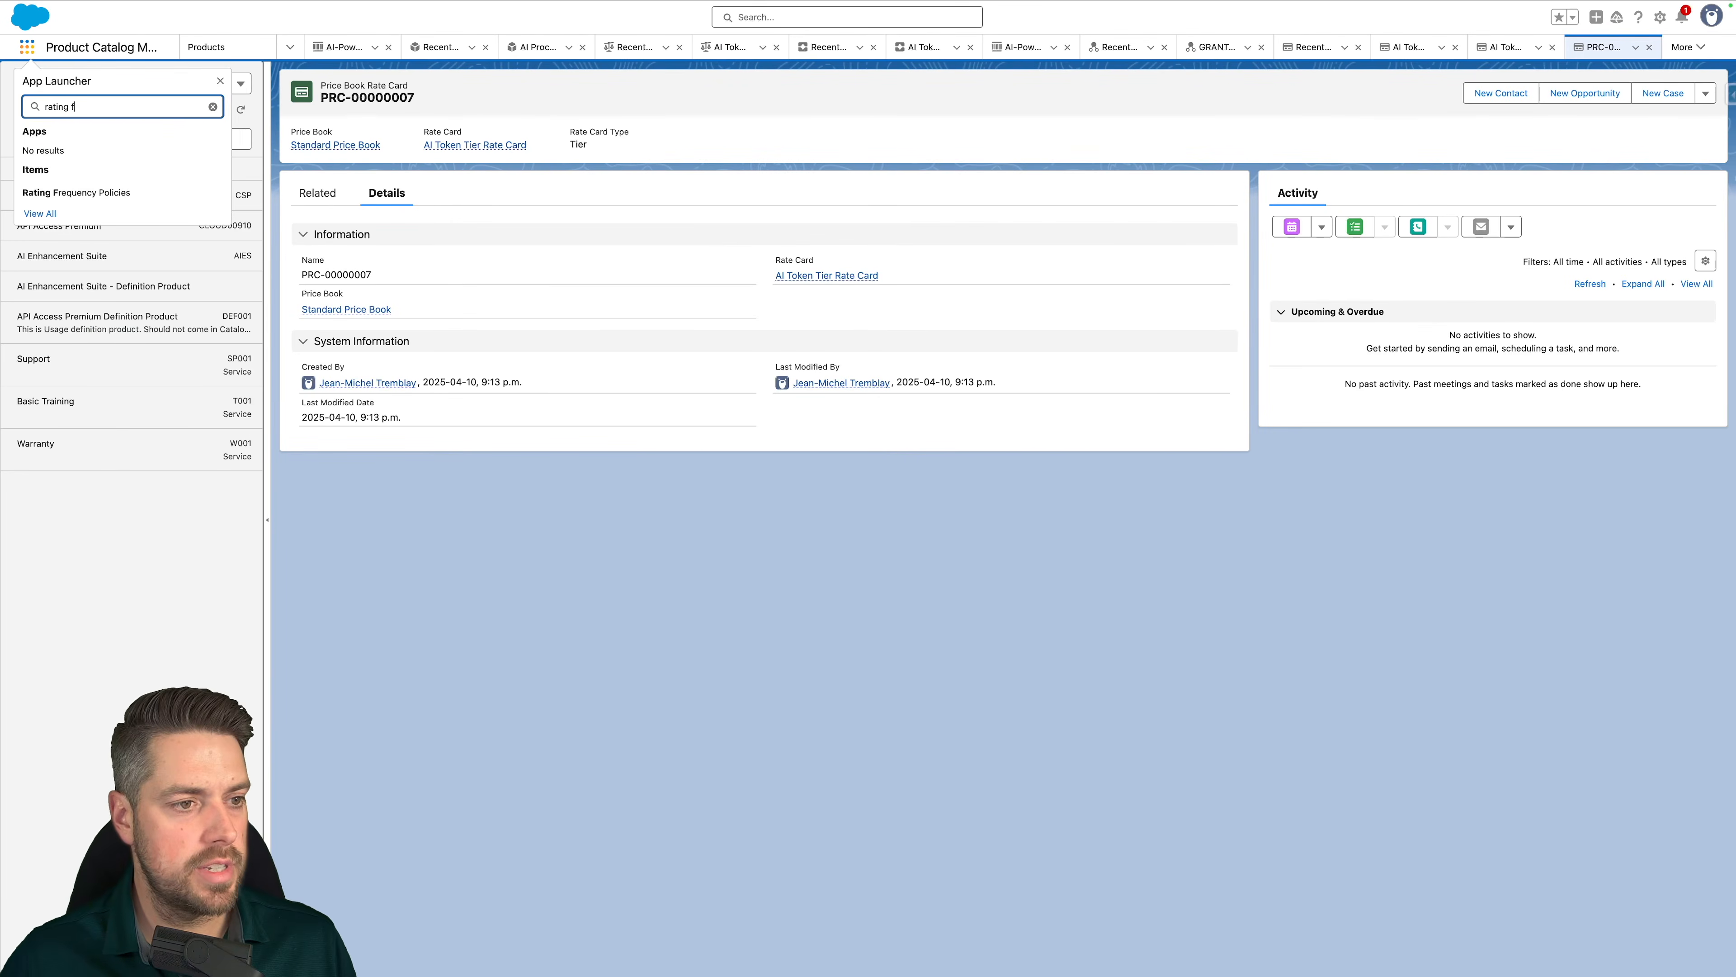
pyautogui.click(102, 192)
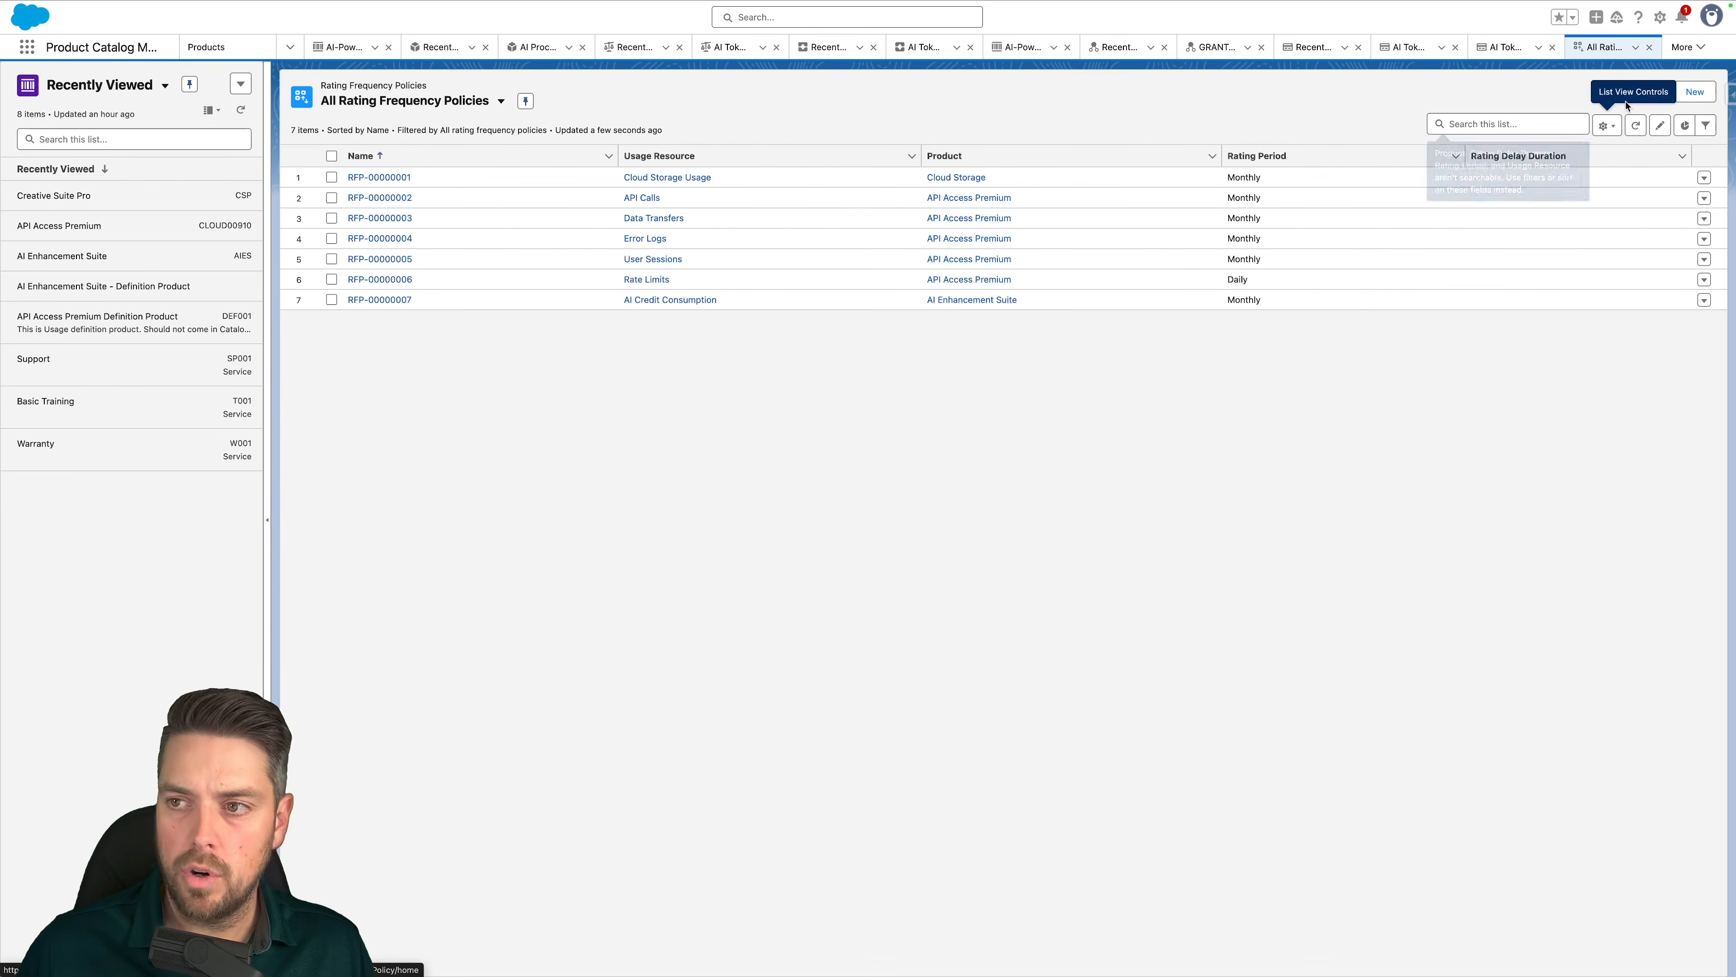
pyautogui.click(1696, 95)
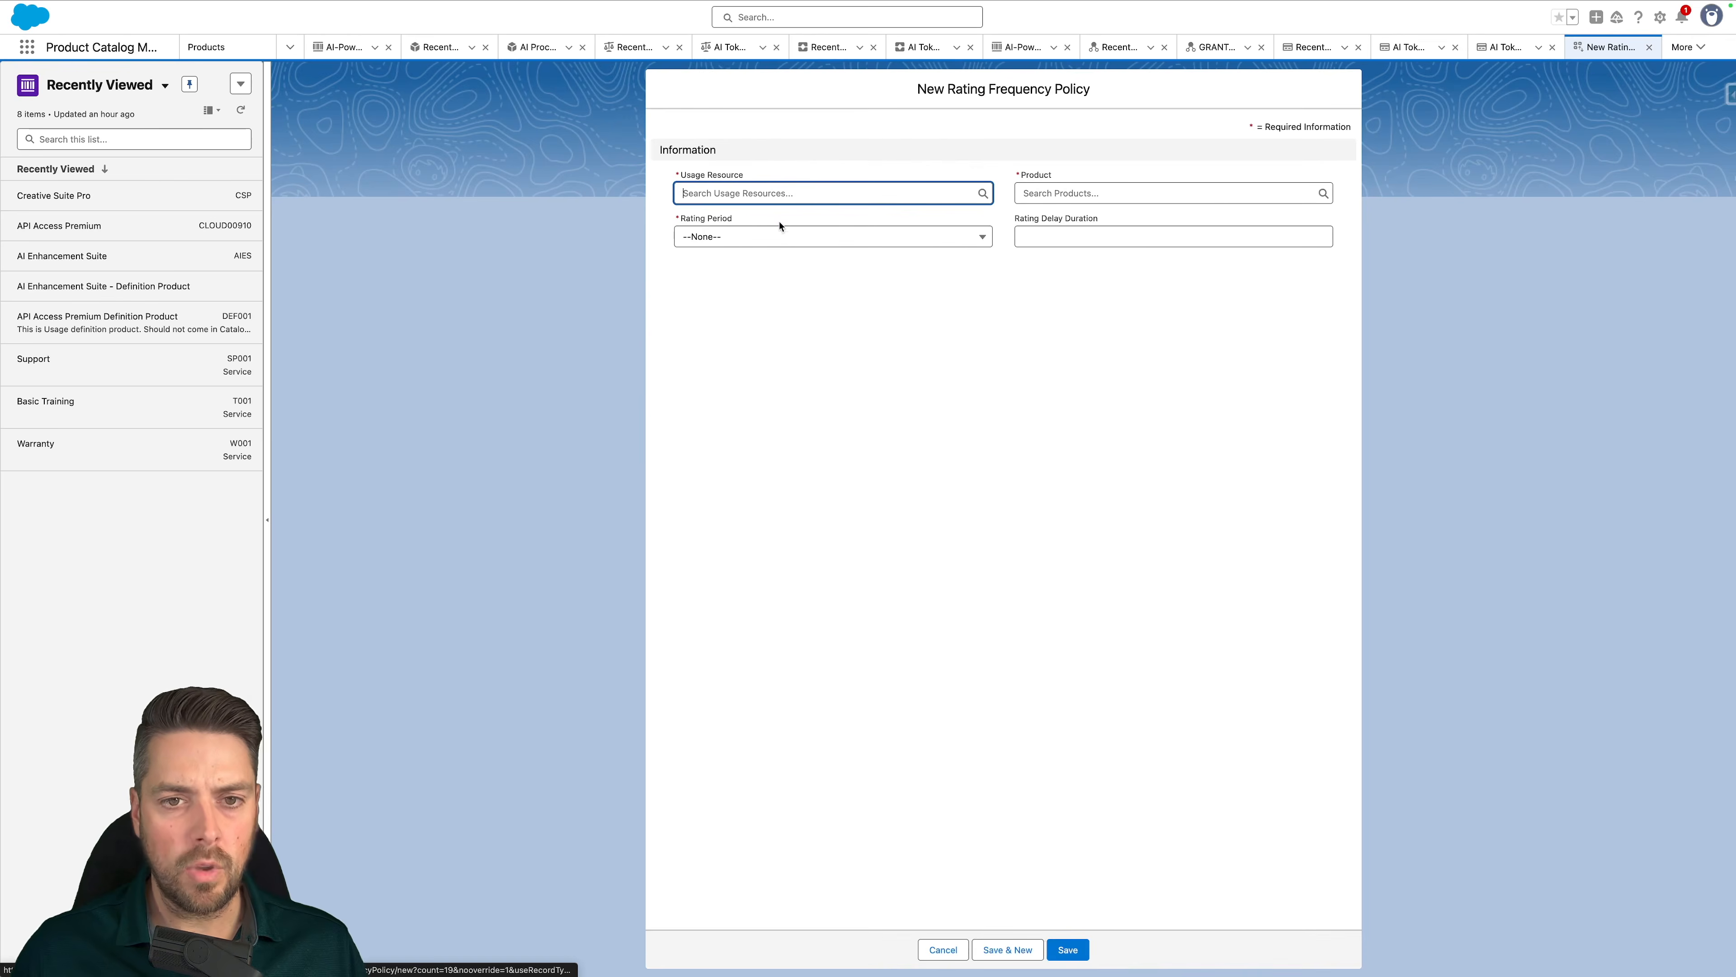
# Save the policy with usage resource AI Token Consumption, product AI-Powered Design Hub and a Monthly rating period
pyautogui.click(770, 195)
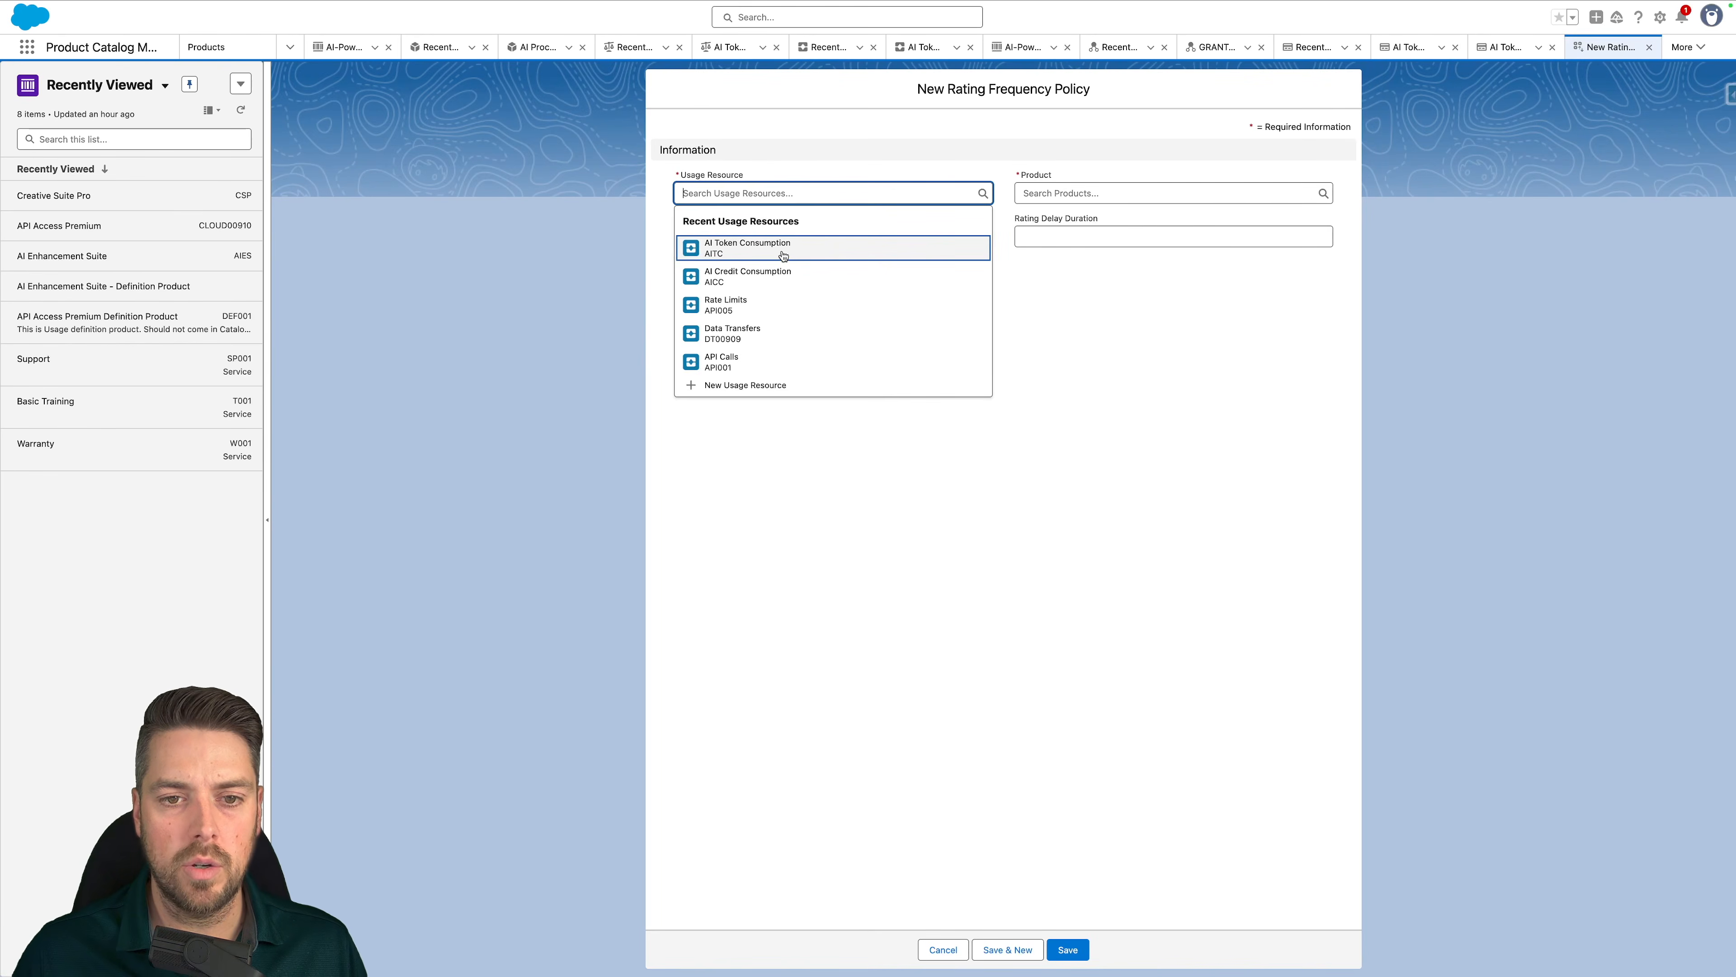
pyautogui.click(781, 253)
pyautogui.click(1067, 192)
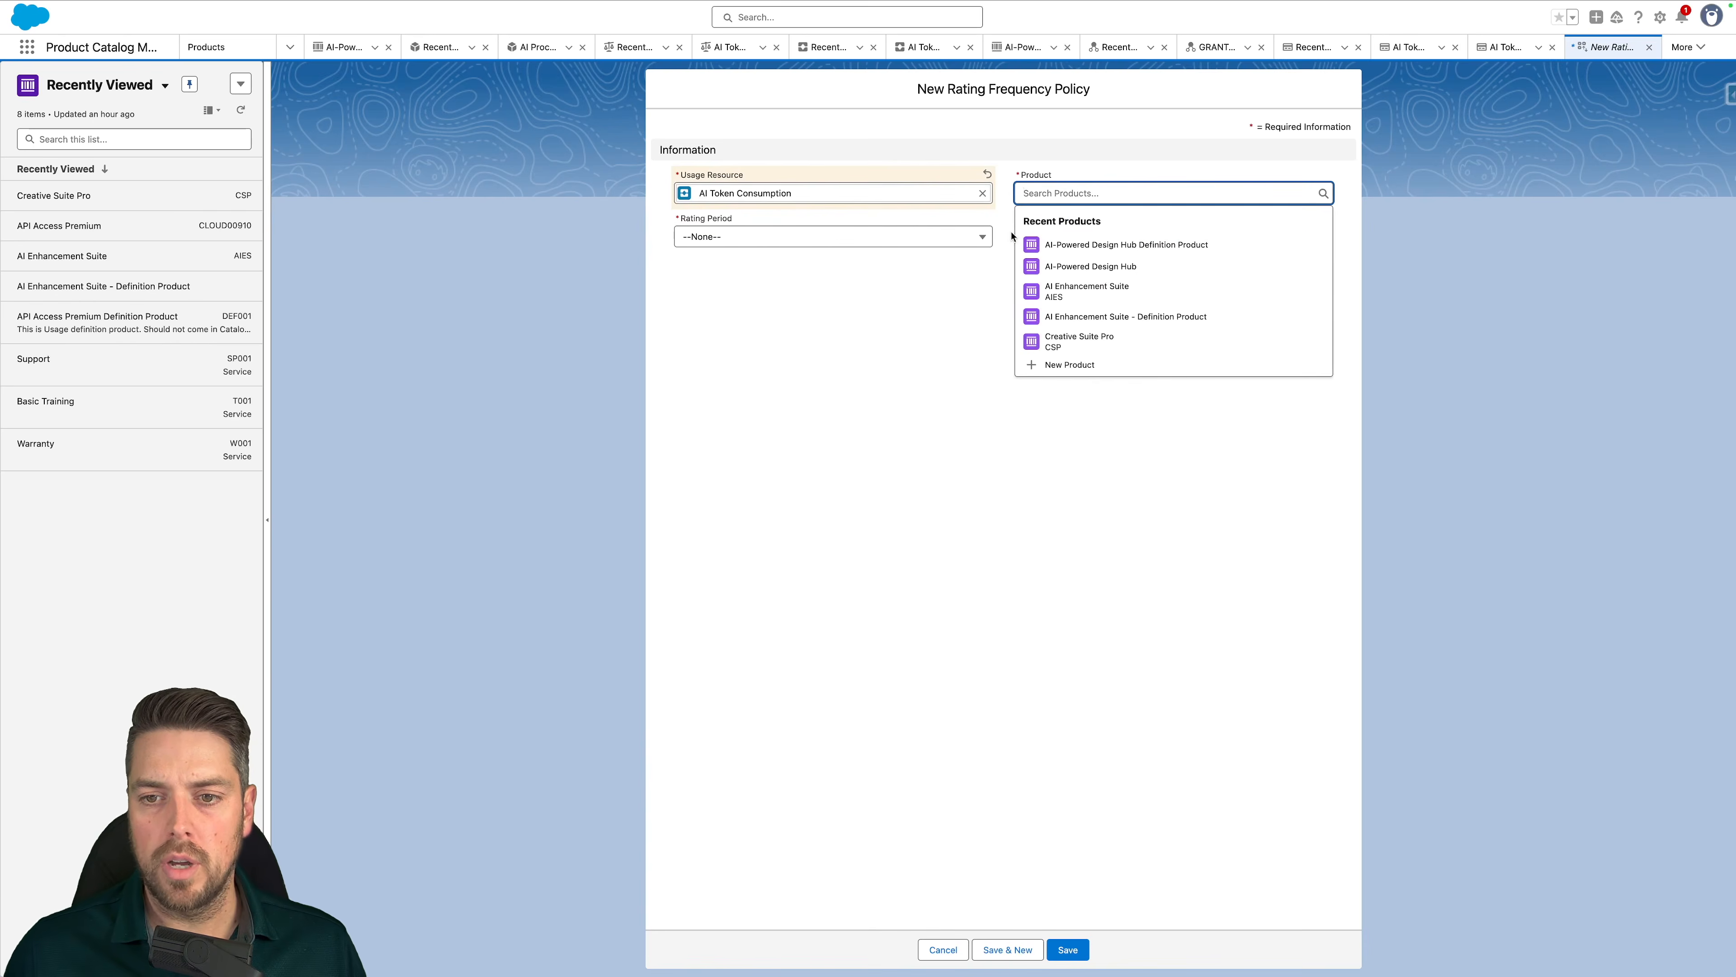
pyautogui.click(1103, 269)
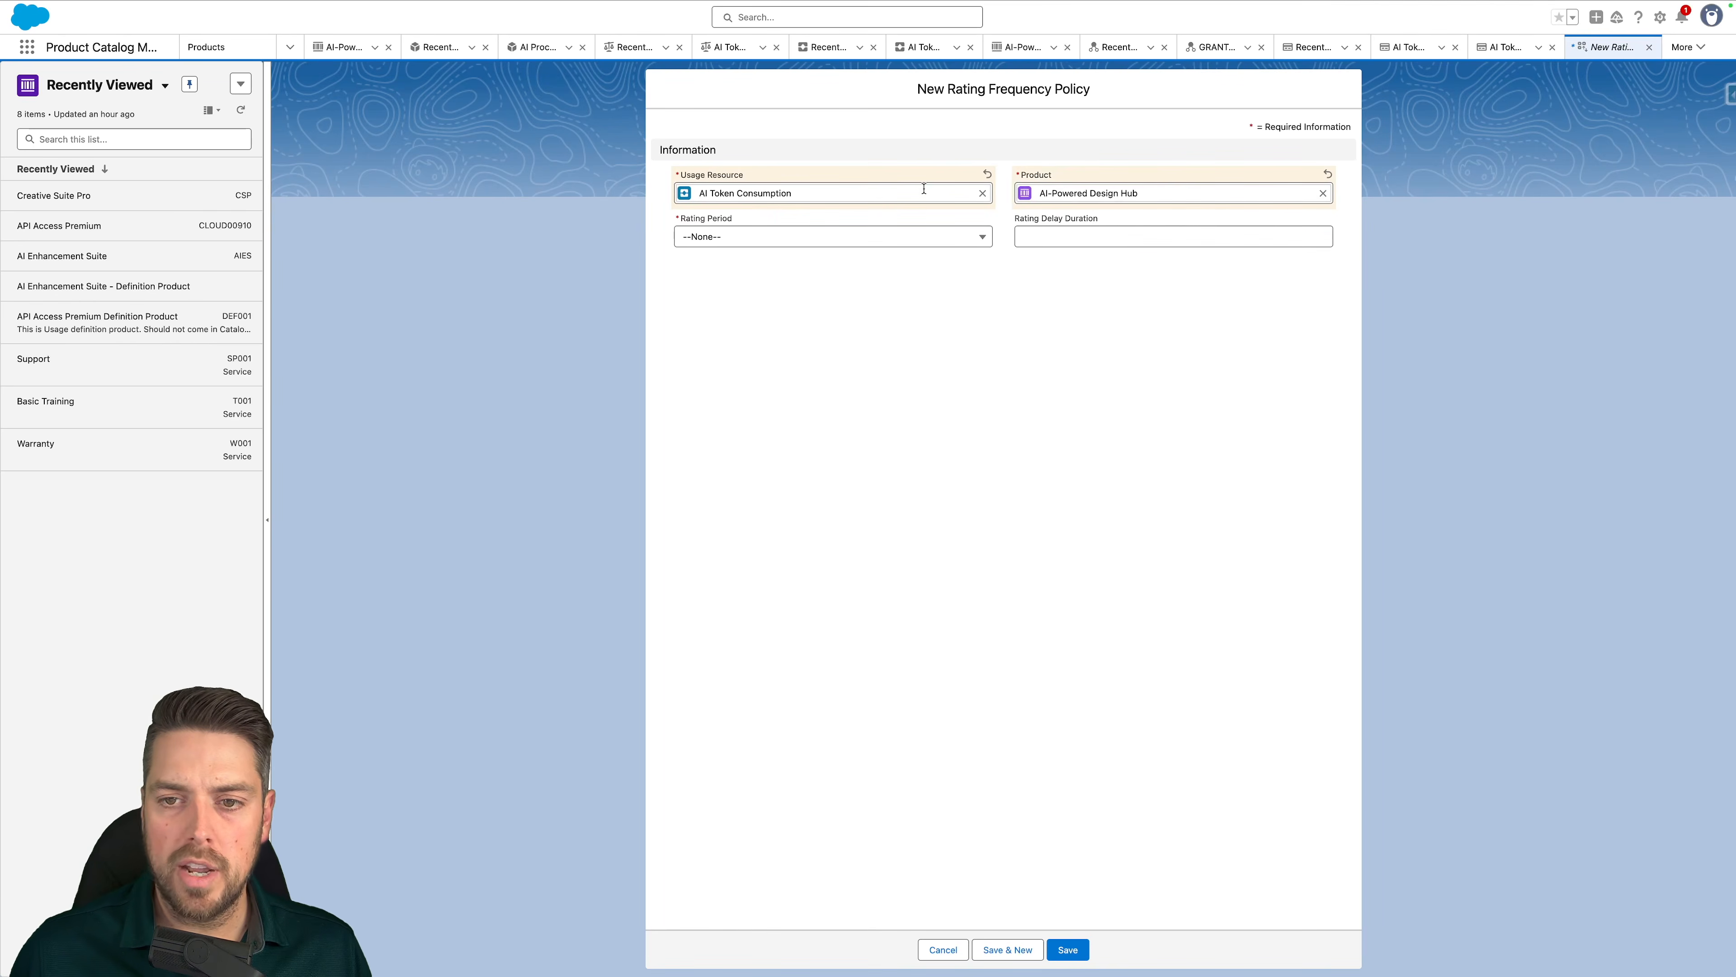
pyautogui.click(772, 240)
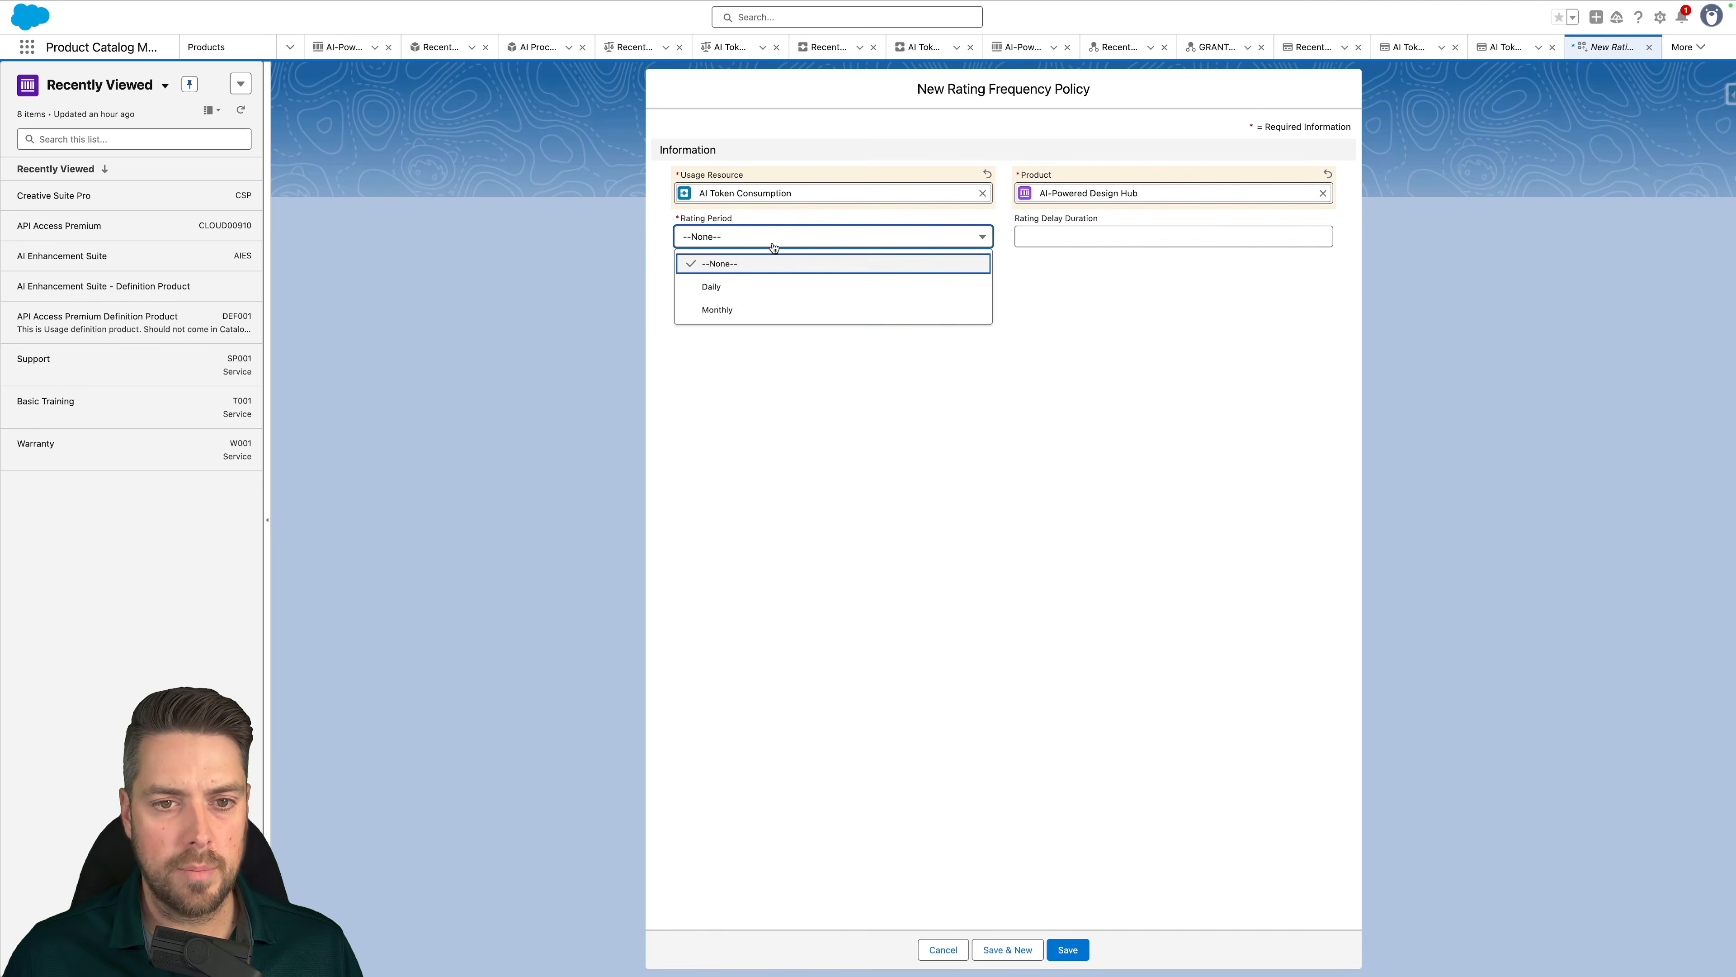
pyautogui.click(759, 313)
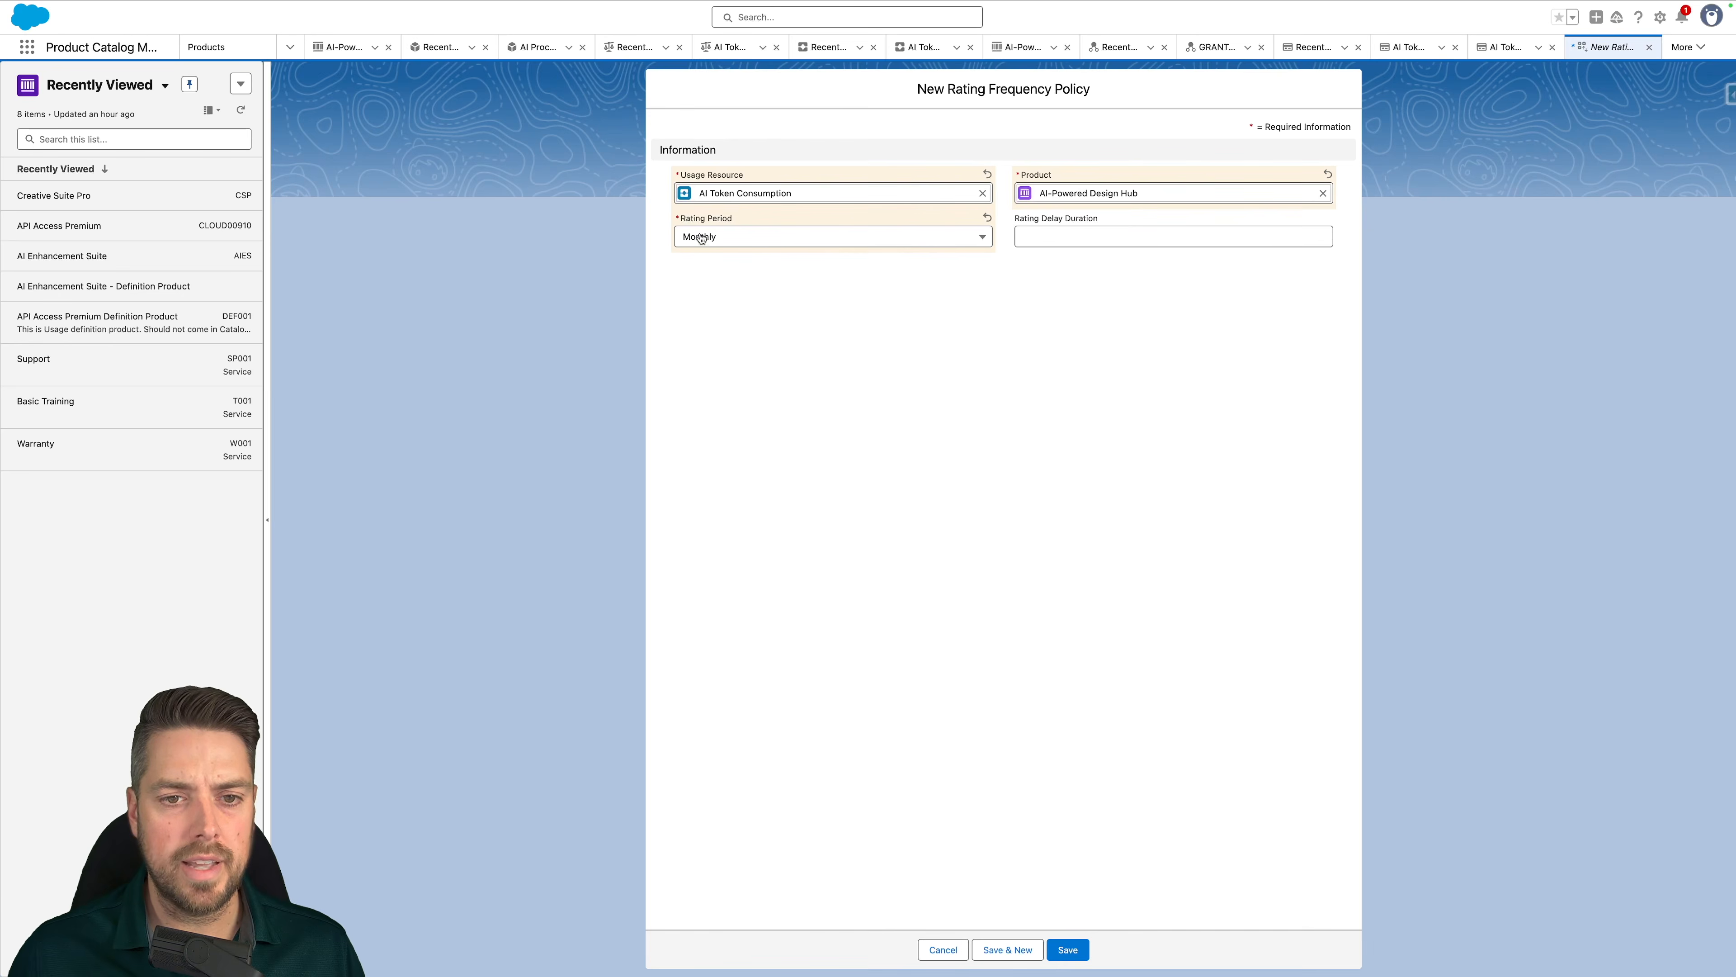
pyautogui.click(1066, 949)
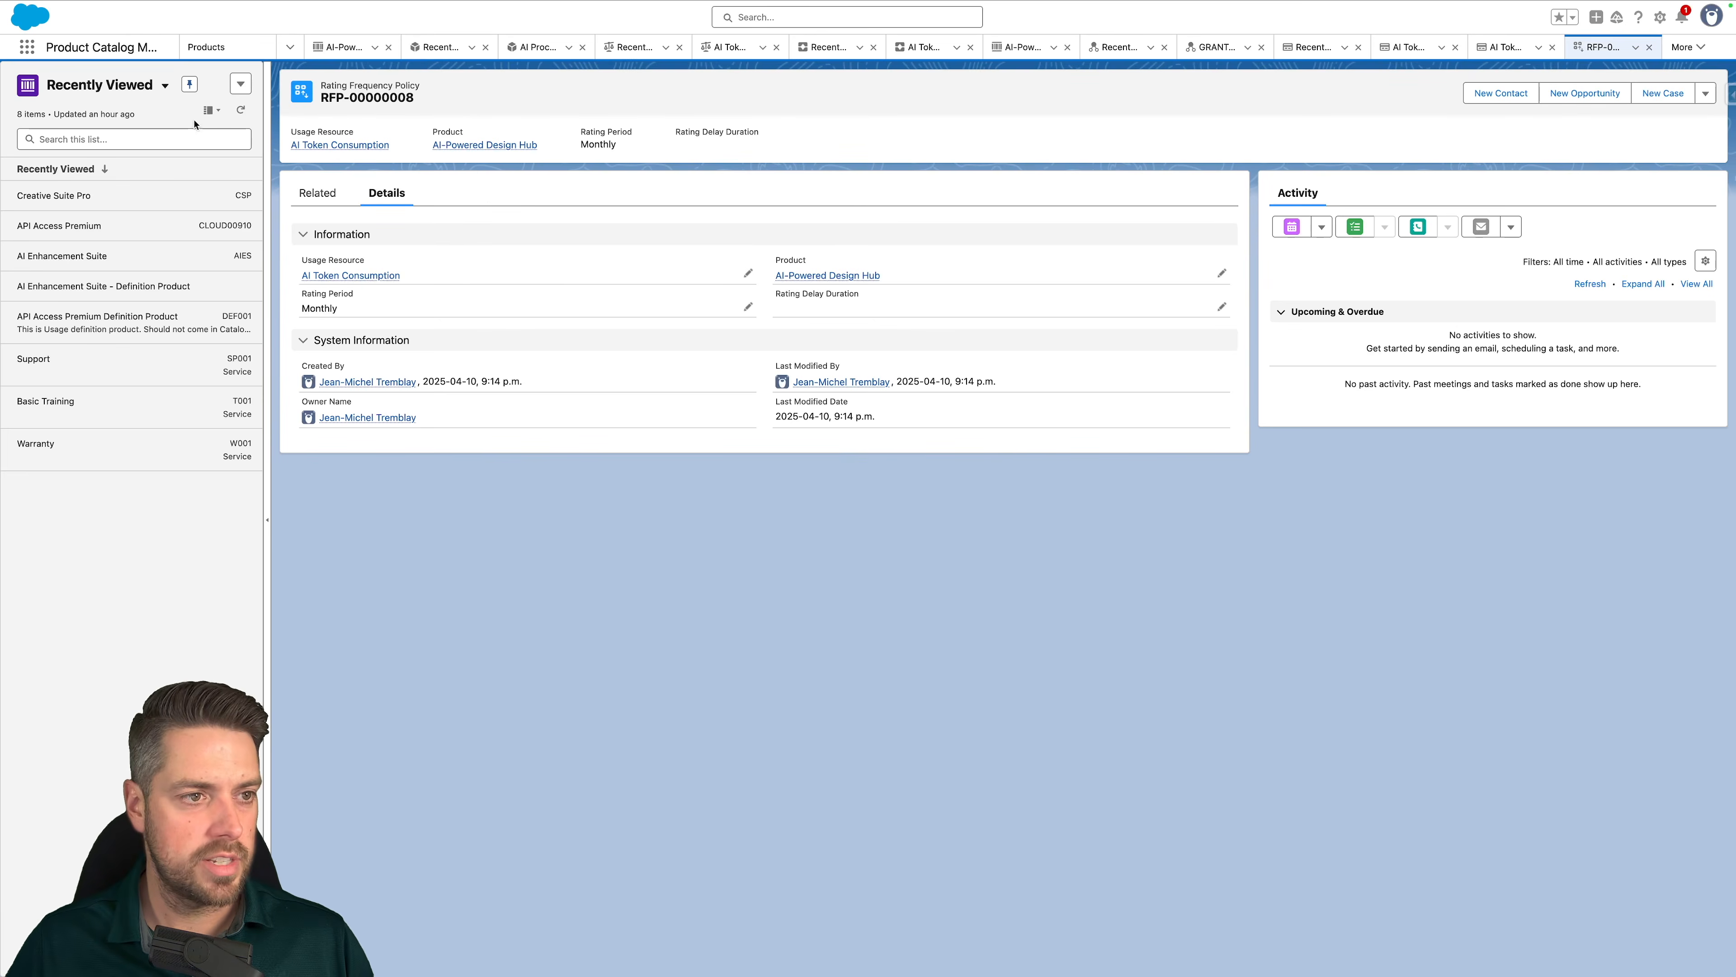
# Switch to the Usage Management app and open its home page
pyautogui.click(27, 48)
pyautogui.write('usage')
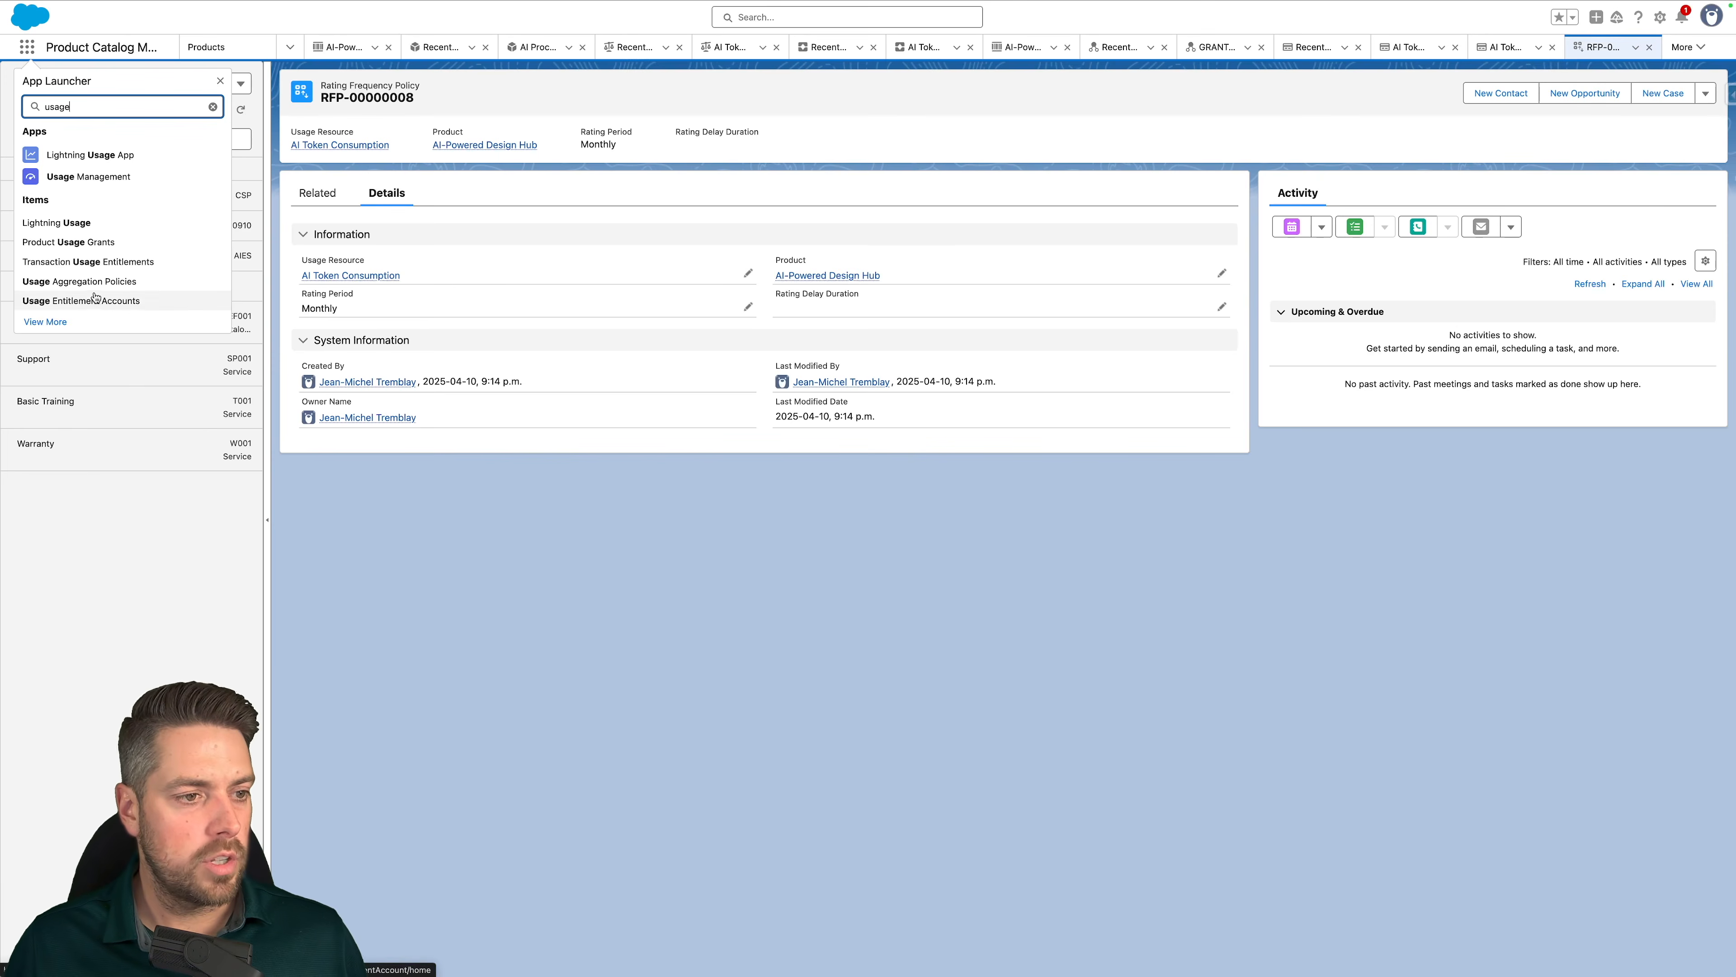
pyautogui.click(88, 176)
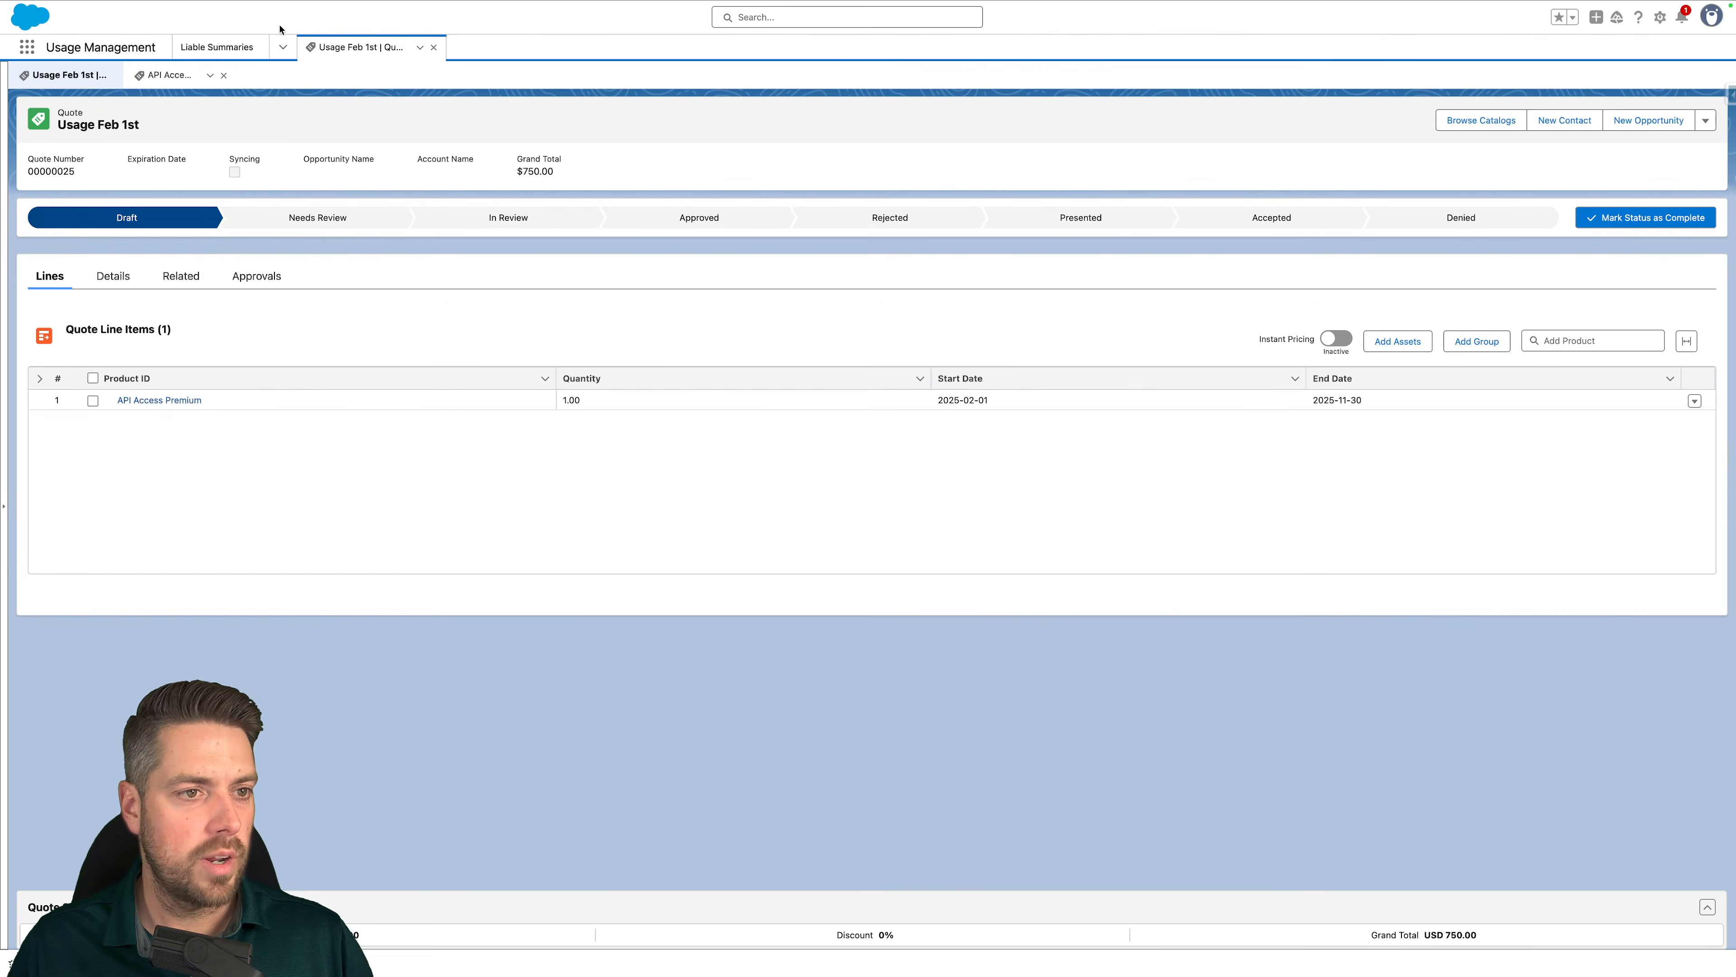
pyautogui.click(283, 46)
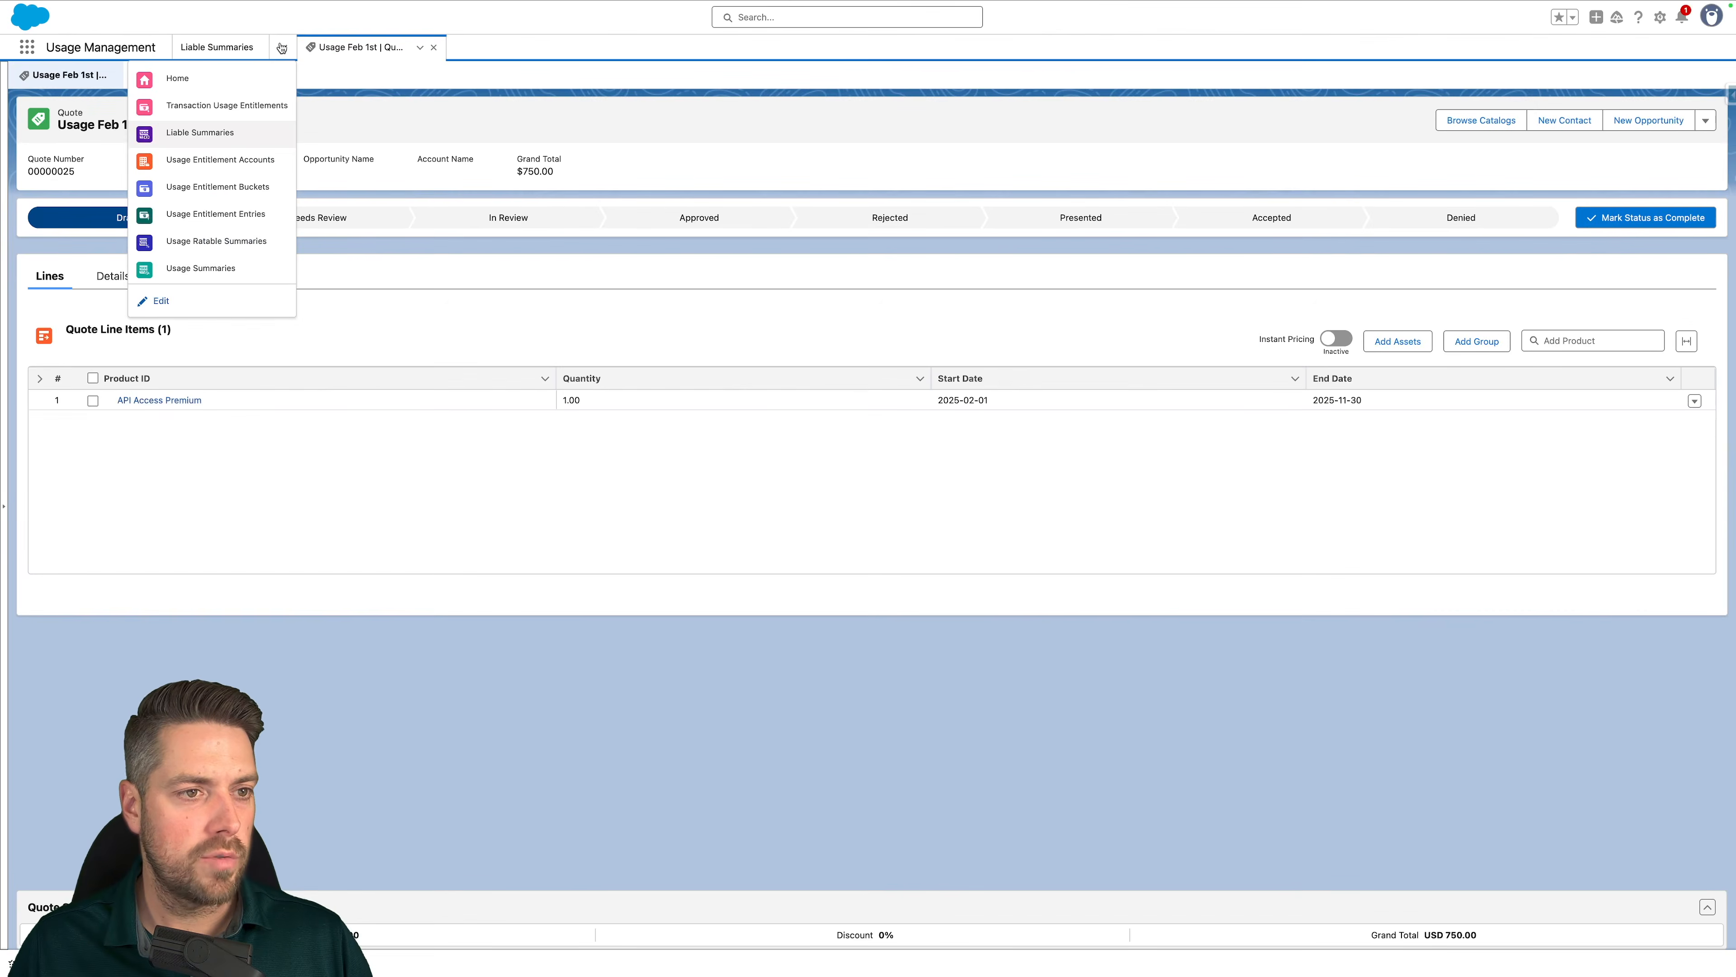
pyautogui.click(250, 91)
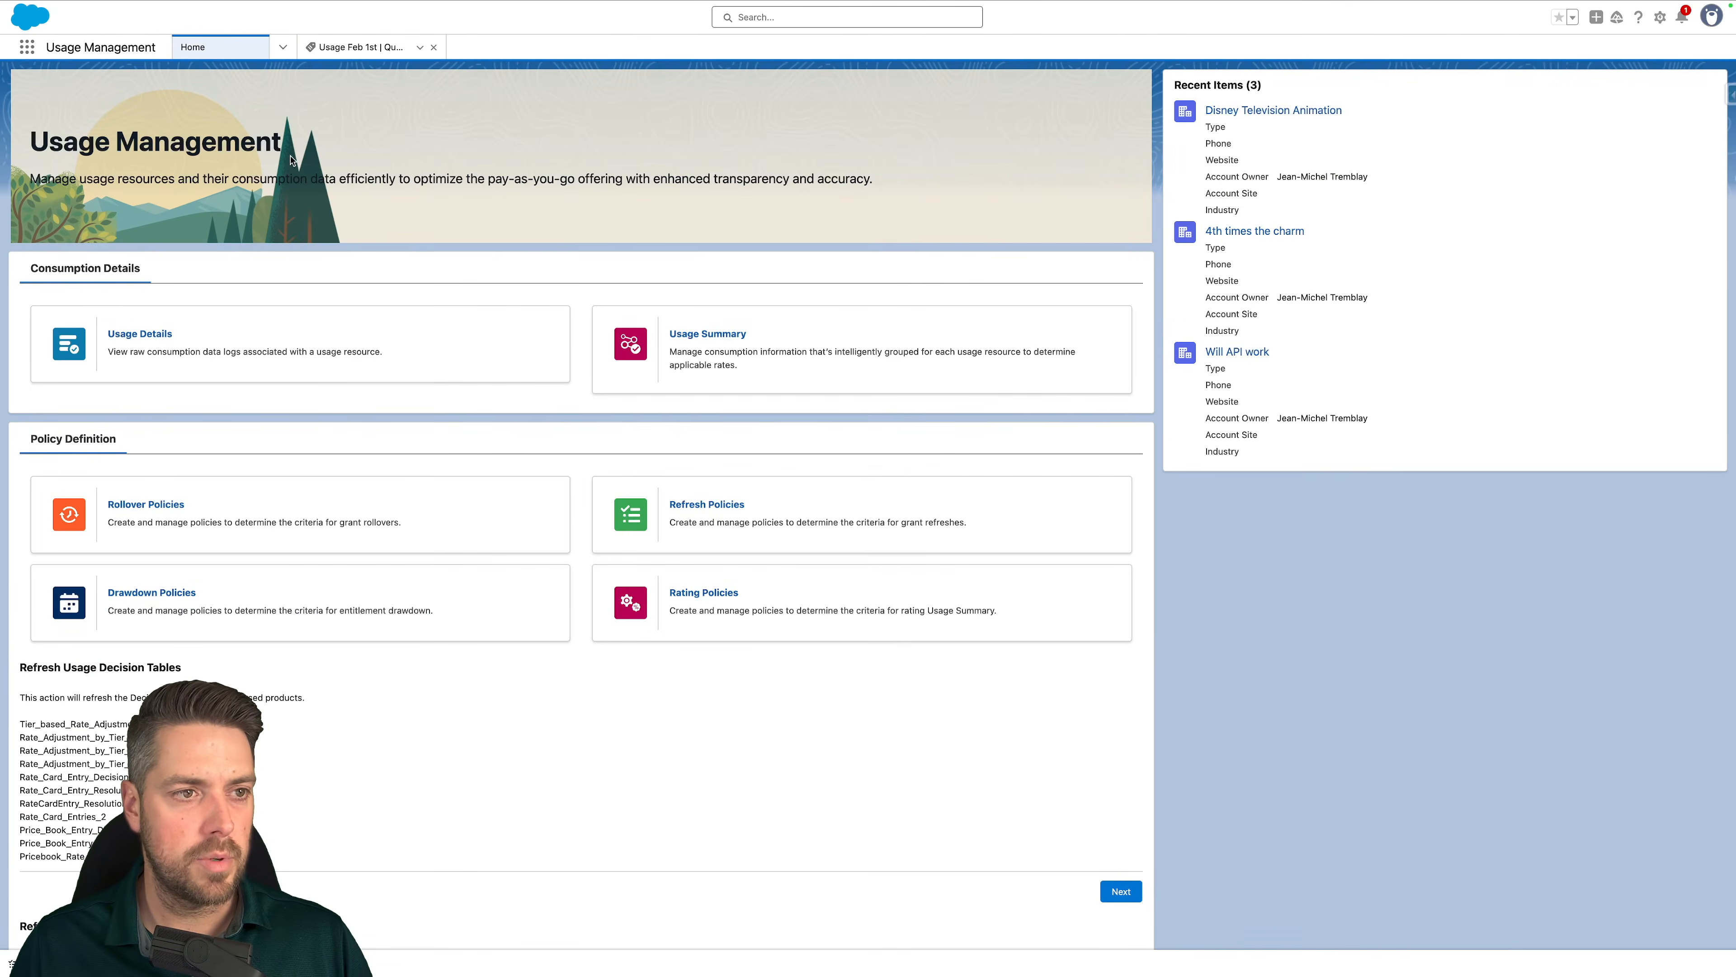
# Run the Refresh Usage Decision Tables action for the usage-based products and review the list of refreshed tables
pyautogui.scroll(-5, 333, 404)
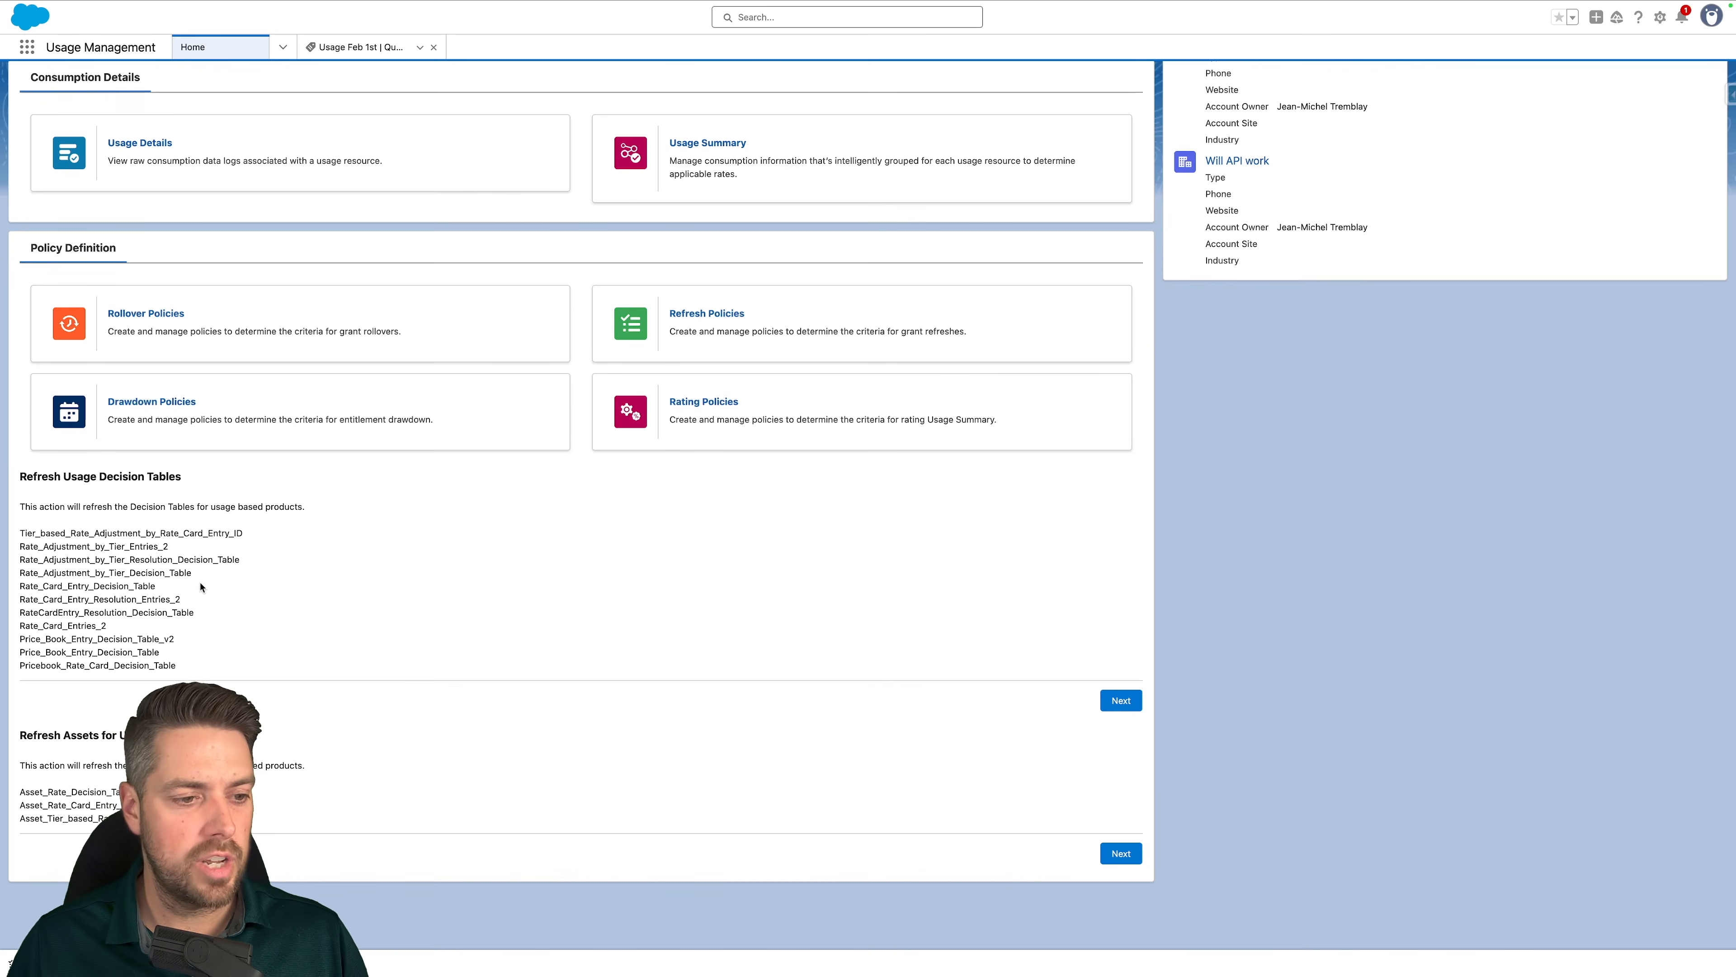
pyautogui.moveTo(19, 532); pyautogui.dragTo(240, 680)
pyautogui.click(213, 652)
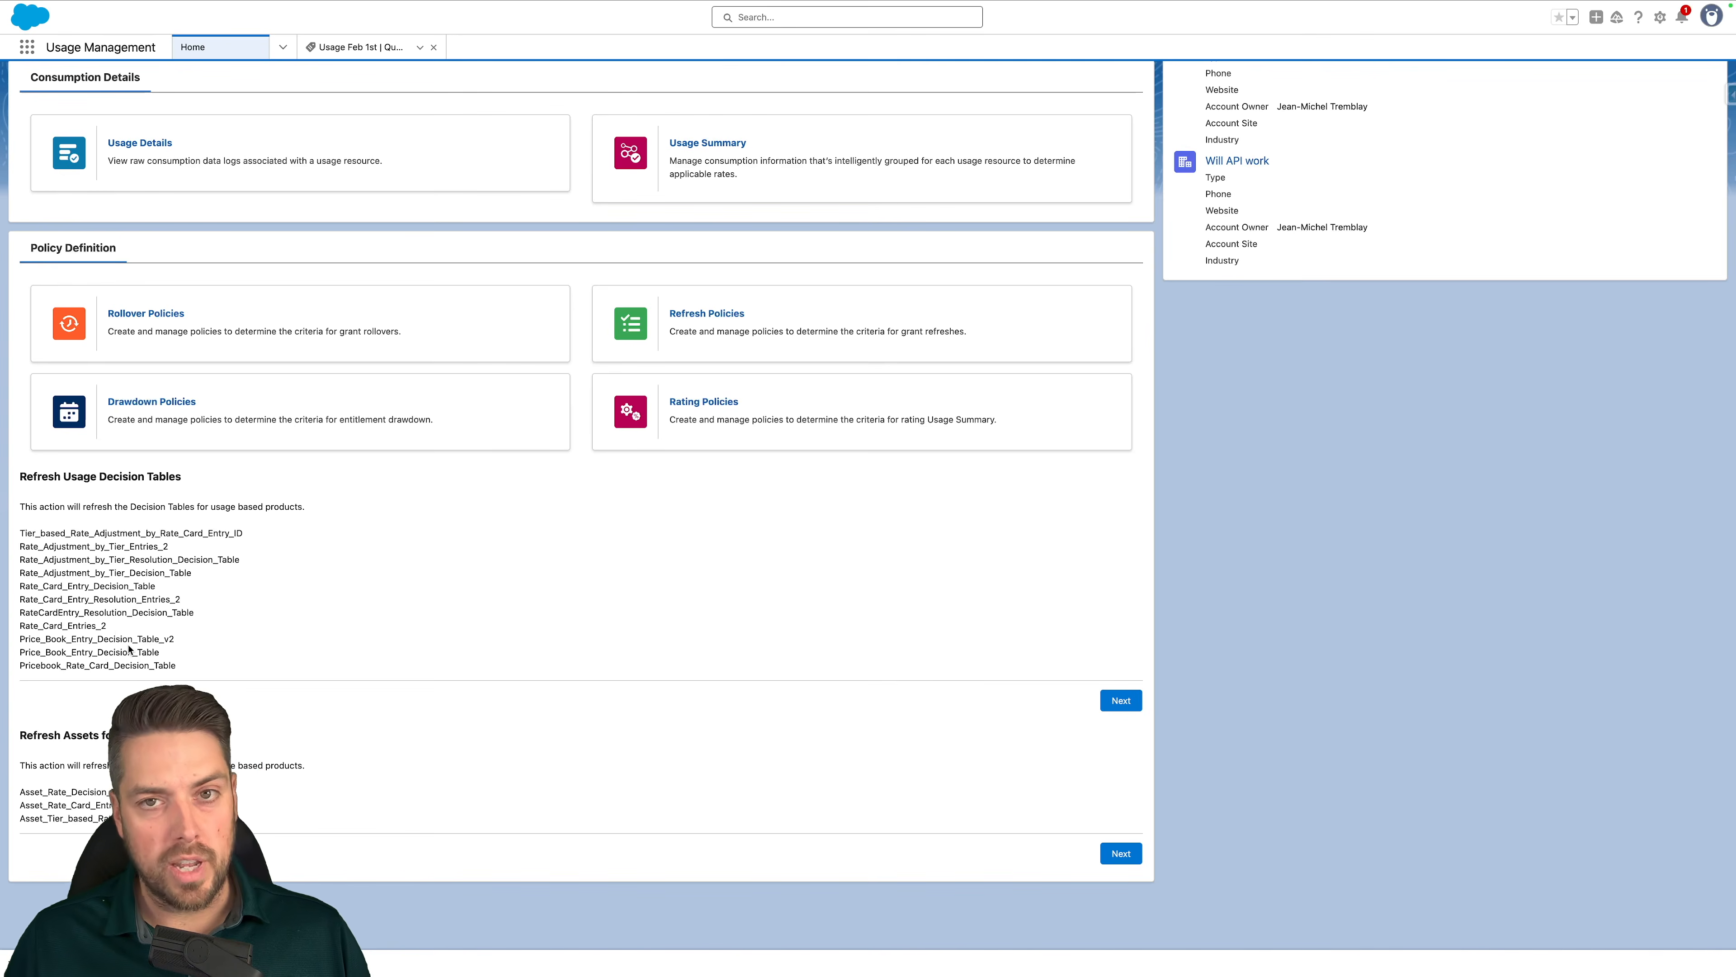
pyautogui.moveTo(194, 671); pyautogui.dragTo(139, 657)
pyautogui.click(86, 639)
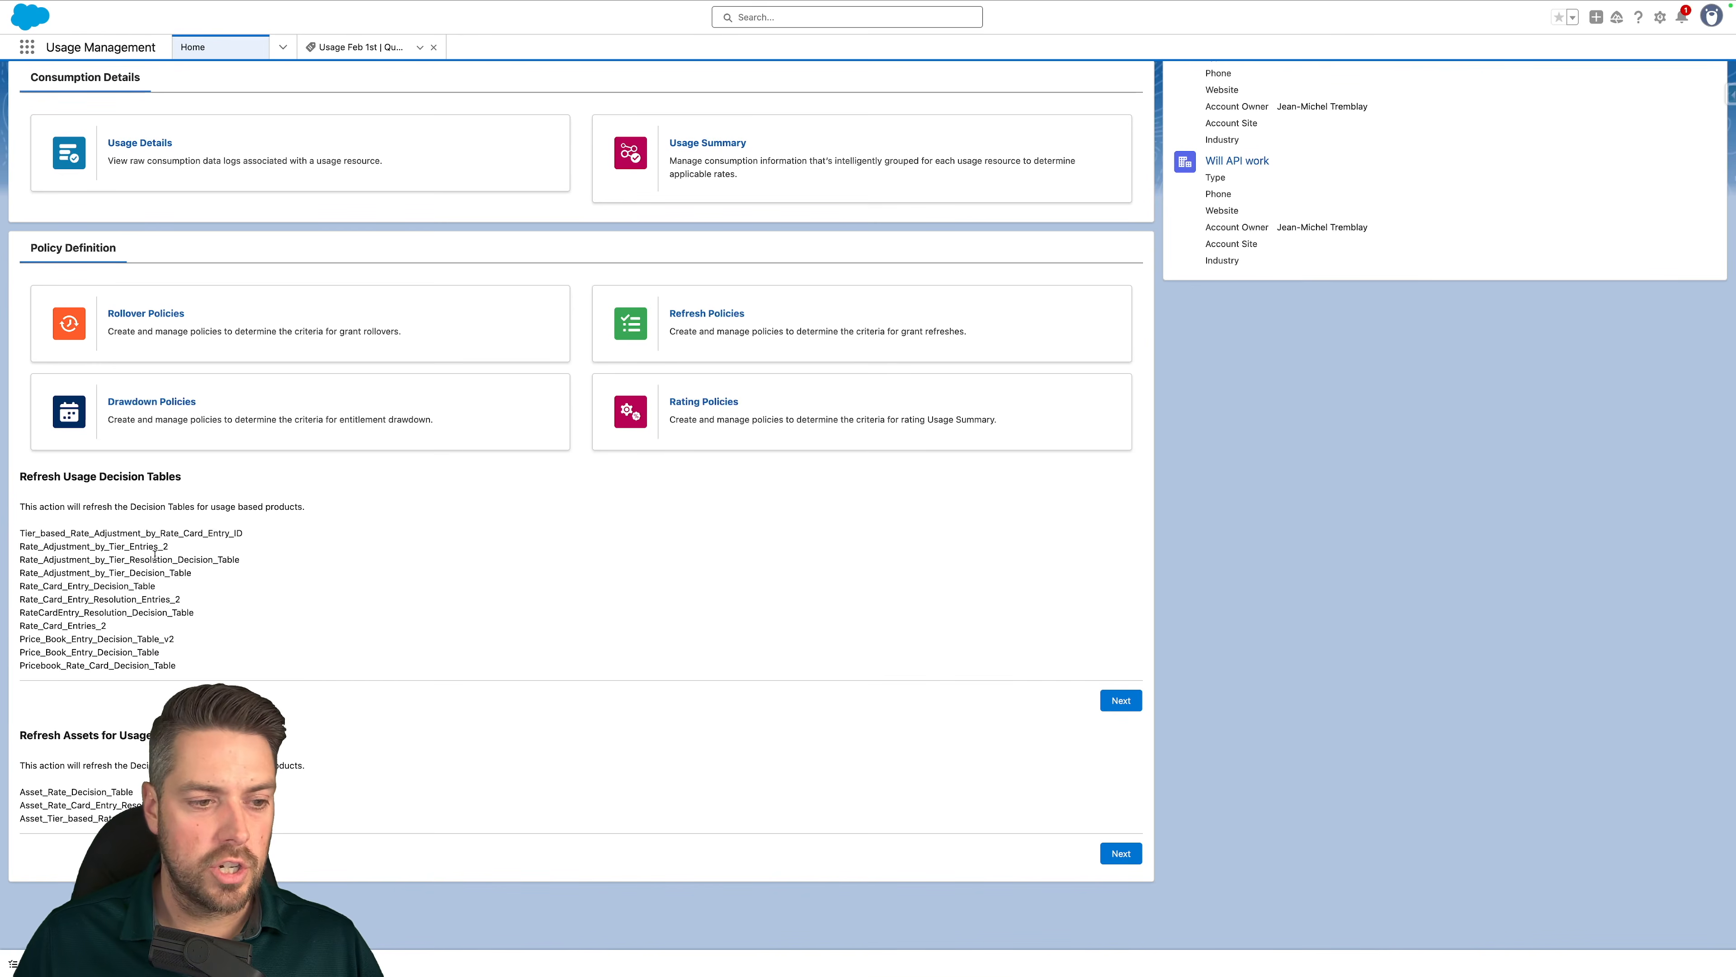
pyautogui.click(1130, 704)
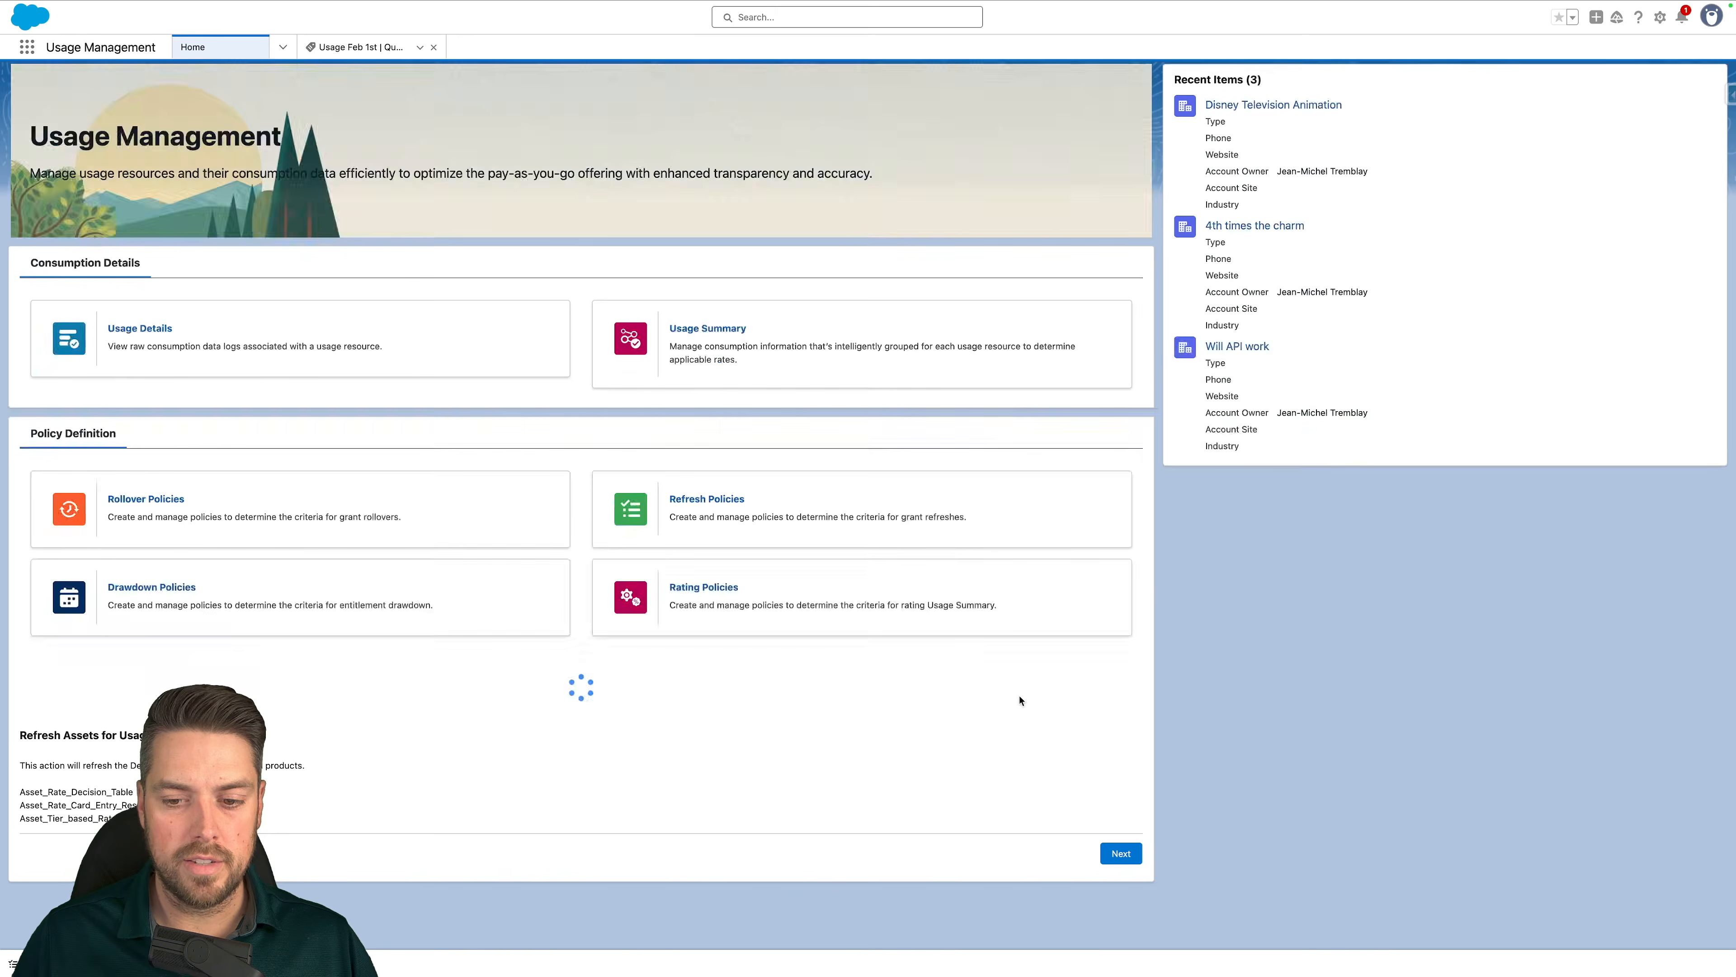
pyautogui.moveTo(18, 514); pyautogui.dragTo(256, 659)
pyautogui.click(252, 659)
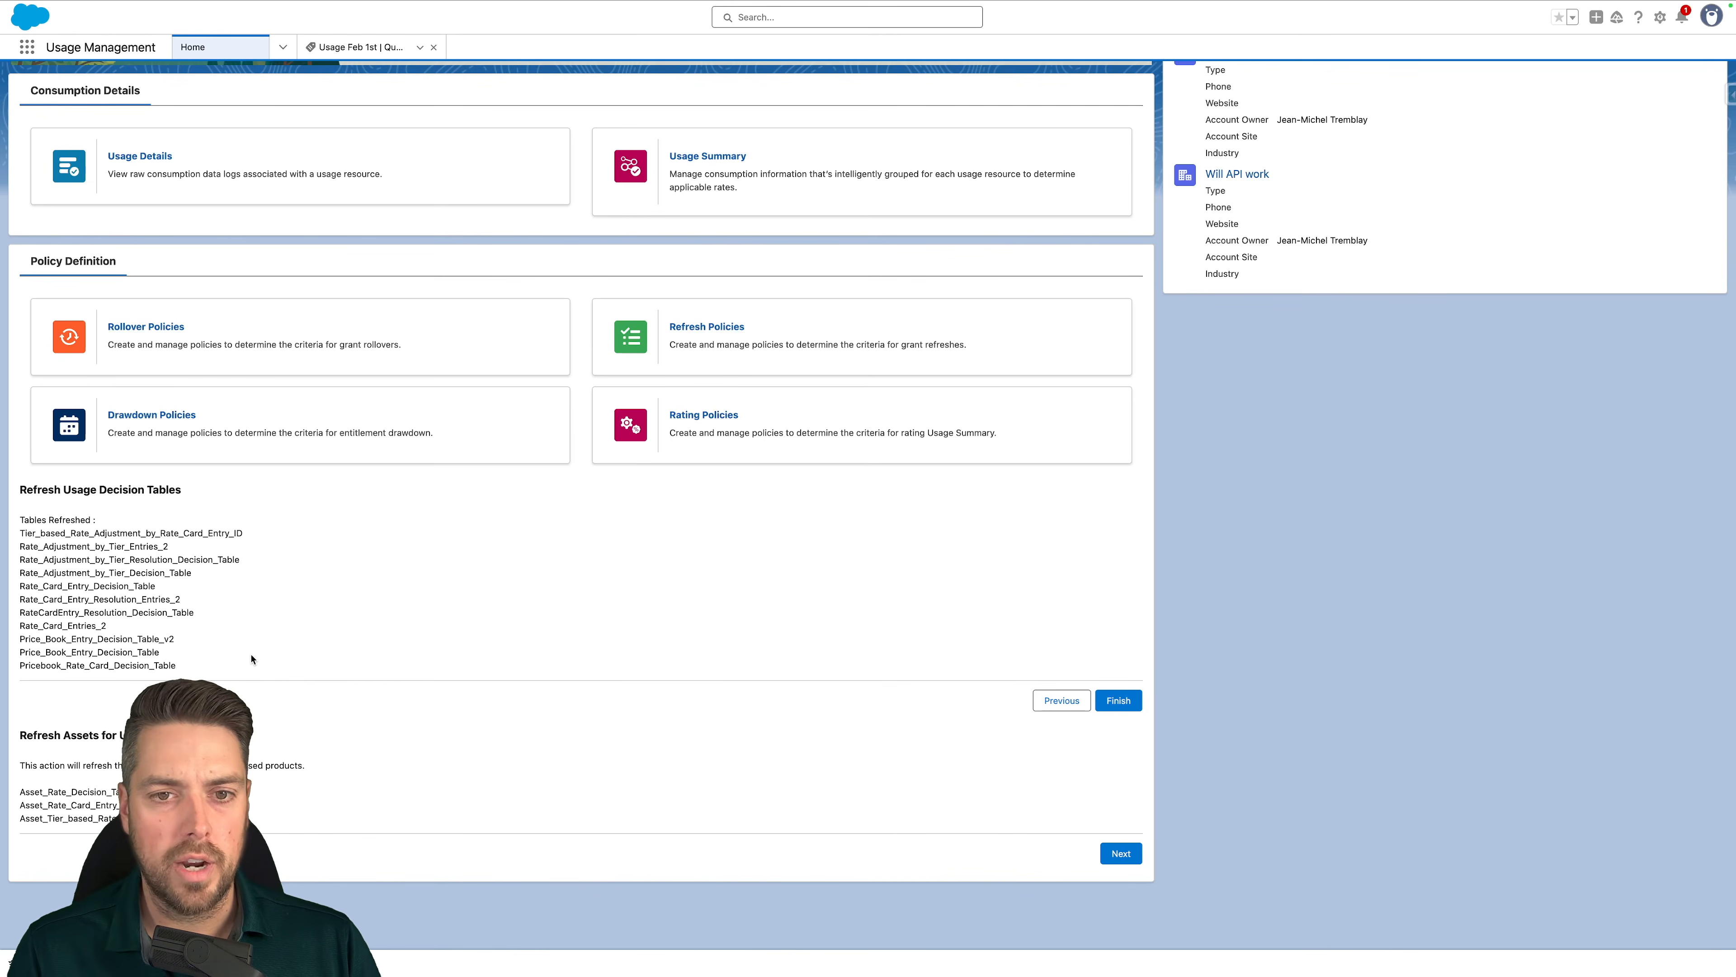
# Go to Setup and find and open the Monitor Workflow Services page
pyautogui.scroll(3, 427, 516)
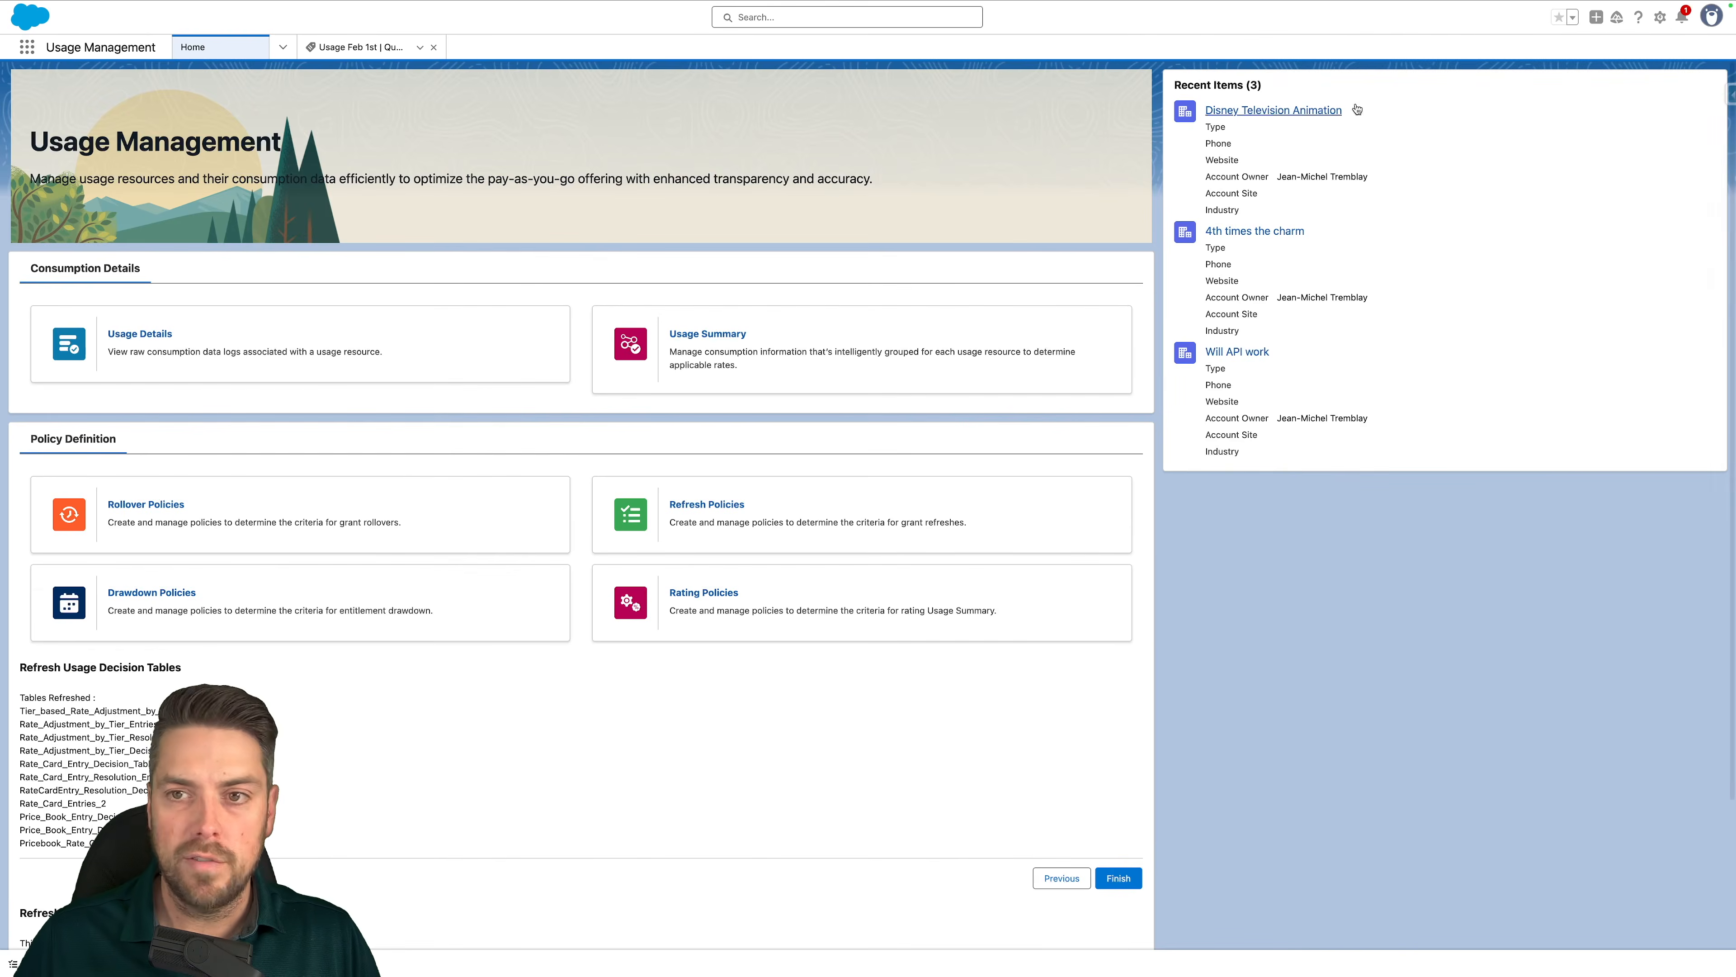
pyautogui.click(1663, 23)
pyautogui.click(1624, 82)
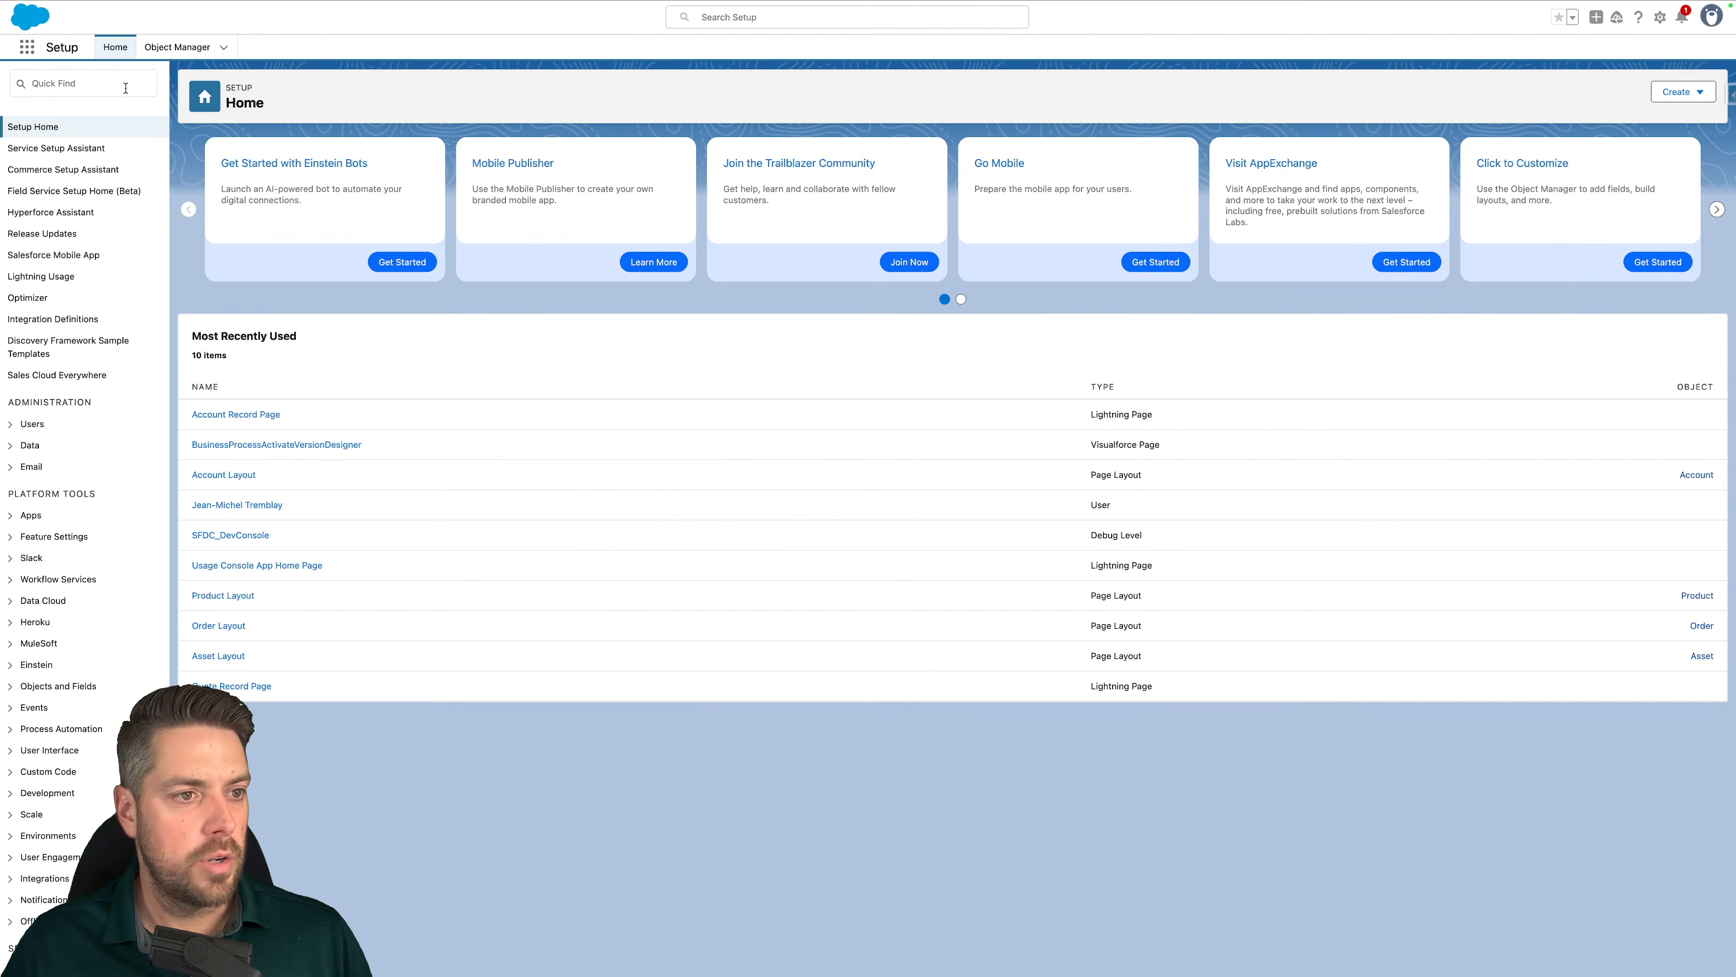
pyautogui.click(118, 82)
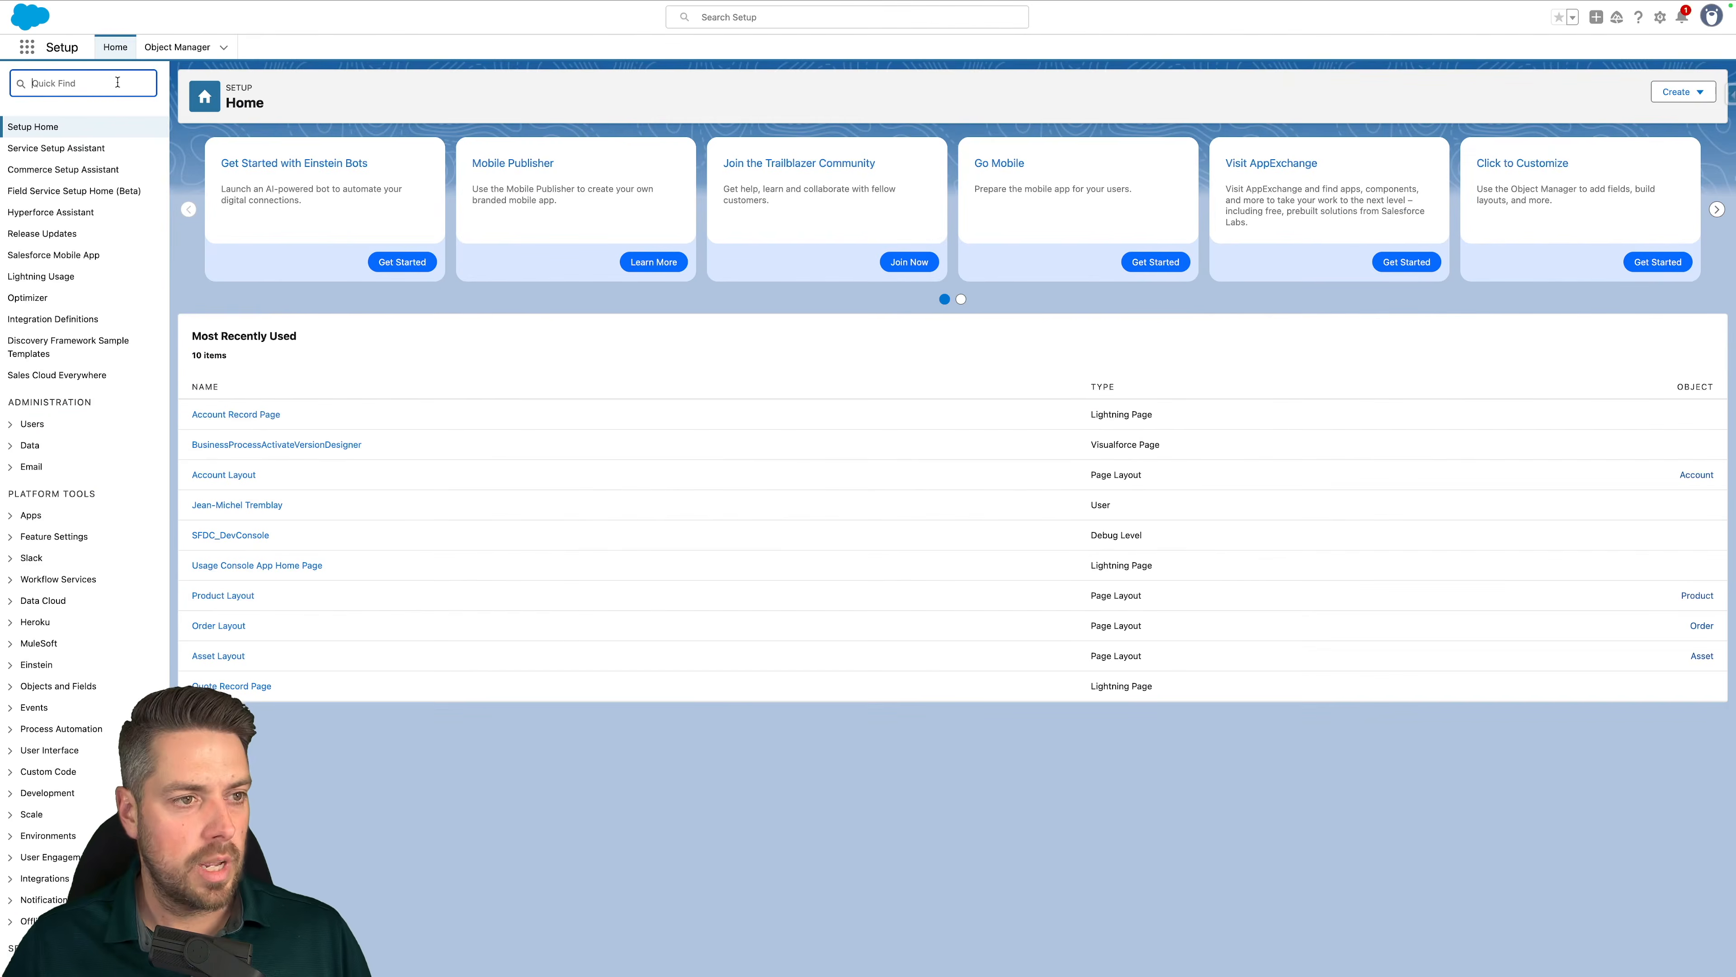
pyautogui.write('monitor')
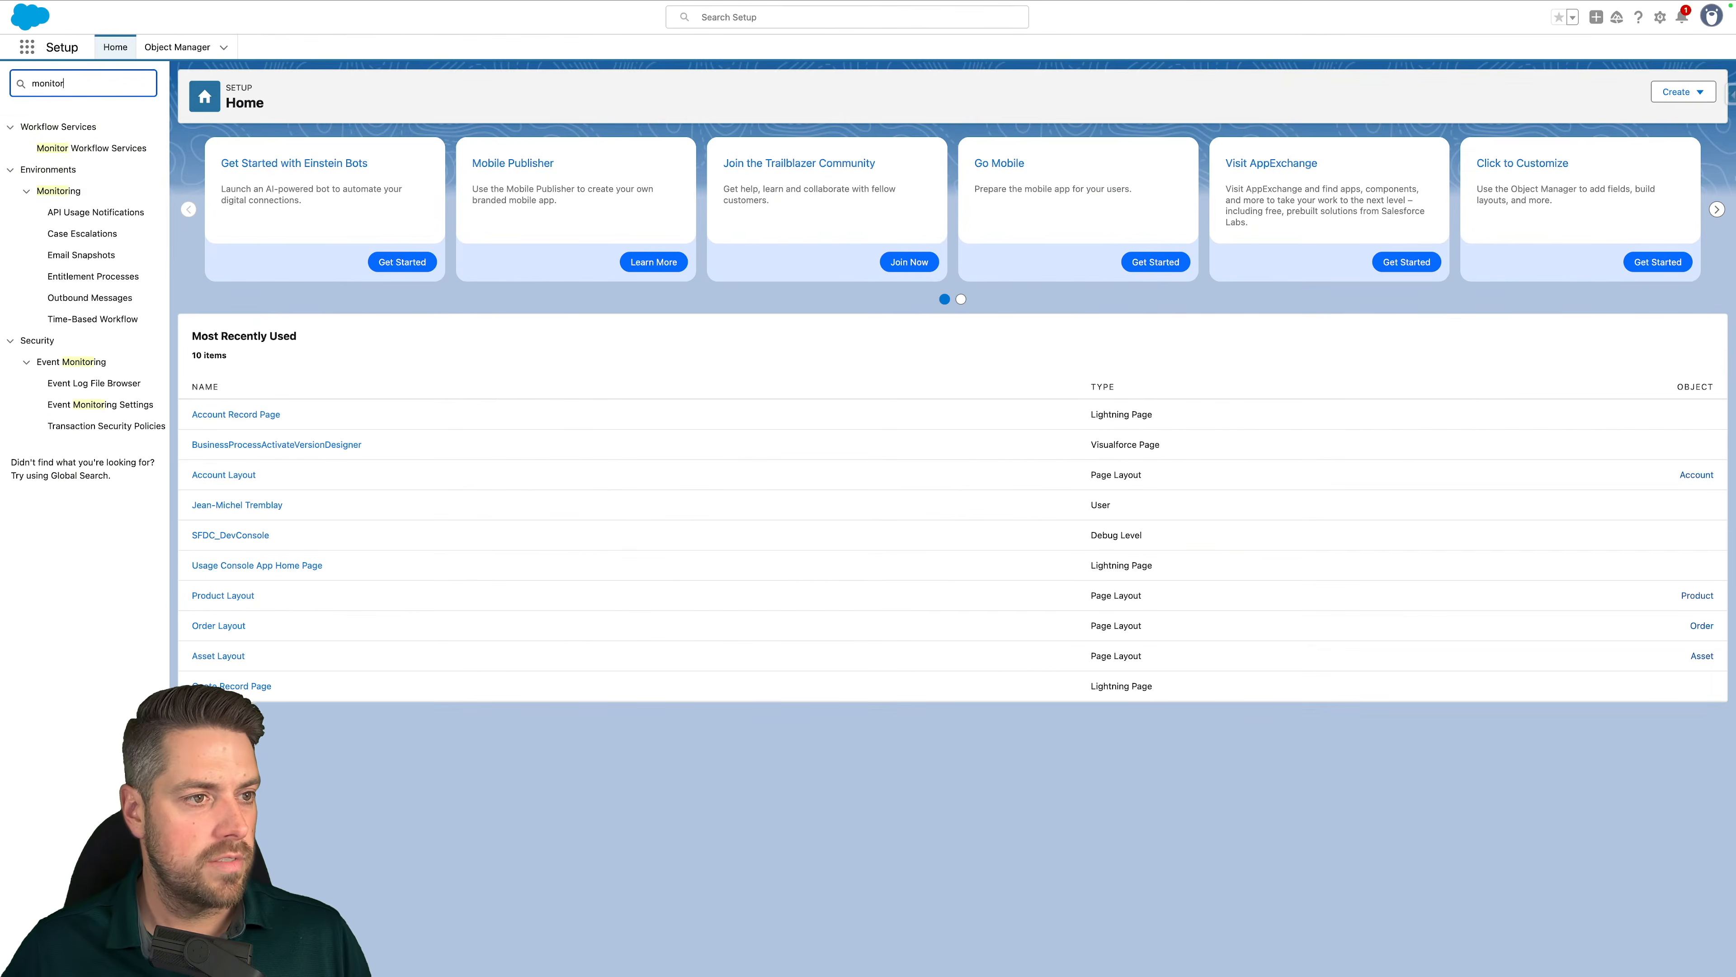
pyautogui.click(82, 150)
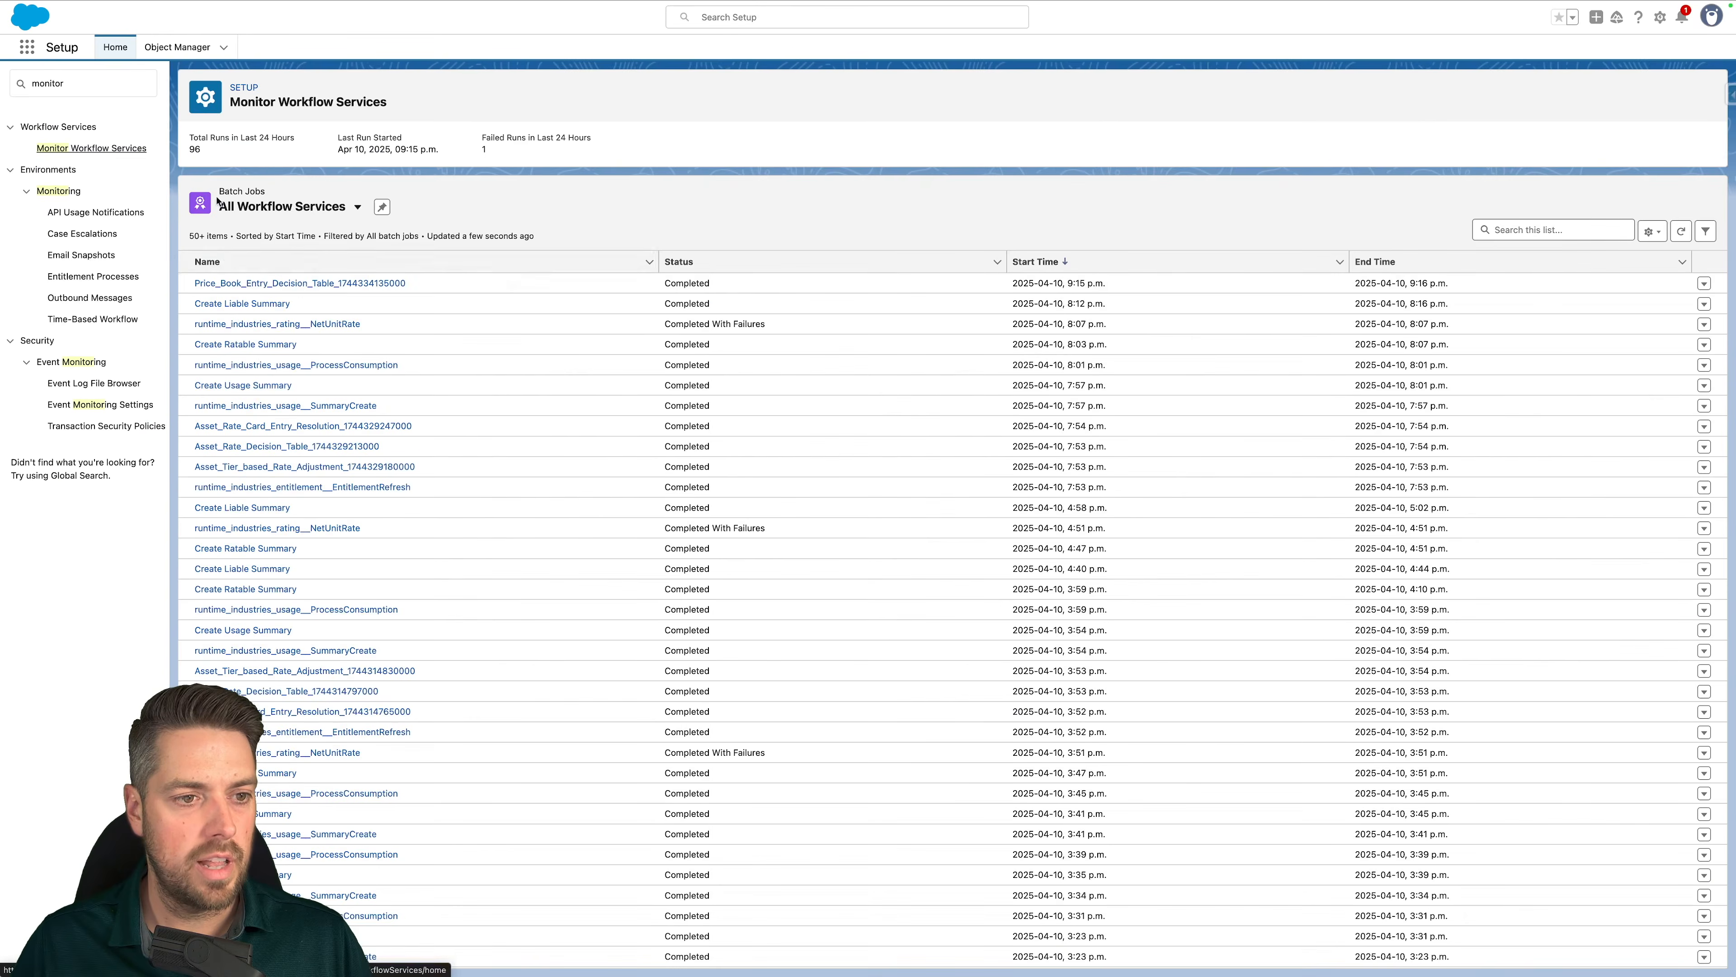
# Refresh the batch jobs list and check the status of the decision table refresh jobs
pyautogui.click(1683, 233)
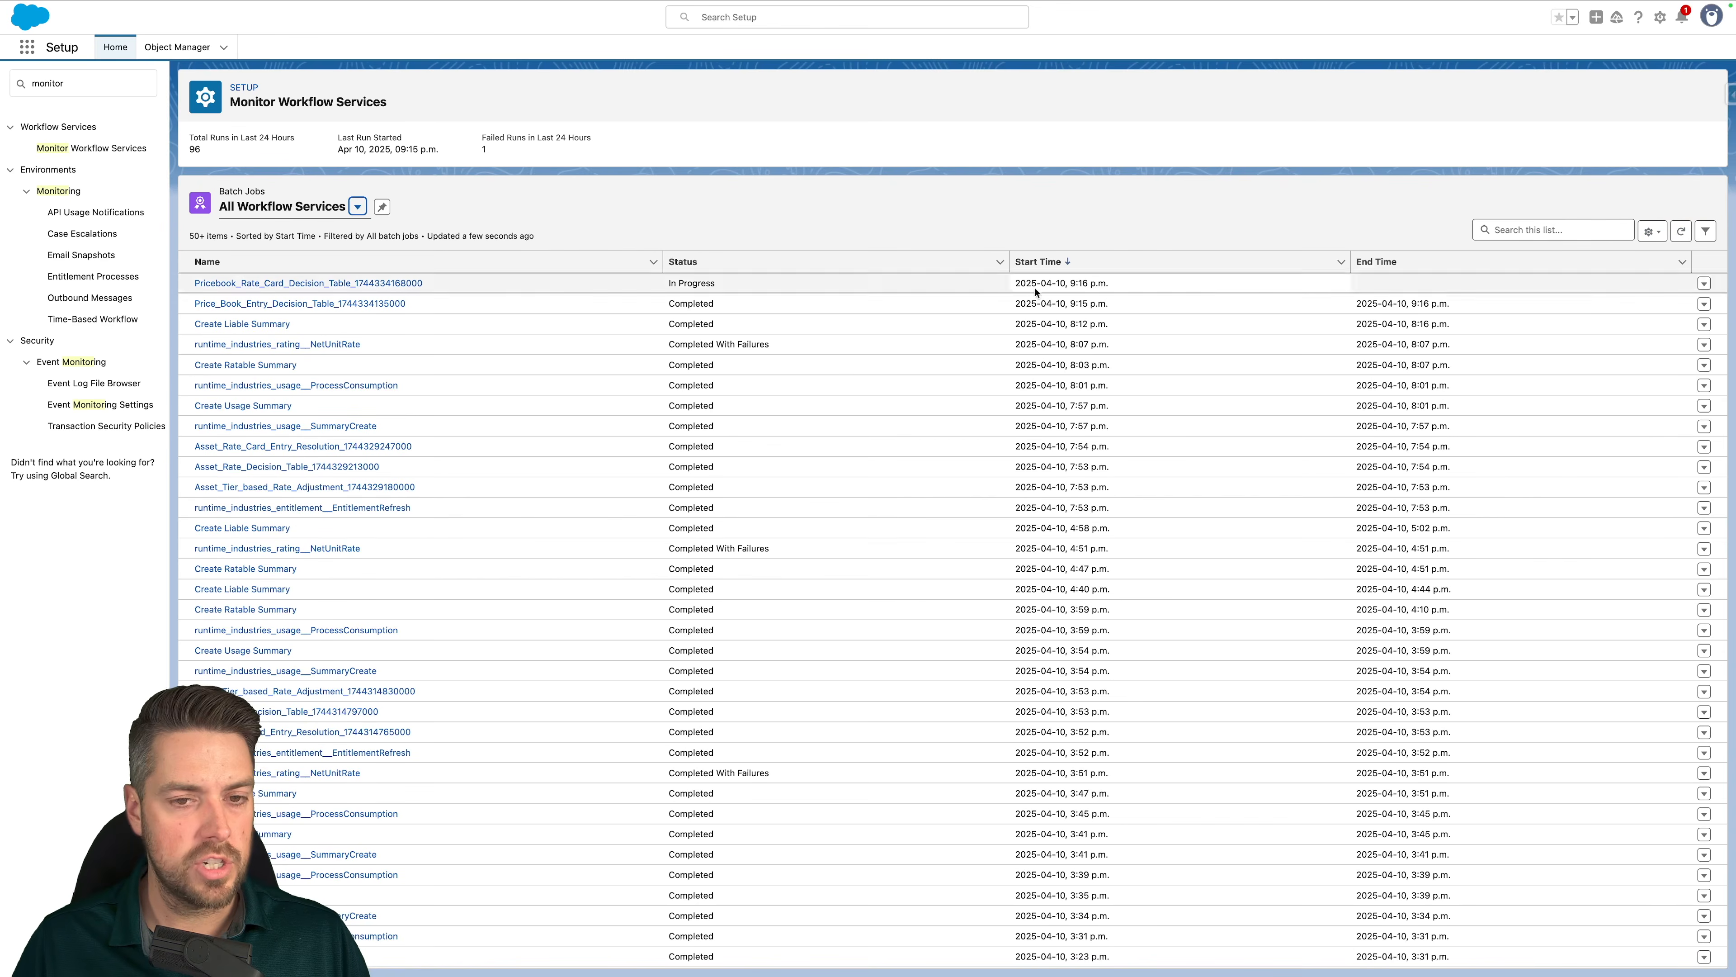
pyautogui.moveTo(715, 304); pyautogui.dragTo(613, 285)
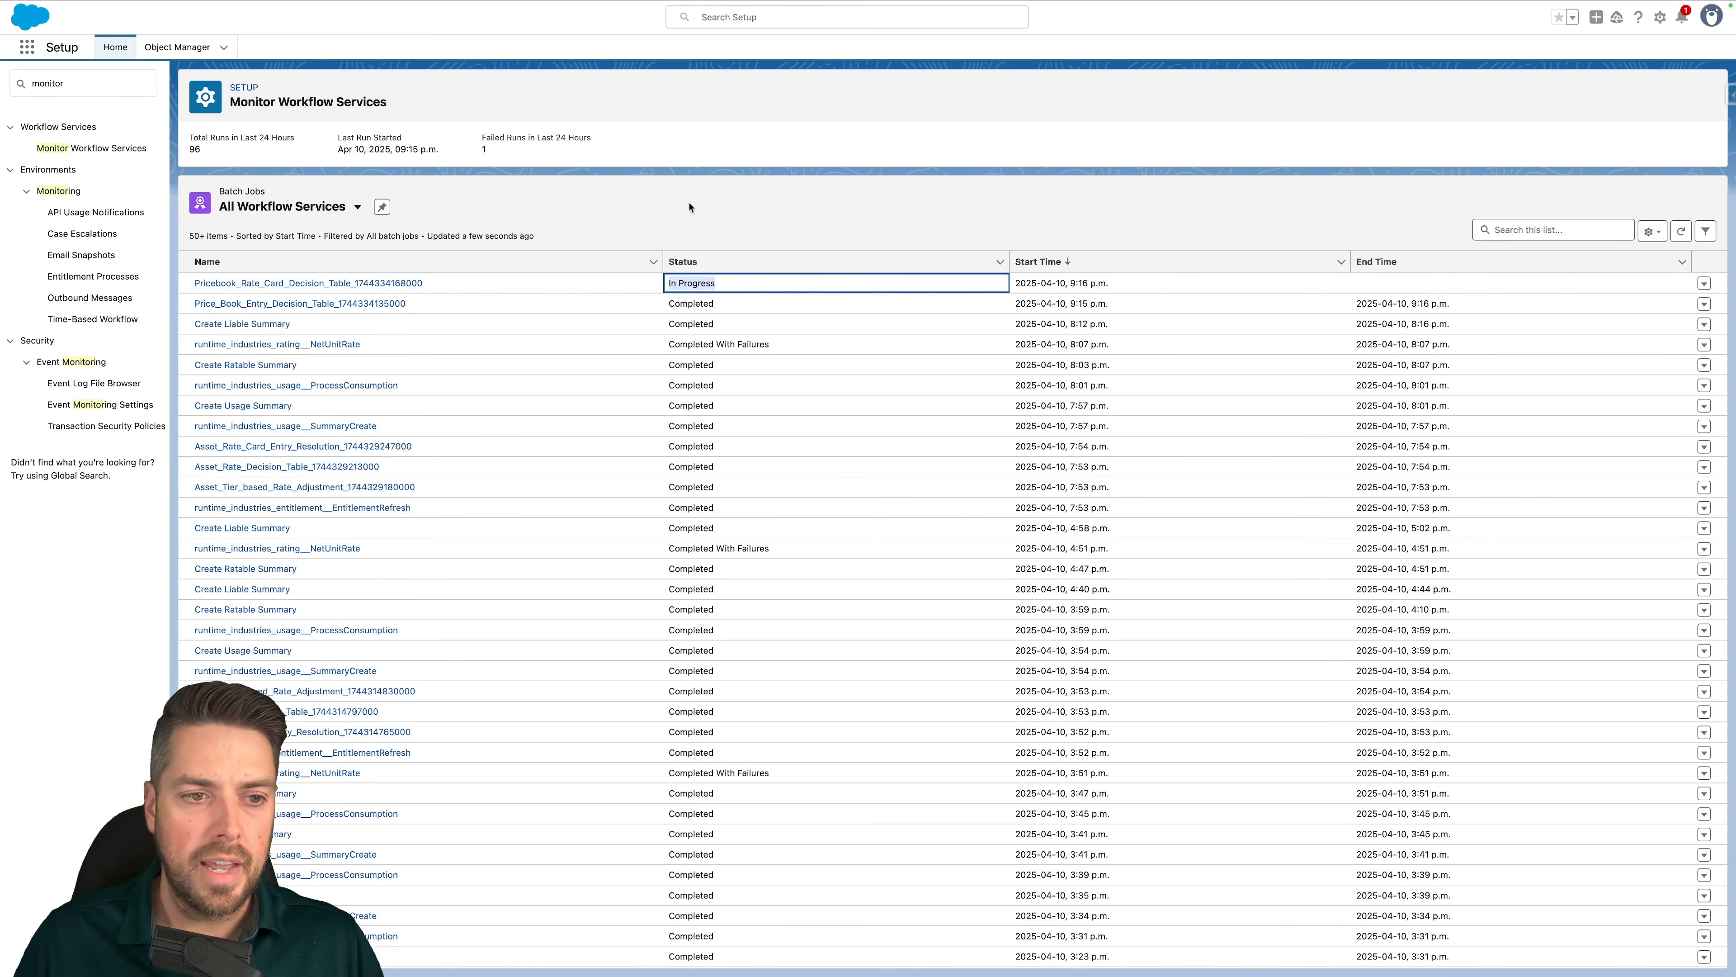
pyautogui.click(818, 324)
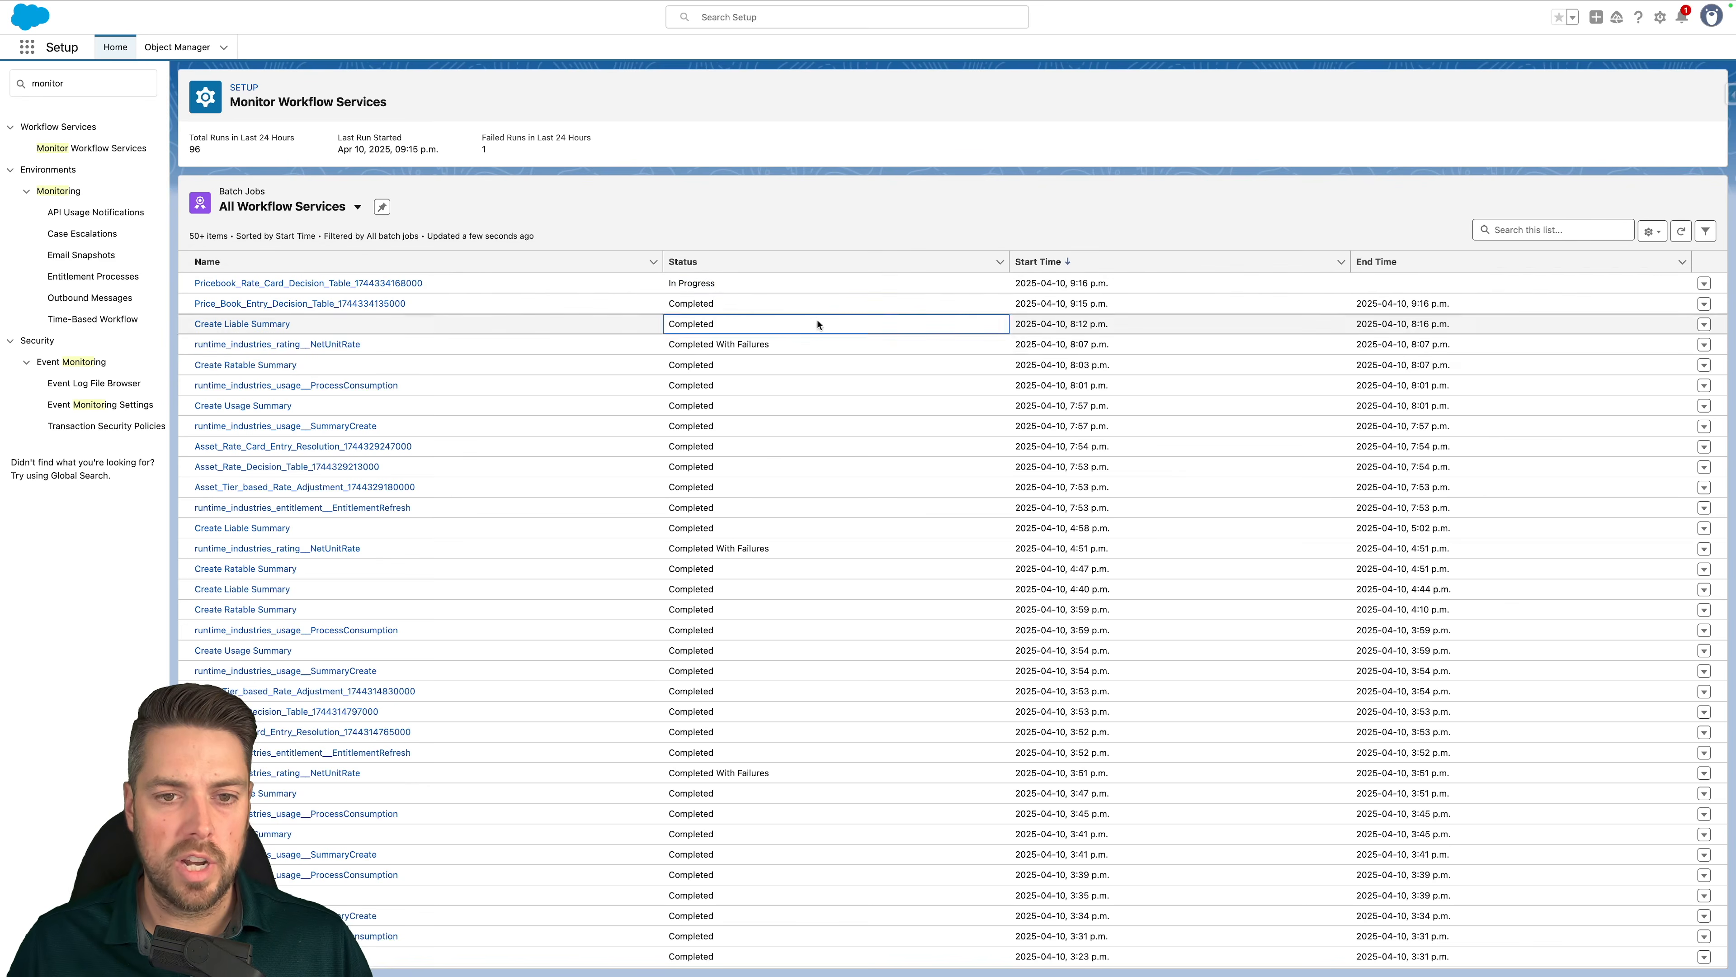
pyautogui.click(999, 225)
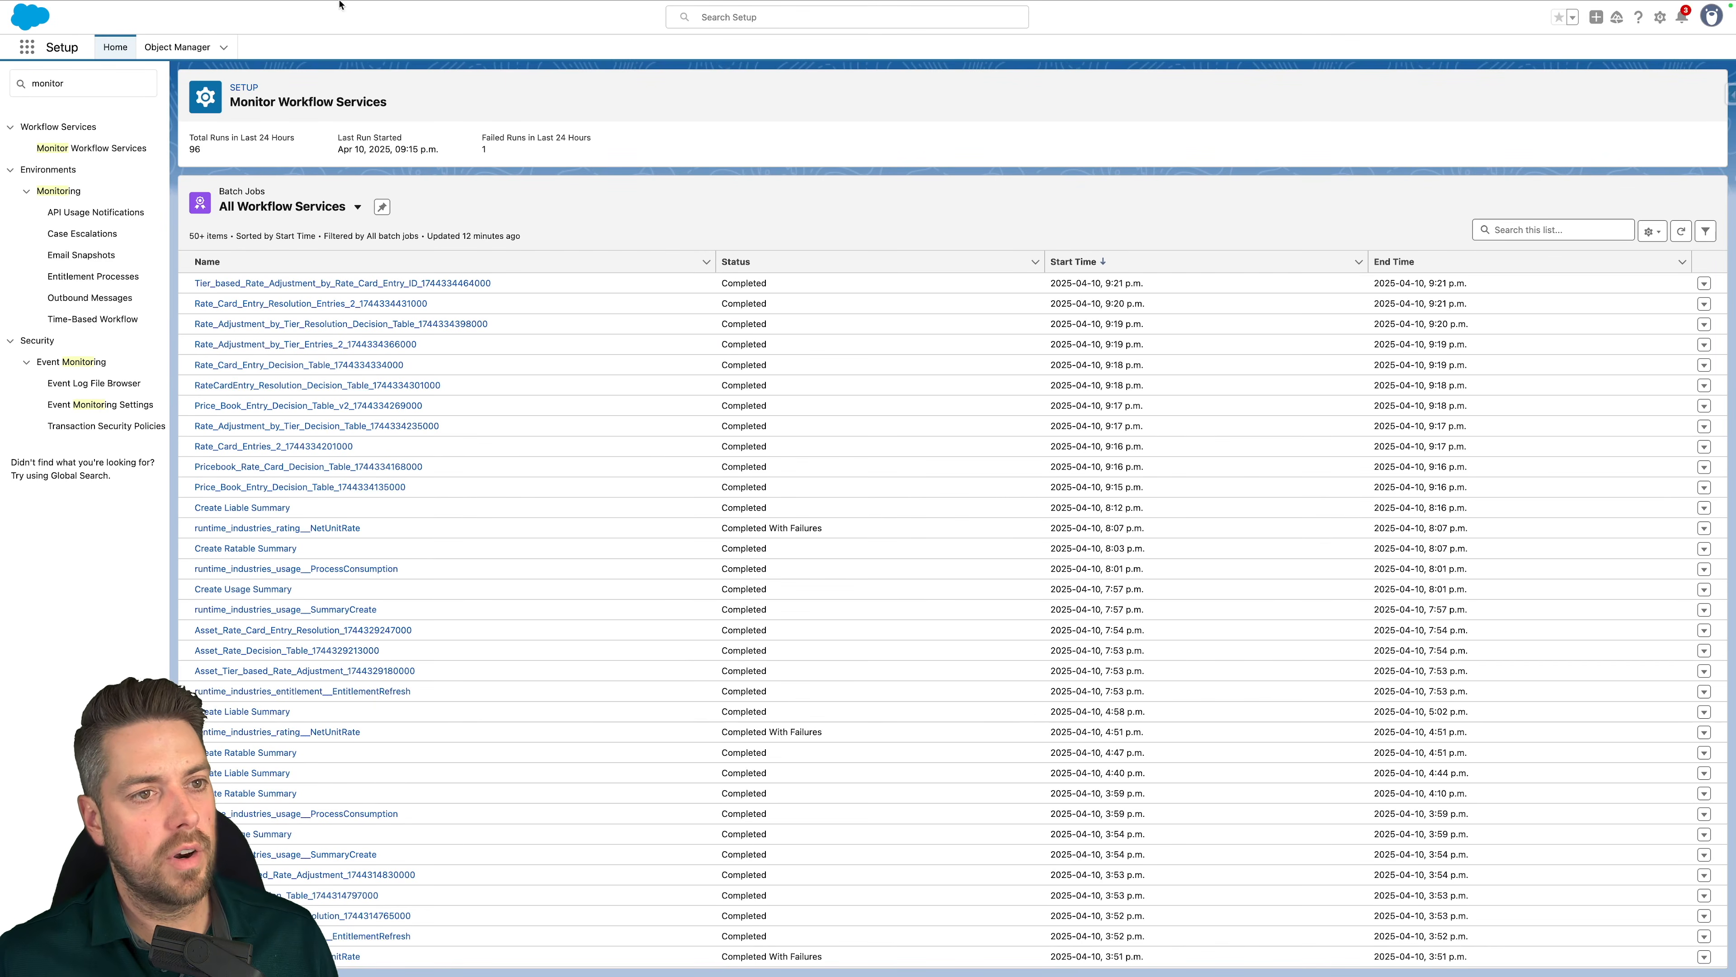
# Switch to the Quotes list and start a new quote named "Apple - AI Token 2025"
pyautogui.click(290, 30)
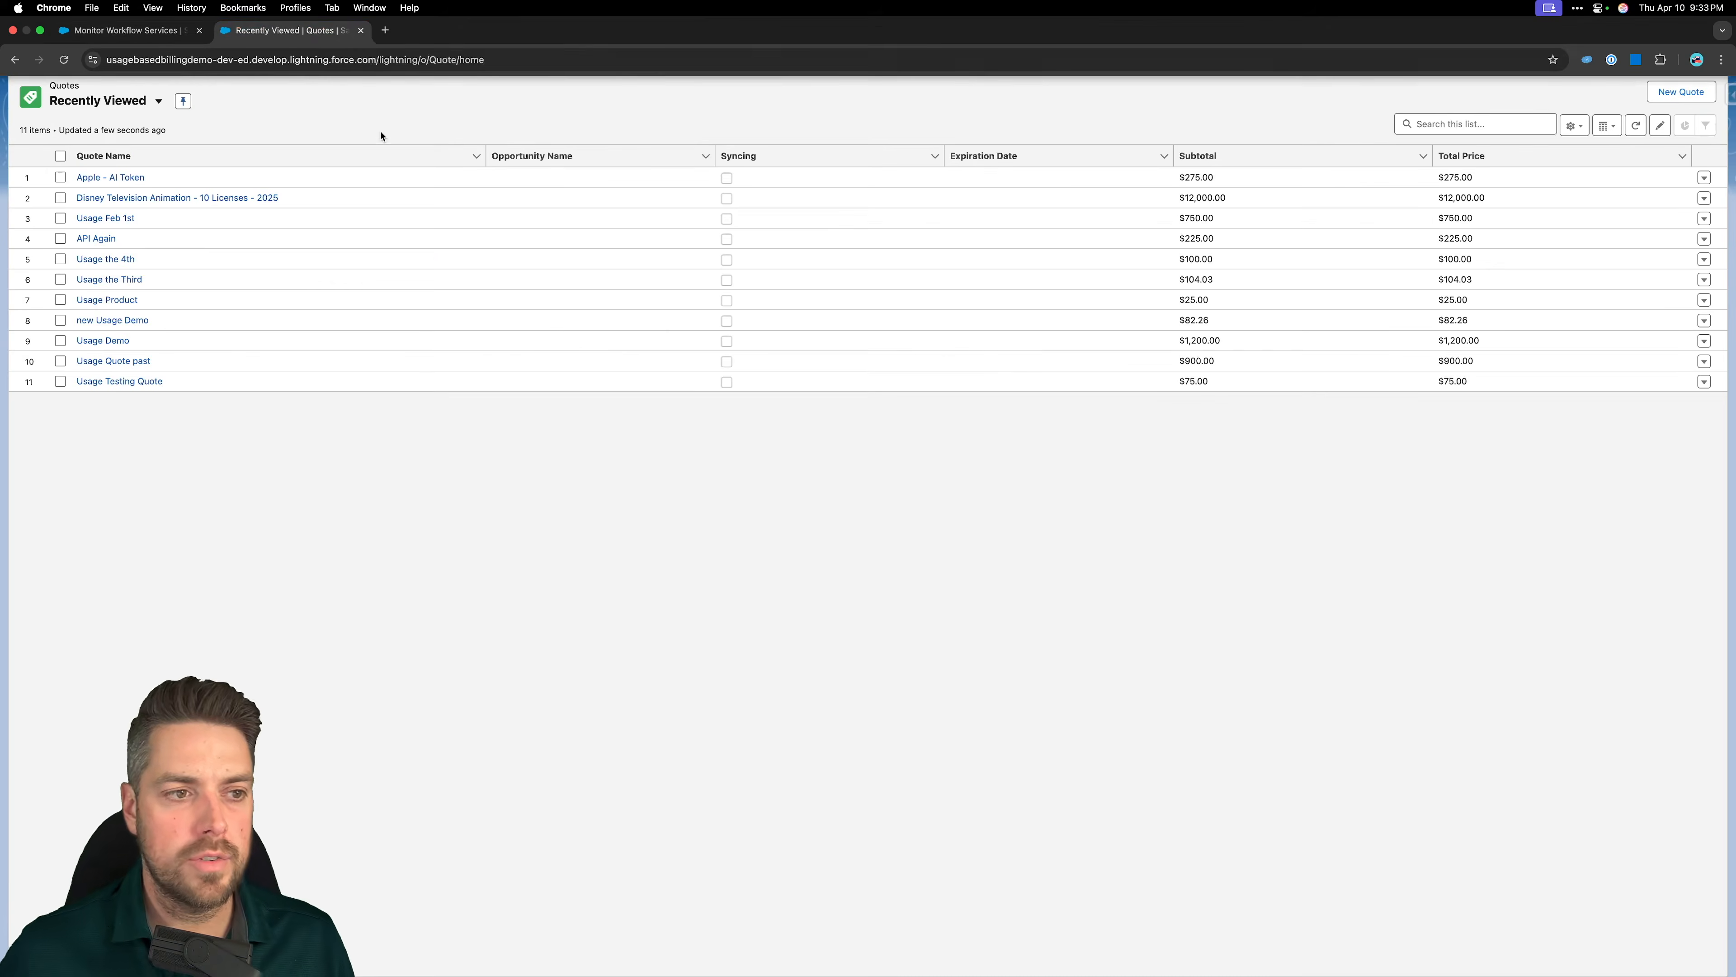
pyautogui.click(1683, 92)
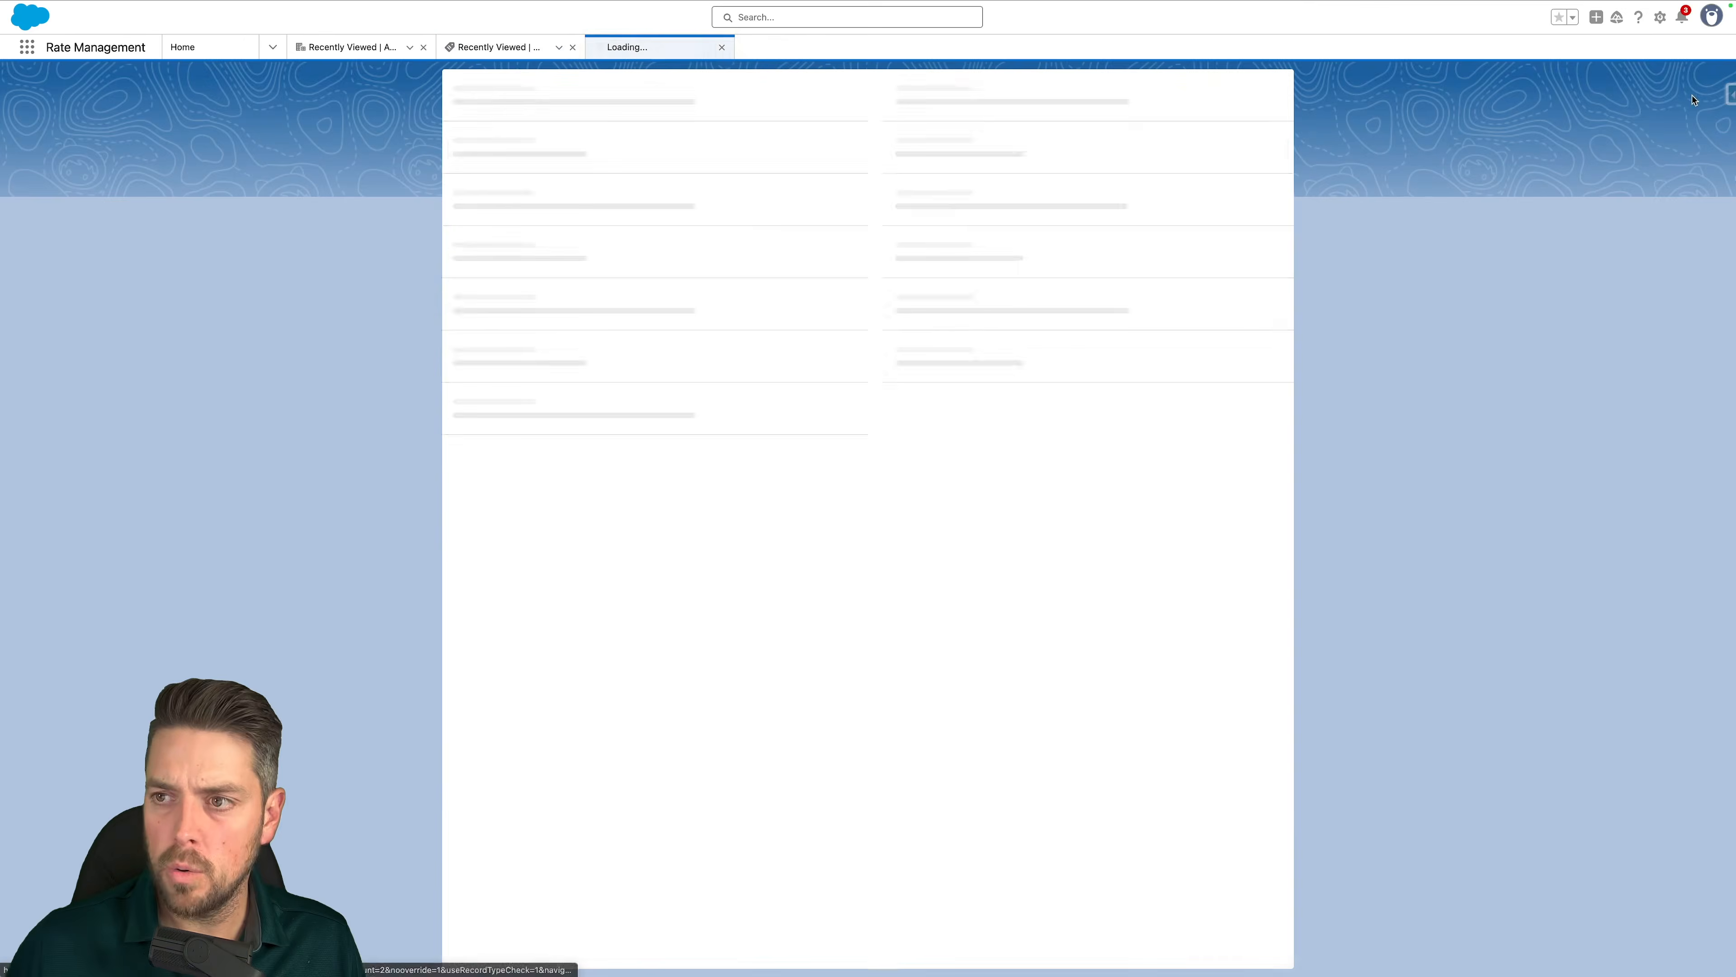
pyautogui.click(605, 247)
pyautogui.write('A')
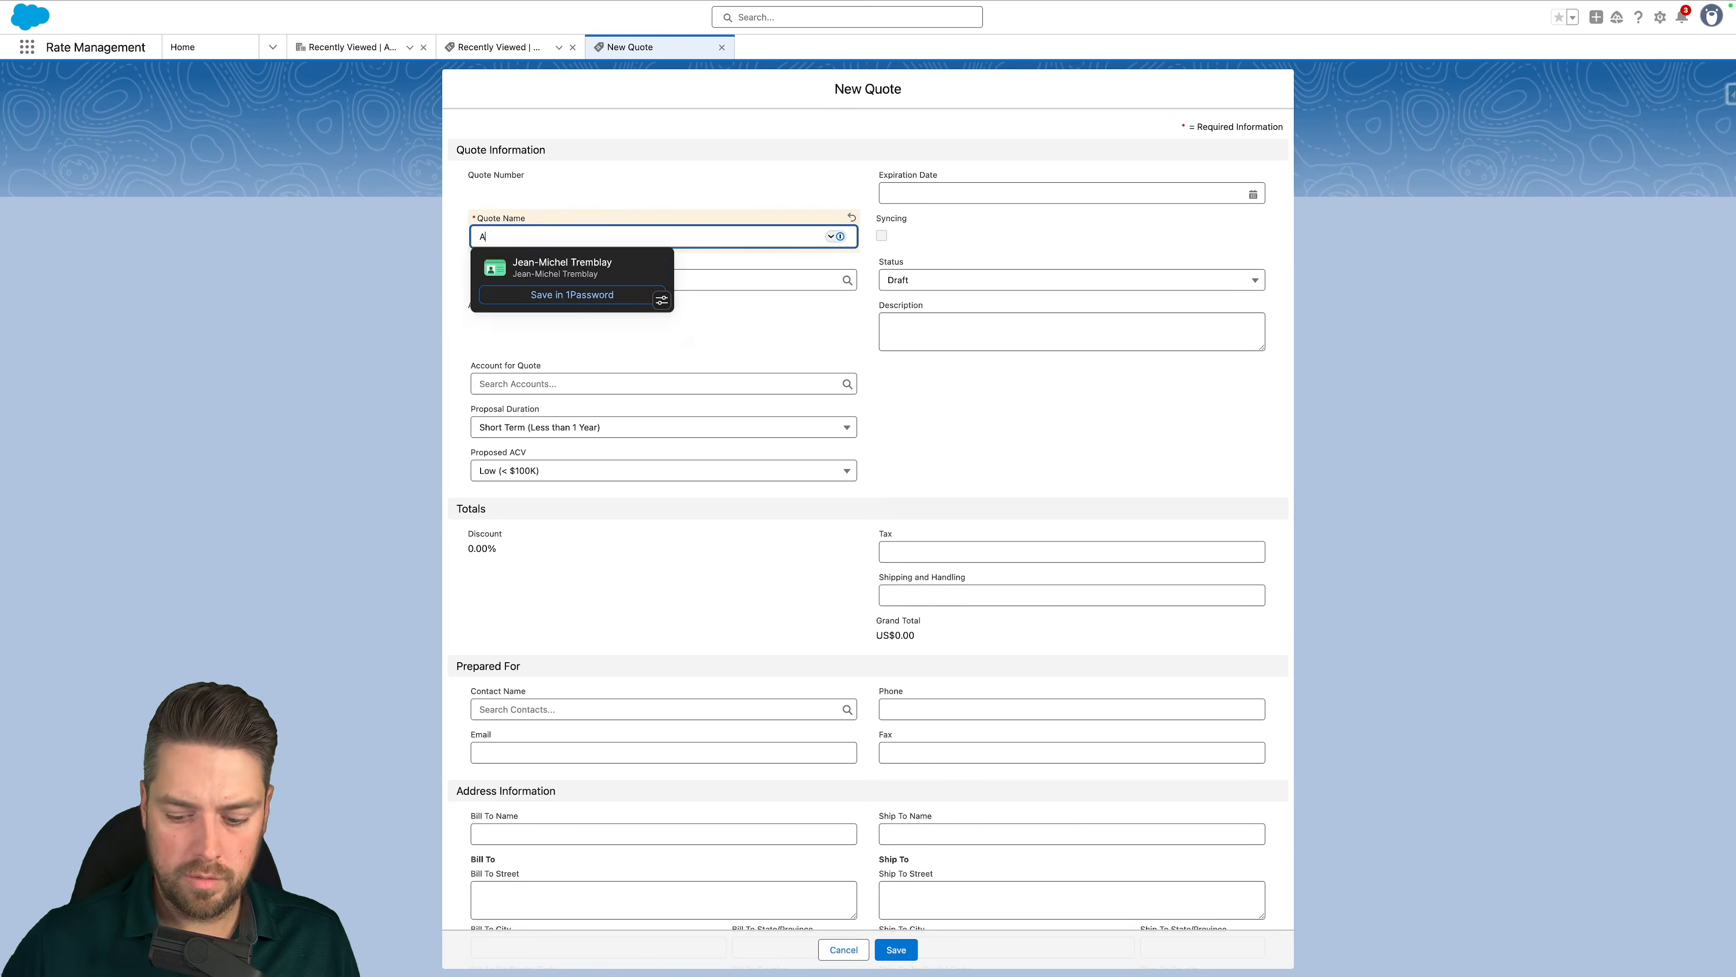
pyautogui.write('pple - AI Token 2025')
pyautogui.press('Tab')
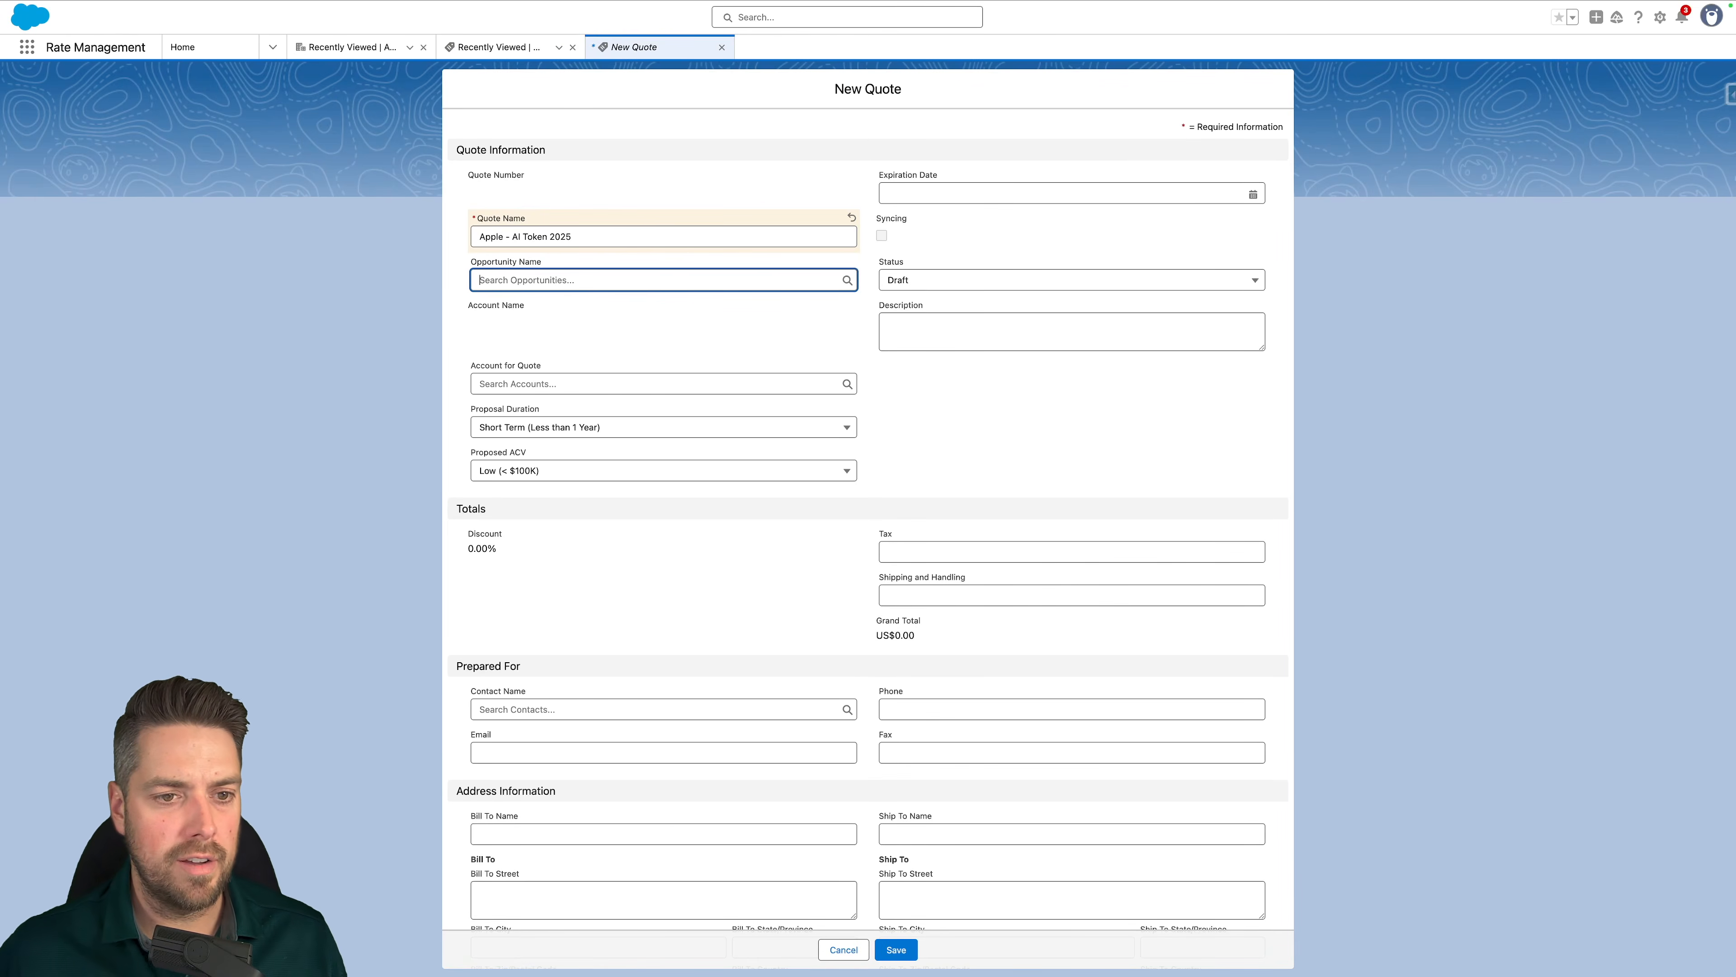
# Assign the Apple account to the quote and save it
pyautogui.click(577, 378)
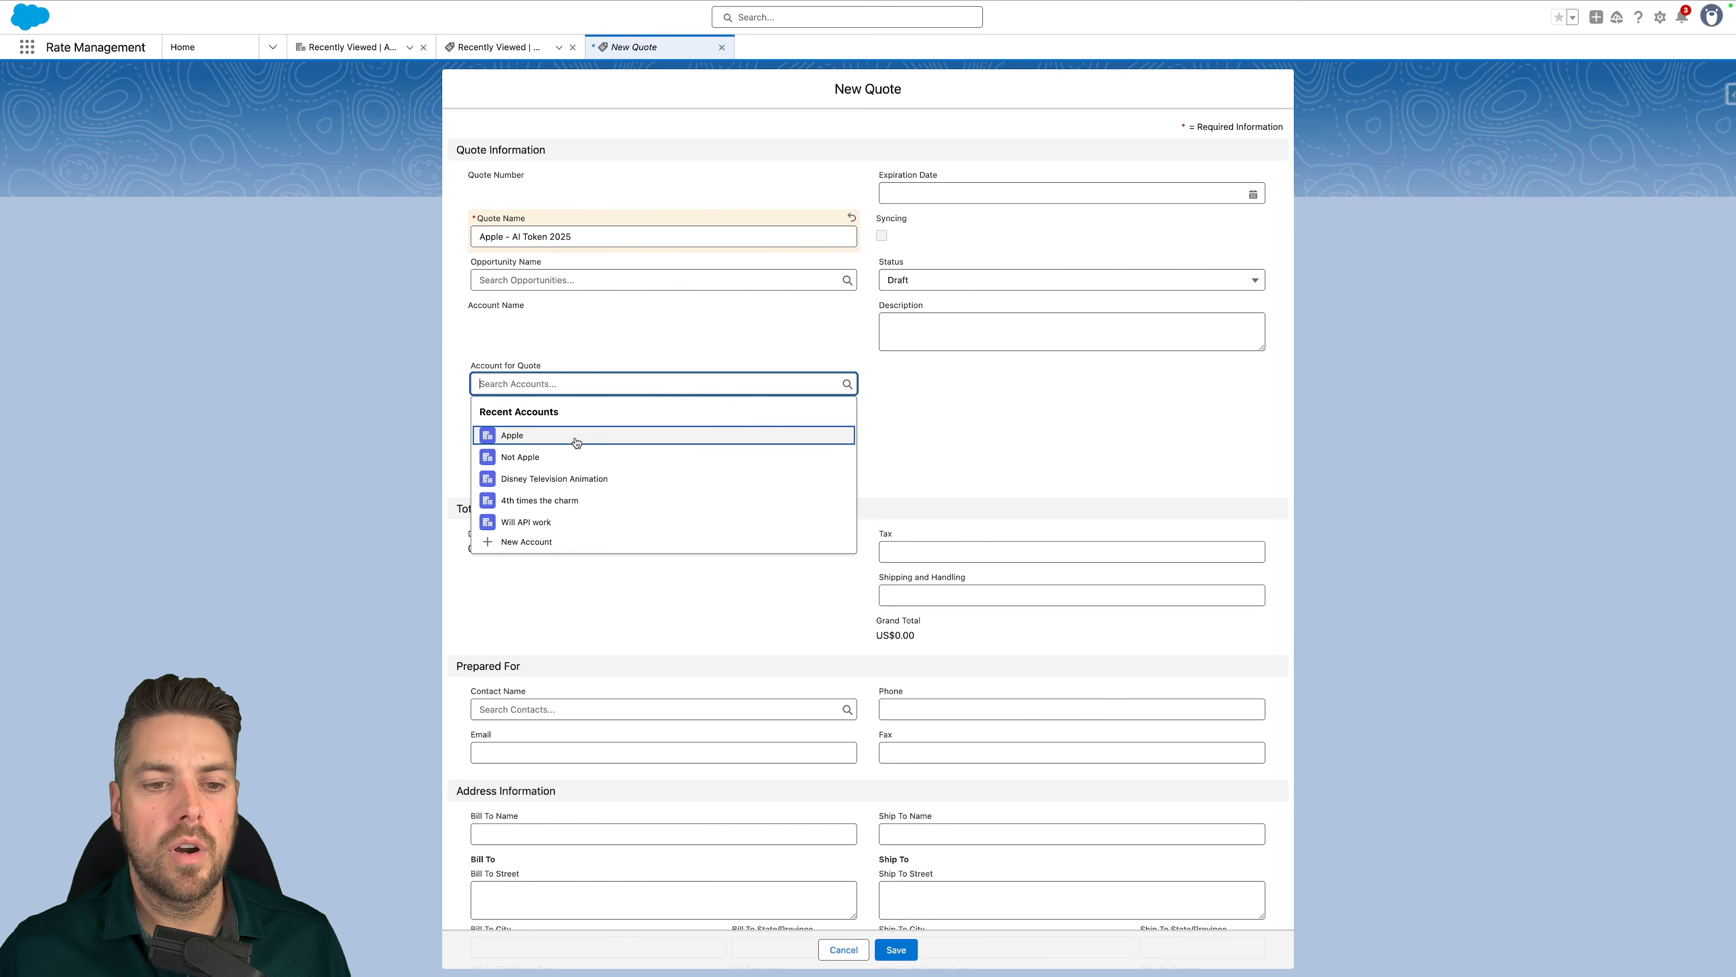
pyautogui.click(575, 439)
pyautogui.click(894, 949)
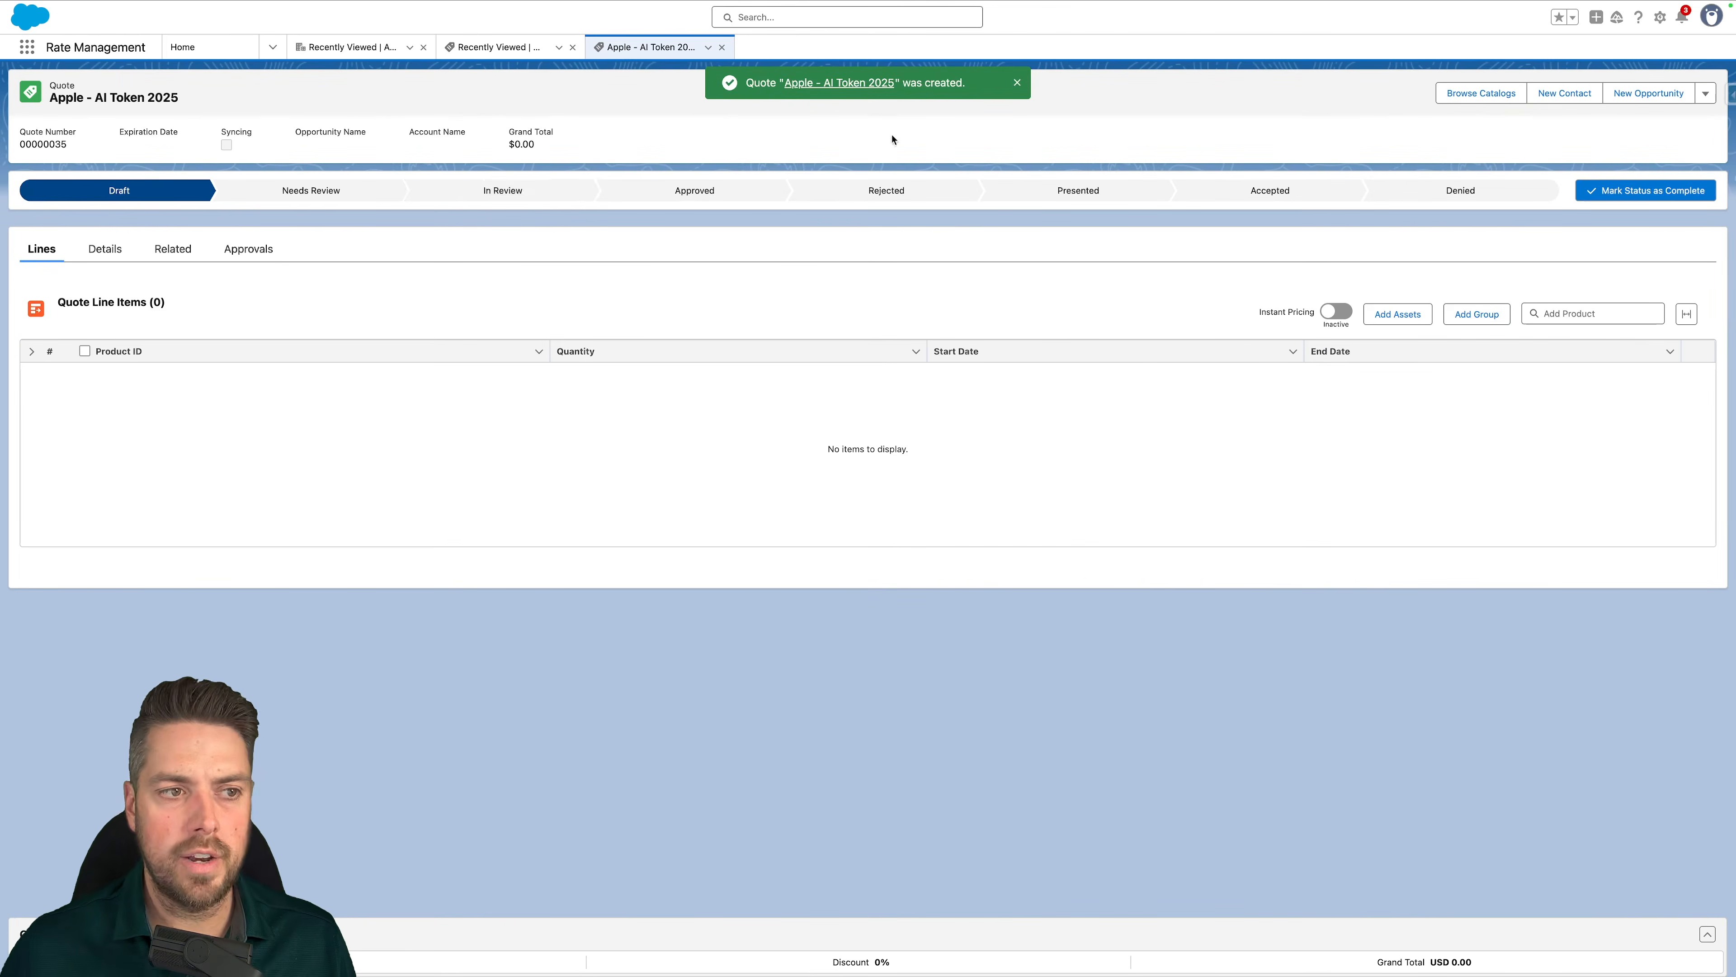
# Choose the Standard Price Book, add the AI-Powered Design Hub product from the catalog and save the quote
pyautogui.click(1465, 90)
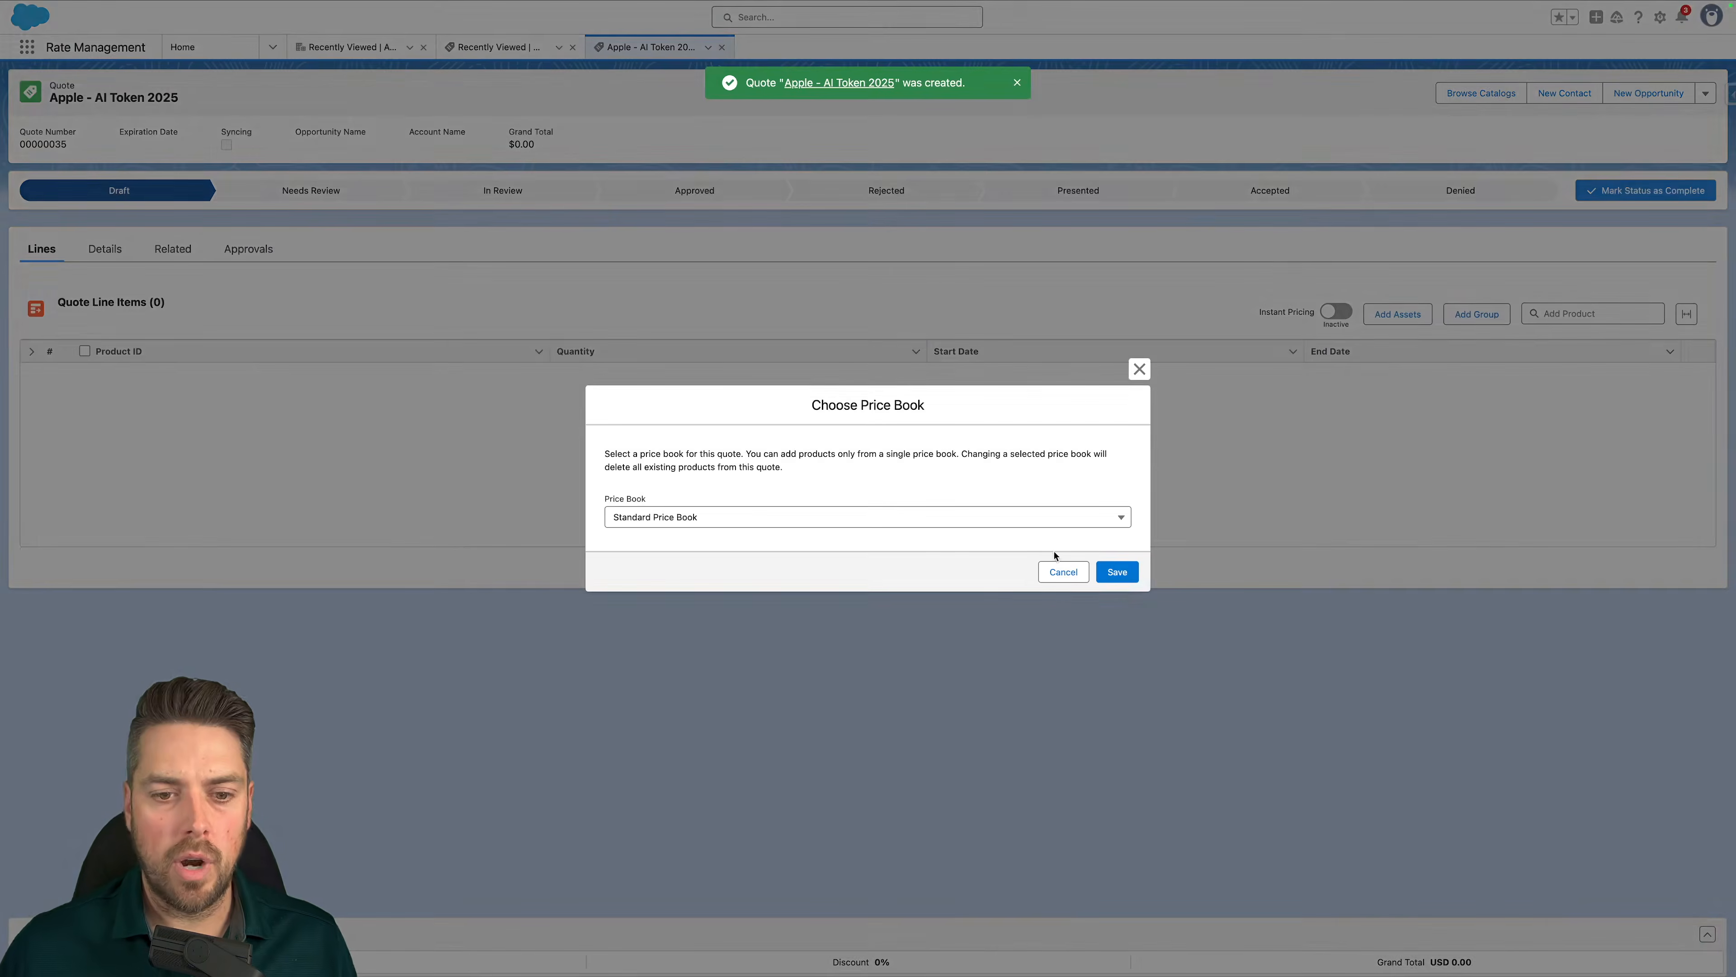
pyautogui.click(1120, 571)
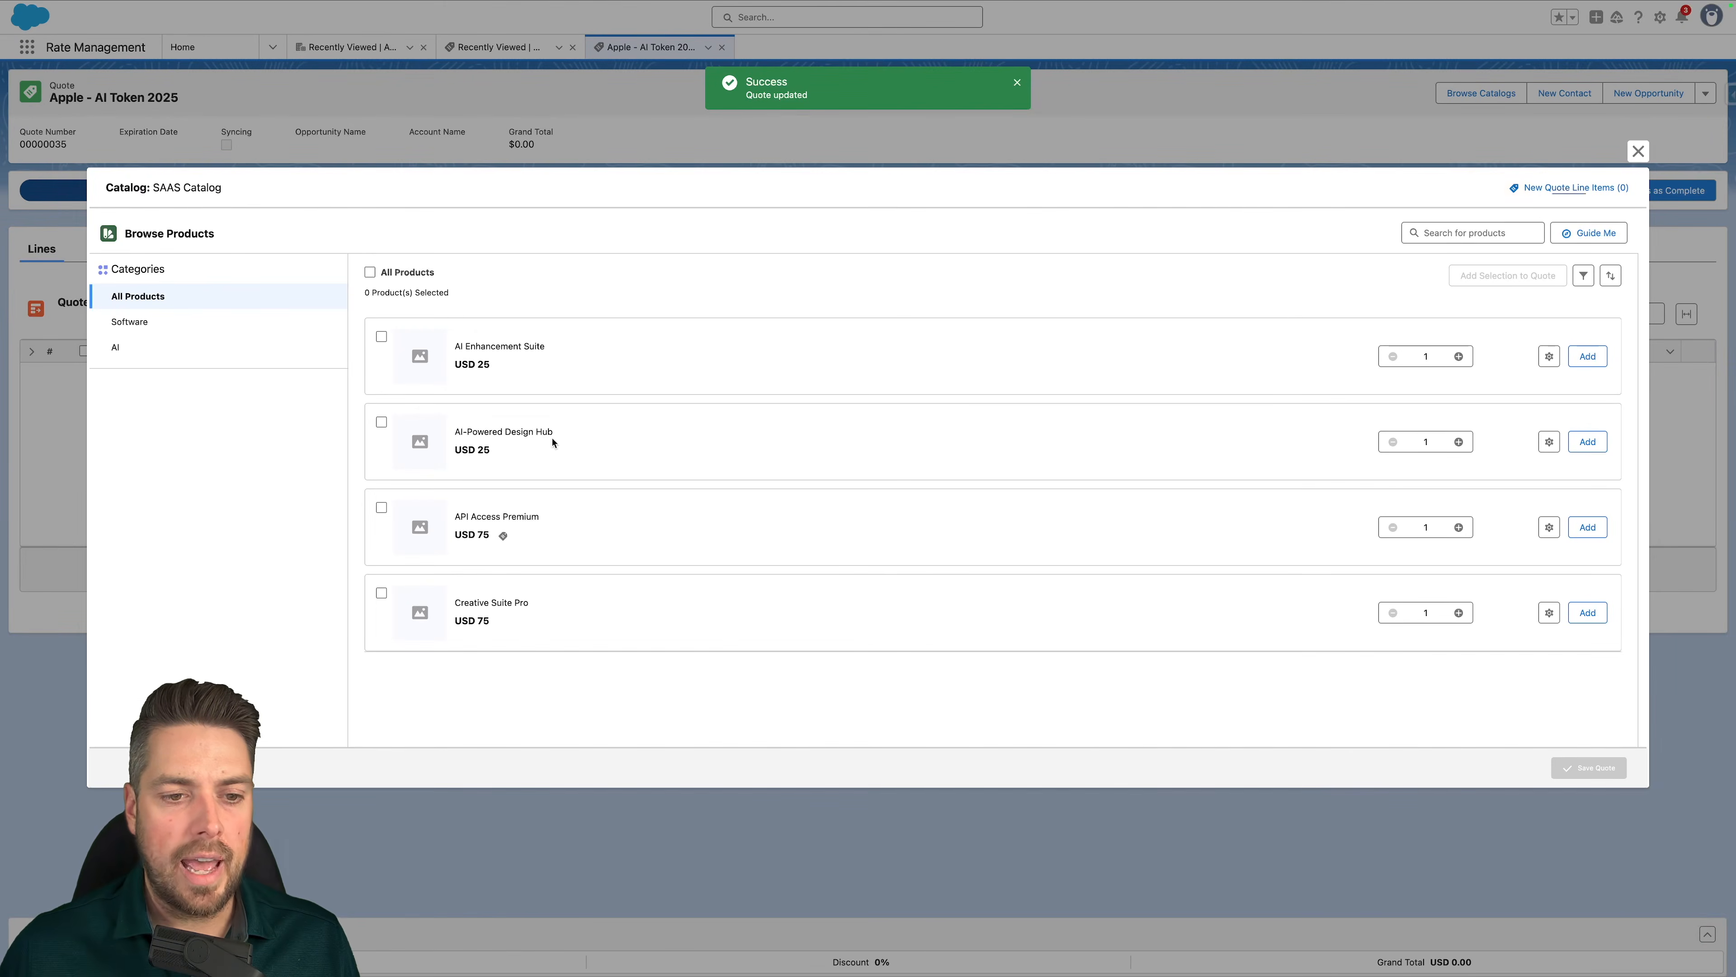
pyautogui.moveTo(552, 433); pyautogui.dragTo(441, 435)
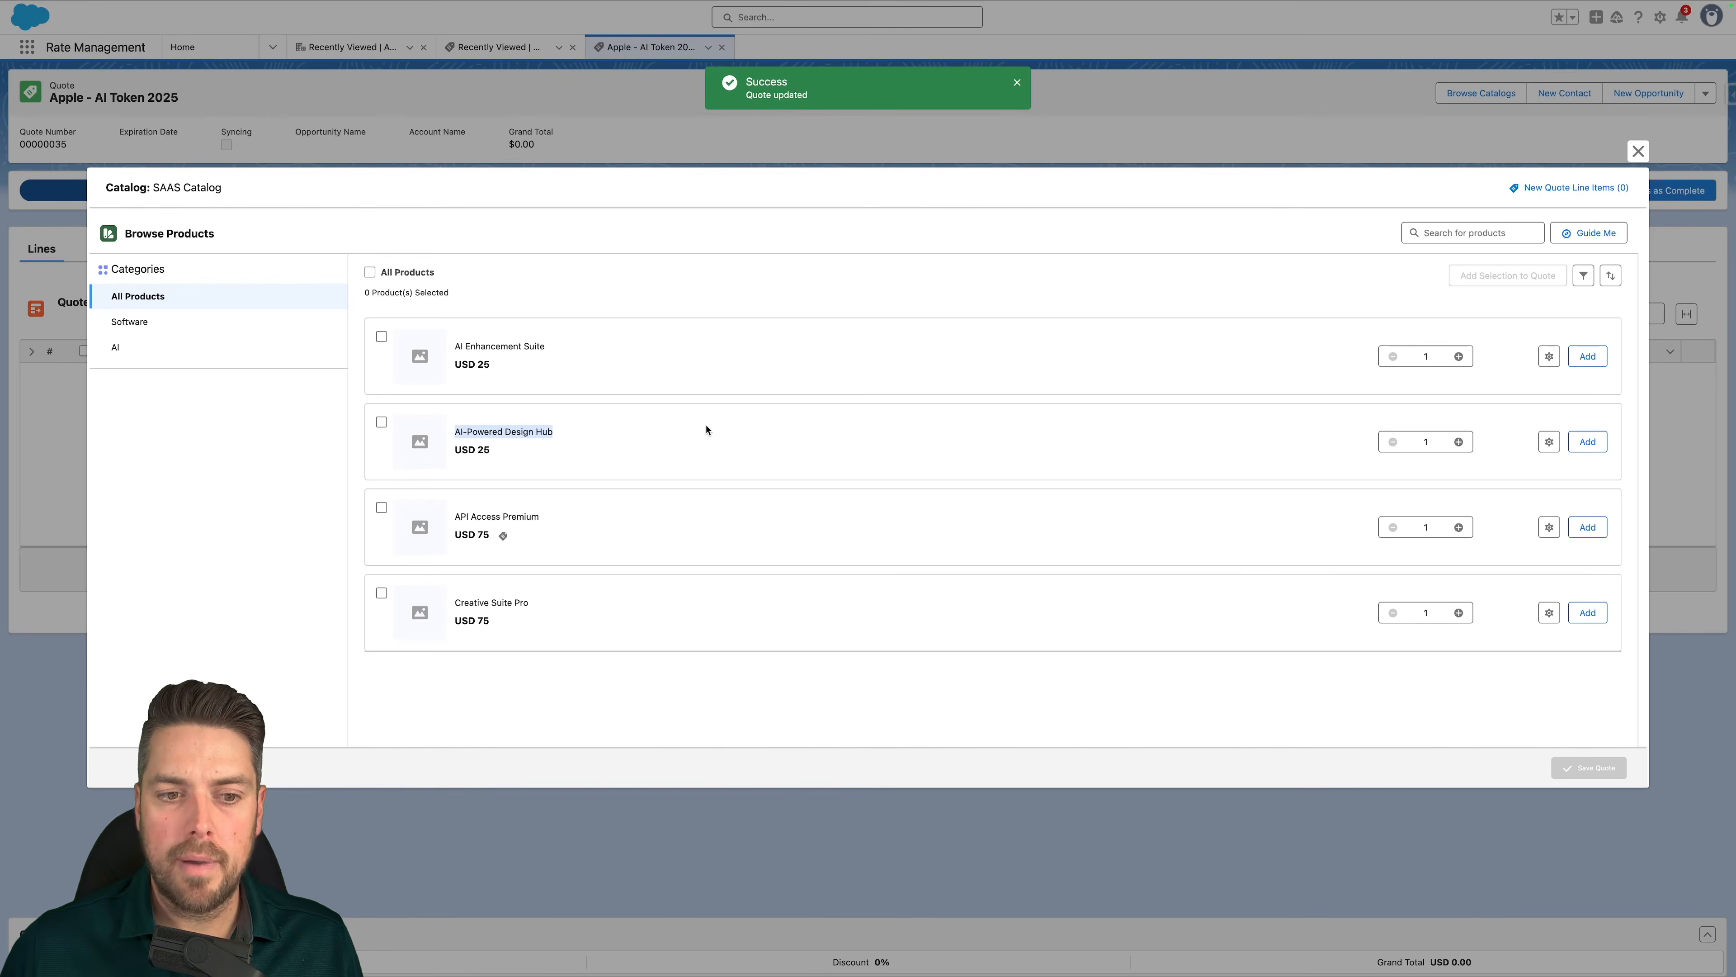
pyautogui.click(1587, 441)
pyautogui.click(1596, 769)
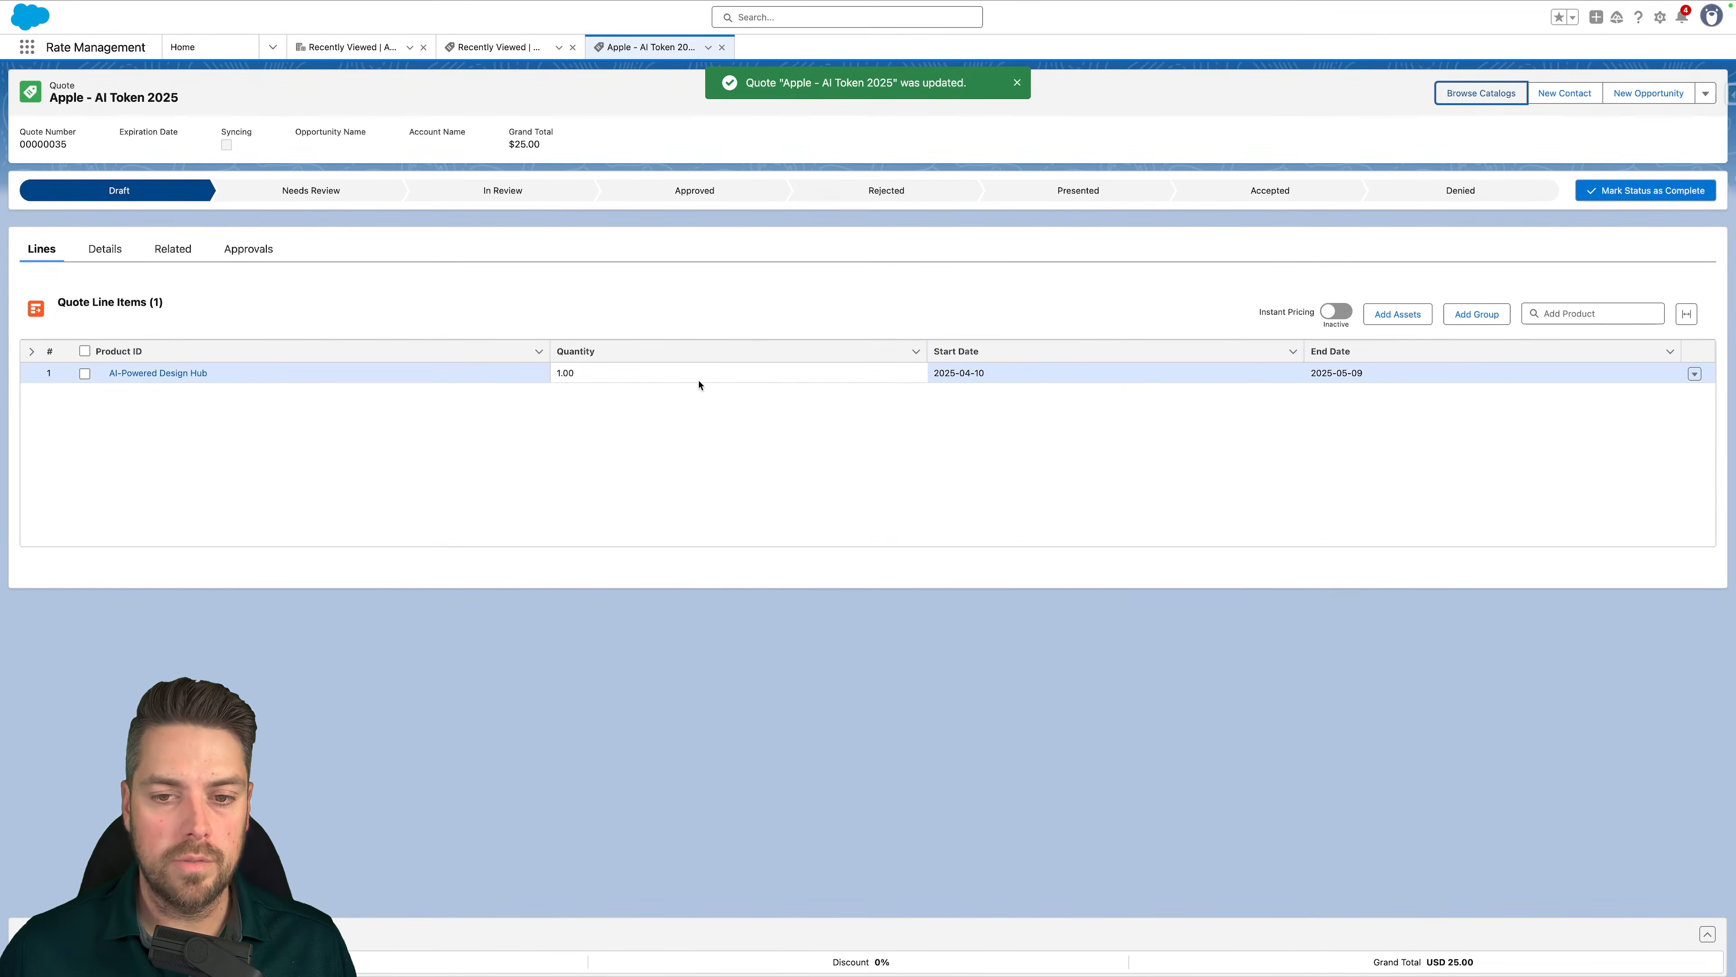
# Set the AI-Powered Design Hub line's start date to 2025-02-01 and end date to 2025-12-31, and save the quote
pyautogui.click(1002, 377)
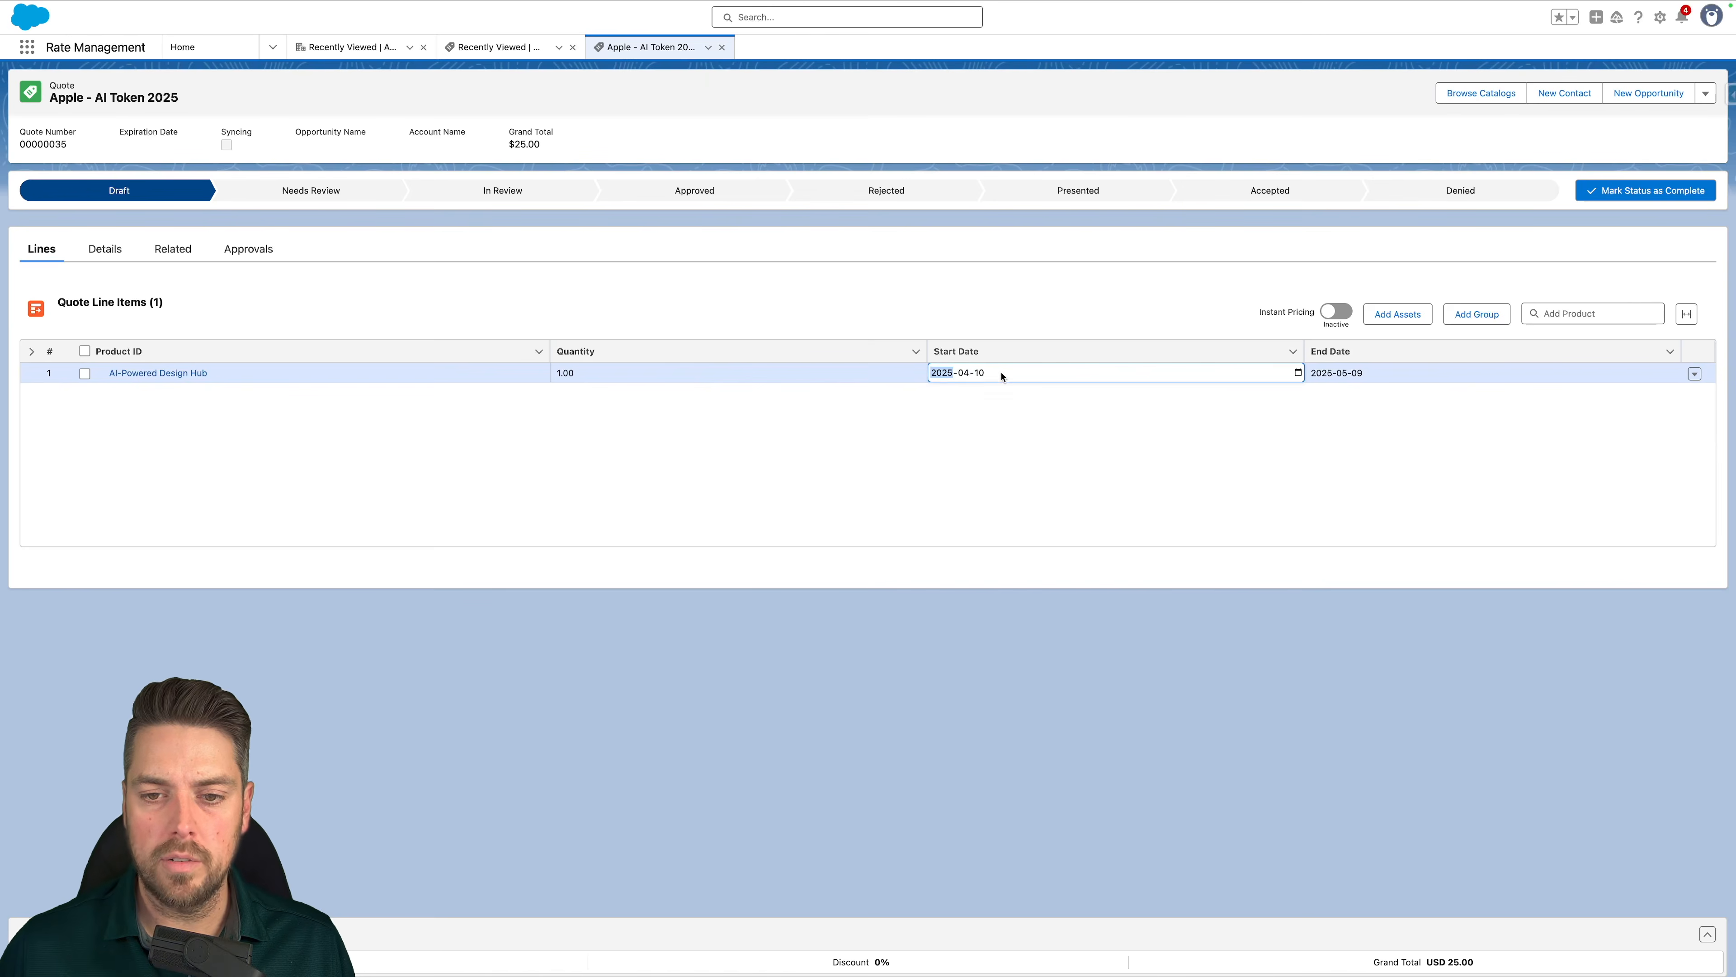
pyautogui.click(964, 373)
pyautogui.write('0201')
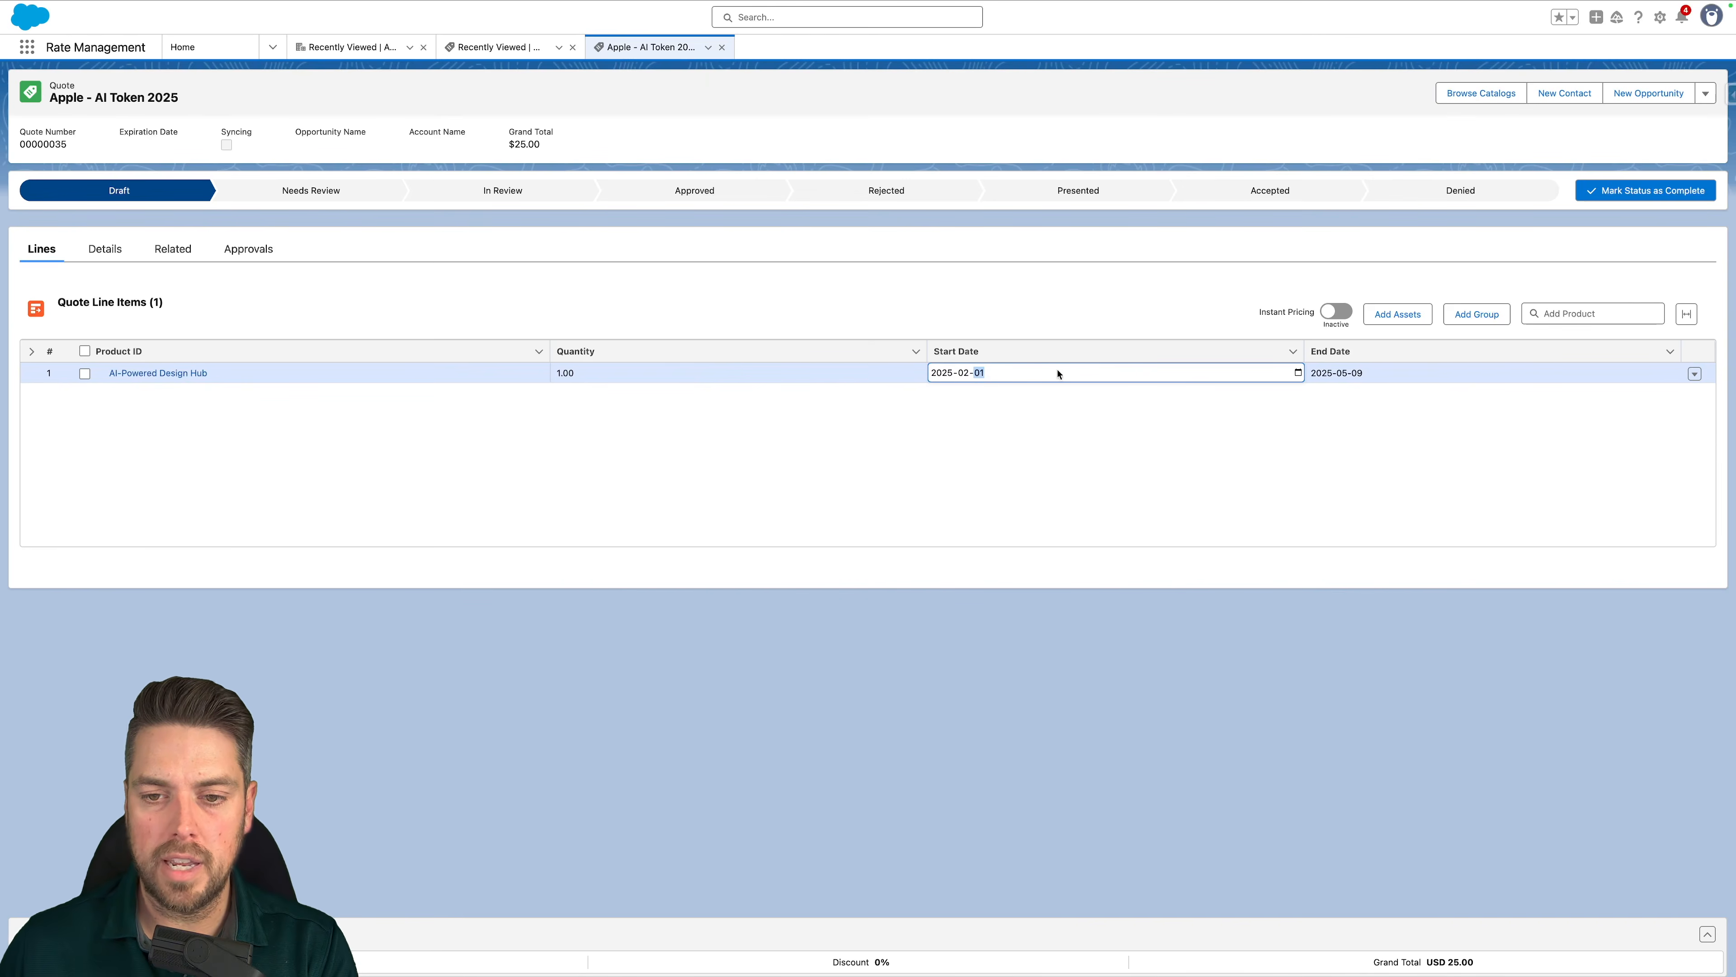
pyautogui.click(1341, 376)
pyautogui.click(1340, 375)
pyautogui.write('1231')
pyautogui.click(801, 373)
pyautogui.click(892, 569)
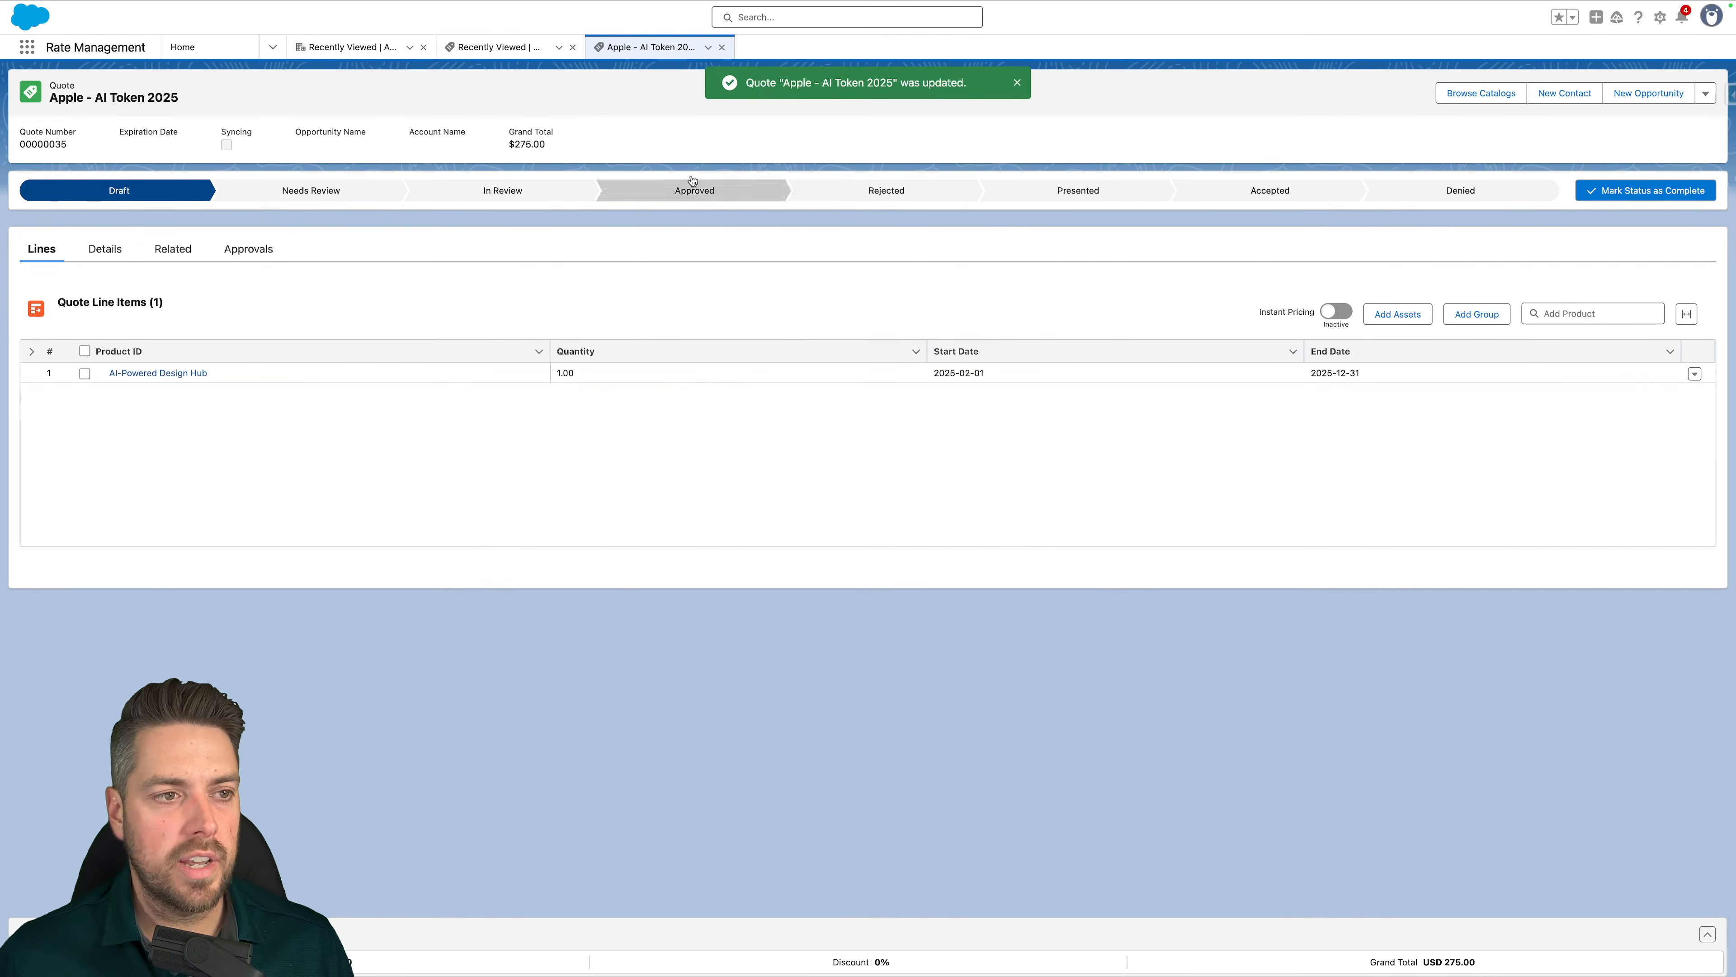
# Create an order from the quote and open the new order record
pyautogui.click(1017, 82)
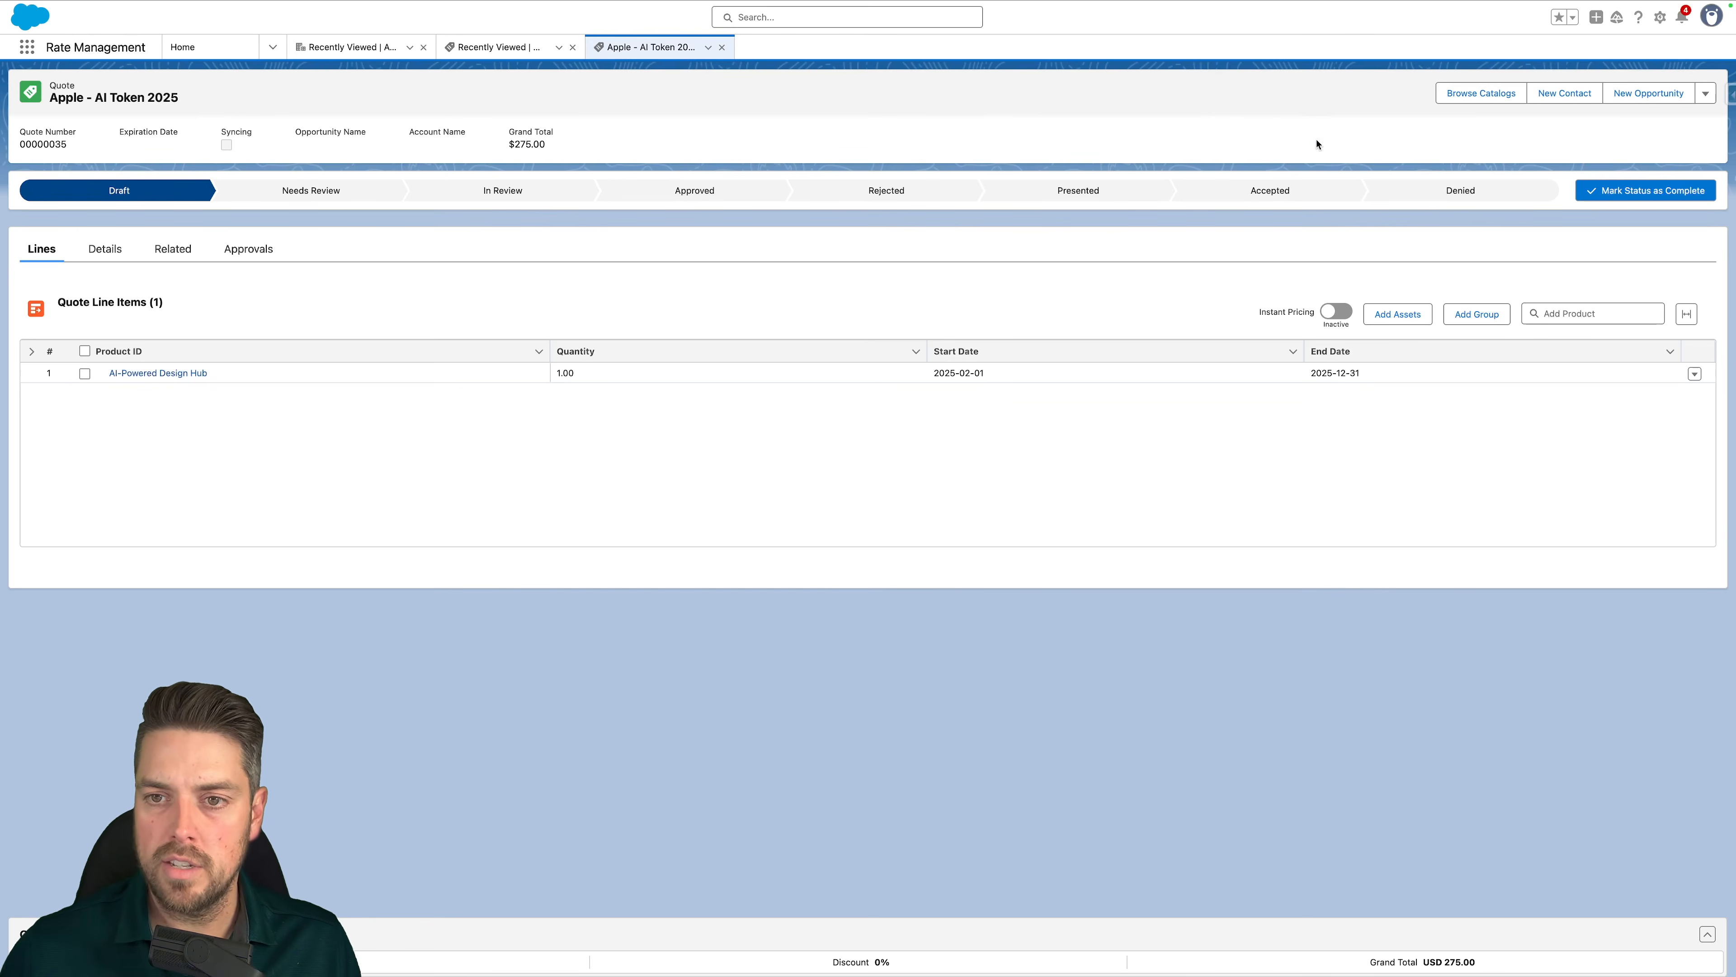
pyautogui.click(1705, 93)
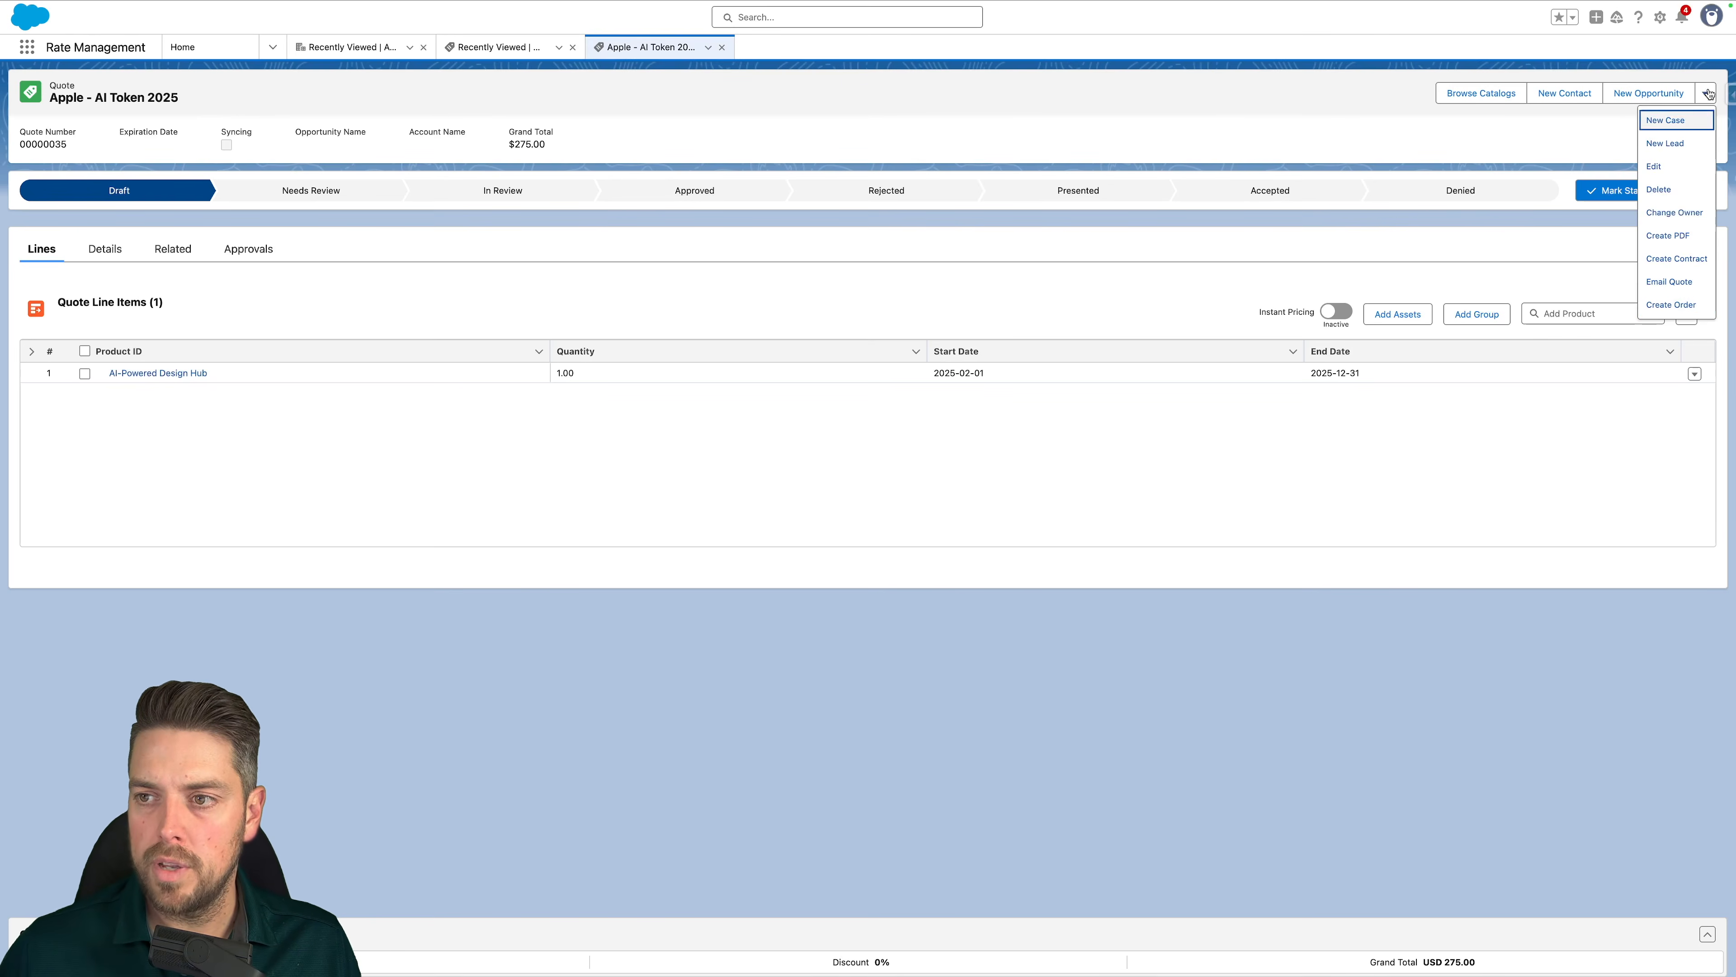
pyautogui.click(1679, 306)
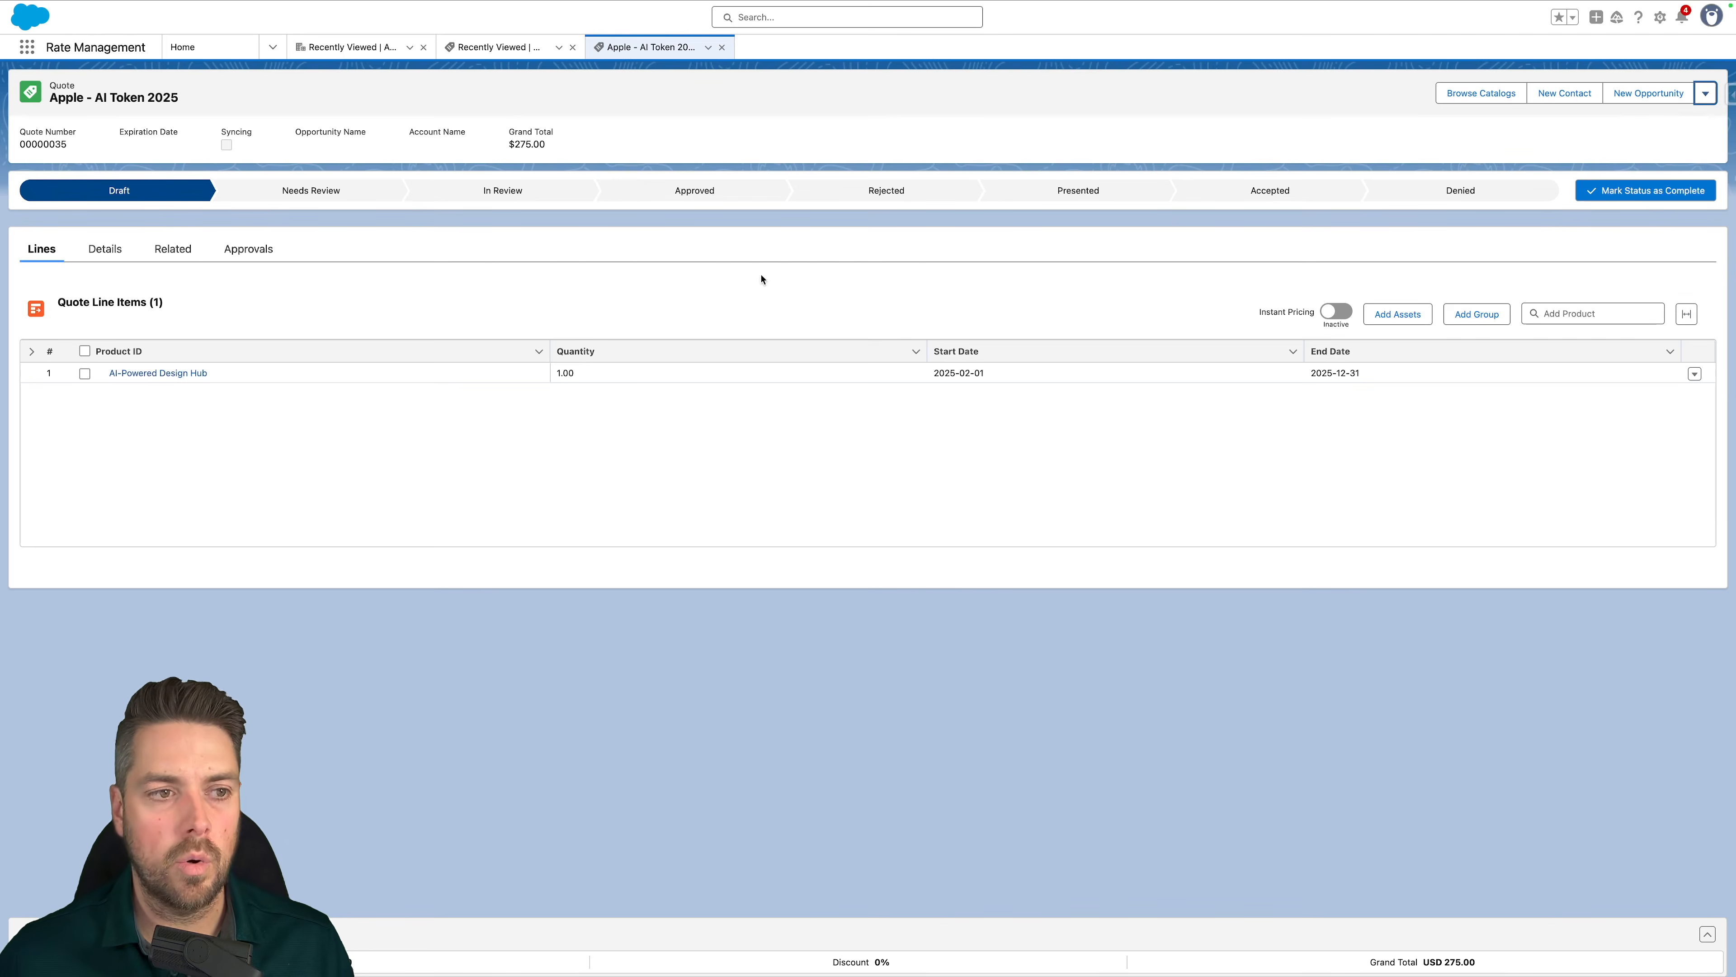
pyautogui.click(796, 84)
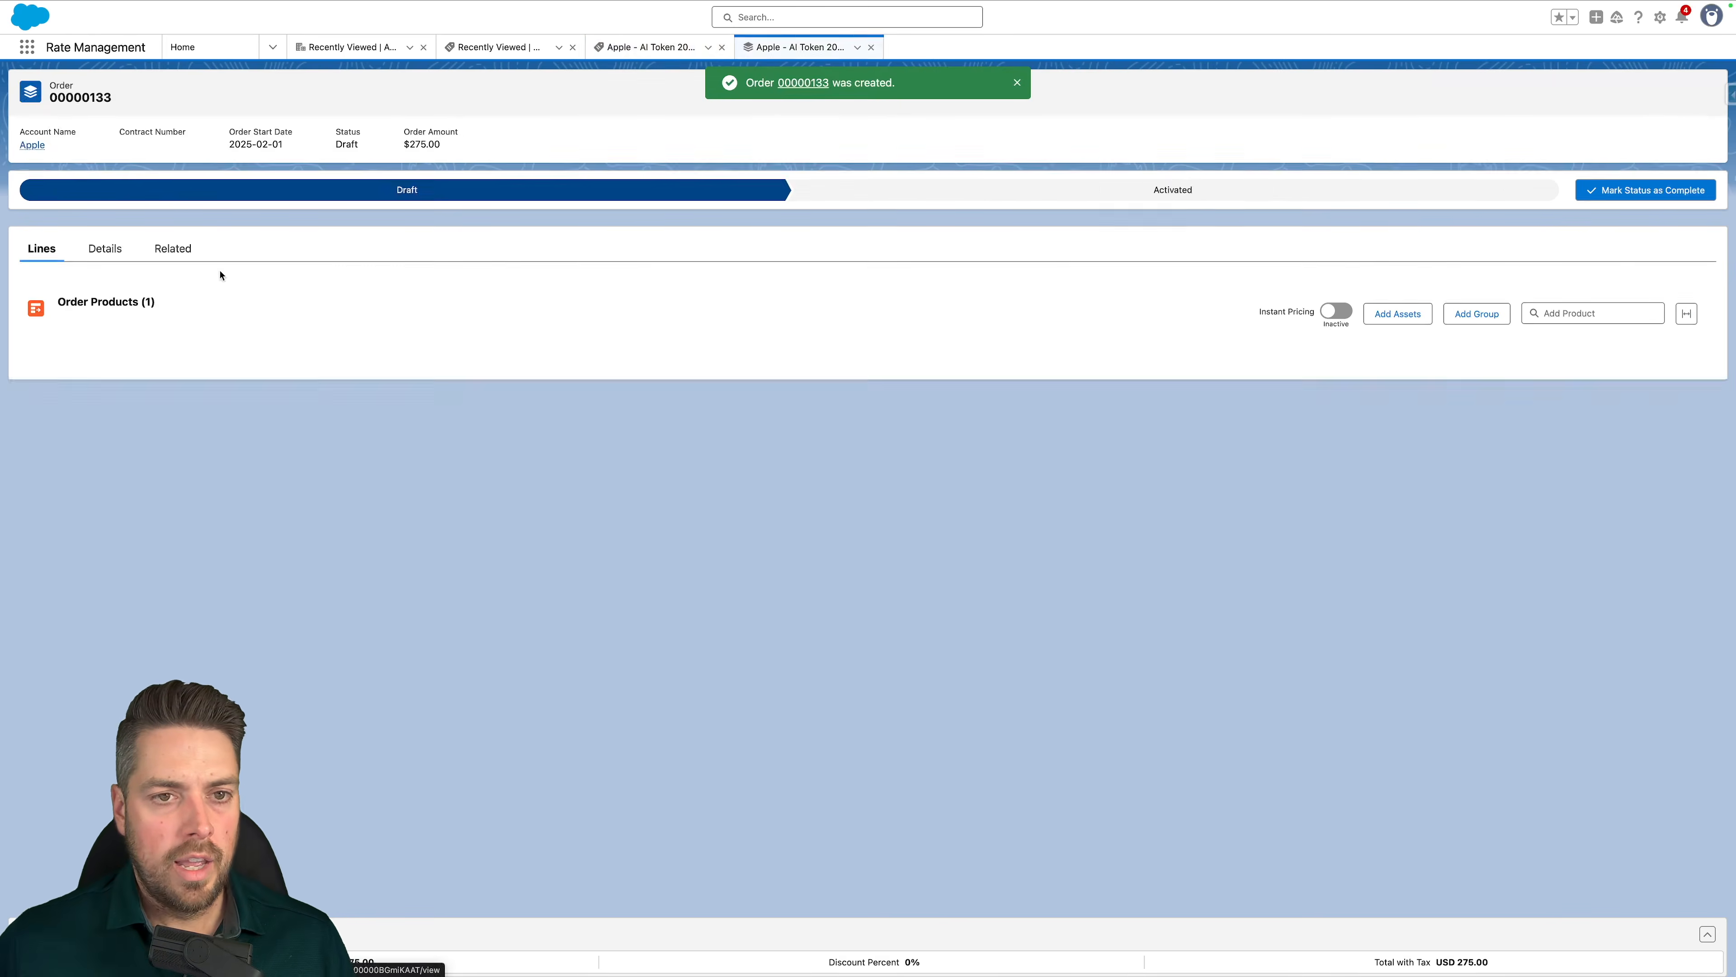
# In the order details, enter "Billing Street" as both billing and shipping street, choose the Apple contact as bill-to contact, and save
pyautogui.click(104, 250)
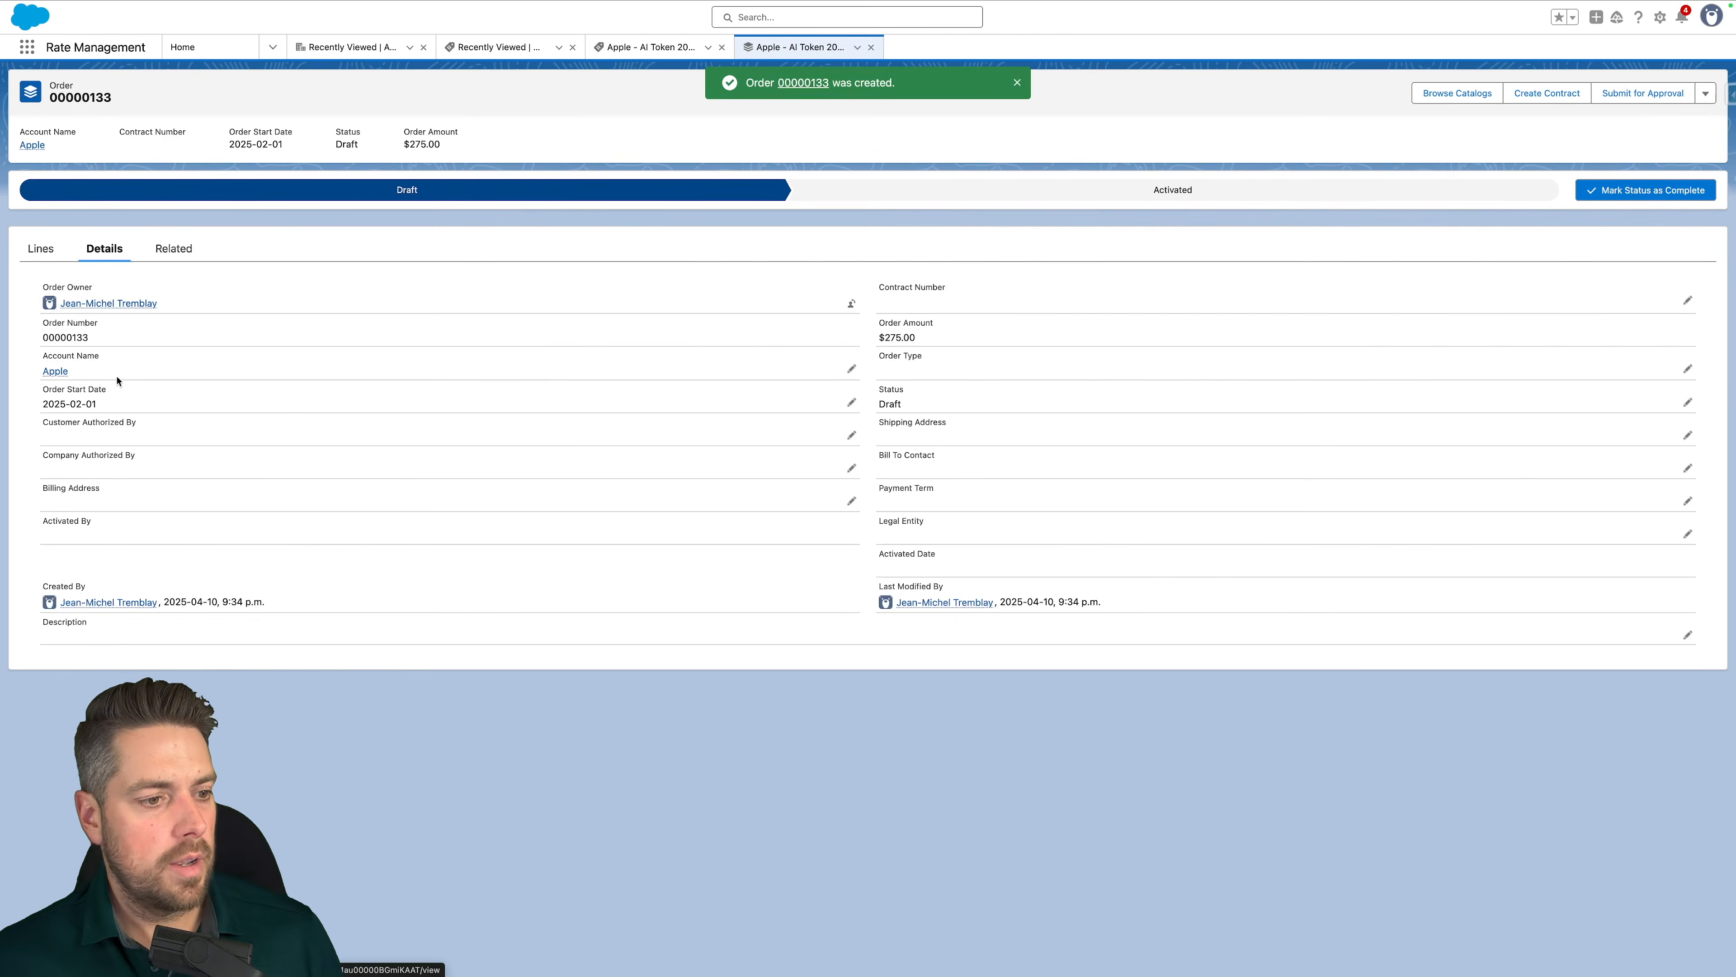
pyautogui.doubleClick(132, 506)
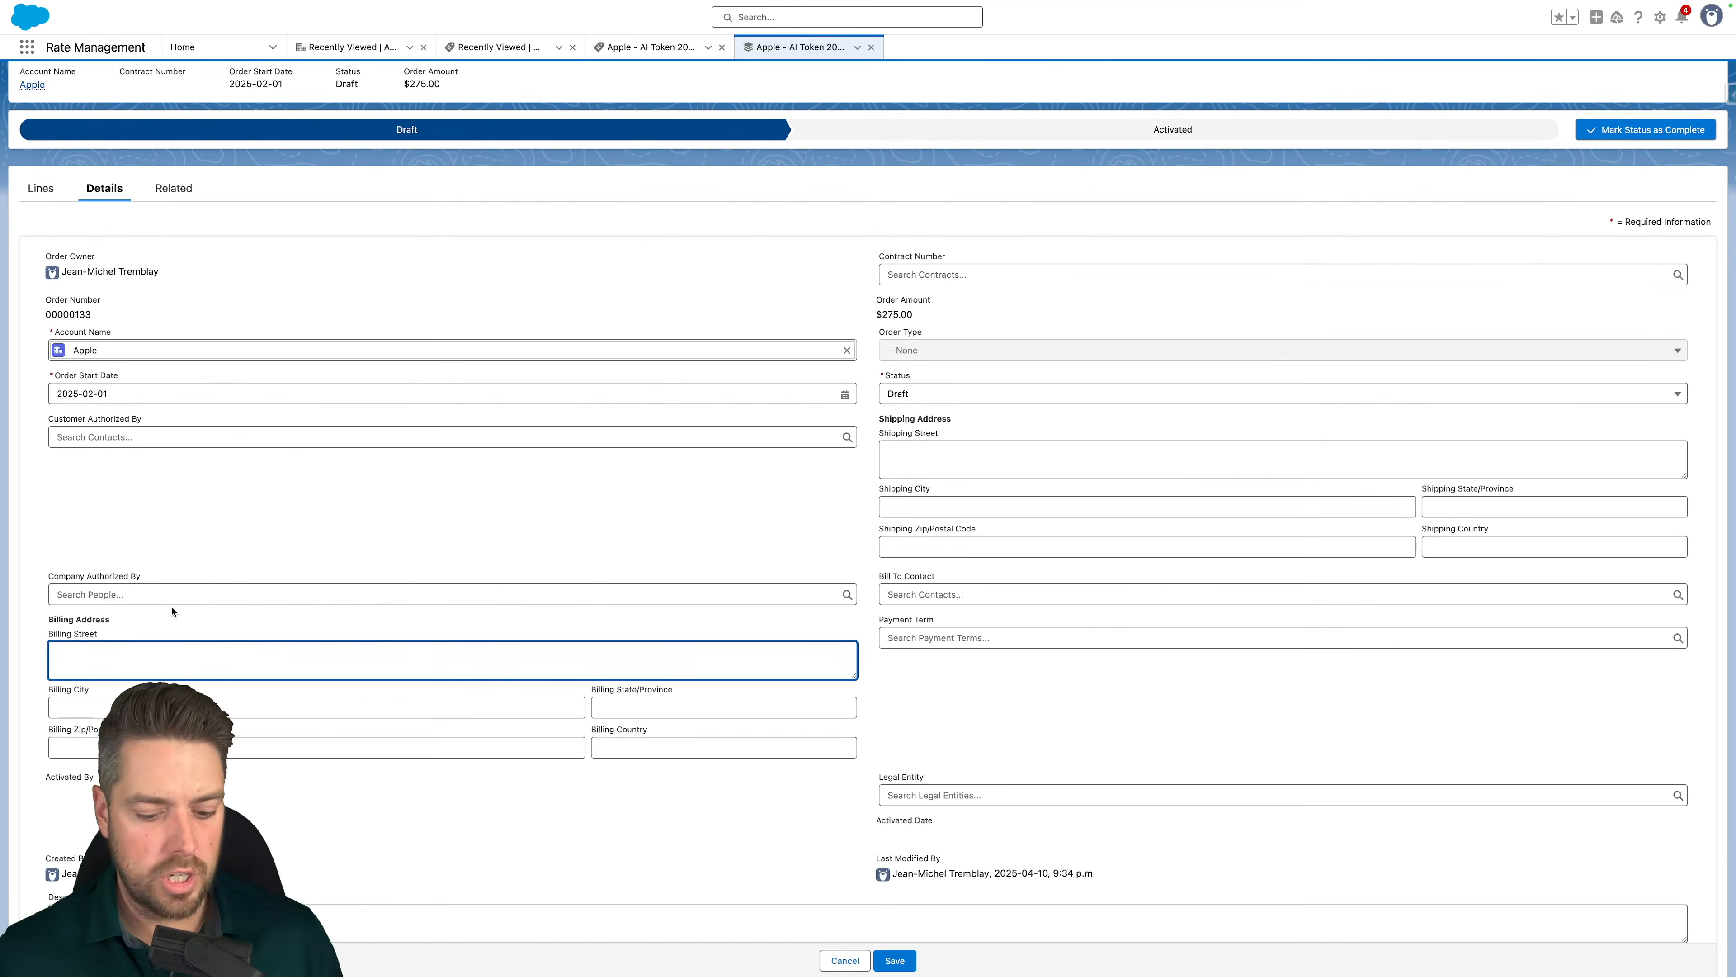
pyautogui.write('Billing Street')
pyautogui.hotkey('ctrl', 'a')
pyautogui.hotkey('ctrl', 'c')
pyautogui.click(909, 457)
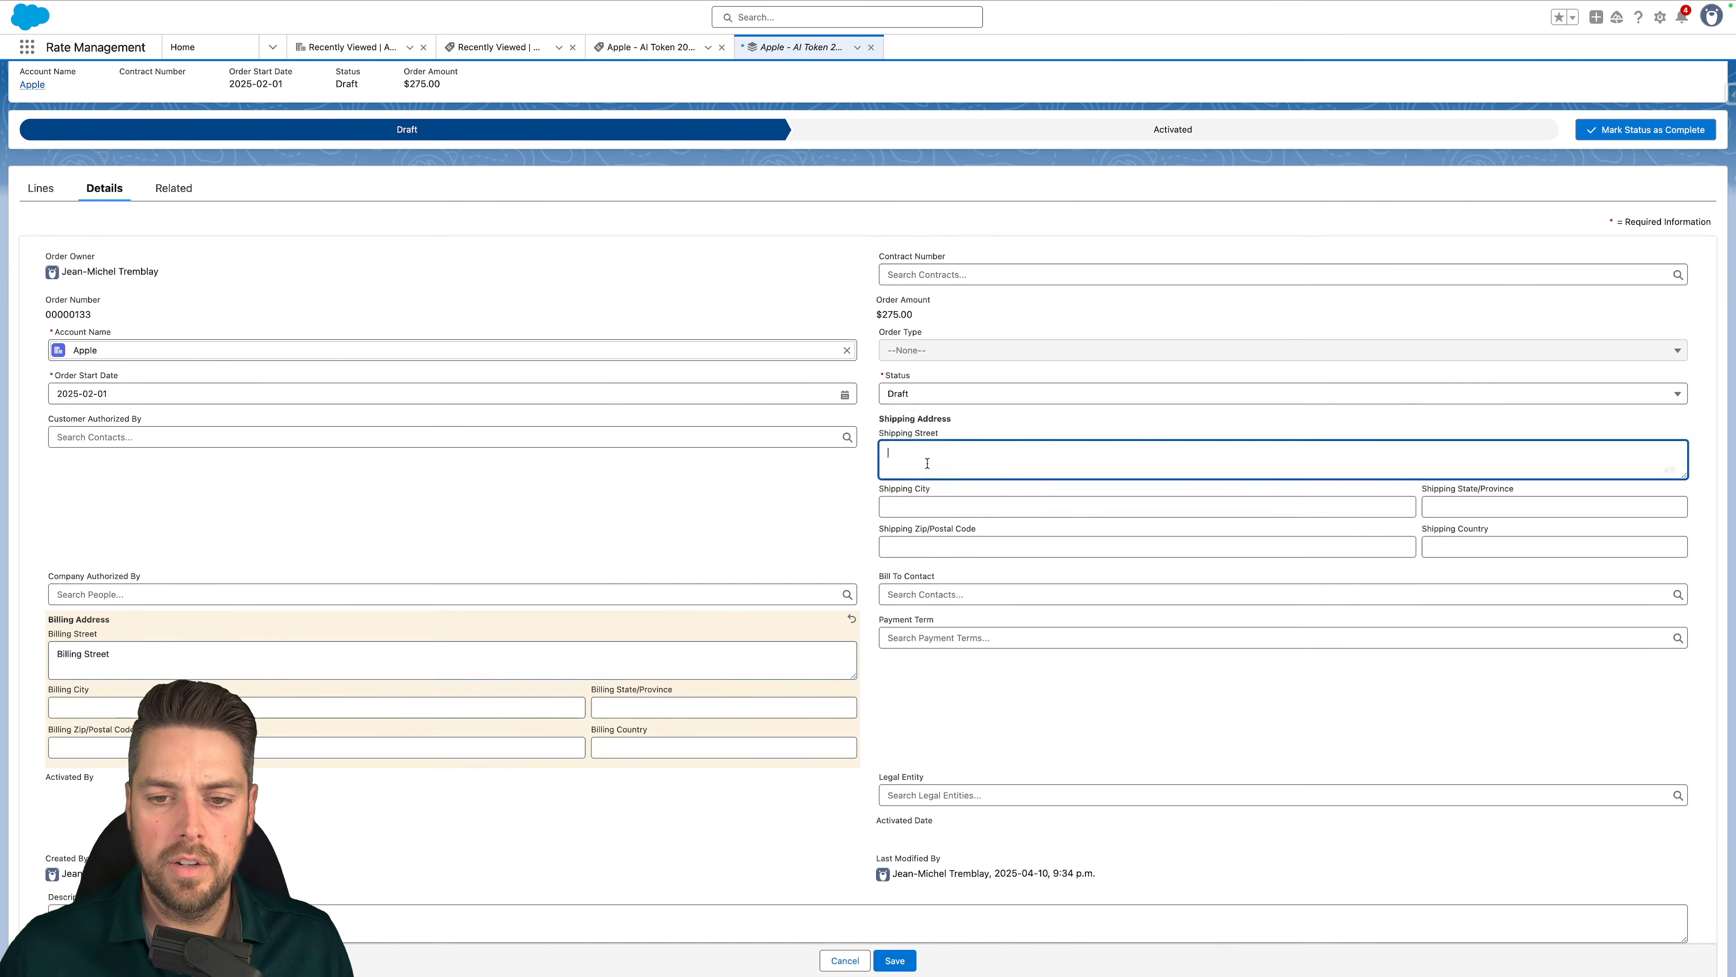
pyautogui.hotkey('ctrl', 'v')
pyautogui.click(954, 593)
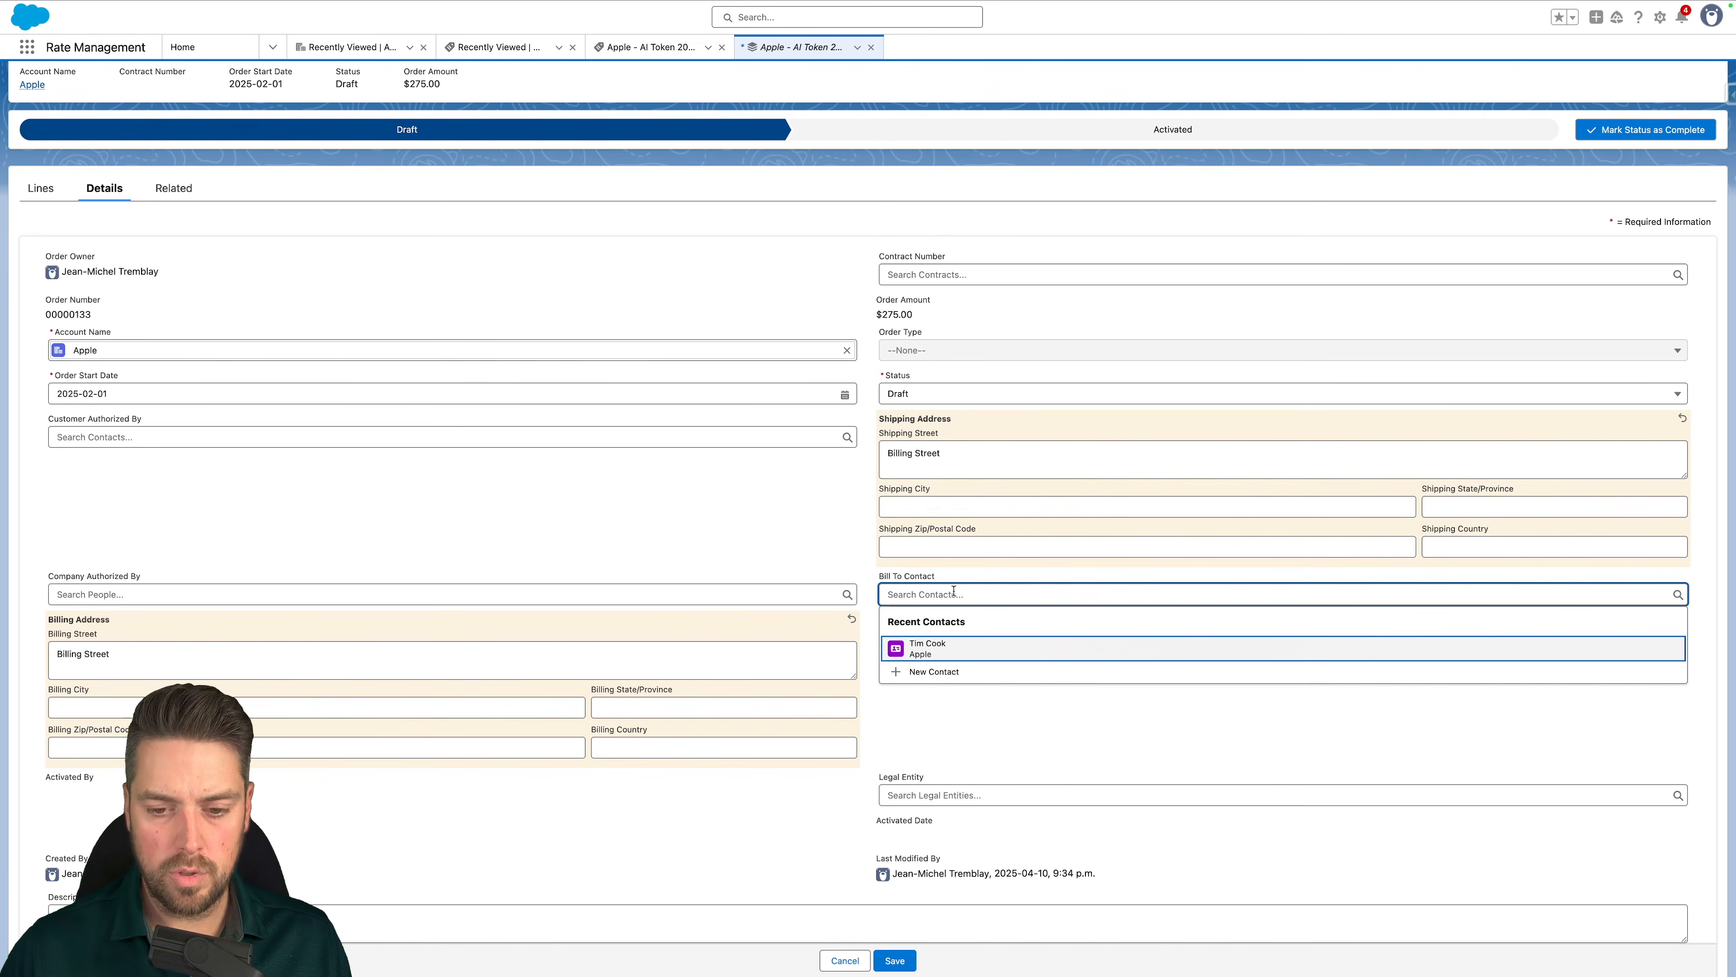
pyautogui.click(960, 647)
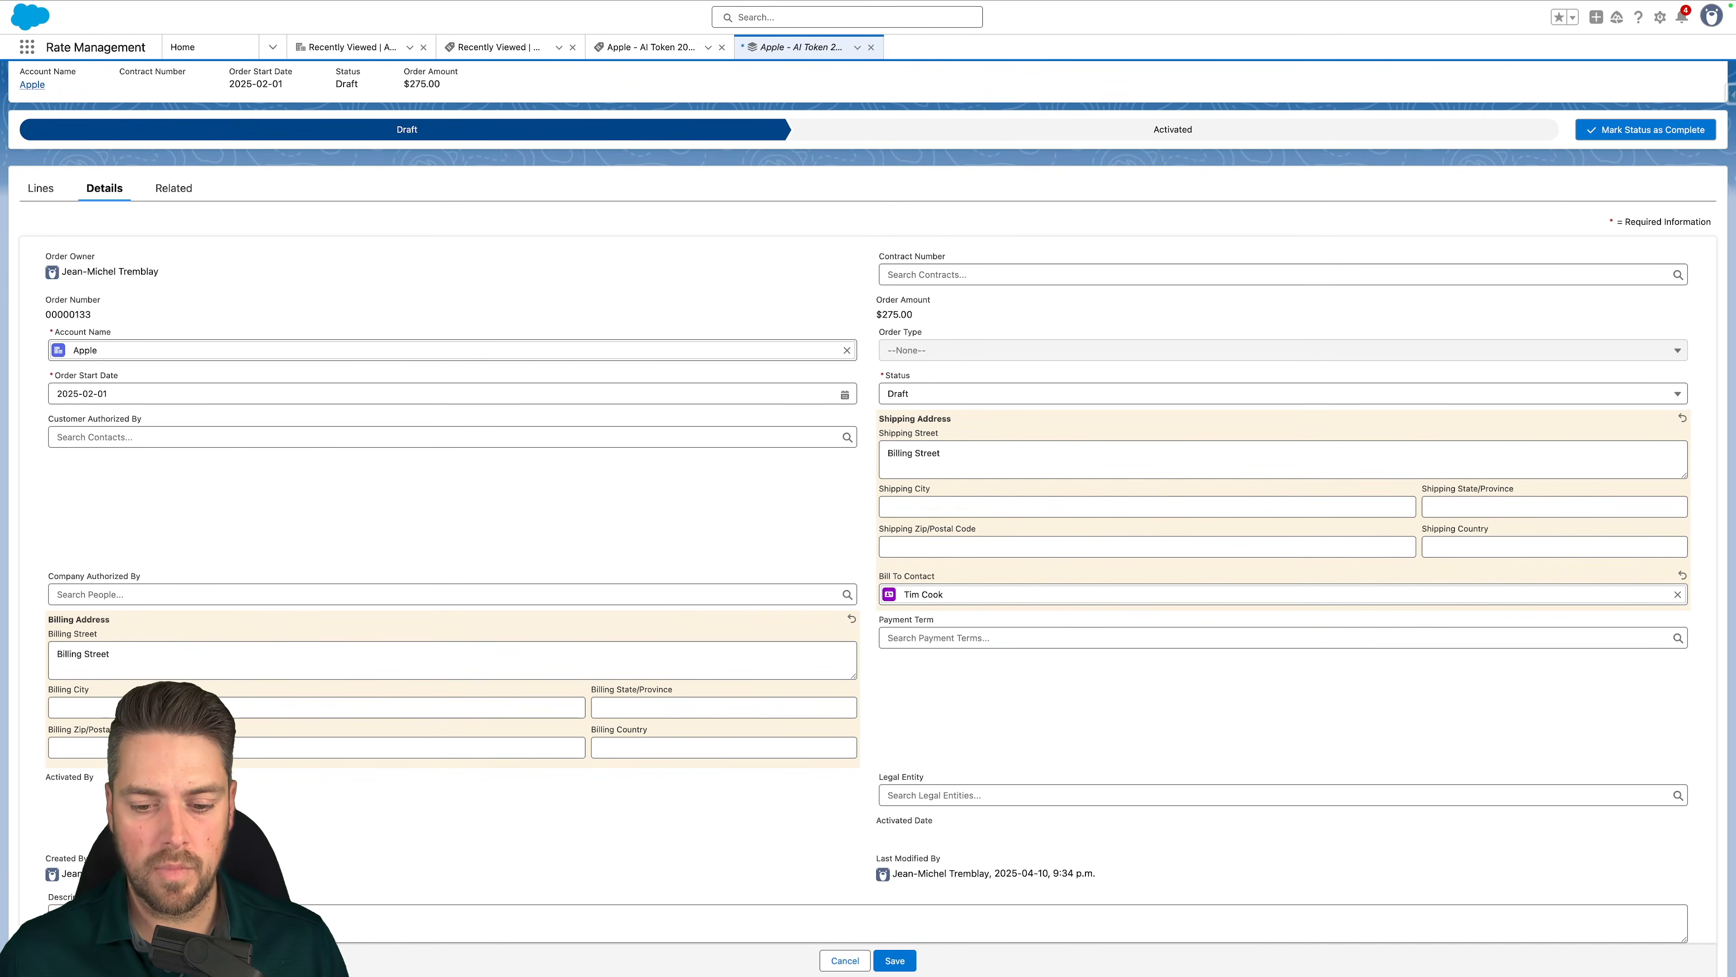
pyautogui.click(895, 960)
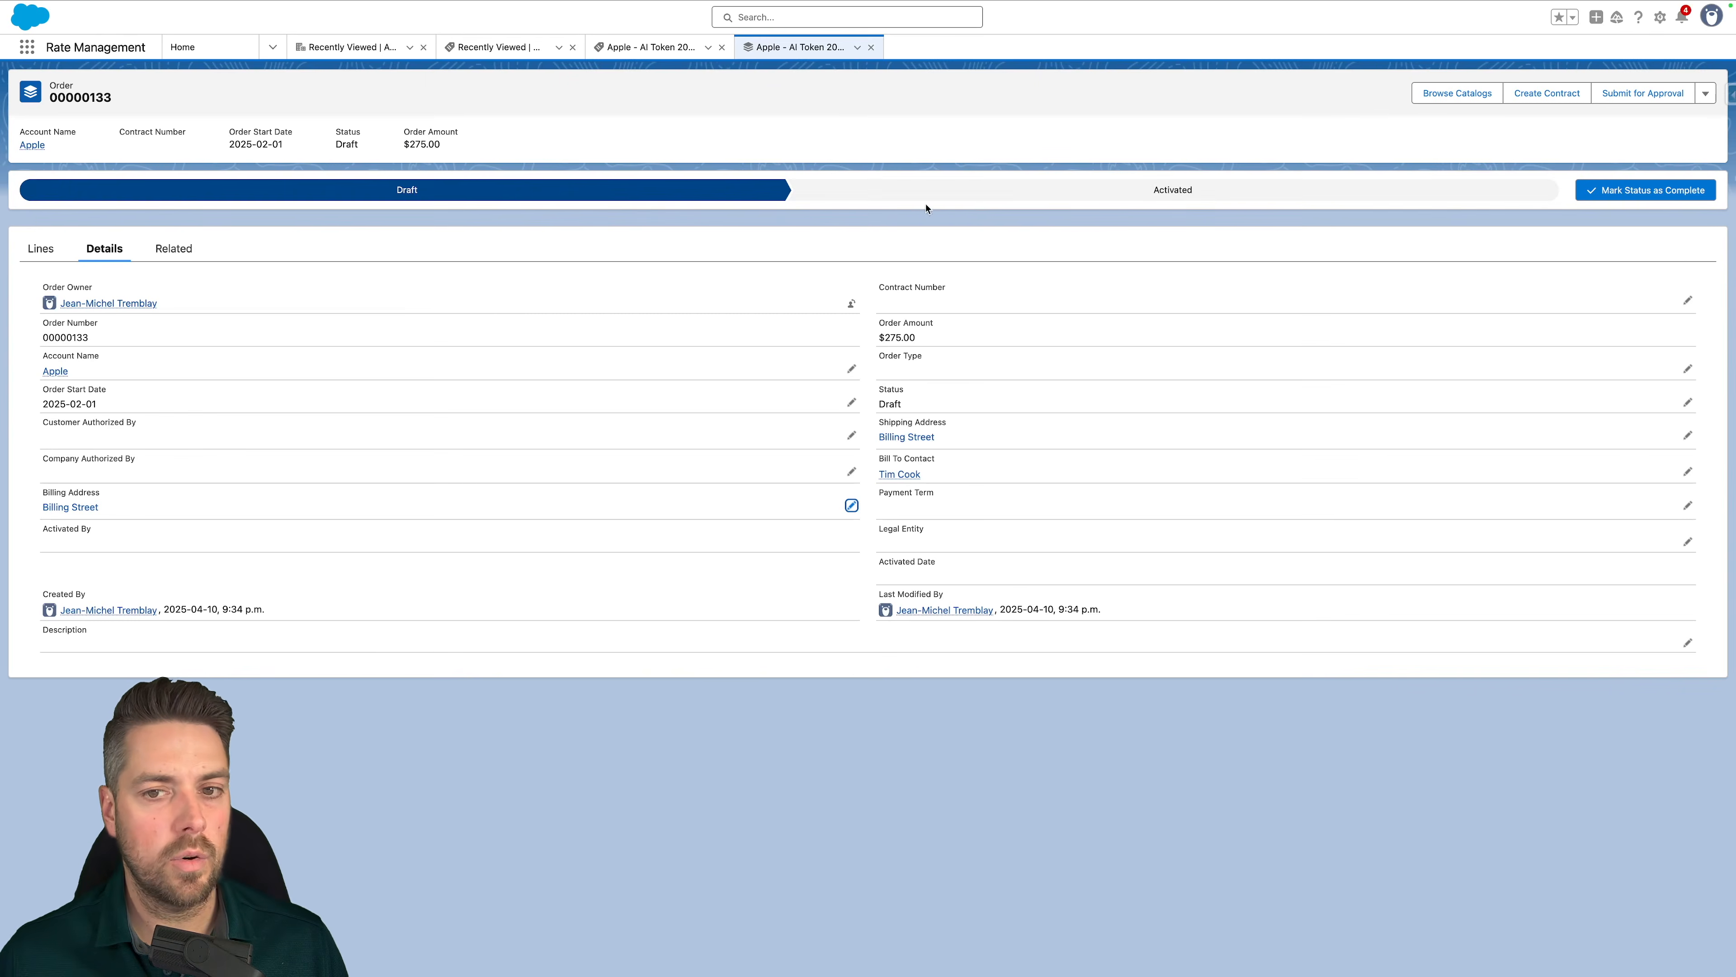
# Activate the order by marking its Draft status as complete
pyautogui.click(905, 193)
pyautogui.click(1613, 191)
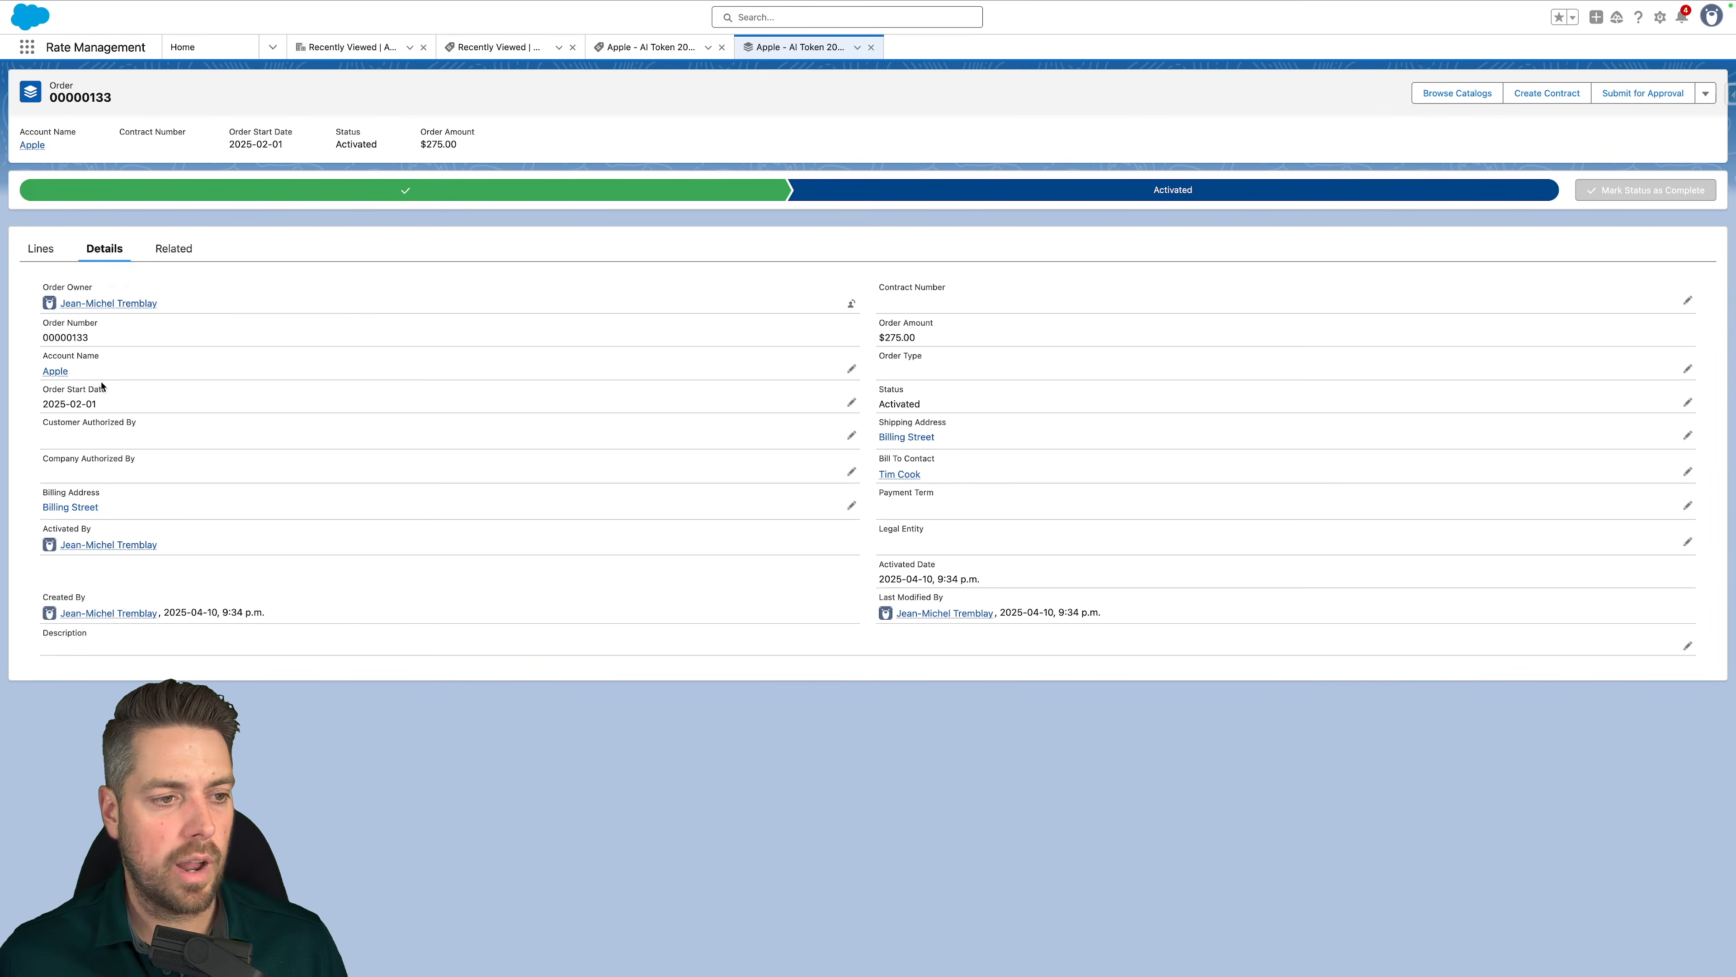
# Open the Apple account from the order and check its managed assets for the AI-Powered Design Hub and its lifecycle dates
pyautogui.click(54, 371)
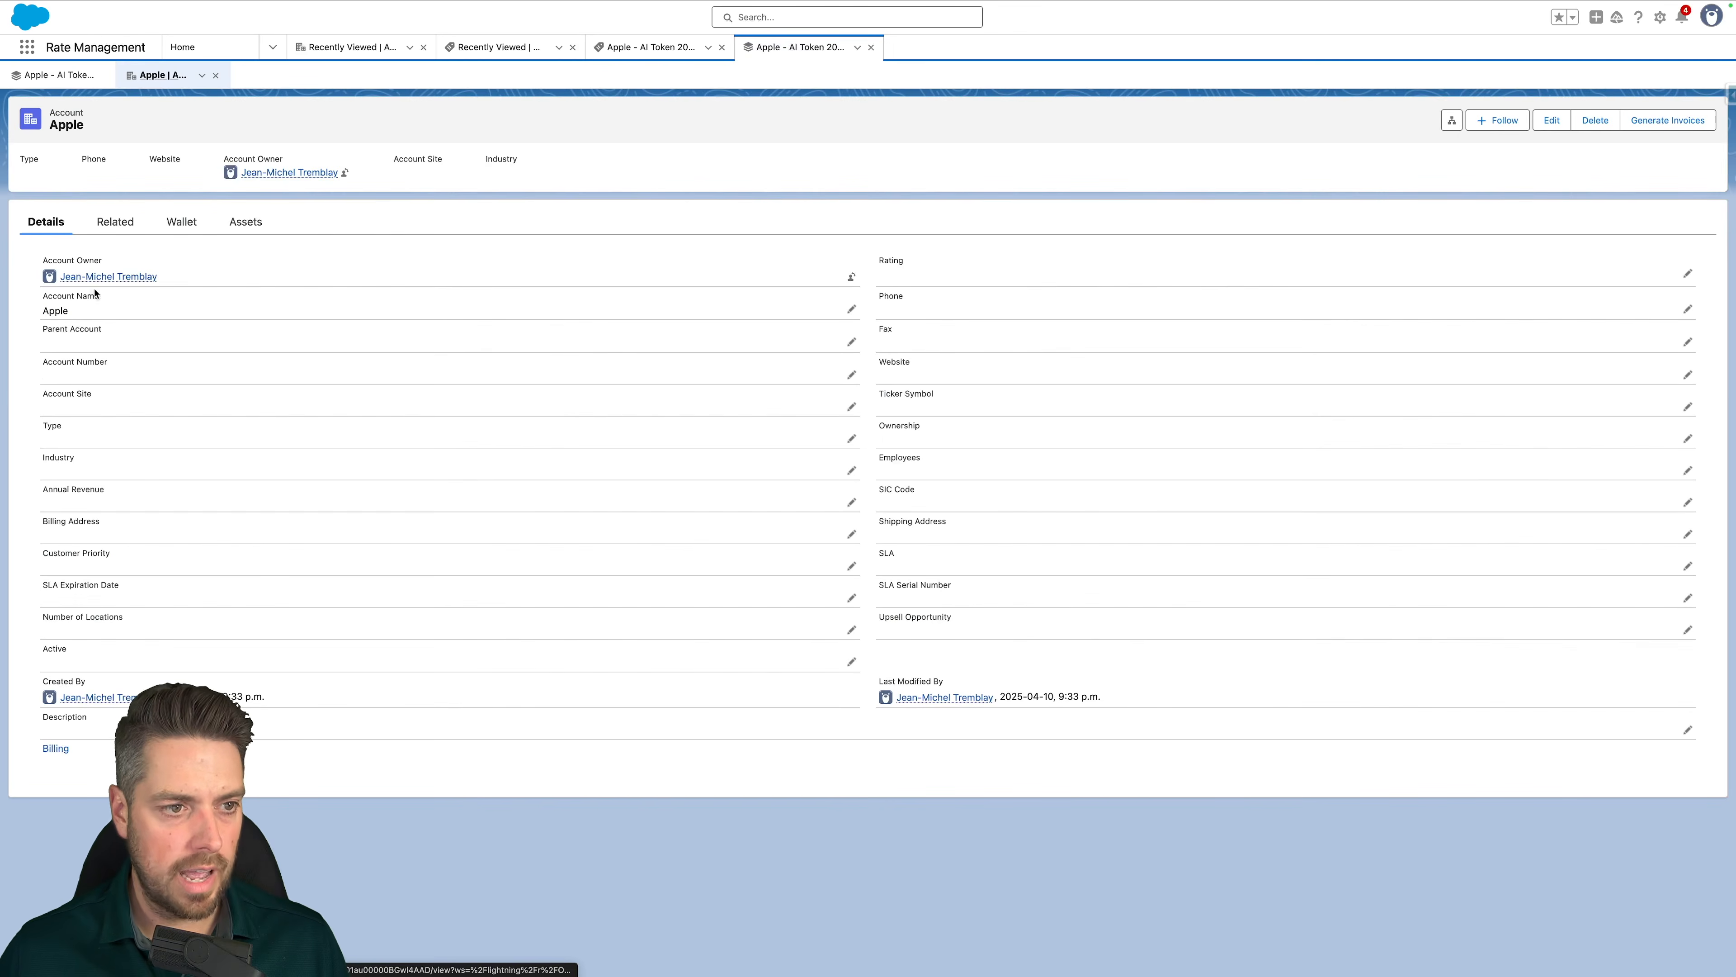
pyautogui.click(244, 225)
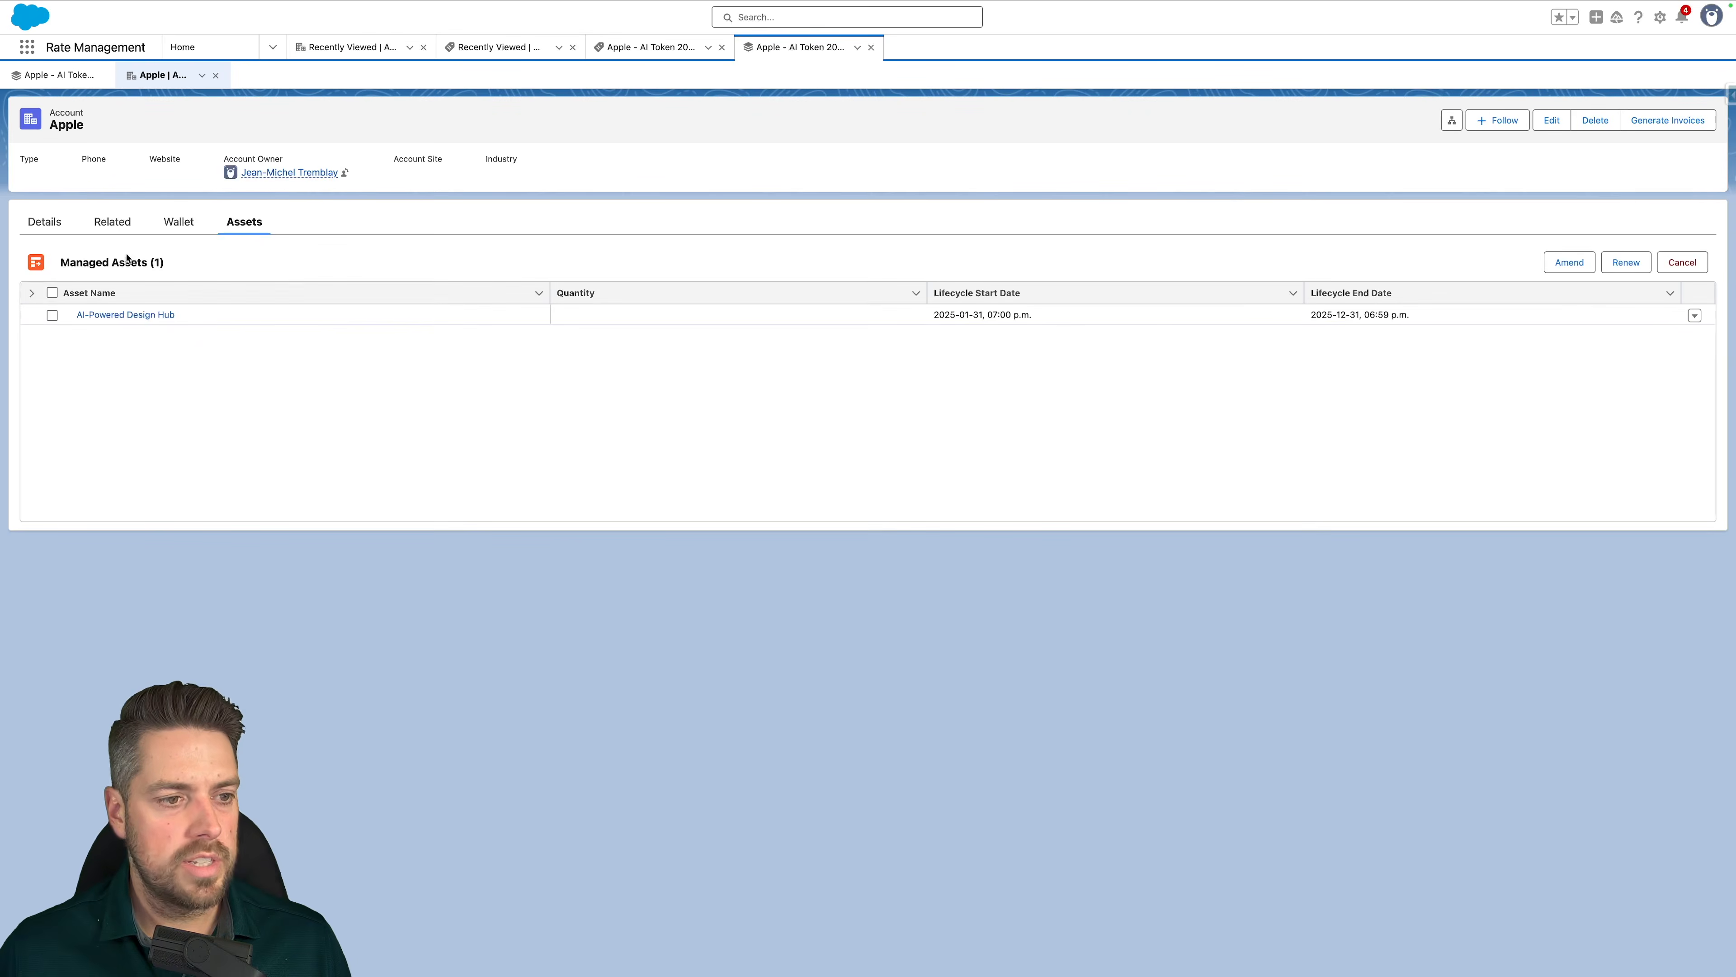
pyautogui.click(156, 320)
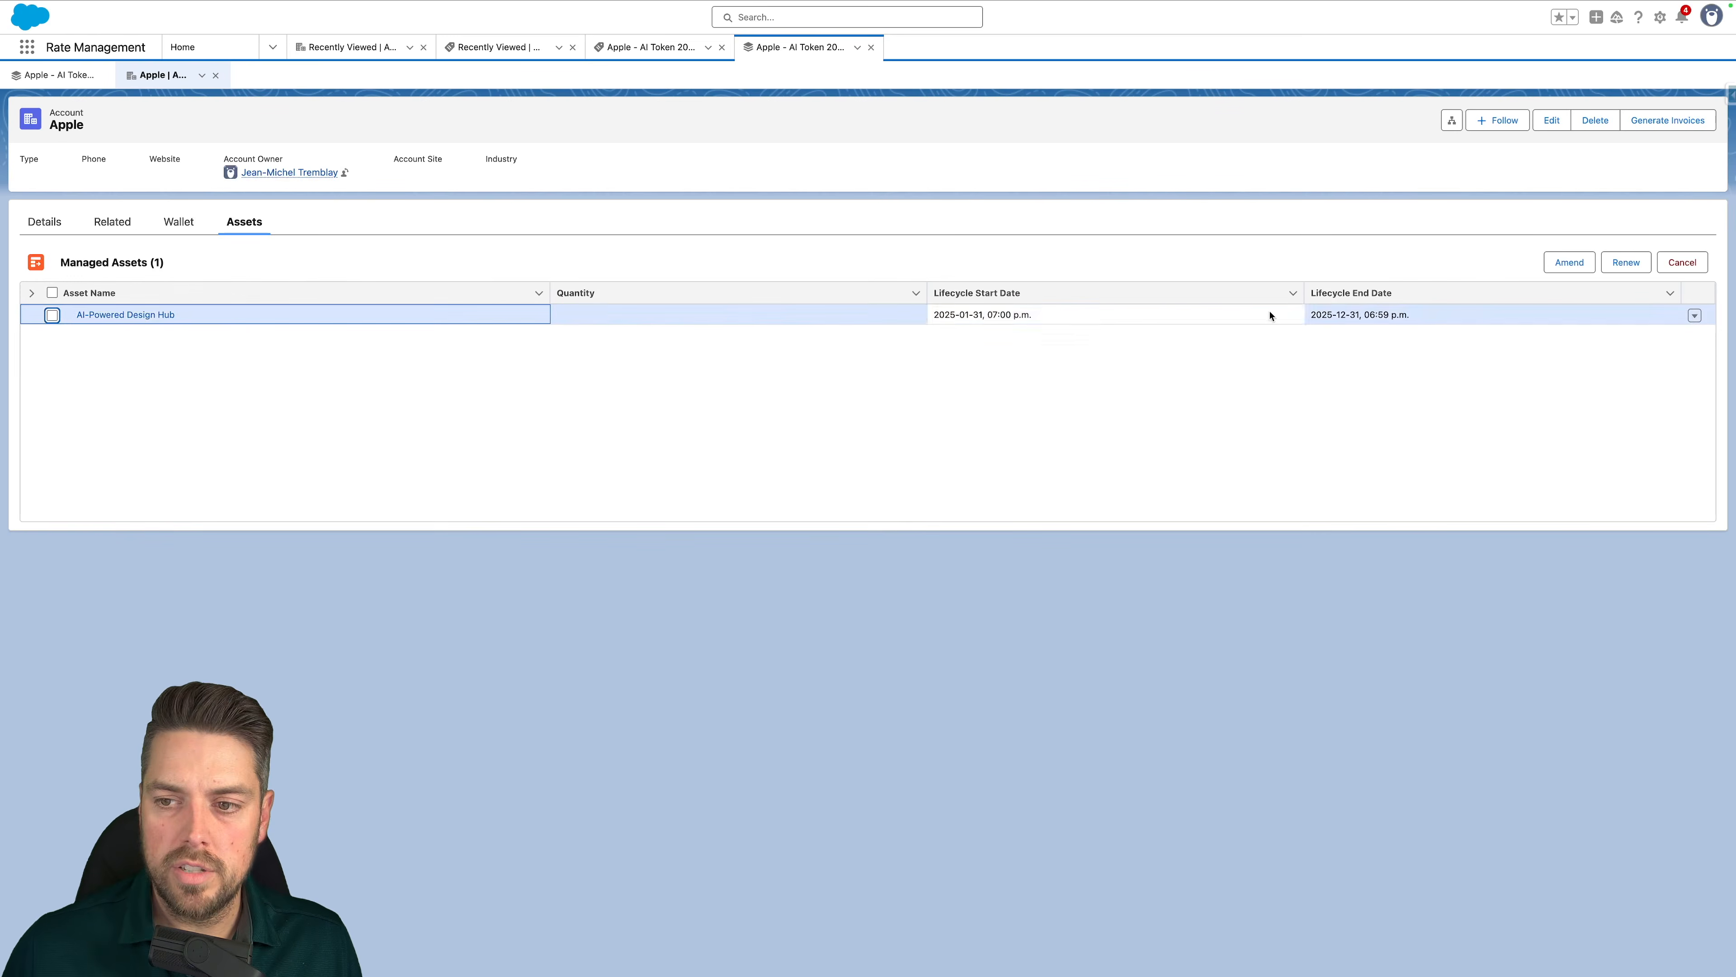
# View the account's wallet for the AI-Powered Design Hub asset and examine AI Token Consumption, including consumed percentage, closing balance and unit of measure
pyautogui.click(177, 233)
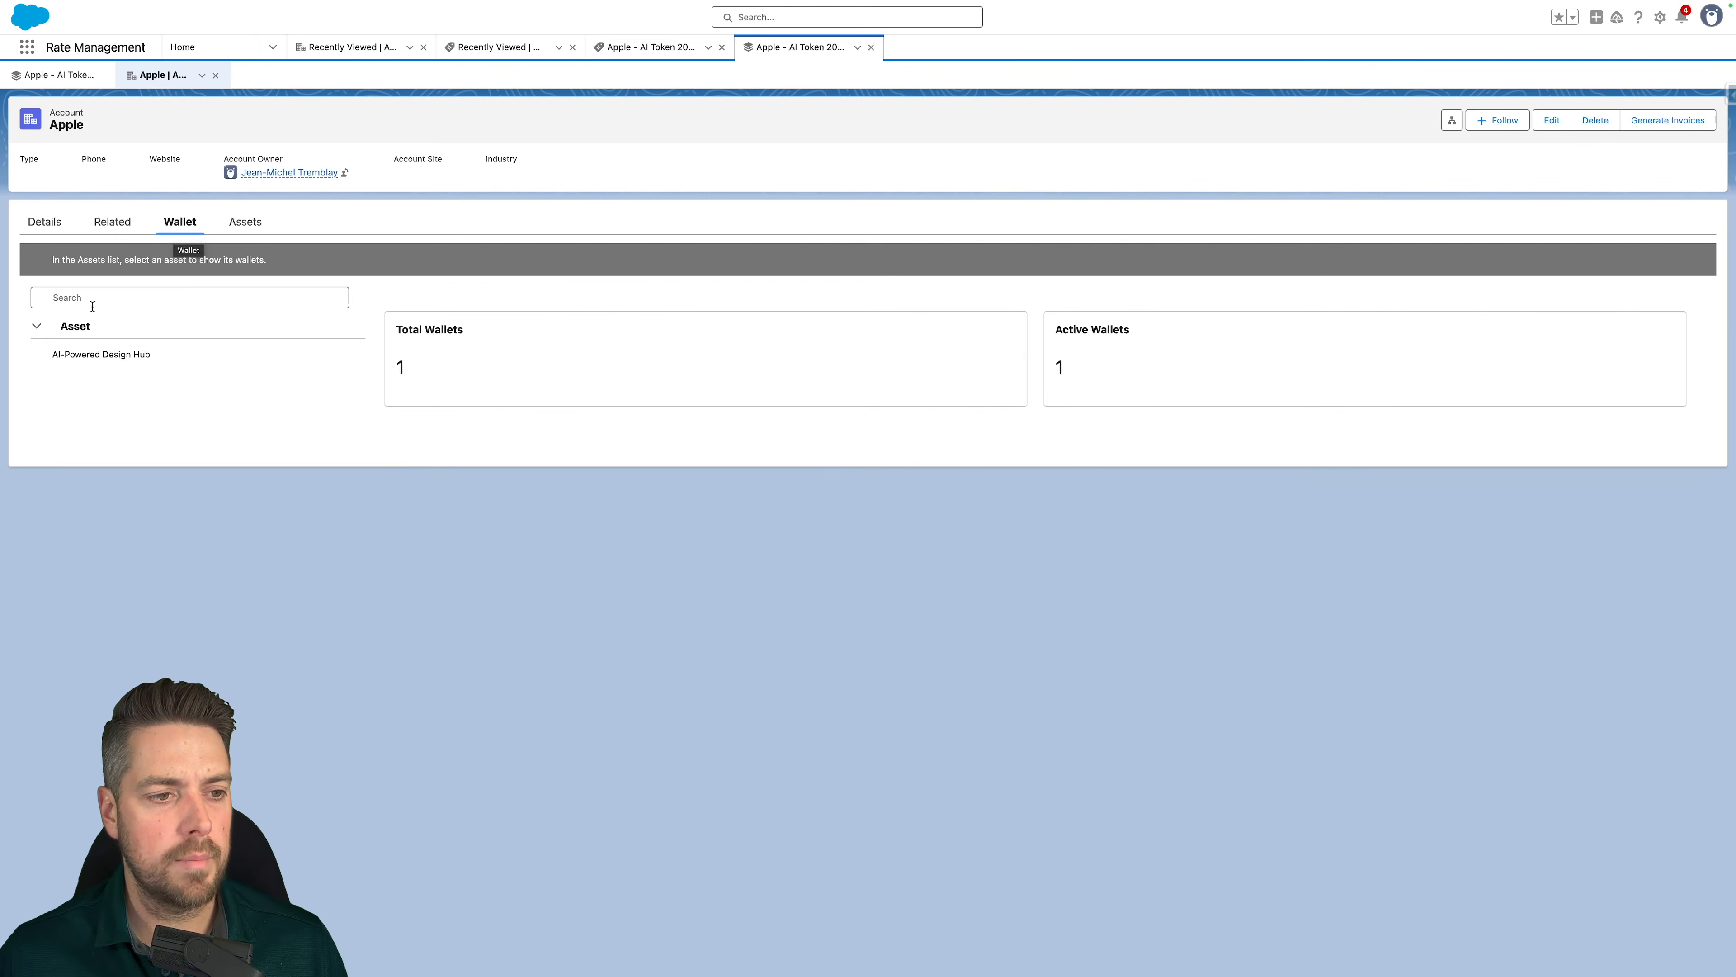
pyautogui.click(65, 363)
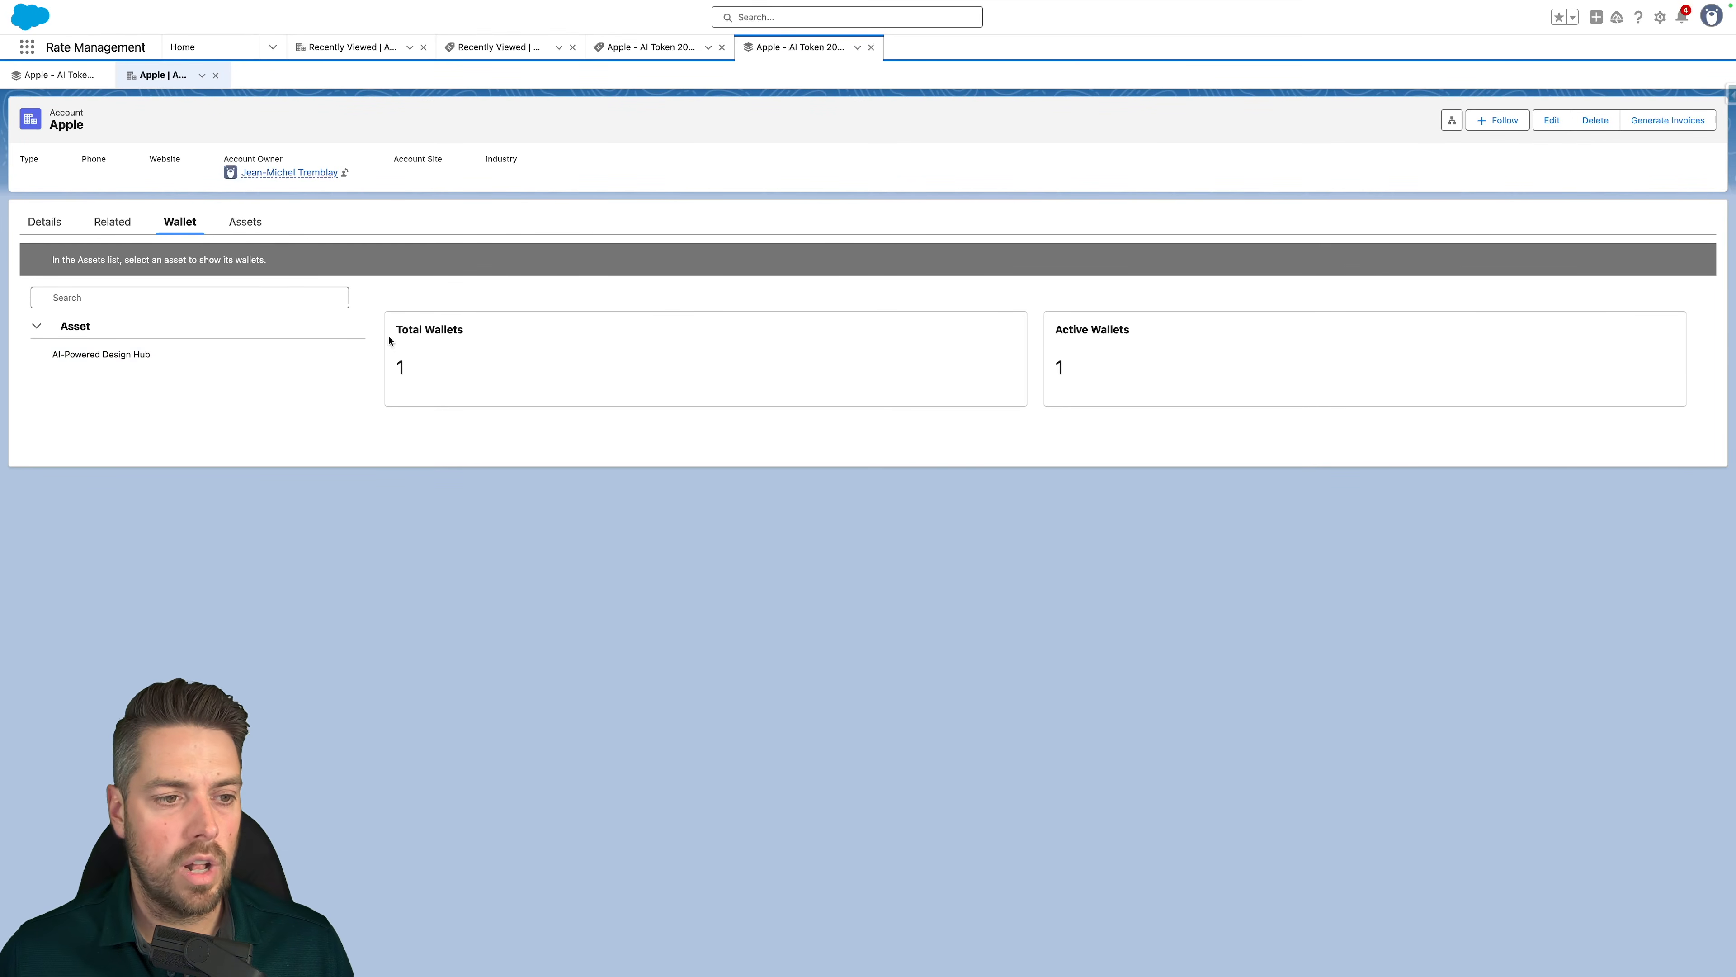
pyautogui.click(137, 355)
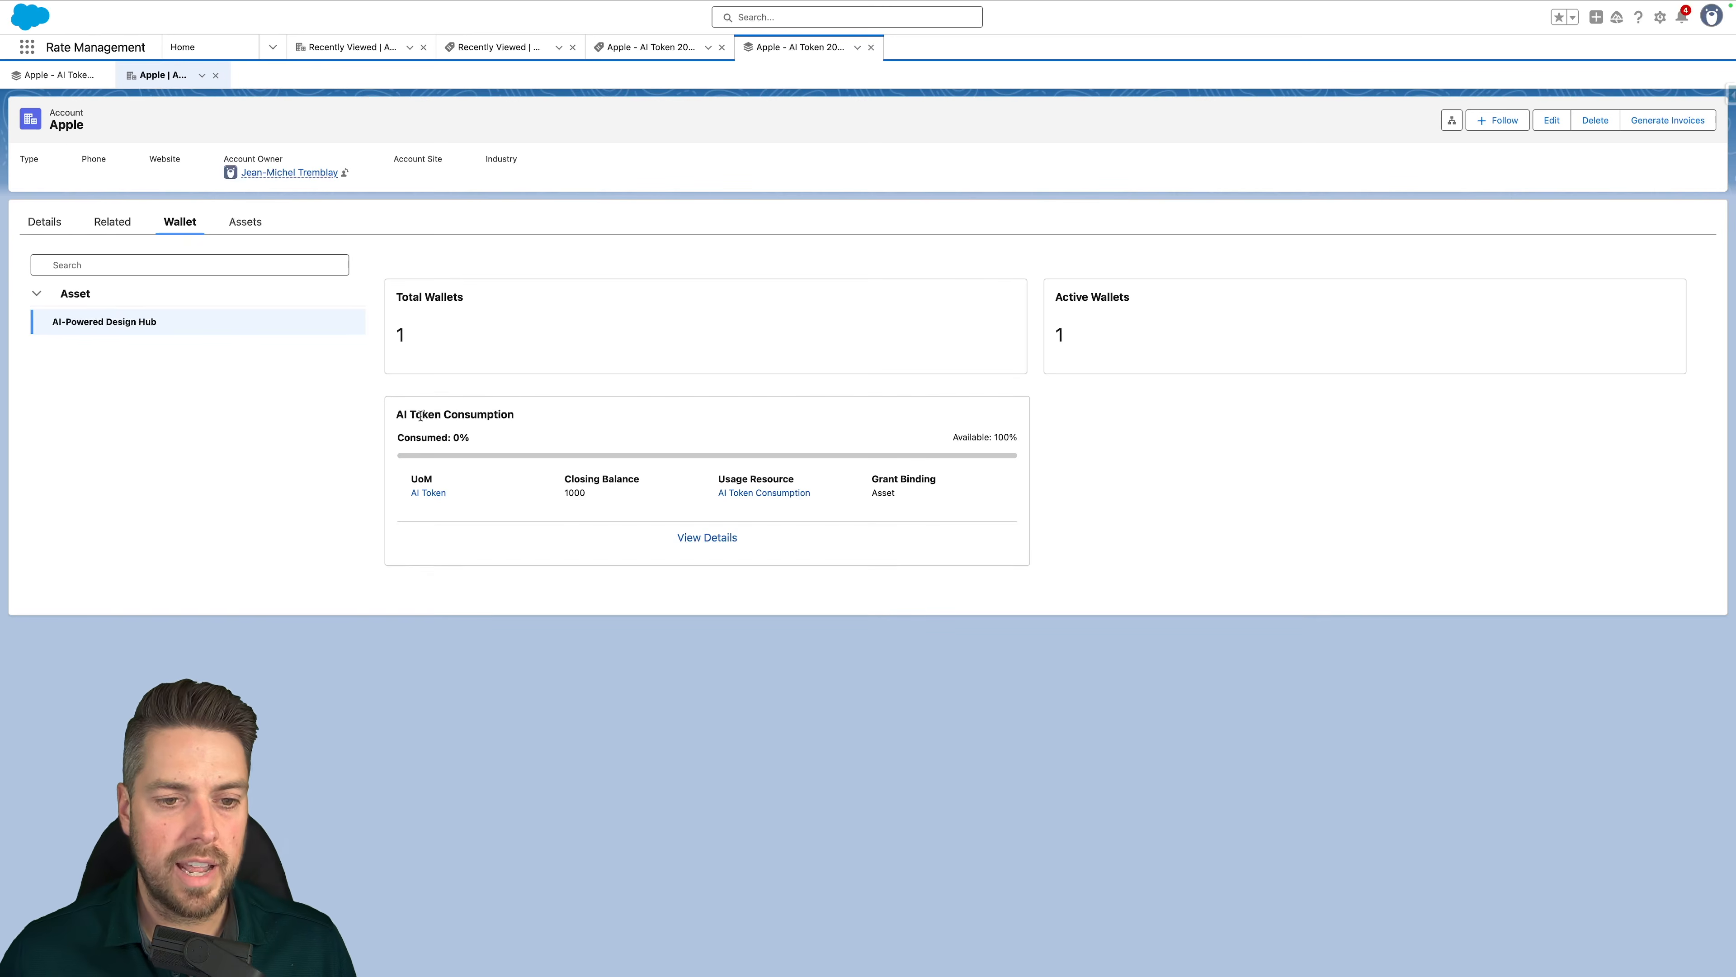
pyautogui.moveTo(520, 415); pyautogui.dragTo(398, 418)
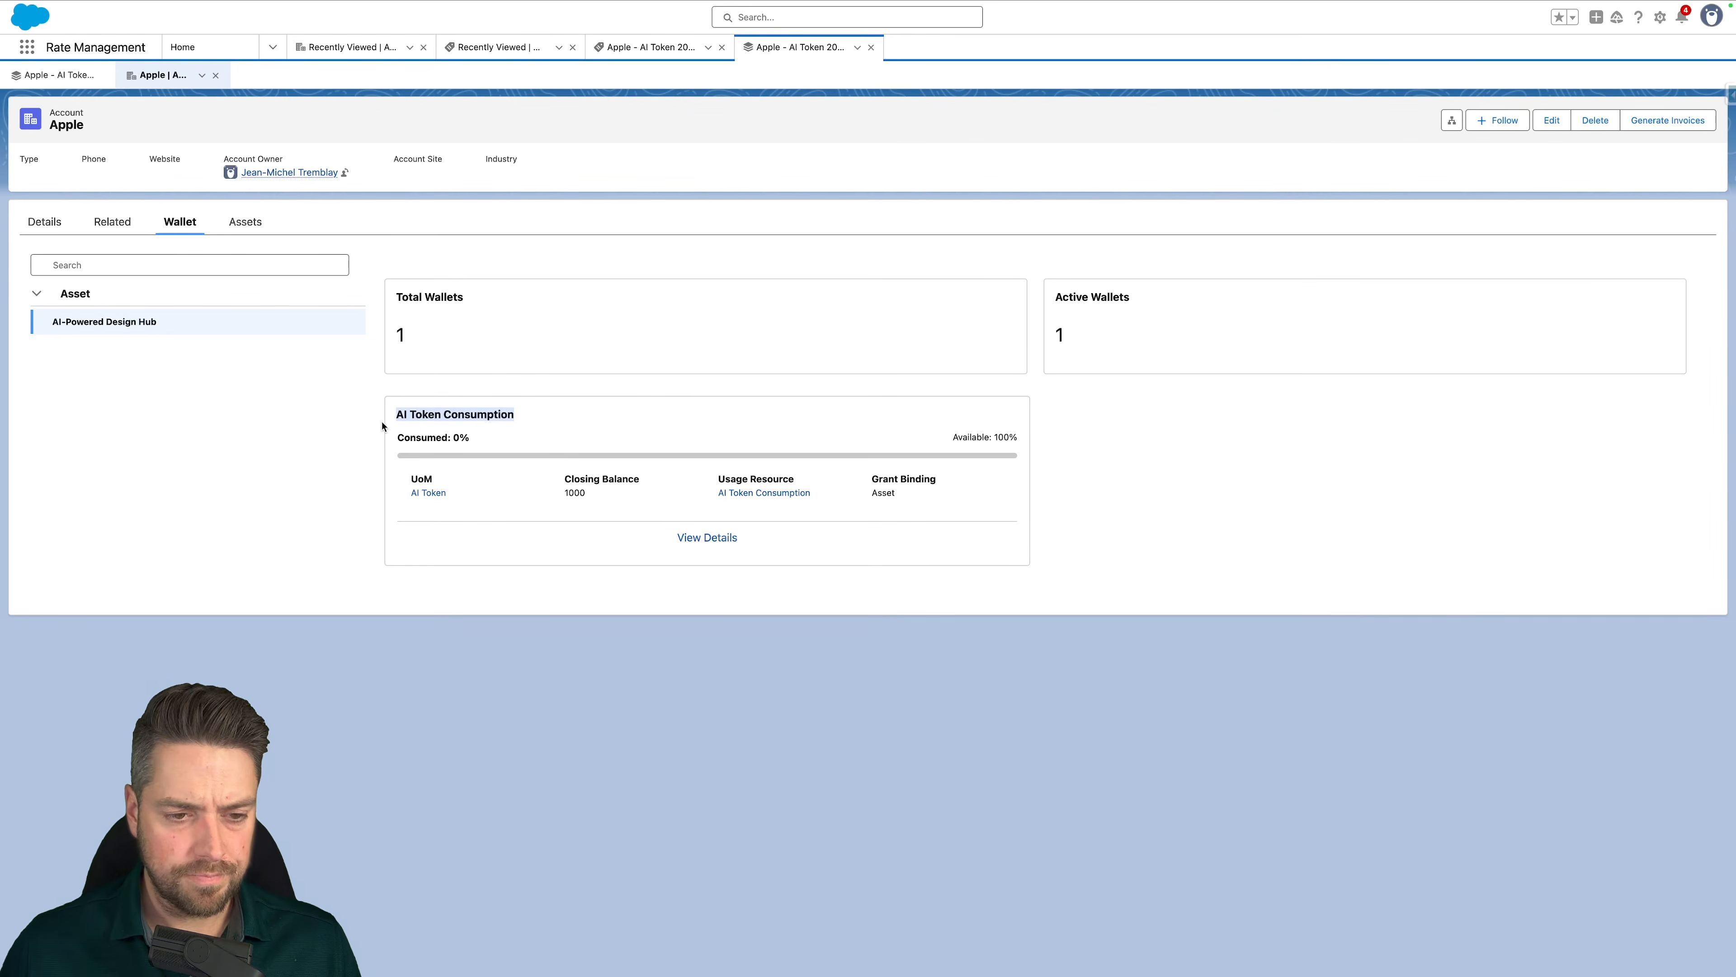
pyautogui.moveTo(501, 443); pyautogui.dragTo(376, 441)
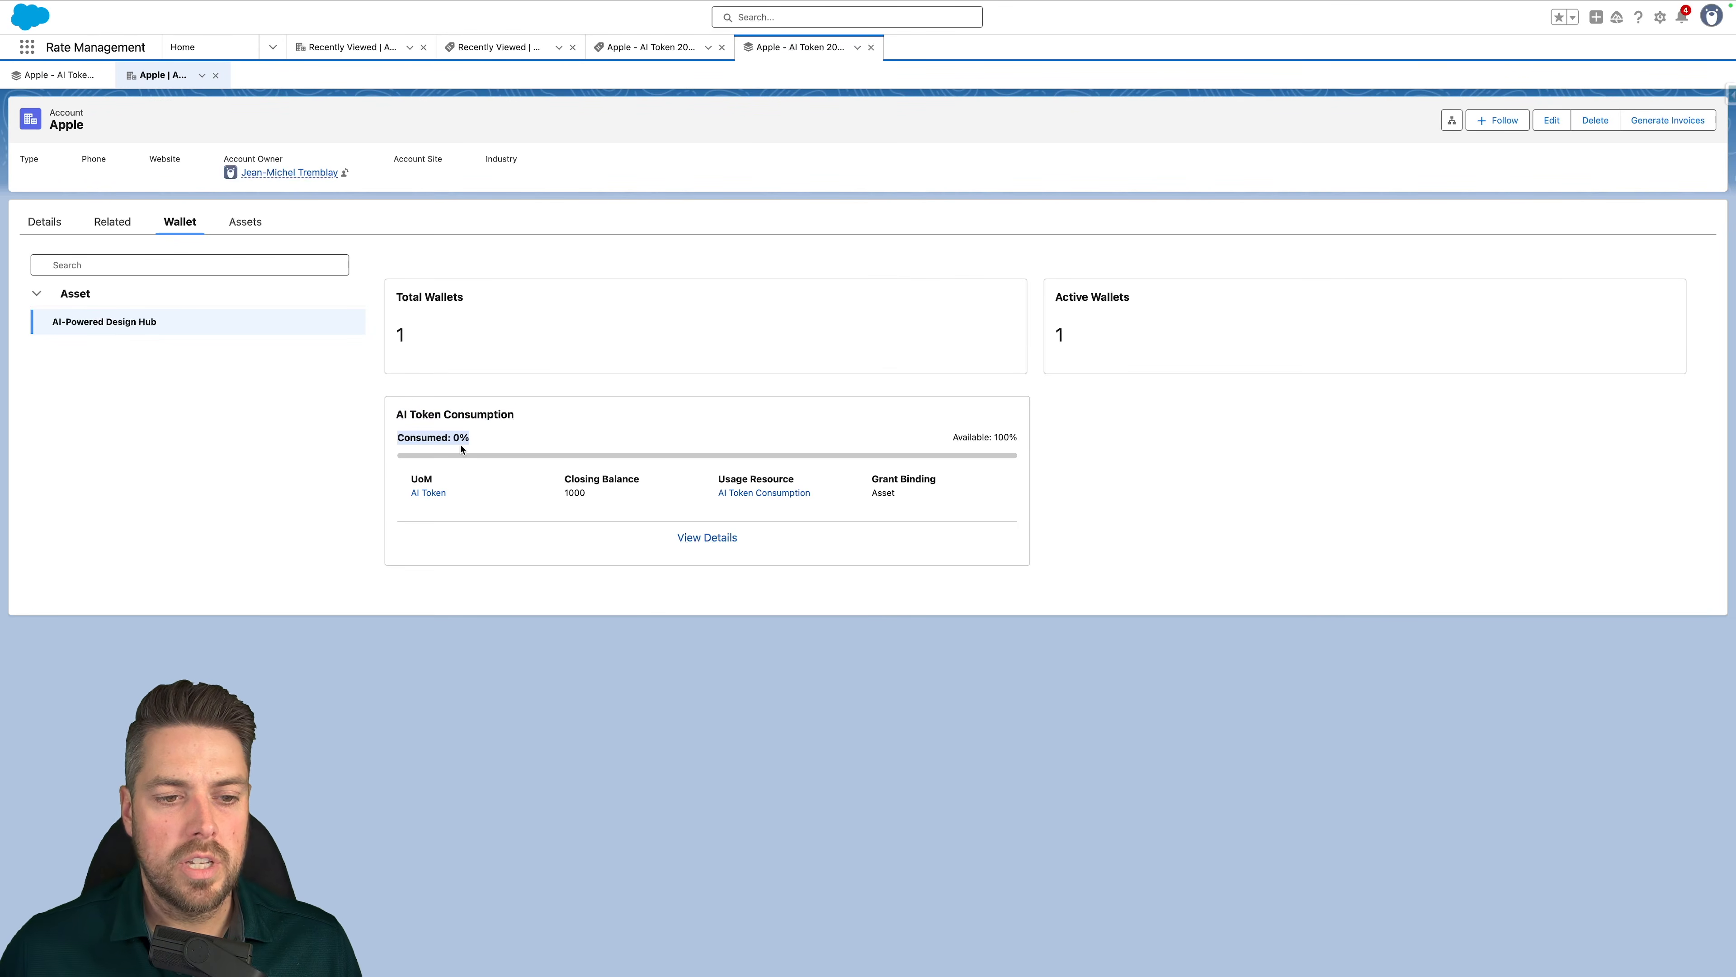
pyautogui.moveTo(604, 491); pyautogui.dragTo(549, 474)
pyautogui.click(557, 487)
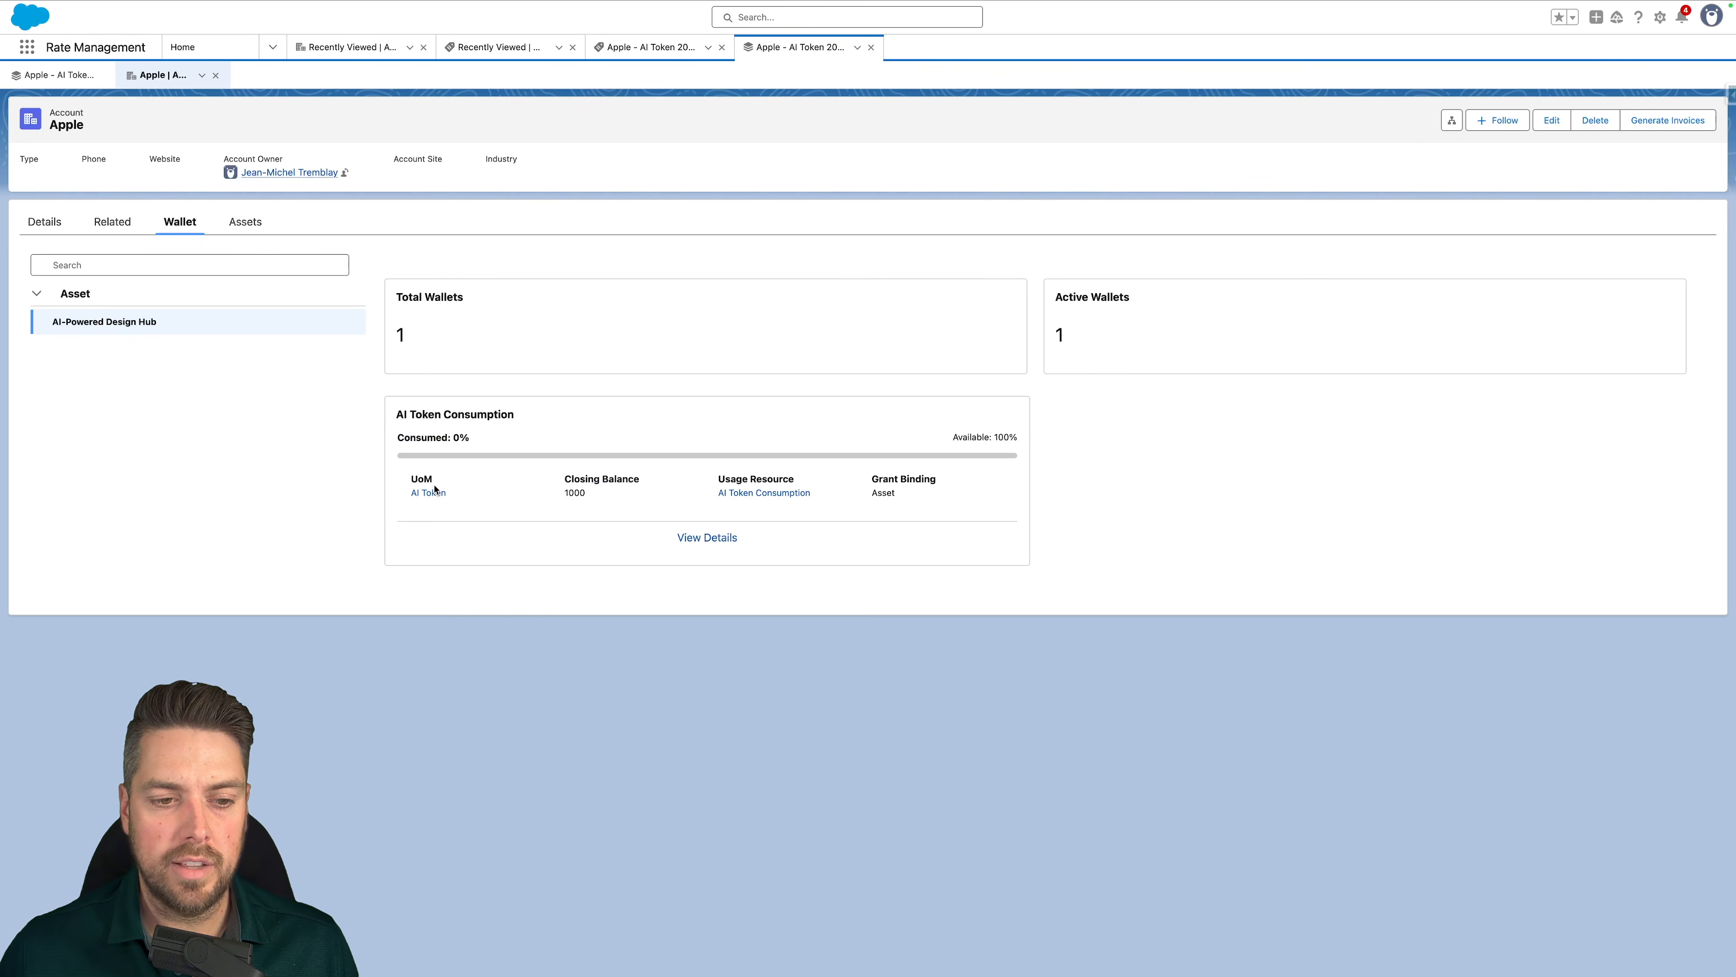
pyautogui.moveTo(411, 475); pyautogui.dragTo(481, 505)
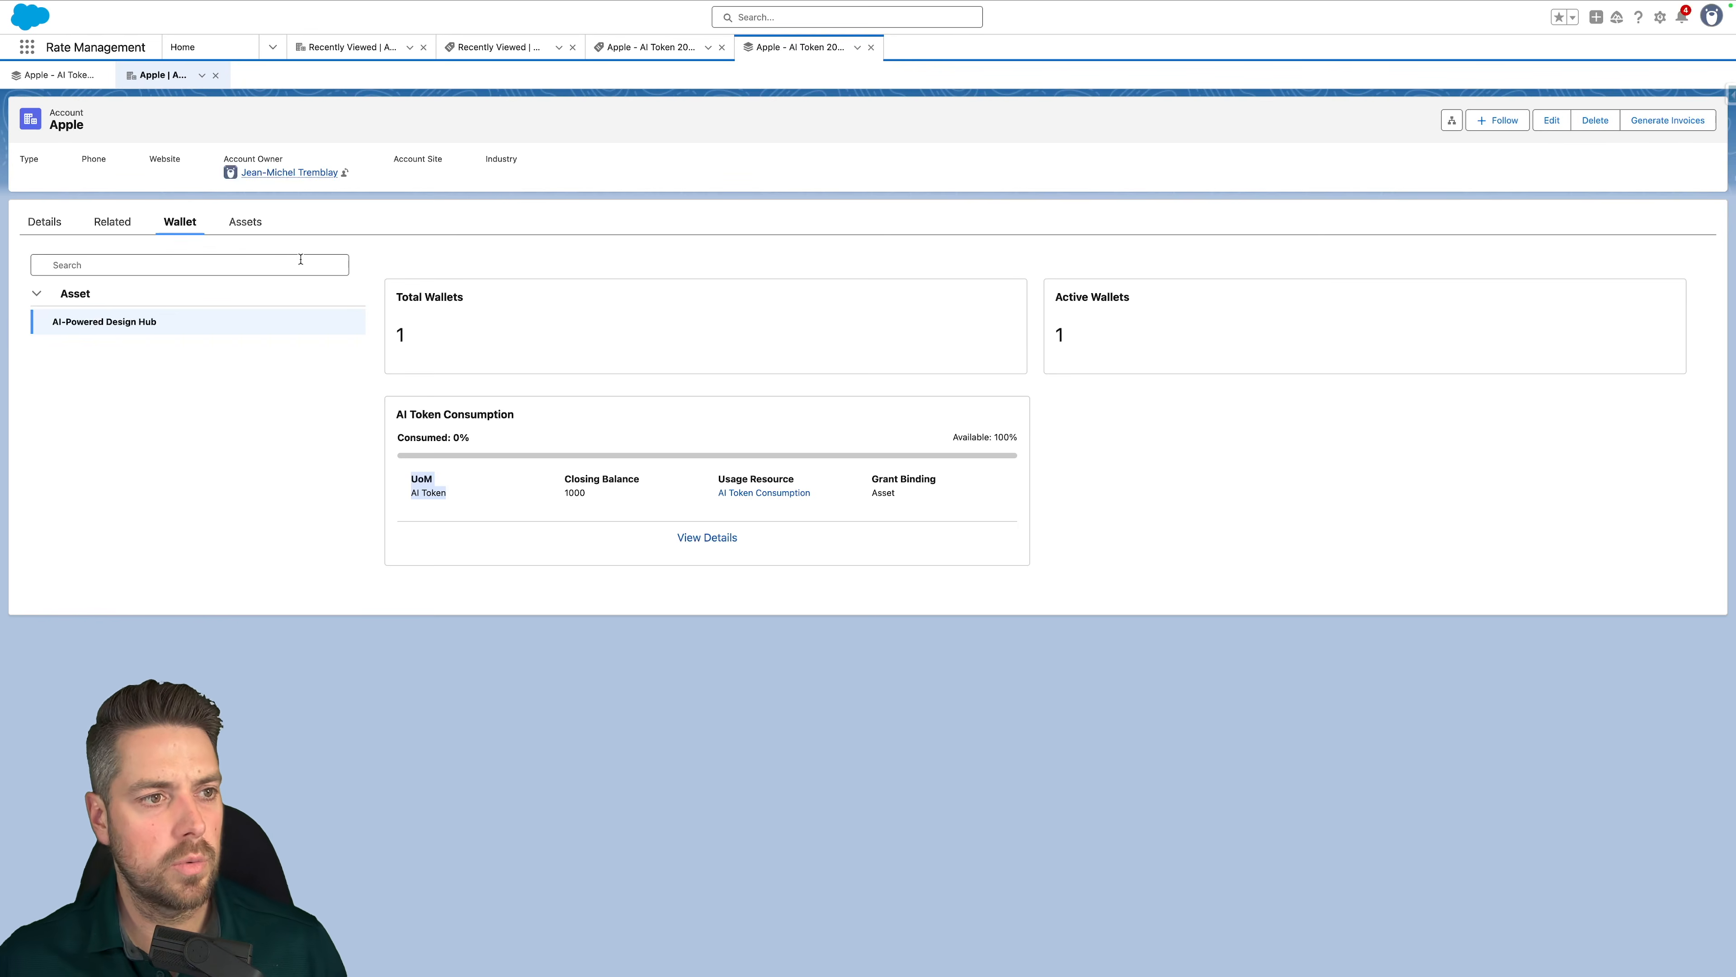
# Find the Usage Entitlement Accounts list and open the record for Apple's AI-Powered Design Hub
pyautogui.click(26, 48)
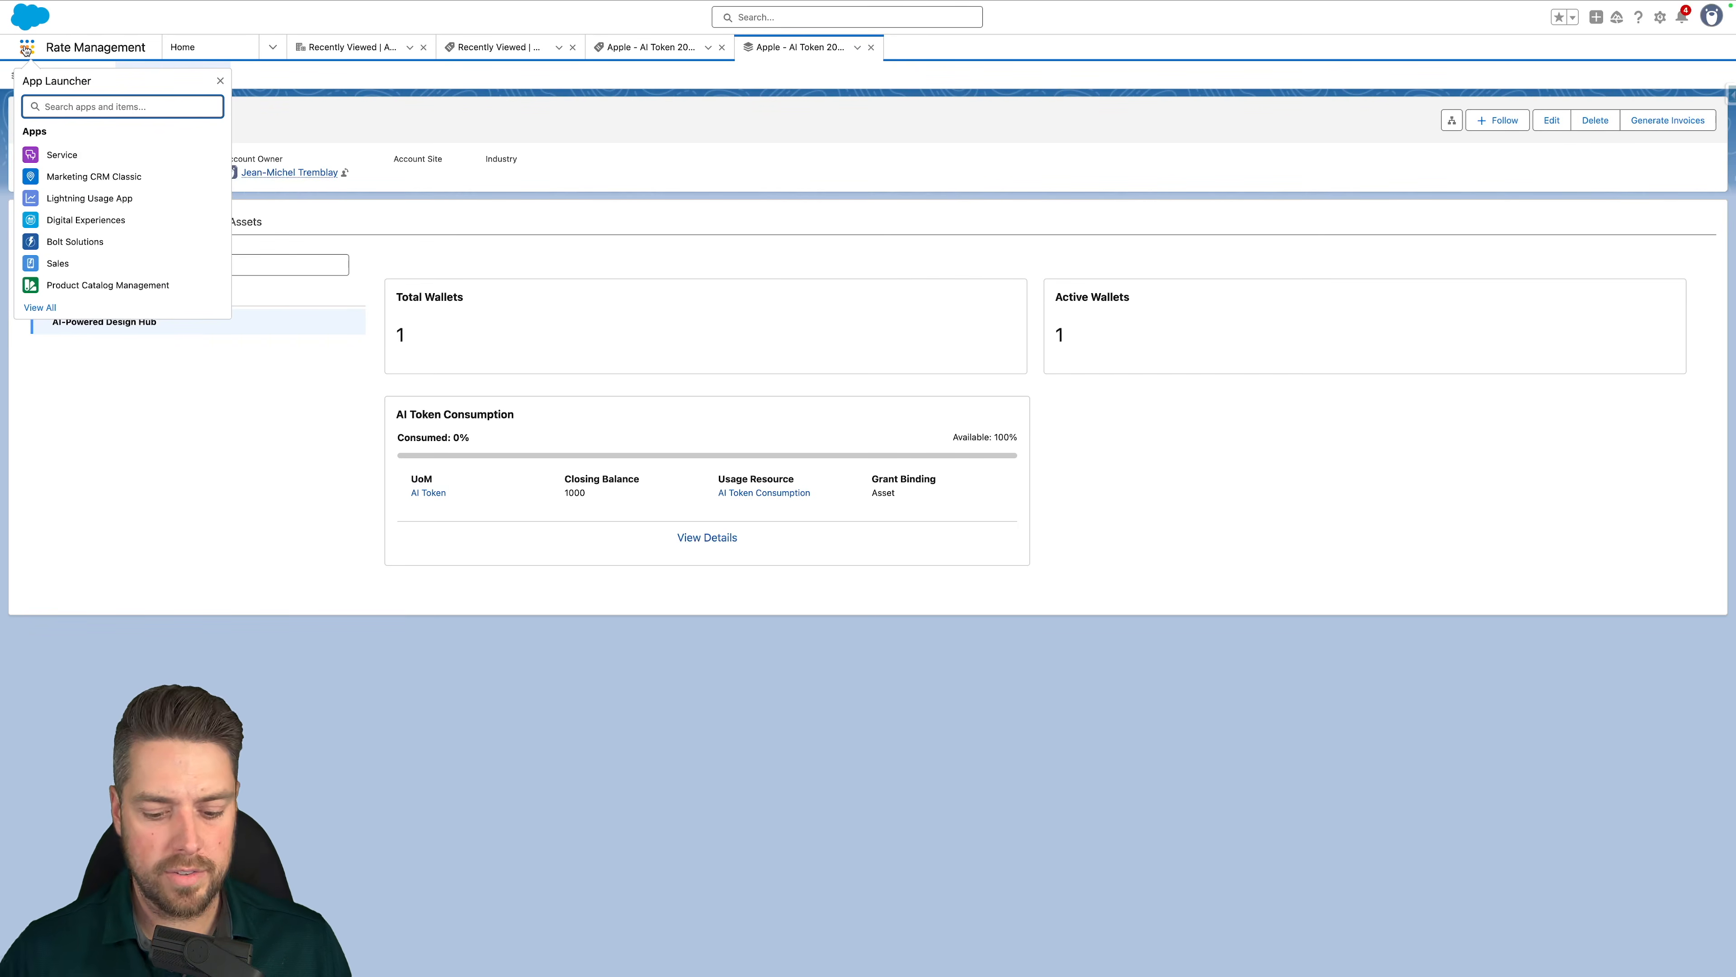
pyautogui.write('usage')
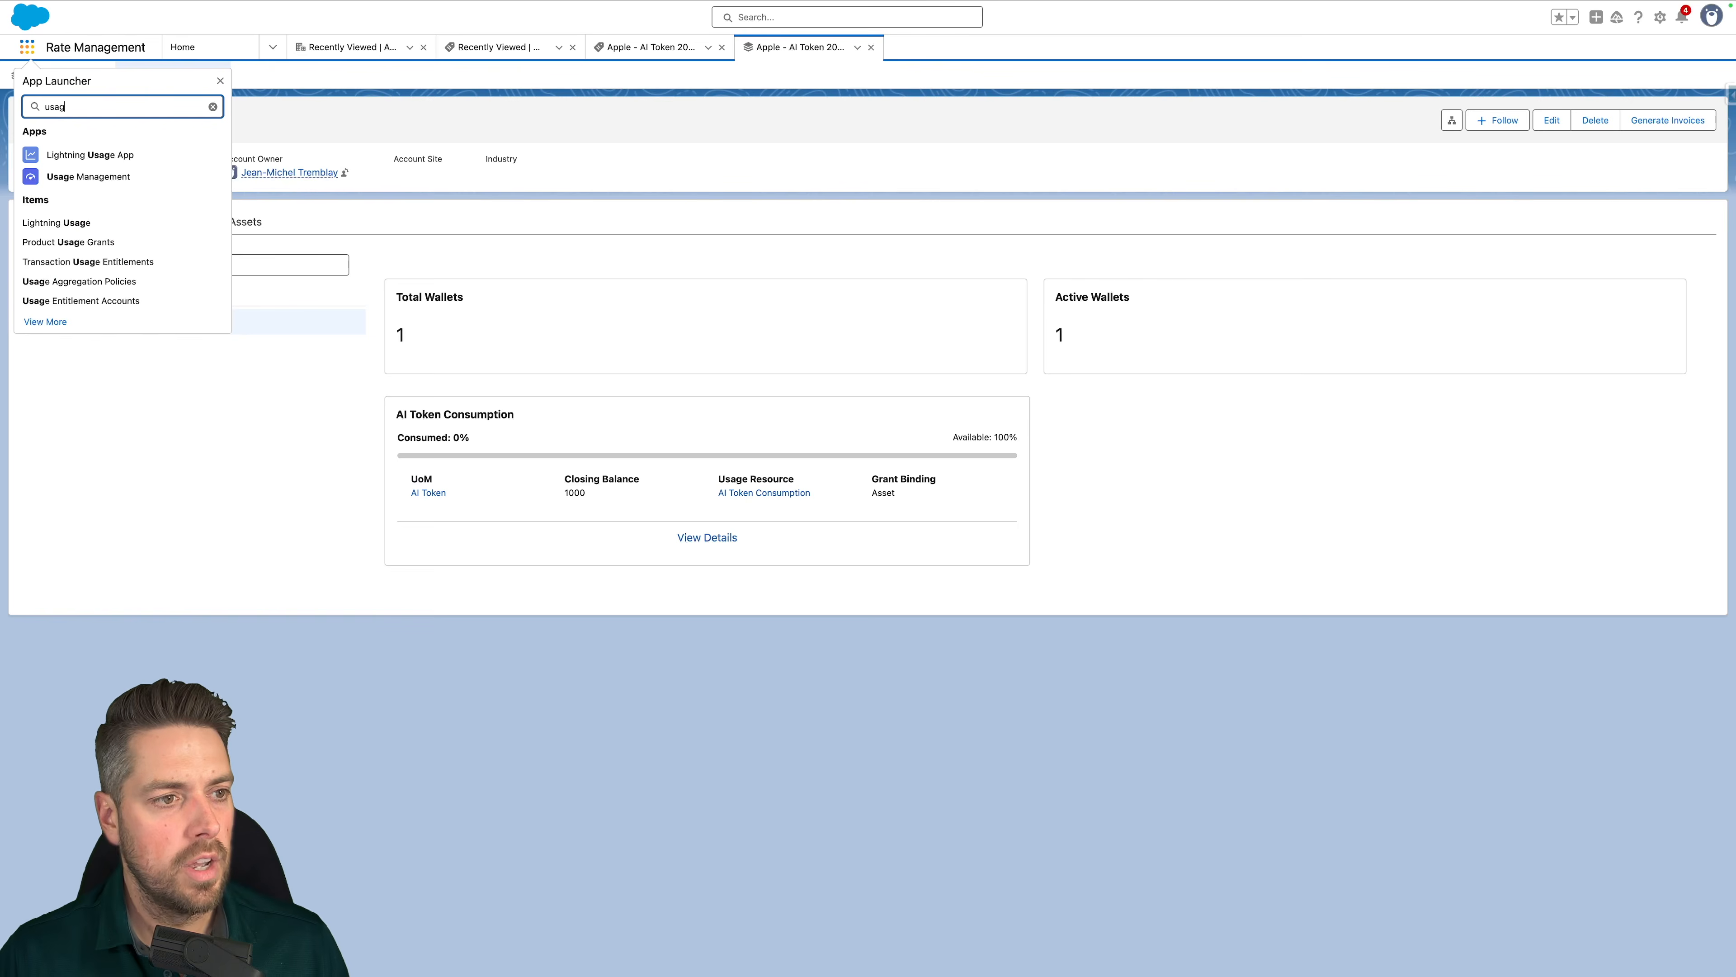
pyautogui.click(87, 301)
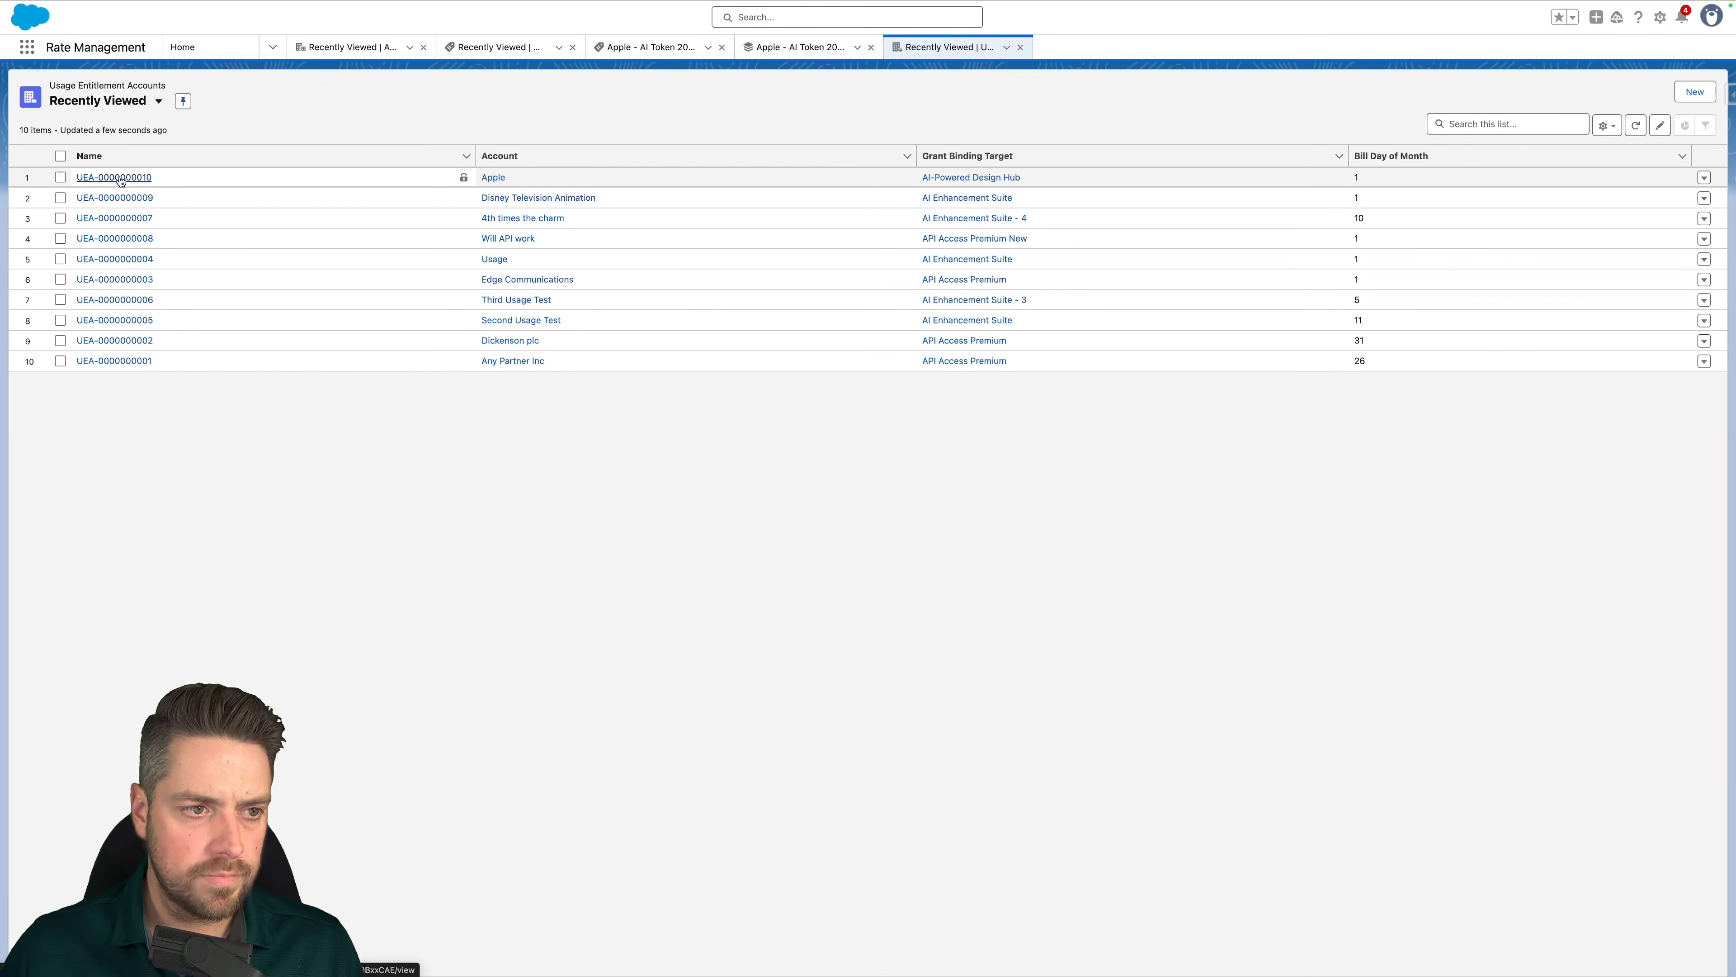
pyautogui.click(136, 177)
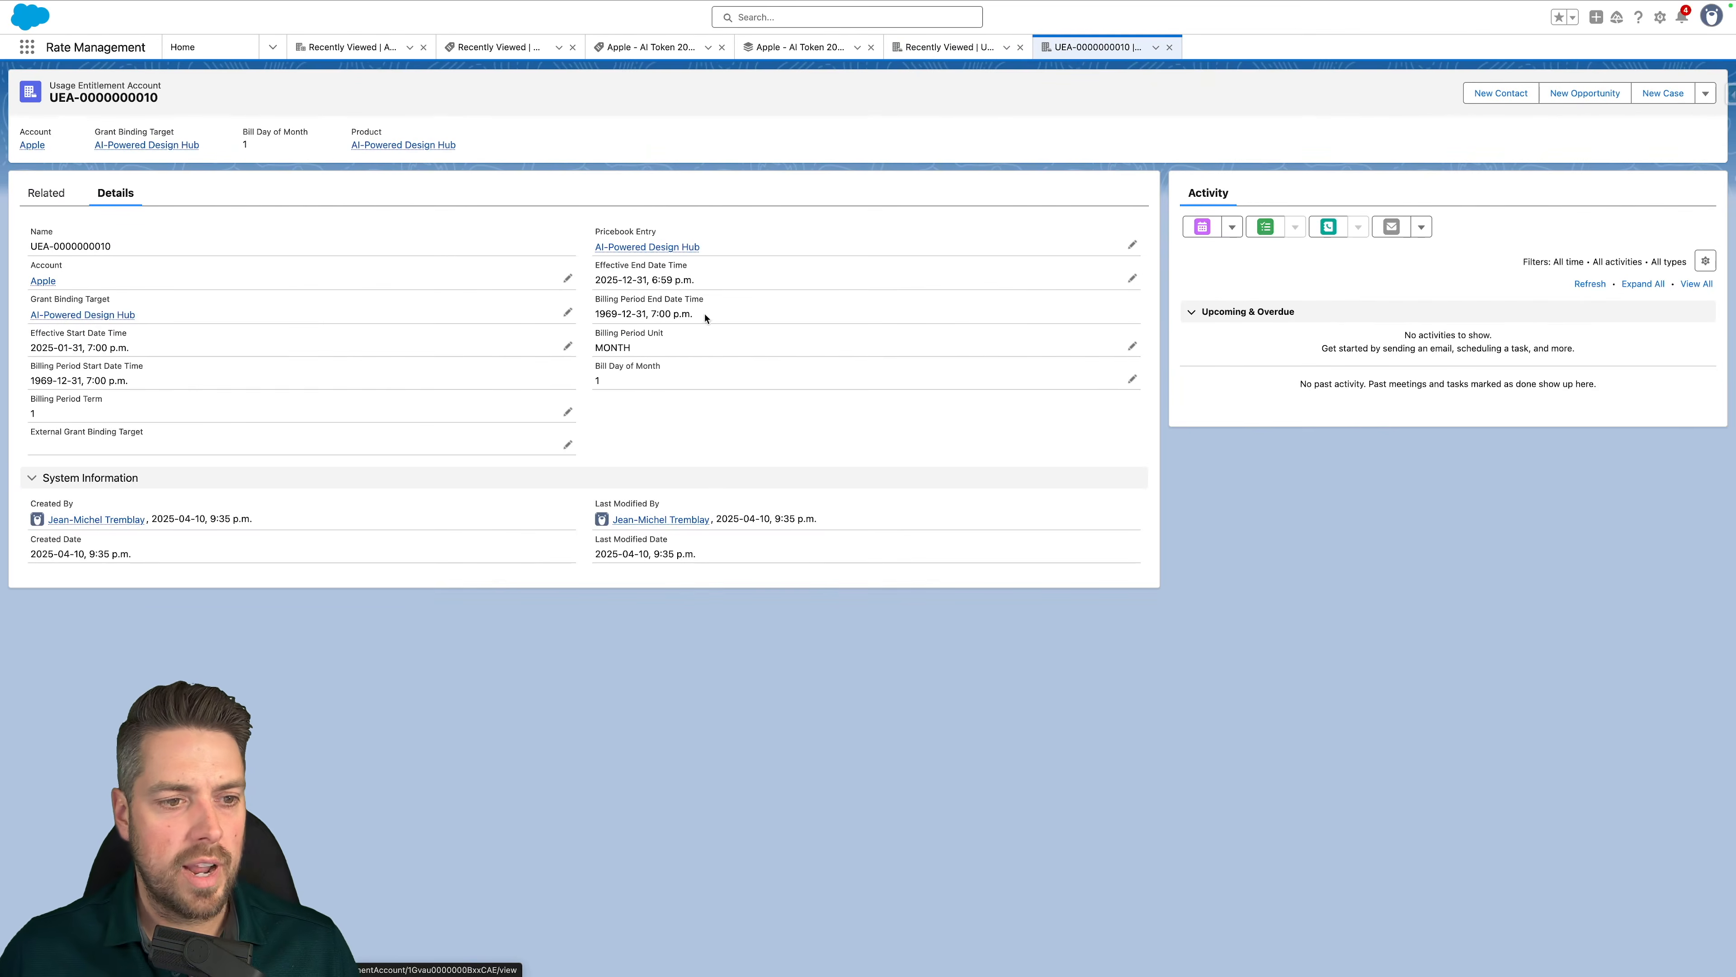
# Examine the usage entitlement account's effective start and end dates and its grant binding target
pyautogui.moveTo(154, 349); pyautogui.dragTo(38, 332)
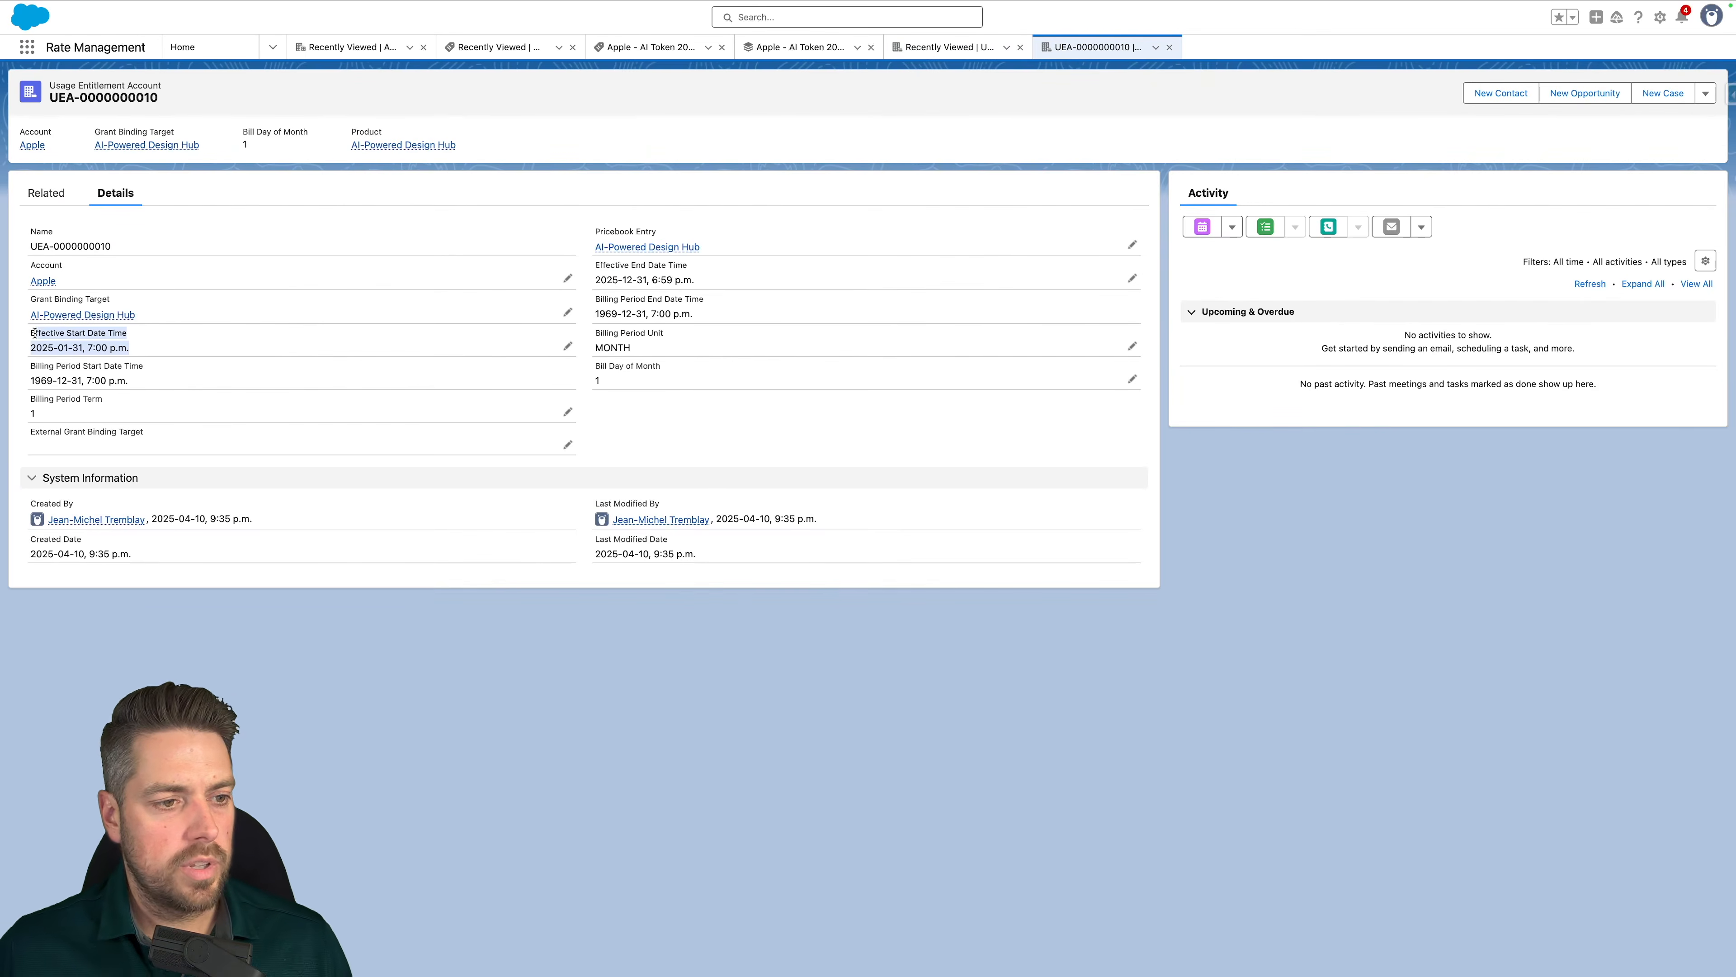
pyautogui.moveTo(696, 299); pyautogui.dragTo(589, 271)
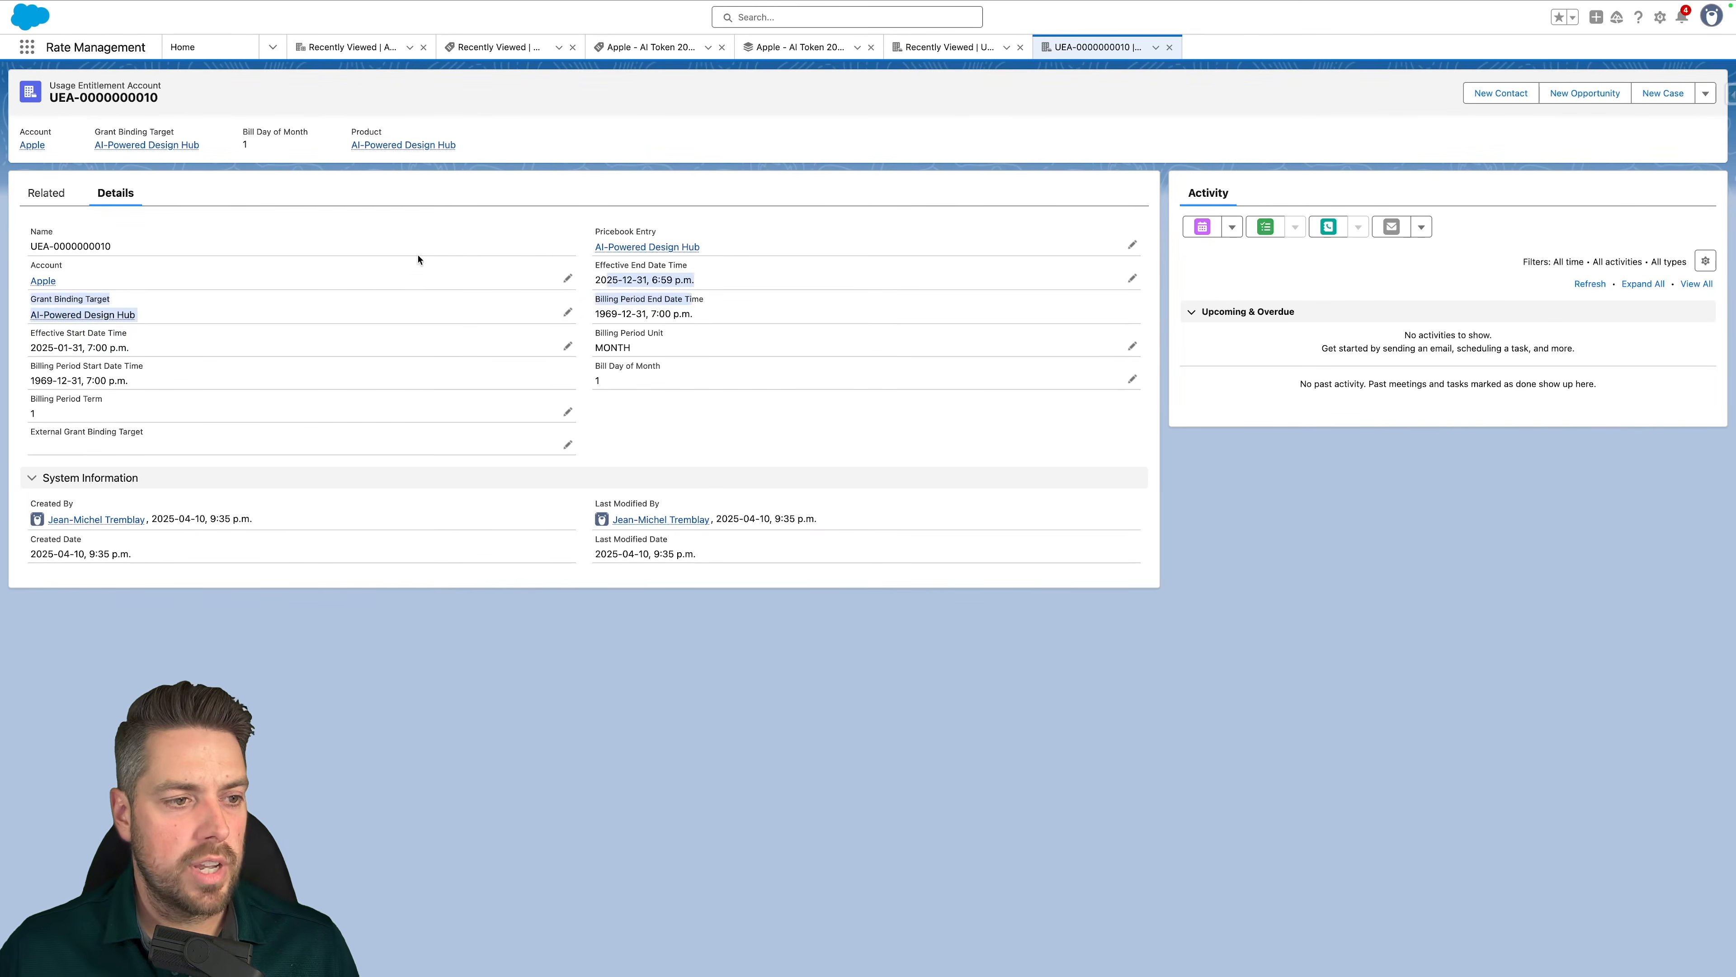
pyautogui.click(380, 265)
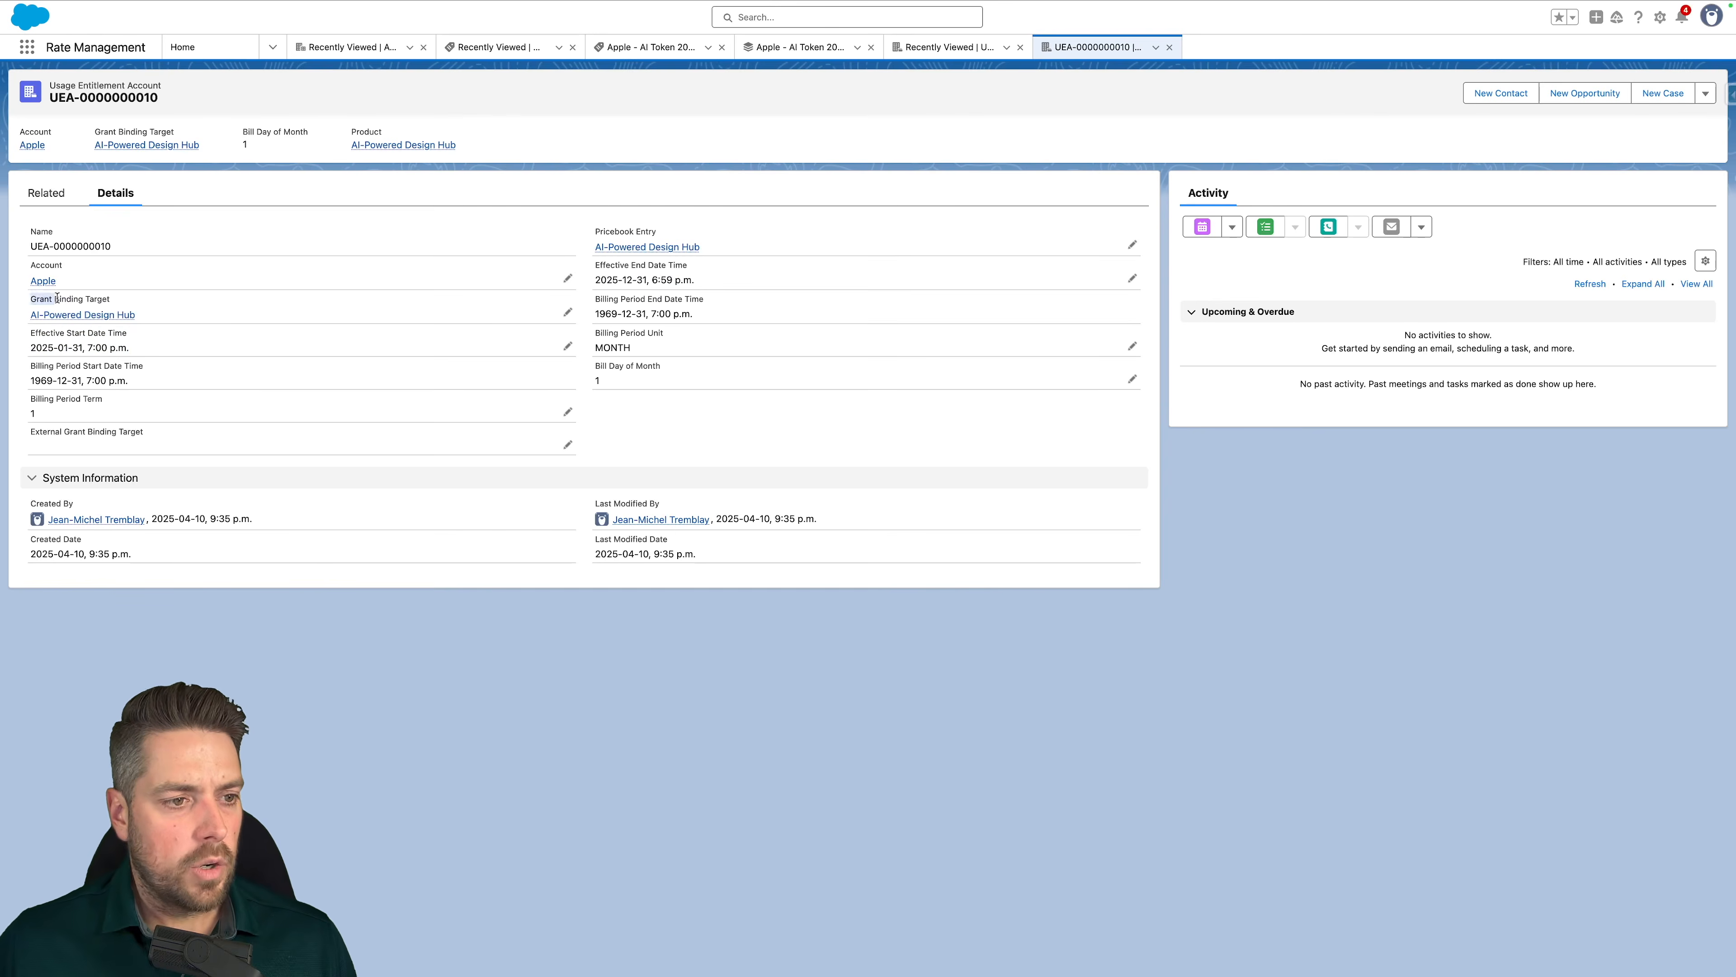
# Check the grant binding target of Apple's usage entitlement account
pyautogui.moveTo(205, 313); pyautogui.dragTo(35, 296)
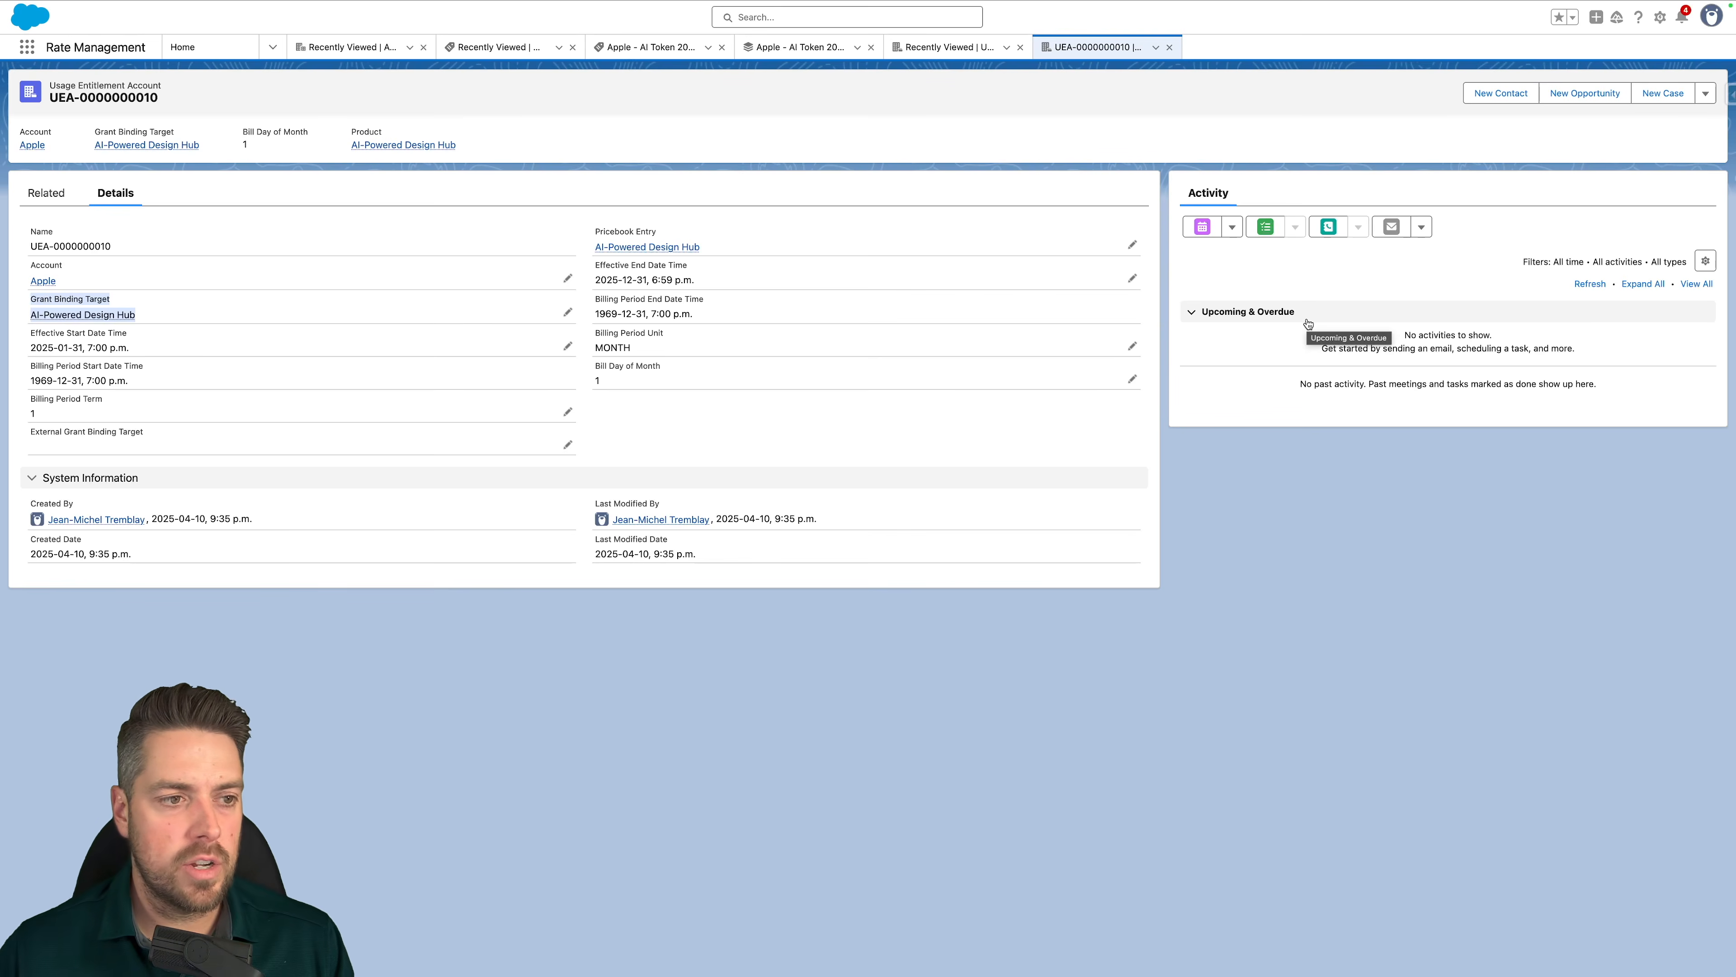
pyautogui.click(689, 129)
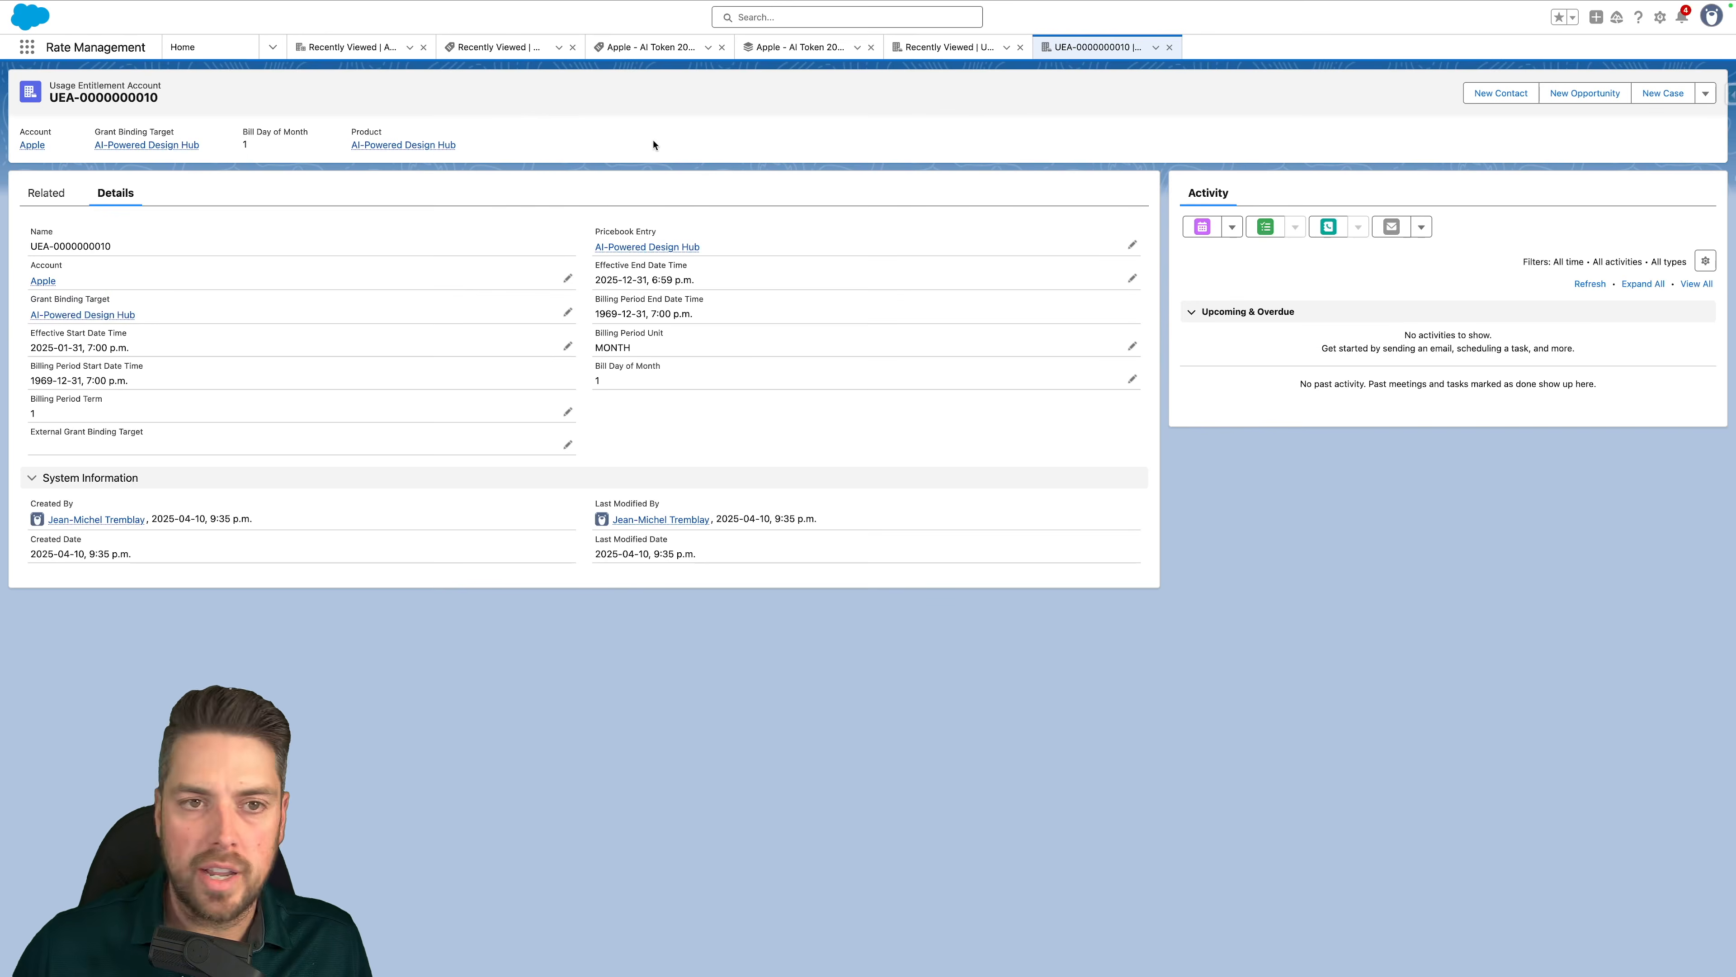
# Switch to the Usage Management app and open its home page
pyautogui.click(28, 47)
pyautogui.write('usage')
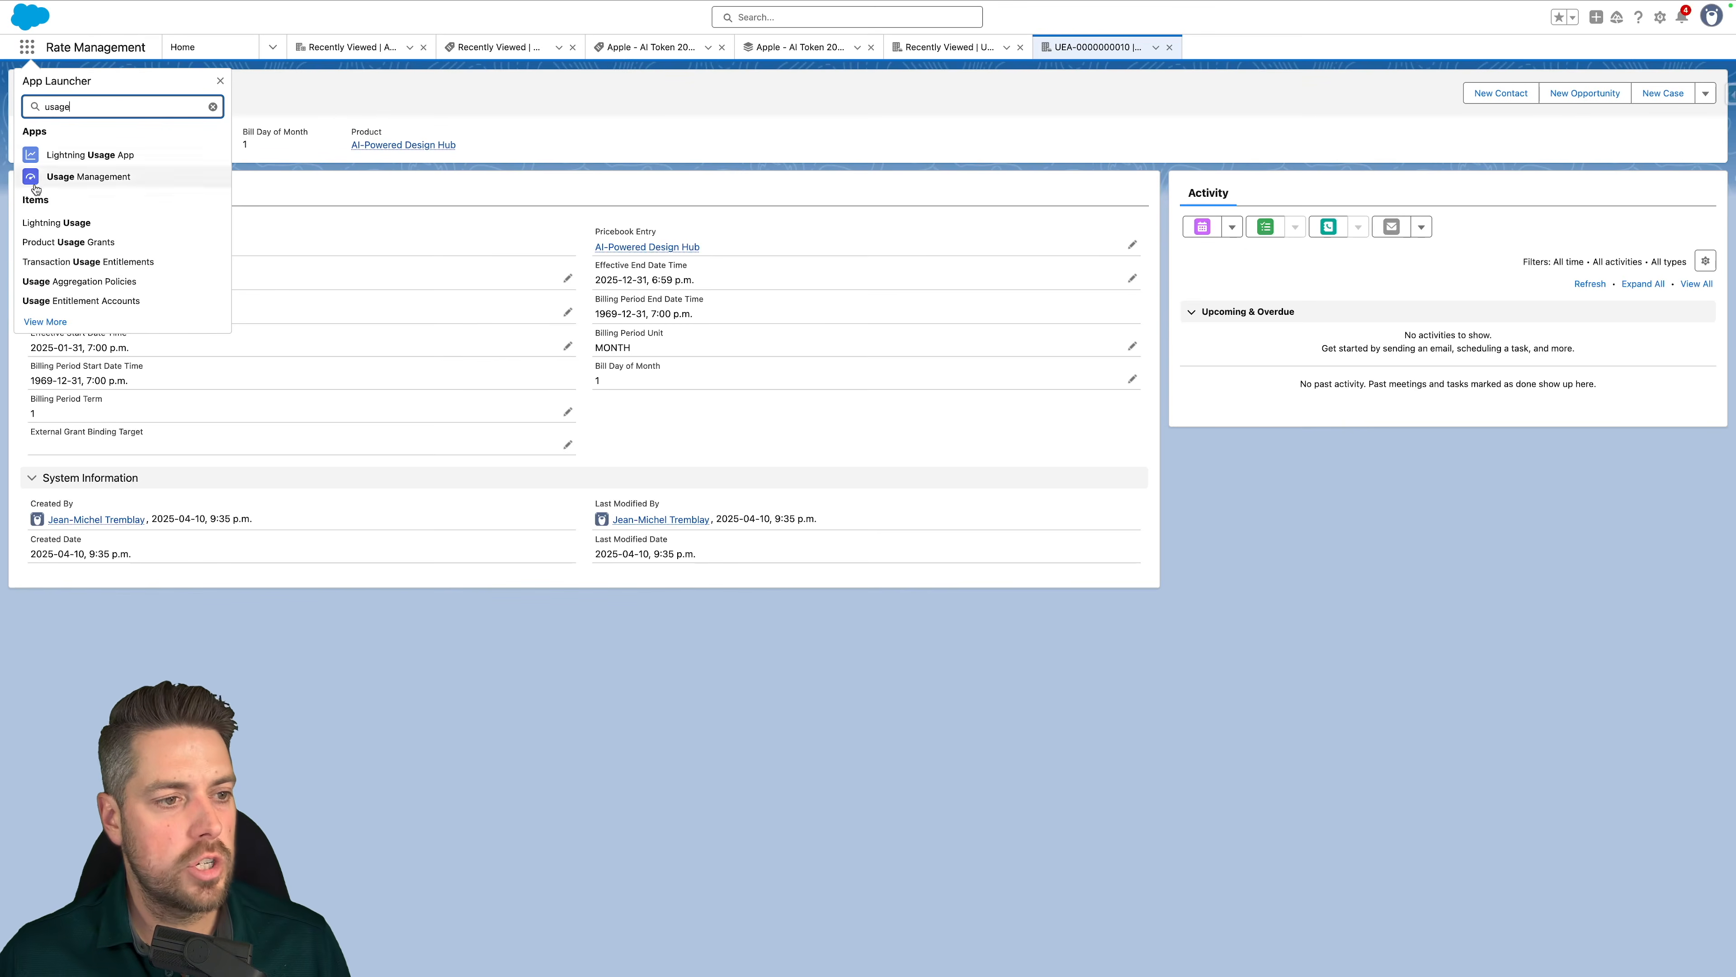
pyautogui.click(156, 179)
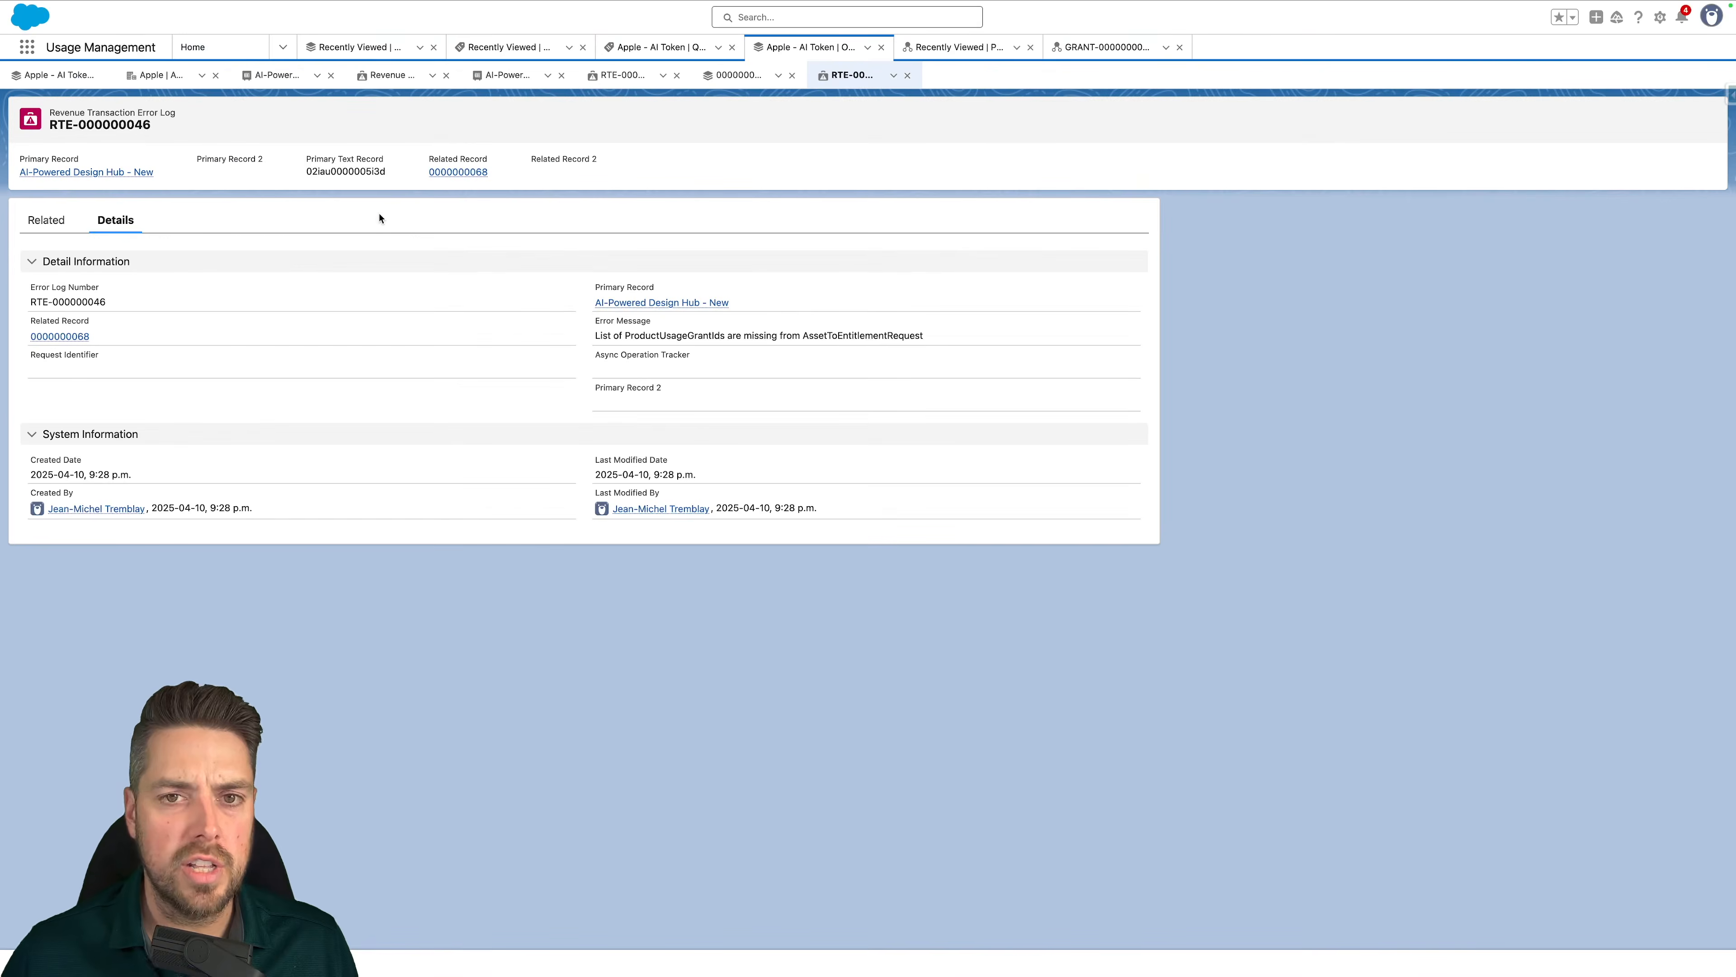
pyautogui.click(226, 47)
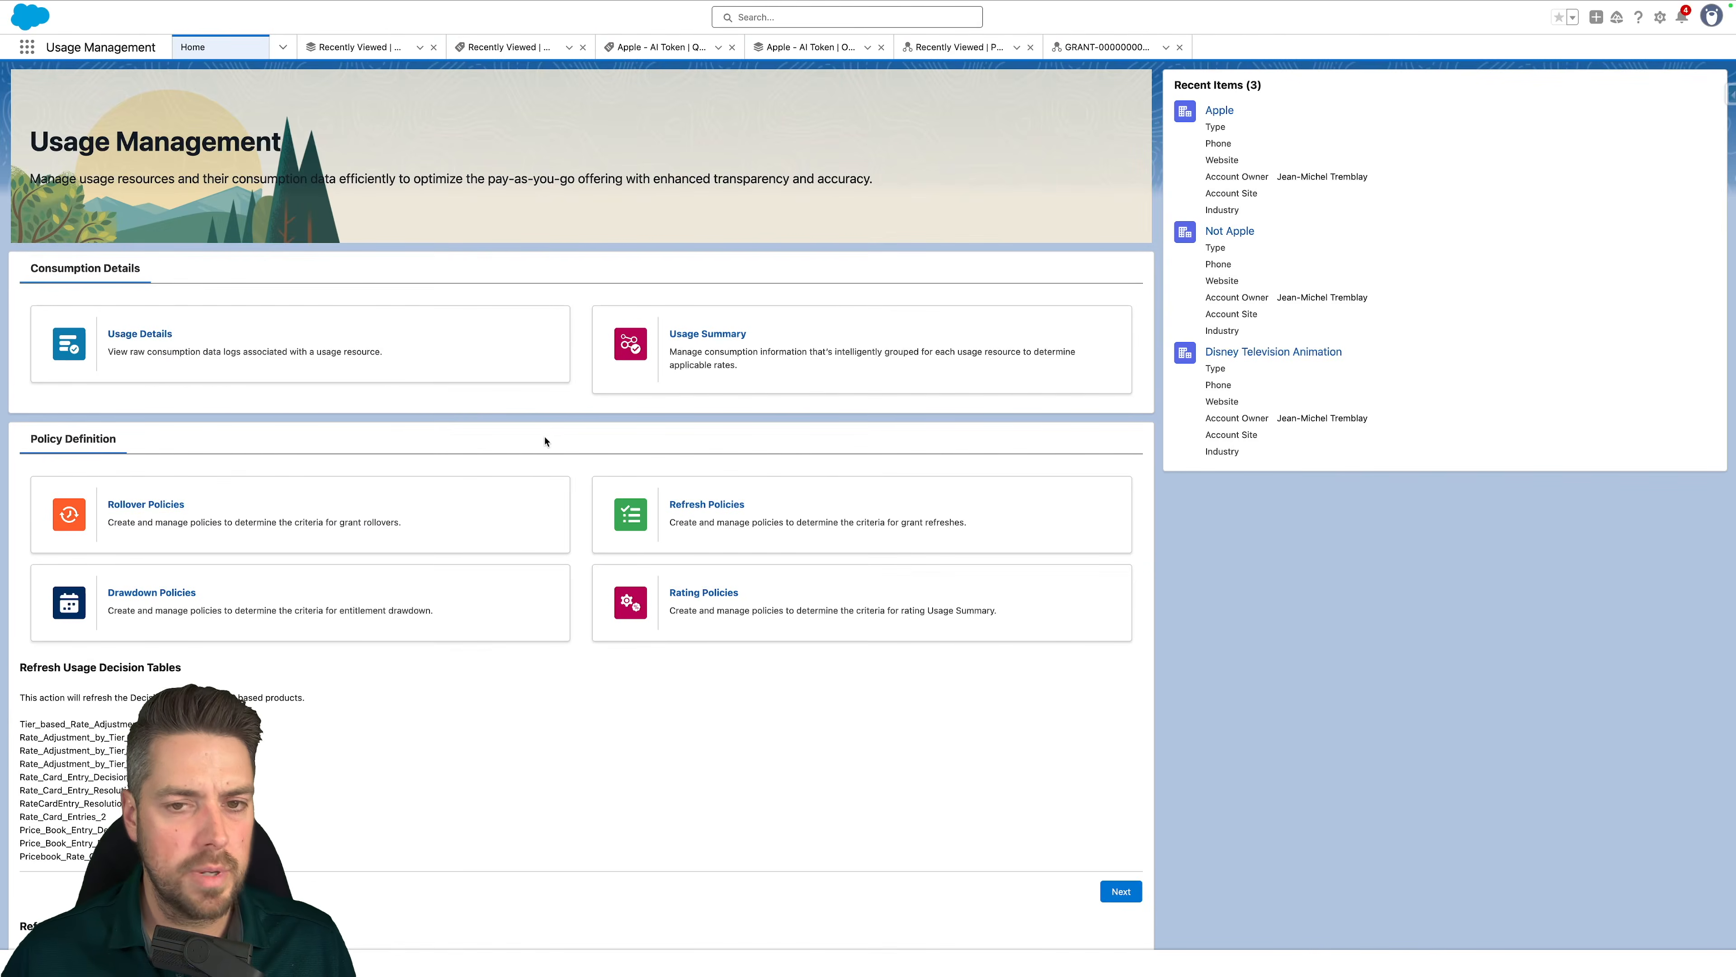
# Run the refresh of the asset decision tables for usage-based products from the Usage Management home page
pyautogui.scroll(-2, 550, 434)
pyautogui.scroll(-2, 551, 434)
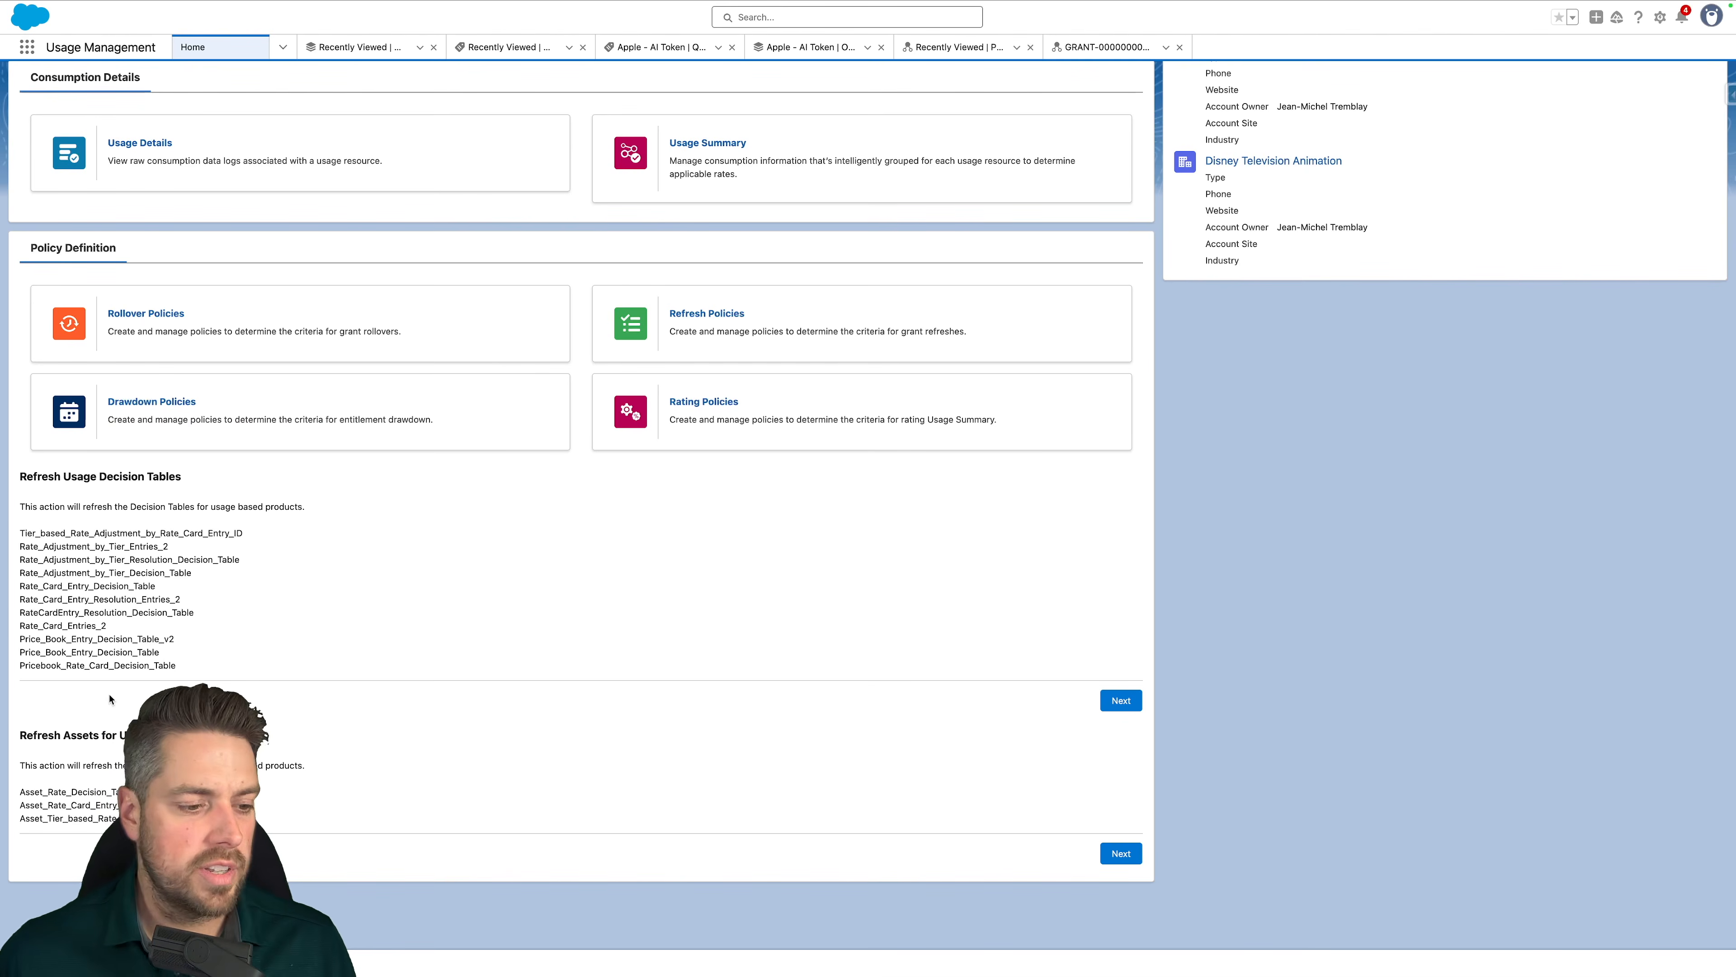
pyautogui.moveTo(20, 786); pyautogui.dragTo(171, 820)
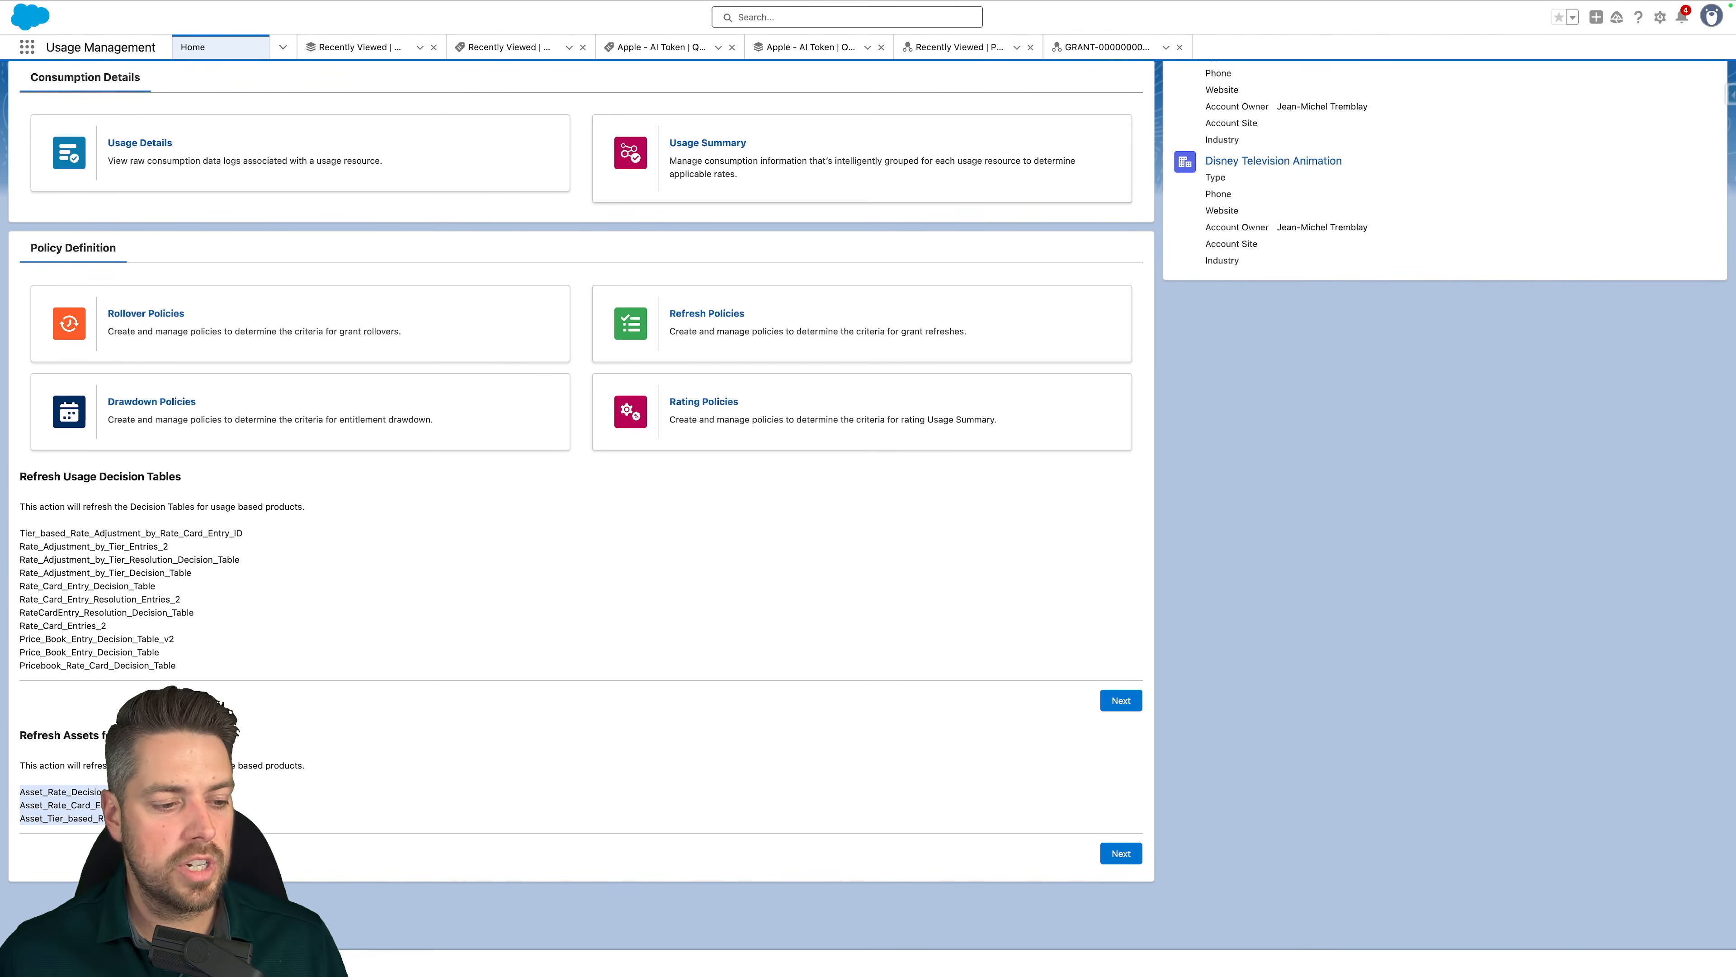
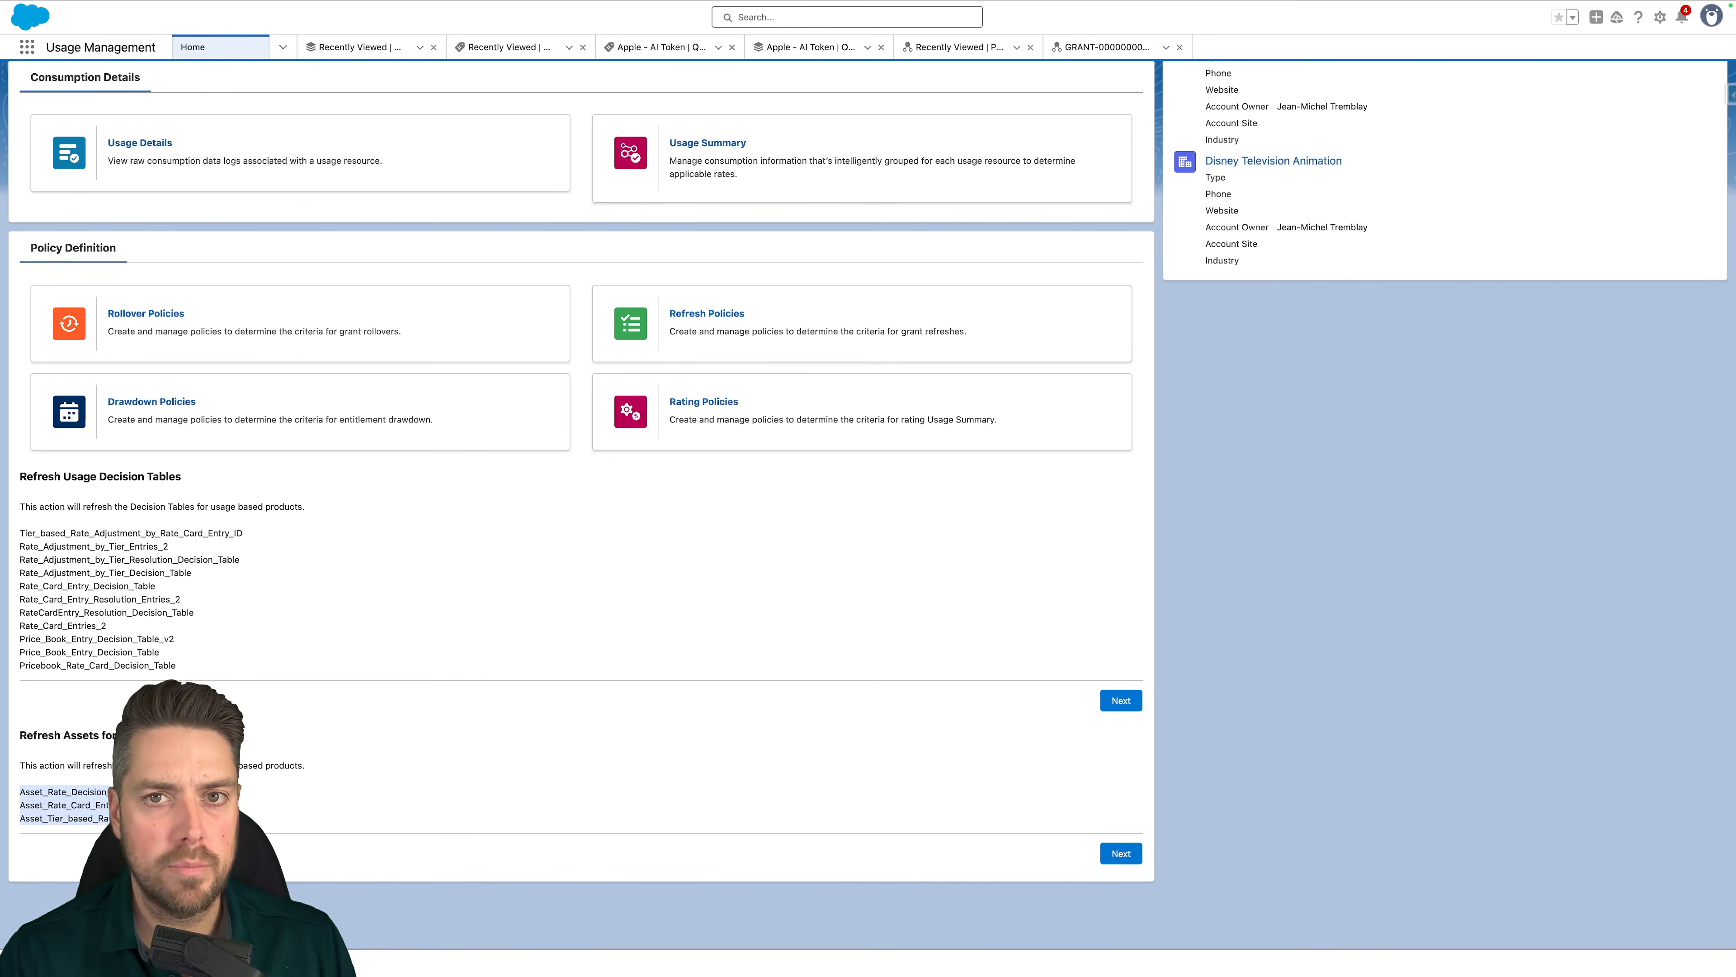
pyautogui.click(238, 763)
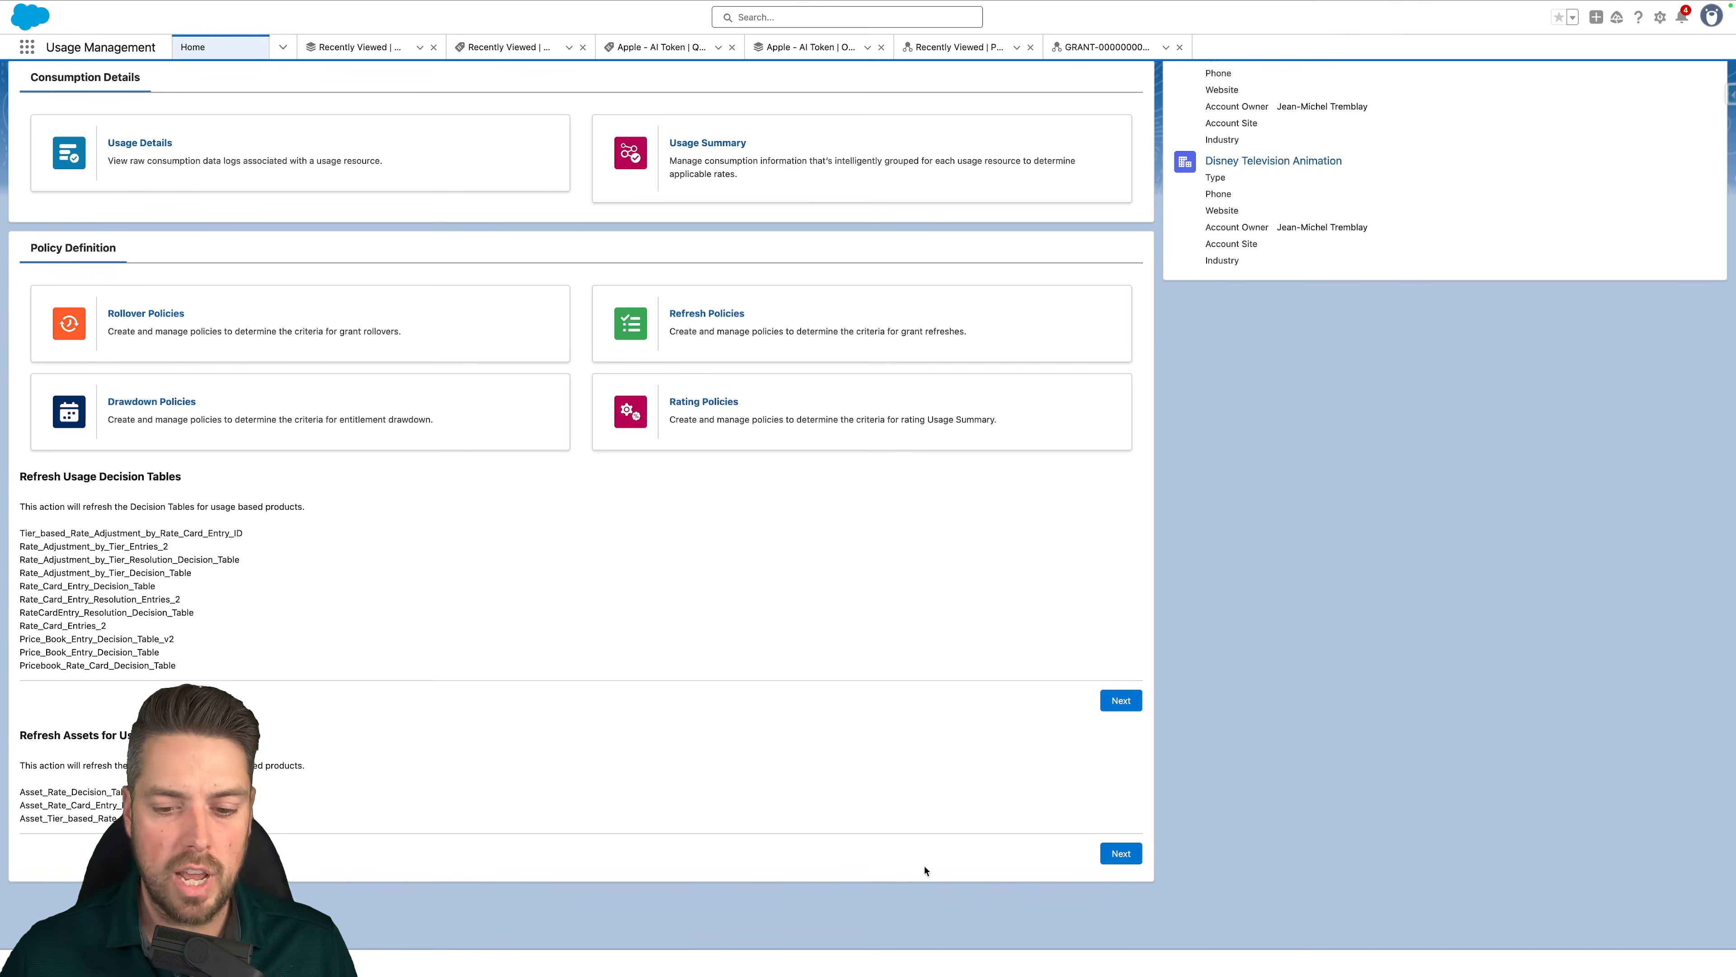
pyautogui.click(1125, 858)
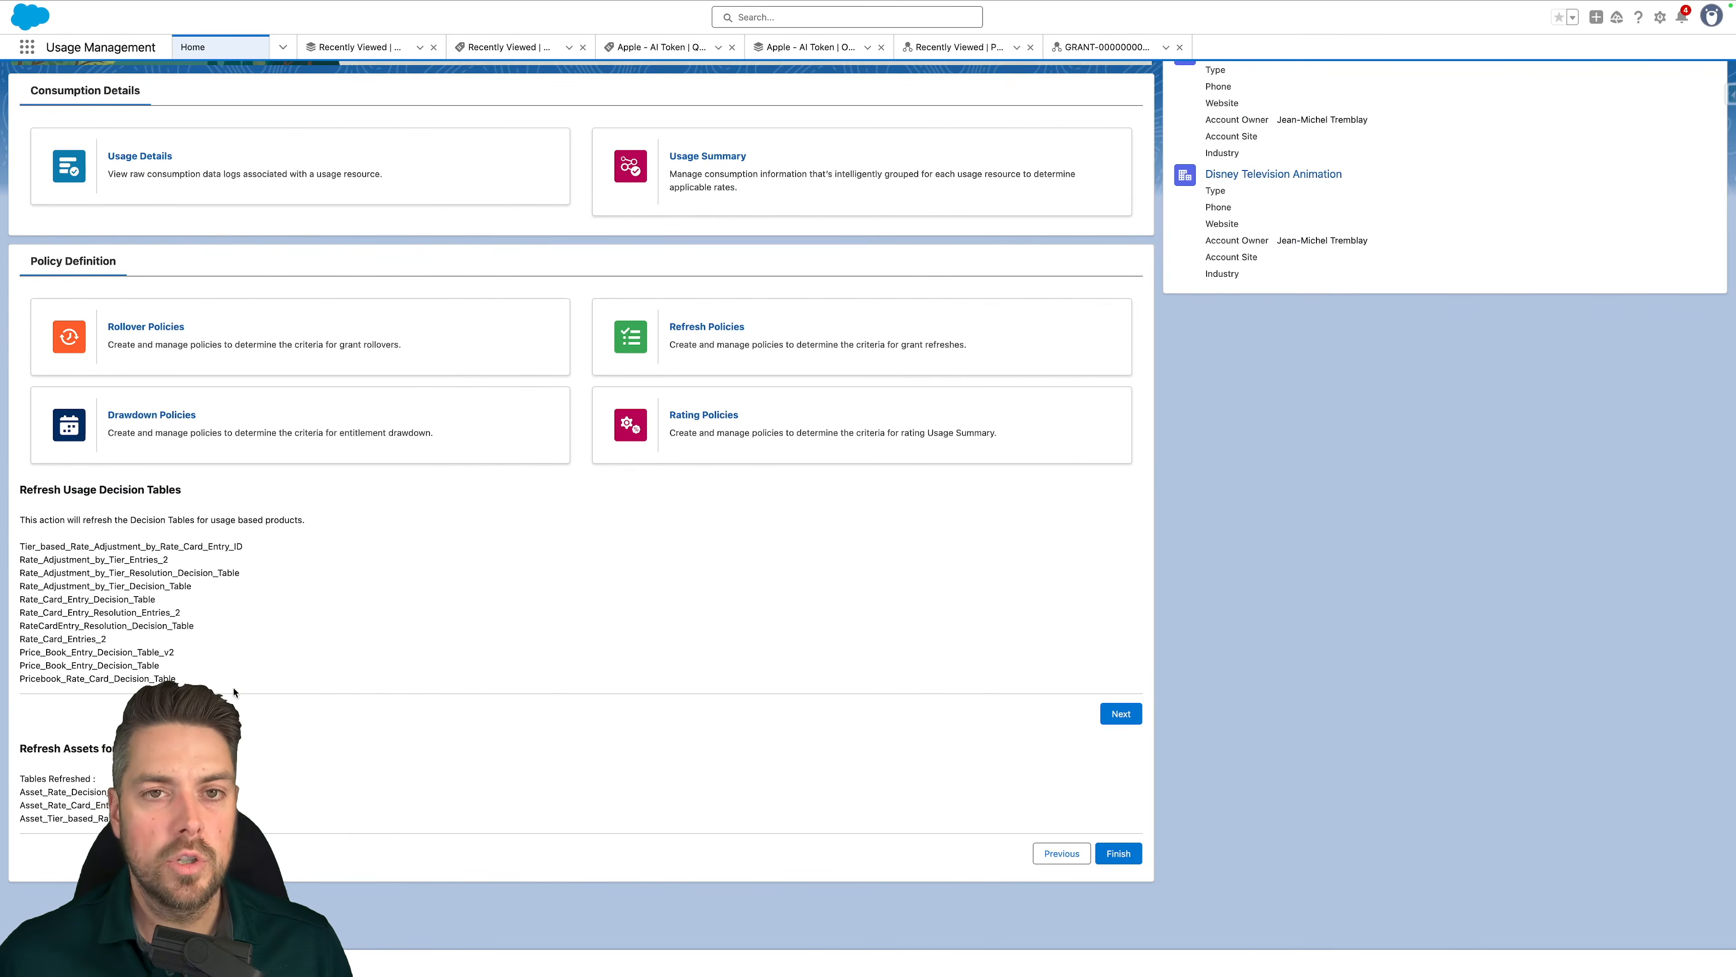
# Check the status of the asset decision table refresh jobs in Monitor Workflow Services, updating the job list
pyautogui.moveTo(256, 4)
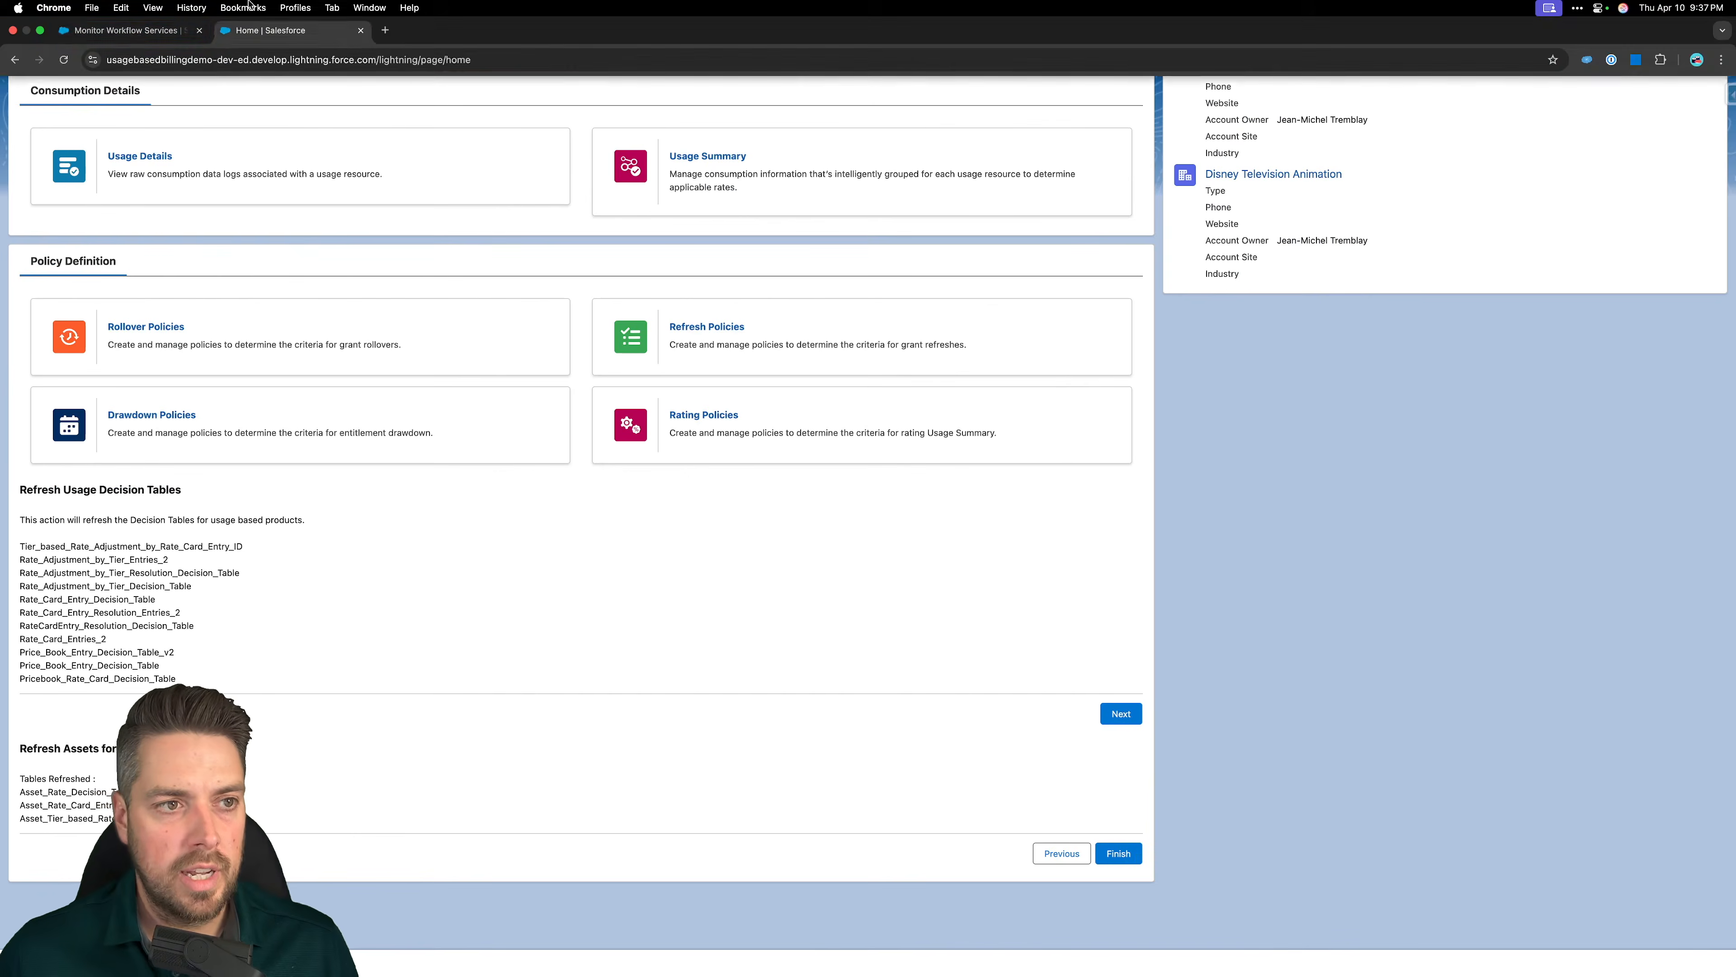
pyautogui.click(134, 31)
pyautogui.click(1681, 231)
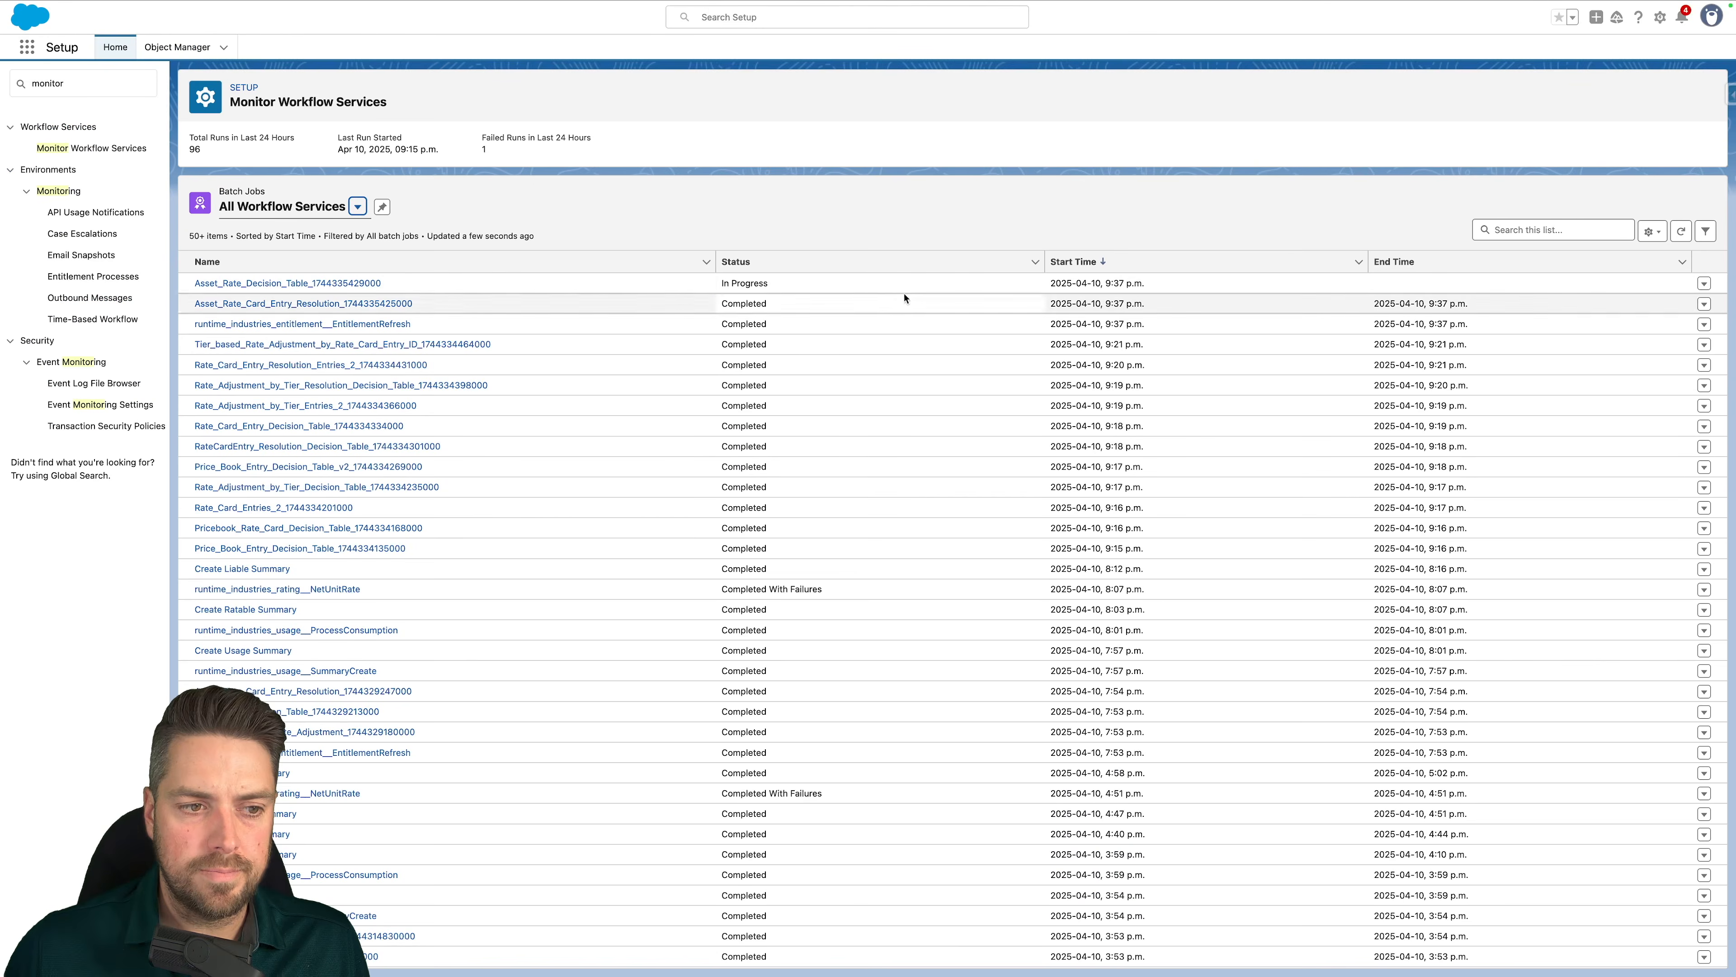
pyautogui.click(657, 303)
pyautogui.click(771, 288)
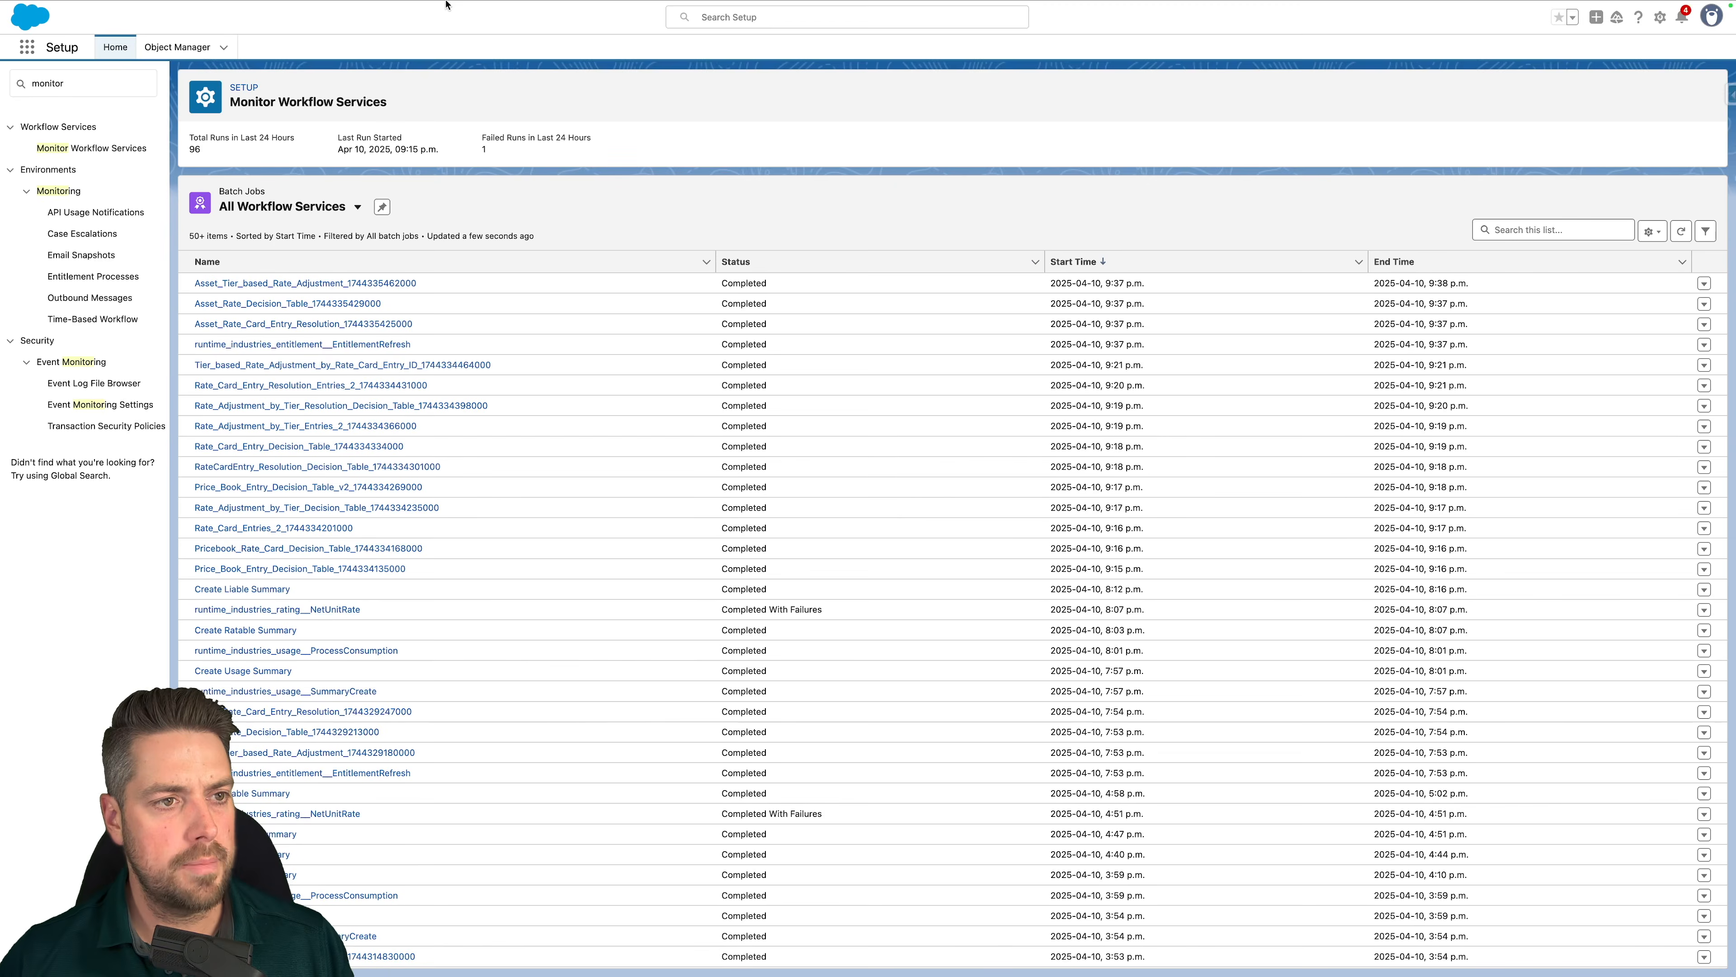
# Return to the Usage Management home page, open Usage Details and start a new transaction journal
pyautogui.moveTo(445, 5)
pyautogui.click(287, 30)
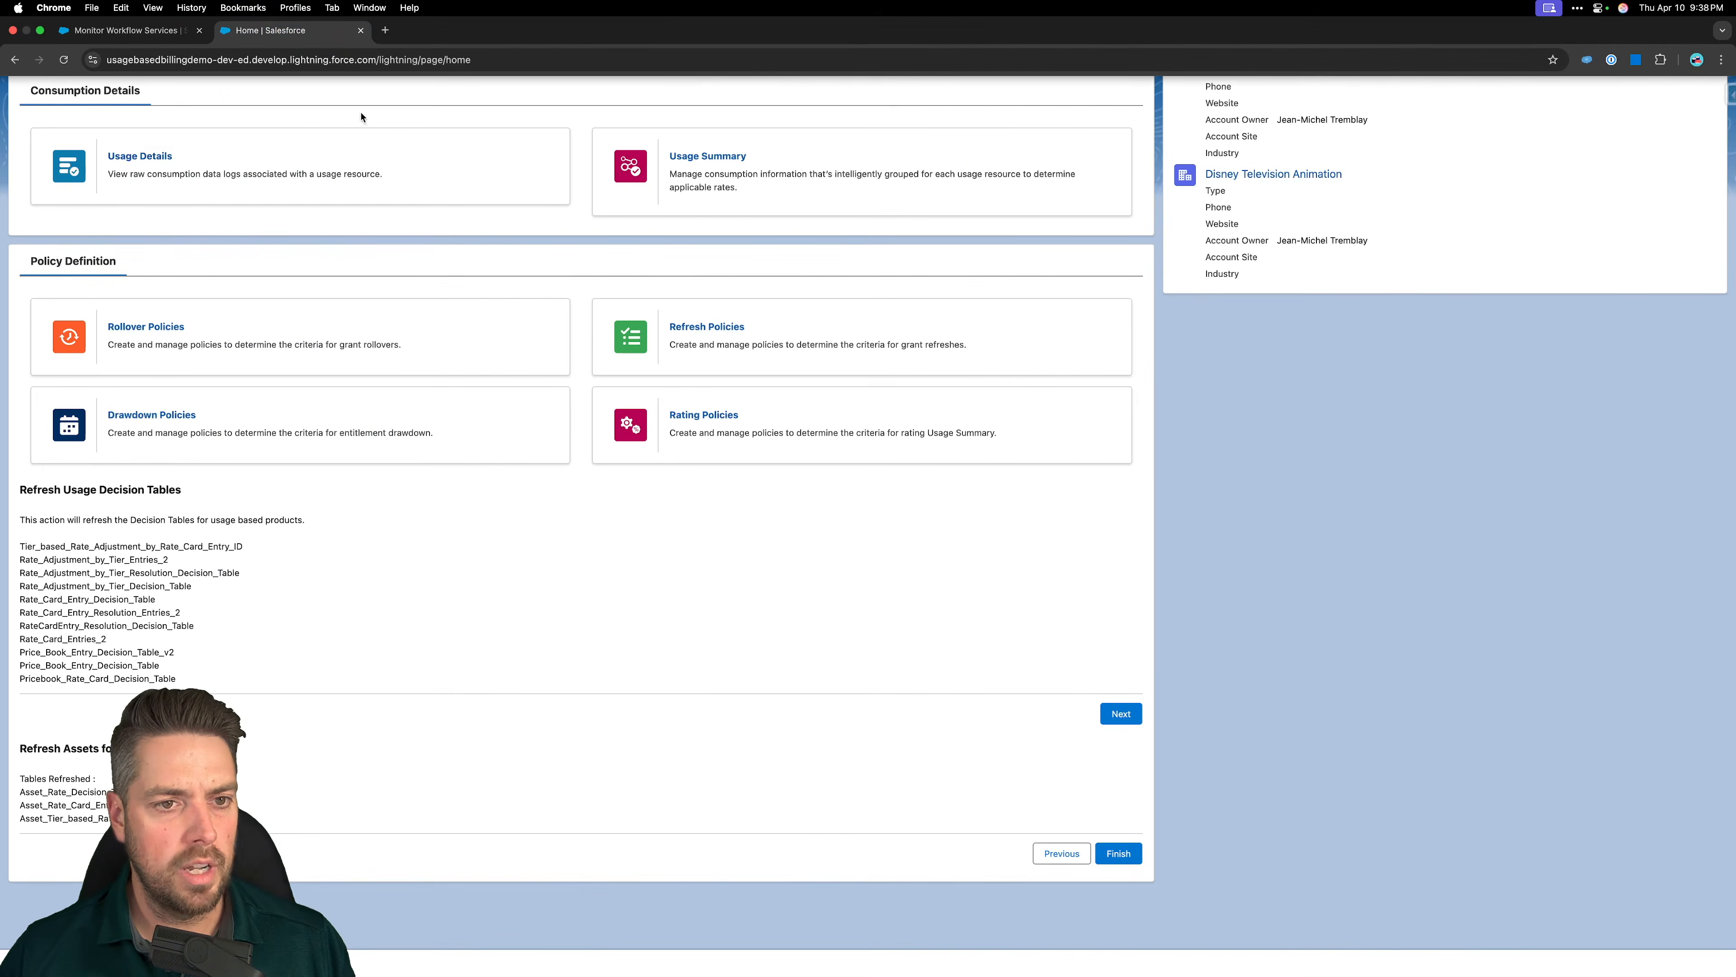
pyautogui.scroll(3, 477, 206)
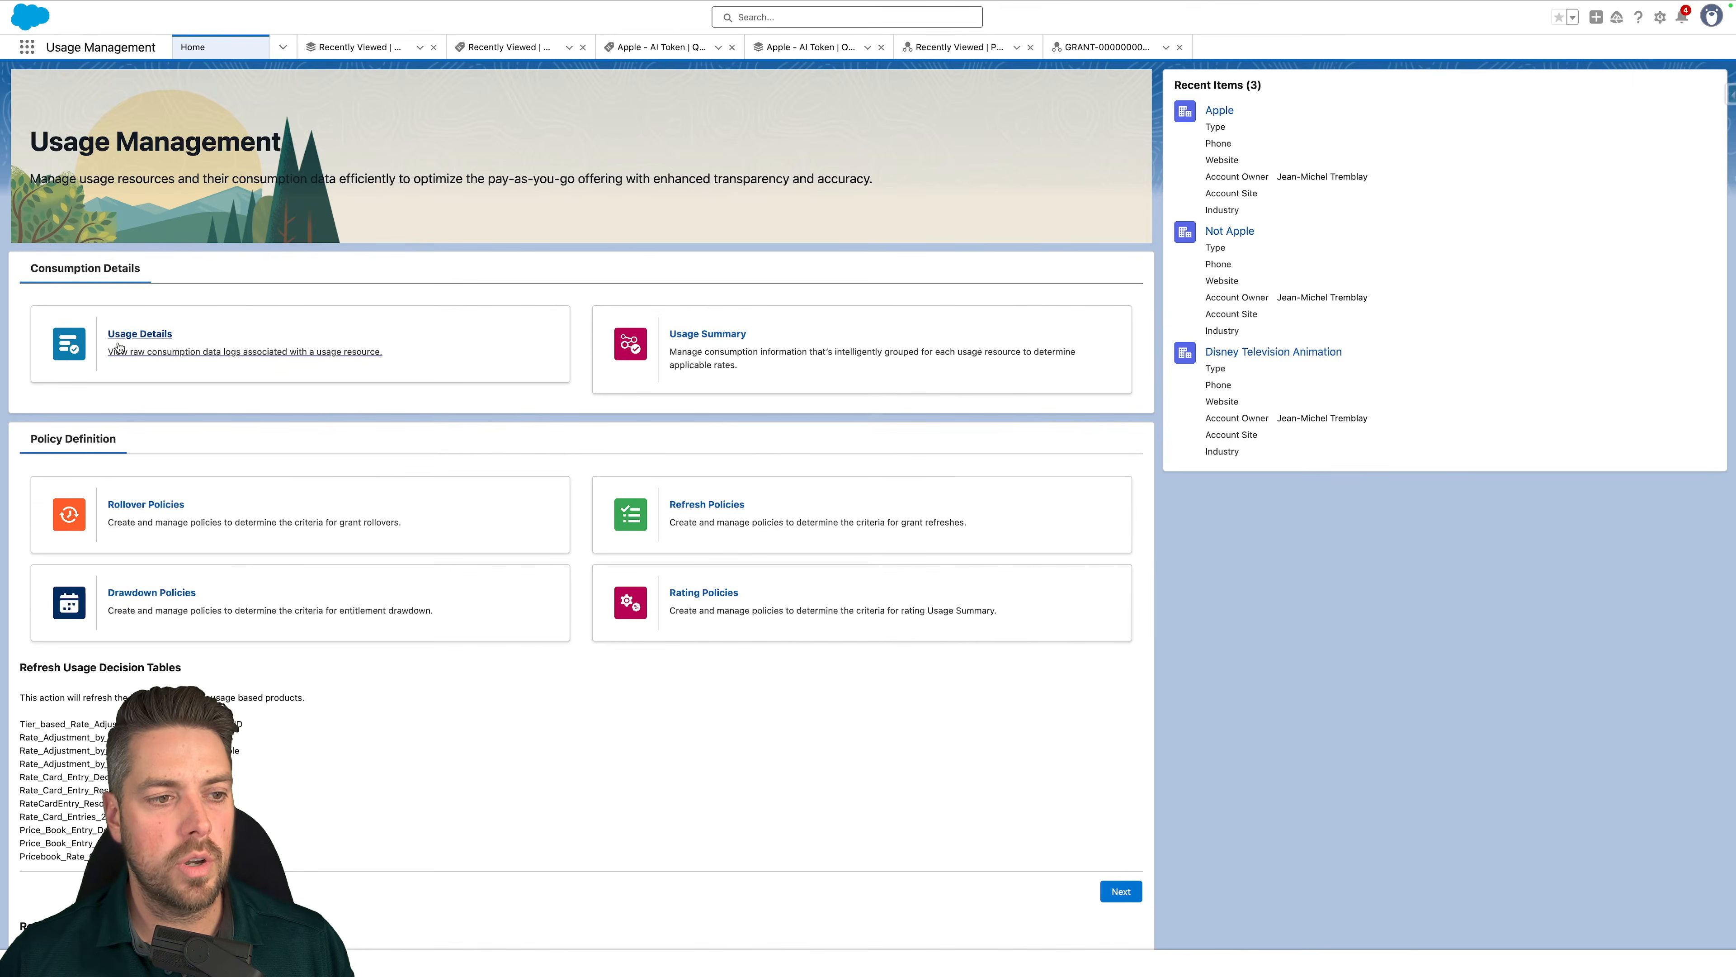
pyautogui.click(148, 352)
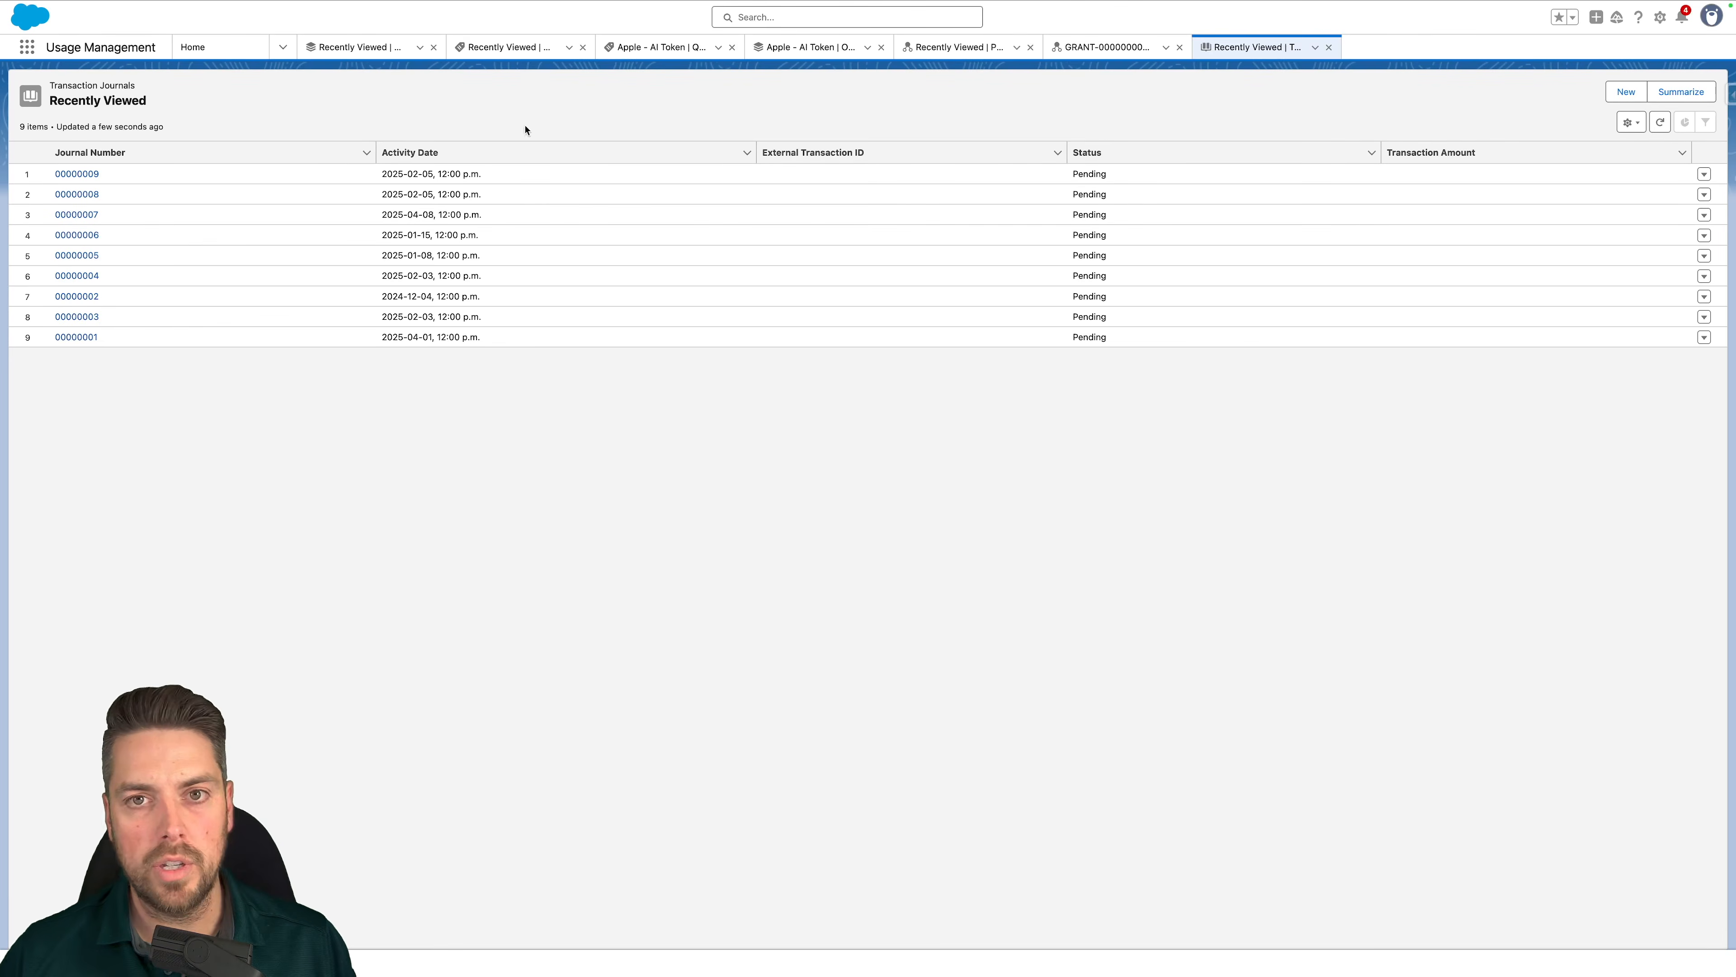
pyautogui.click(1627, 95)
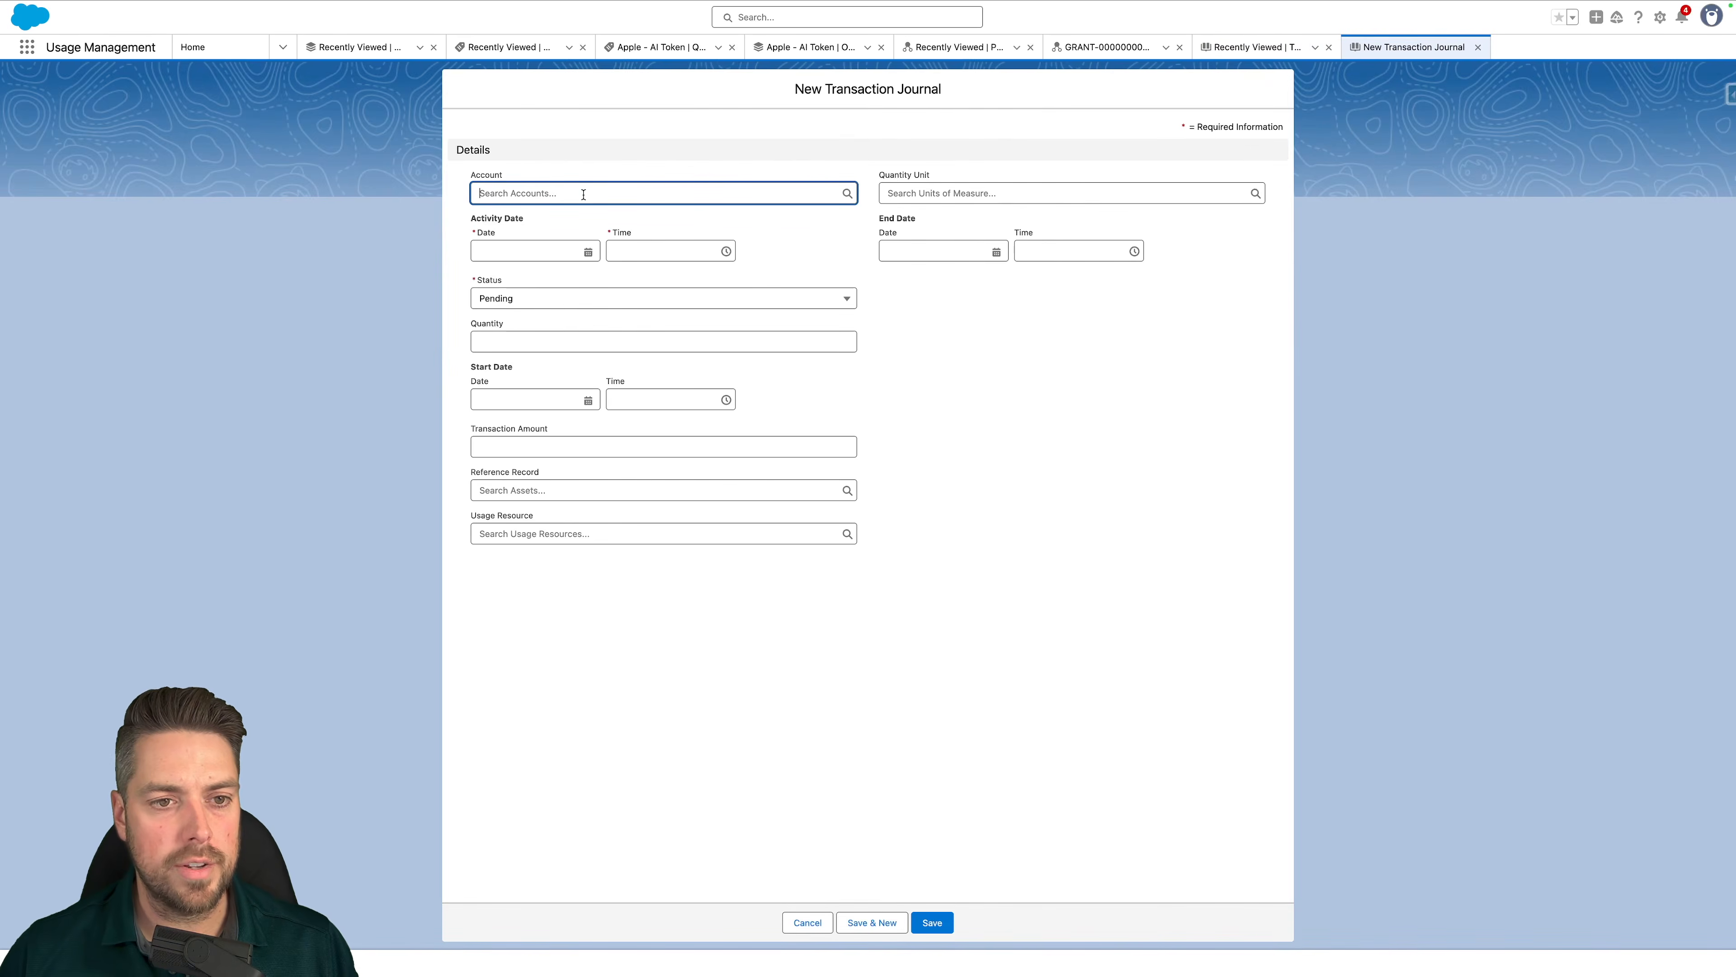
# Set the transaction journal's account to Apple, its quantity unit to AI Token and its quantity to 1500
pyautogui.click(584, 194)
pyautogui.click(543, 244)
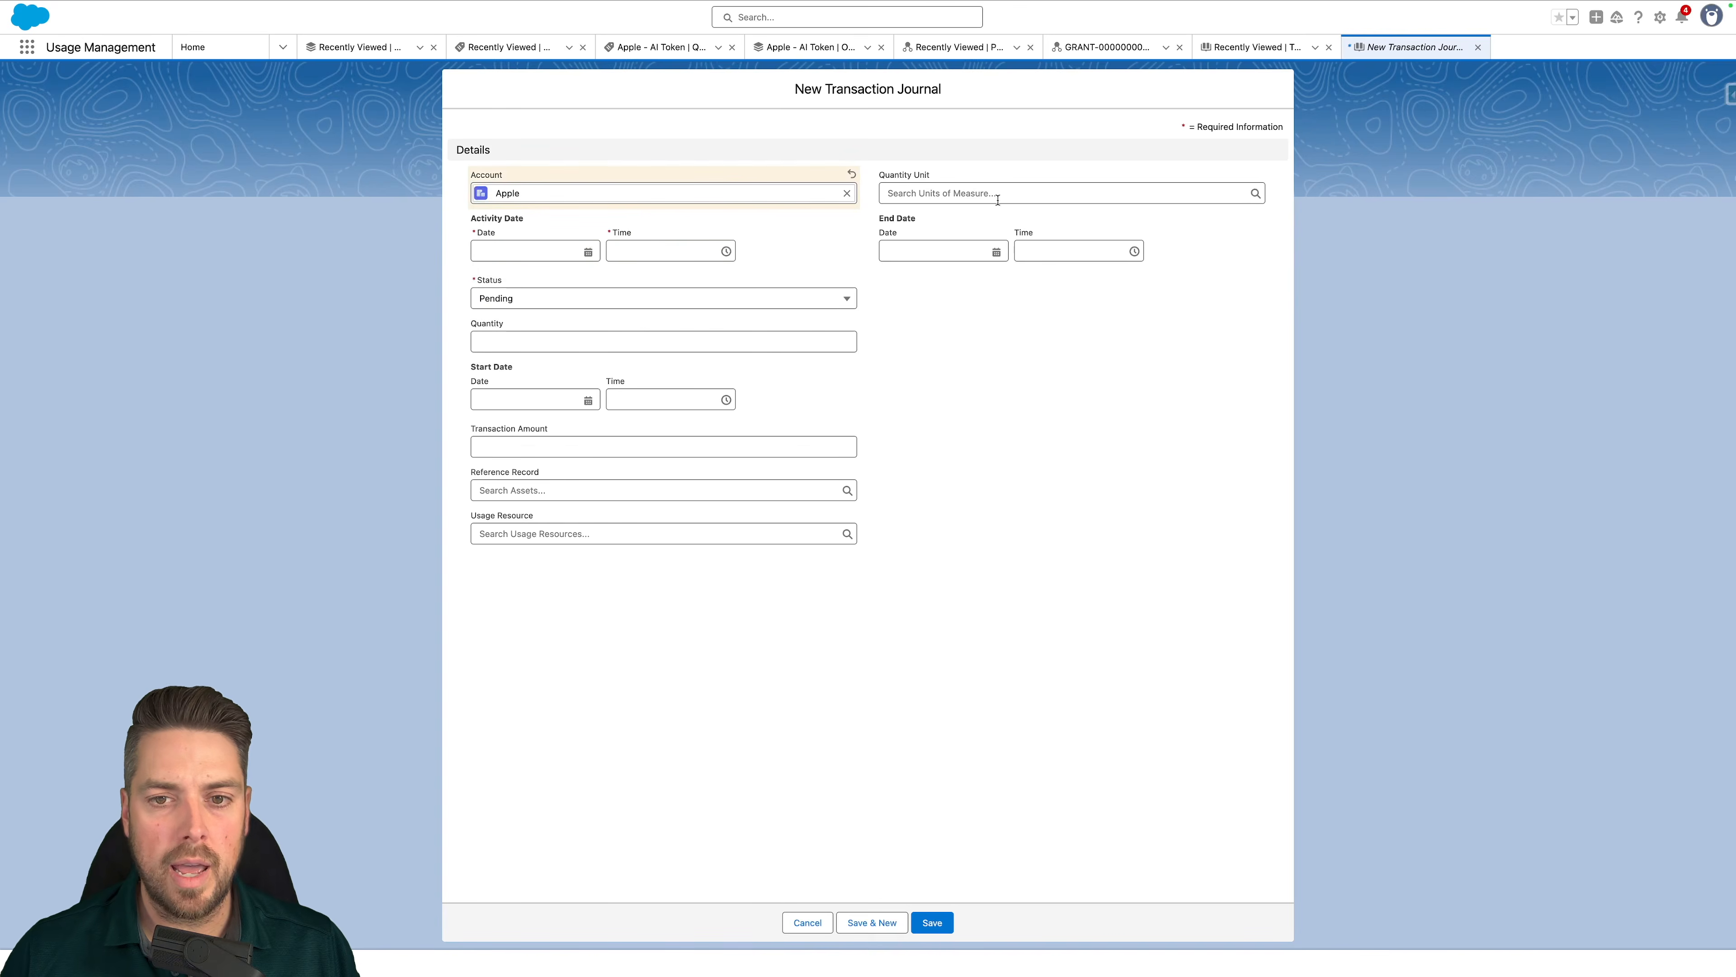
pyautogui.click(989, 195)
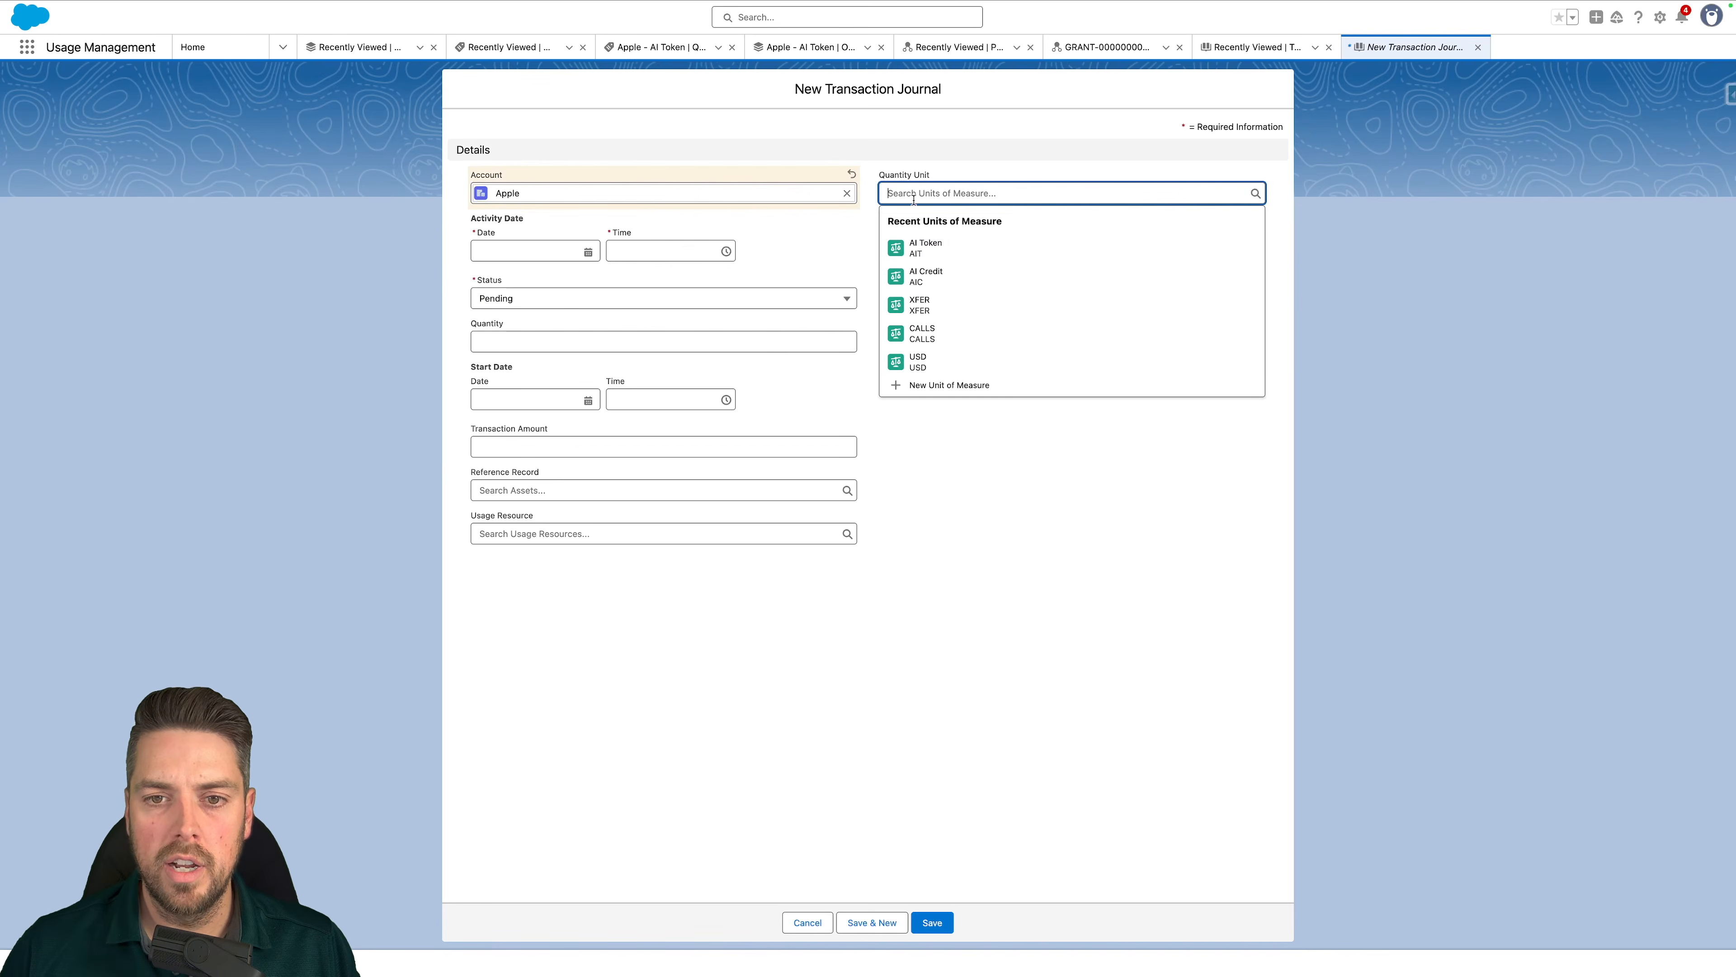
pyautogui.click(942, 250)
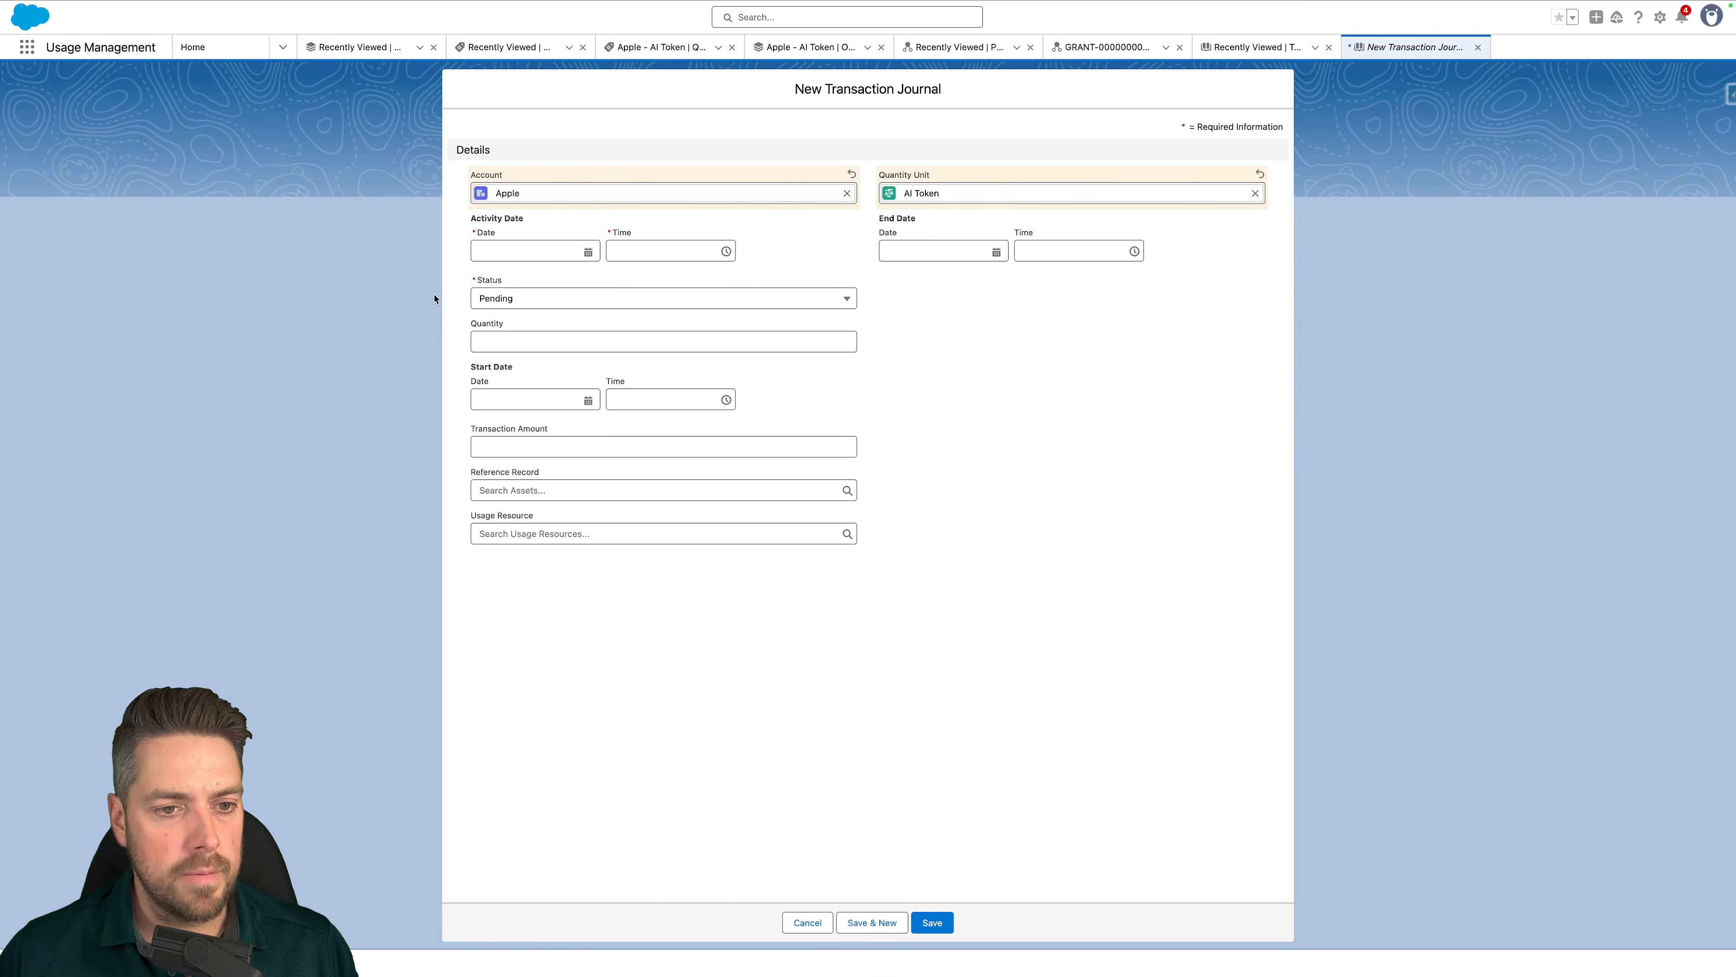
pyautogui.click(502, 339)
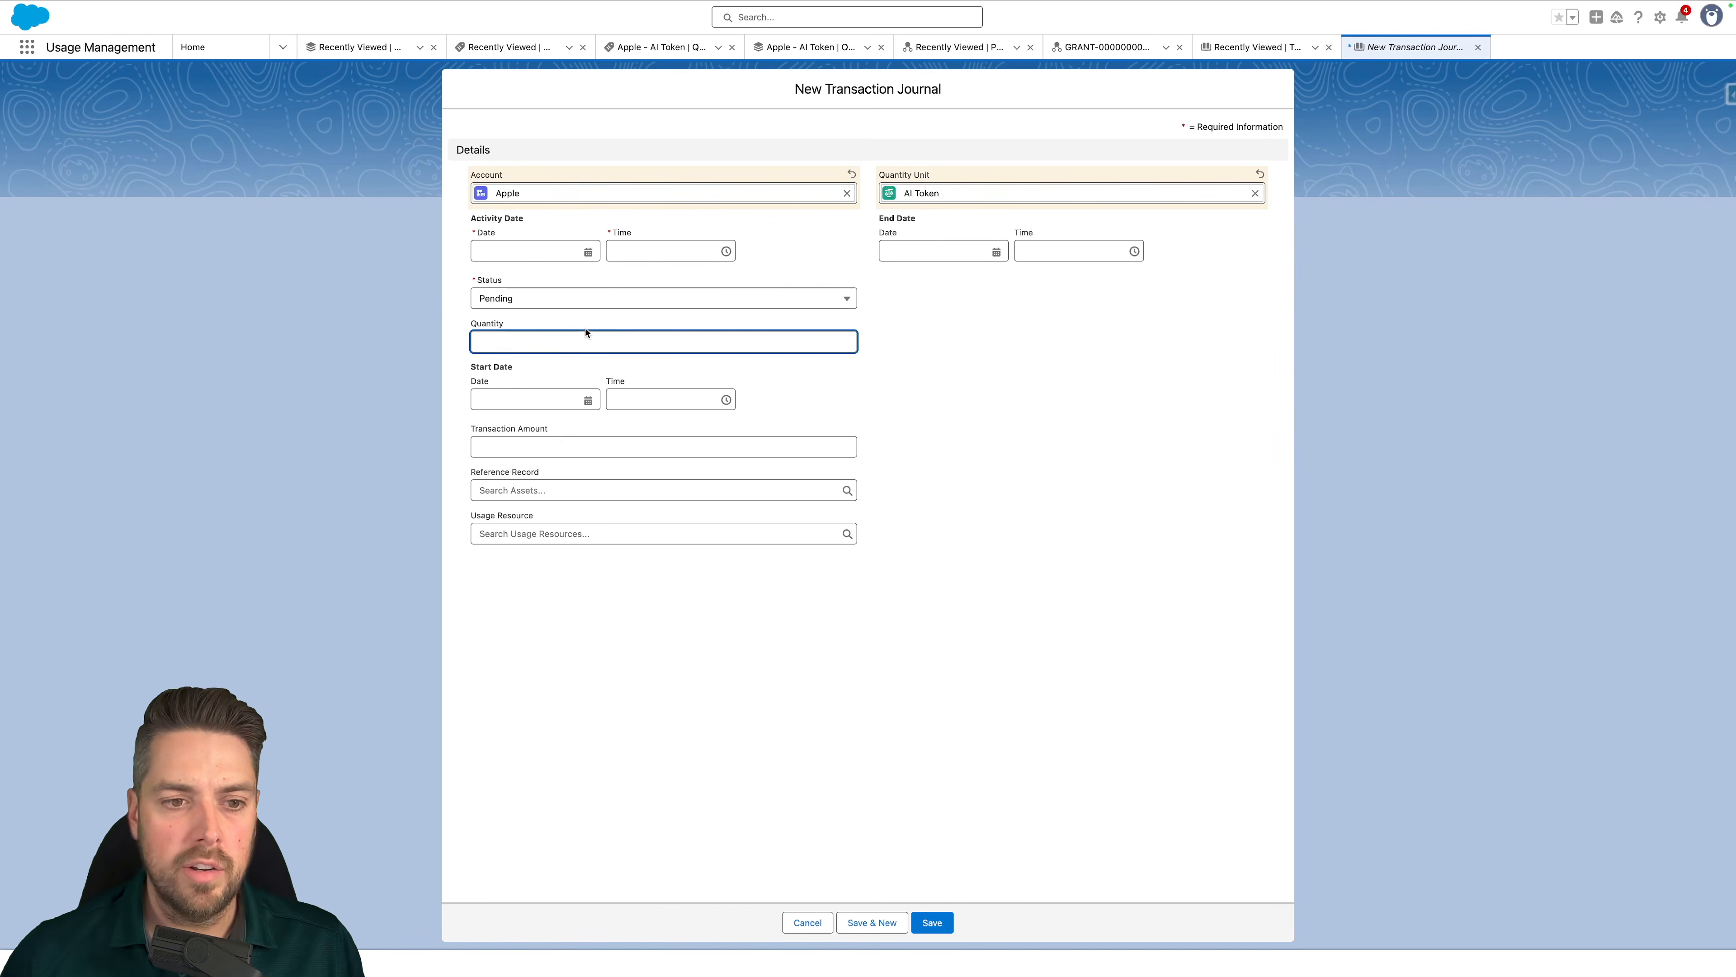
pyautogui.write('1500')
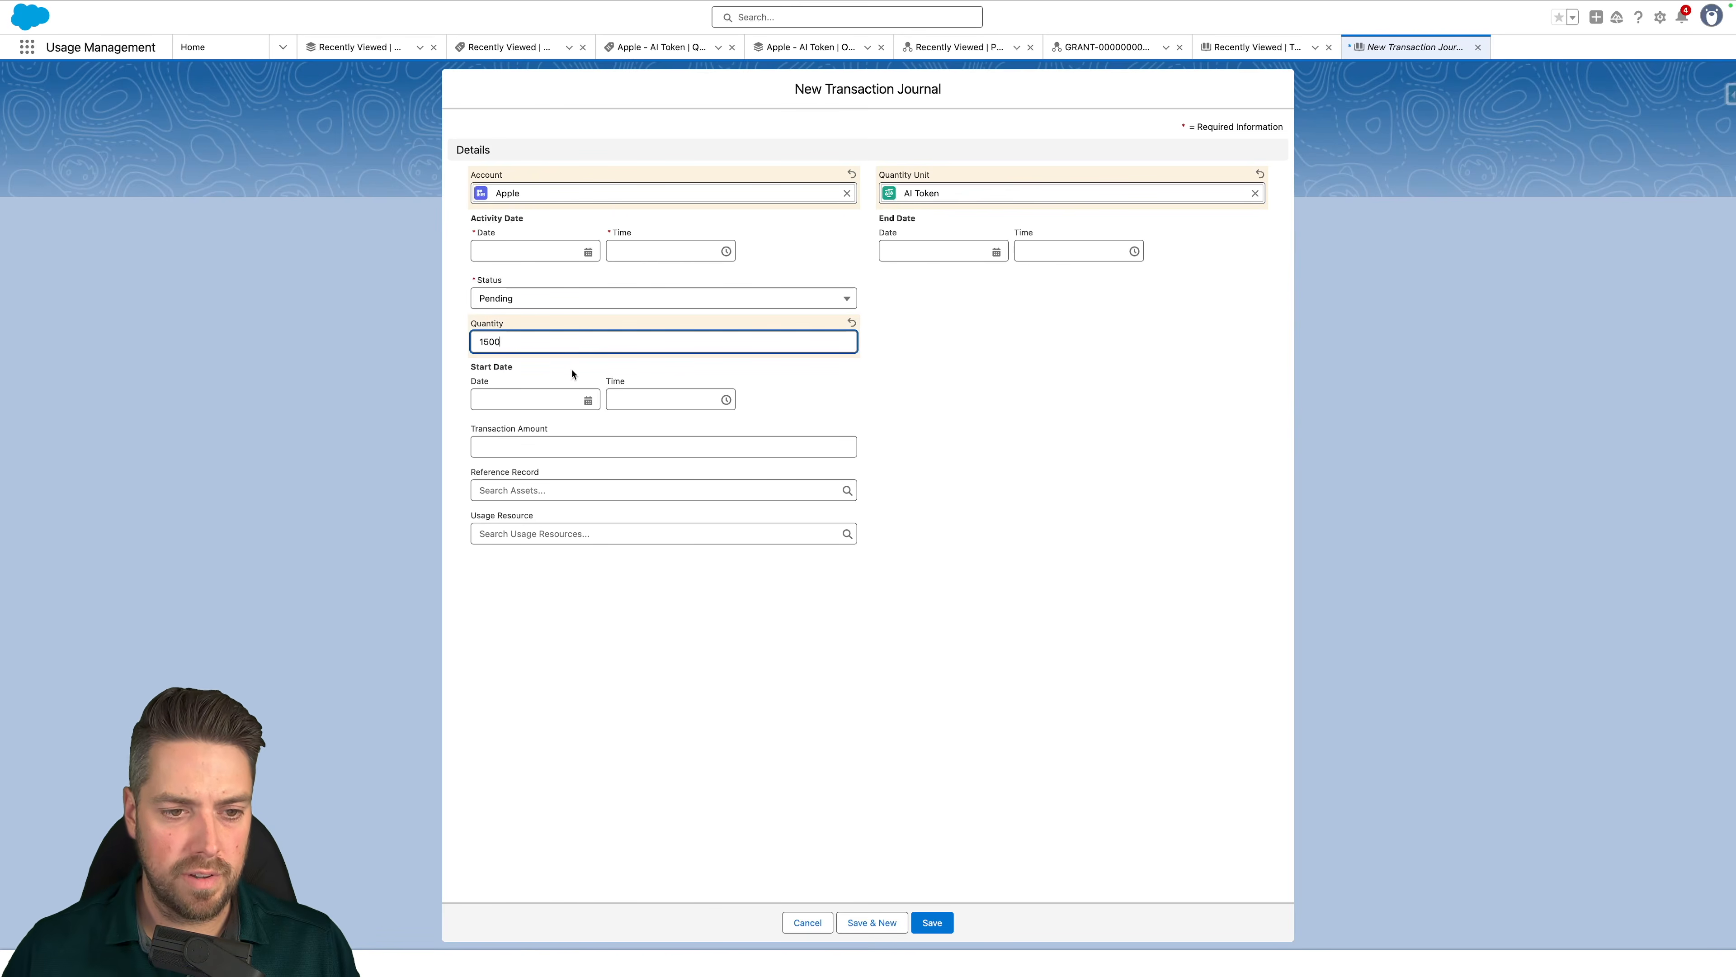
# Reference the first recent AI-Powered Design Hub asset in the journal and set the usage resource to AI Token Consumption
pyautogui.click(535, 487)
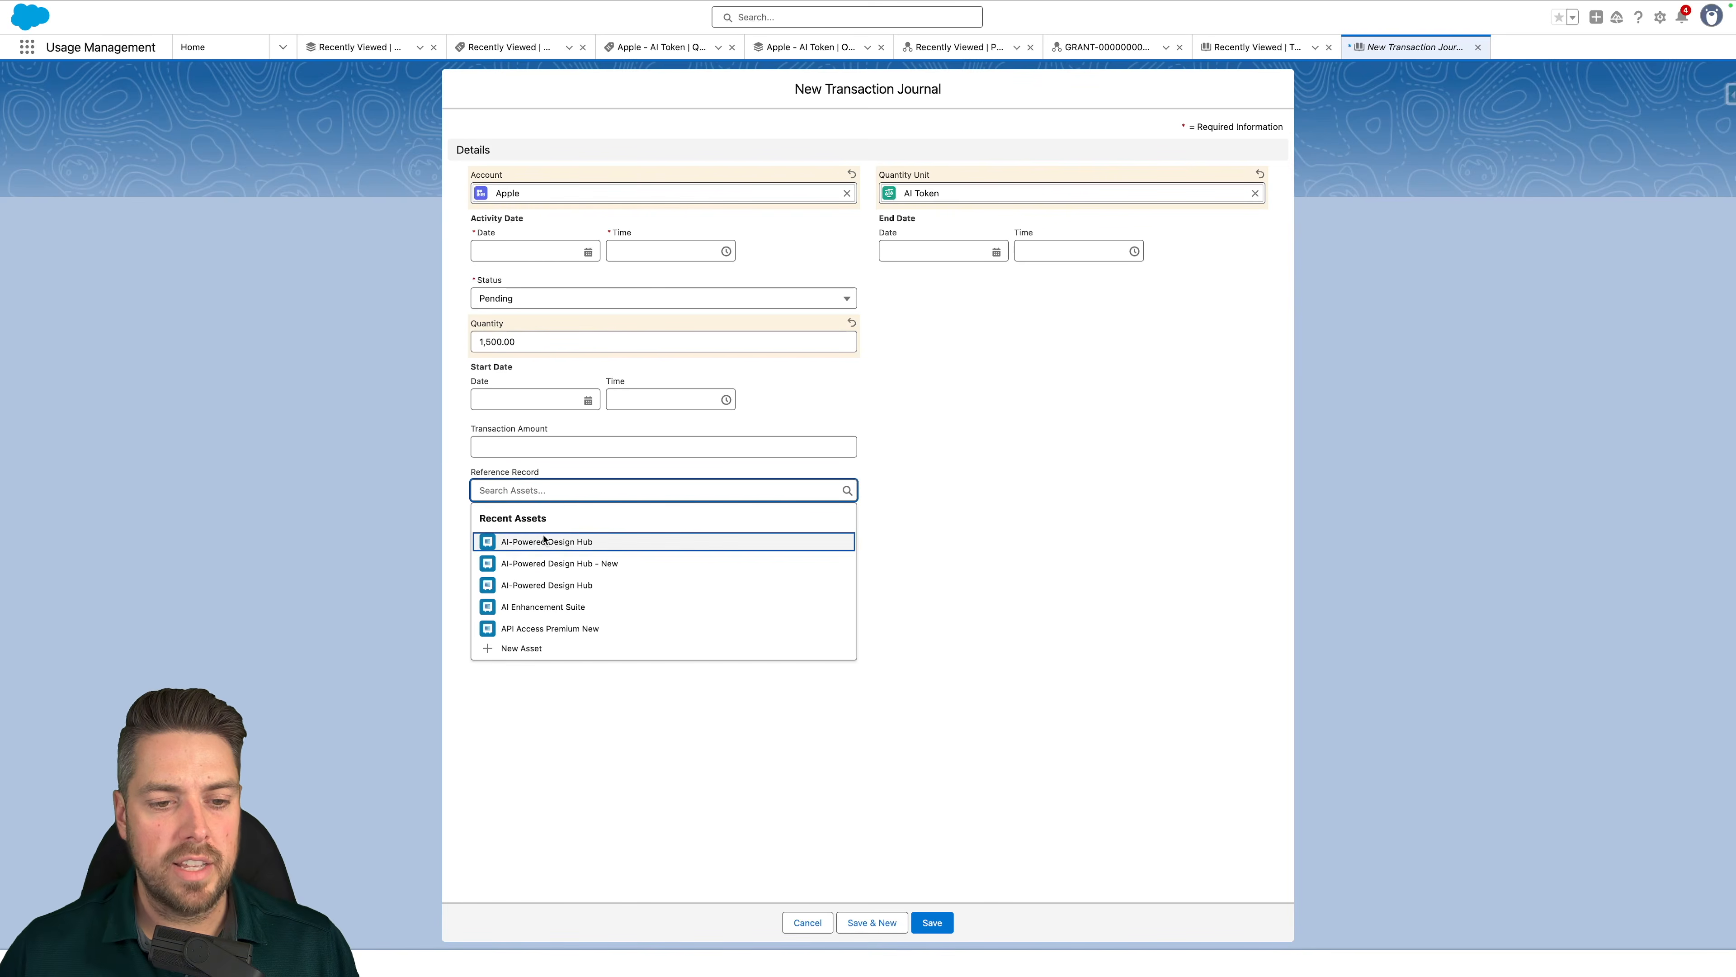
pyautogui.click(576, 541)
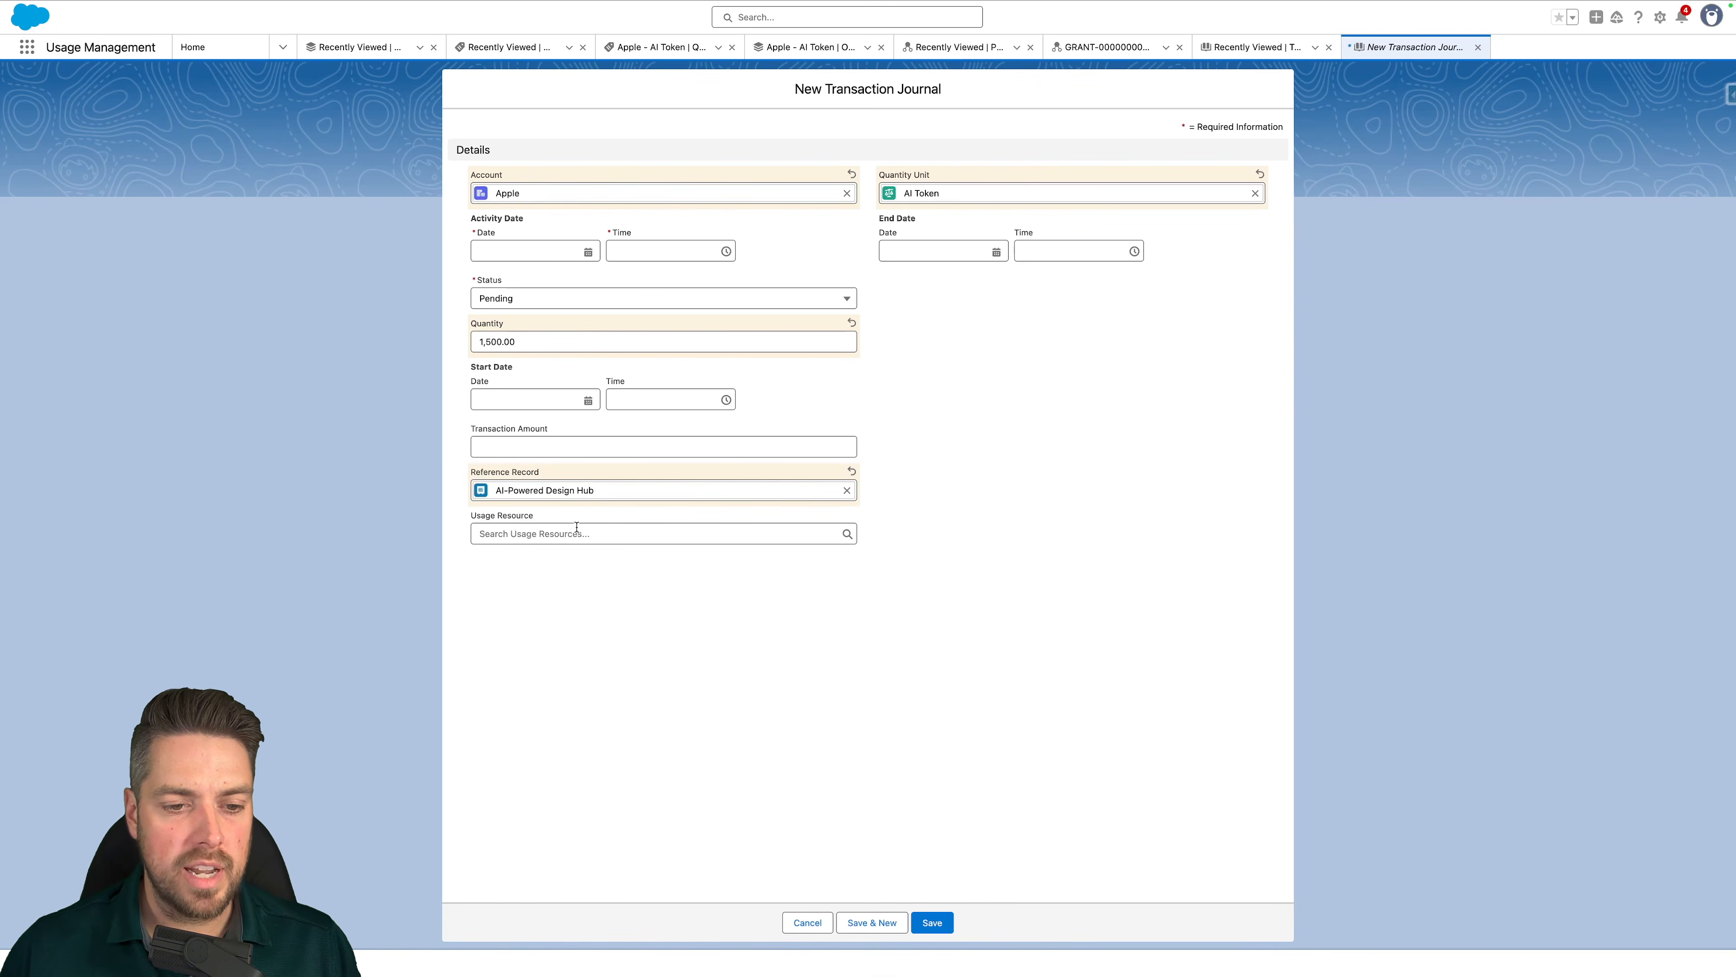
pyautogui.click(573, 531)
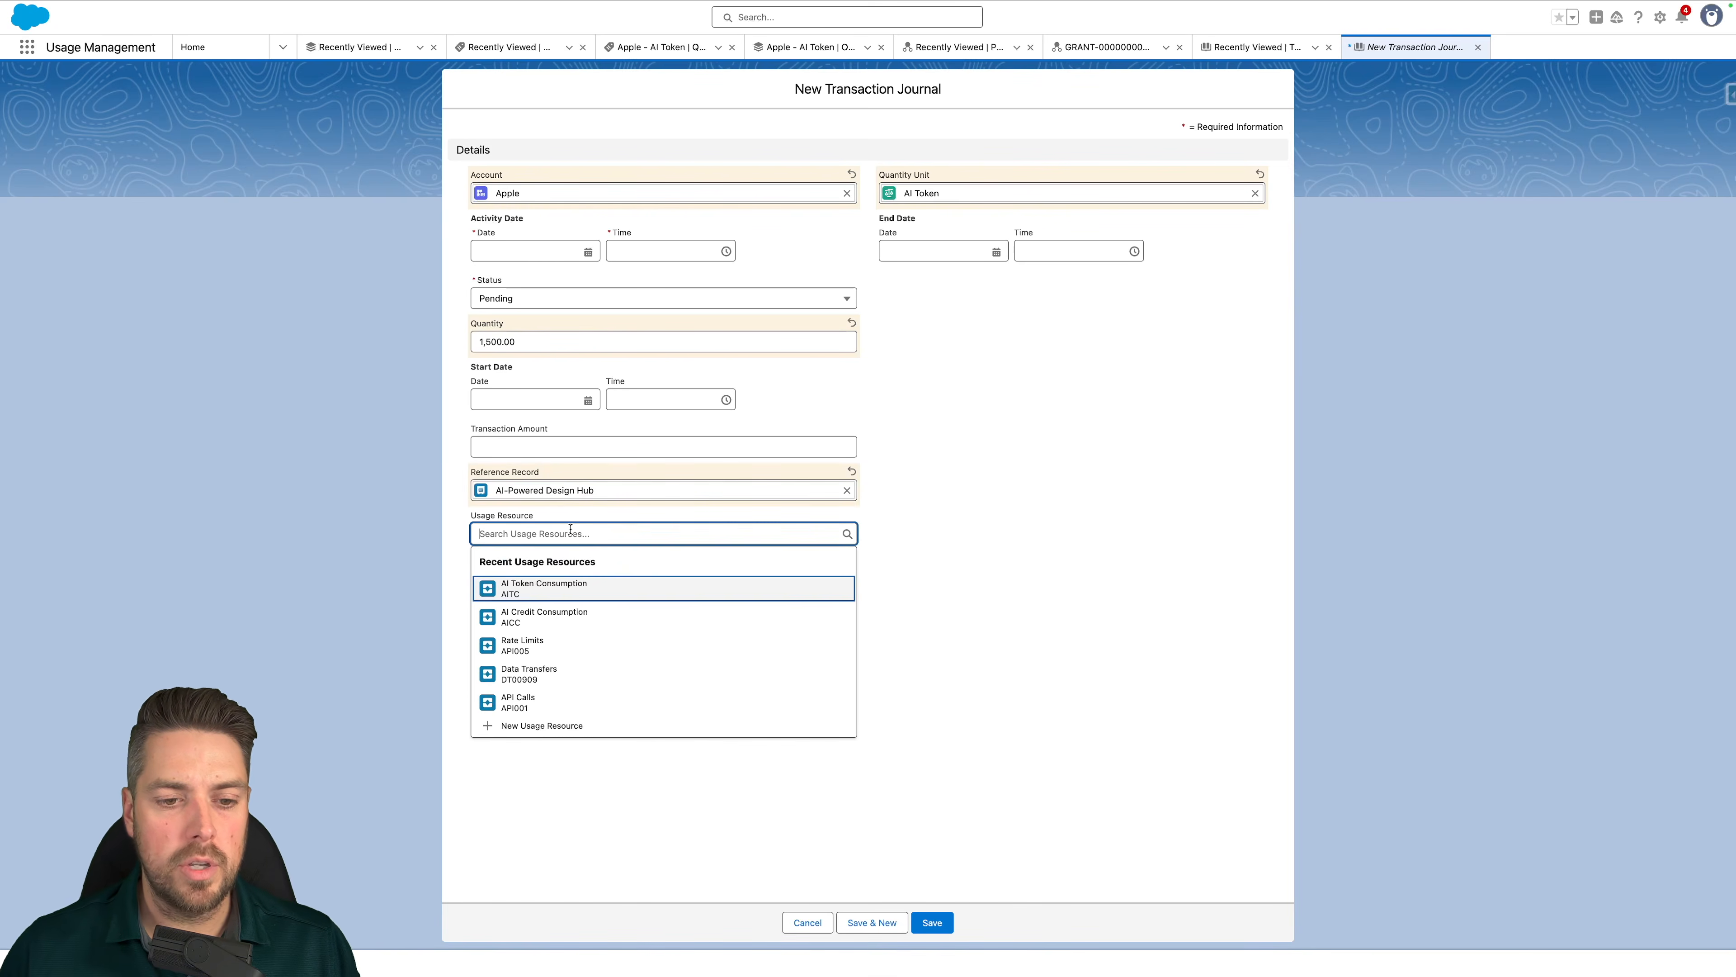
pyautogui.click(573, 592)
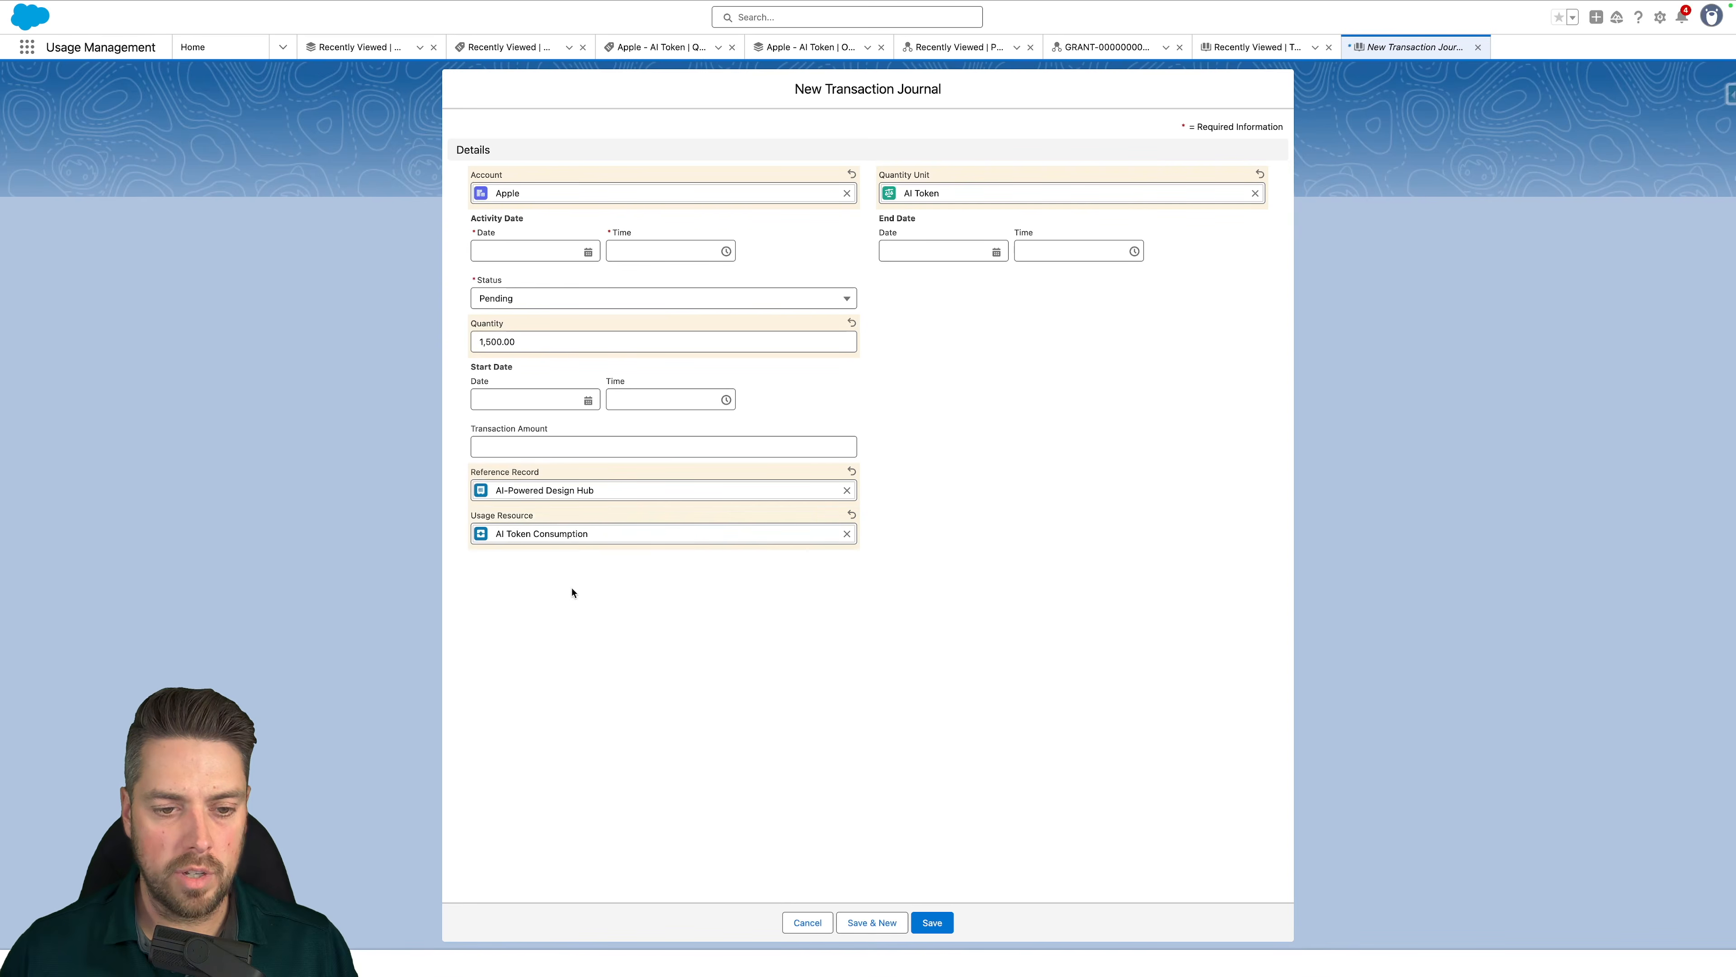
# Set the transaction journal's activity date to 2025-02-05
pyautogui.click(535, 252)
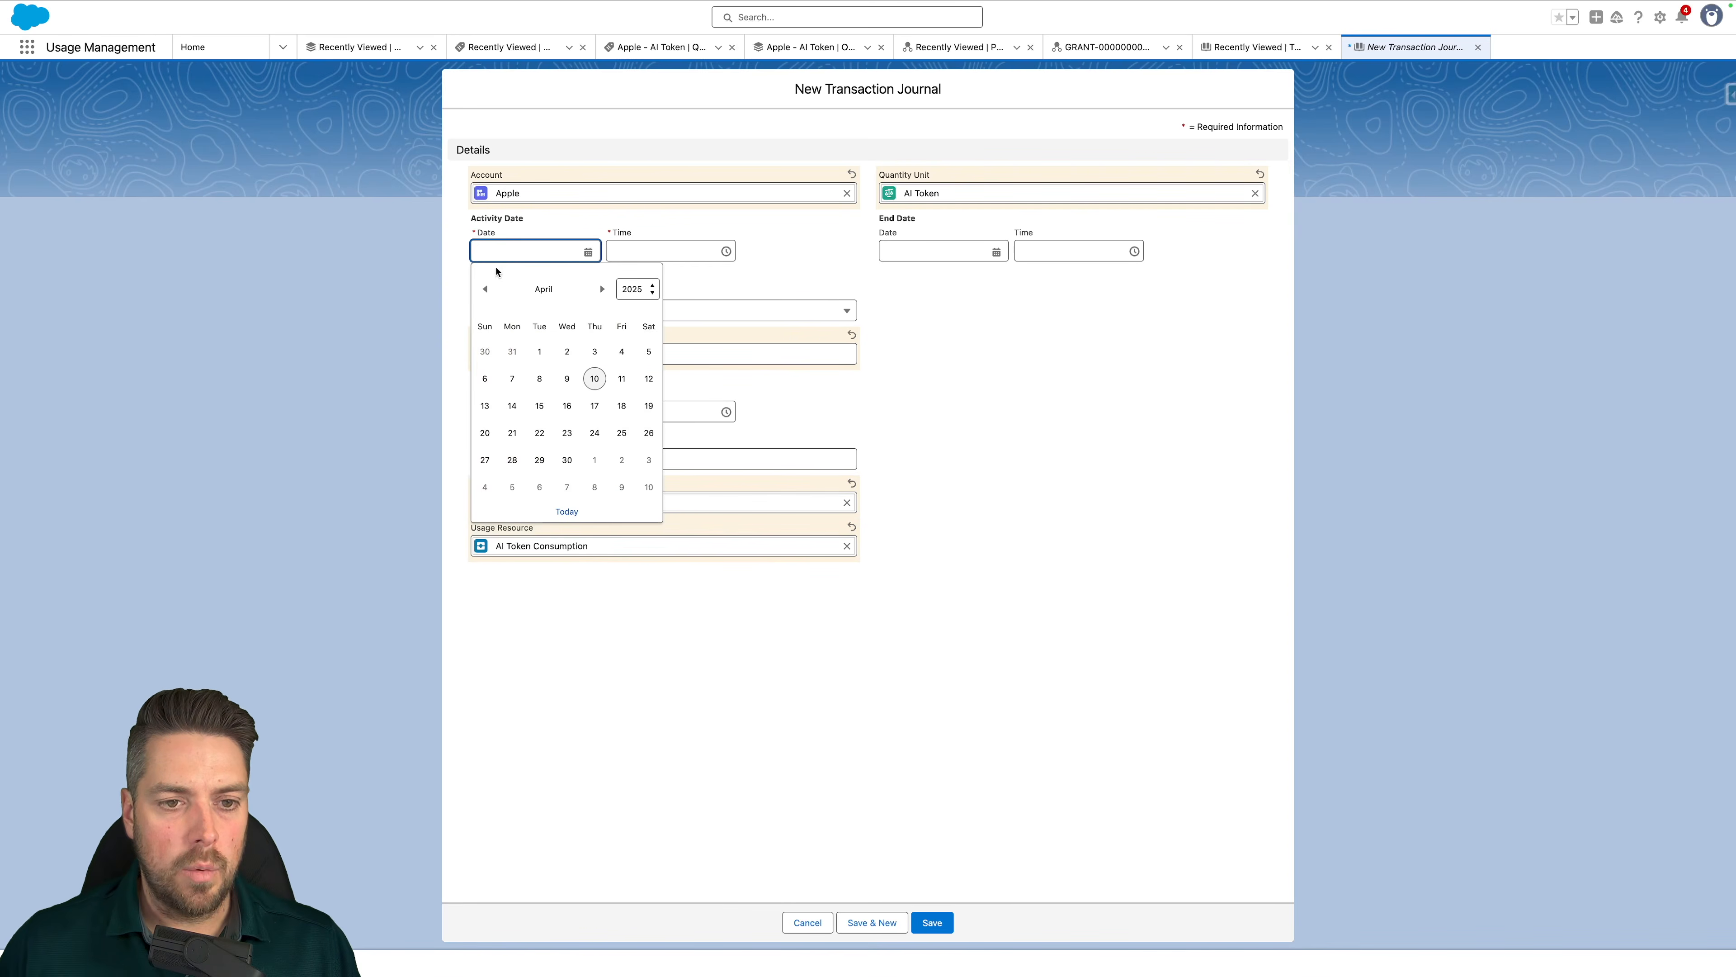
pyautogui.click(485, 290)
pyautogui.click(485, 292)
pyautogui.click(485, 292)
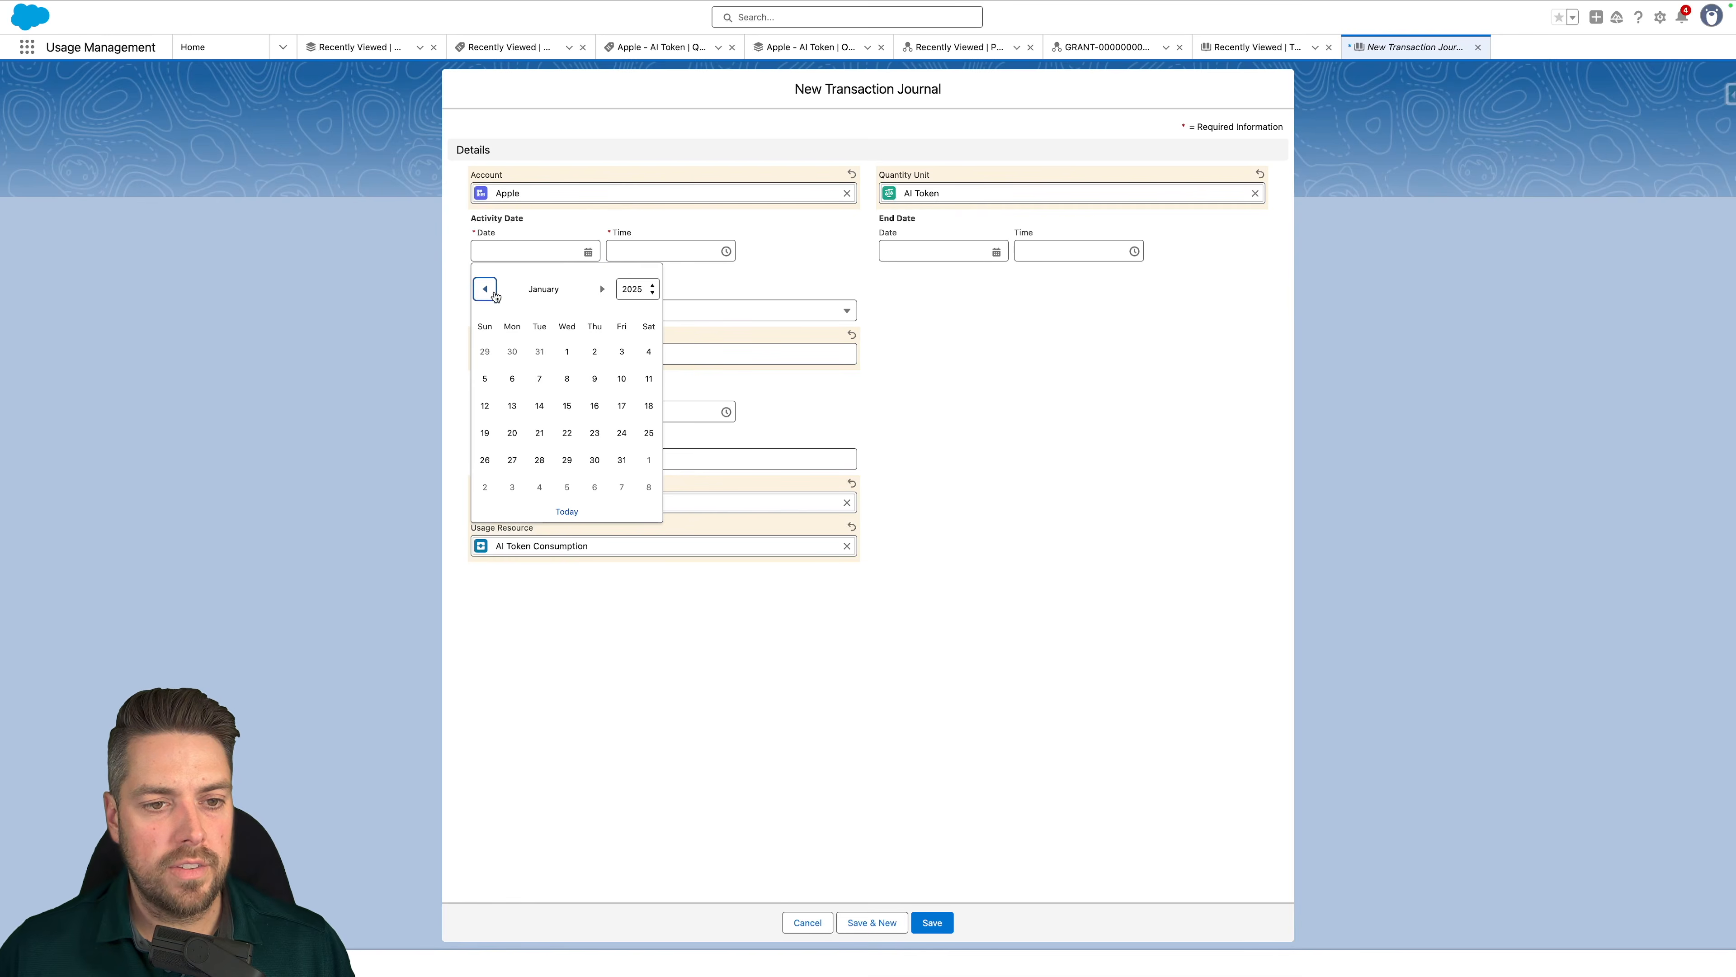
pyautogui.click(602, 290)
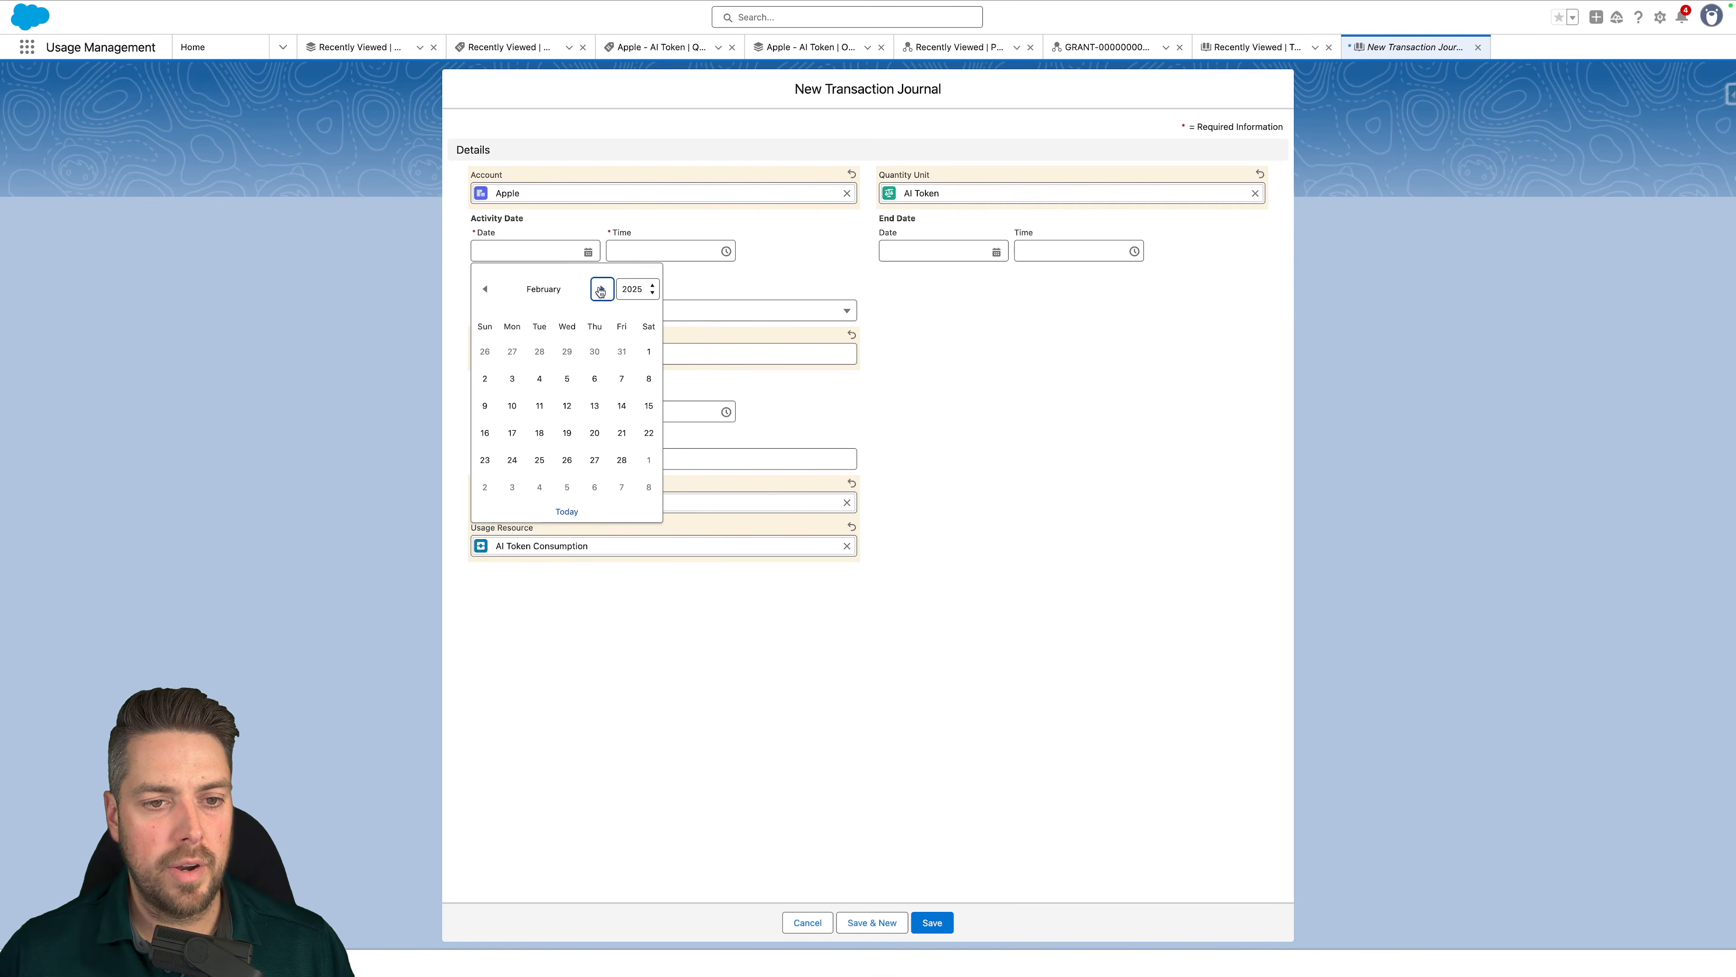
pyautogui.click(570, 385)
# Copy the activity date 2025-02-05 into the journal's end date and set the end time to 12:15 p.m
pyautogui.tripleClick(543, 251)
pyautogui.press('super+c')
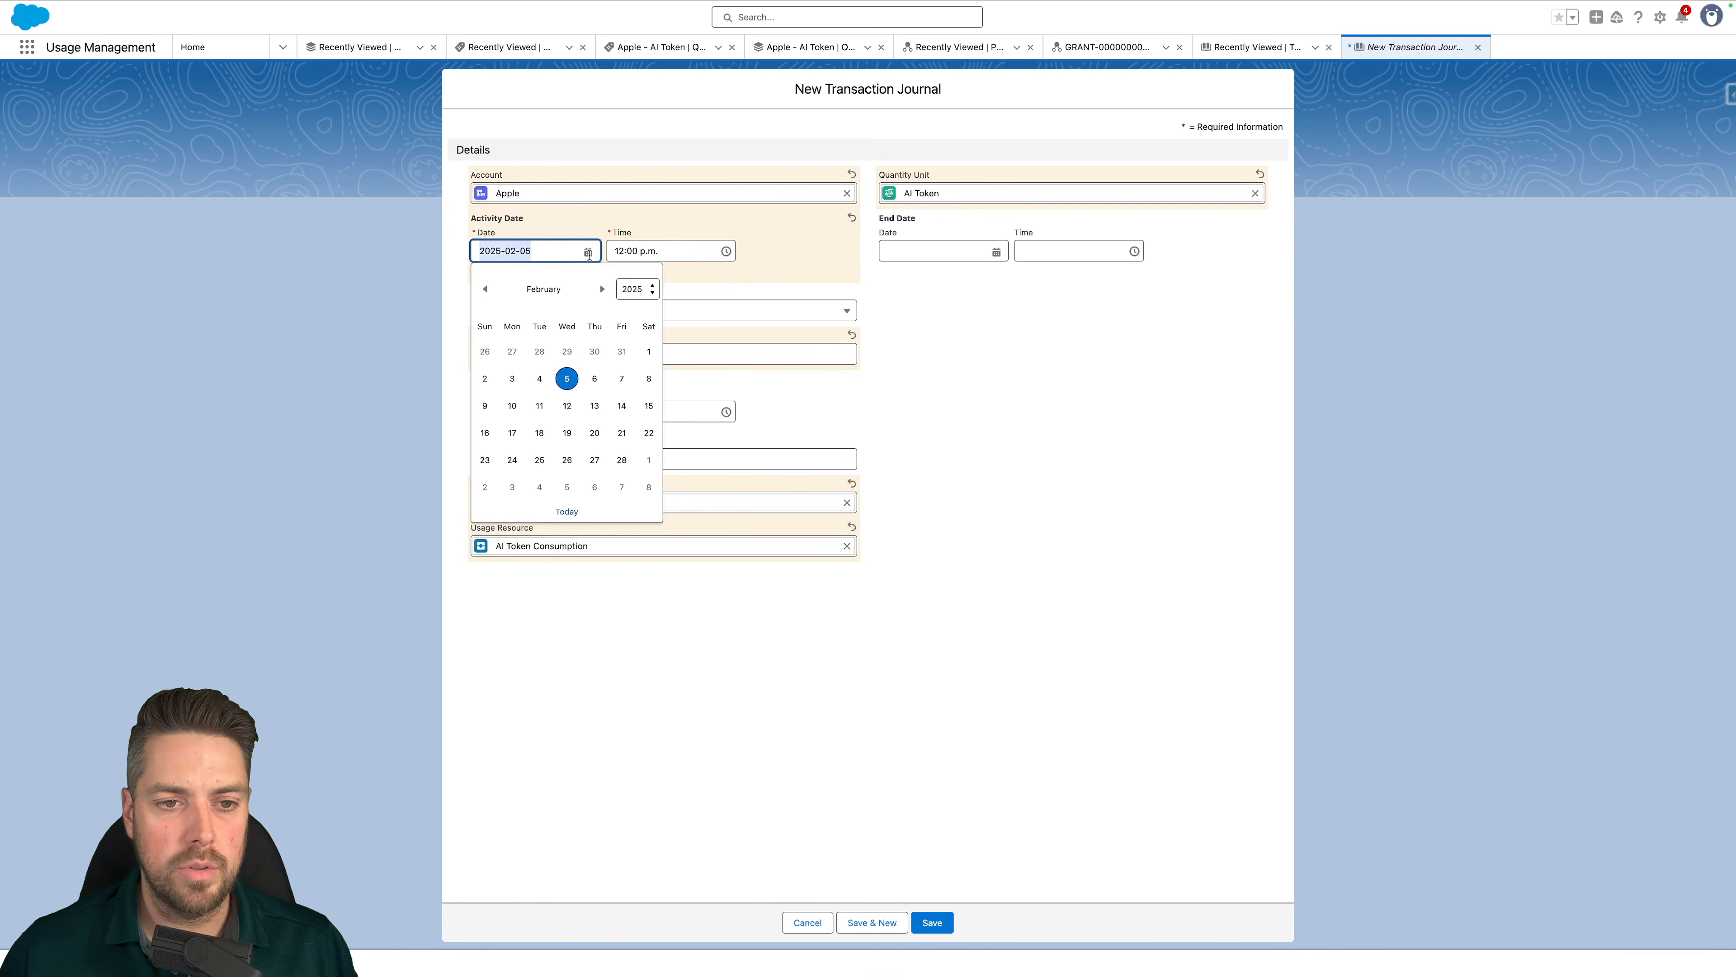
pyautogui.click(804, 265)
pyautogui.click(945, 251)
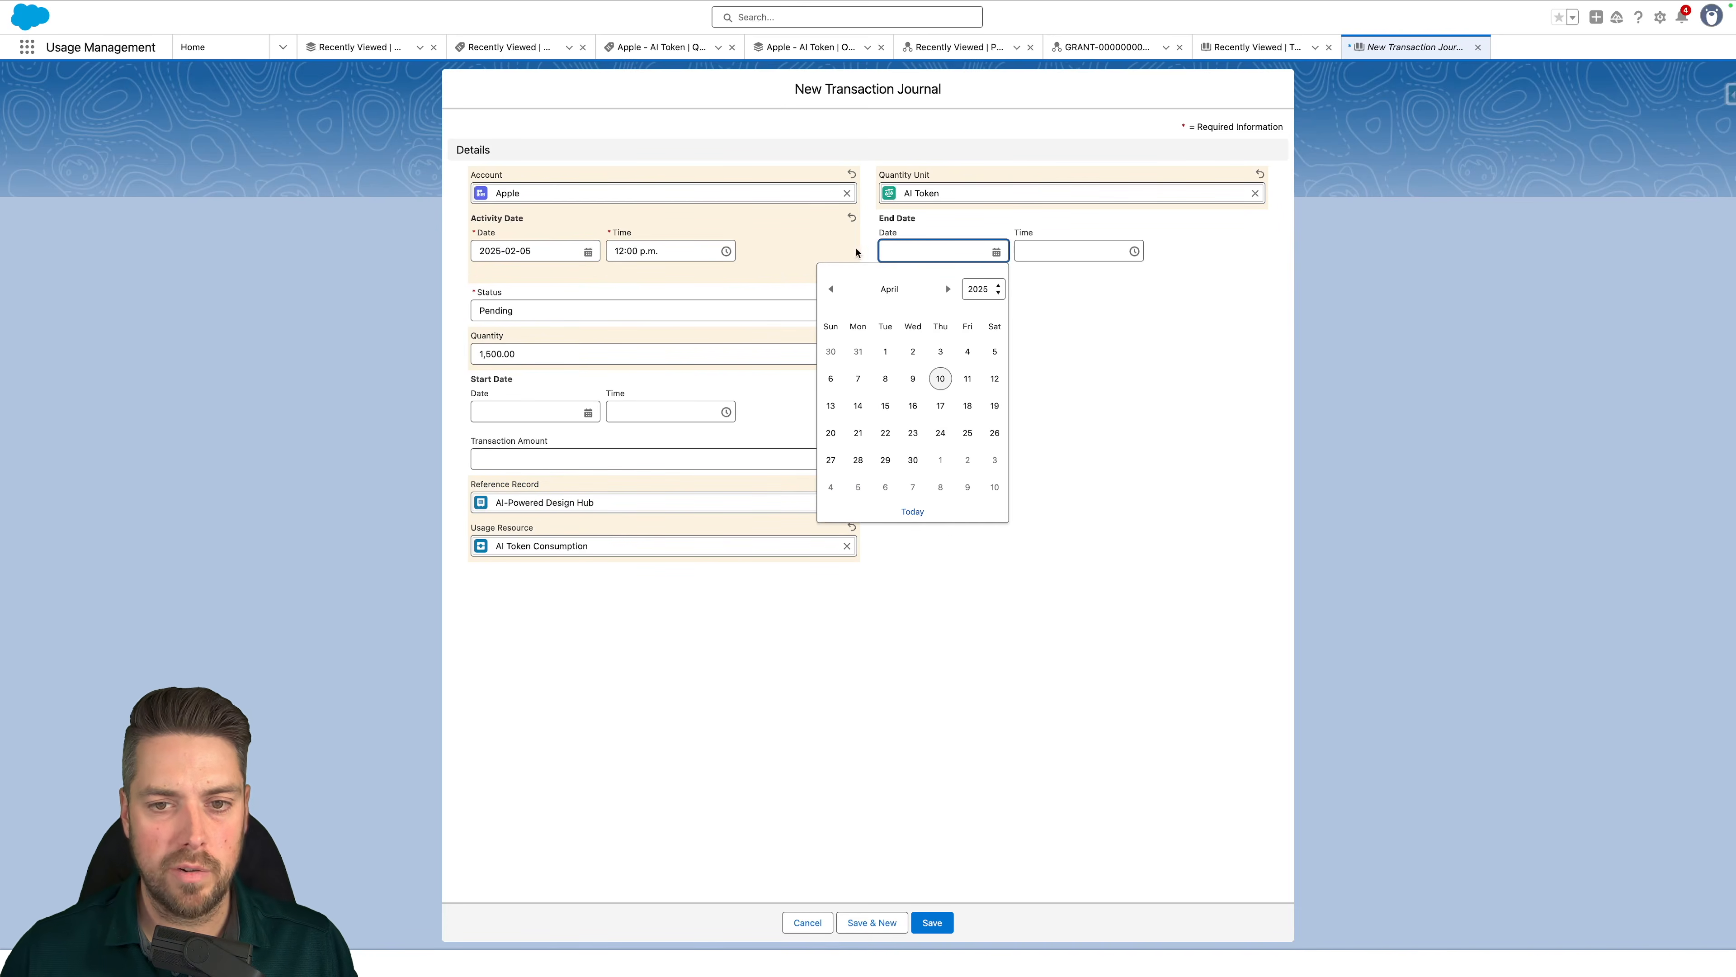
pyautogui.press('super+v')
pyautogui.click(985, 226)
pyautogui.click(1090, 250)
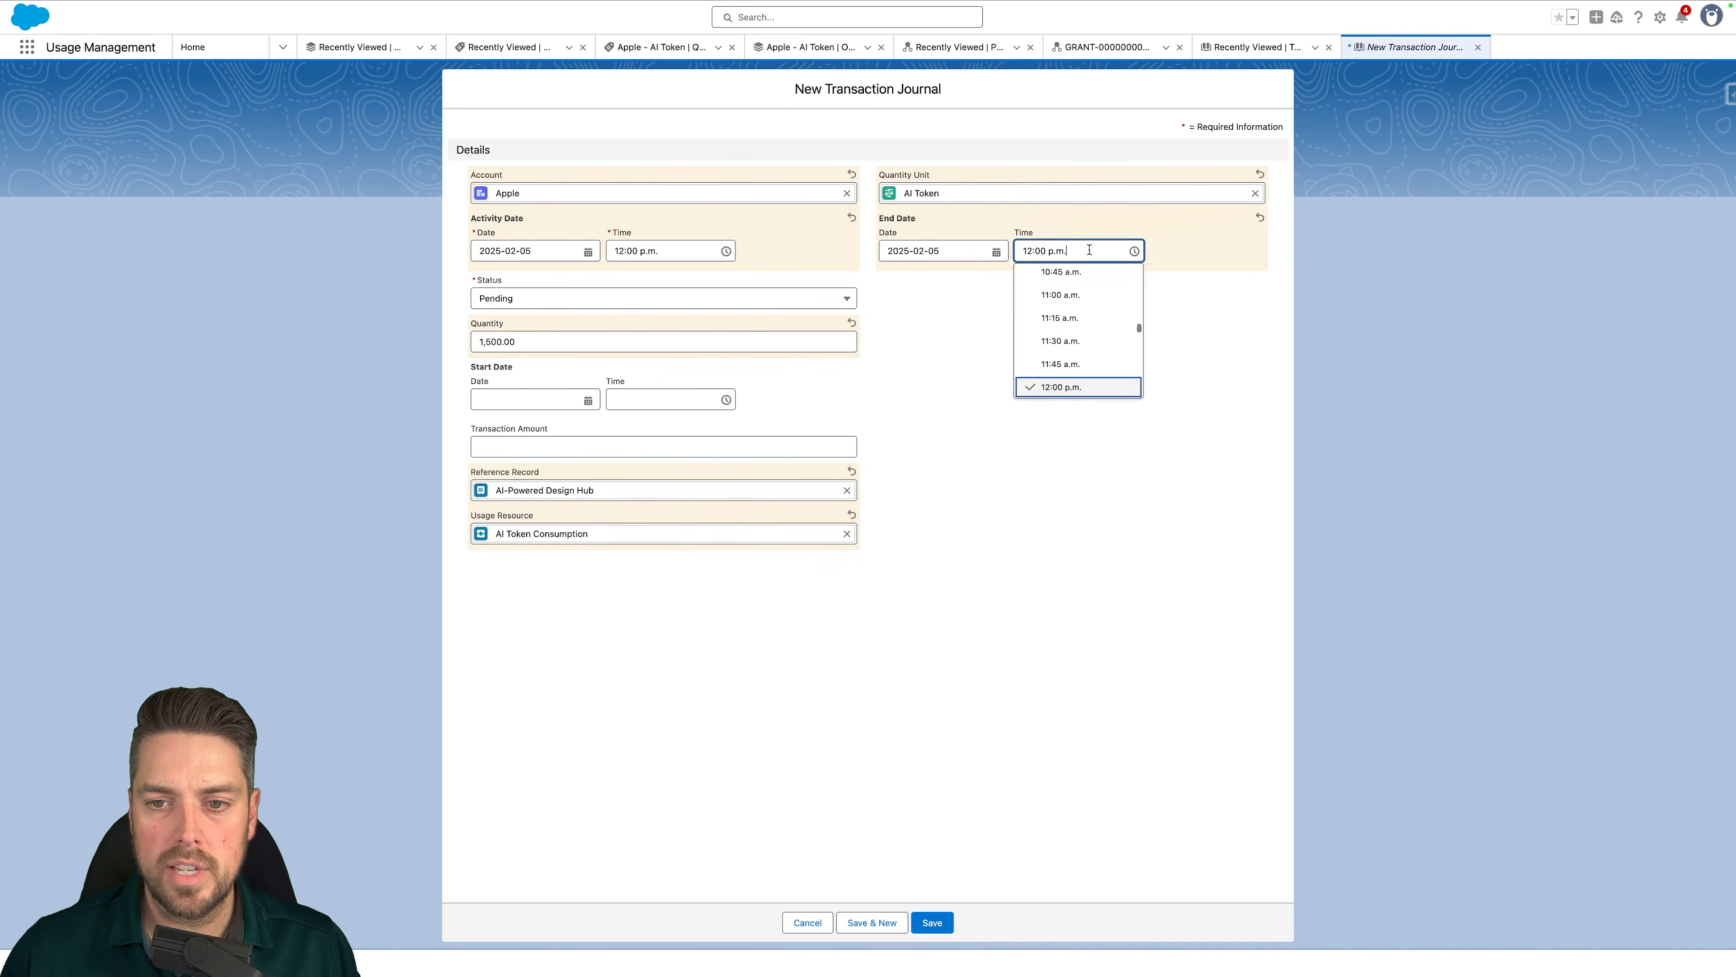
pyautogui.scroll(-1, 1074, 390)
pyautogui.click(1072, 389)
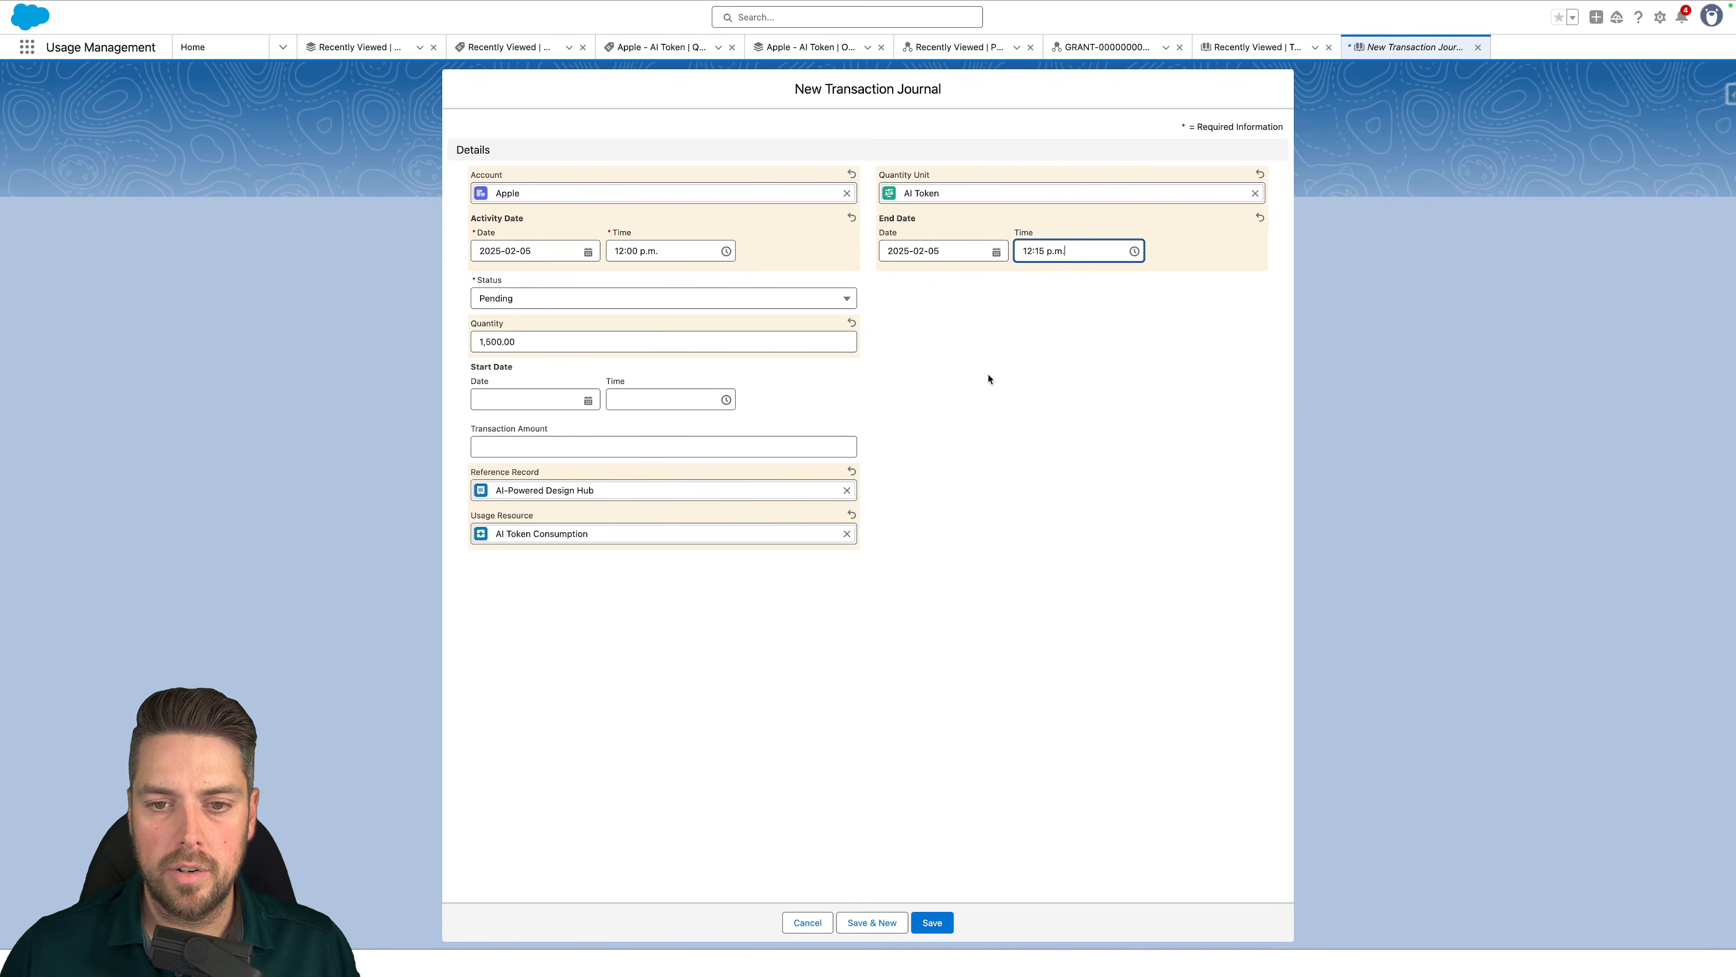
# Set the journal's start date to the copied date 2025-02-05 and save the transaction journal
pyautogui.click(529, 394)
pyautogui.press('super+v')
pyautogui.click(874, 409)
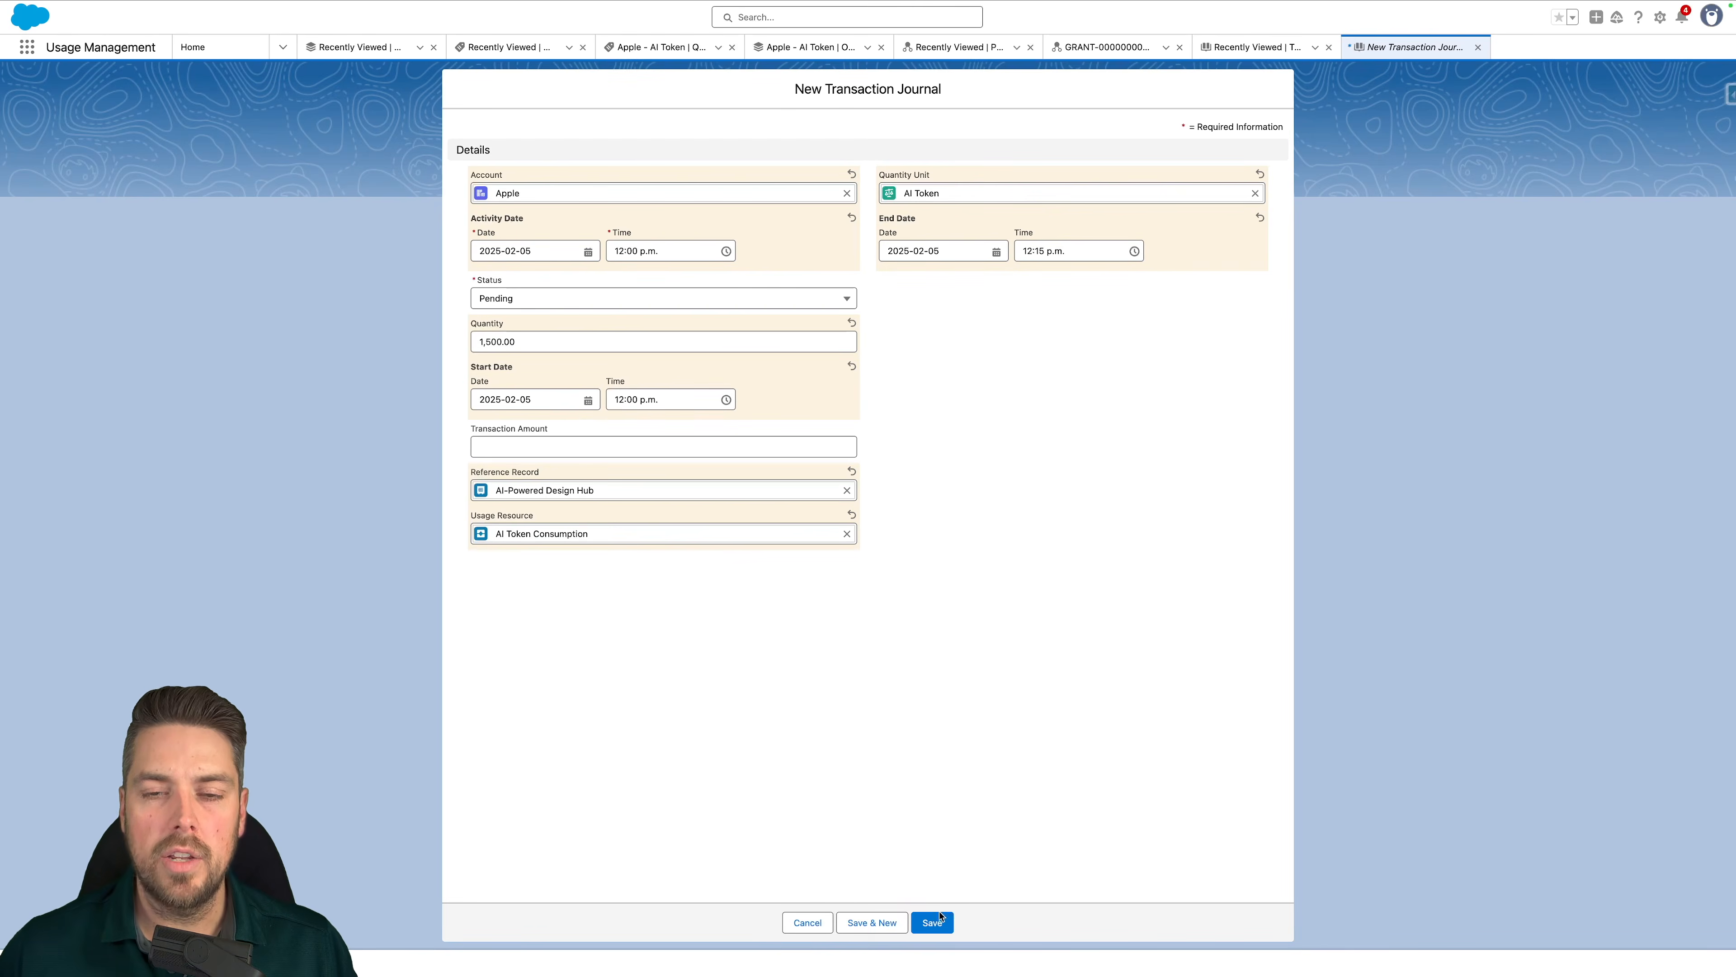
pyautogui.click(931, 926)
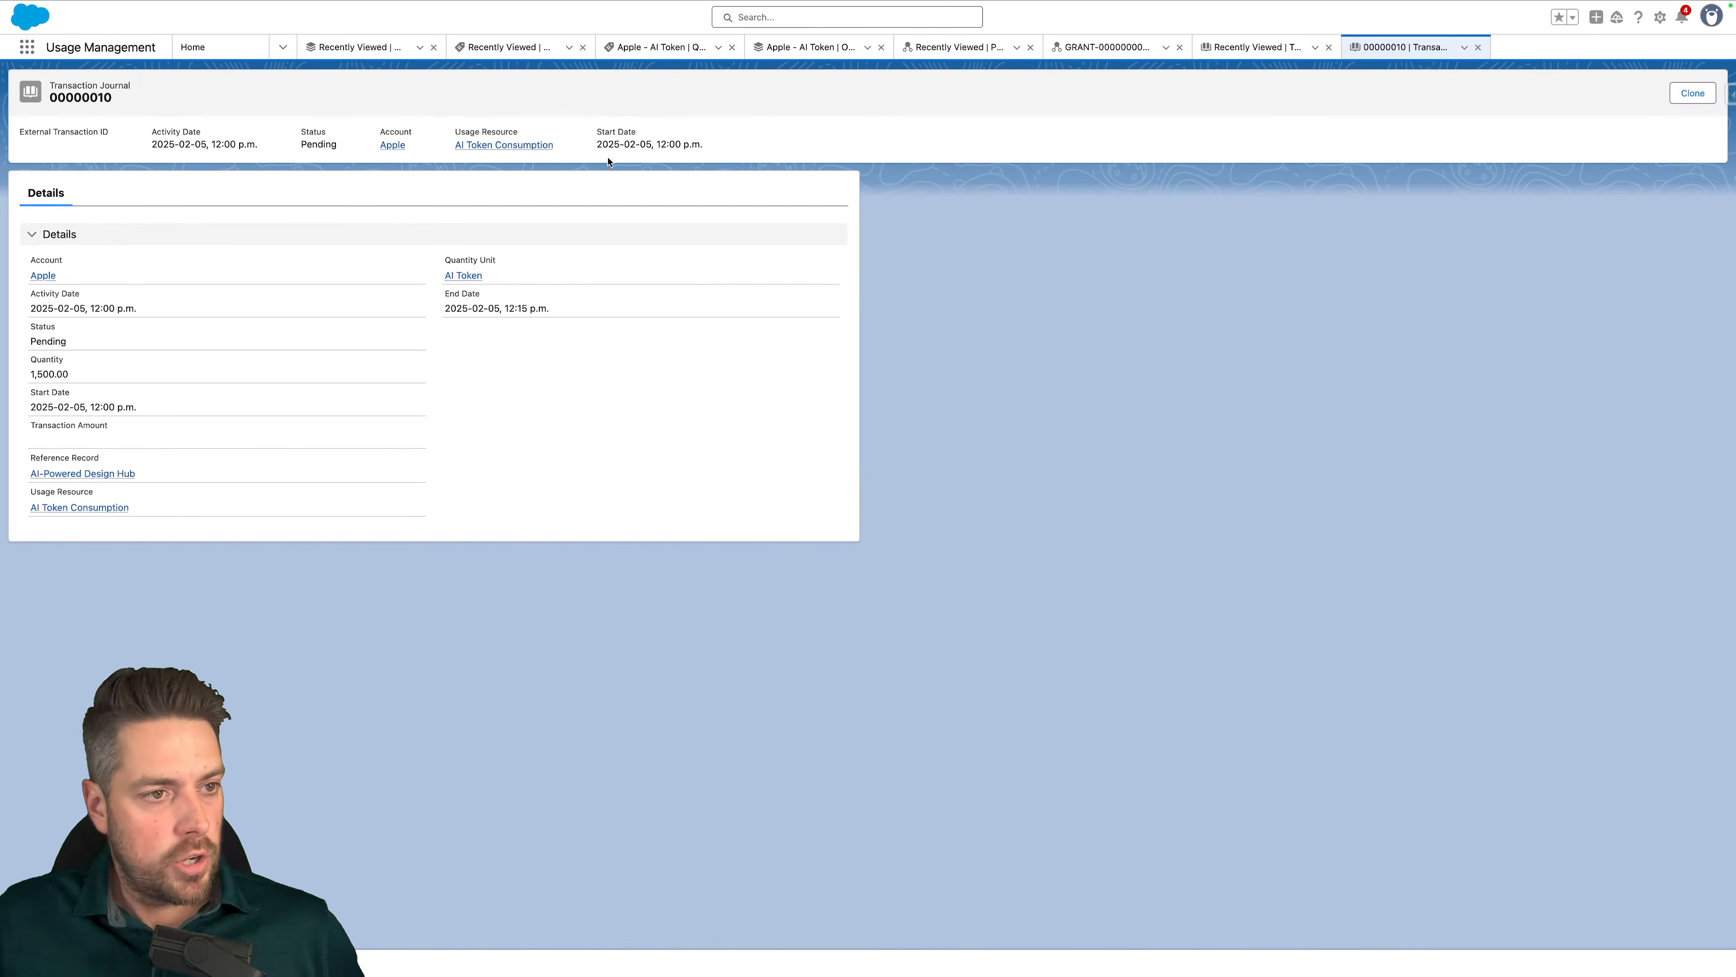
# Summarize the usage details from the transaction journals list, dismiss the notice and refresh the list
pyautogui.click(240, 47)
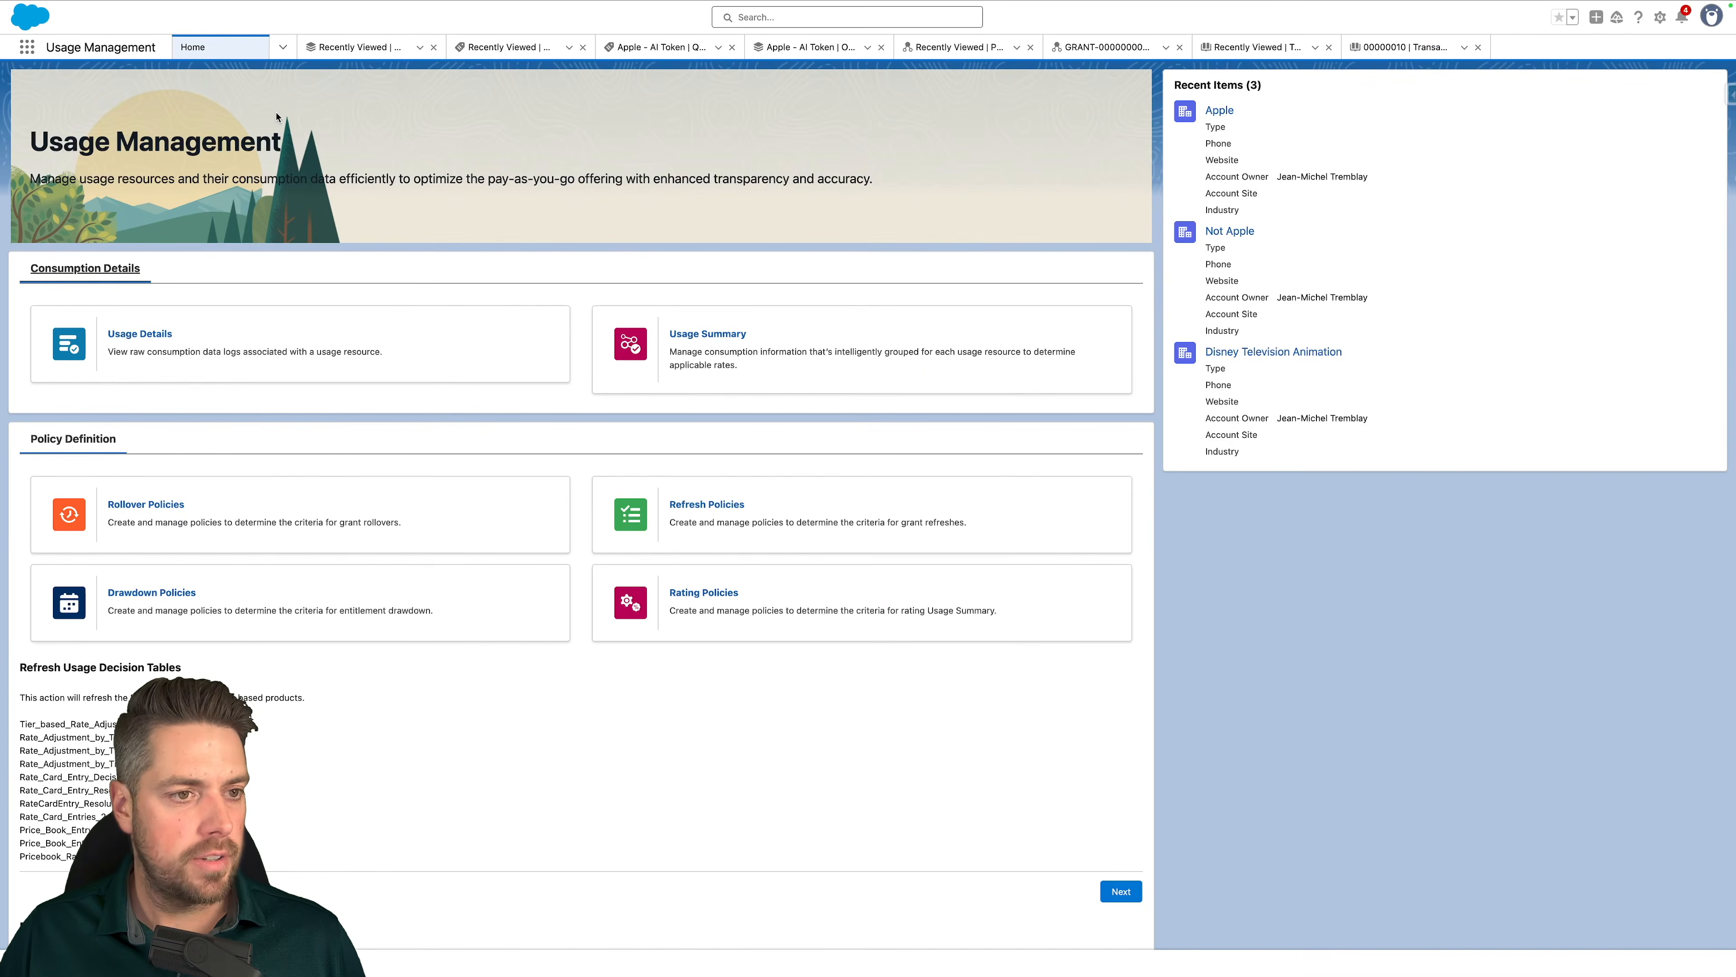
pyautogui.click(170, 360)
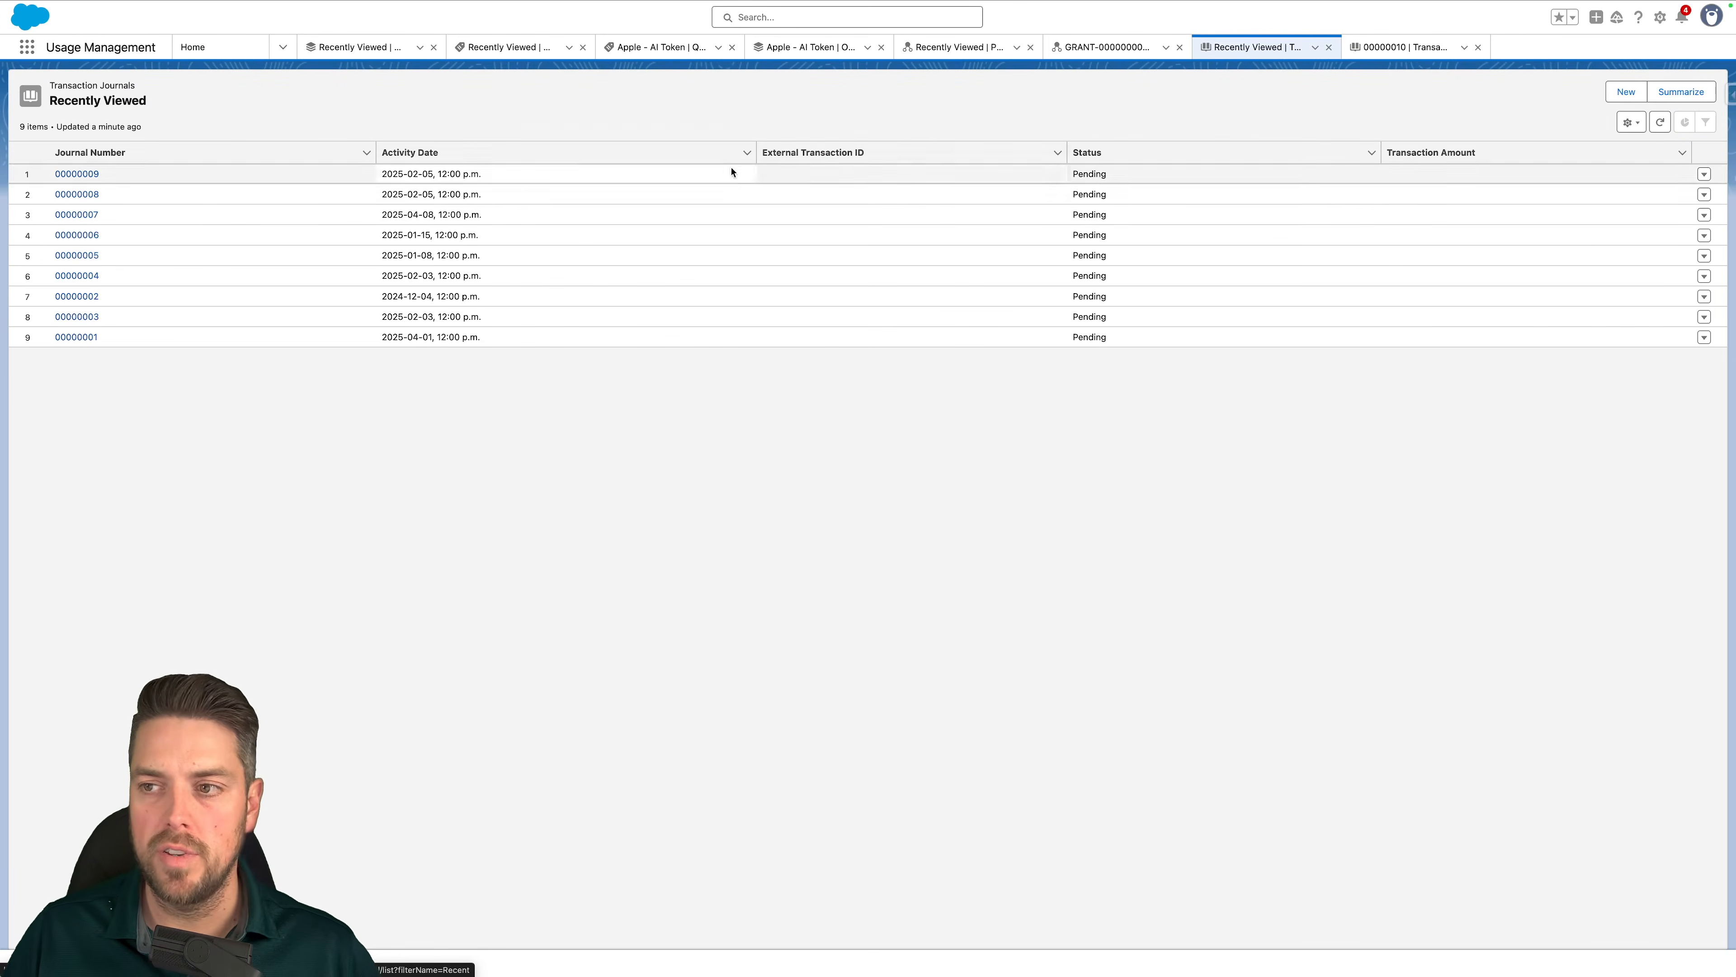
pyautogui.click(1674, 95)
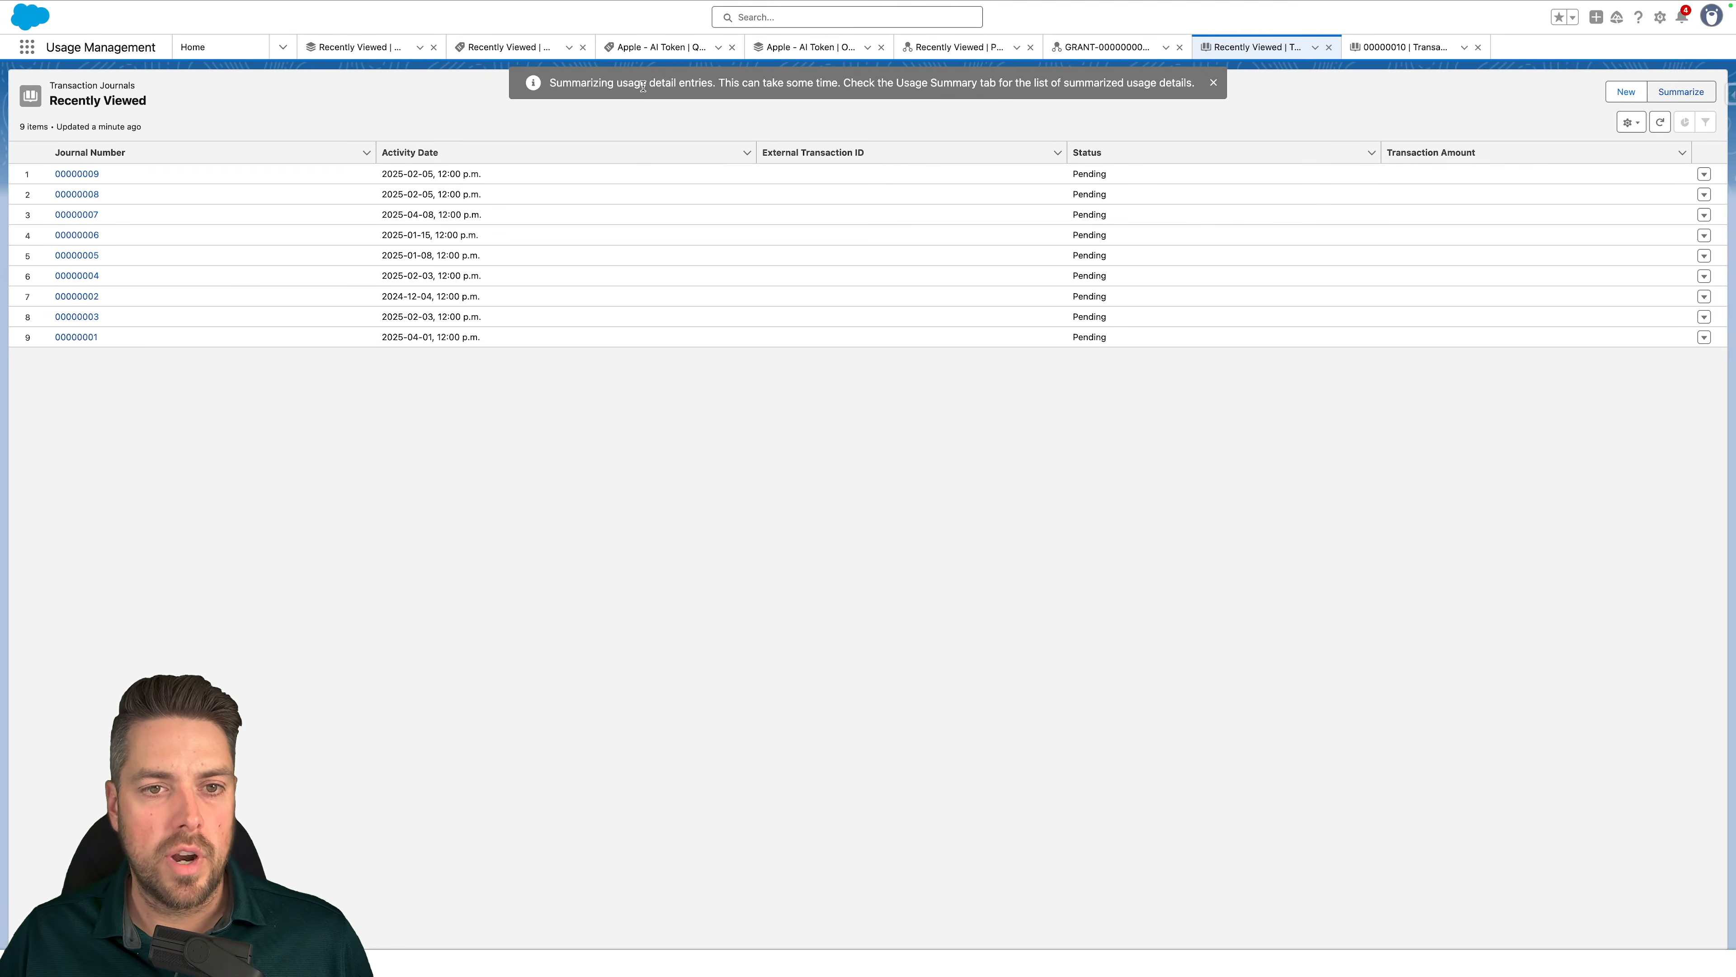
pyautogui.click(1213, 83)
pyautogui.press('super+r')
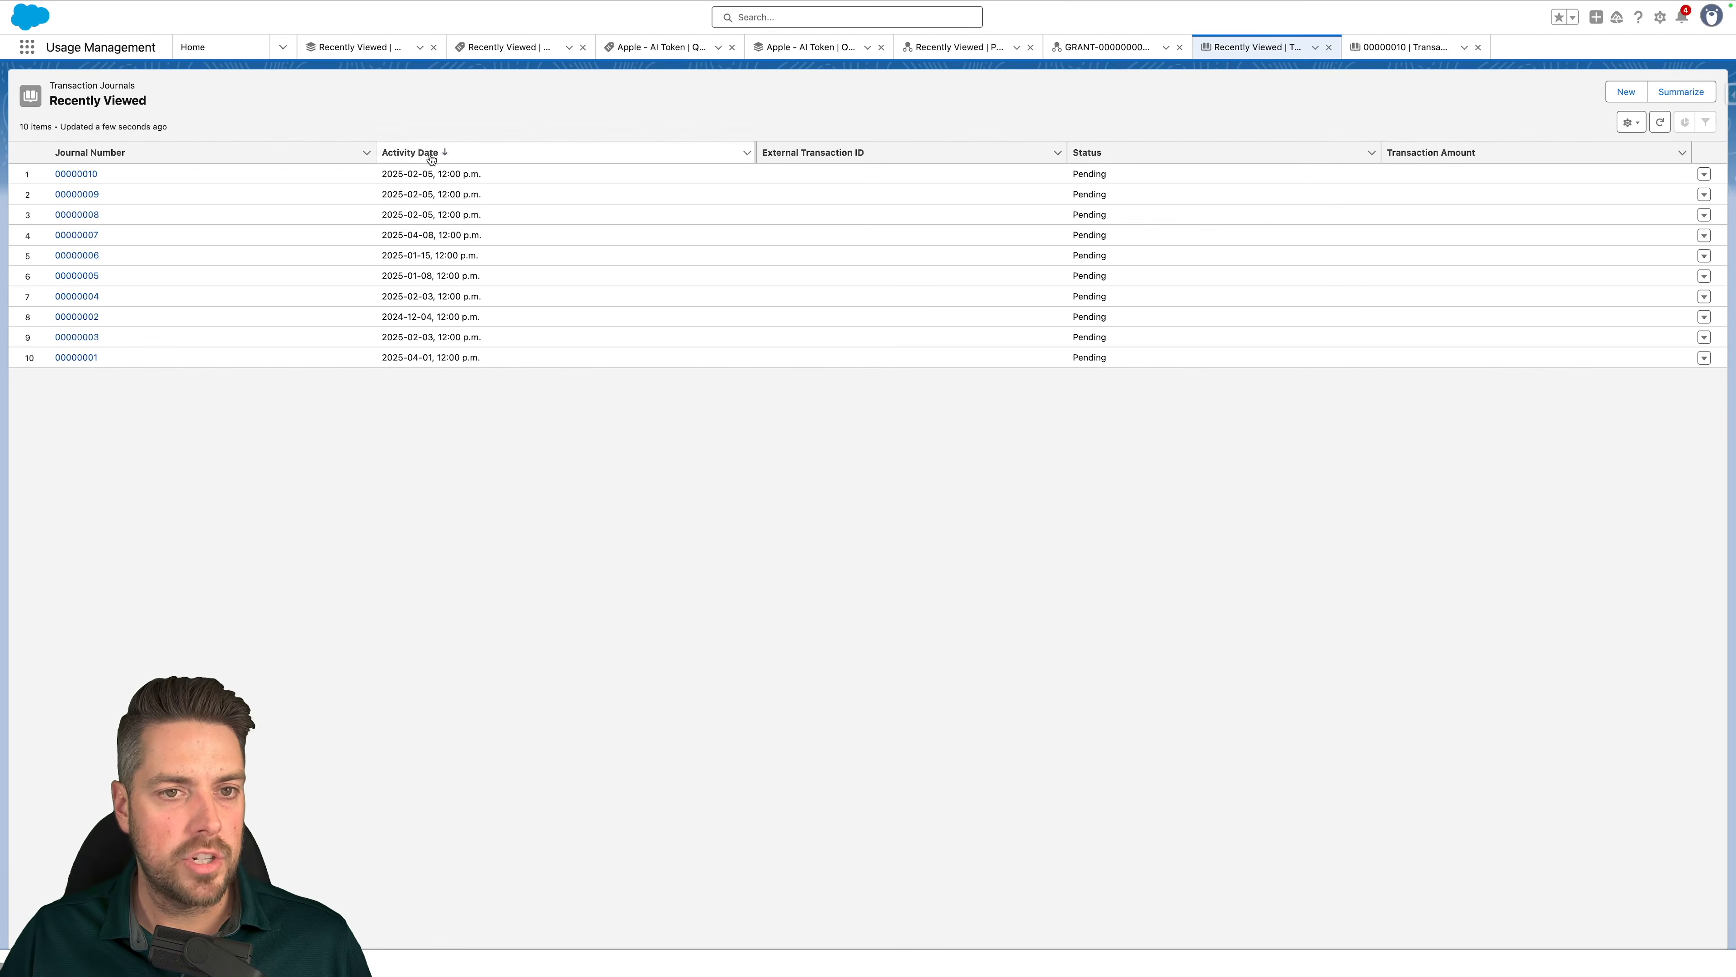
# Refresh the workflow services monitor in Setup and inspect the tasks of the running Create Usage Summary job
pyautogui.moveTo(224, 29)
pyautogui.click(130, 30)
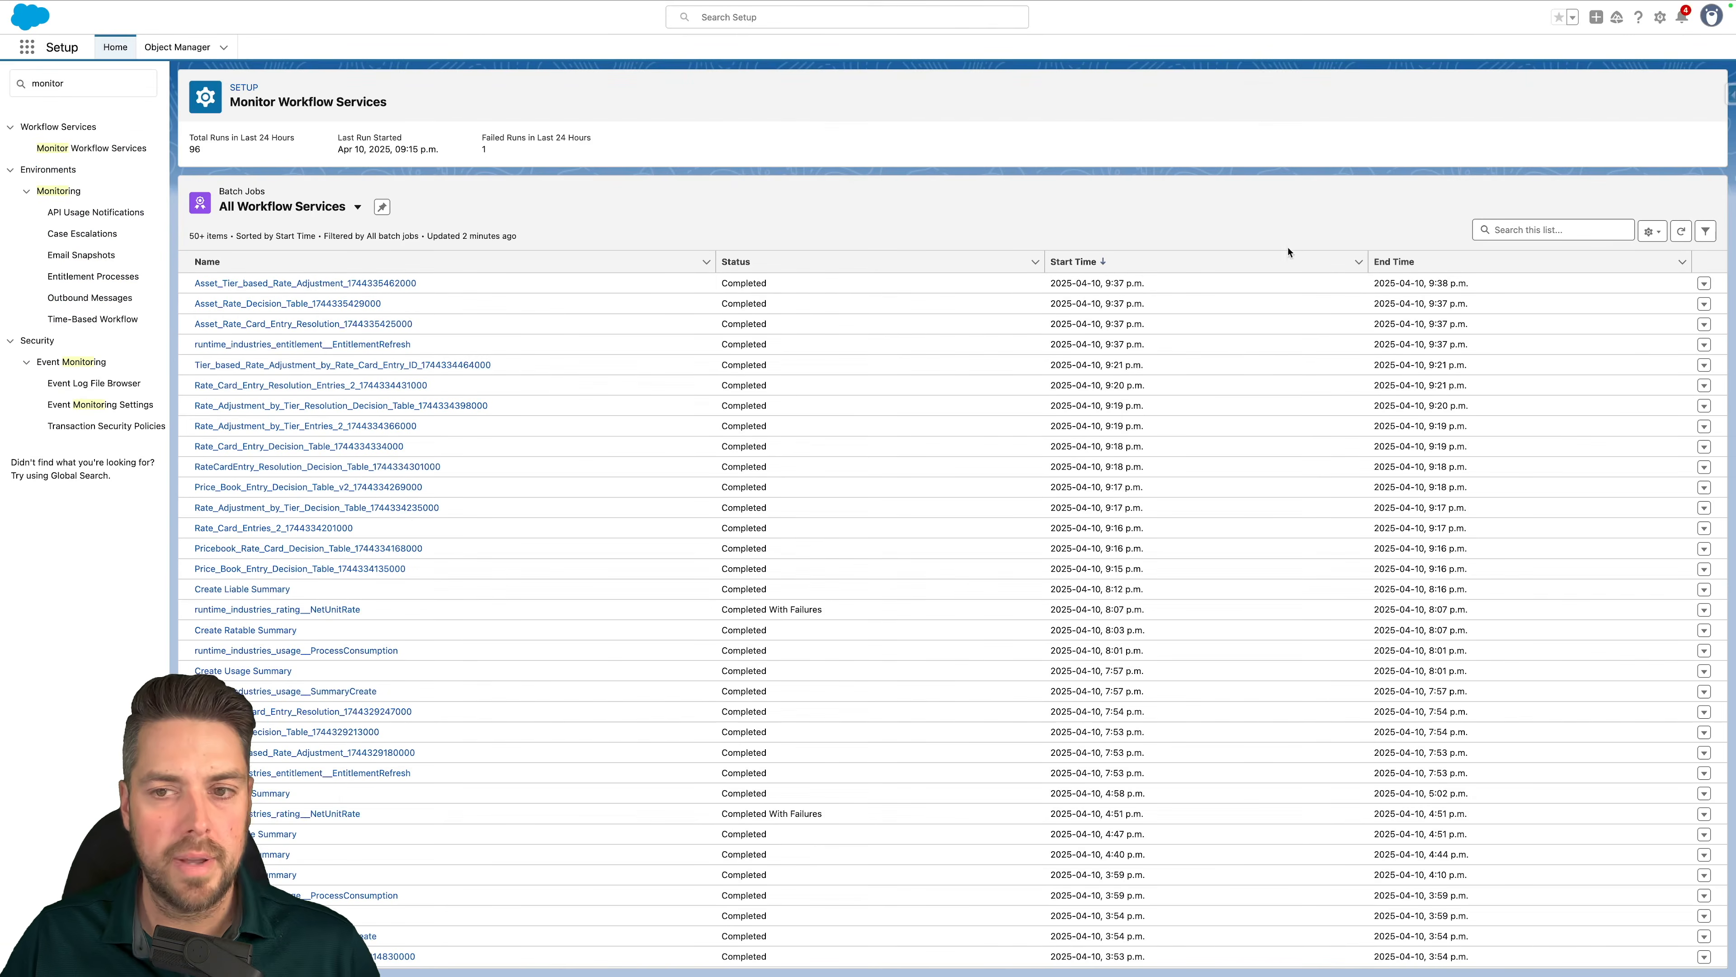
pyautogui.click(1680, 232)
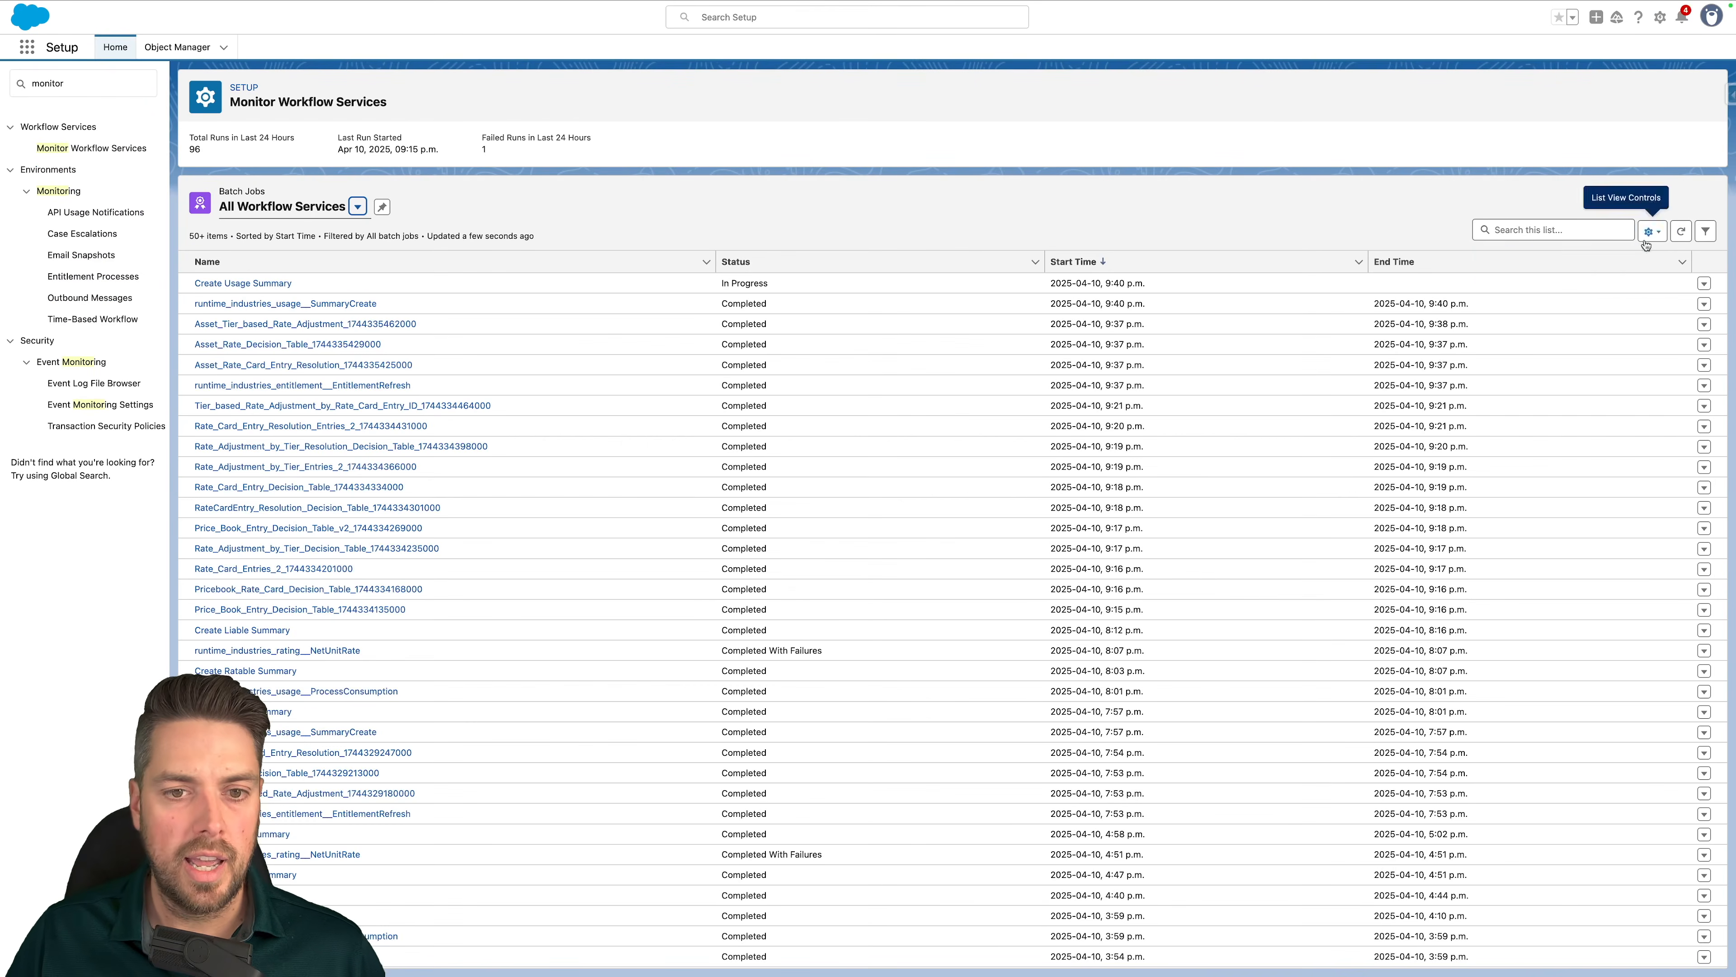
pyautogui.moveTo(391, 301); pyautogui.dragTo(219, 298)
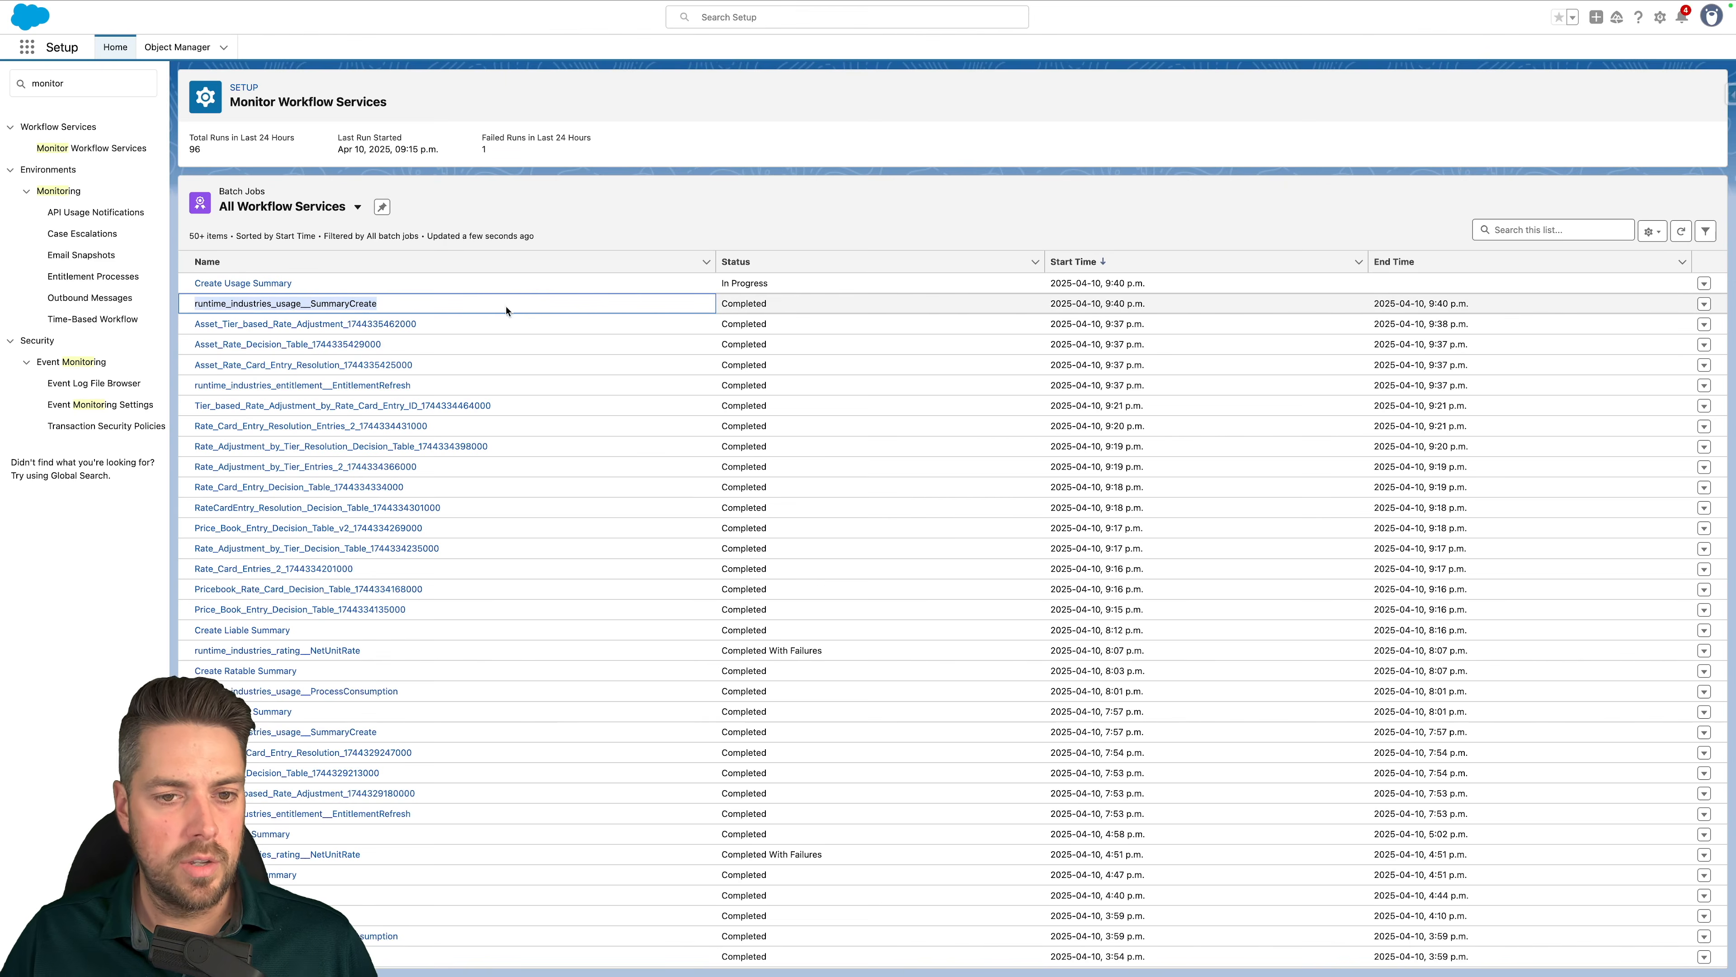
pyautogui.moveTo(311, 285); pyautogui.dragTo(176, 284)
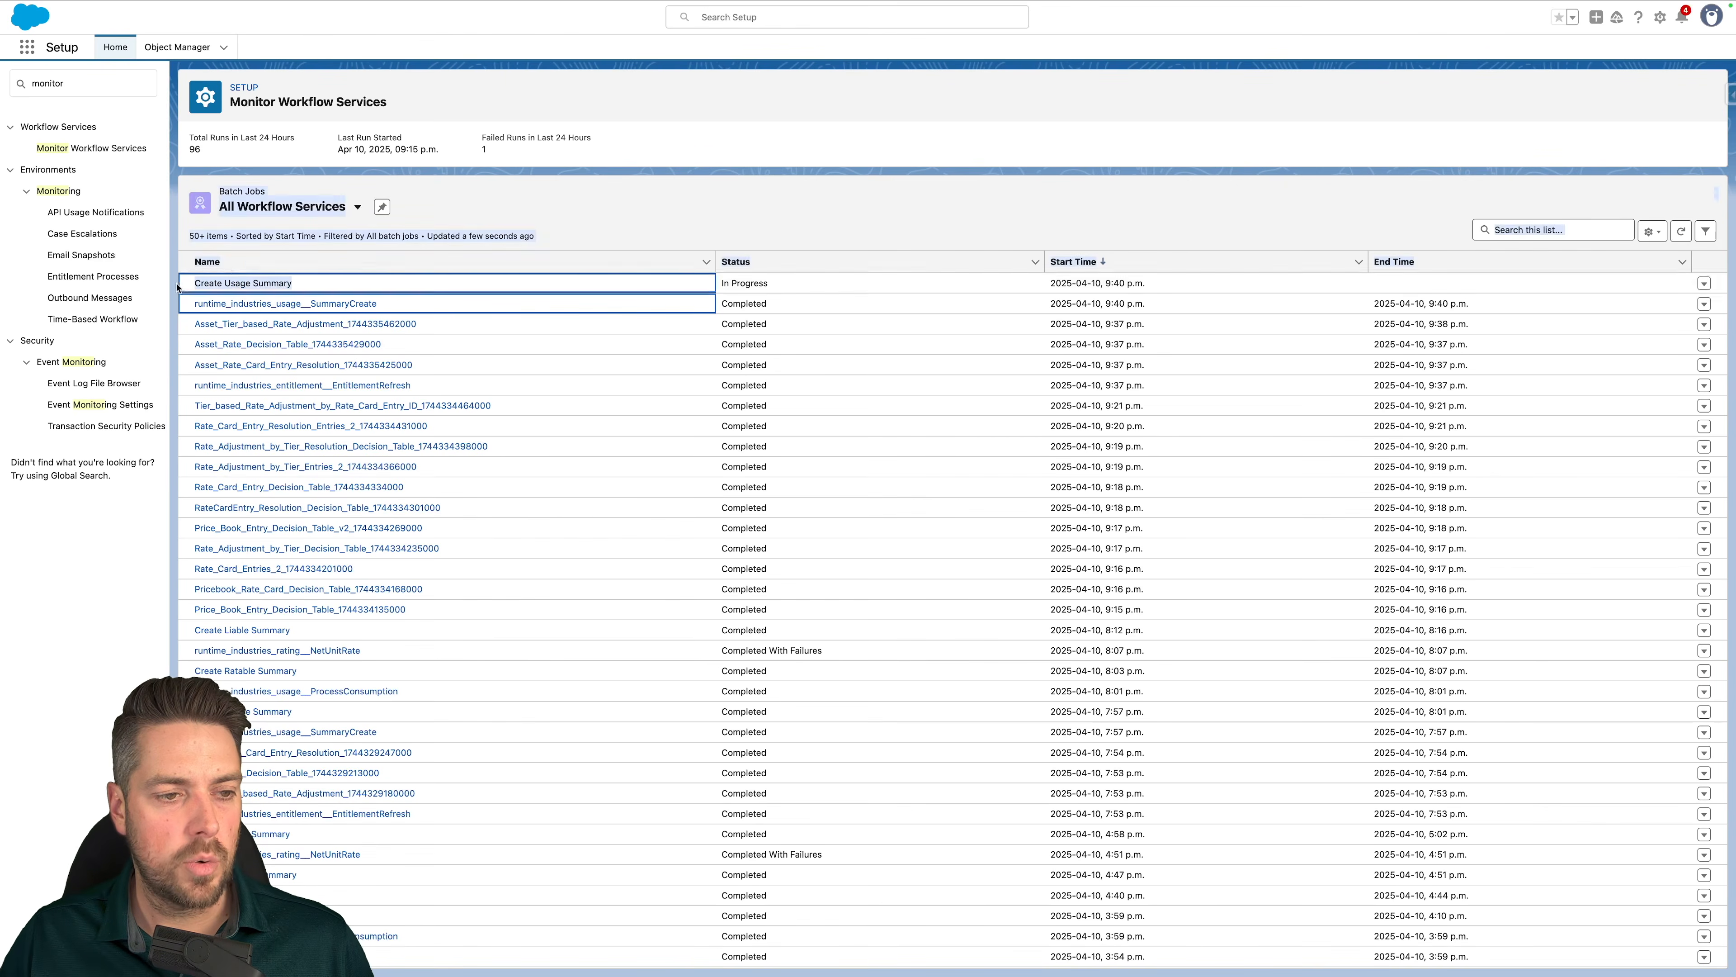
pyautogui.click(244, 283)
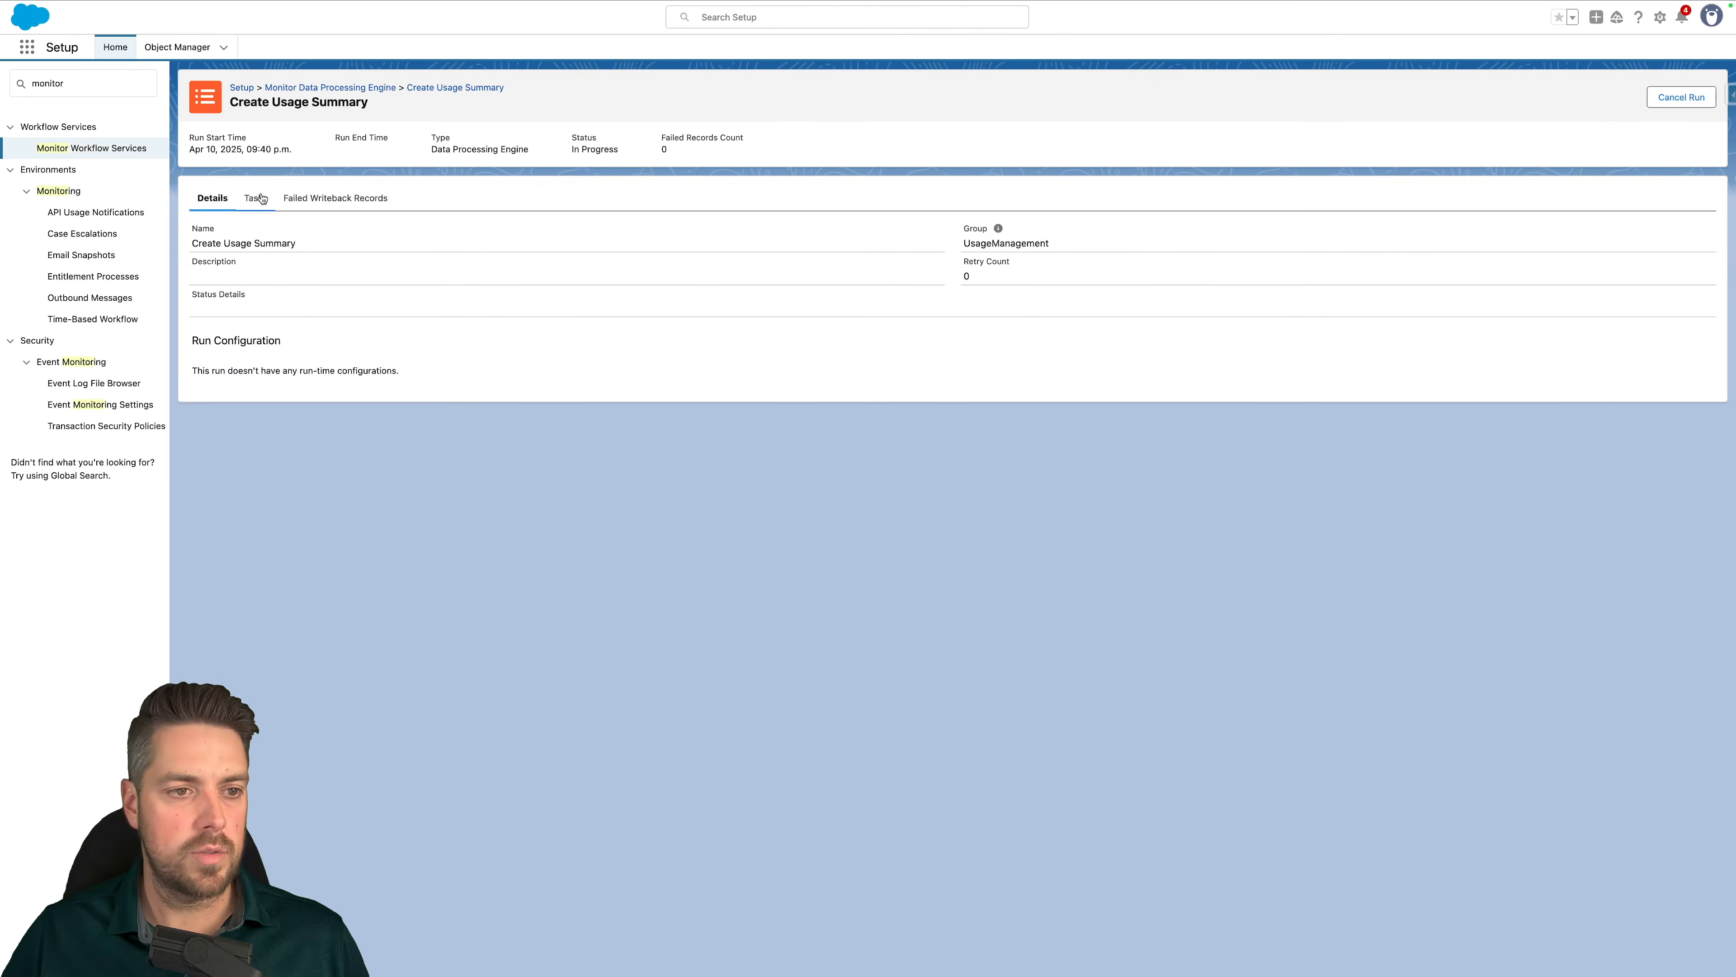
pyautogui.click(261, 199)
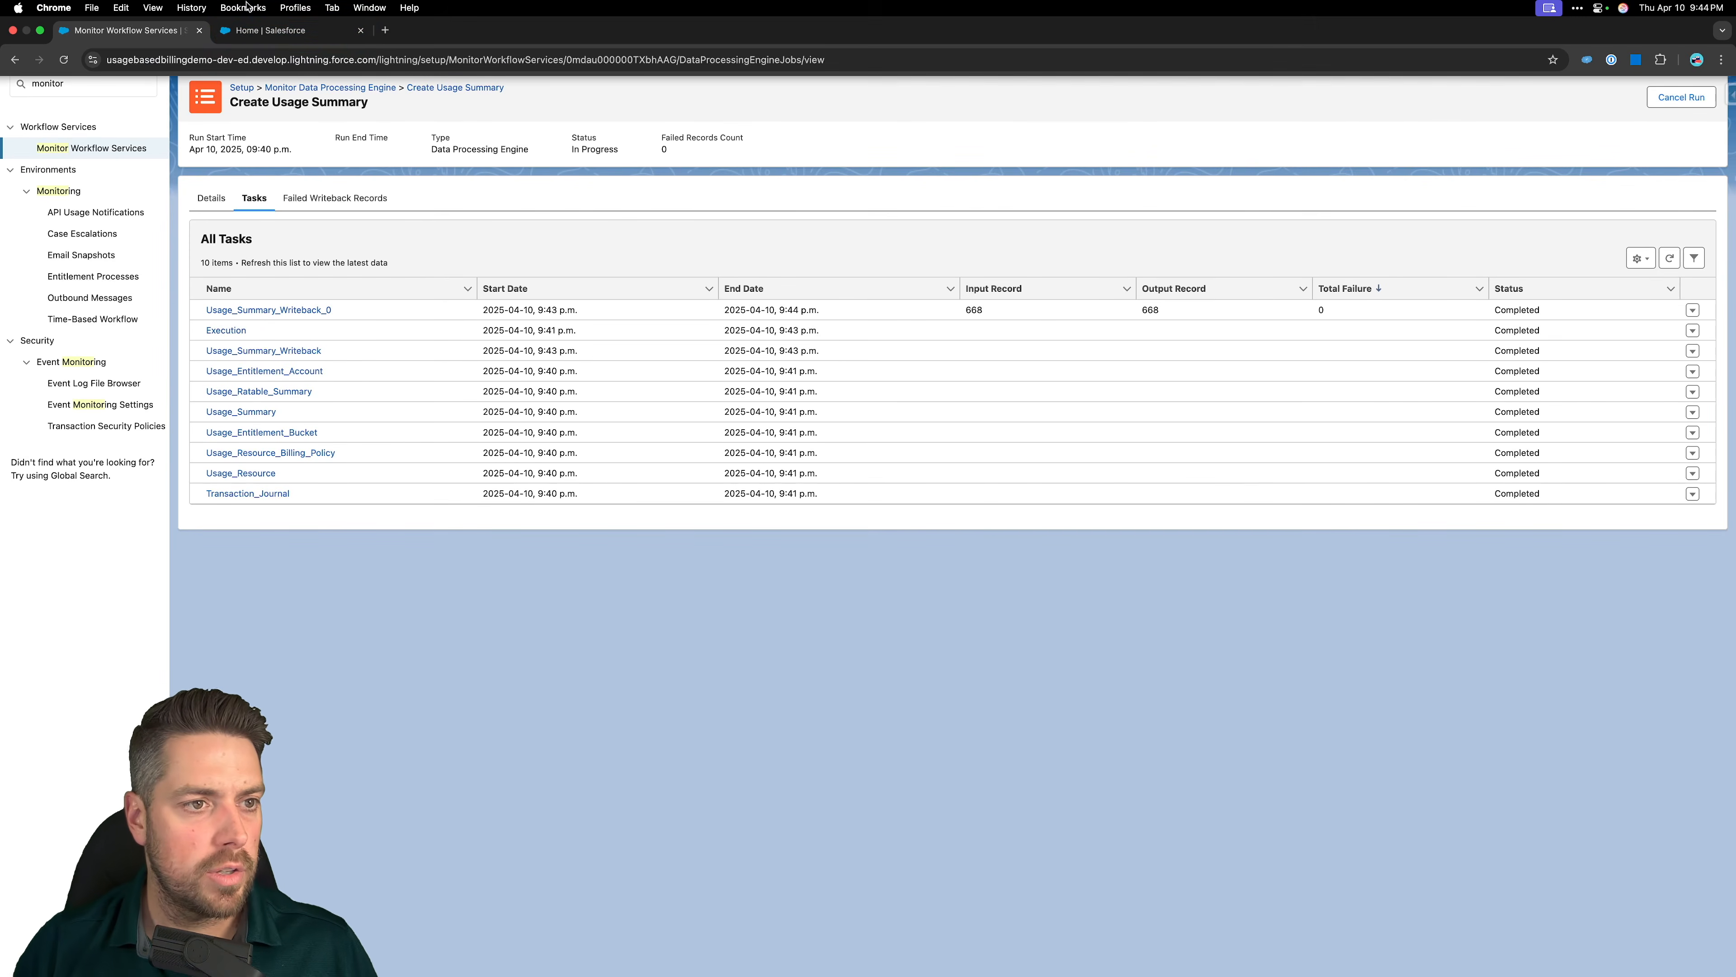
# Return to Usage Management and display the All Usage Summaries list view
pyautogui.click(268, 30)
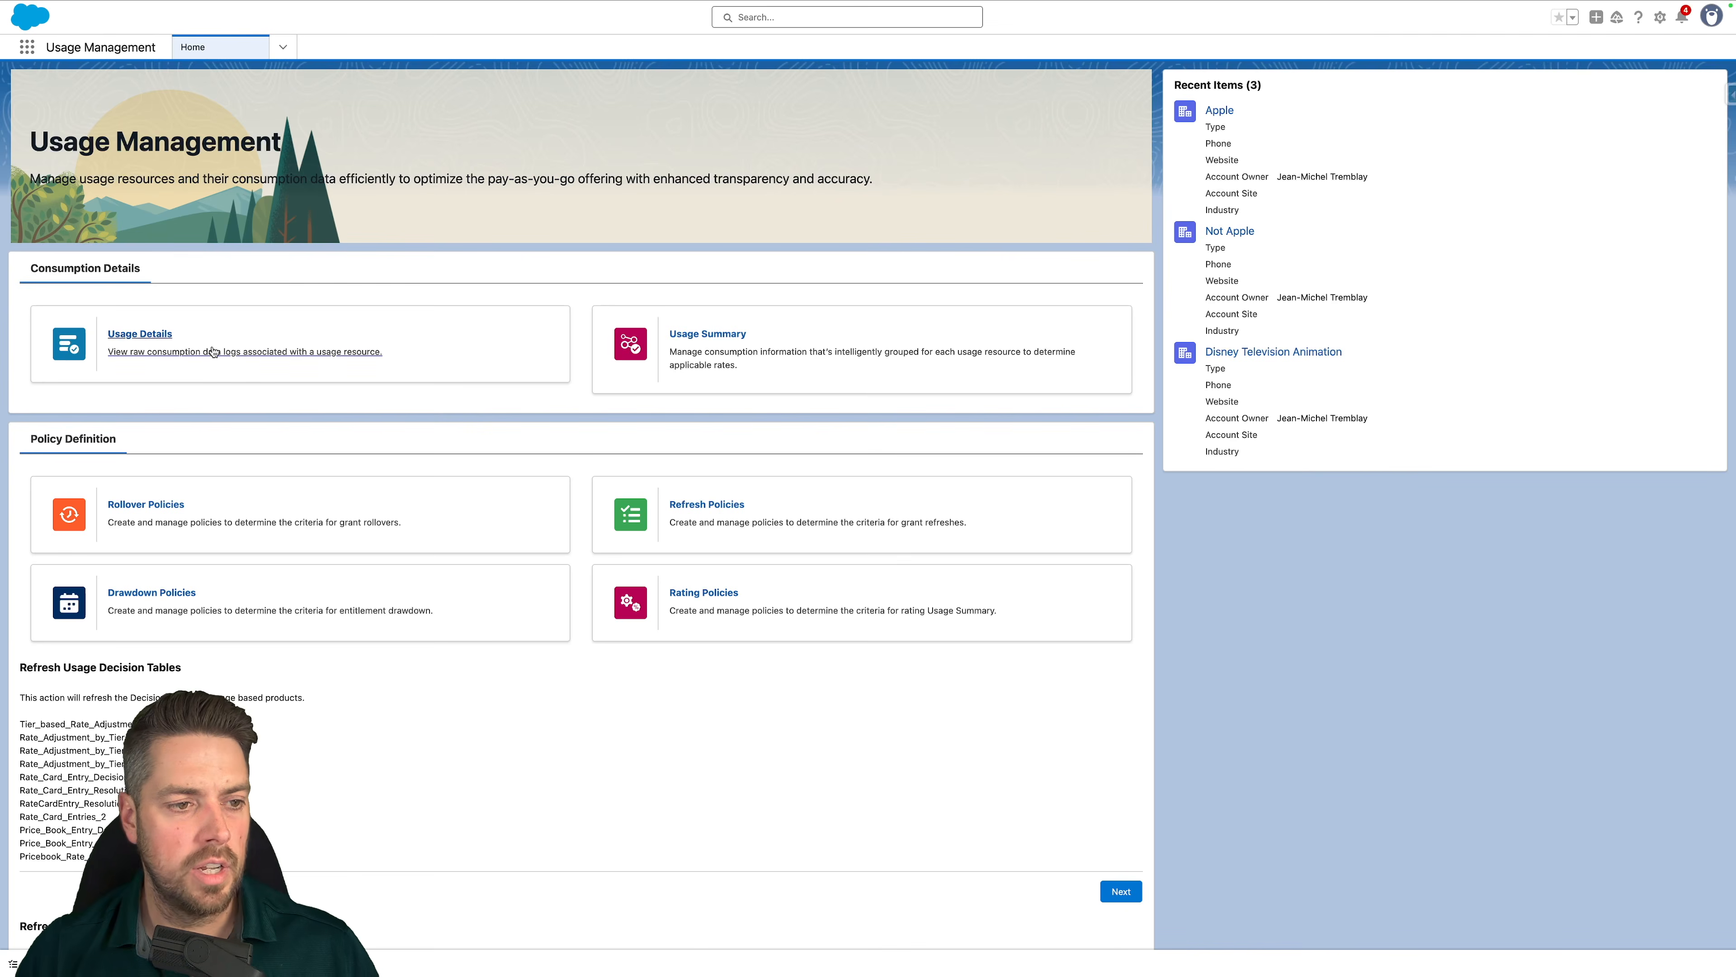
pyautogui.click(711, 363)
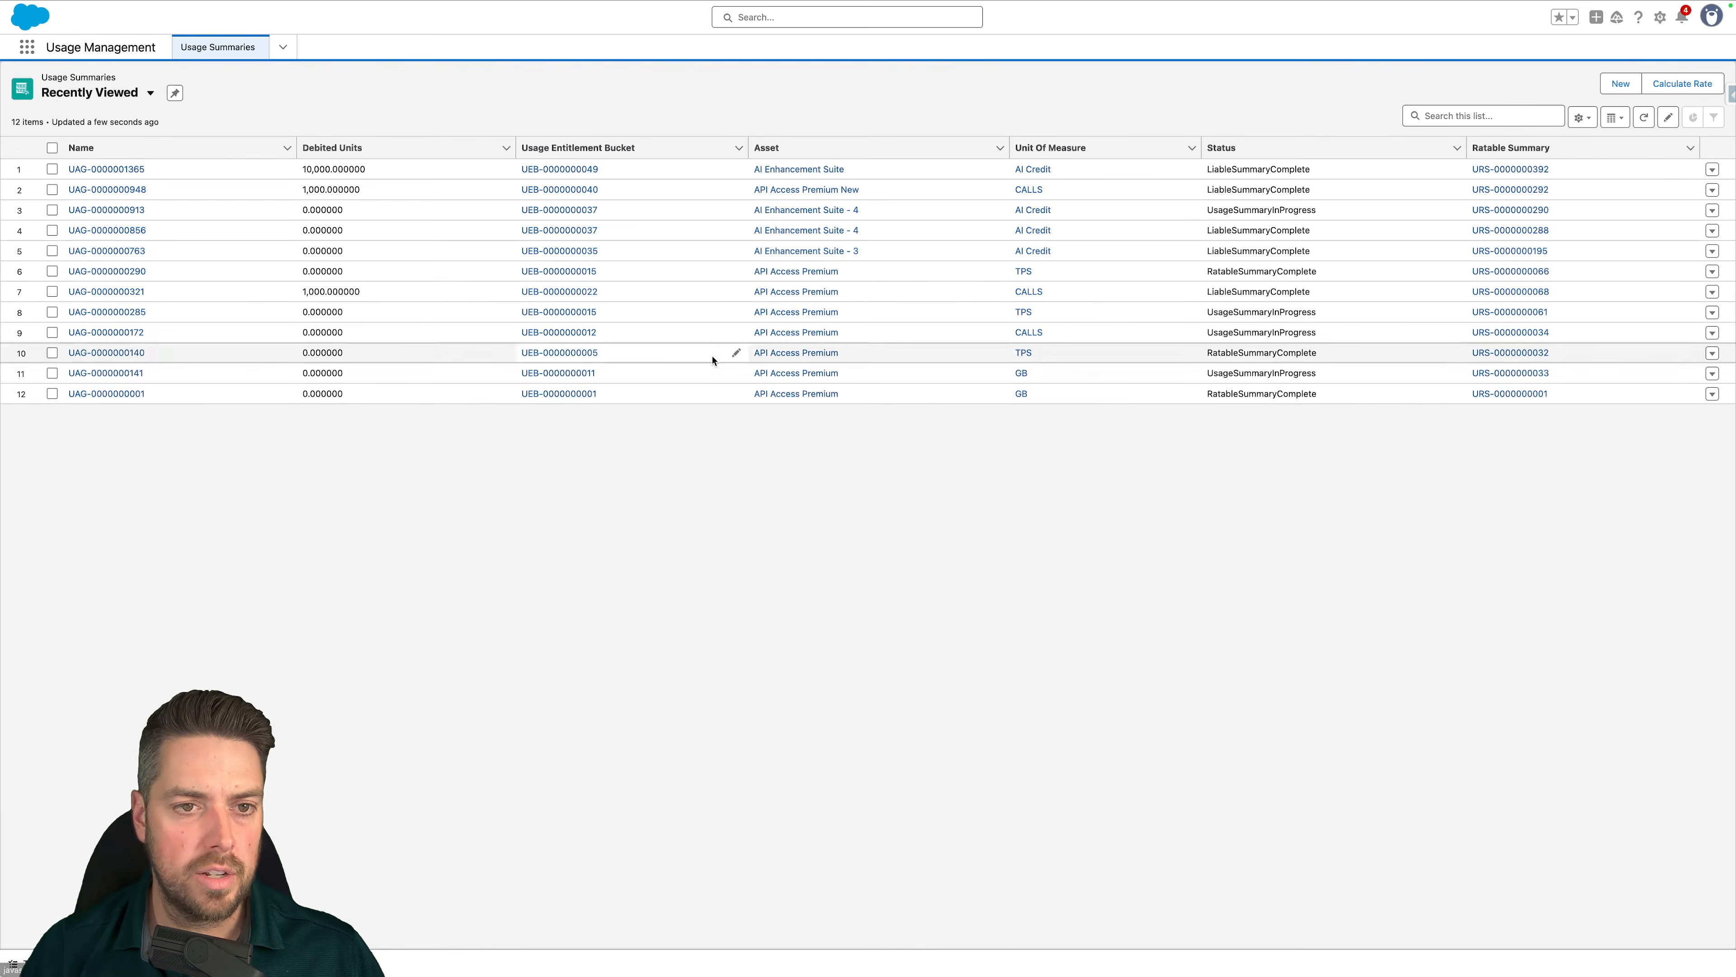
pyautogui.click(91, 96)
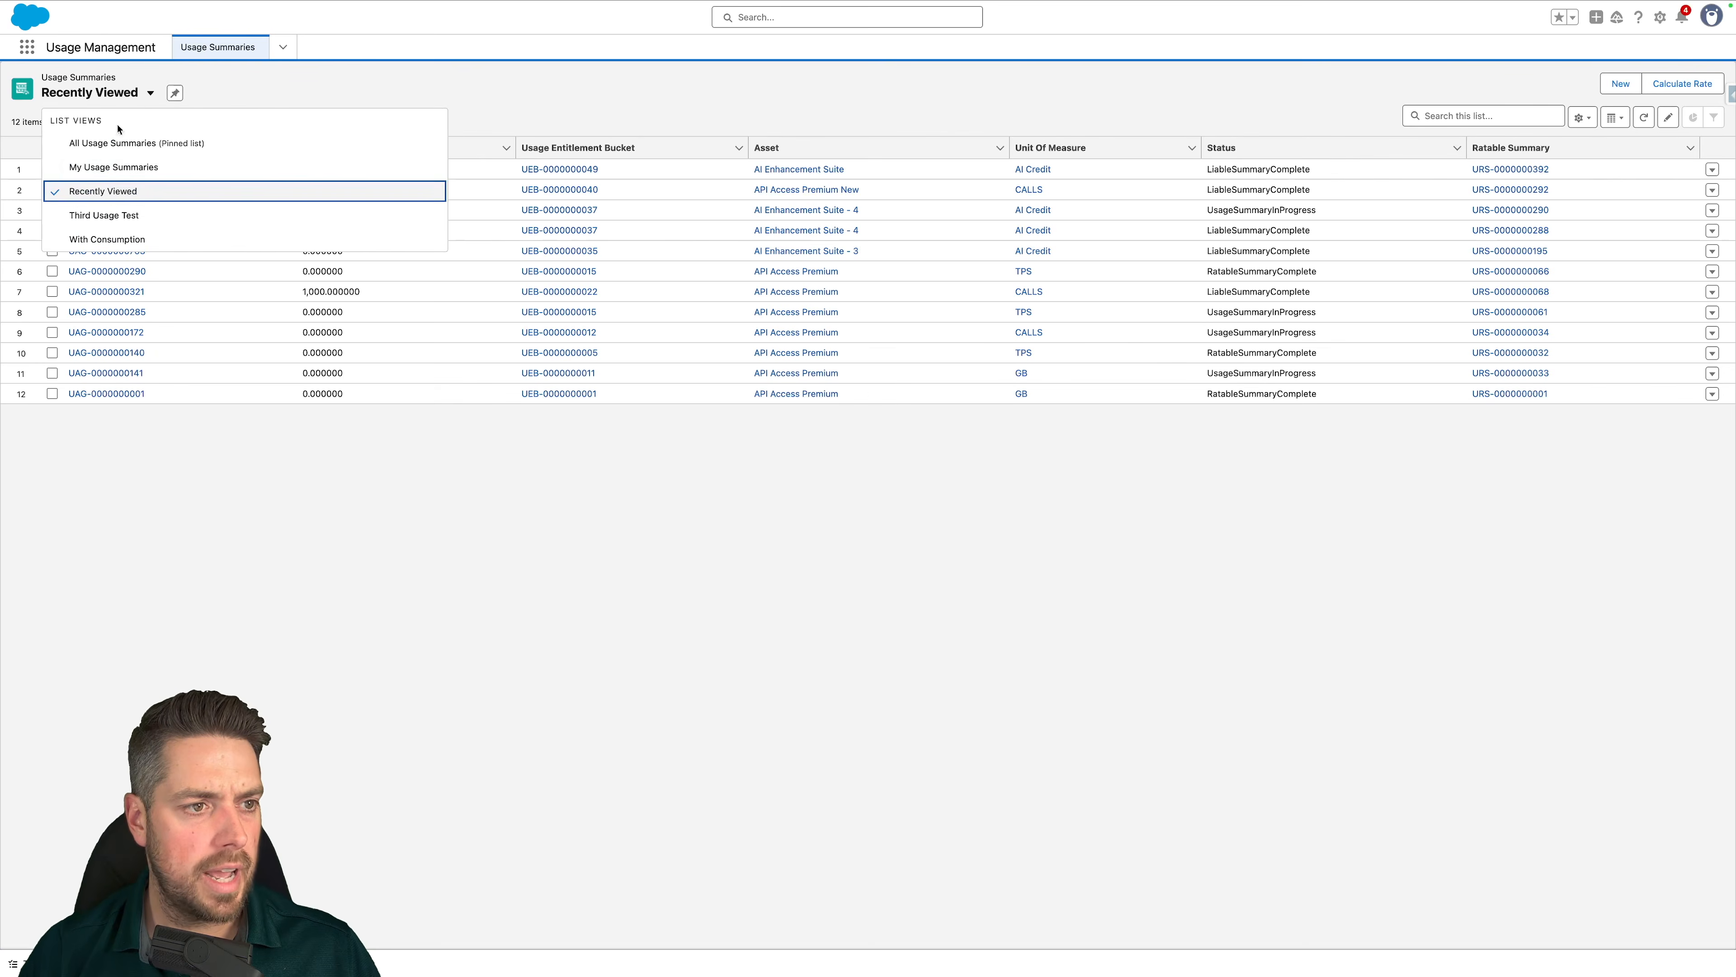
pyautogui.click(130, 151)
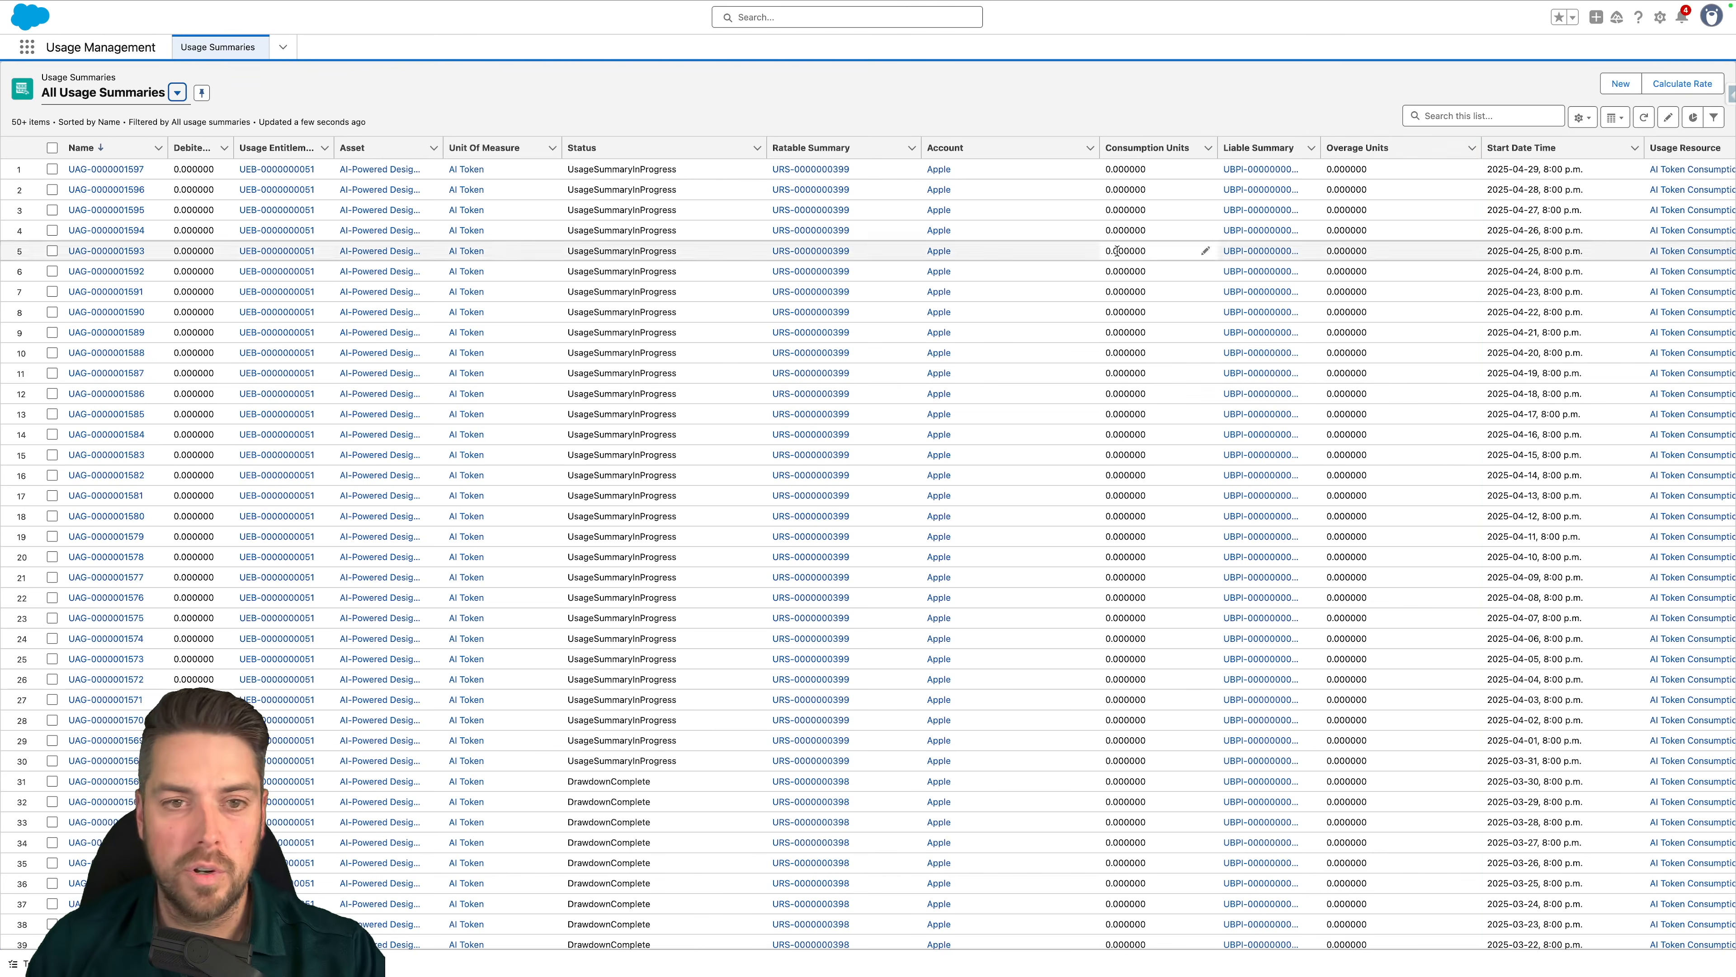
# Find Apple's AI-Powered Design Hub usage summary starting 2025-02-04 and open its record
pyautogui.scroll(-2, 1026, 320)
pyautogui.scroll(-3, 1027, 319)
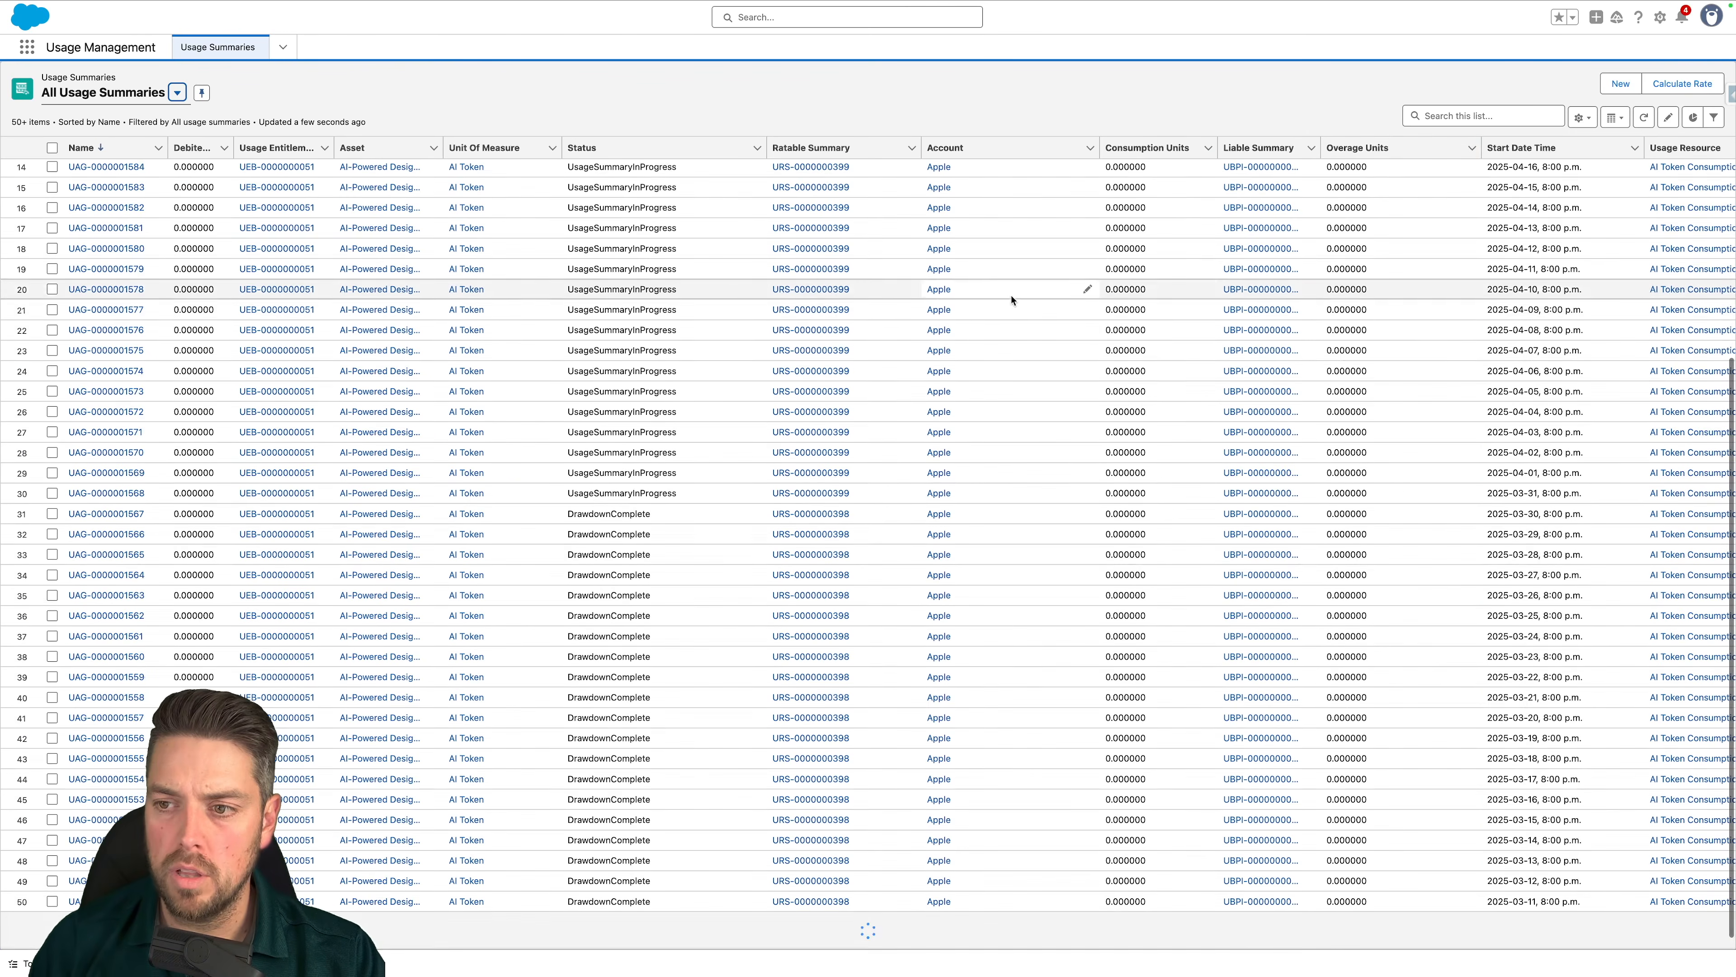
pyautogui.scroll(-3, 1028, 315)
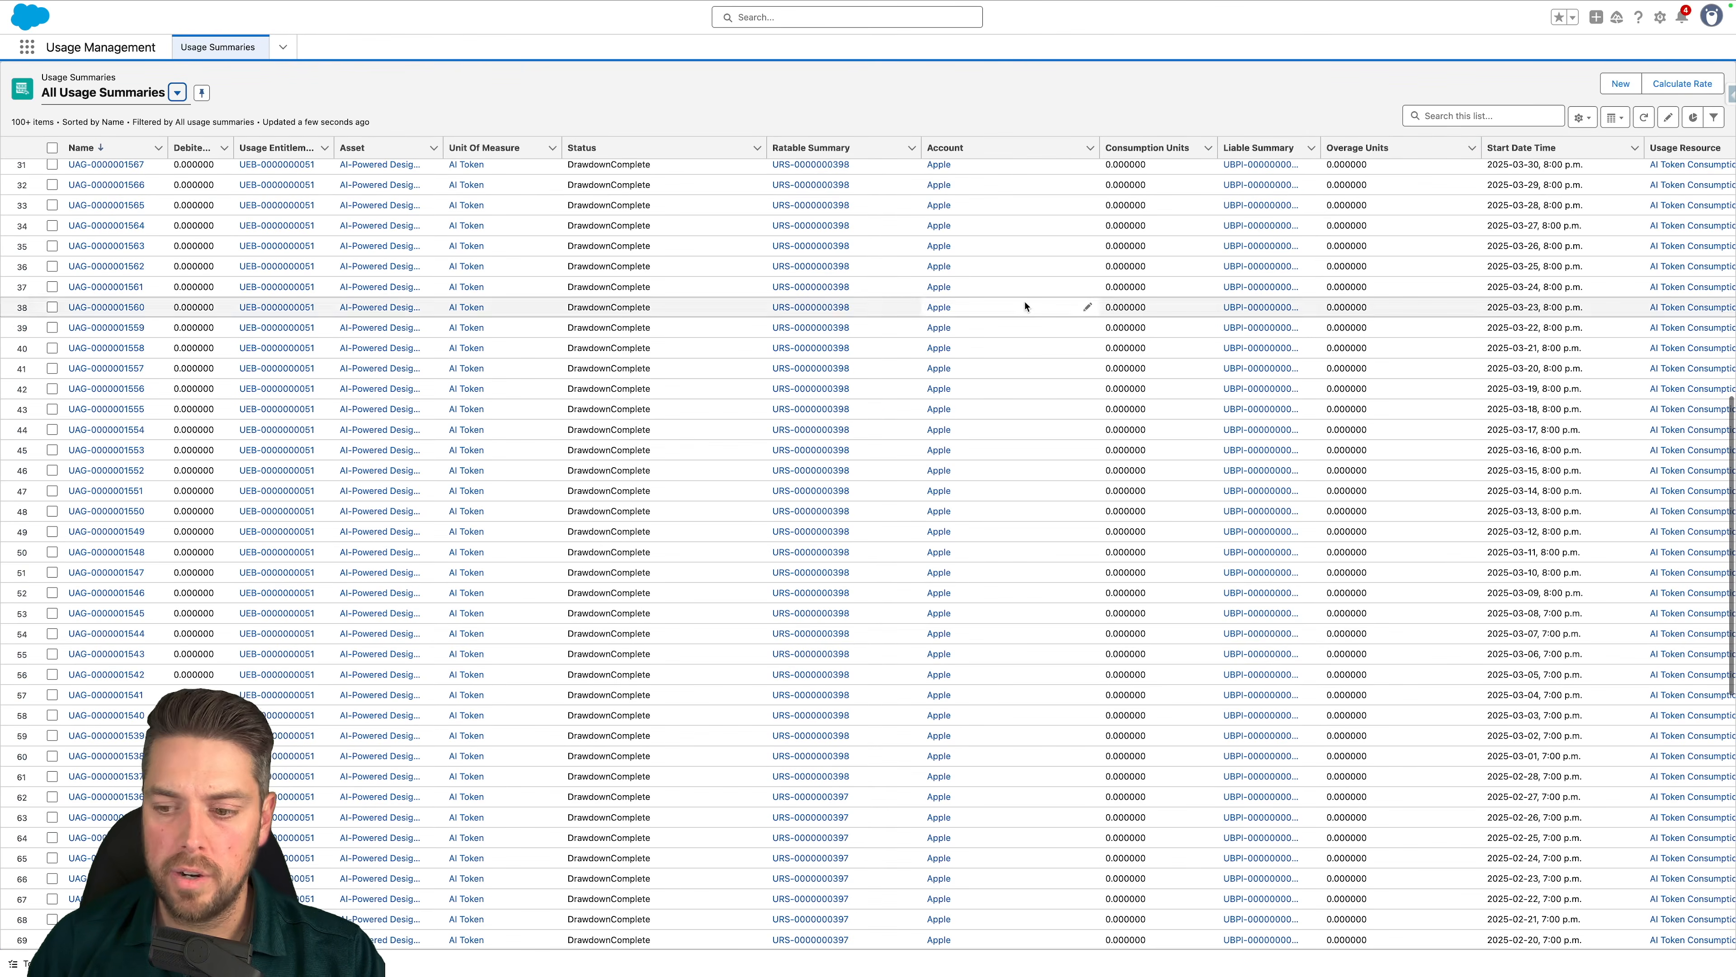
pyautogui.scroll(-3, 1026, 314)
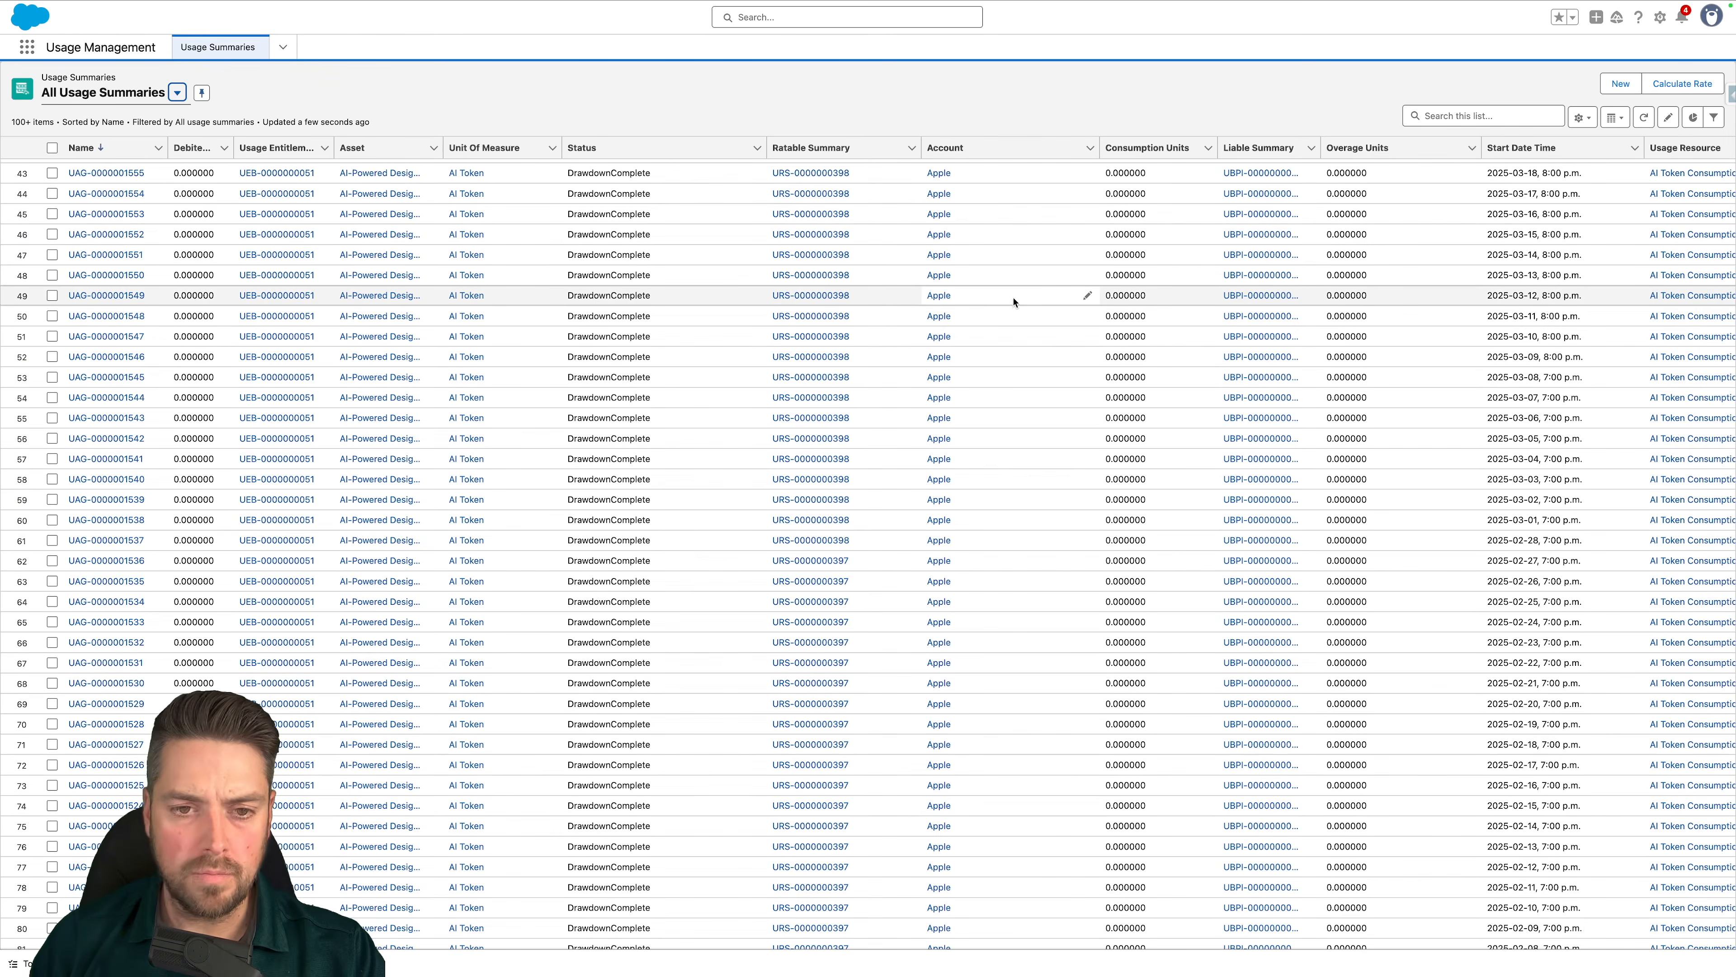
pyautogui.scroll(-4, 1015, 302)
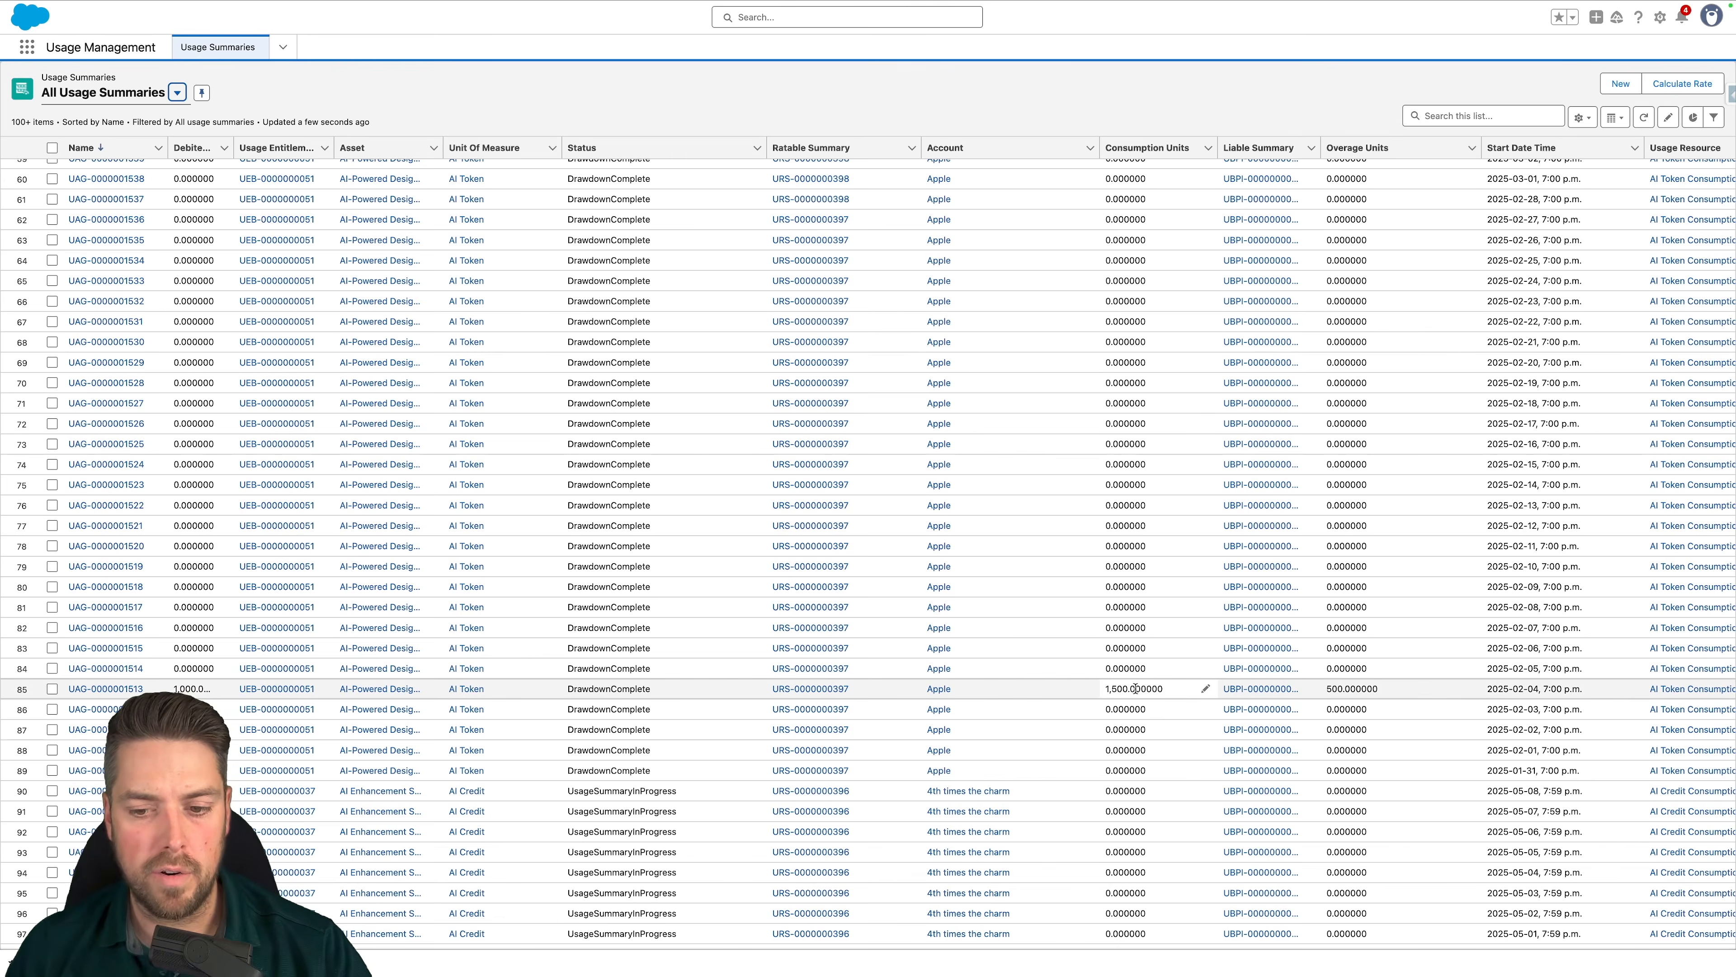
pyautogui.click(1186, 692)
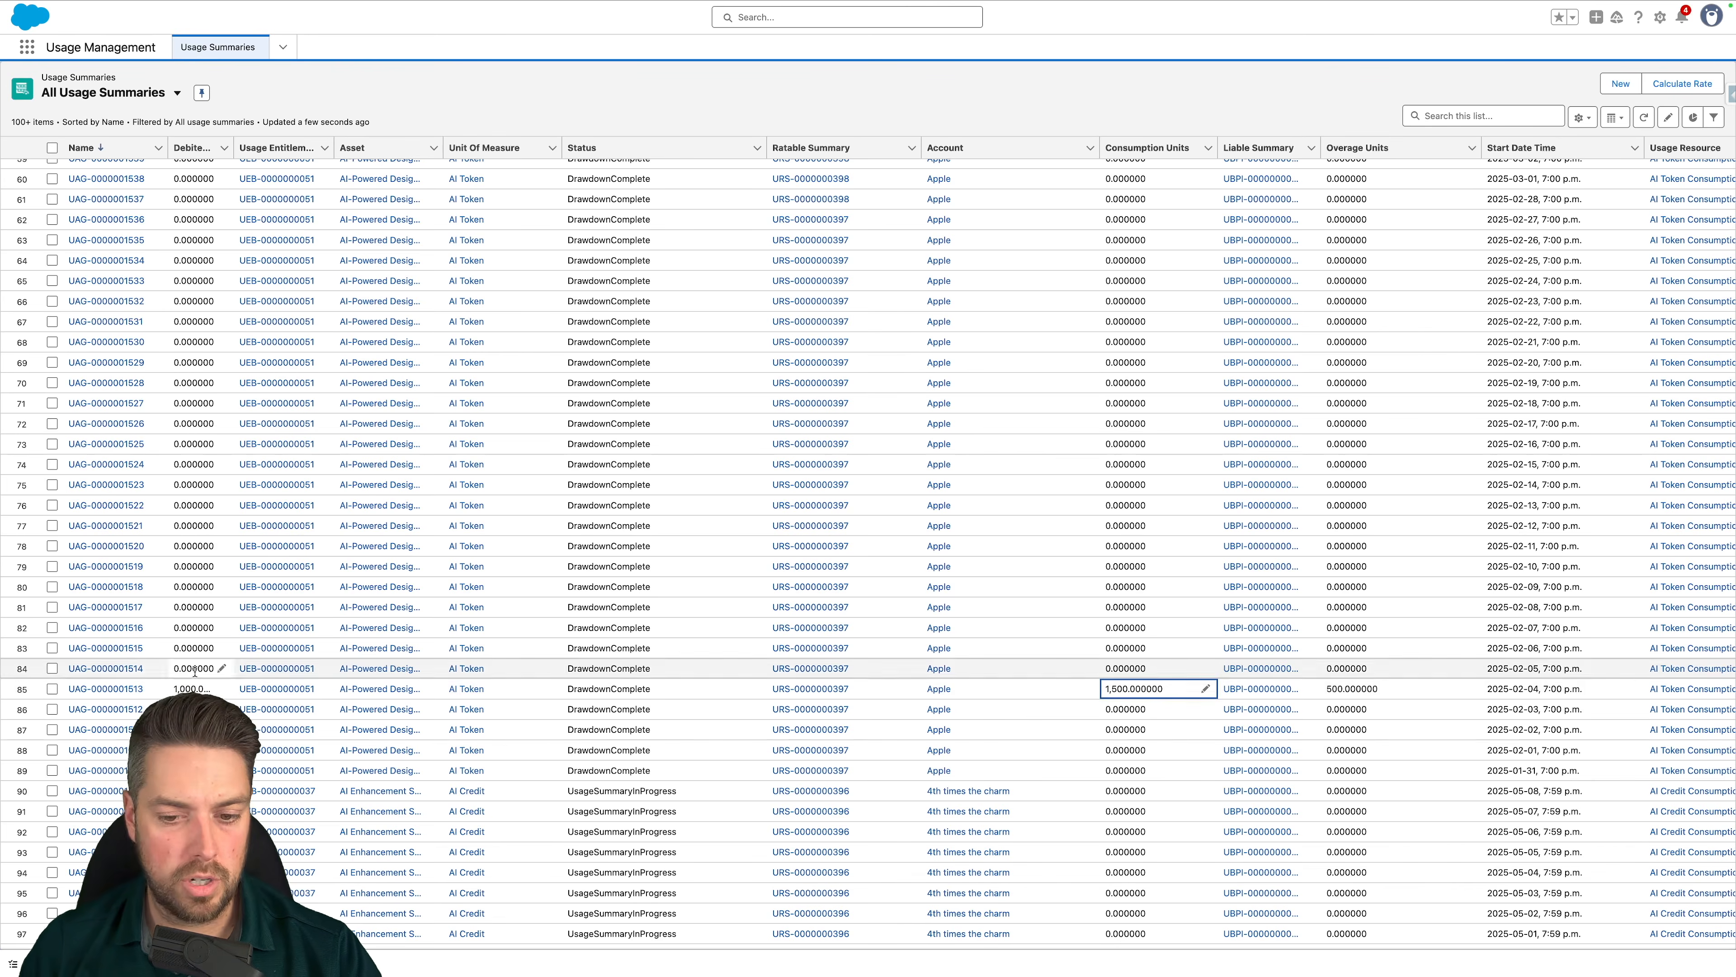
pyautogui.click(106, 689)
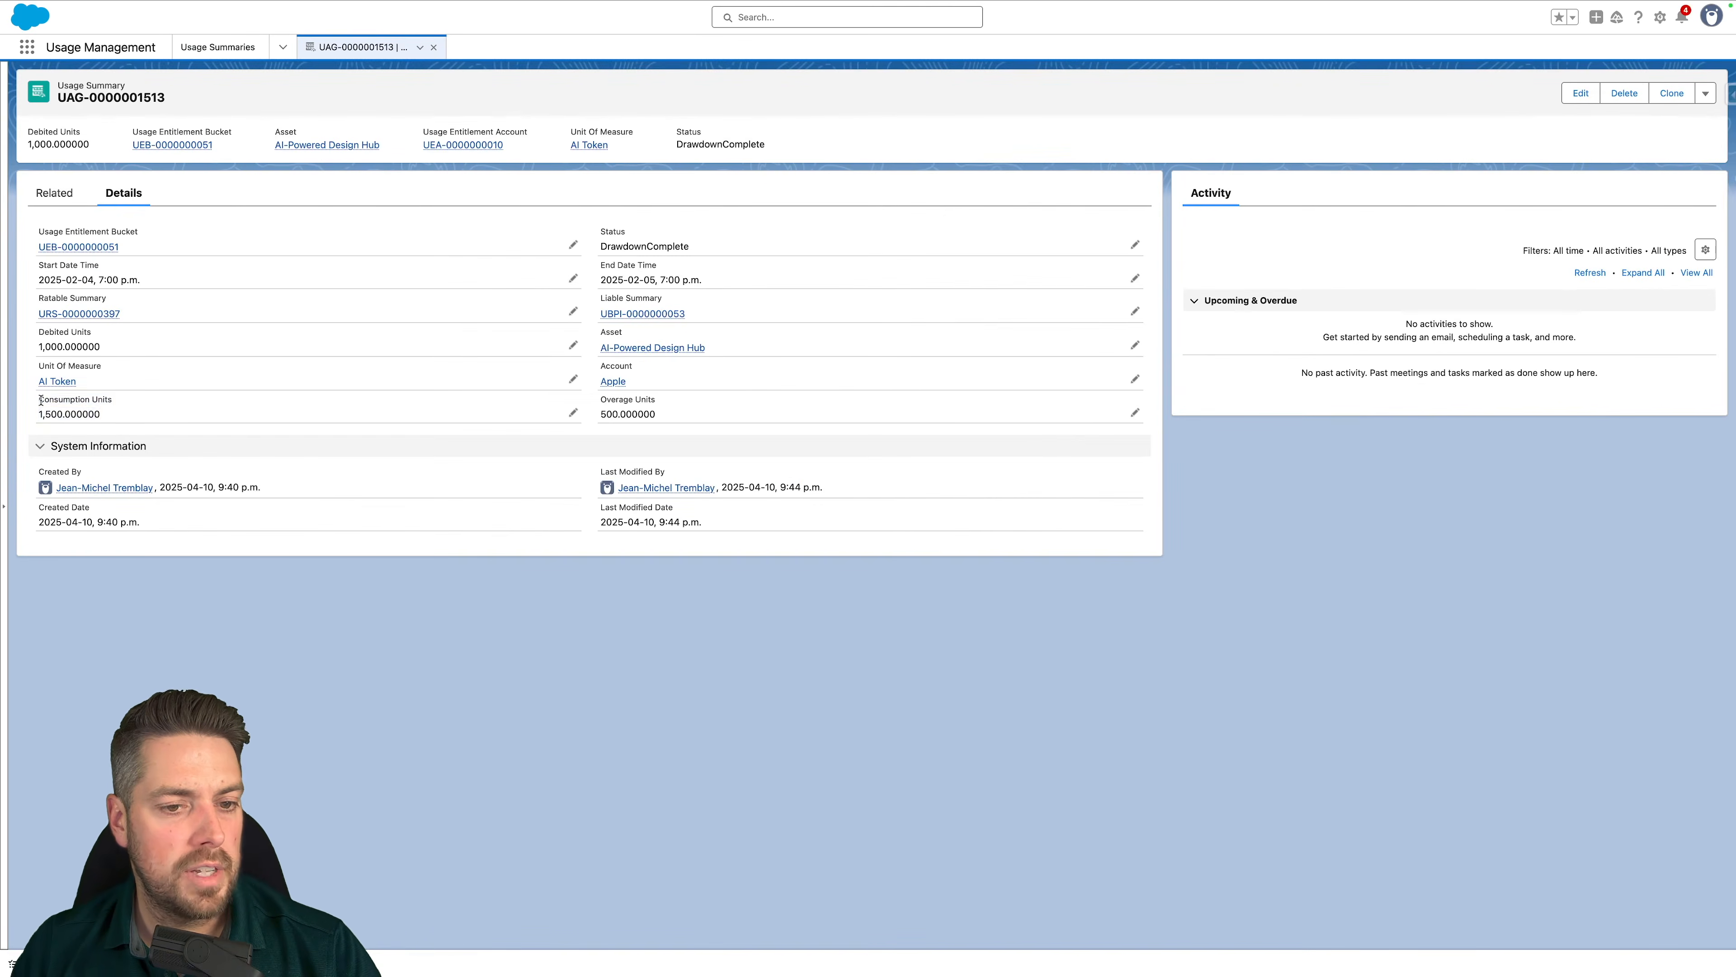
# Review the usage summary's debited and overage units, and open its linked liable and ratable summary records
pyautogui.moveTo(109, 353); pyautogui.dragTo(35, 332)
pyautogui.click(32, 330)
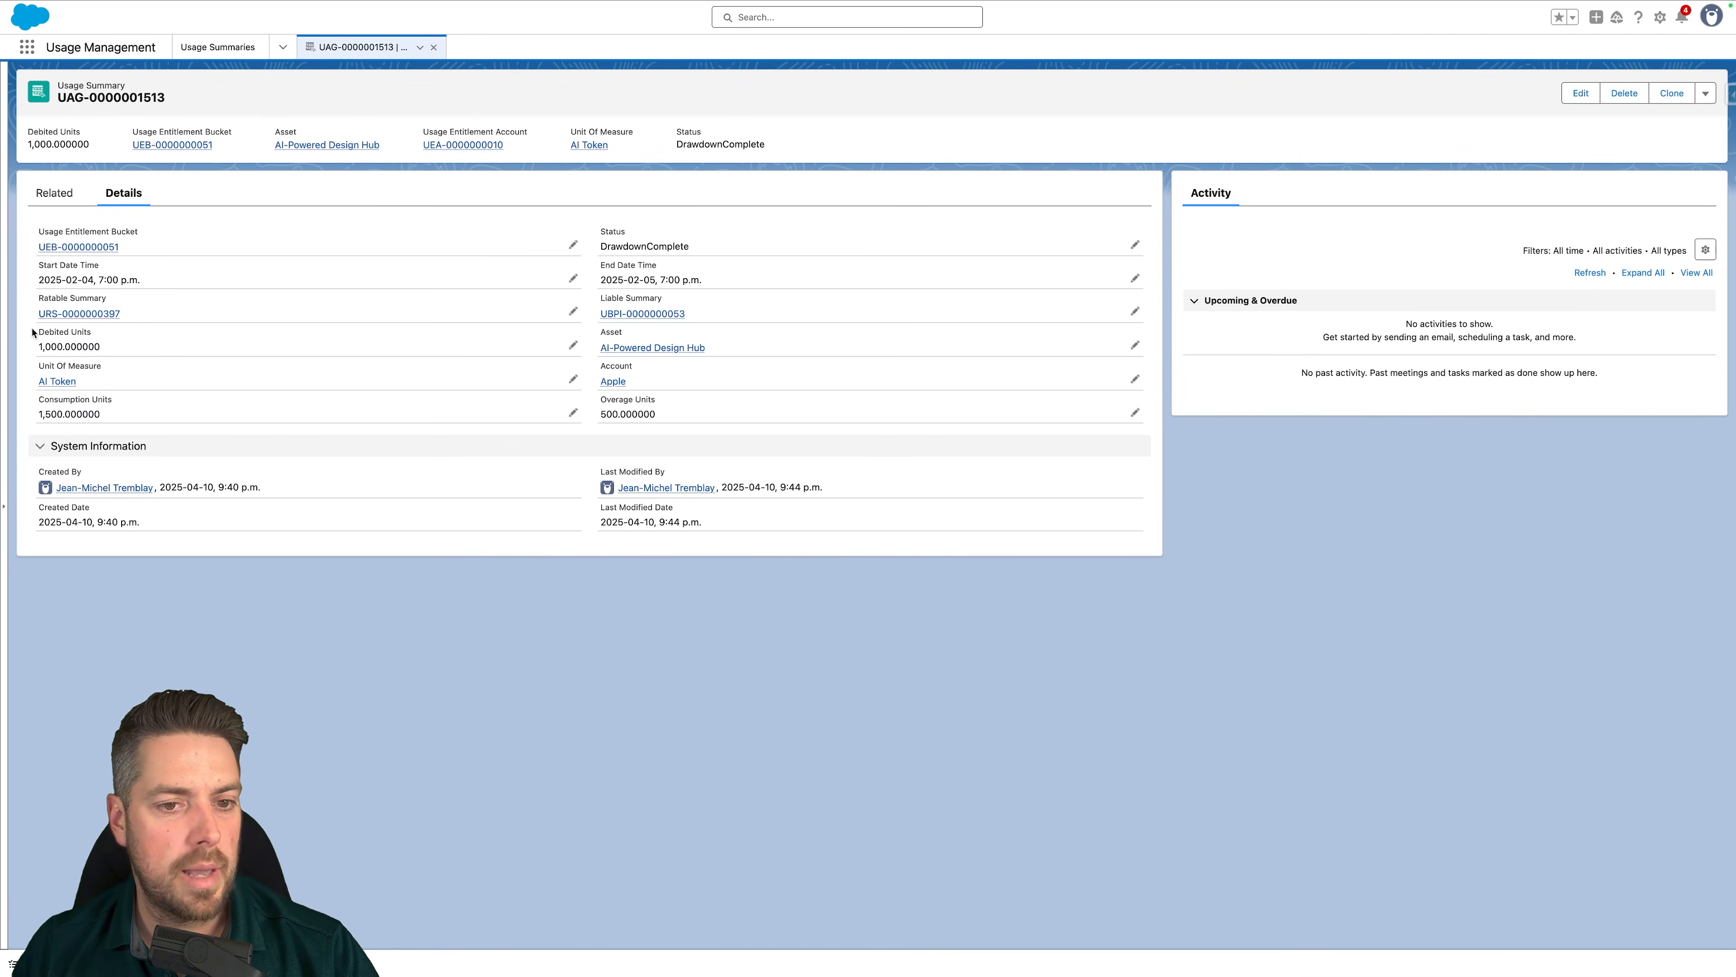
pyautogui.moveTo(656, 415); pyautogui.dragTo(599, 403)
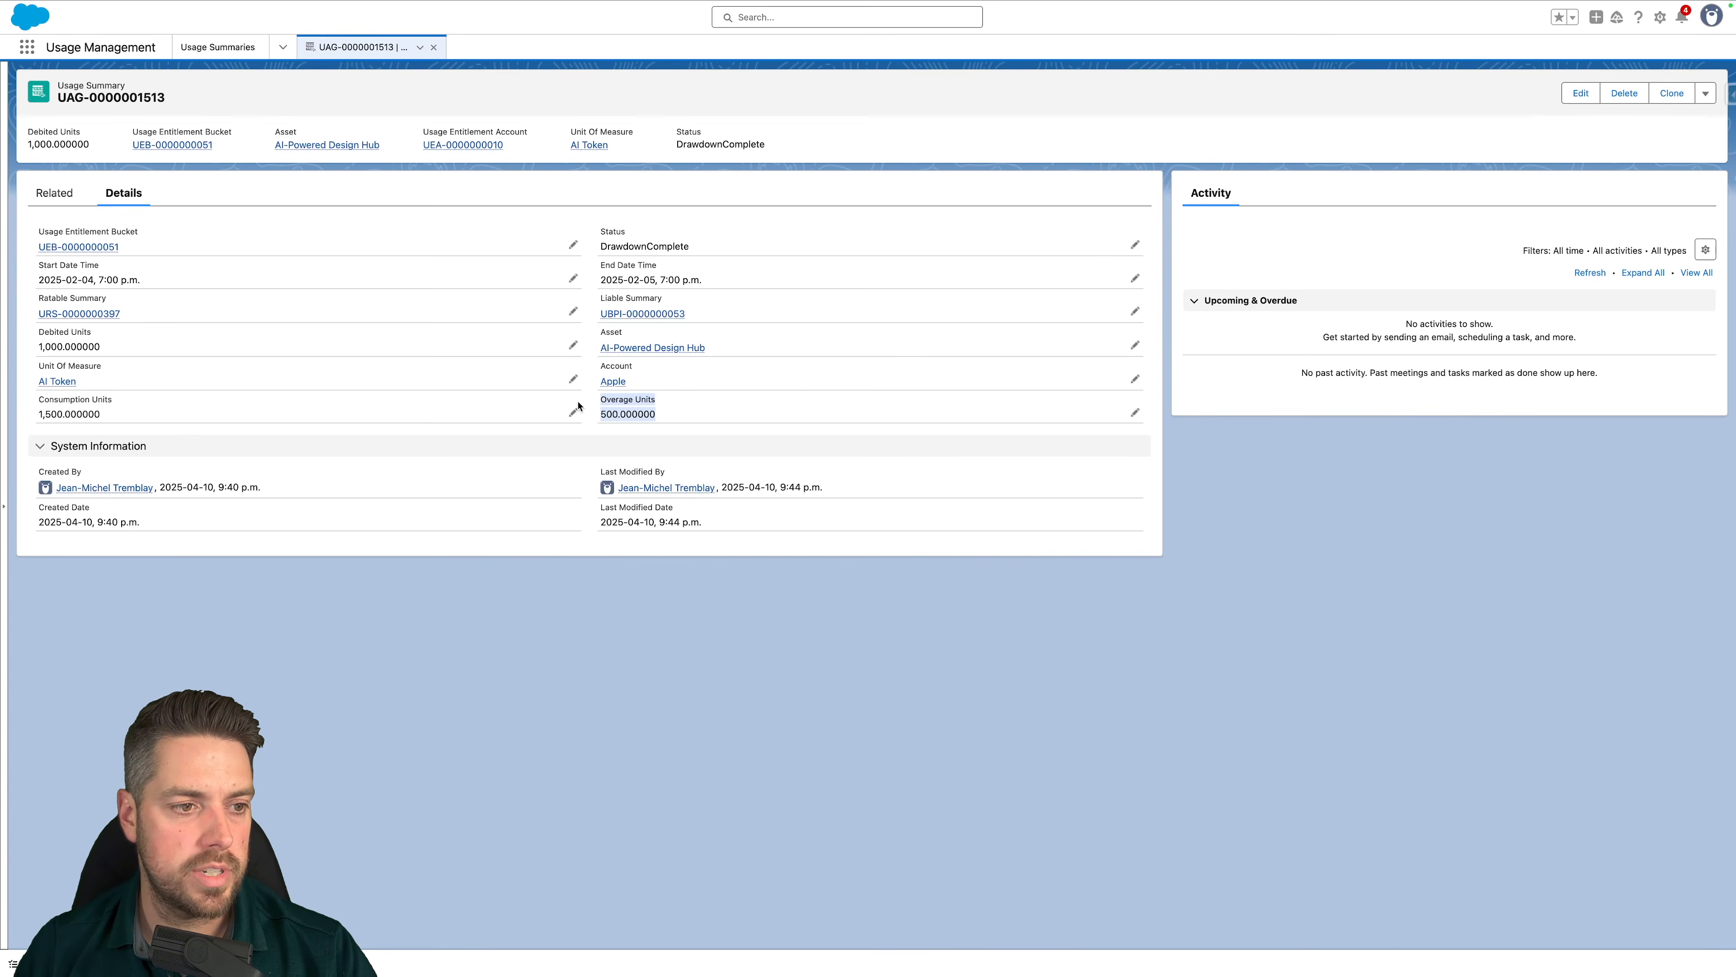
pyautogui.click(637, 315)
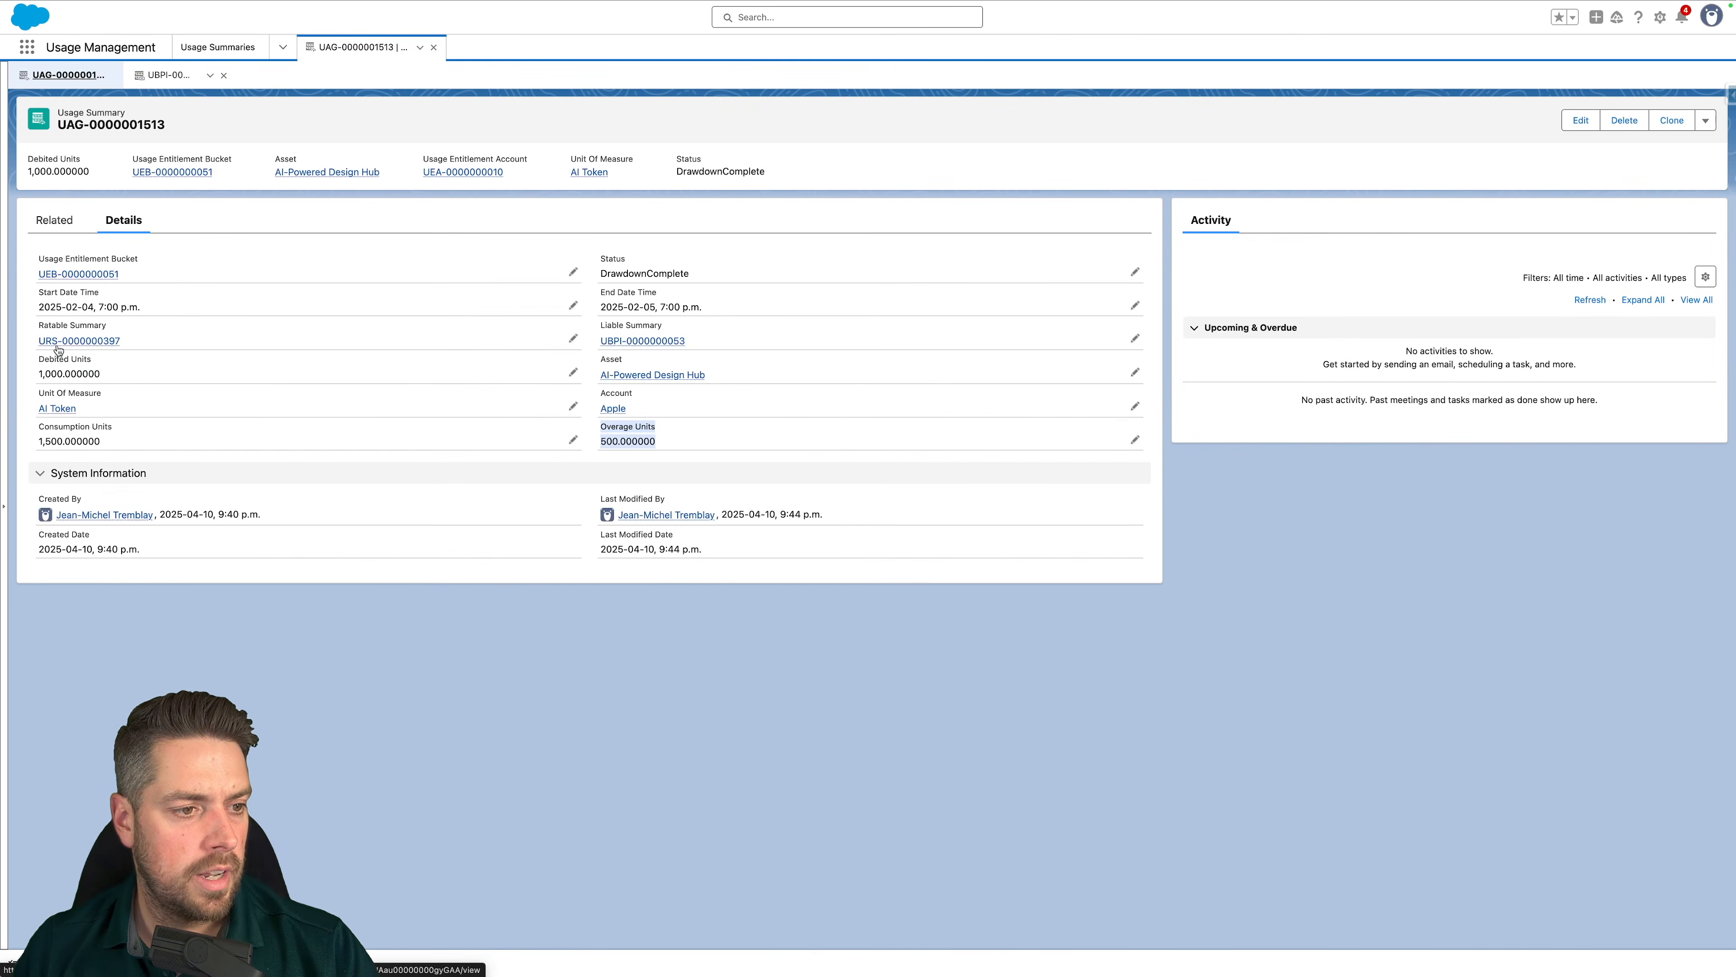
pyautogui.click(58, 347)
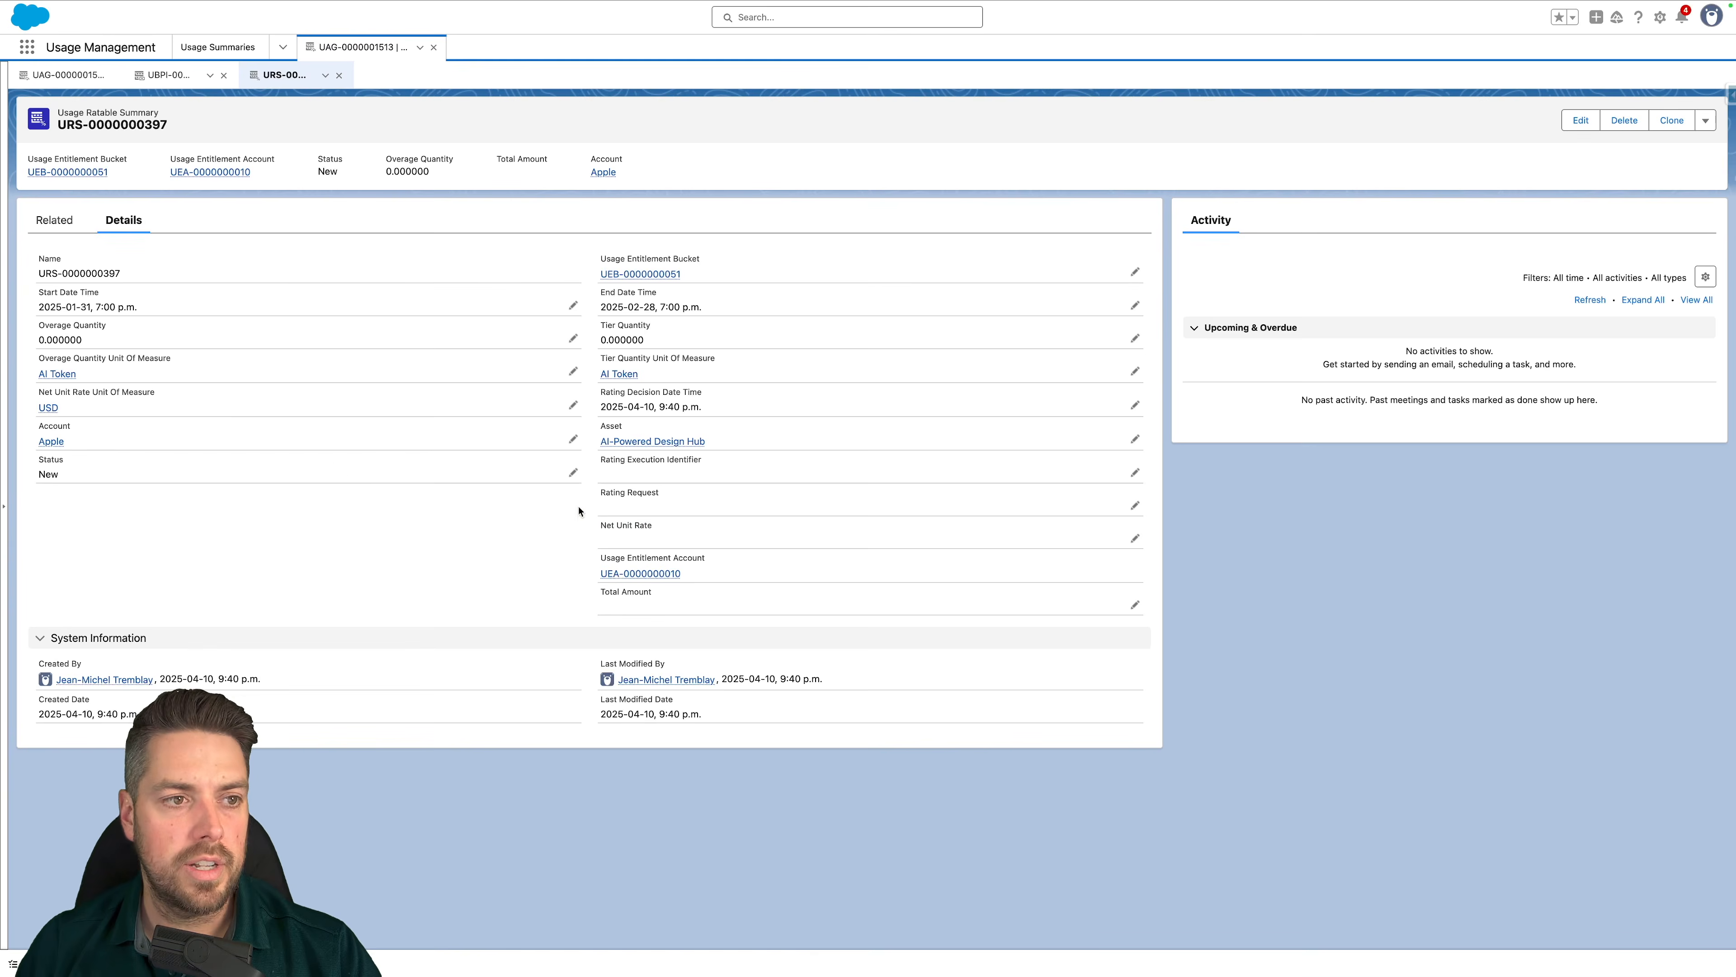
# Return to the All Usage Summaries list and run the rate calculation for the usage summaries
pyautogui.click(228, 49)
pyautogui.scroll(17, 242, 256)
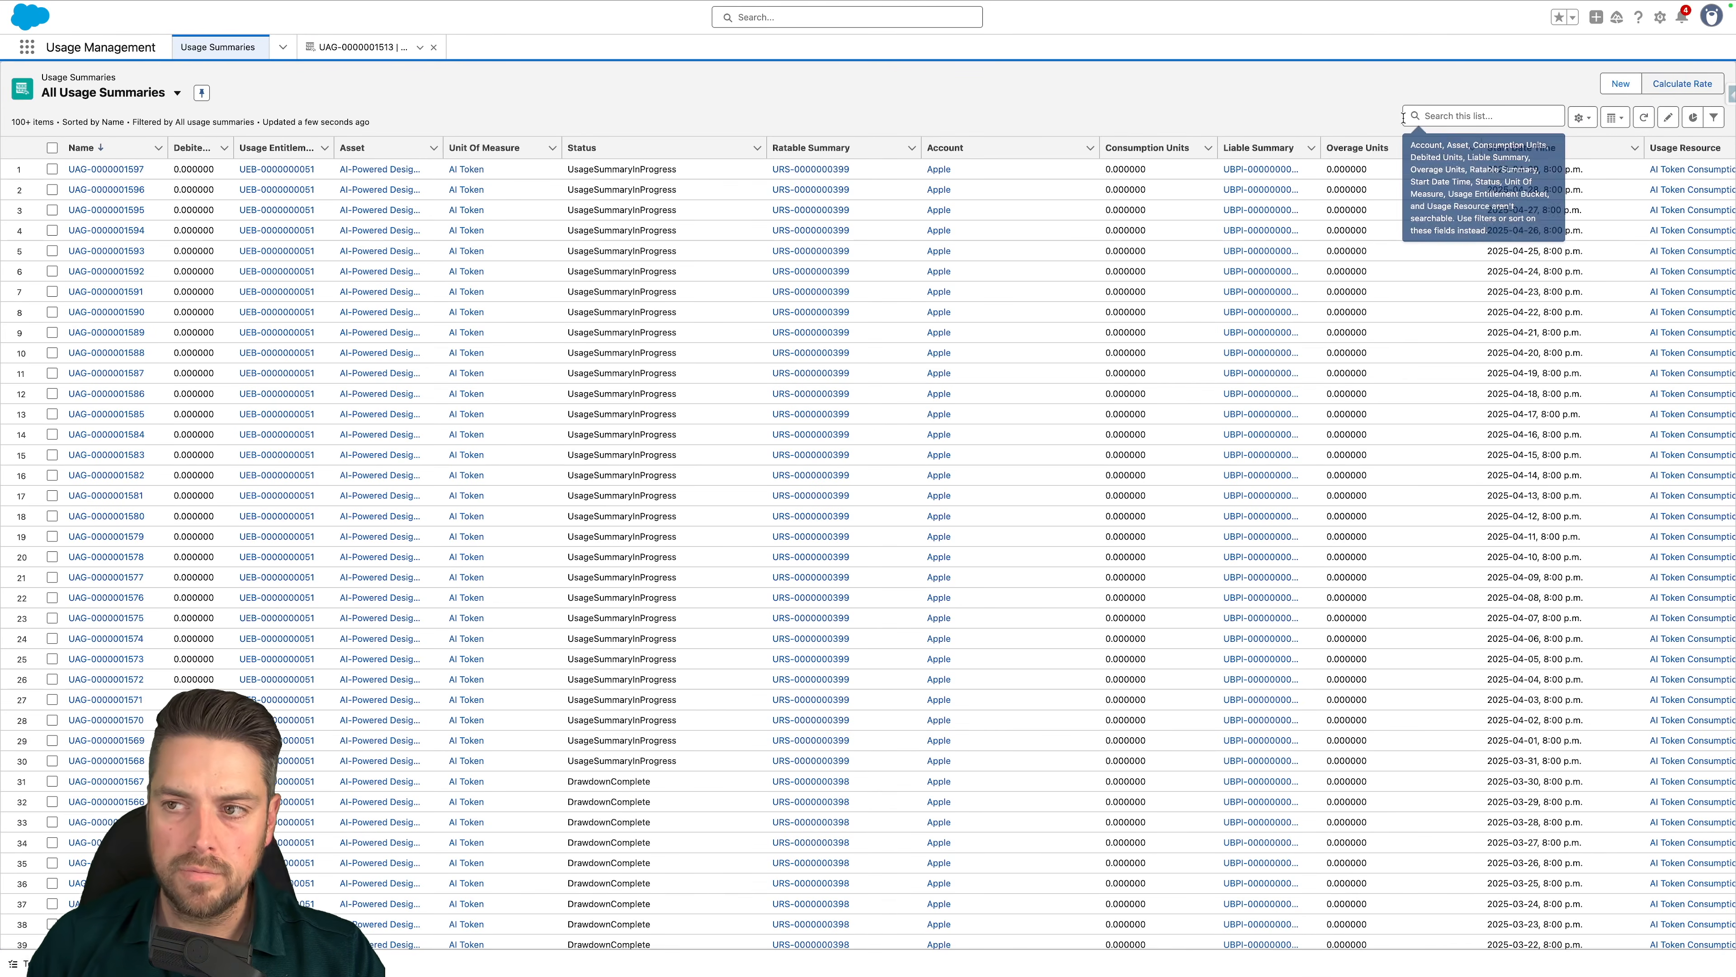
pyautogui.click(1644, 88)
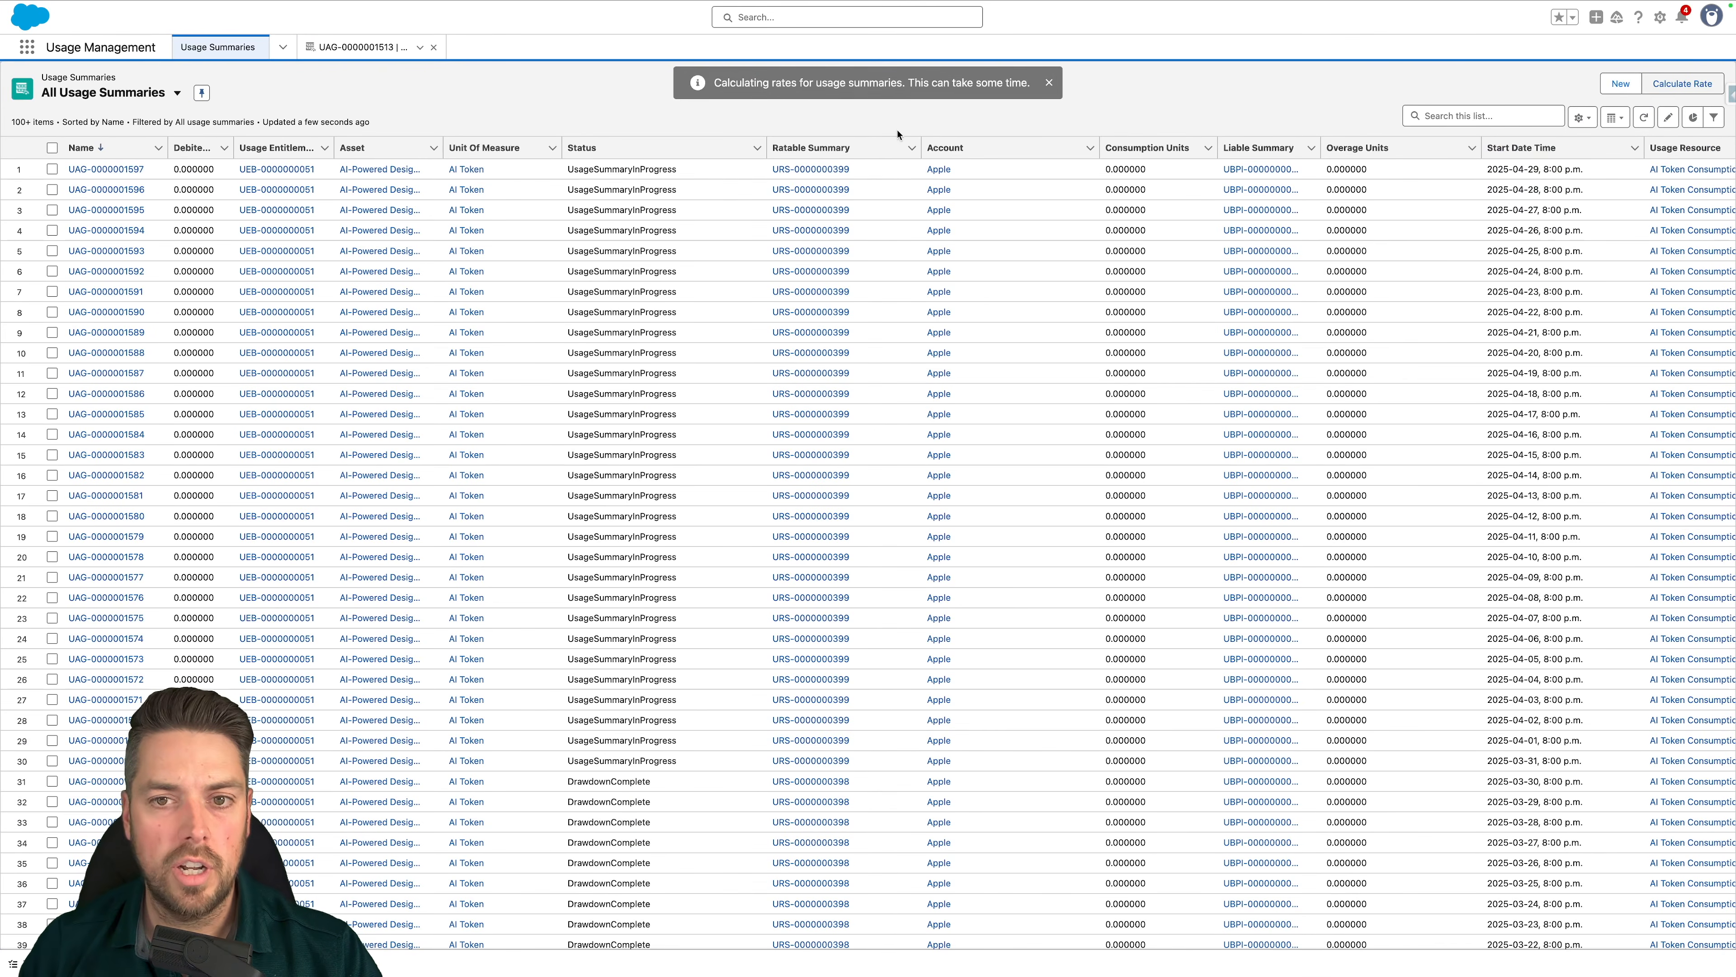
# Go back to the workflow services monitor and inspect the tasks of the running Create Ratable Summary job
pyautogui.moveTo(463, 3)
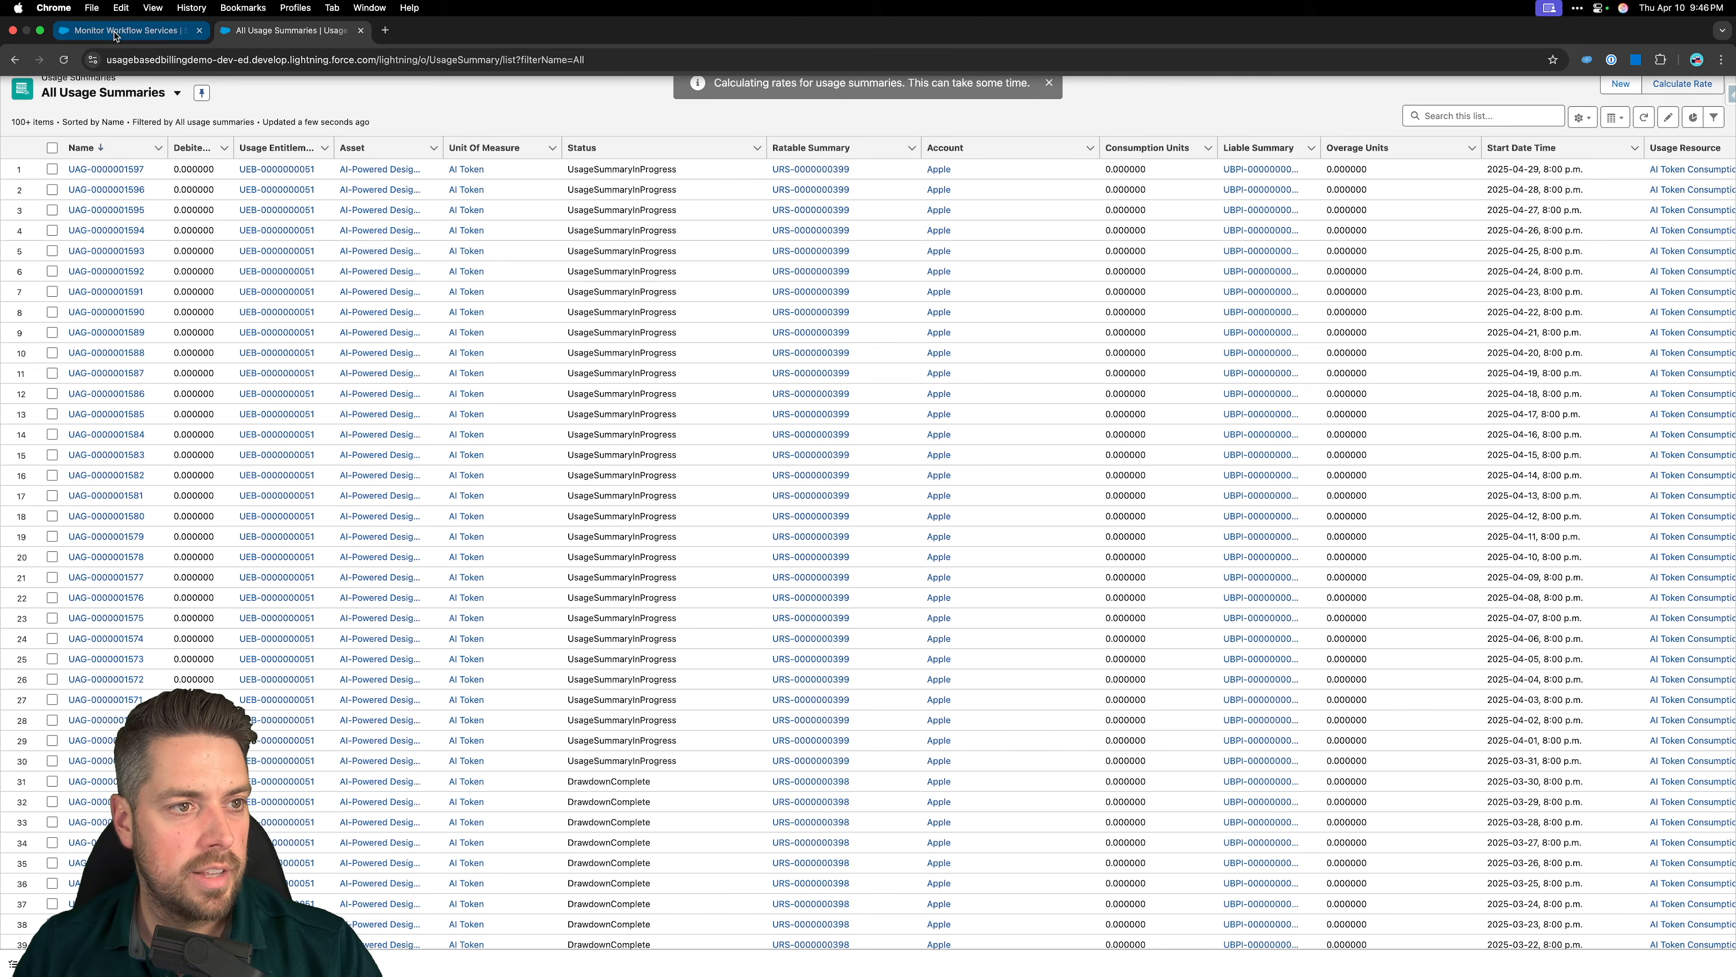
pyautogui.click(115, 32)
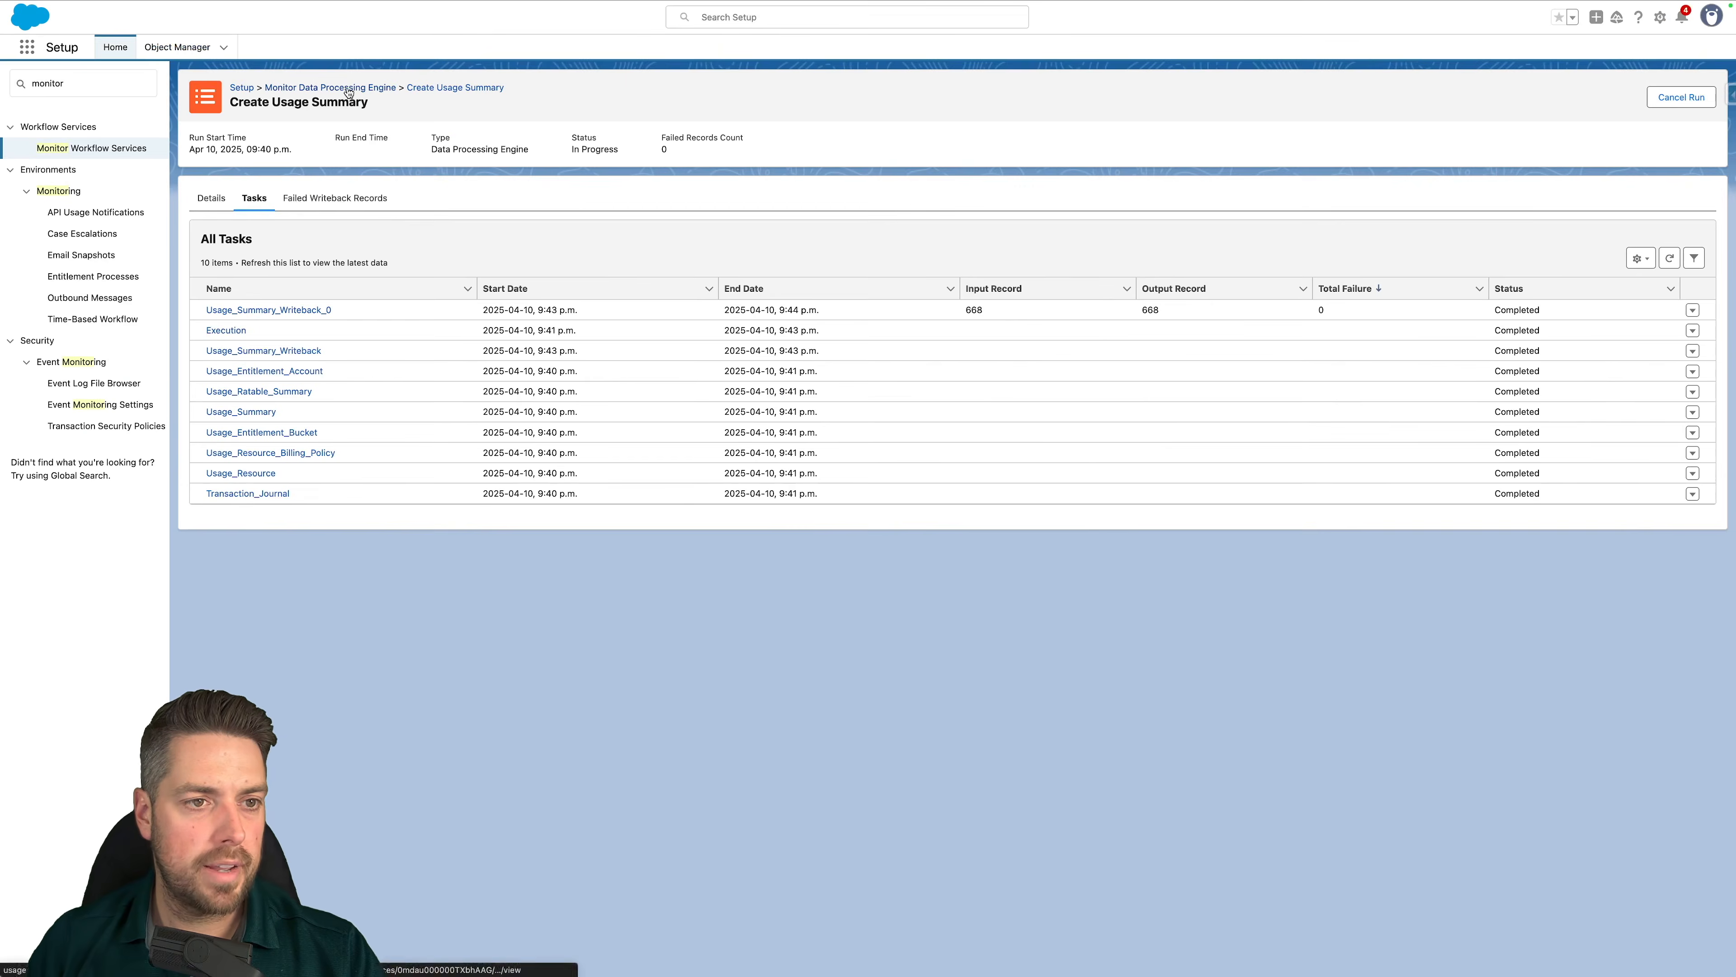
pyautogui.click(349, 87)
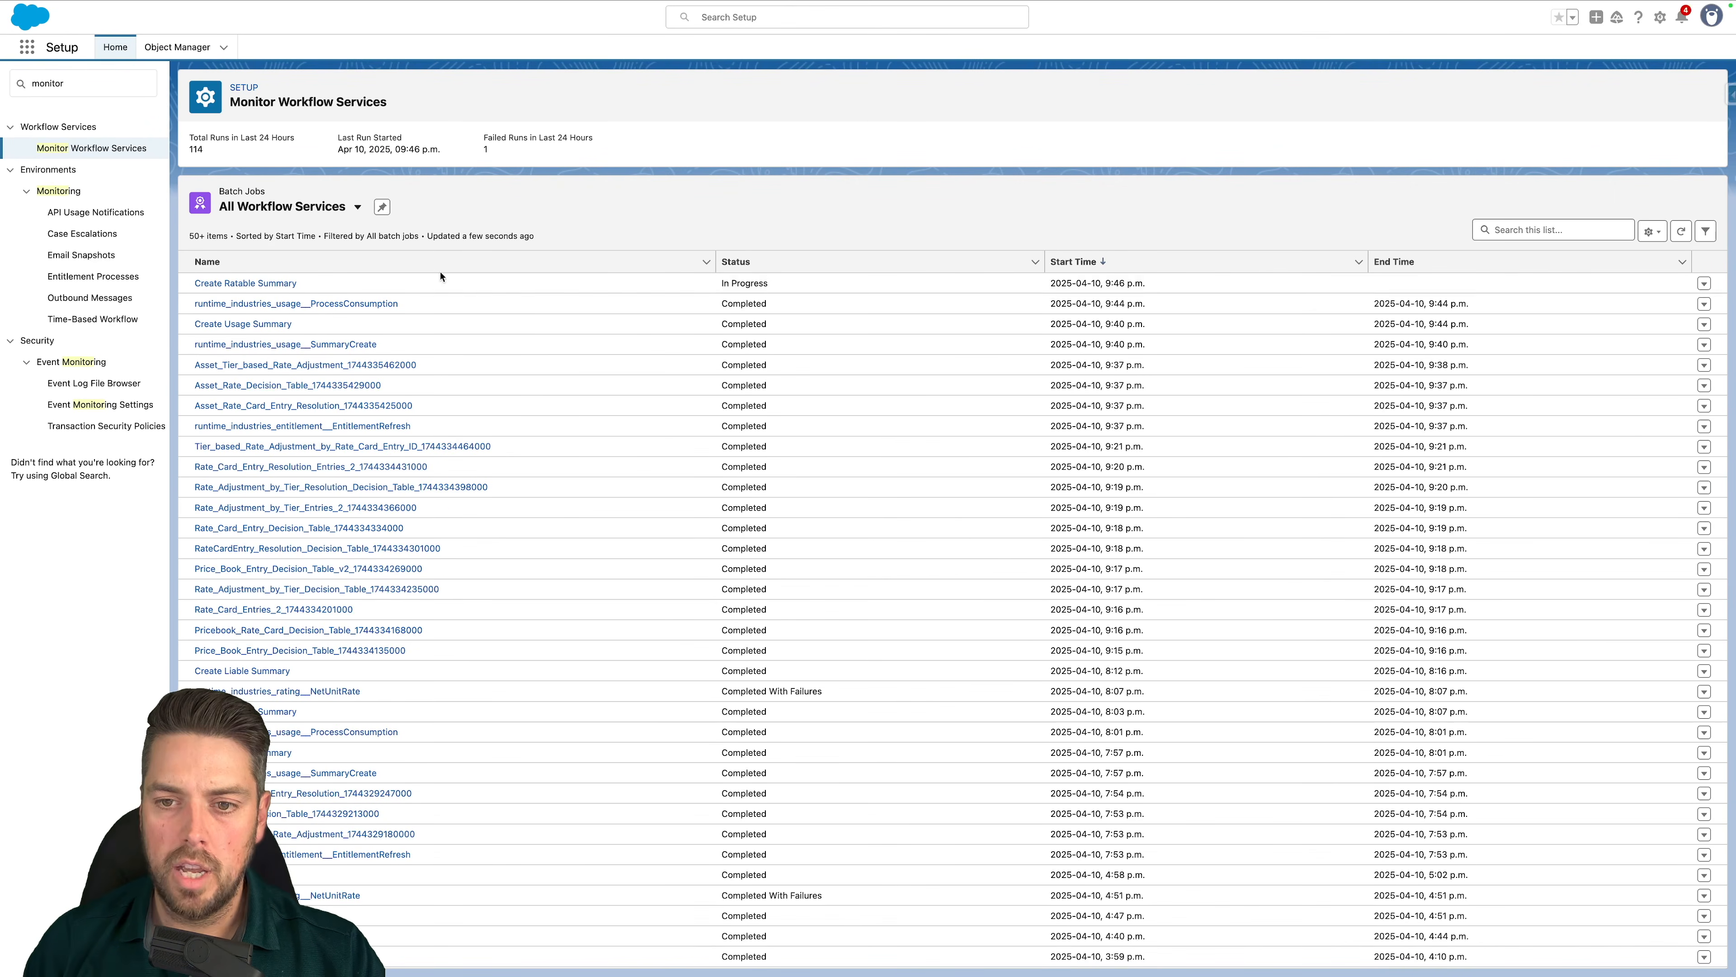
pyautogui.moveTo(299, 284); pyautogui.dragTo(193, 286)
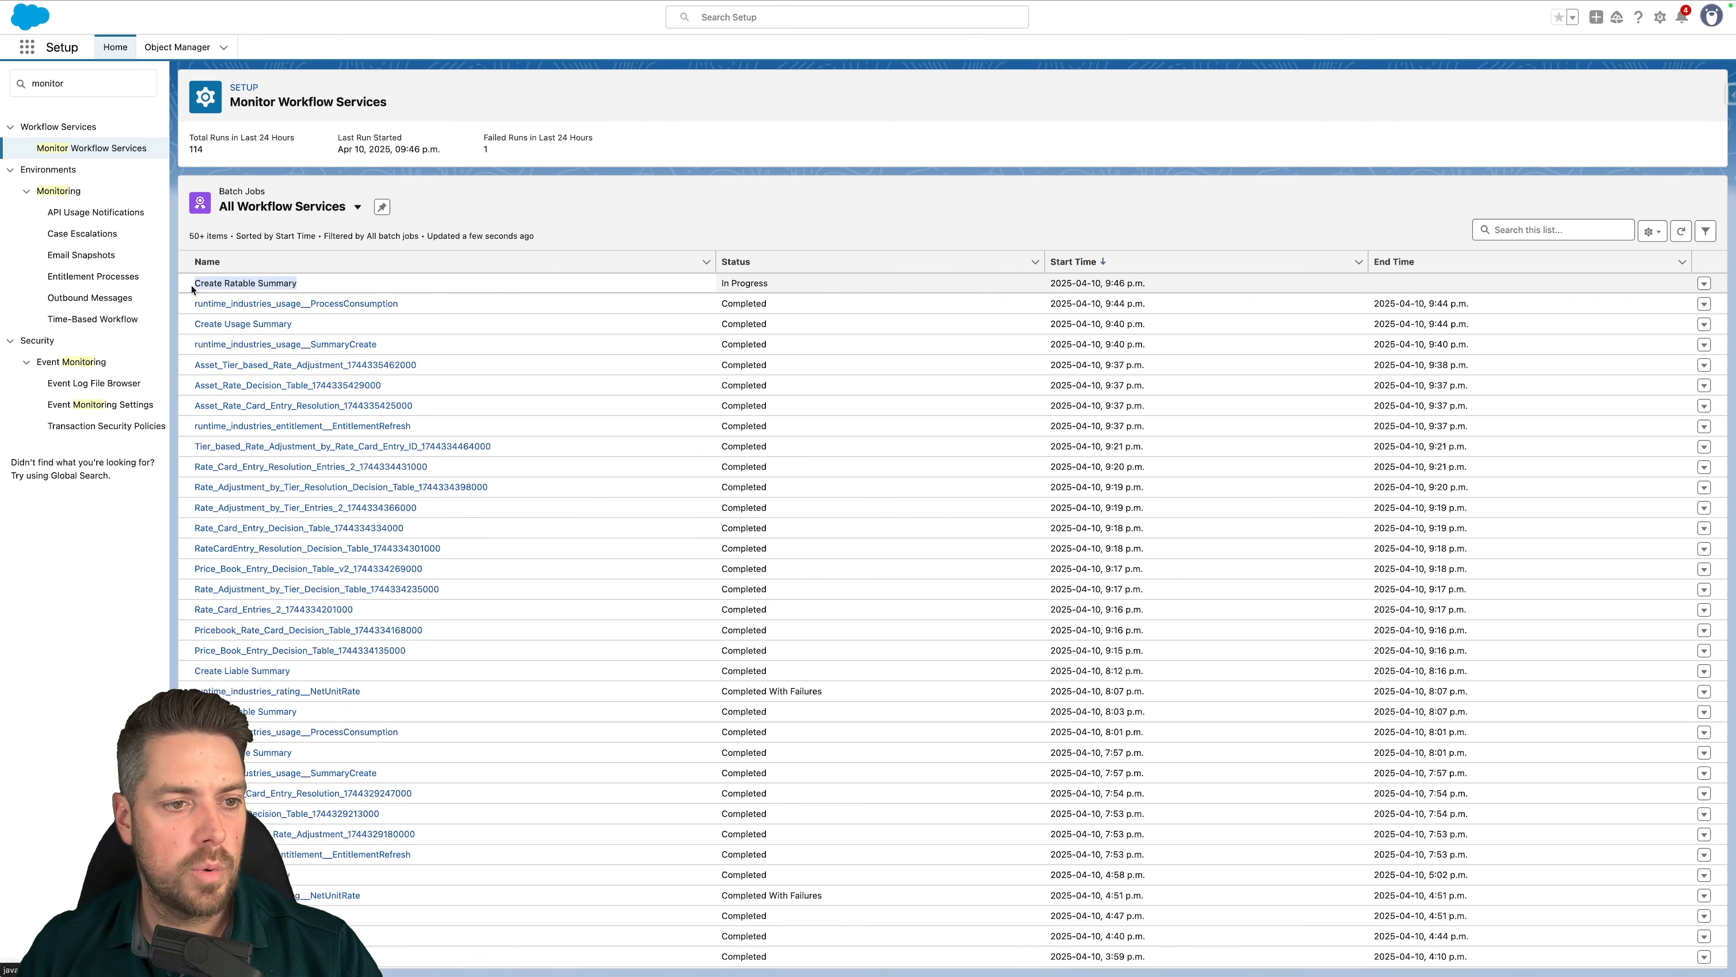
pyautogui.click(274, 284)
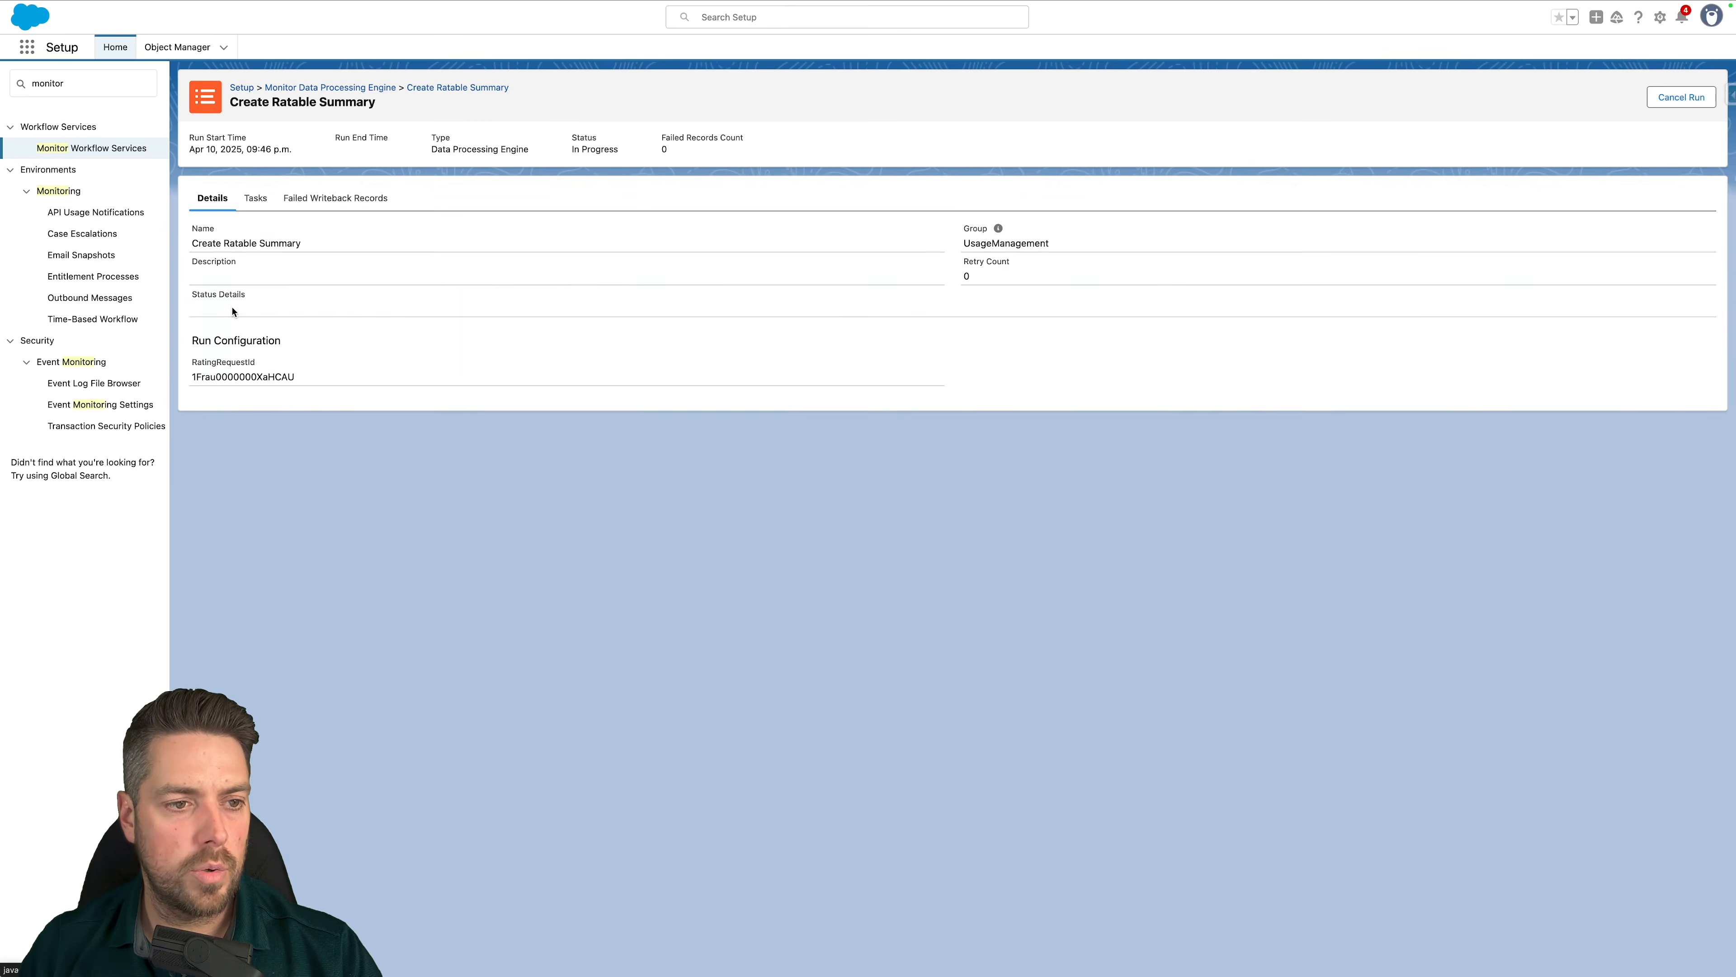
pyautogui.click(254, 199)
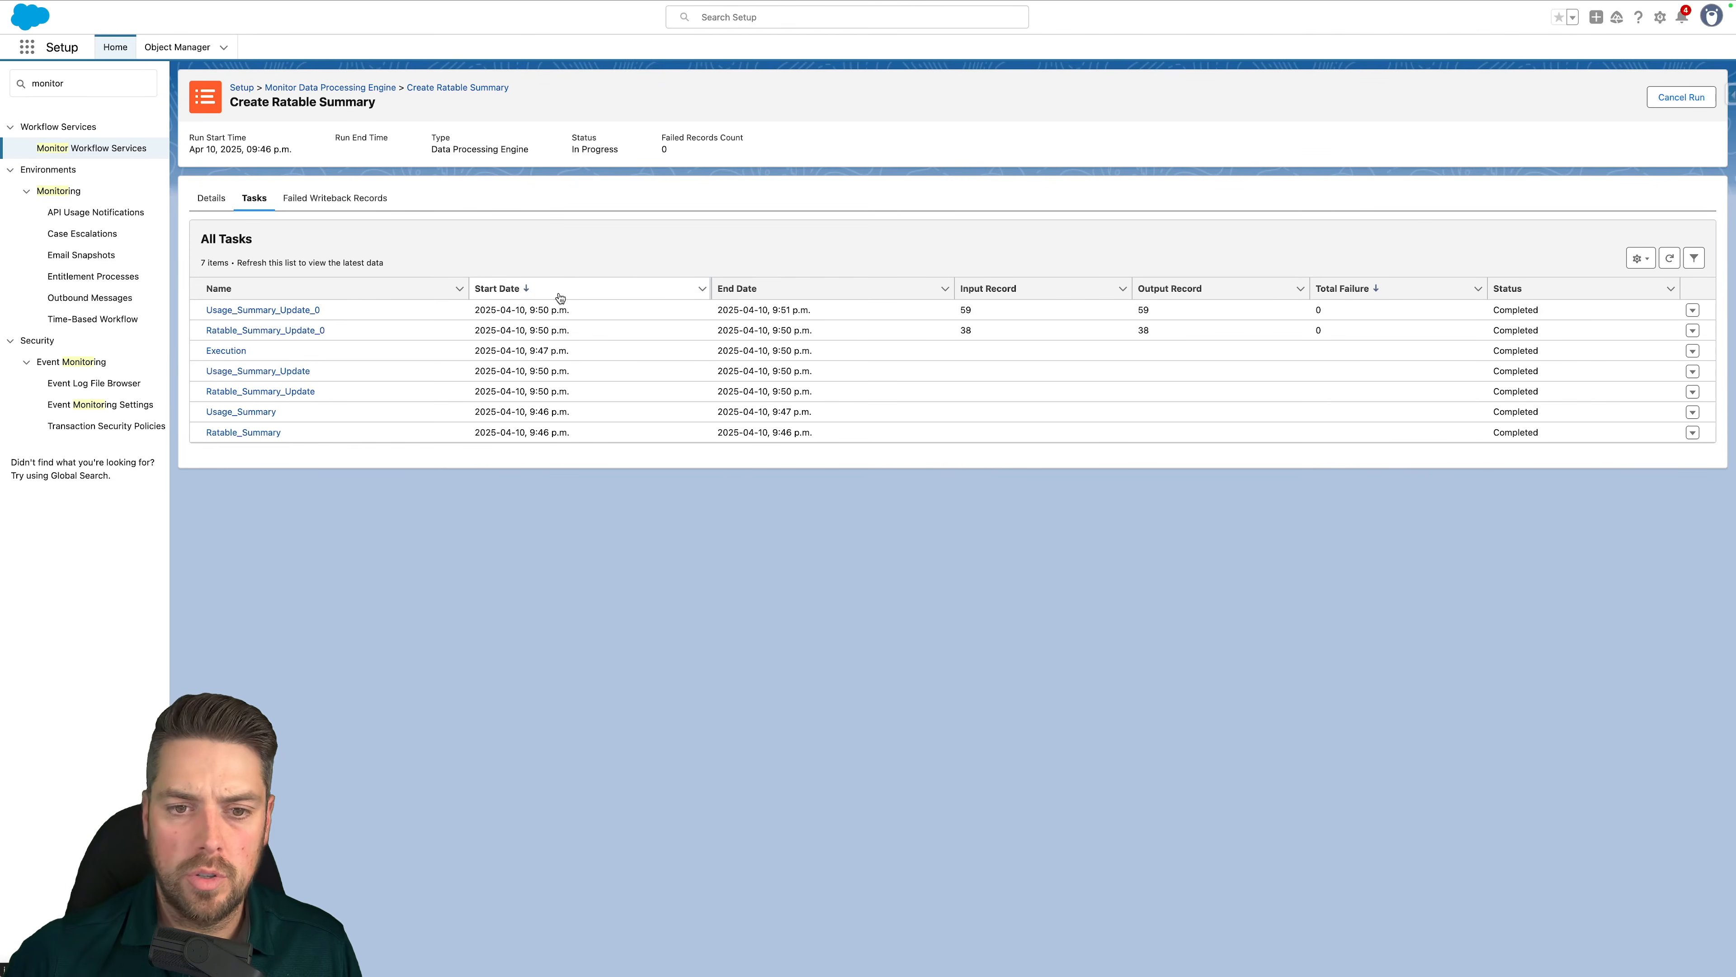
# Return to the All Usage Summaries list, find Apple's usage summary starting 2025-02-04, and open its record
pyautogui.click(294, 31)
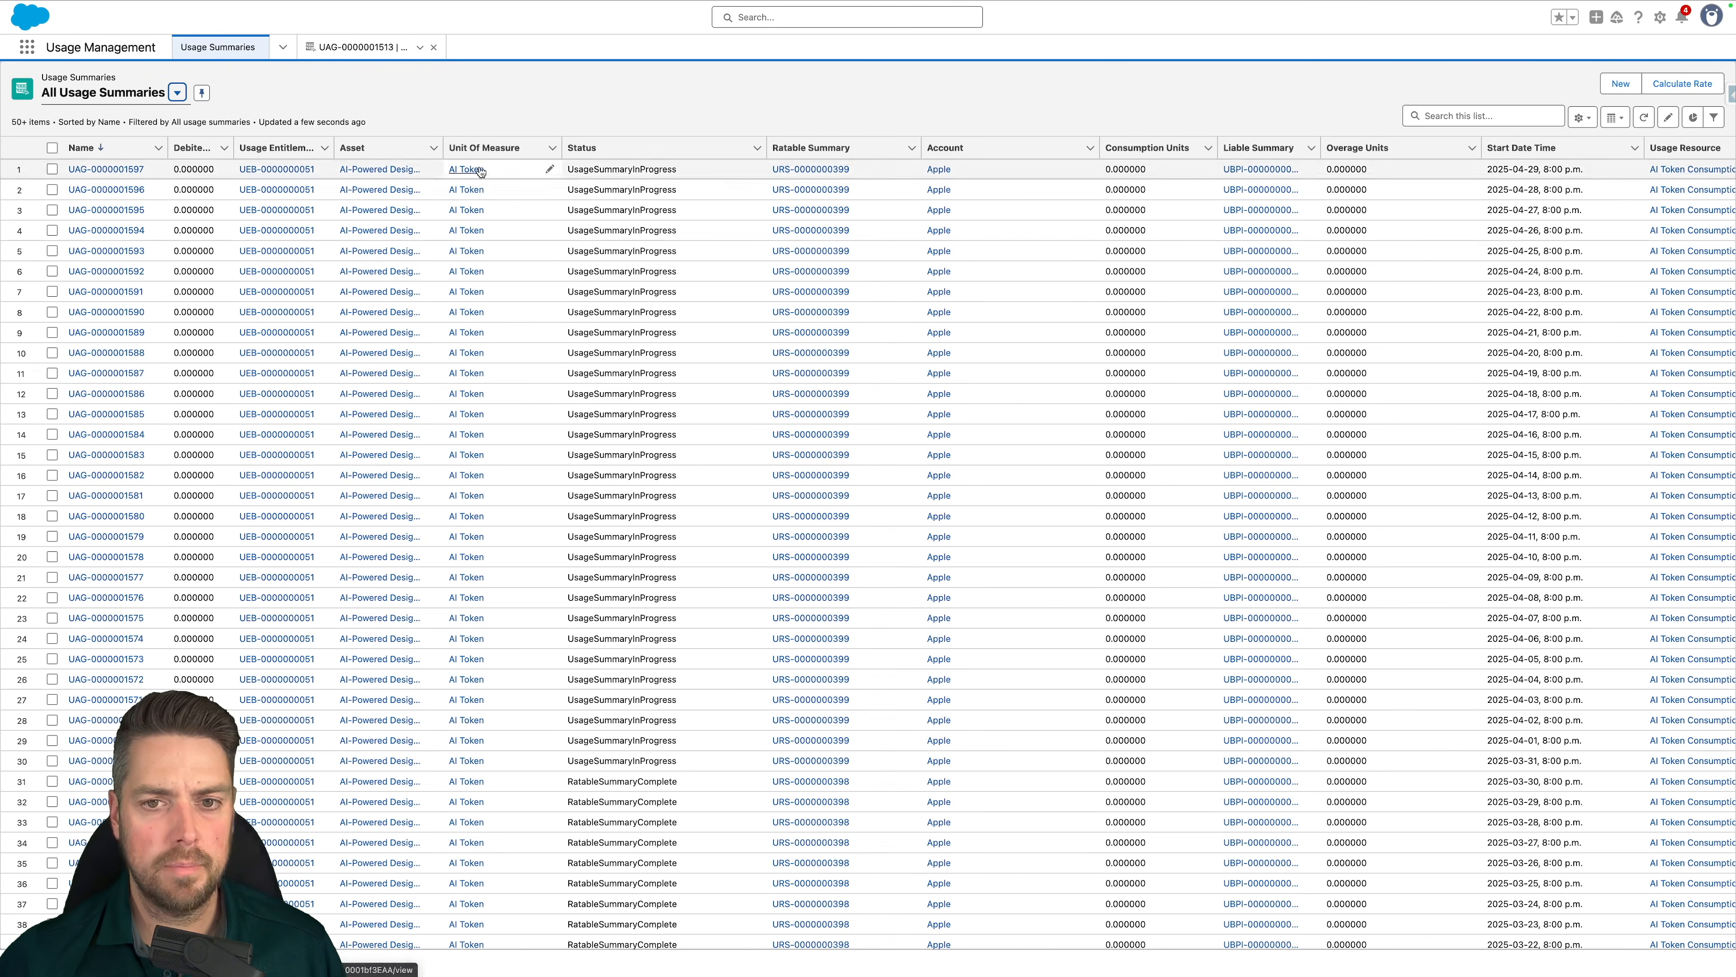
pyautogui.scroll(-12, 954, 600)
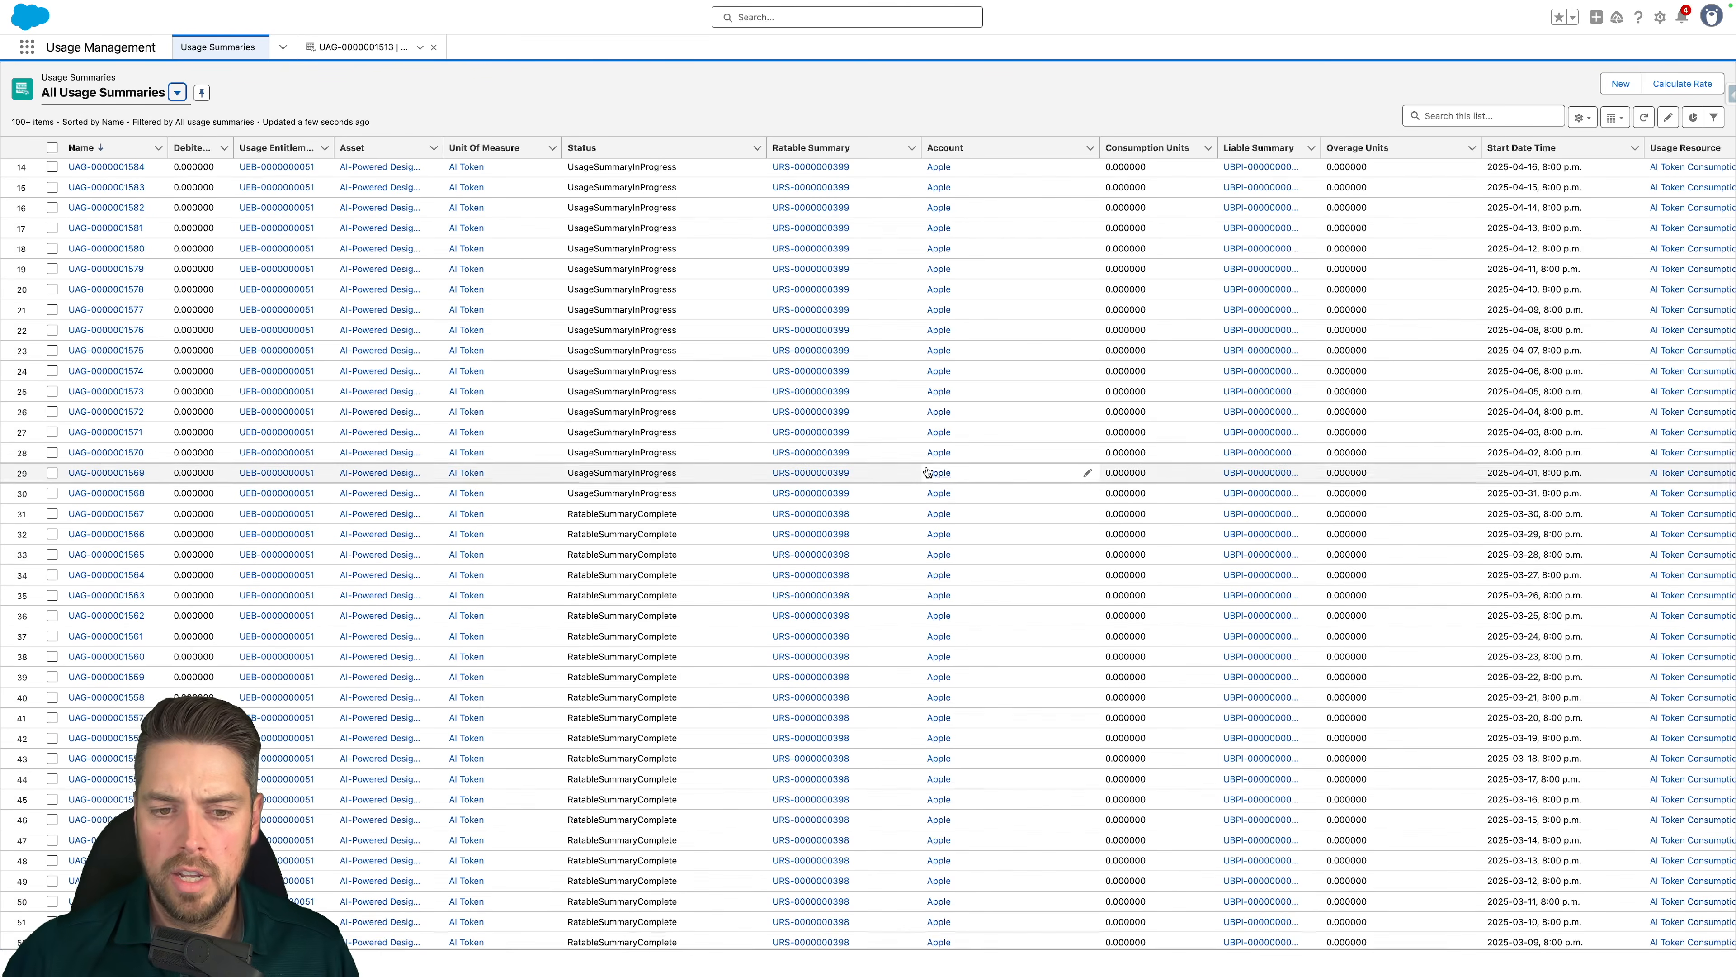
pyautogui.scroll(-6, 930, 465)
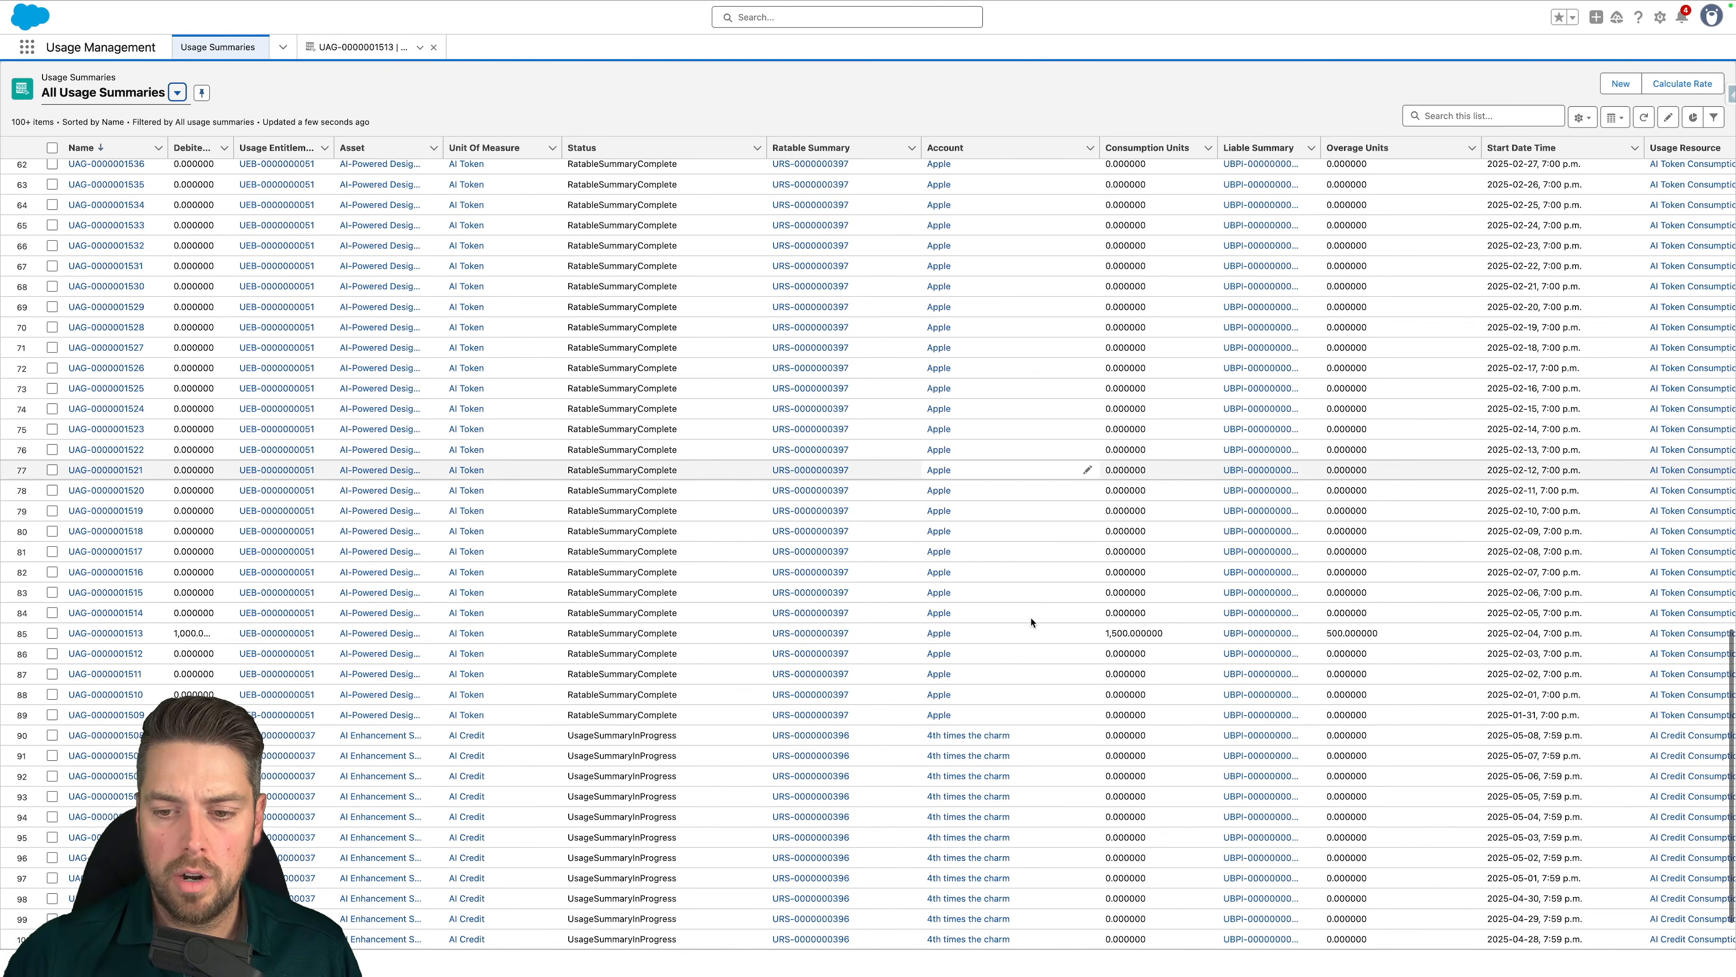
pyautogui.click(701, 633)
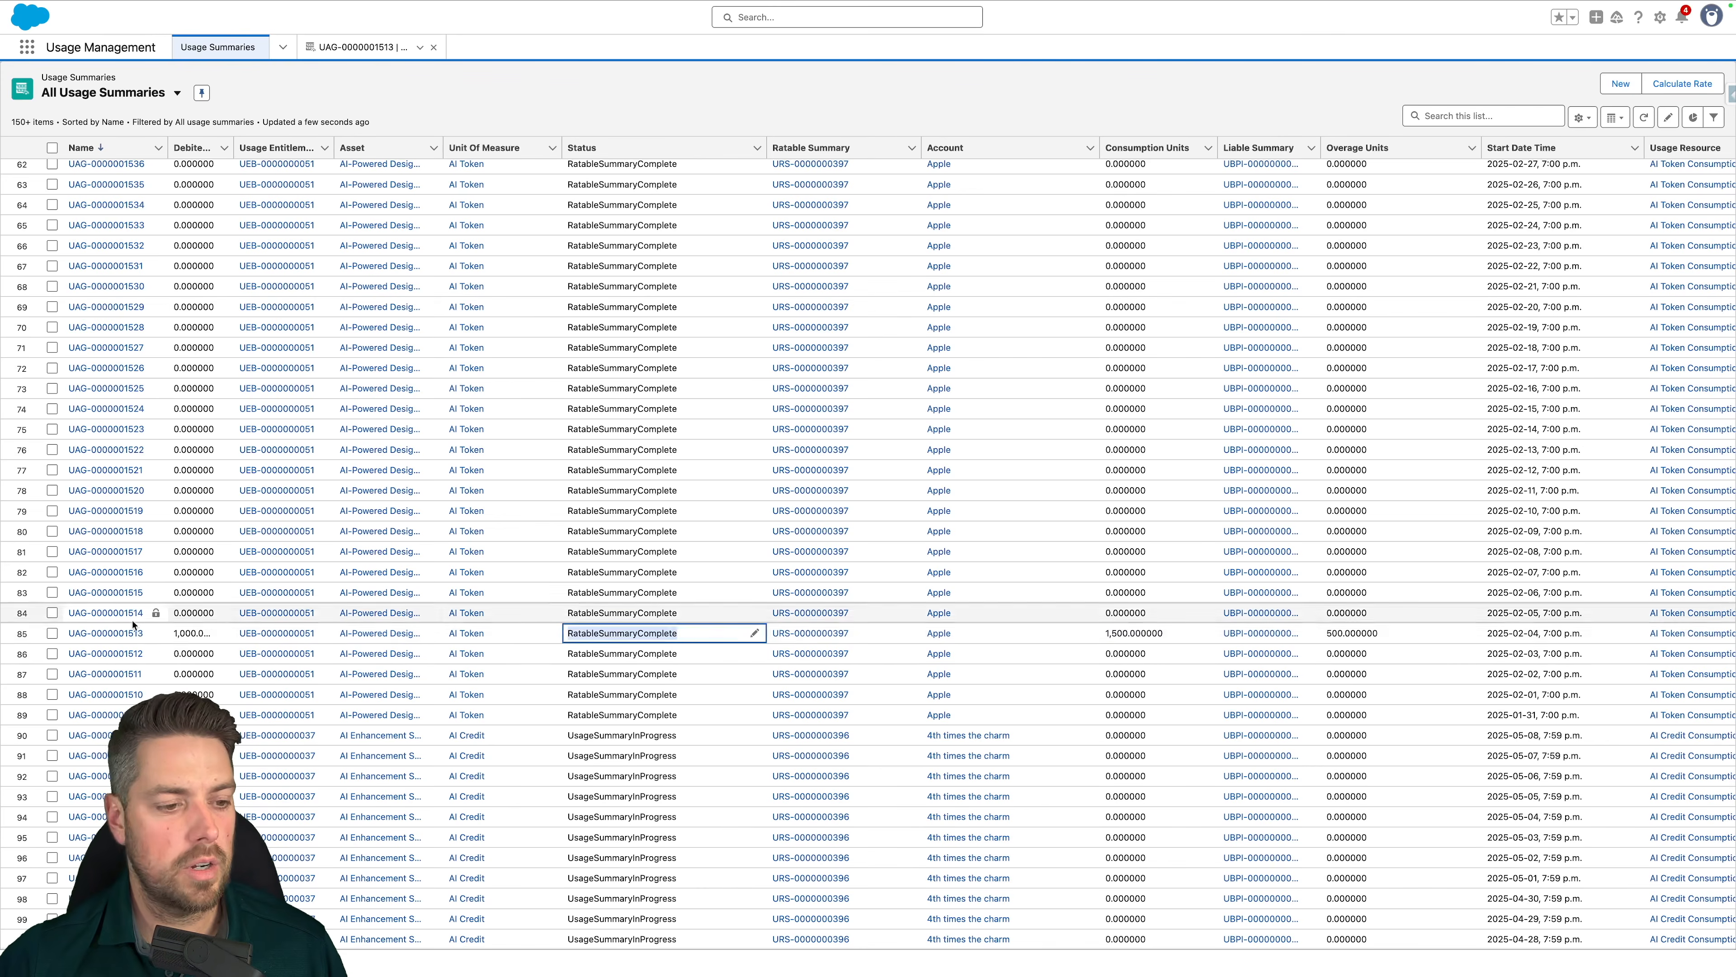
pyautogui.click(110, 634)
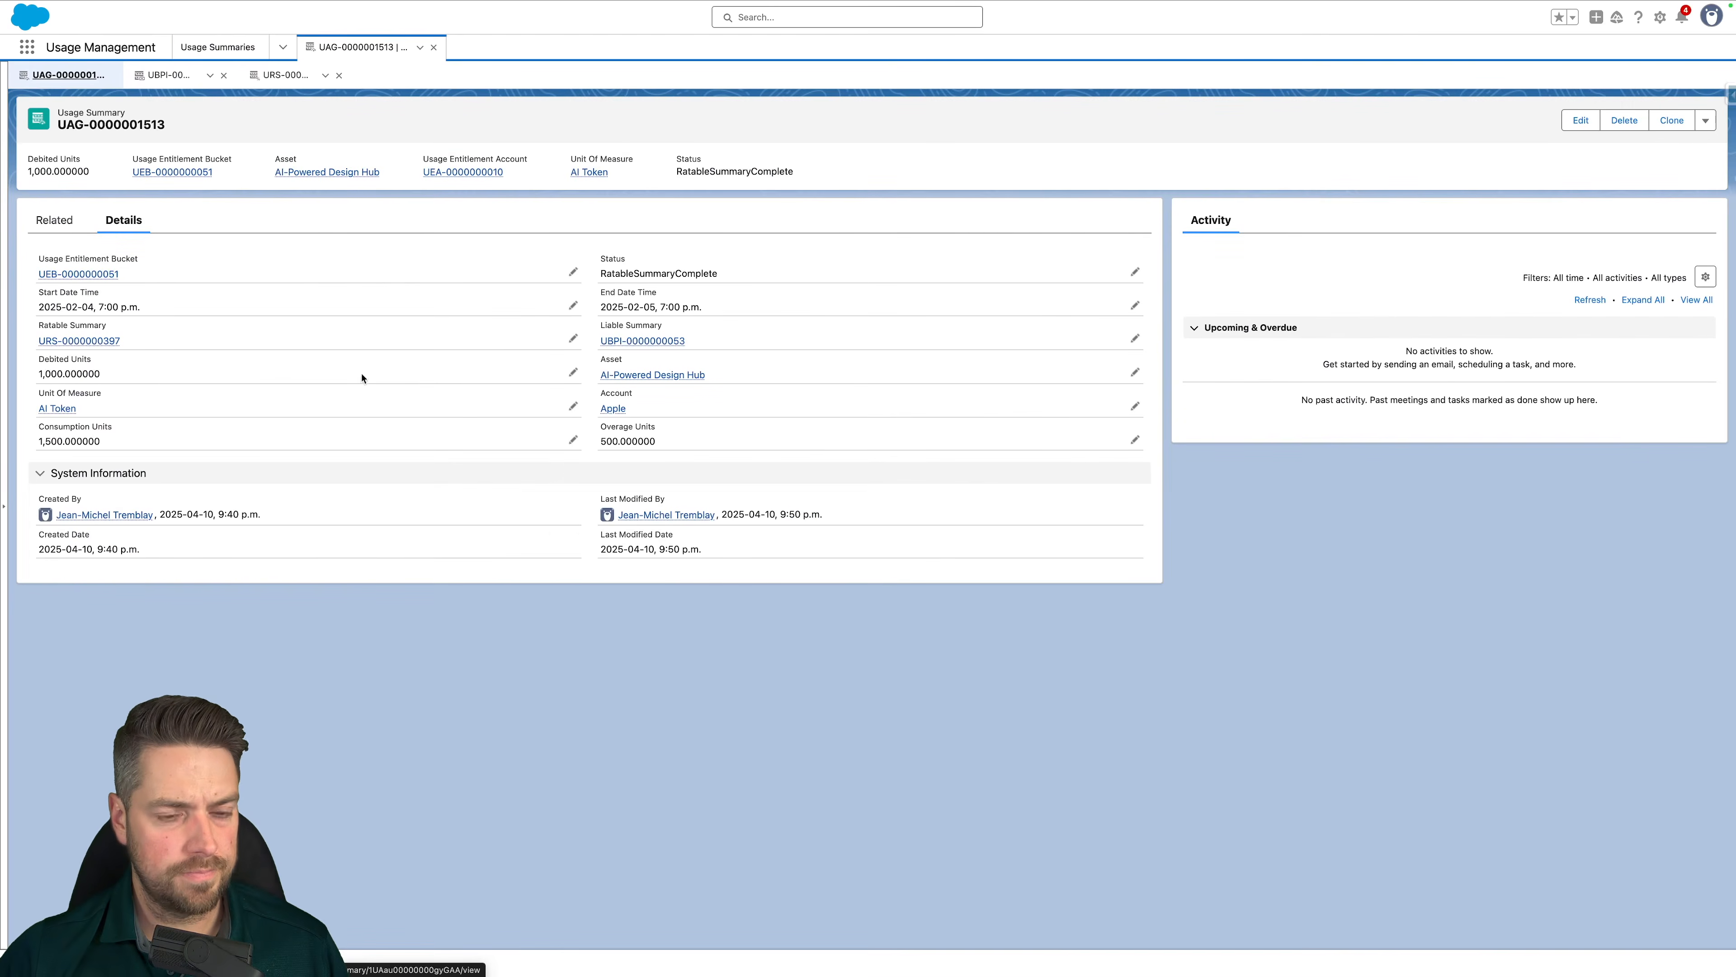
# Open the linked ratable summary and review its total amount, net unit rate, overage quantity and tier quantity
pyautogui.click(83, 340)
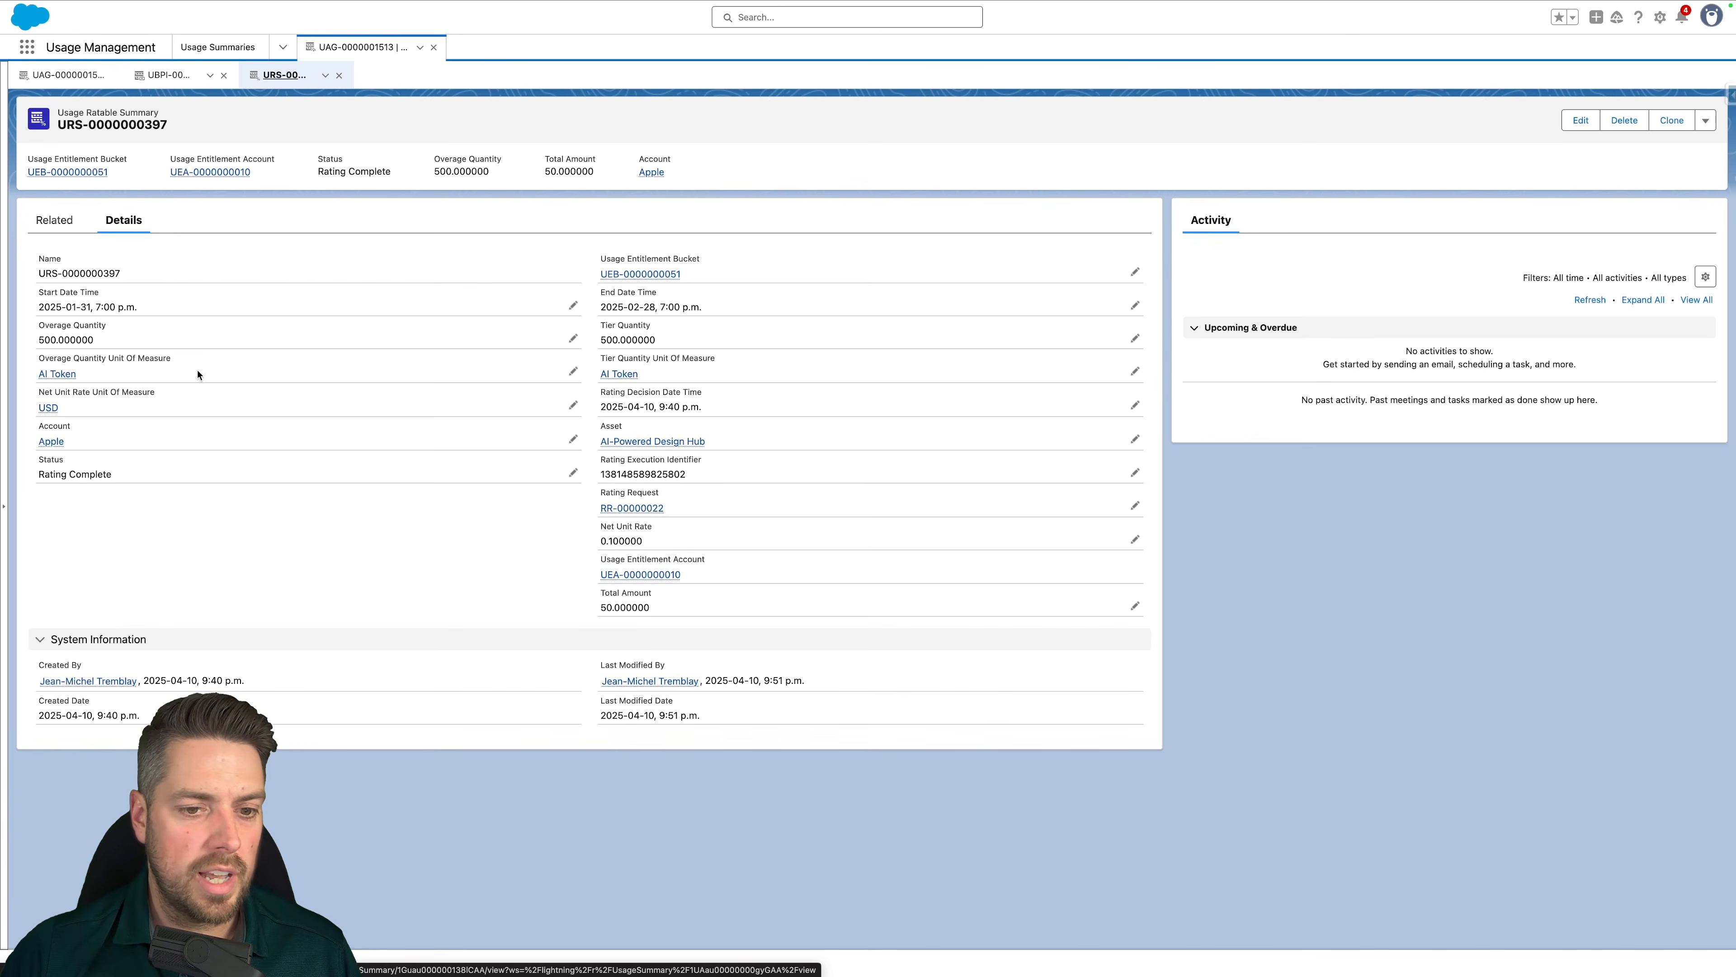
pyautogui.moveTo(653, 611); pyautogui.dragTo(582, 605)
pyautogui.click(633, 527)
pyautogui.moveTo(654, 545); pyautogui.dragTo(578, 531)
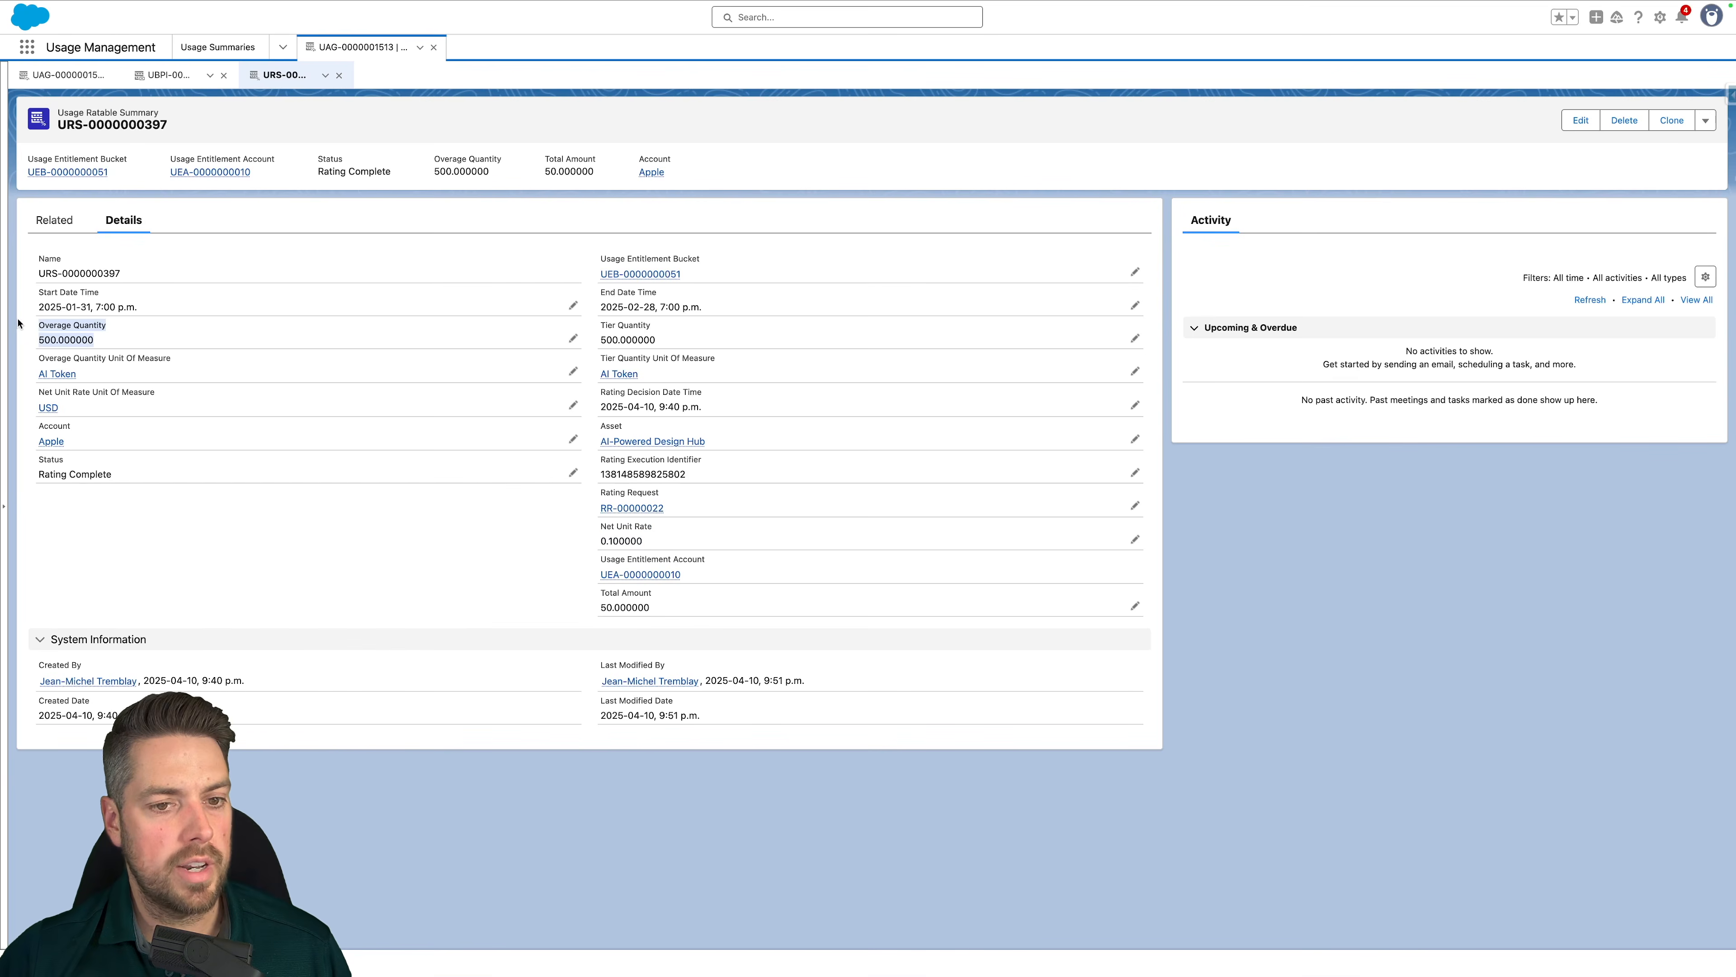
pyautogui.tripleClick(610, 330)
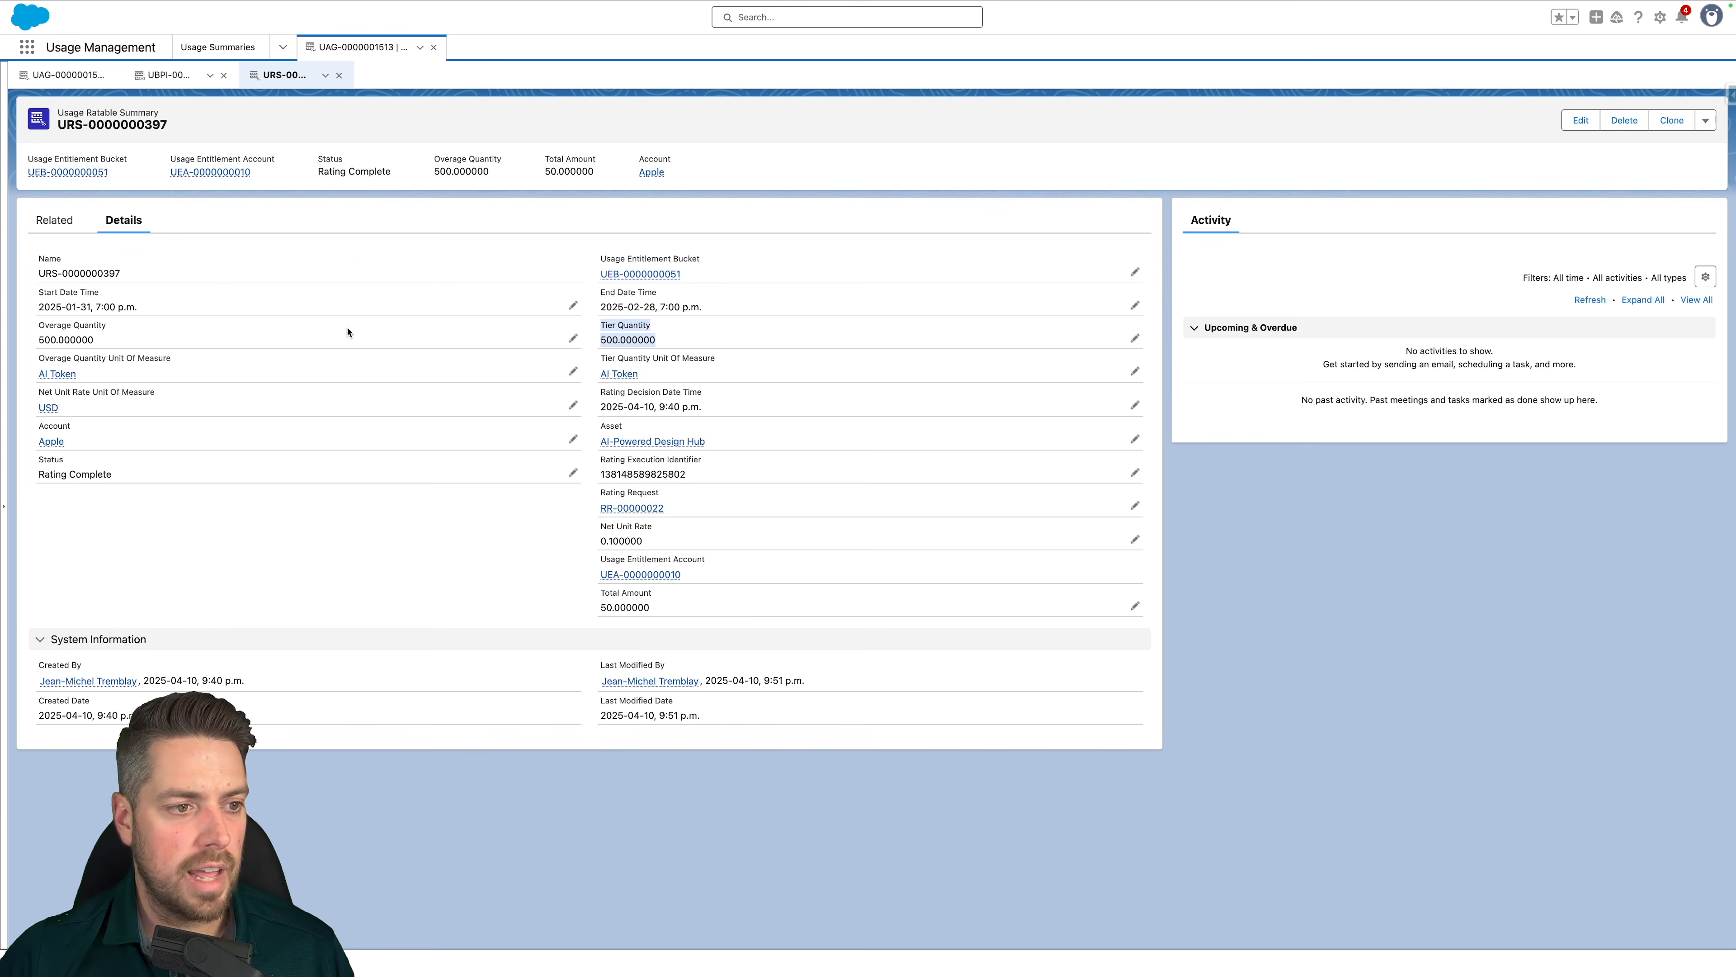
pyautogui.click(176, 143)
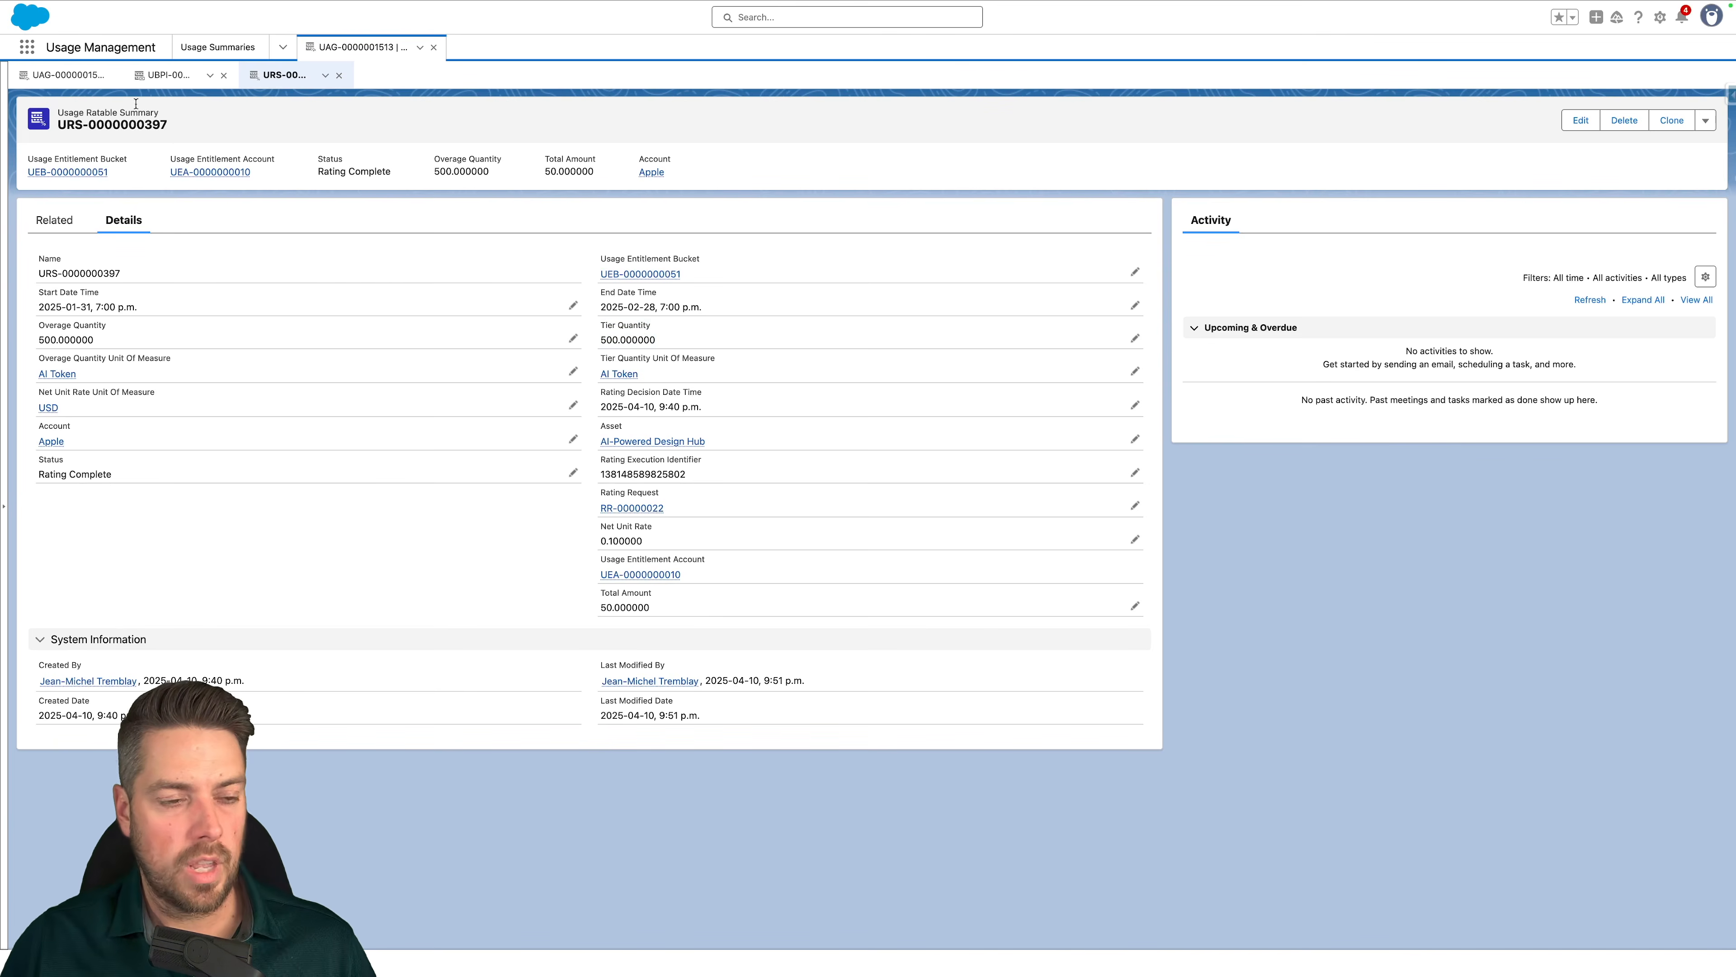
# Search the available items for "liable" and open the Liable Summaries list
pyautogui.click(27, 47)
pyautogui.write('liable')
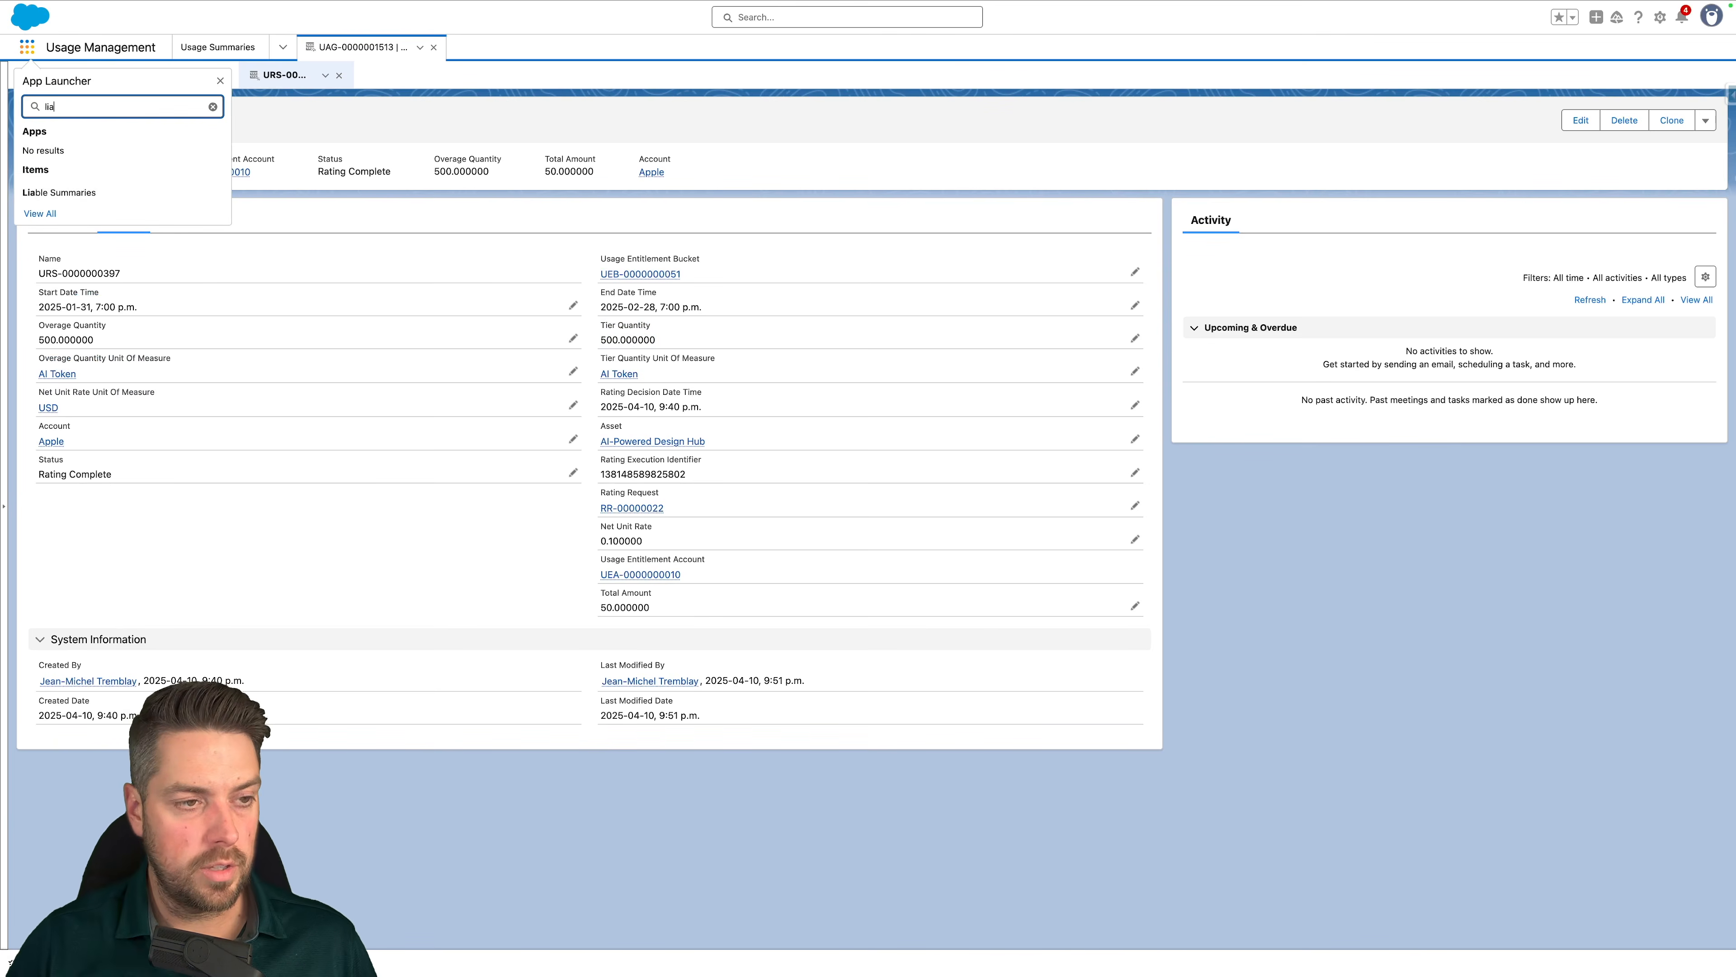
pyautogui.click(102, 193)
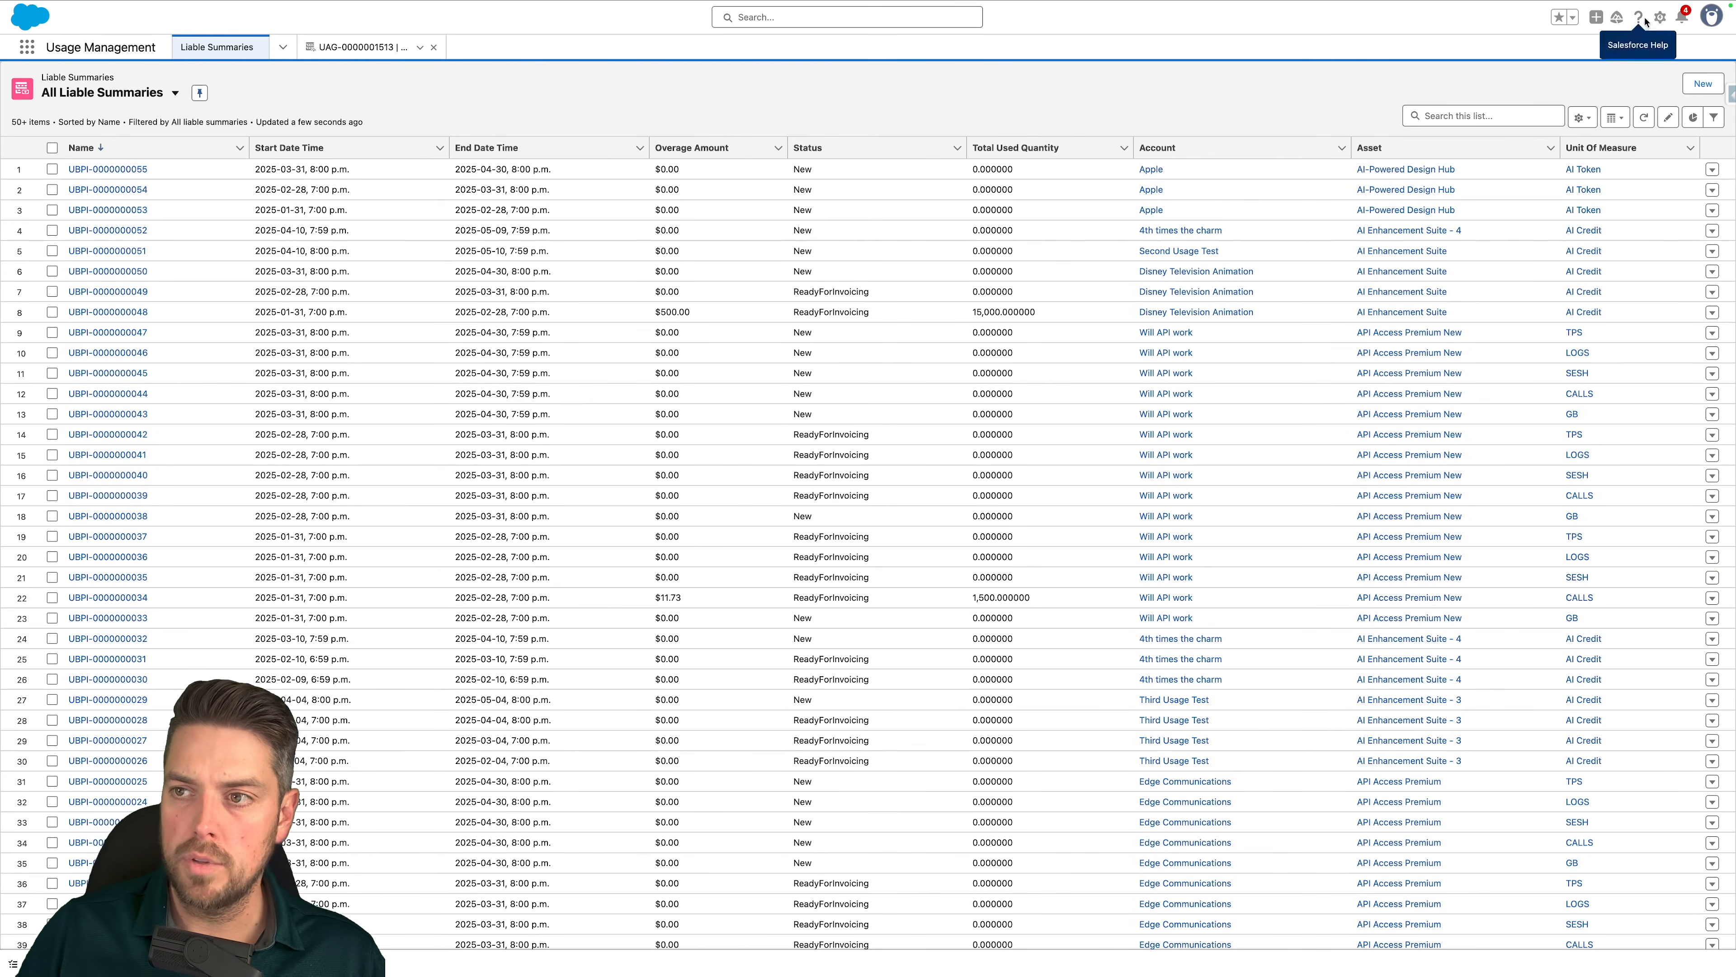
# Find the Create Liable Summary flow among the Setup flows, open it, run it, and close the run page
pyautogui.click(1661, 18)
pyautogui.click(1637, 73)
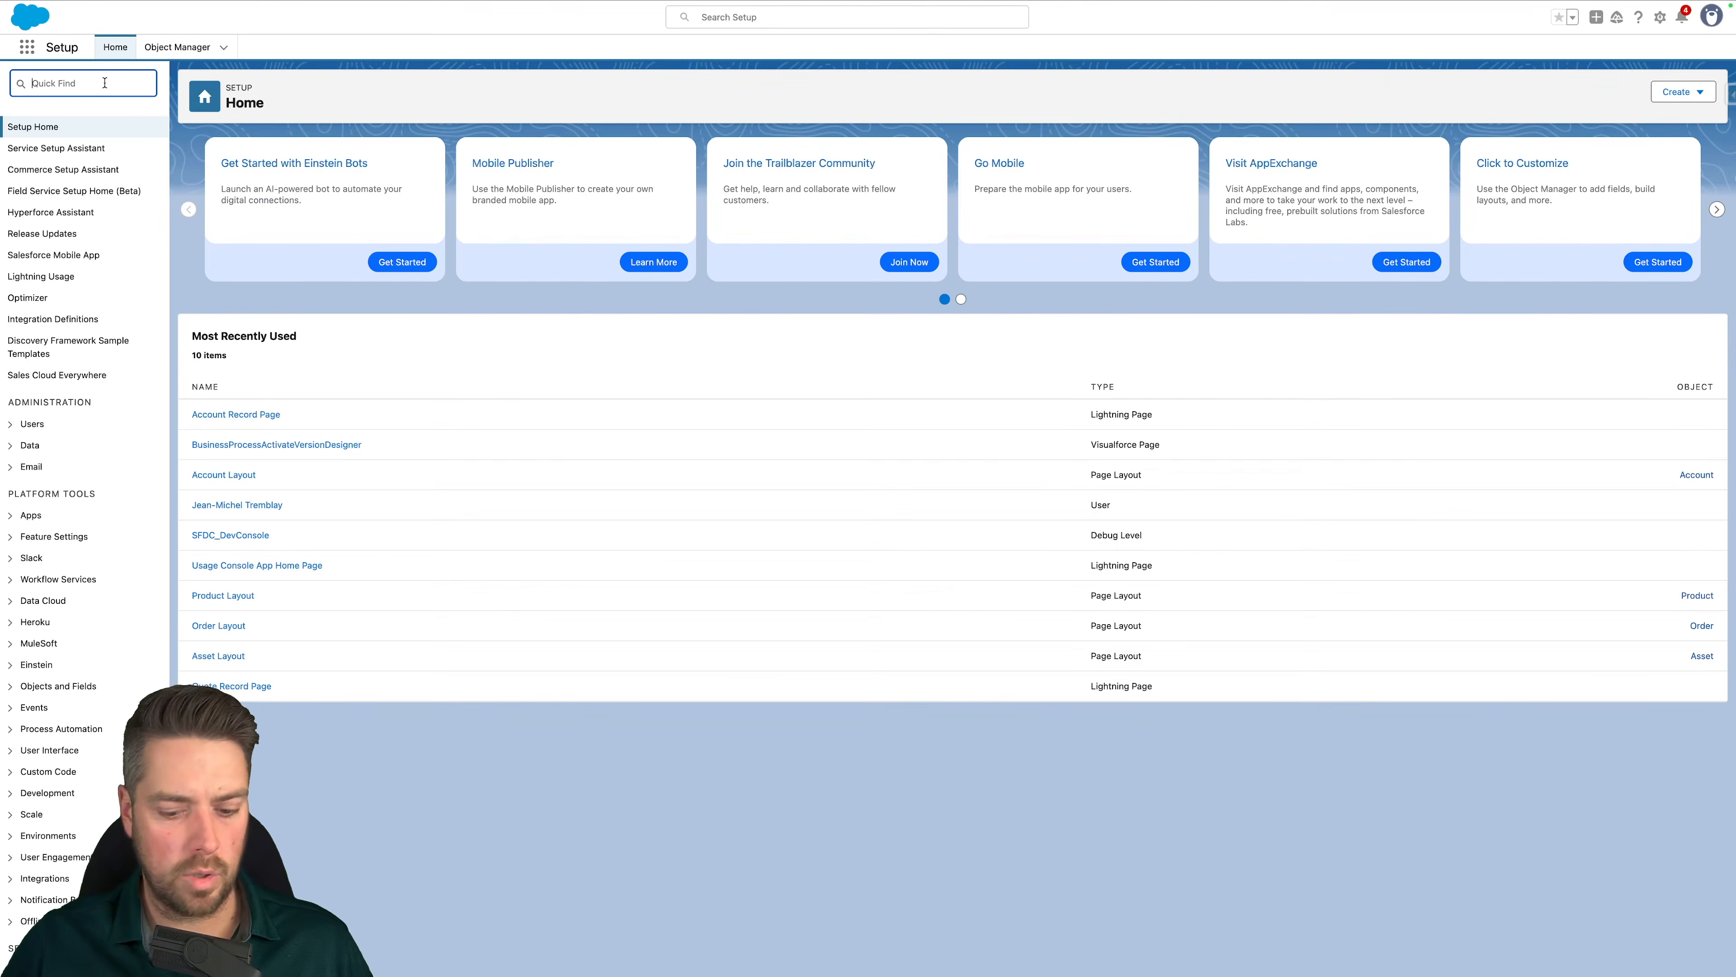
pyautogui.write('flow')
pyautogui.click(55, 386)
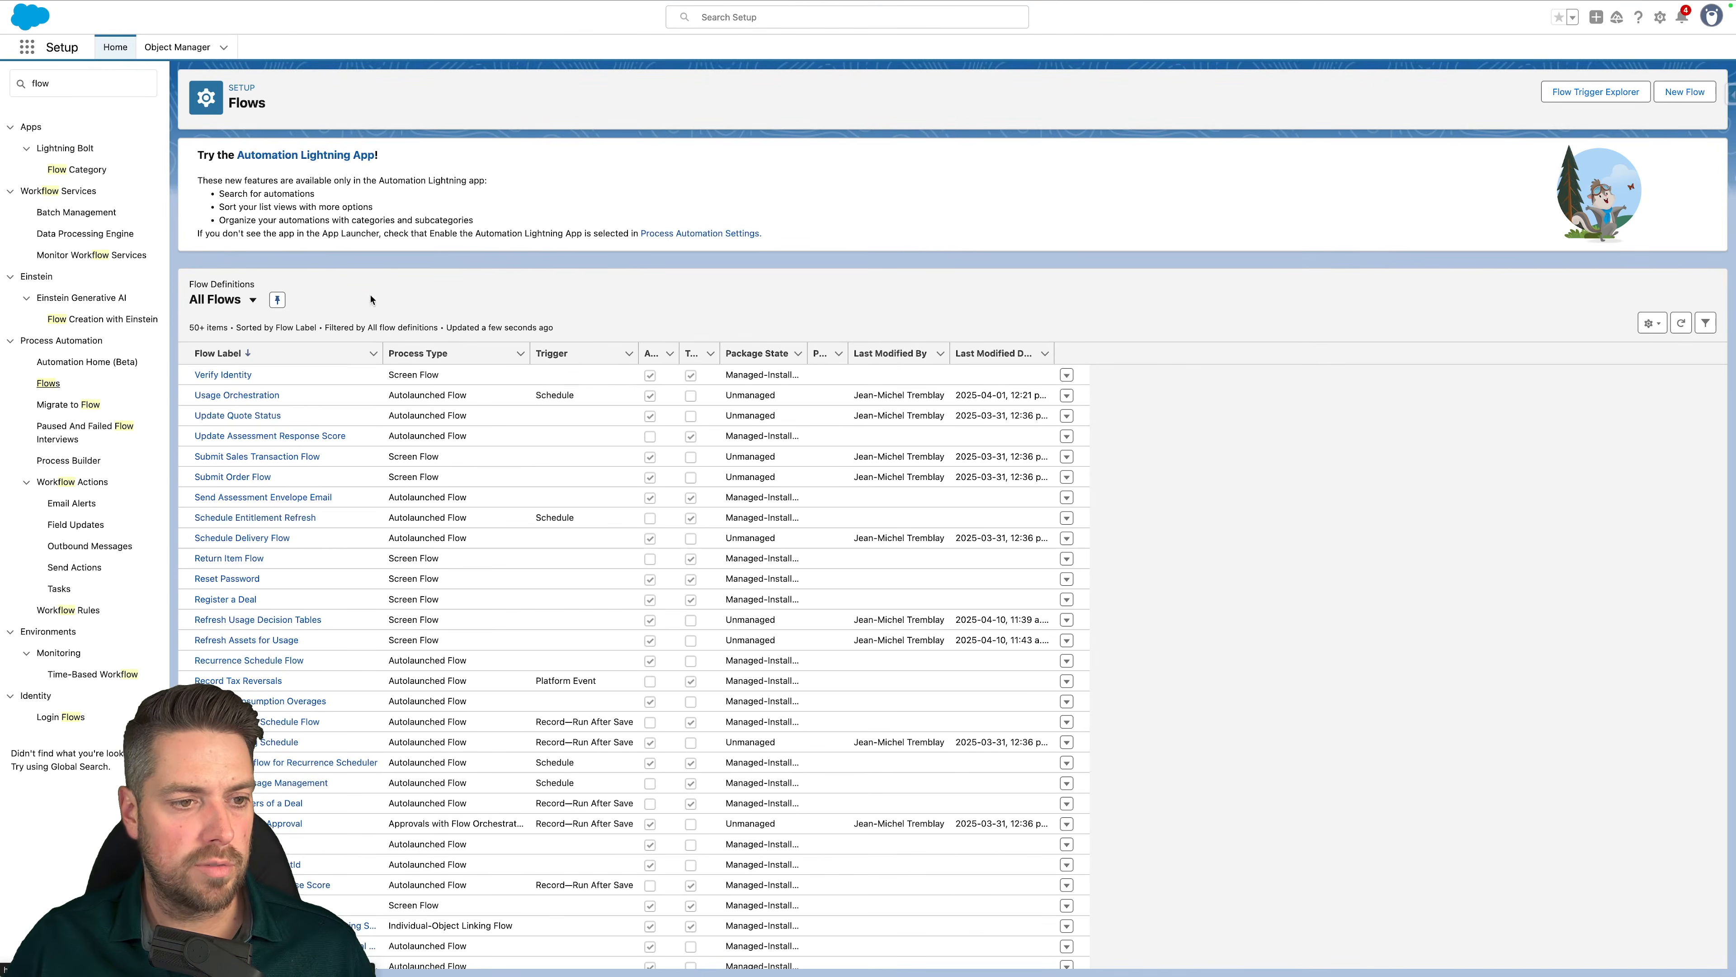
pyautogui.press('super+f')
pyautogui.write('create l')
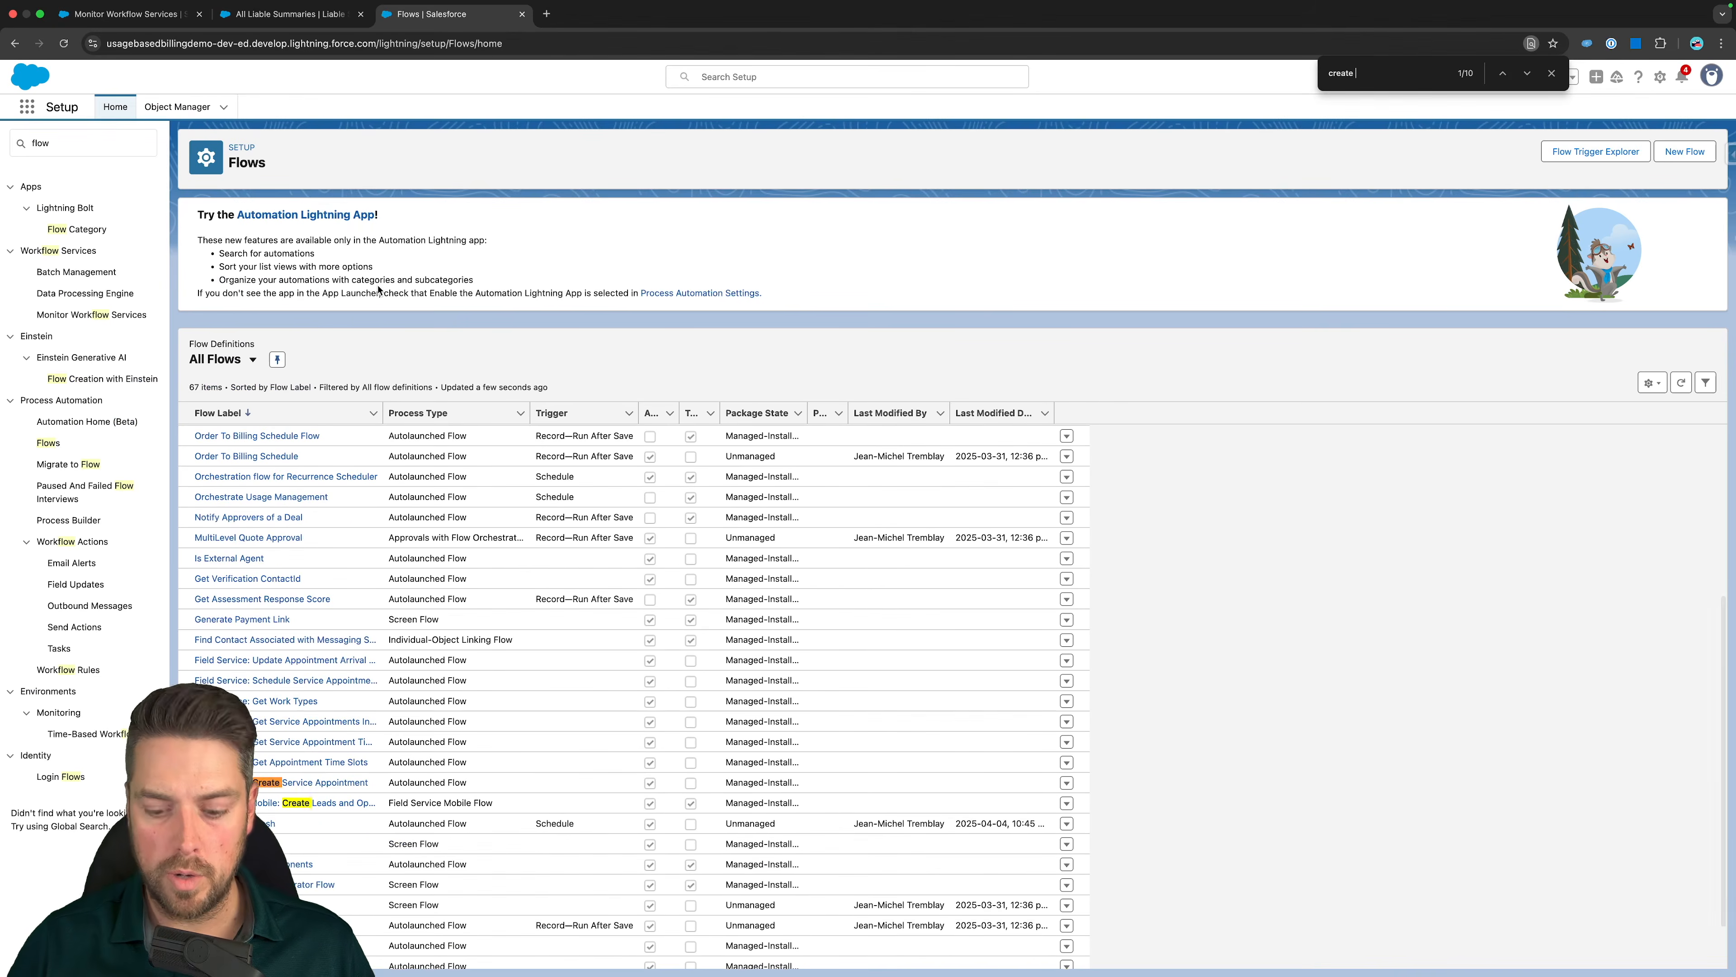
pyautogui.write('iab')
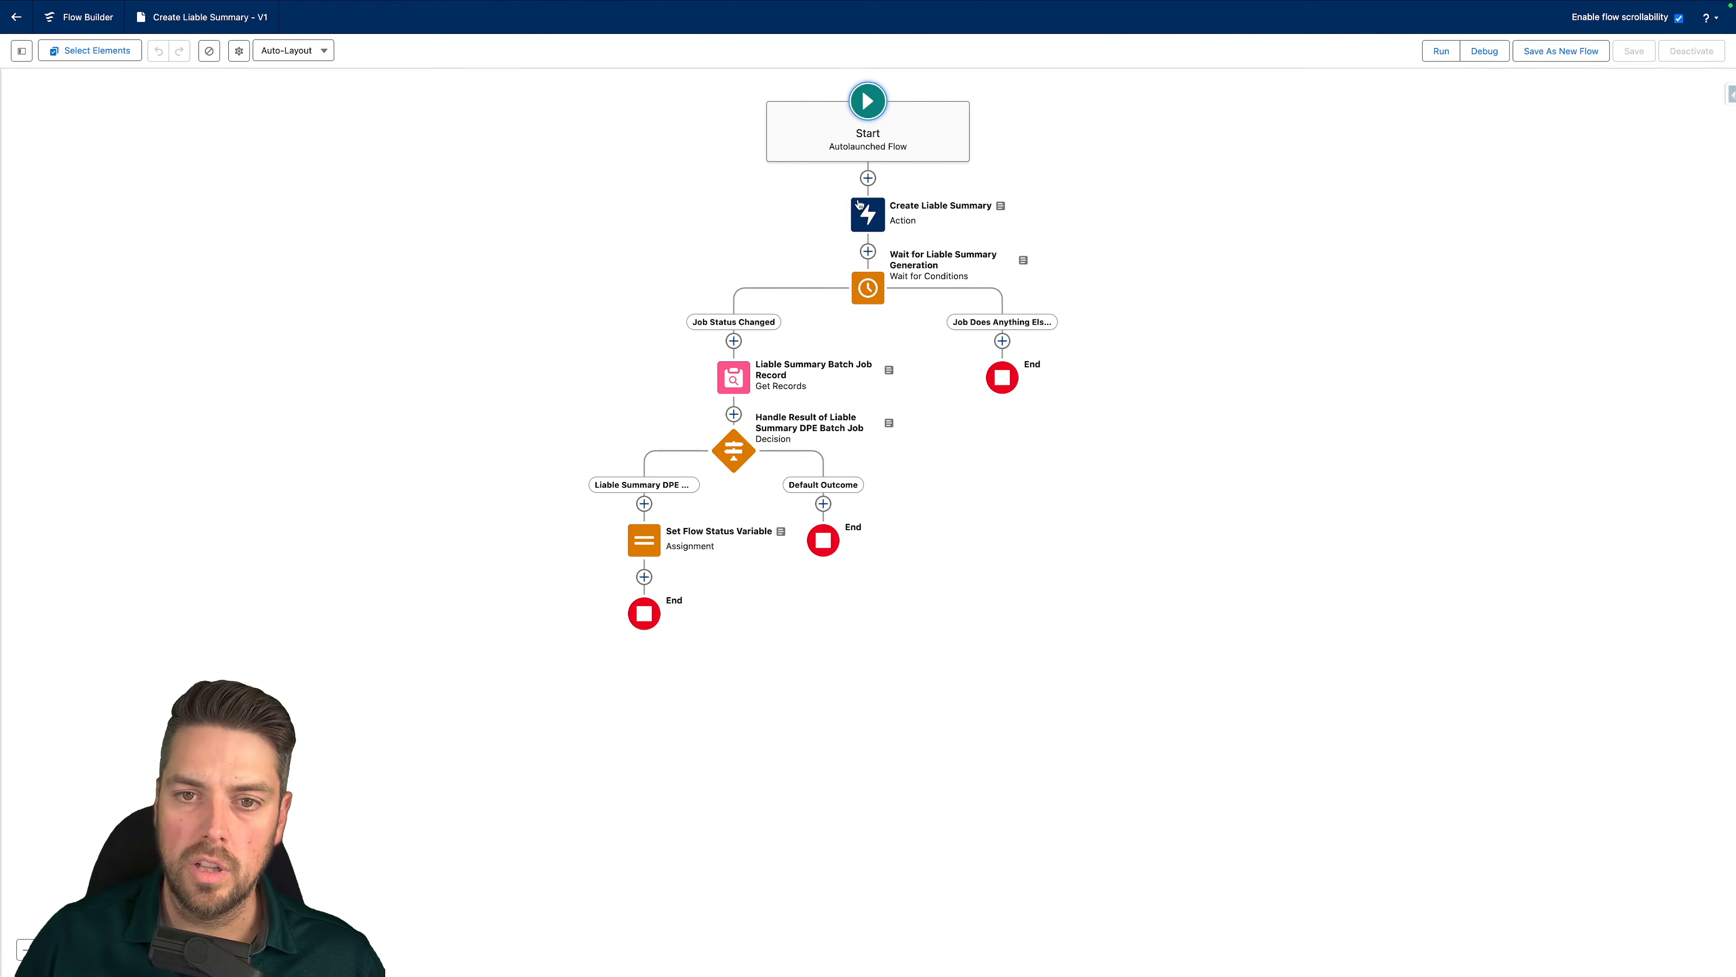
pyautogui.click(1440, 52)
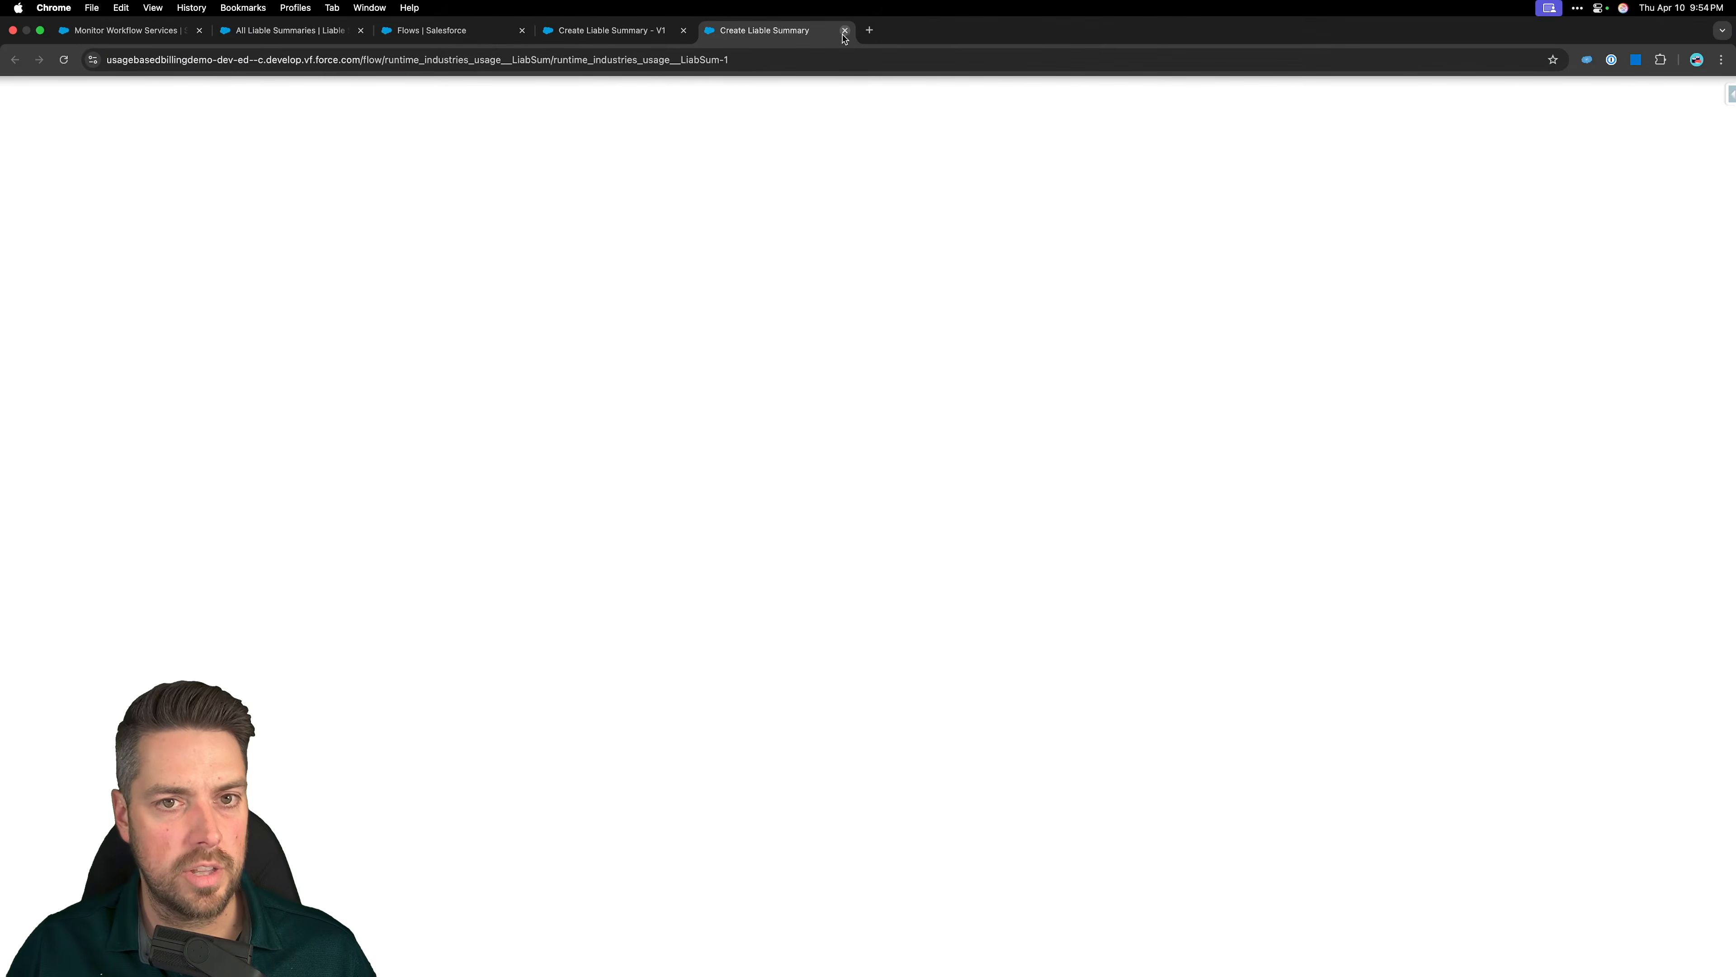
pyautogui.click(840, 30)
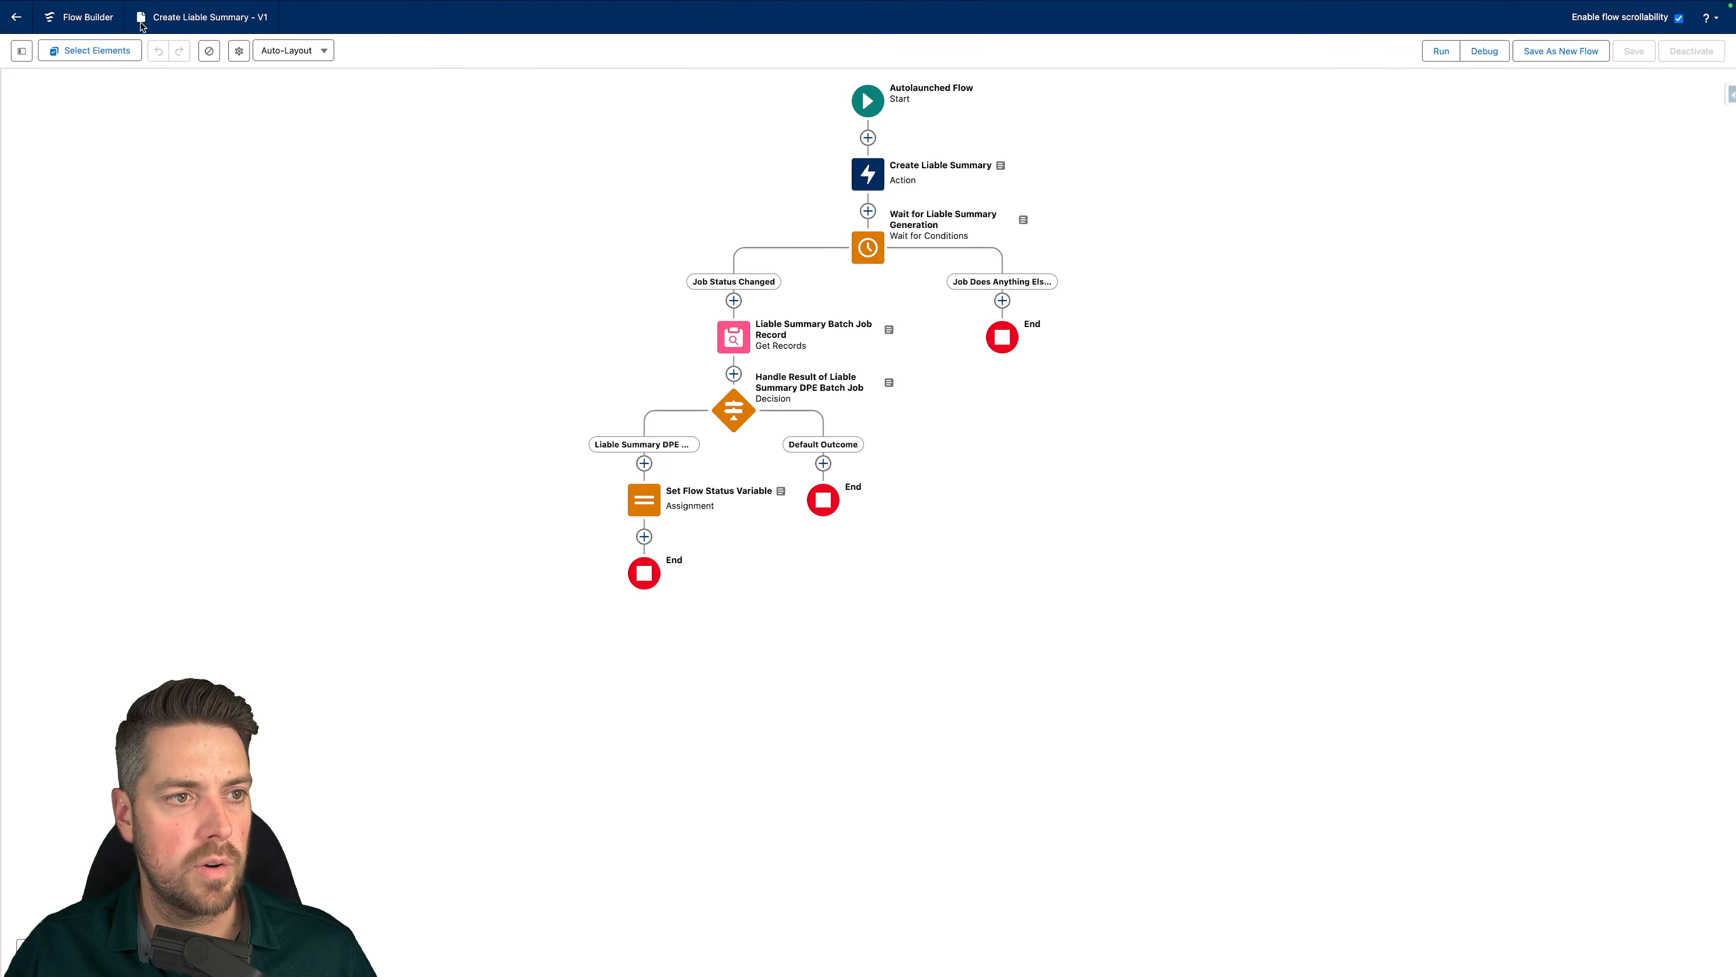
# Go back to the workflow services monitor and inspect the tasks of the Create Liable Summary job
pyautogui.click(133, 30)
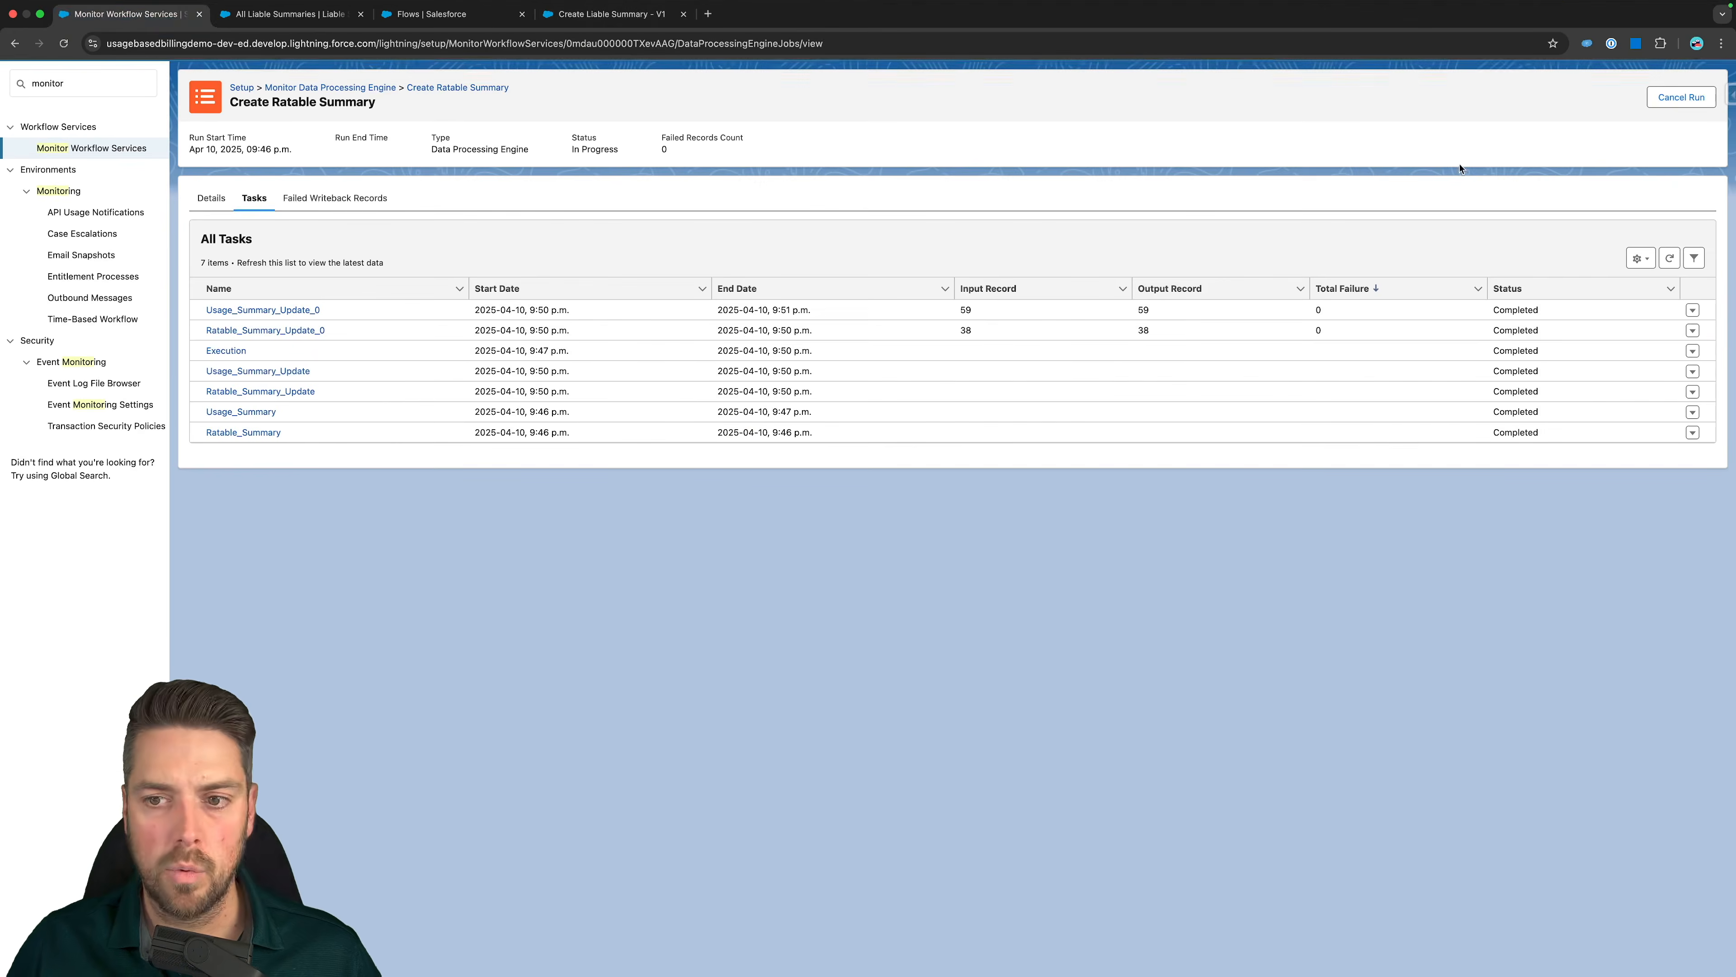
pyautogui.click(331, 90)
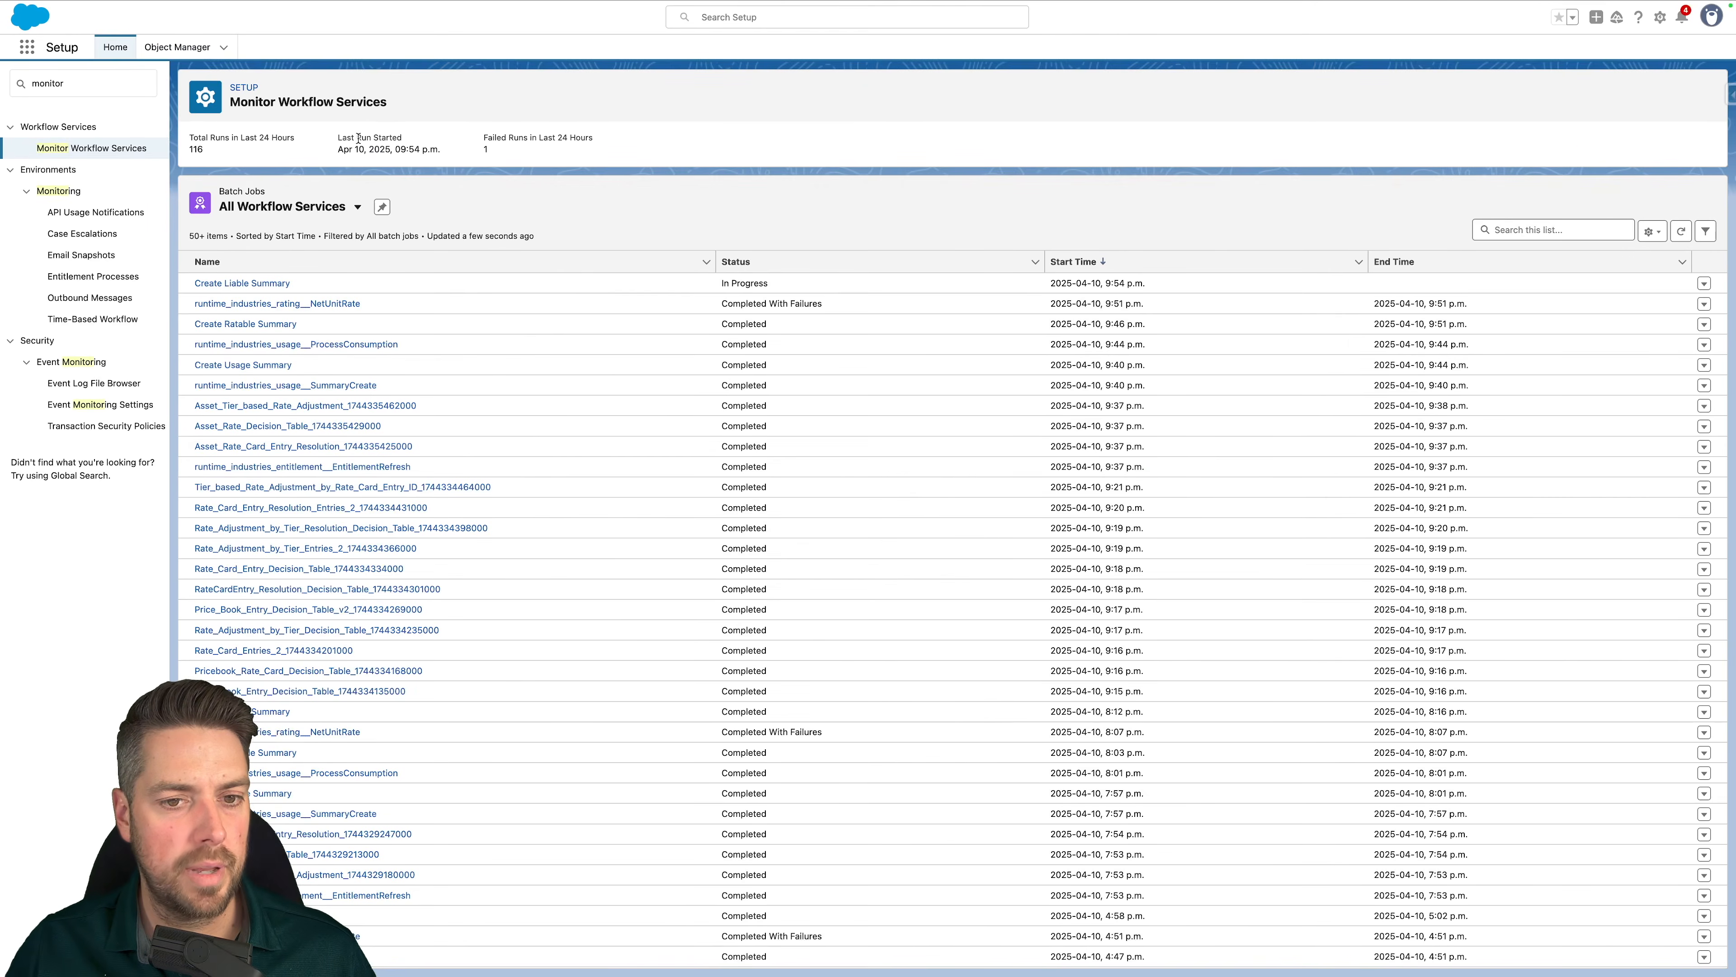
pyautogui.moveTo(329, 293); pyautogui.dragTo(204, 284)
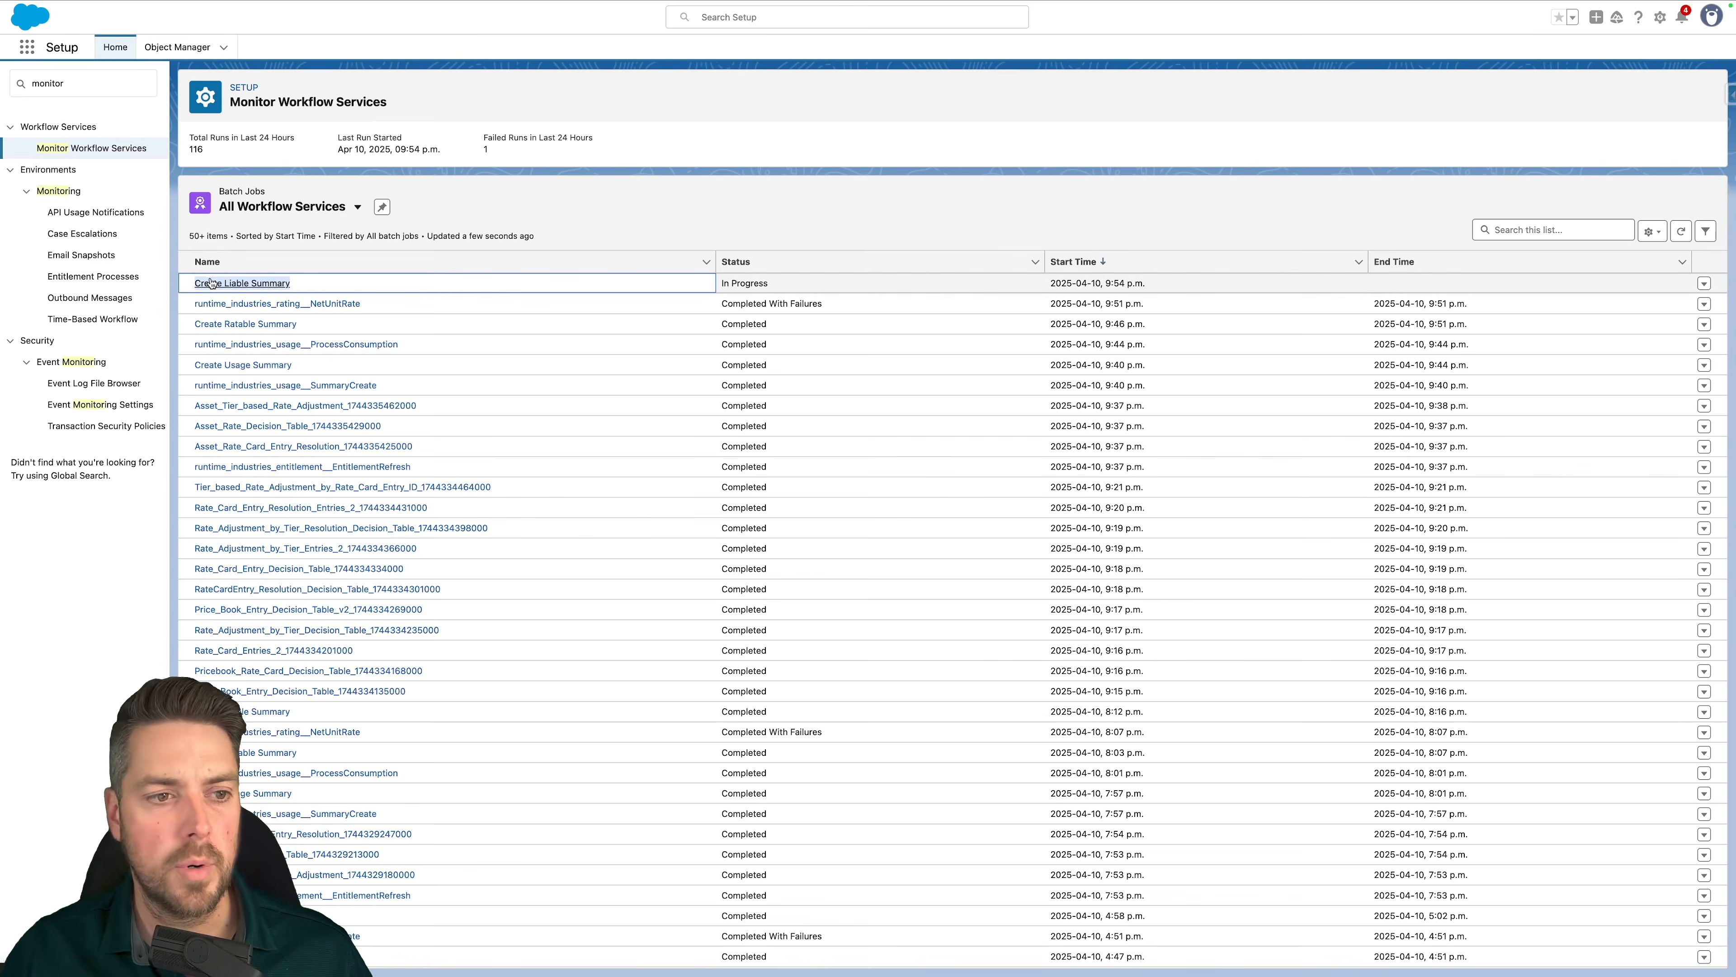
pyautogui.click(205, 283)
pyautogui.click(266, 208)
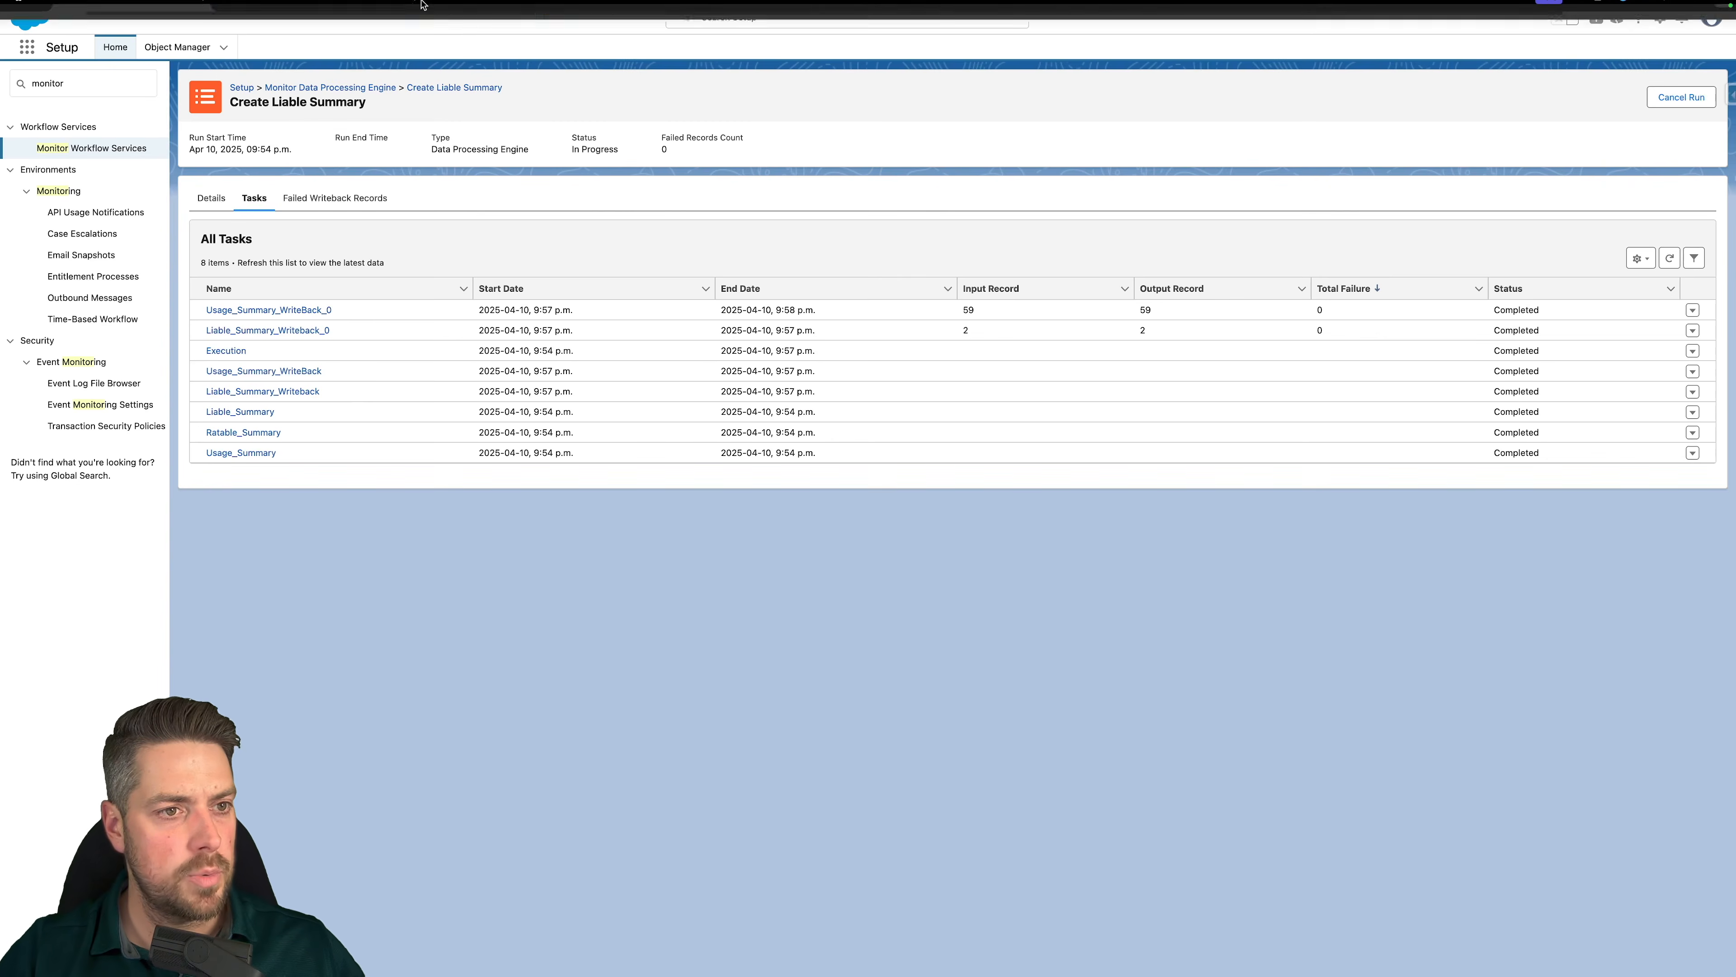
# Refresh the All Liable Summaries list and review the periods, overage amounts and statuses of Apple's entries
pyautogui.click(291, 30)
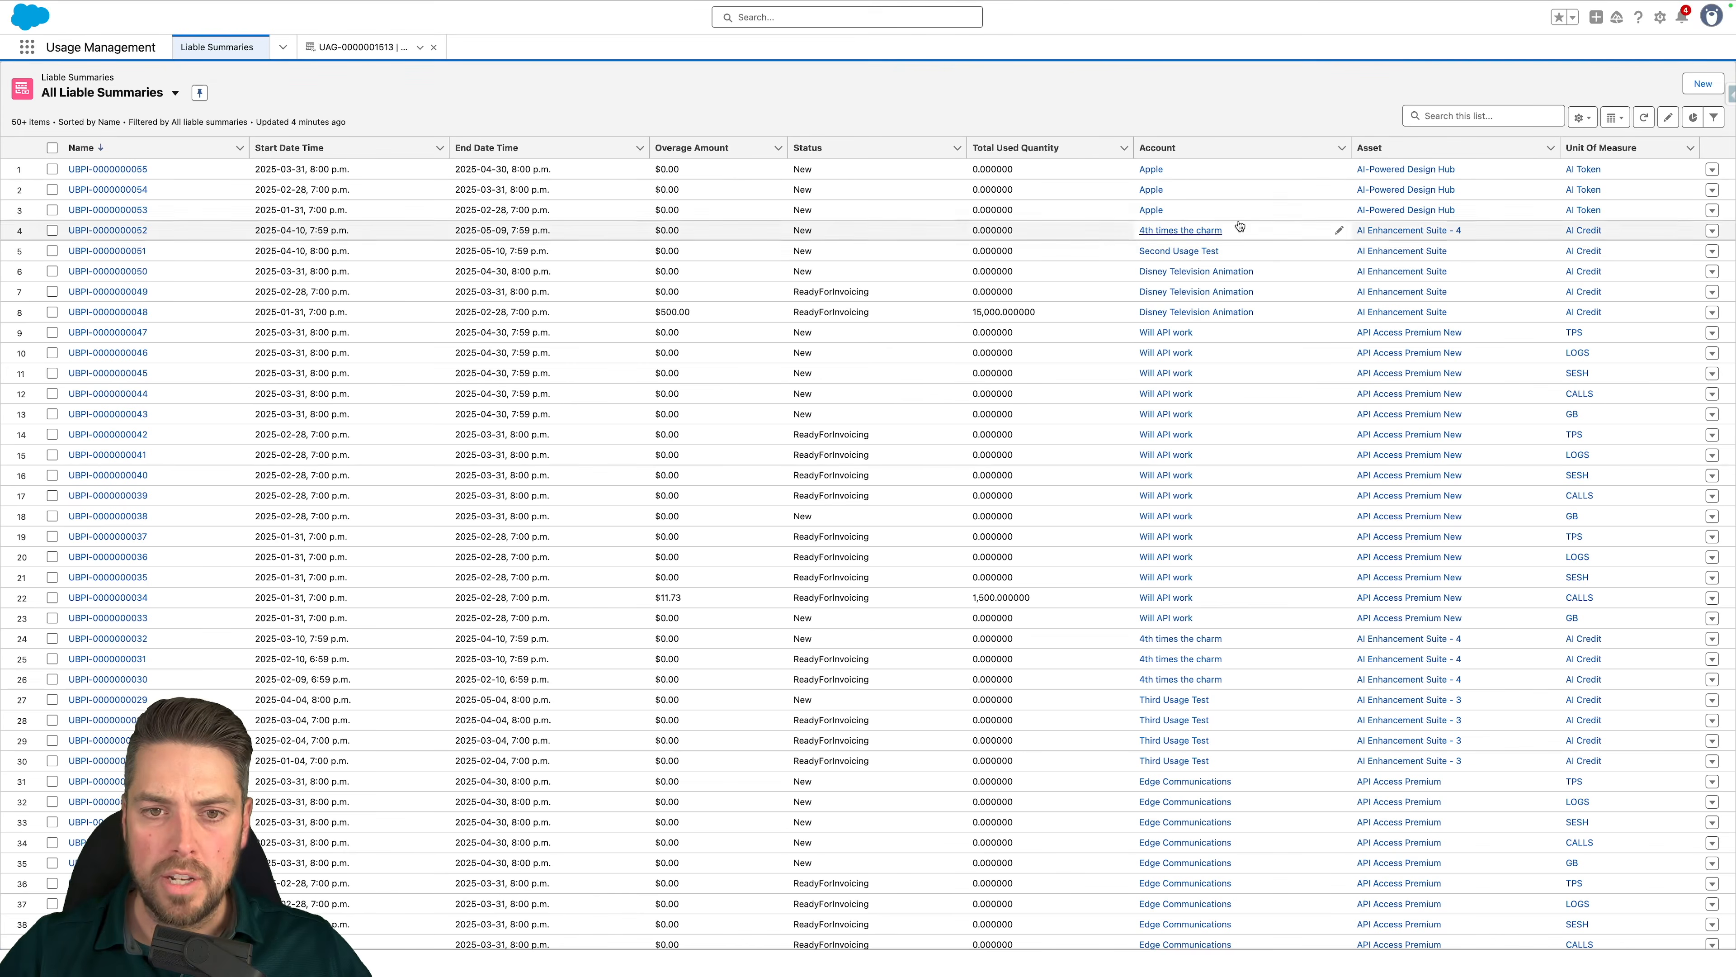
pyautogui.click(1643, 117)
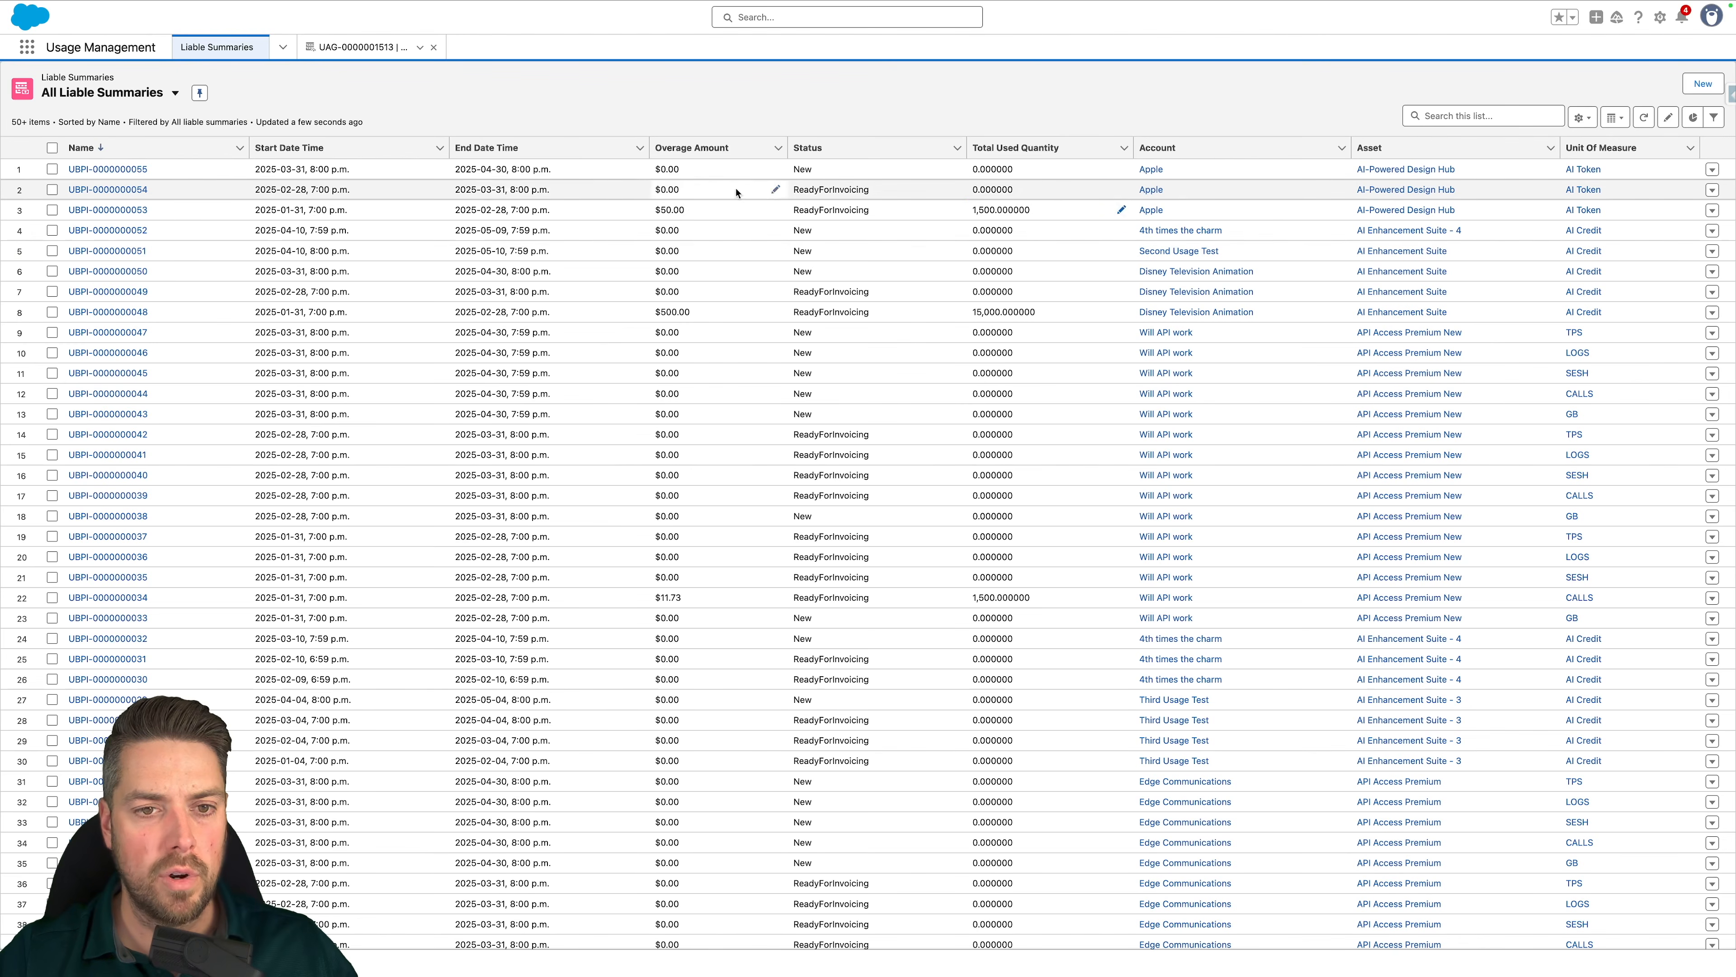
pyautogui.moveTo(585, 196); pyautogui.dragTo(358, 190)
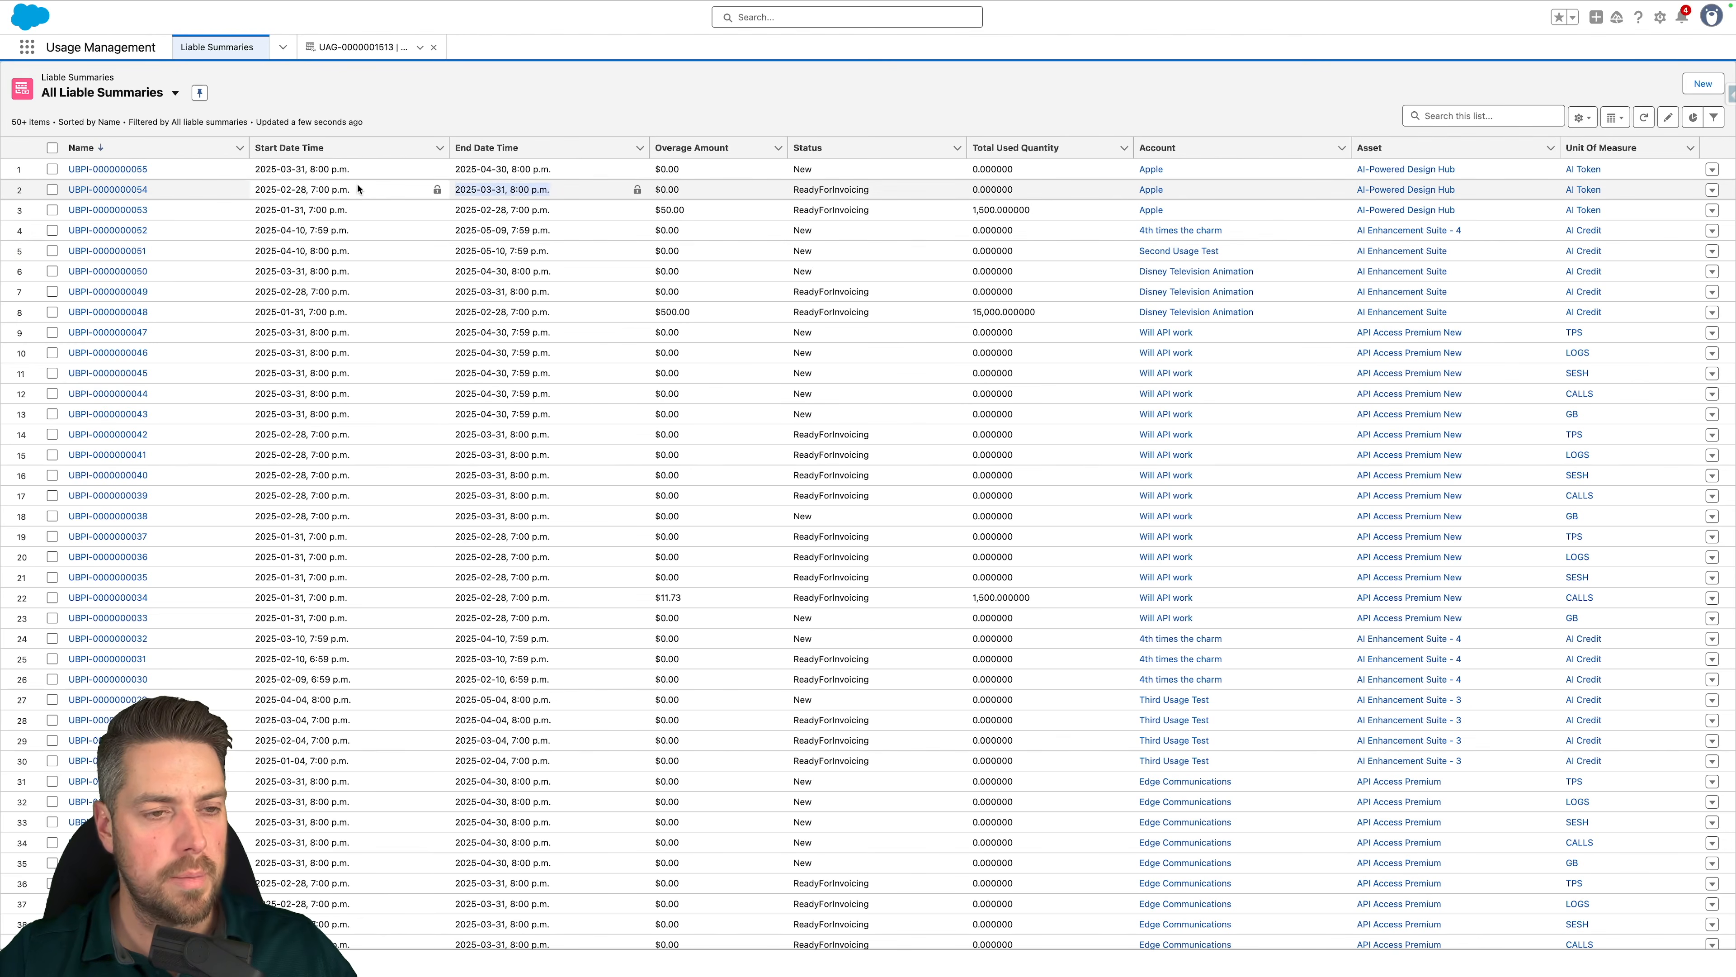
pyautogui.click(395, 193)
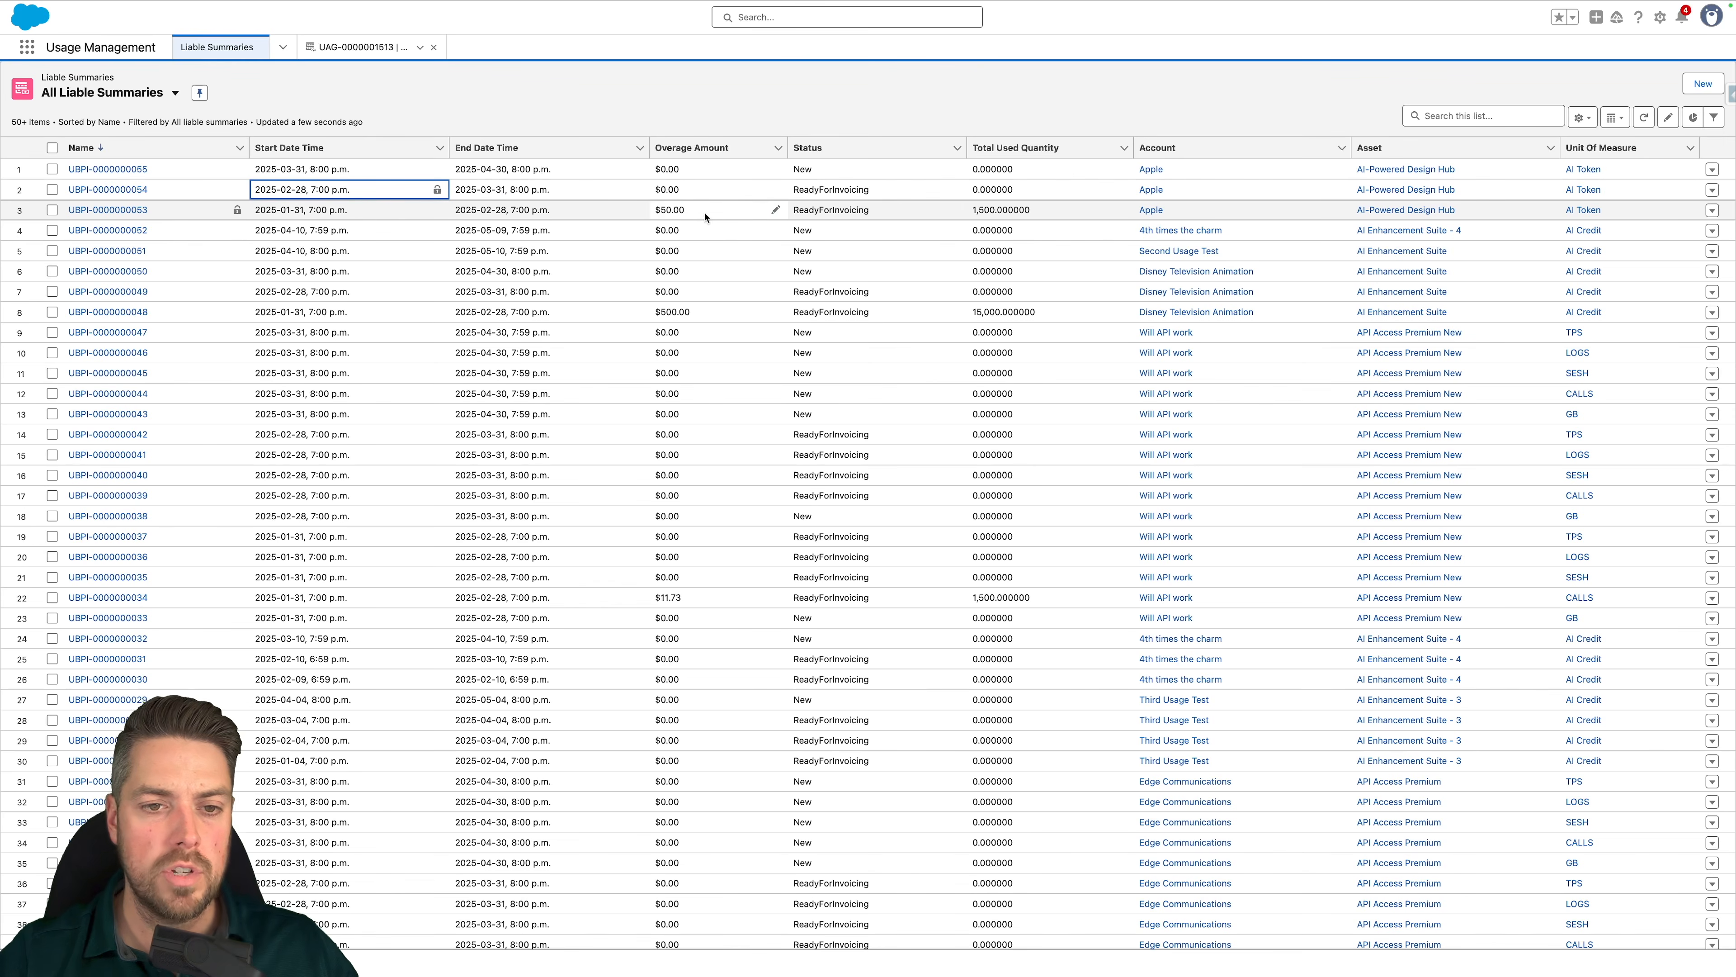
pyautogui.click(671, 209)
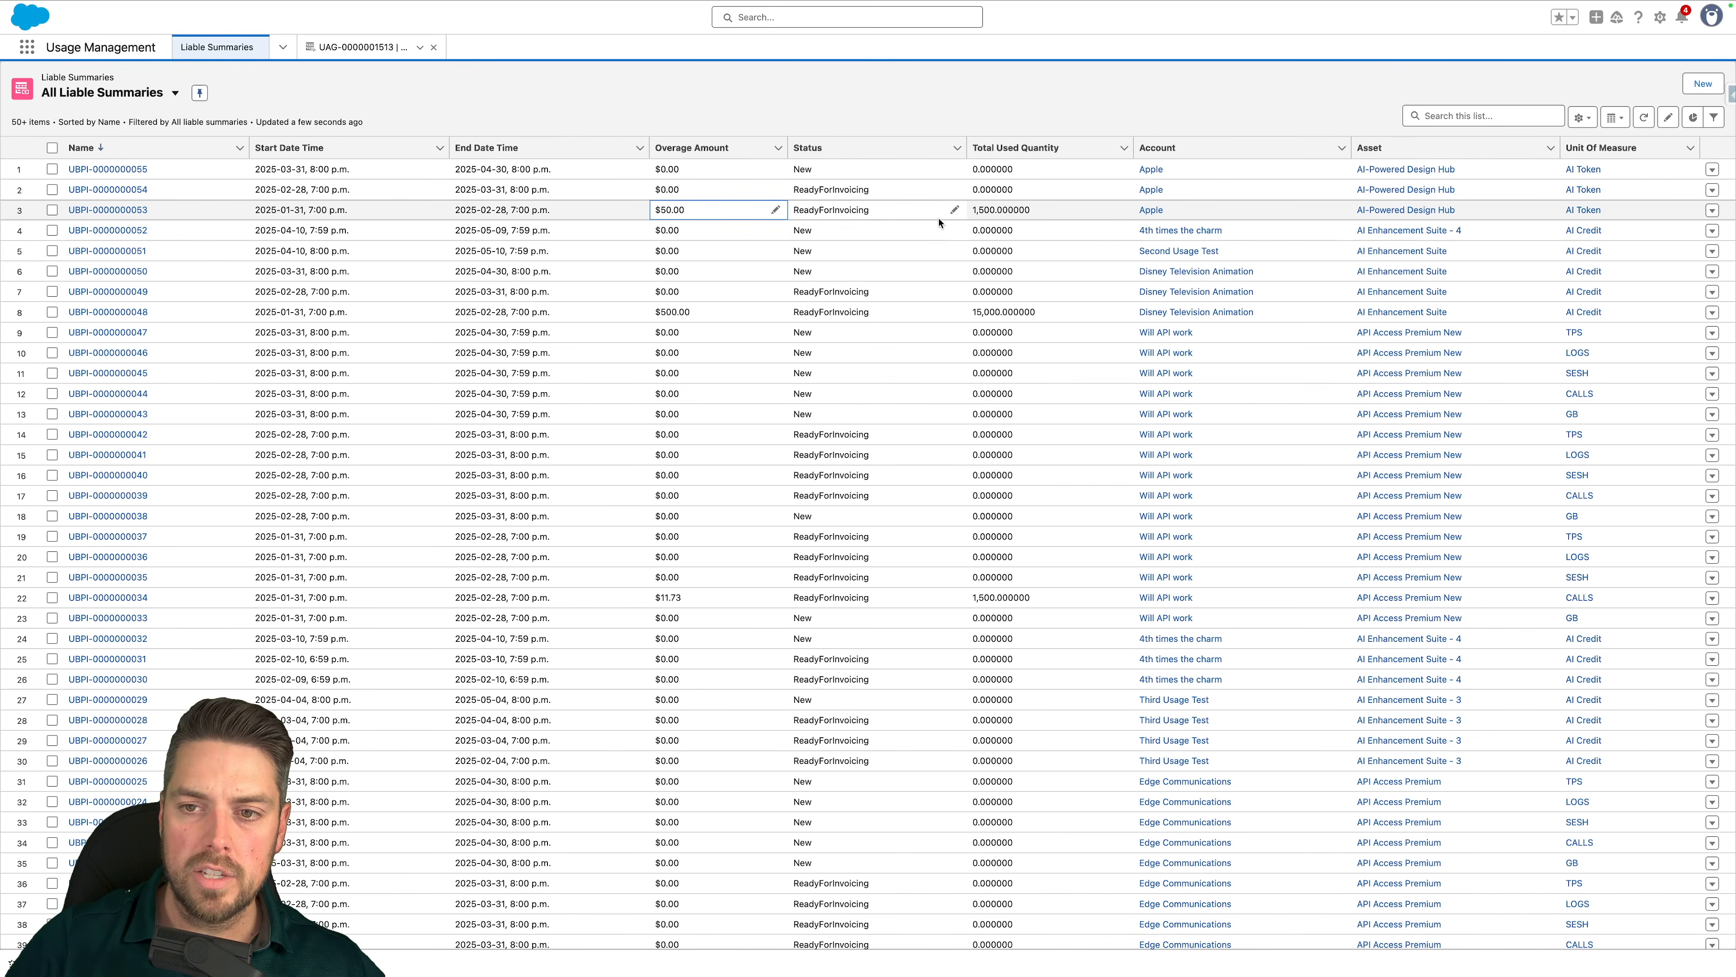
# Open the Apple account and generate draft invoices with target date and invoice date both Apr 1, 2025
pyautogui.click(1151, 211)
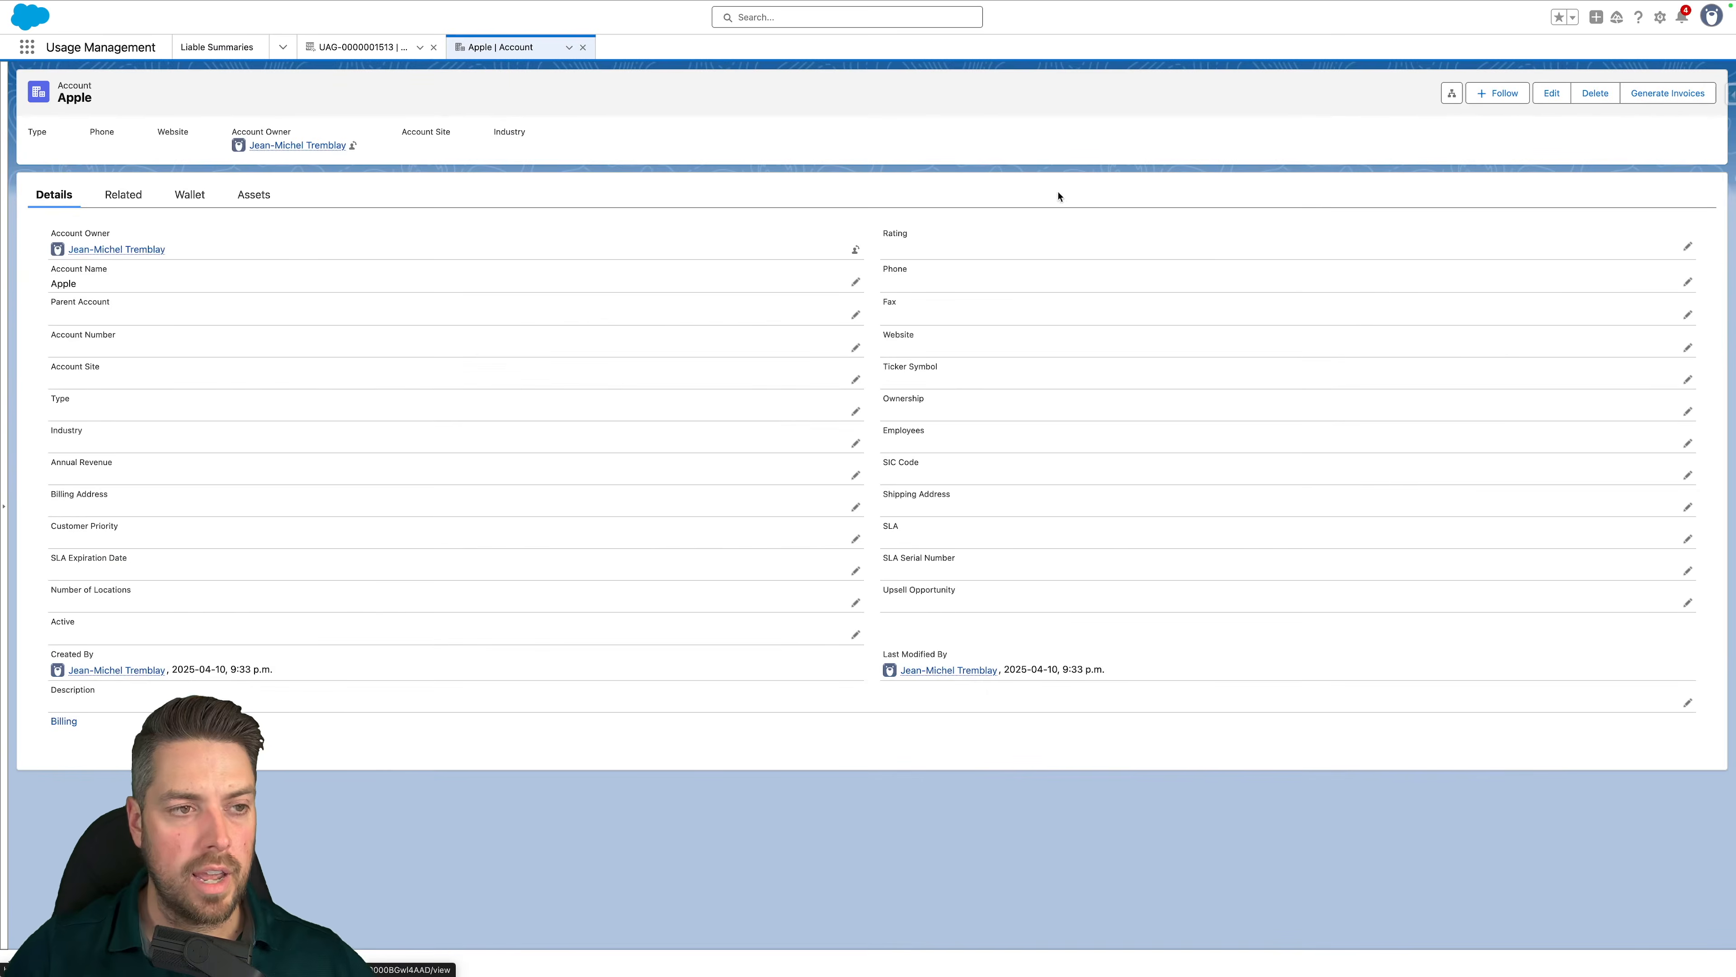
pyautogui.click(1657, 94)
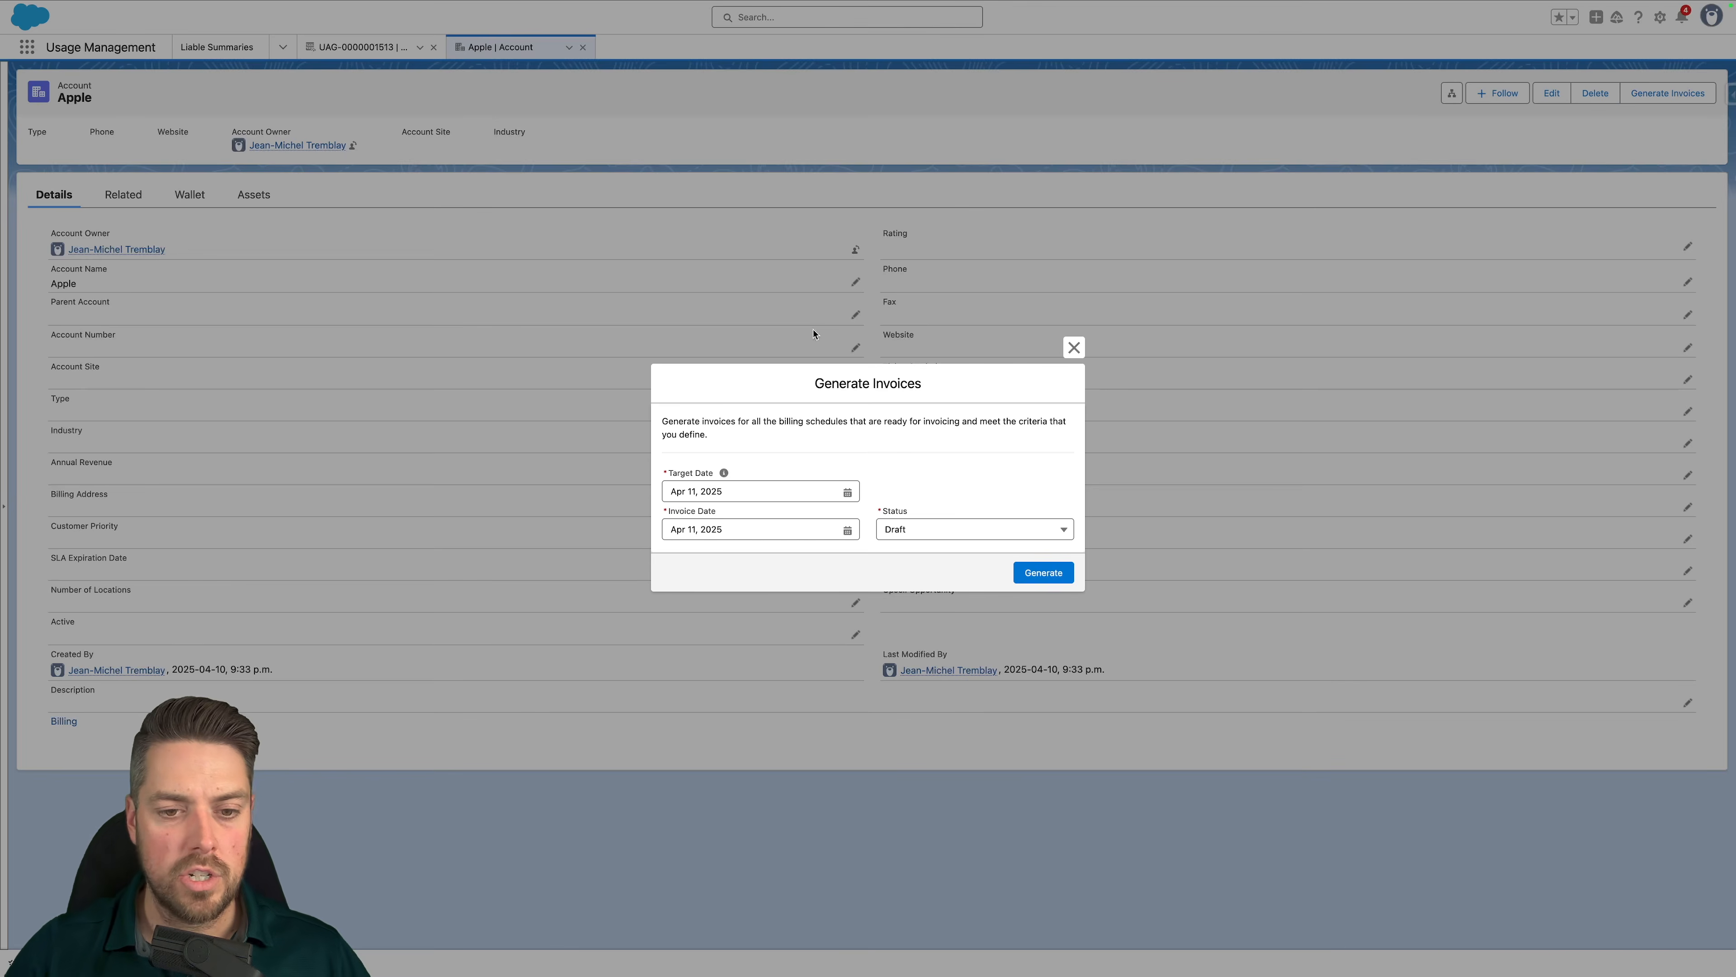
pyautogui.click(732, 492)
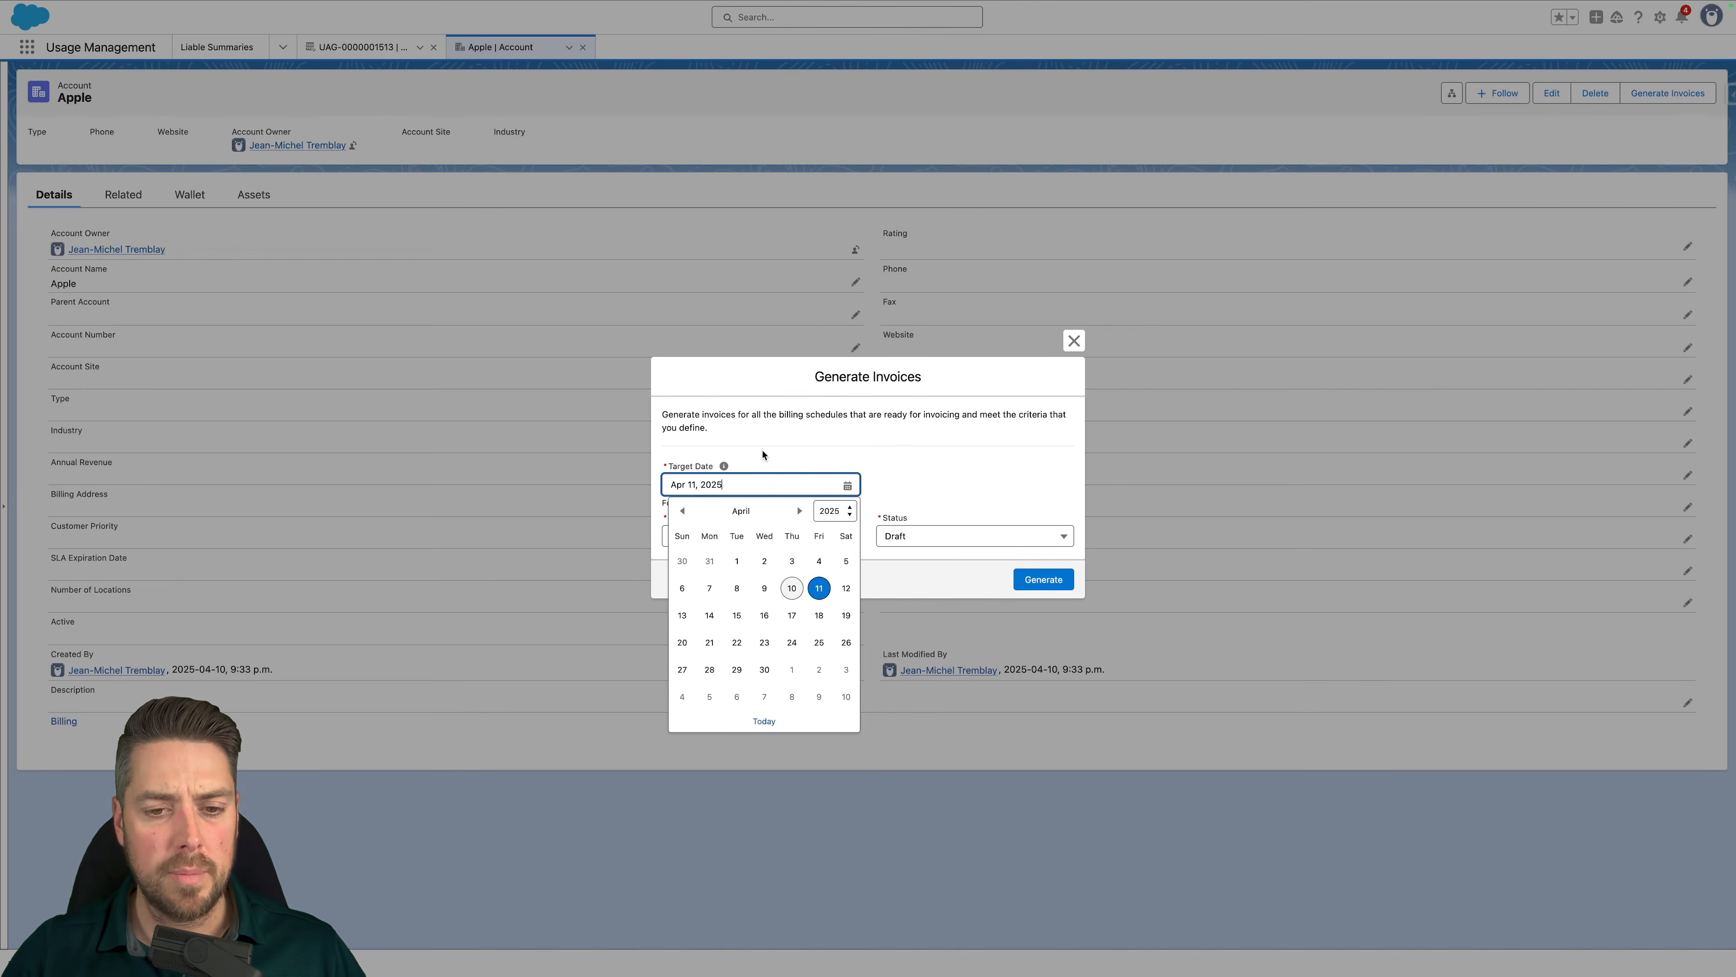
pyautogui.click(738, 561)
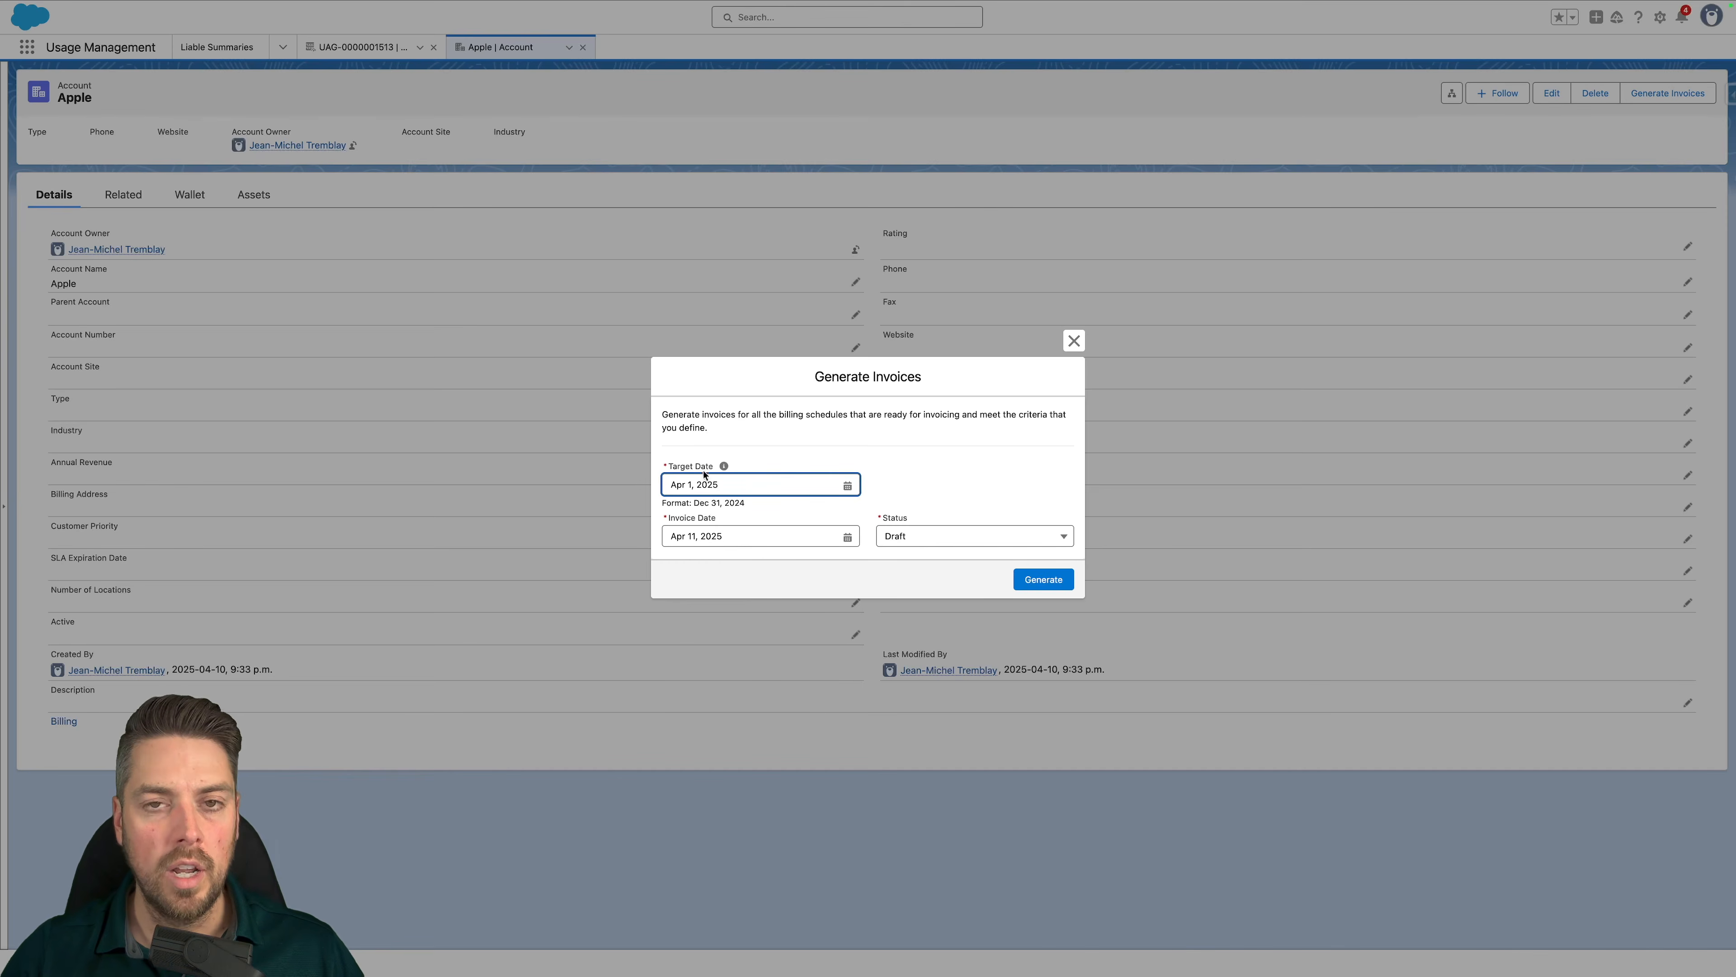
pyautogui.click(739, 536)
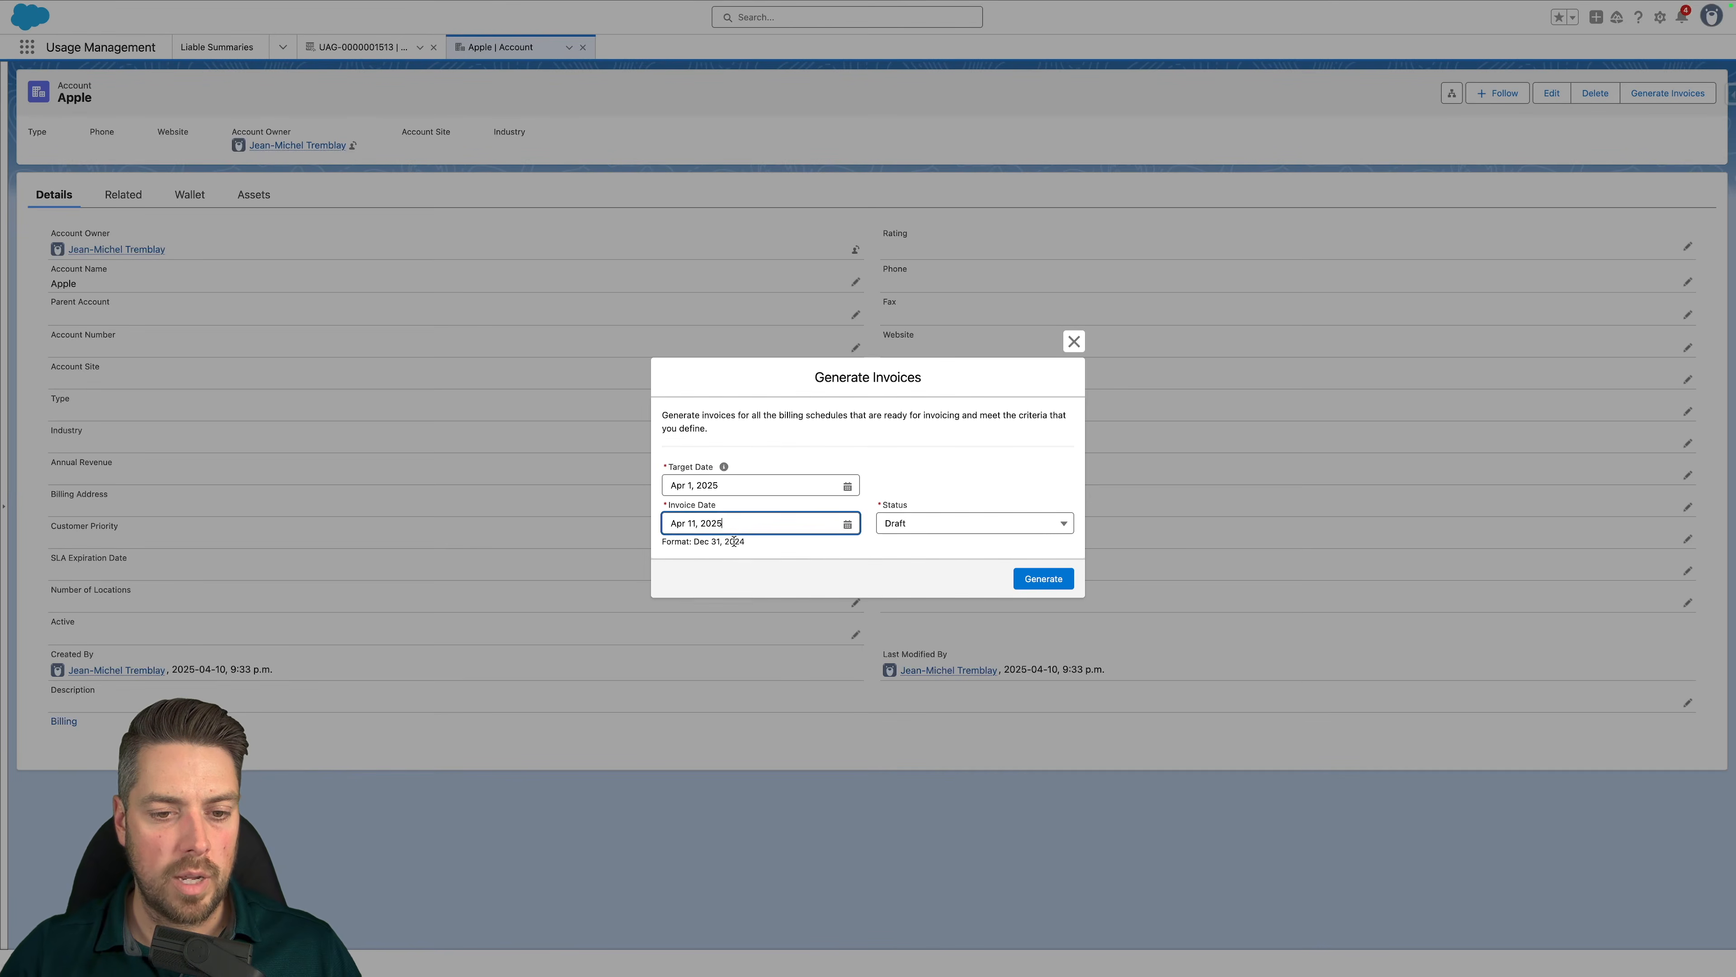
pyautogui.click(737, 600)
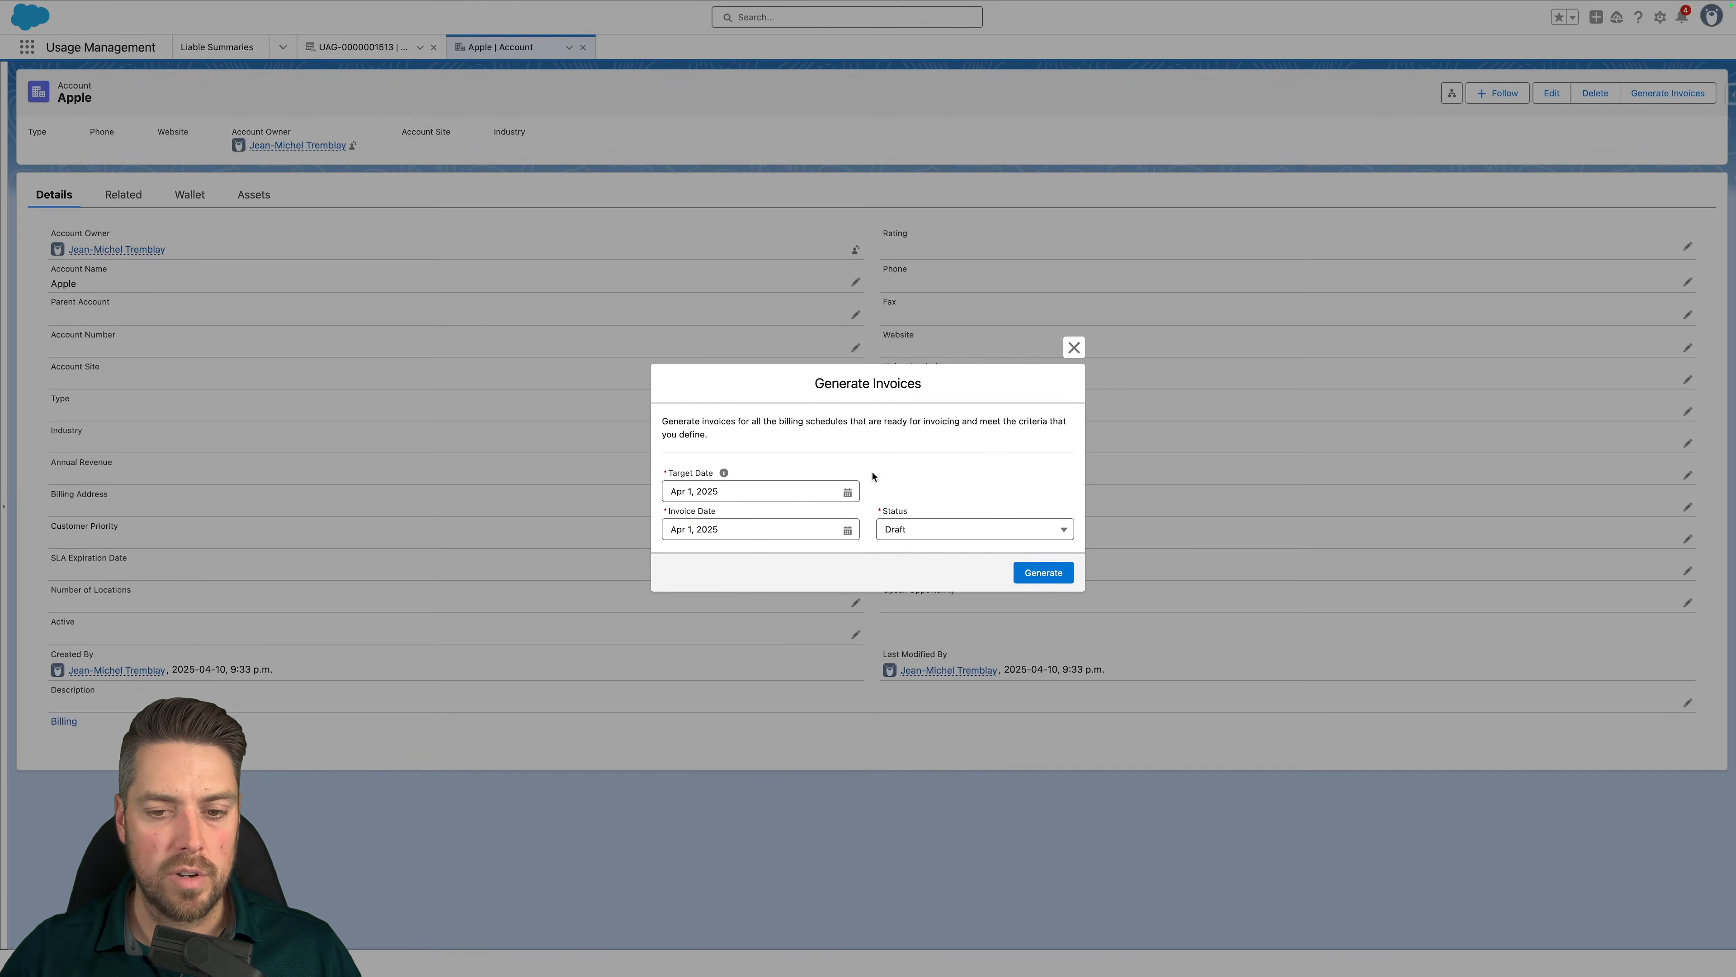
pyautogui.click(1044, 576)
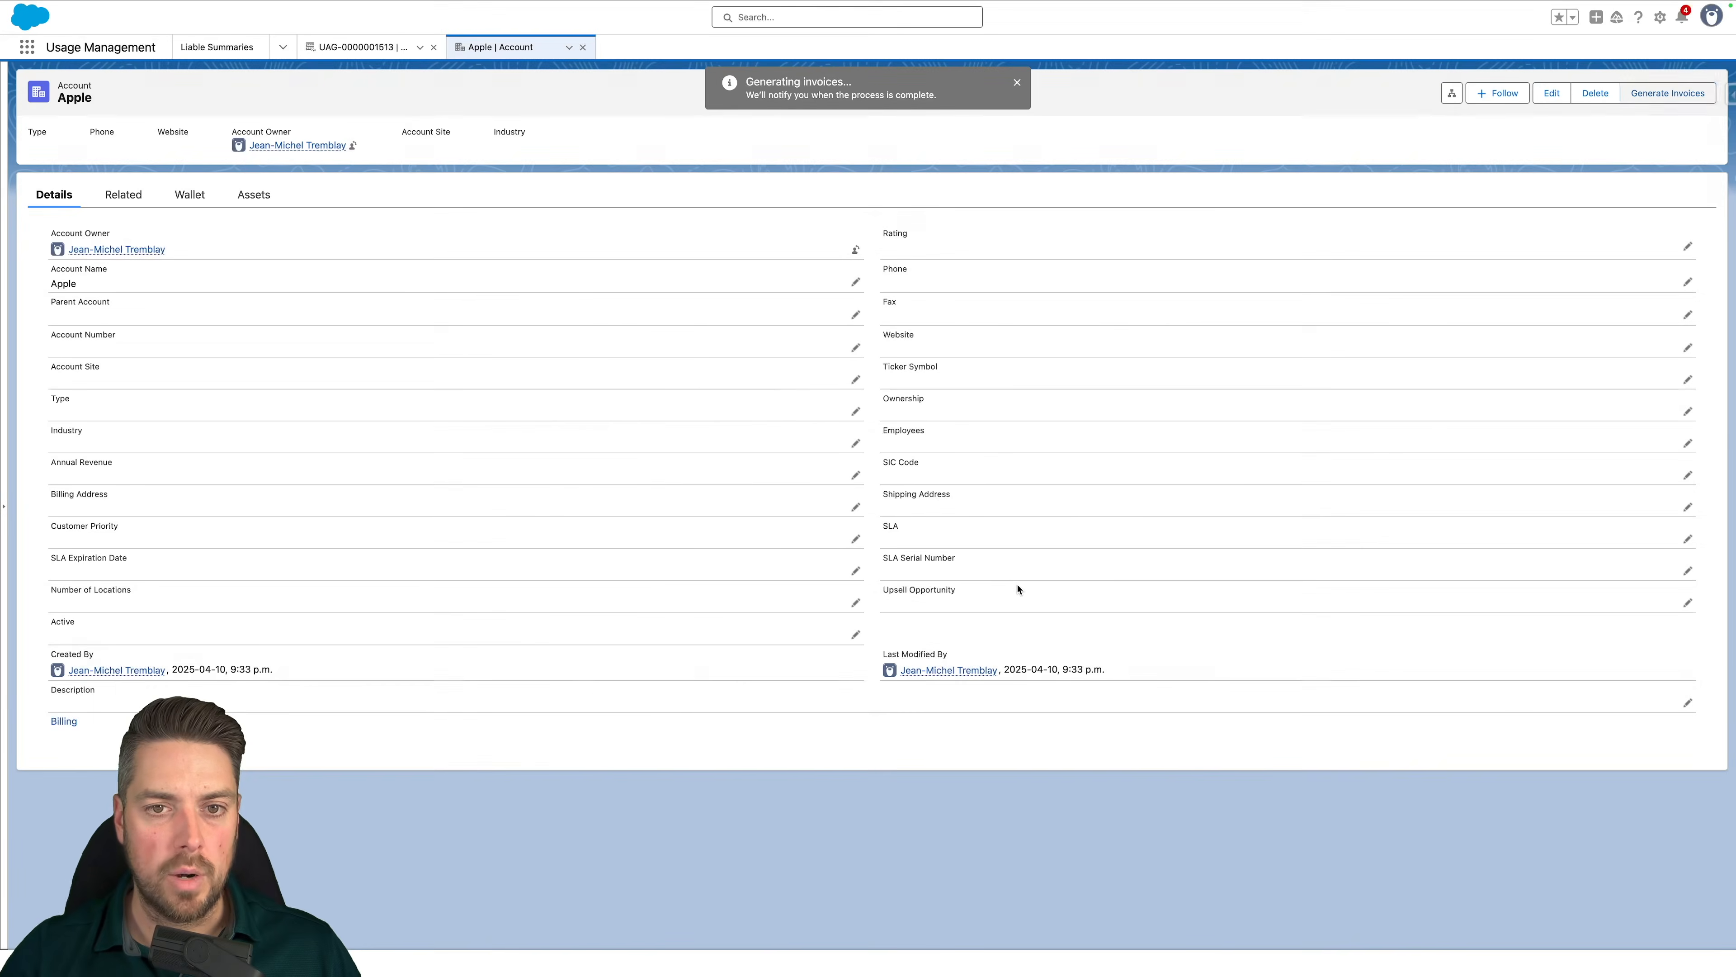
pyautogui.click(1017, 82)
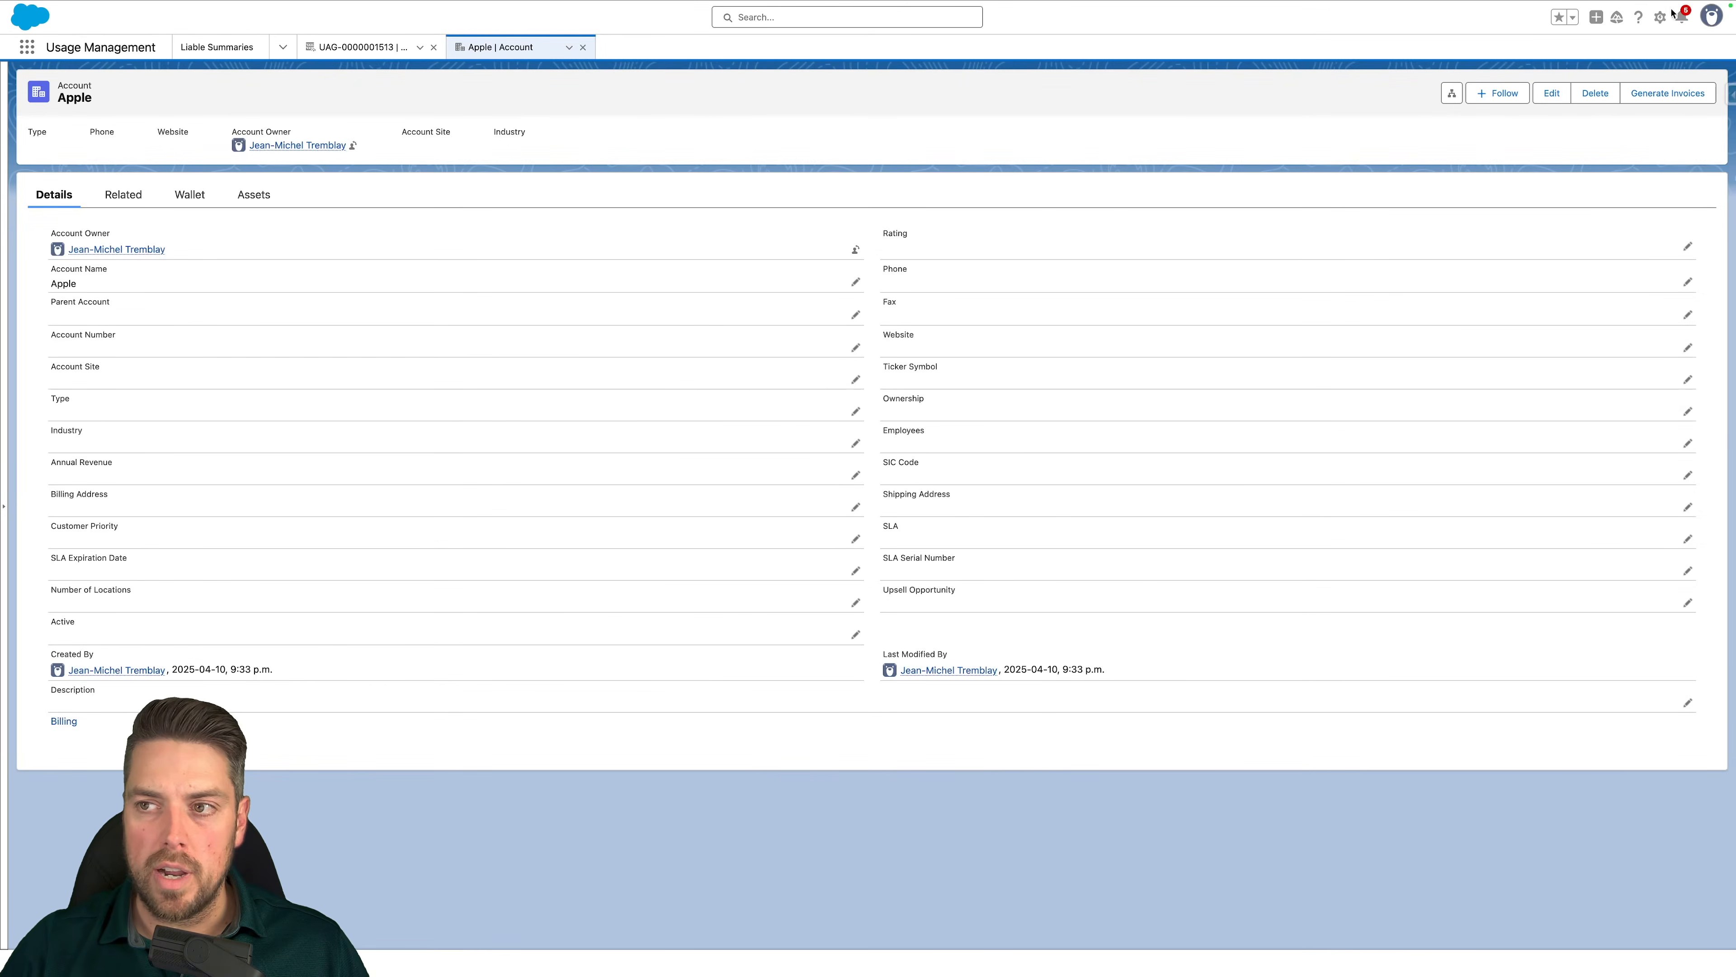
# Find the Invoices list through the app search and open Apple's draft invoice
pyautogui.click(26, 48)
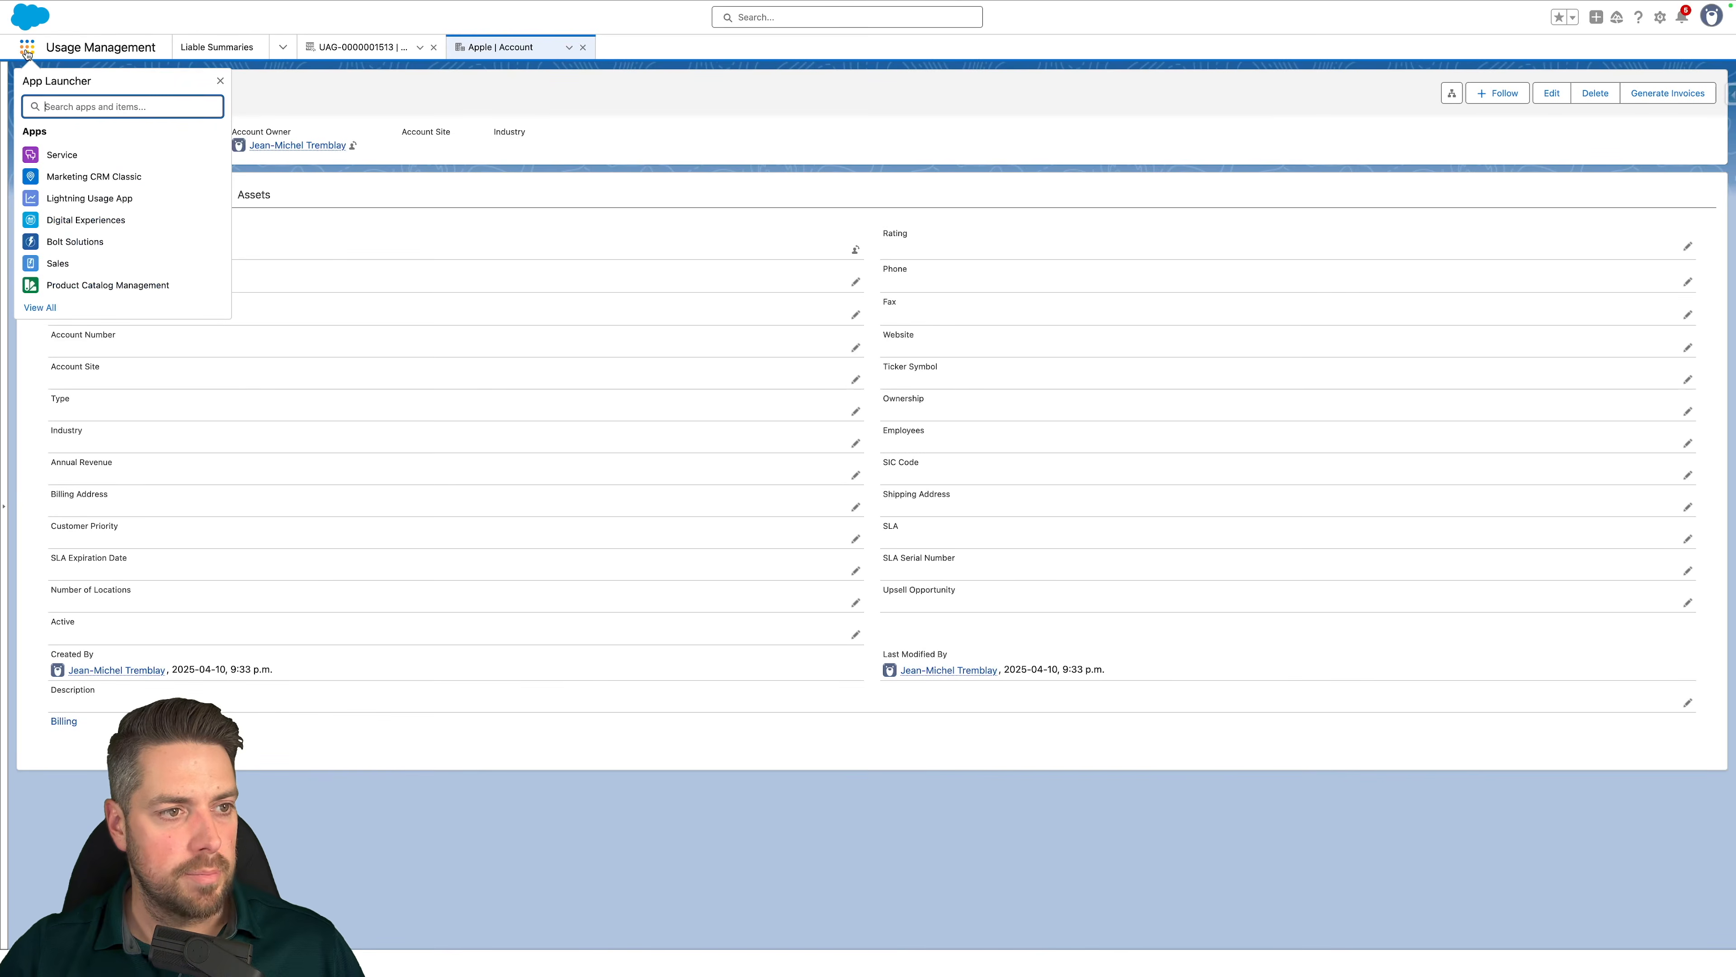
pyautogui.write('invoices')
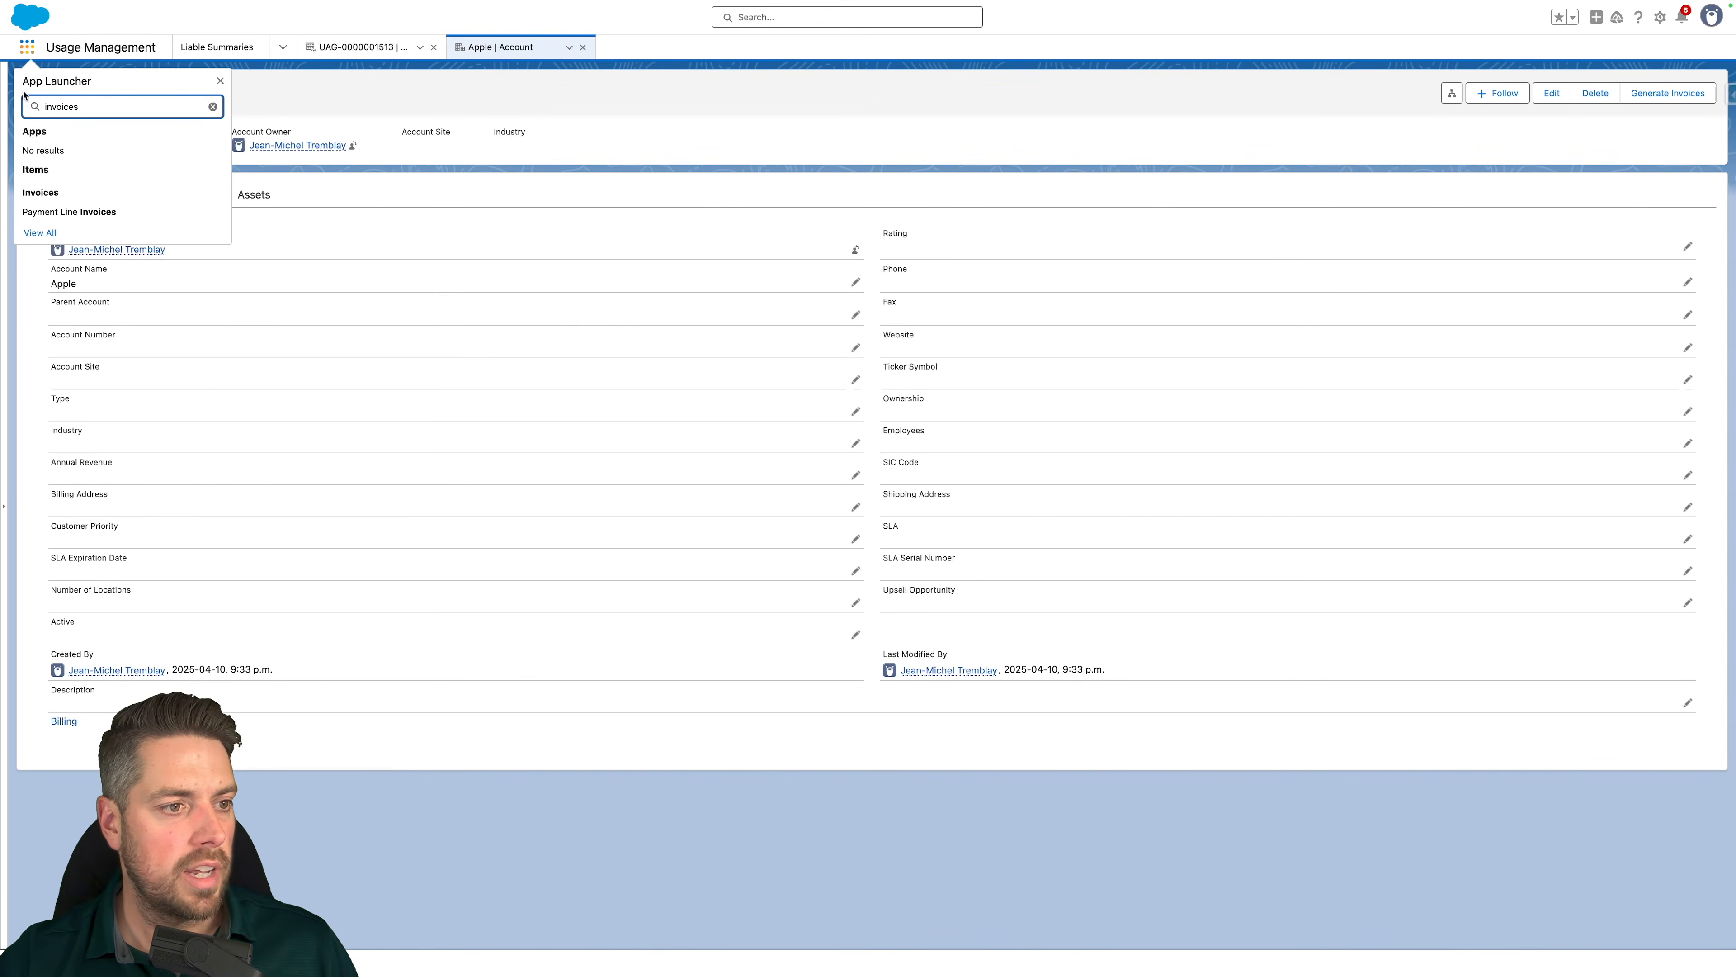
pyautogui.click(40, 193)
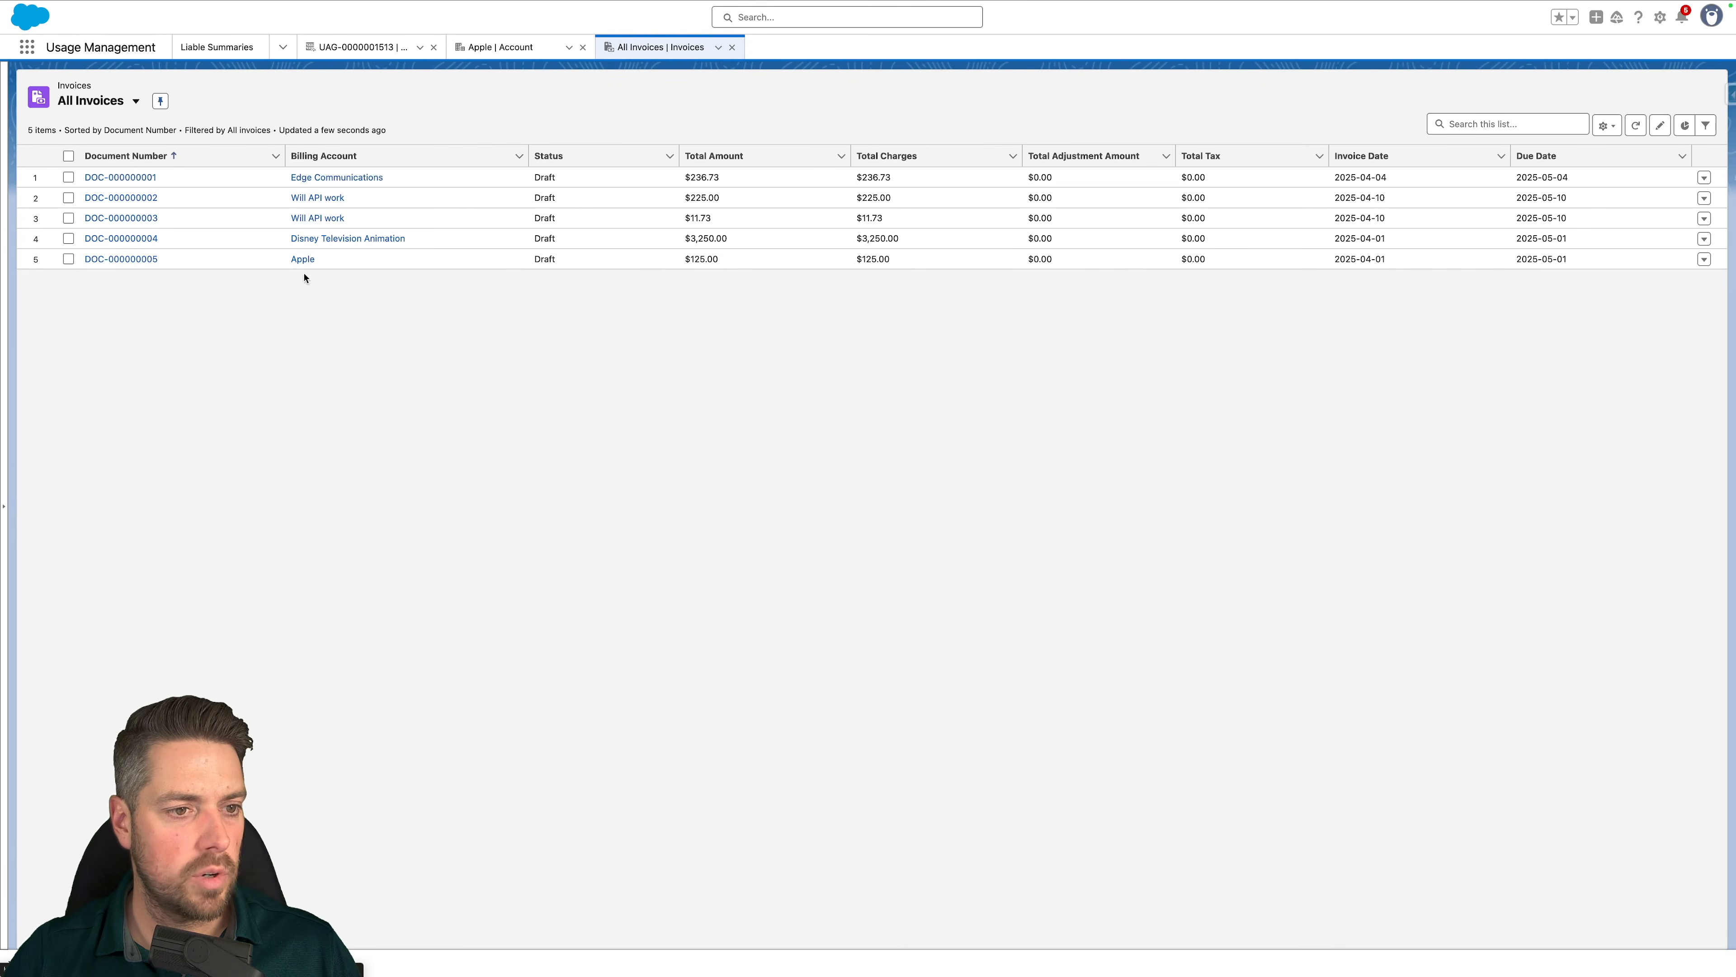
pyautogui.click(142, 261)
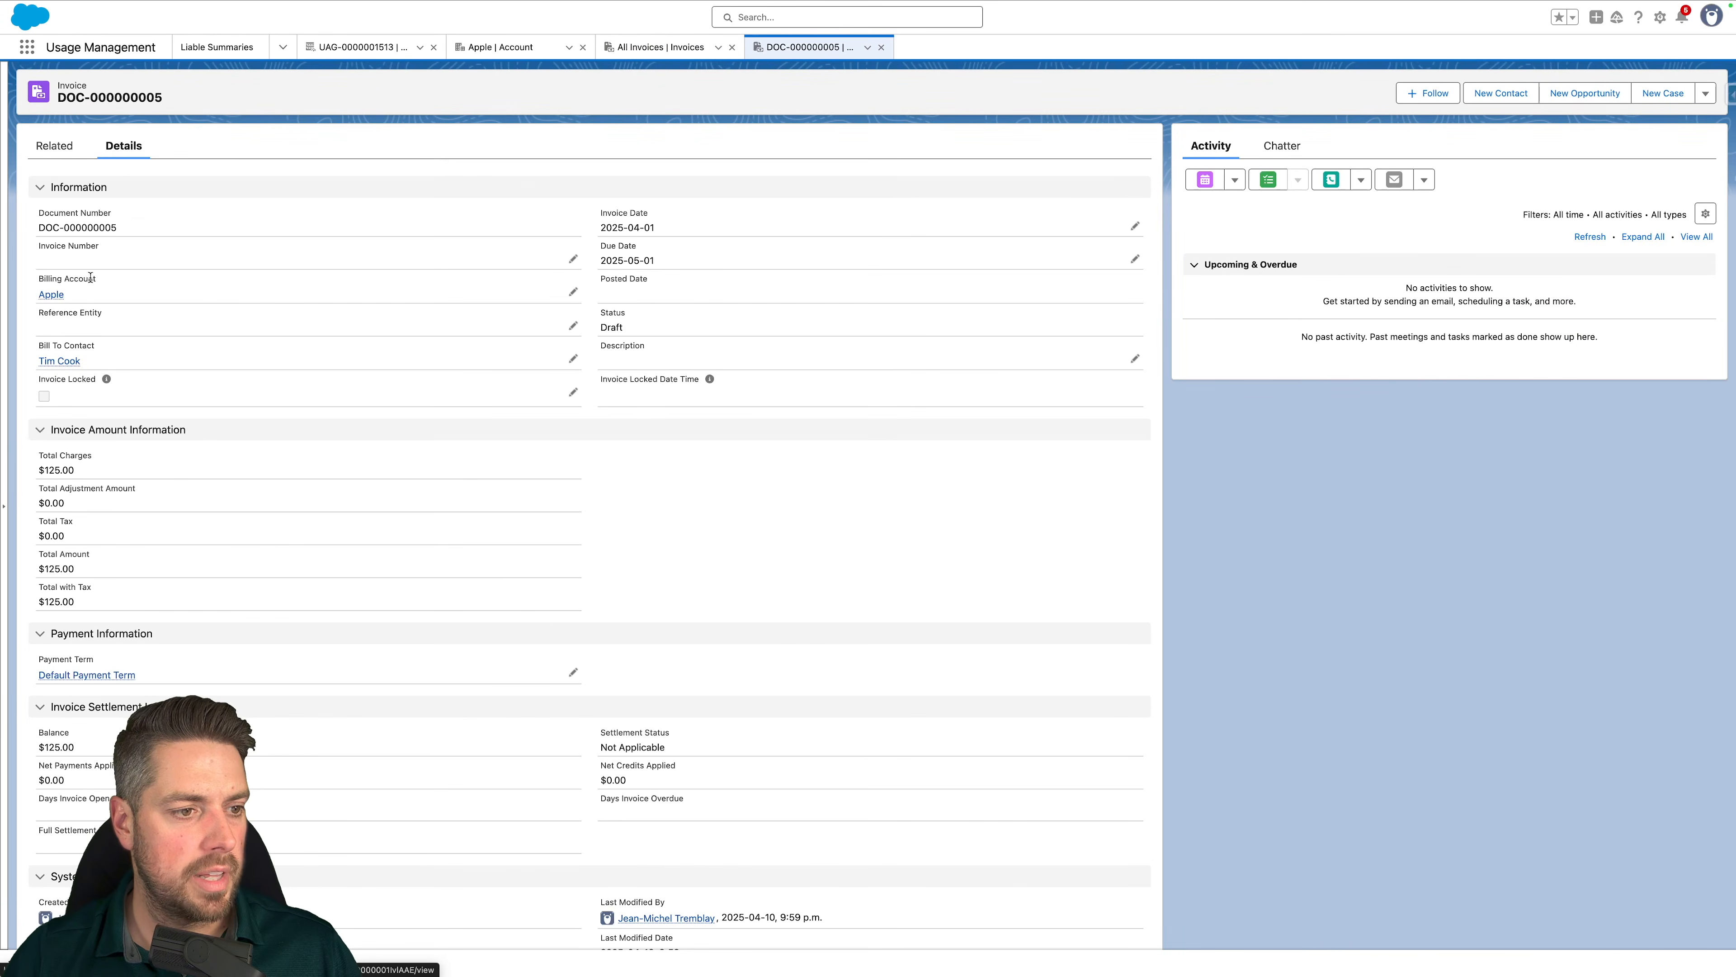
# Show all invoice lines of Apple's invoice and review the amounts and periods of the AI-Powered Design Hub and AI Token Consumption lines
pyautogui.click(62, 146)
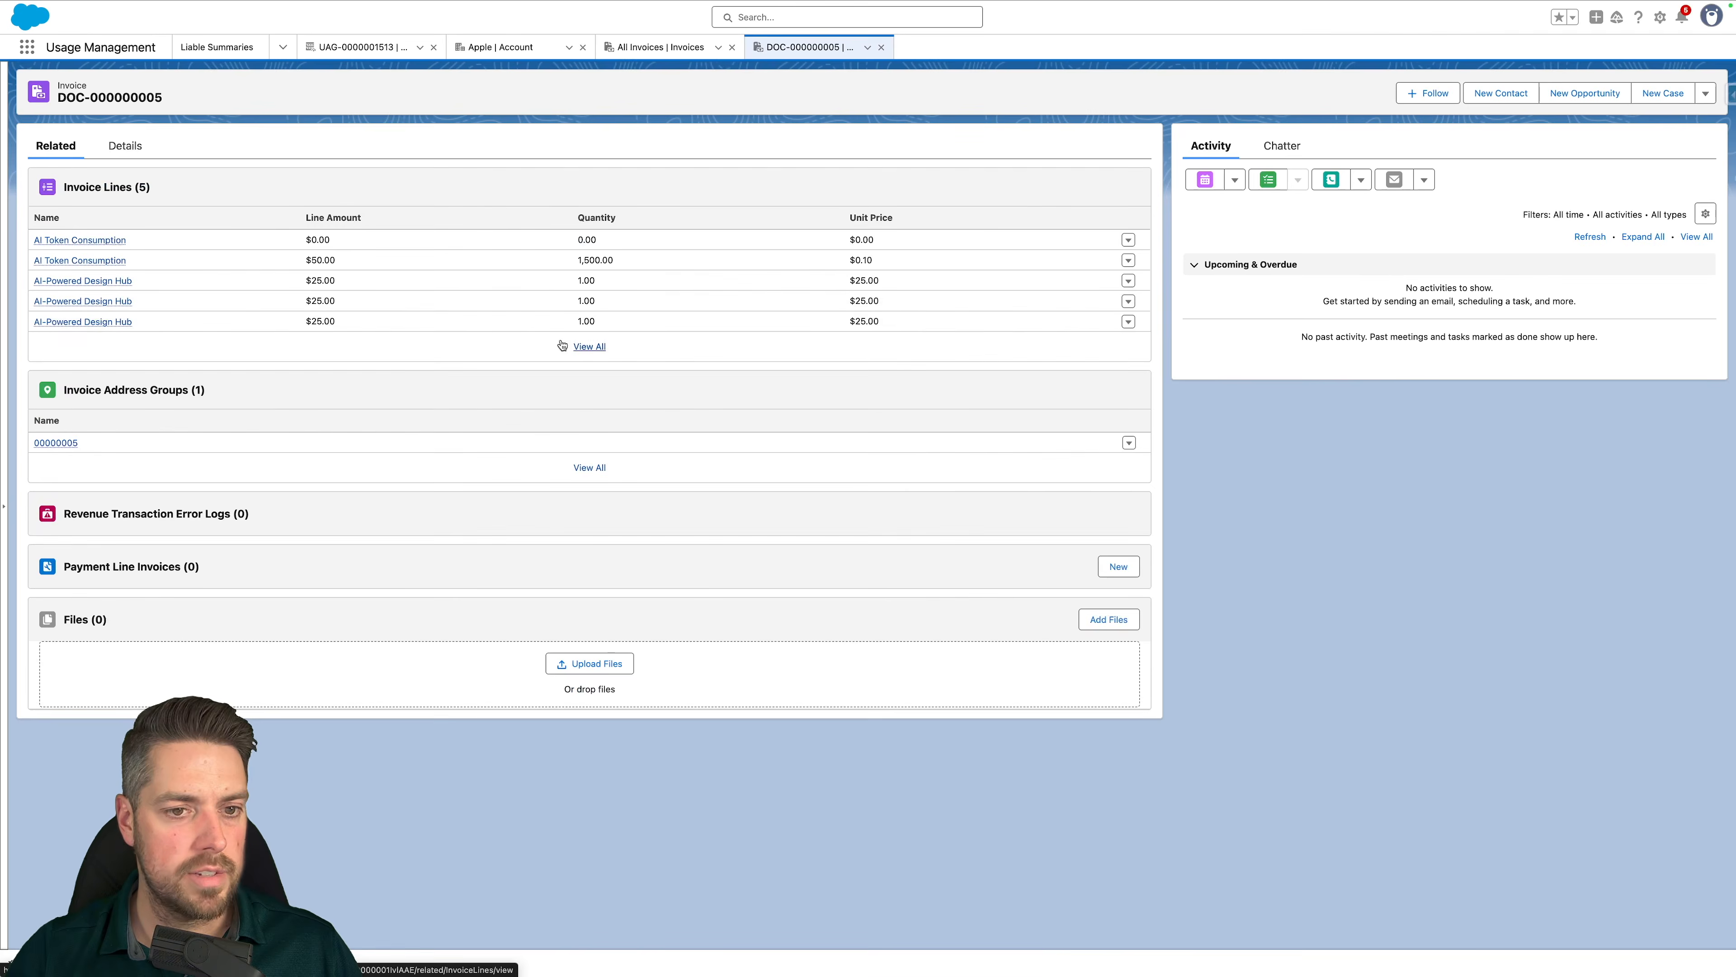
pyautogui.click(586, 346)
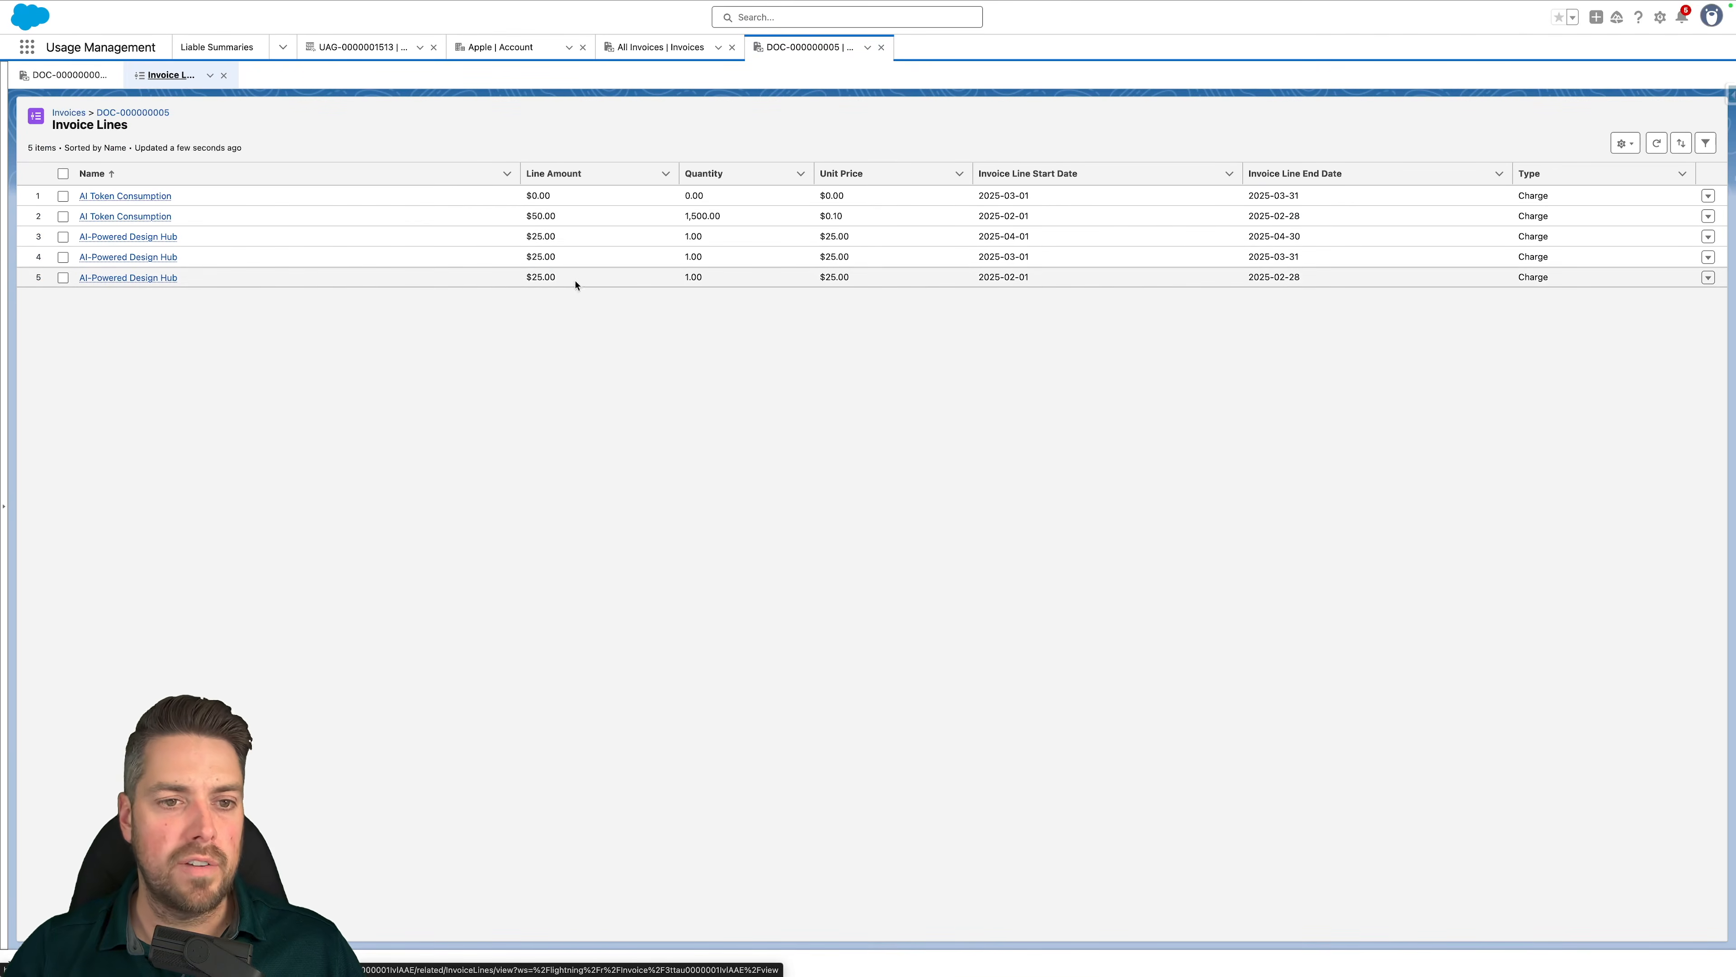
pyautogui.click(544, 238)
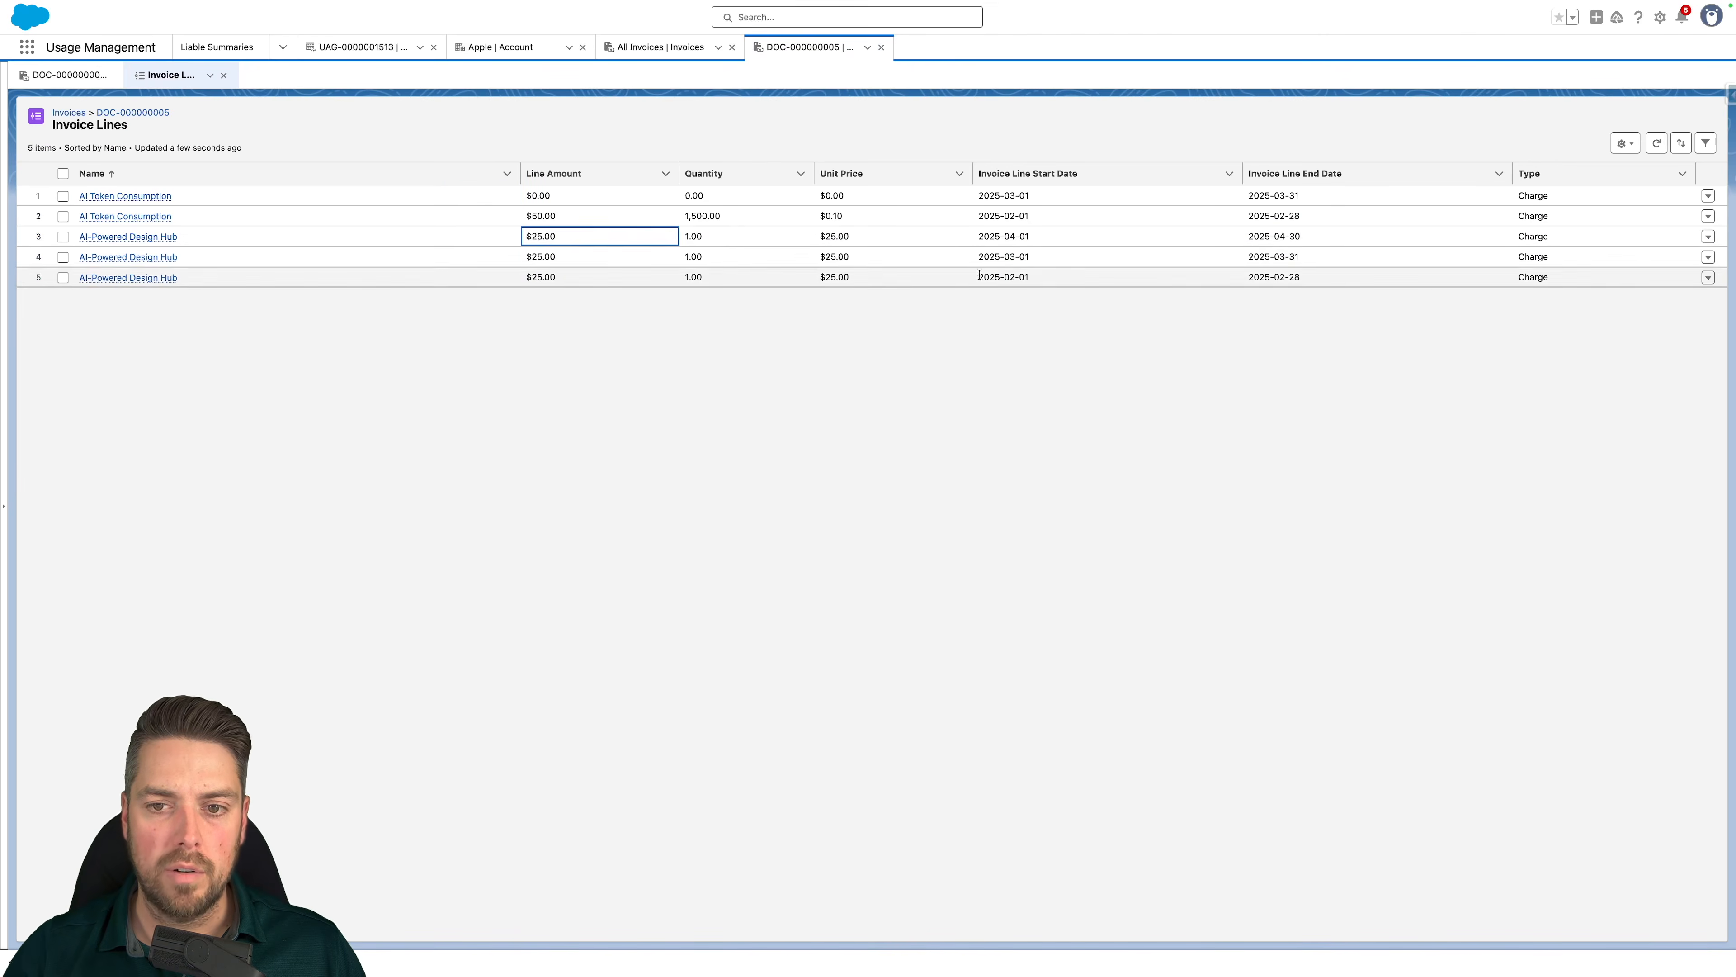
pyautogui.click(980, 236)
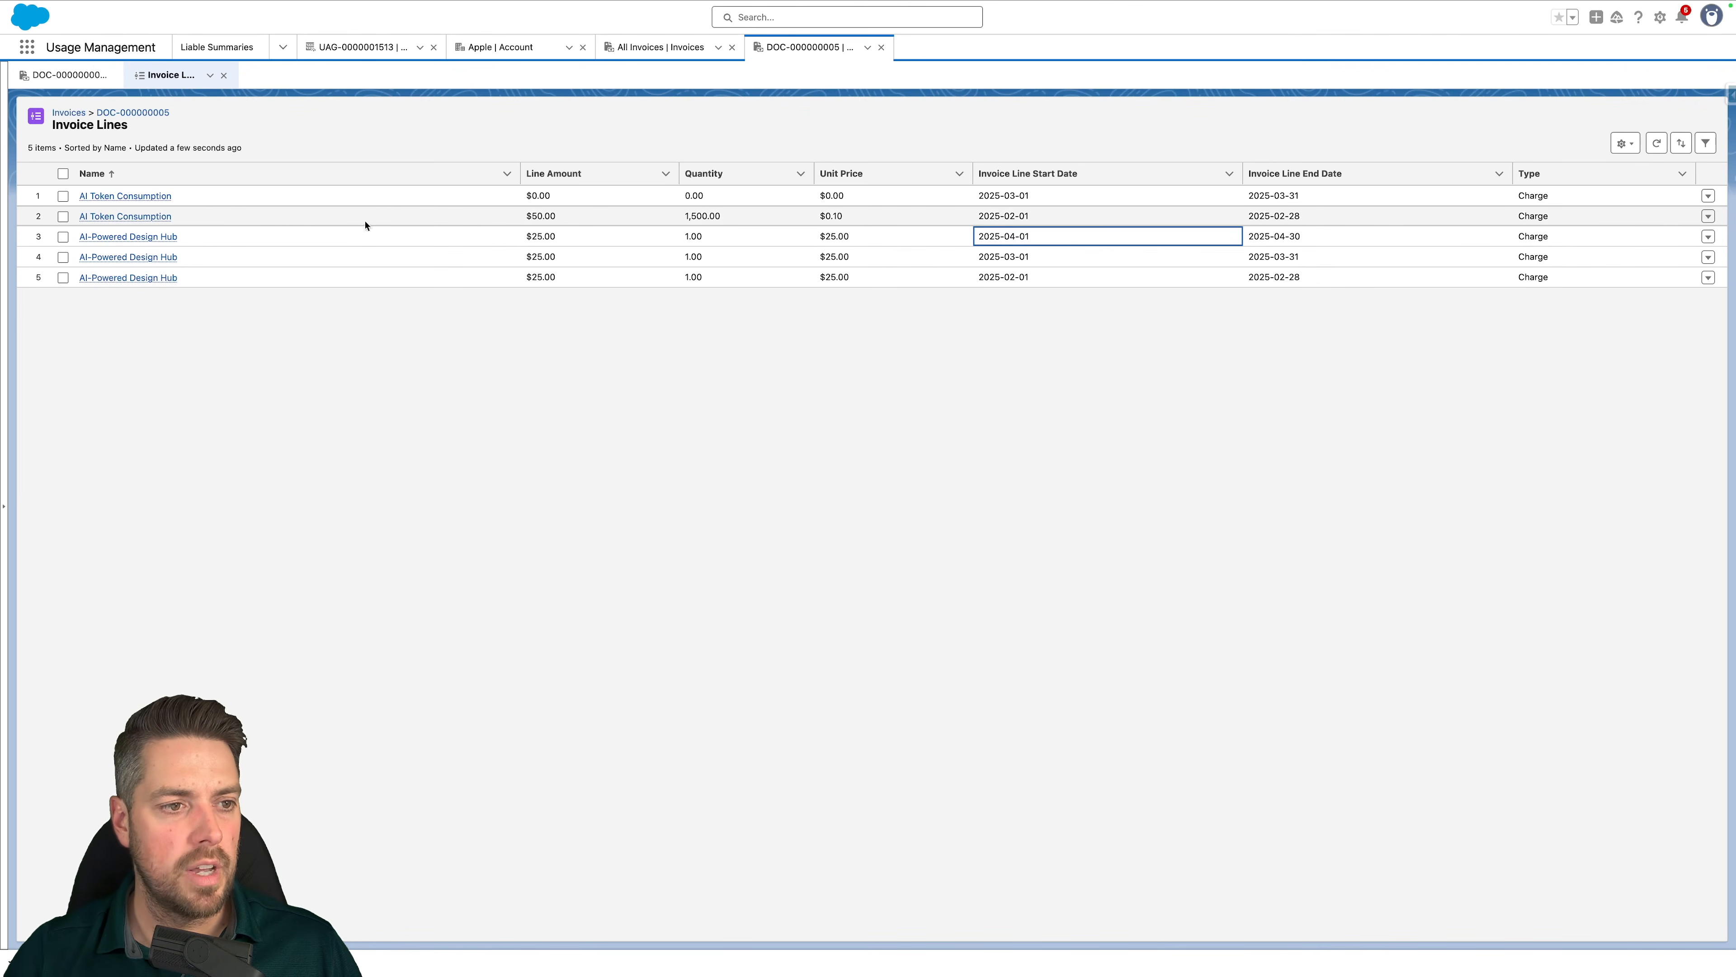
pyautogui.moveTo(242, 220); pyautogui.dragTo(76, 196)
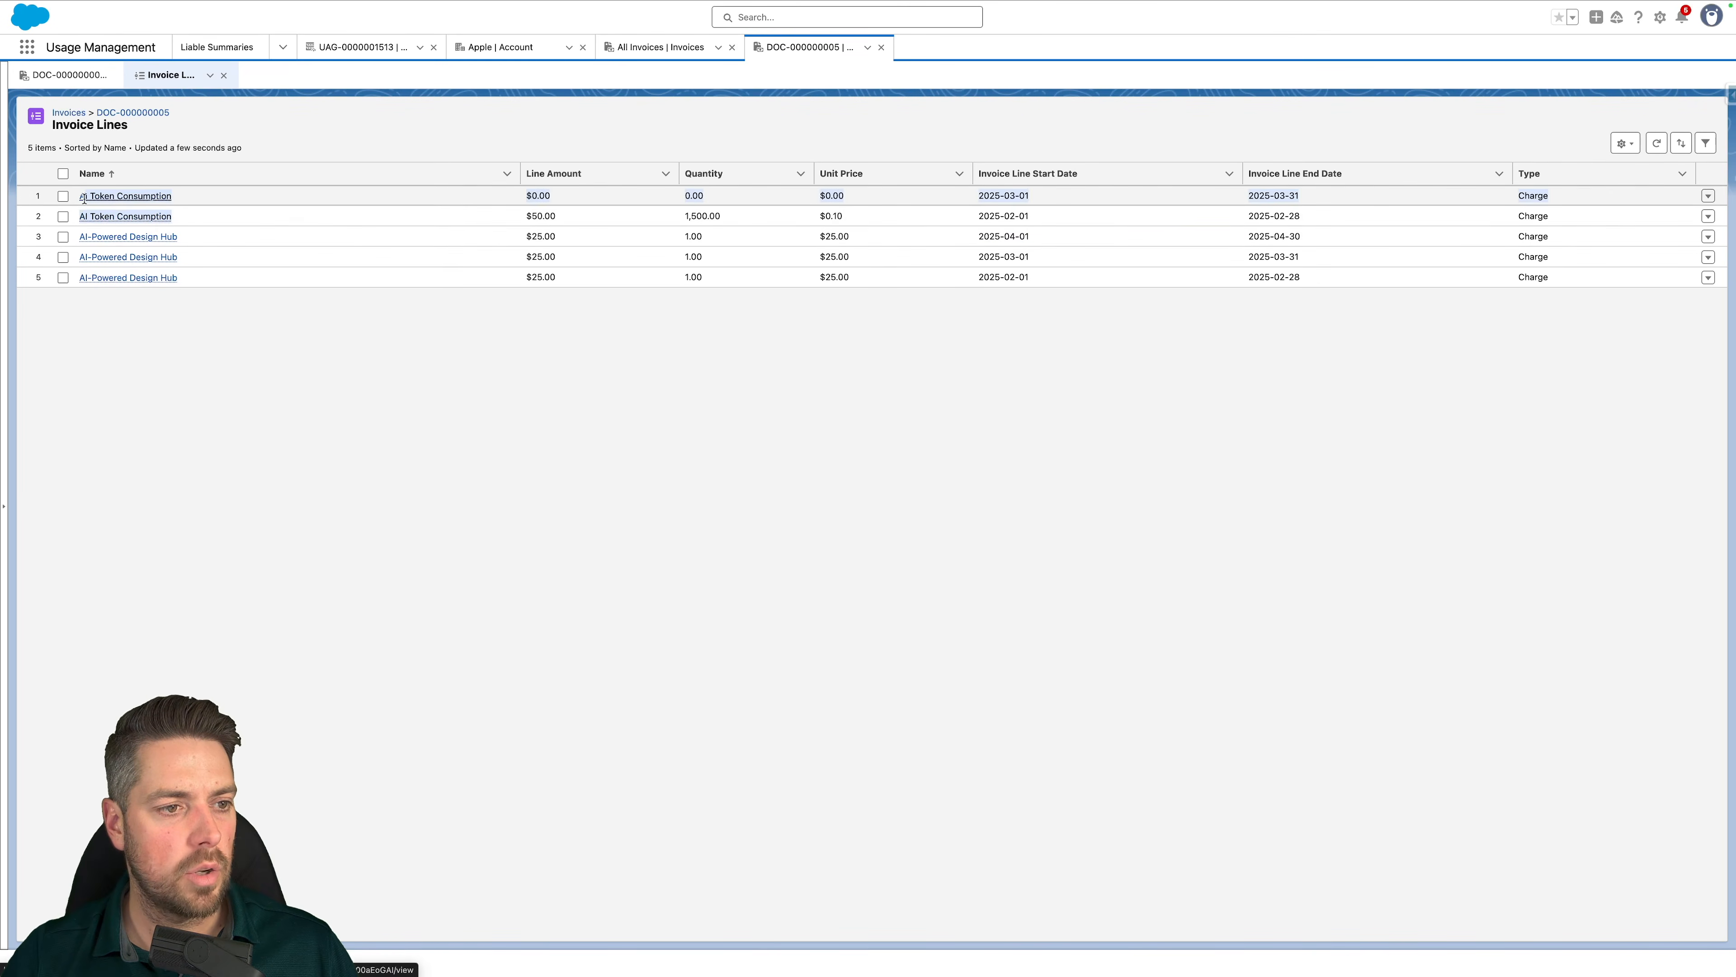
# Open the AI Token Consumption line starting 2025-02-01, check its product and name, and return to the invoice lines
pyautogui.click(86, 215)
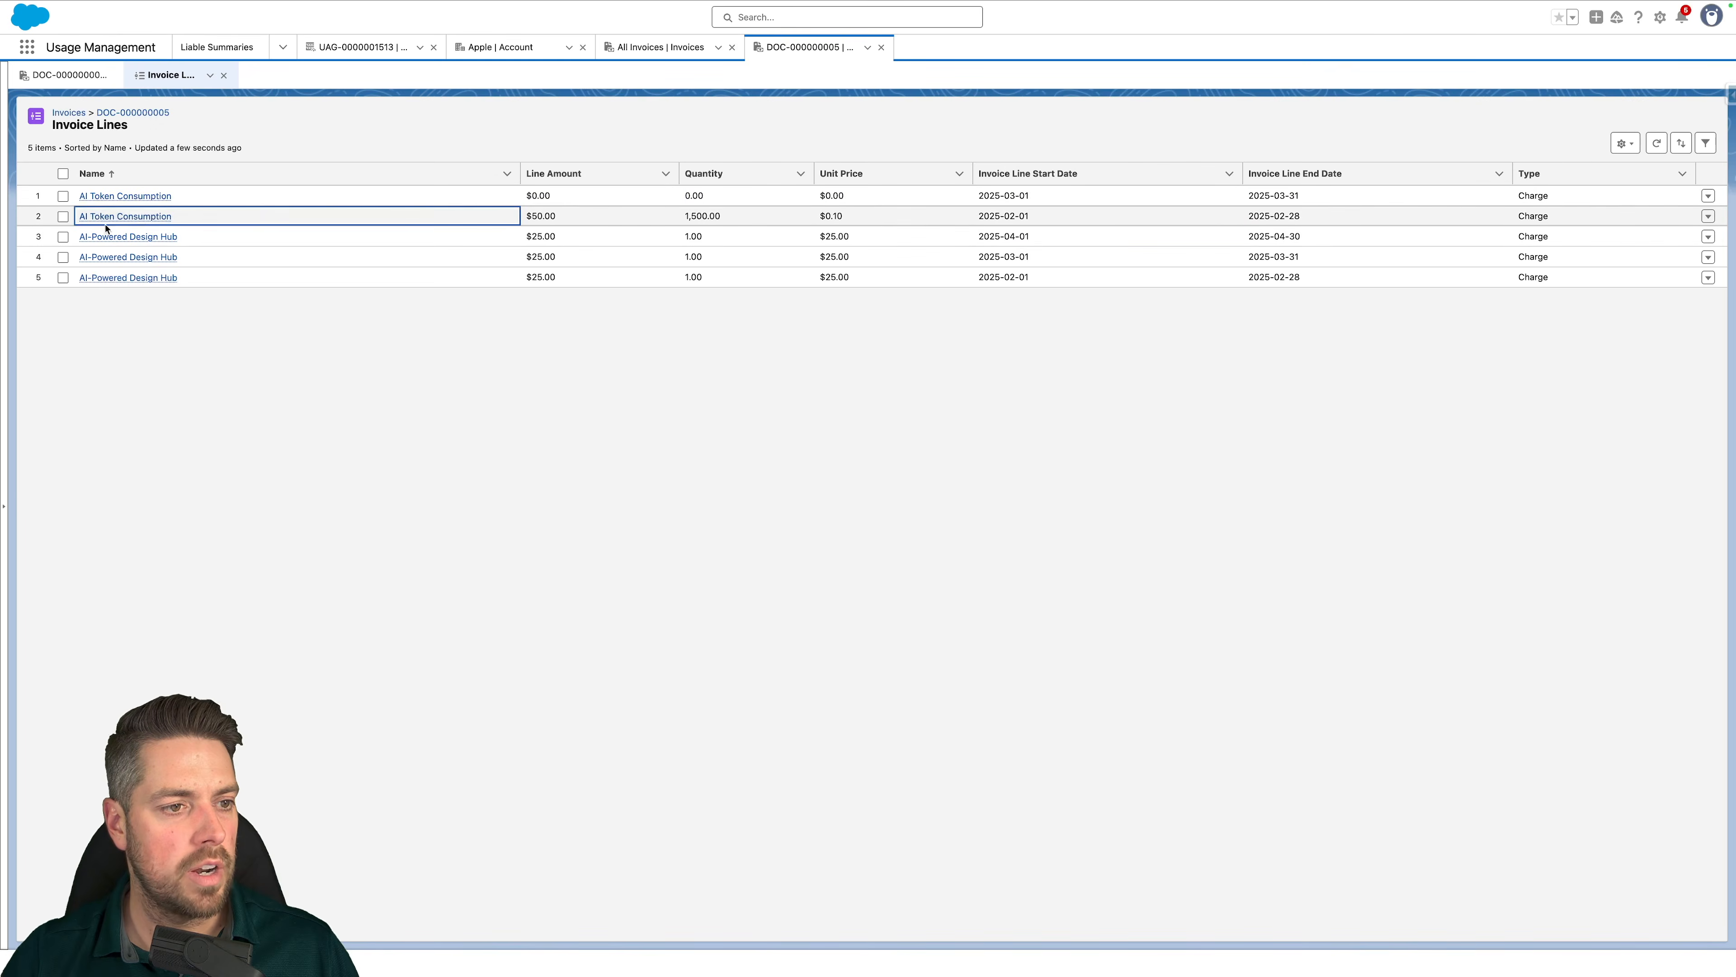
pyautogui.click(115, 217)
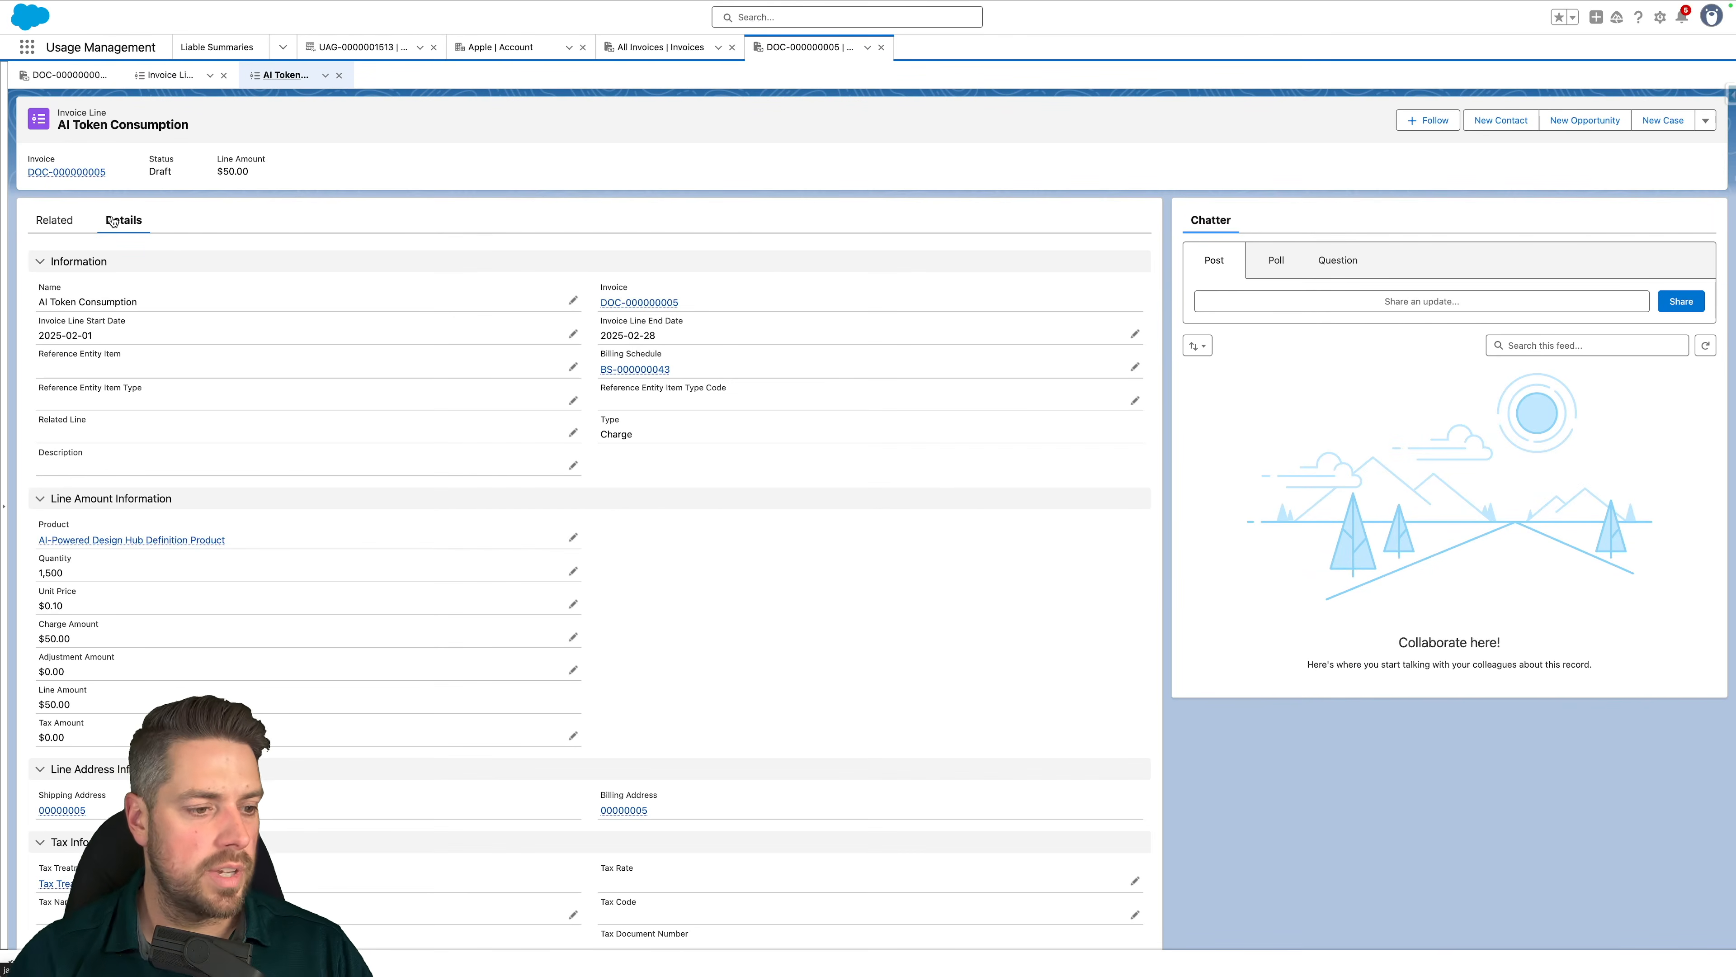
pyautogui.moveTo(250, 547); pyautogui.dragTo(23, 546)
pyautogui.click(179, 304)
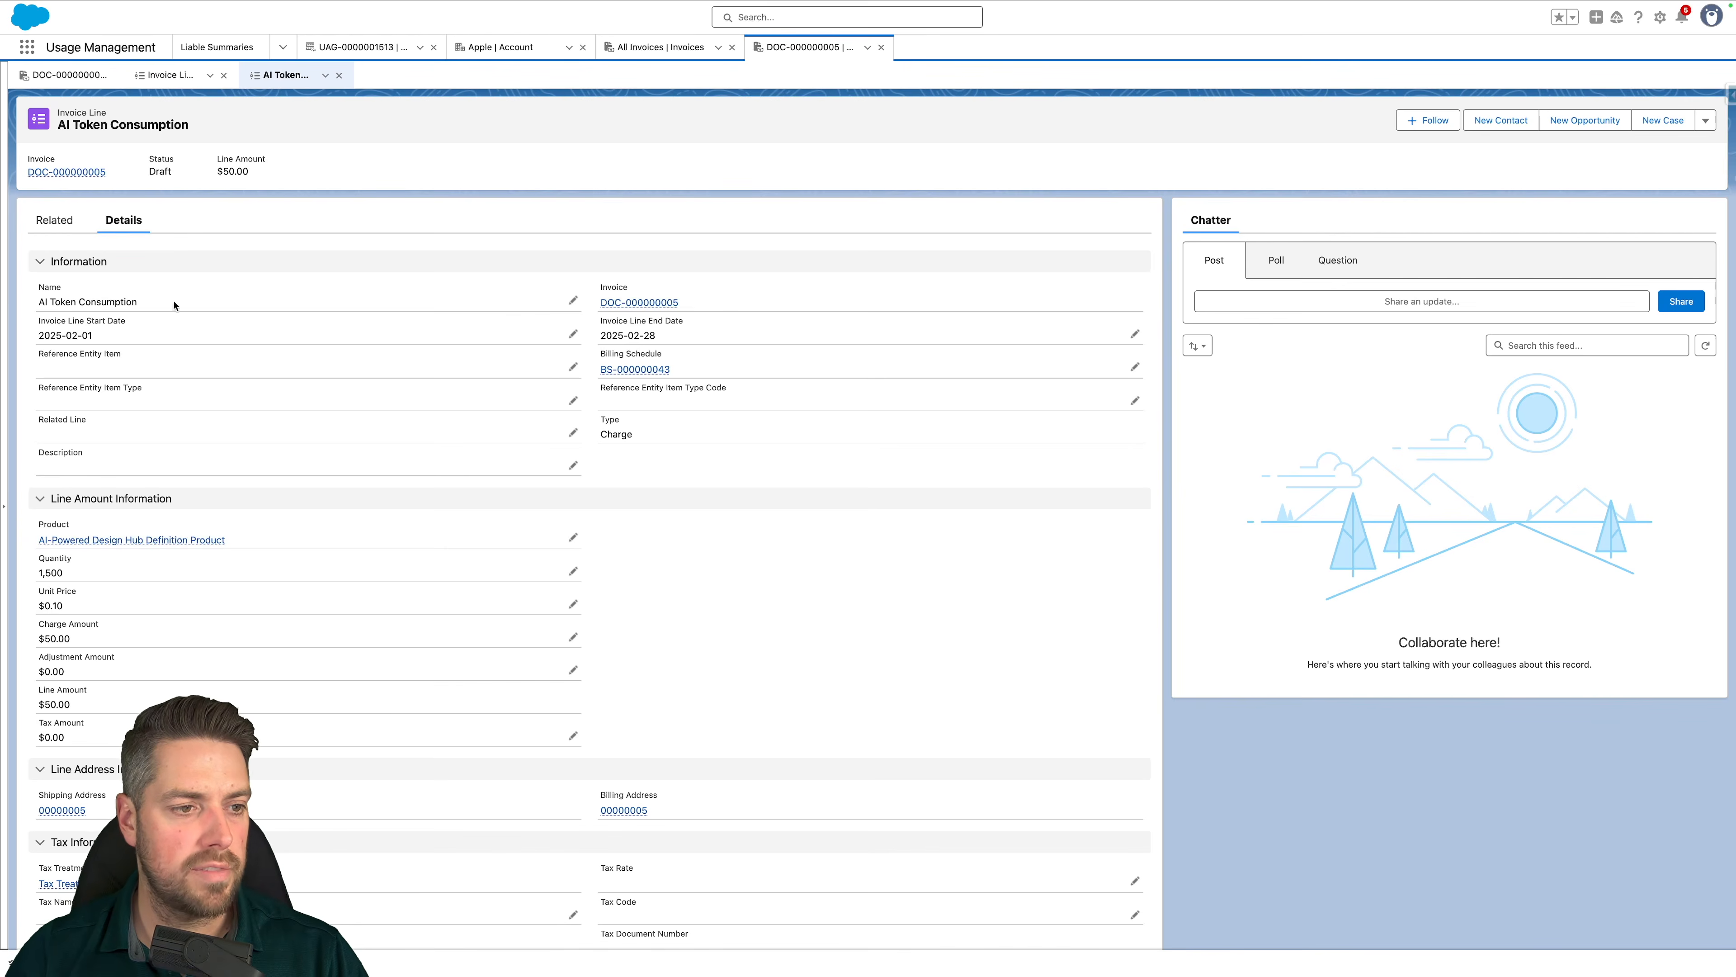
pyautogui.moveTo(182, 305); pyautogui.dragTo(15, 293)
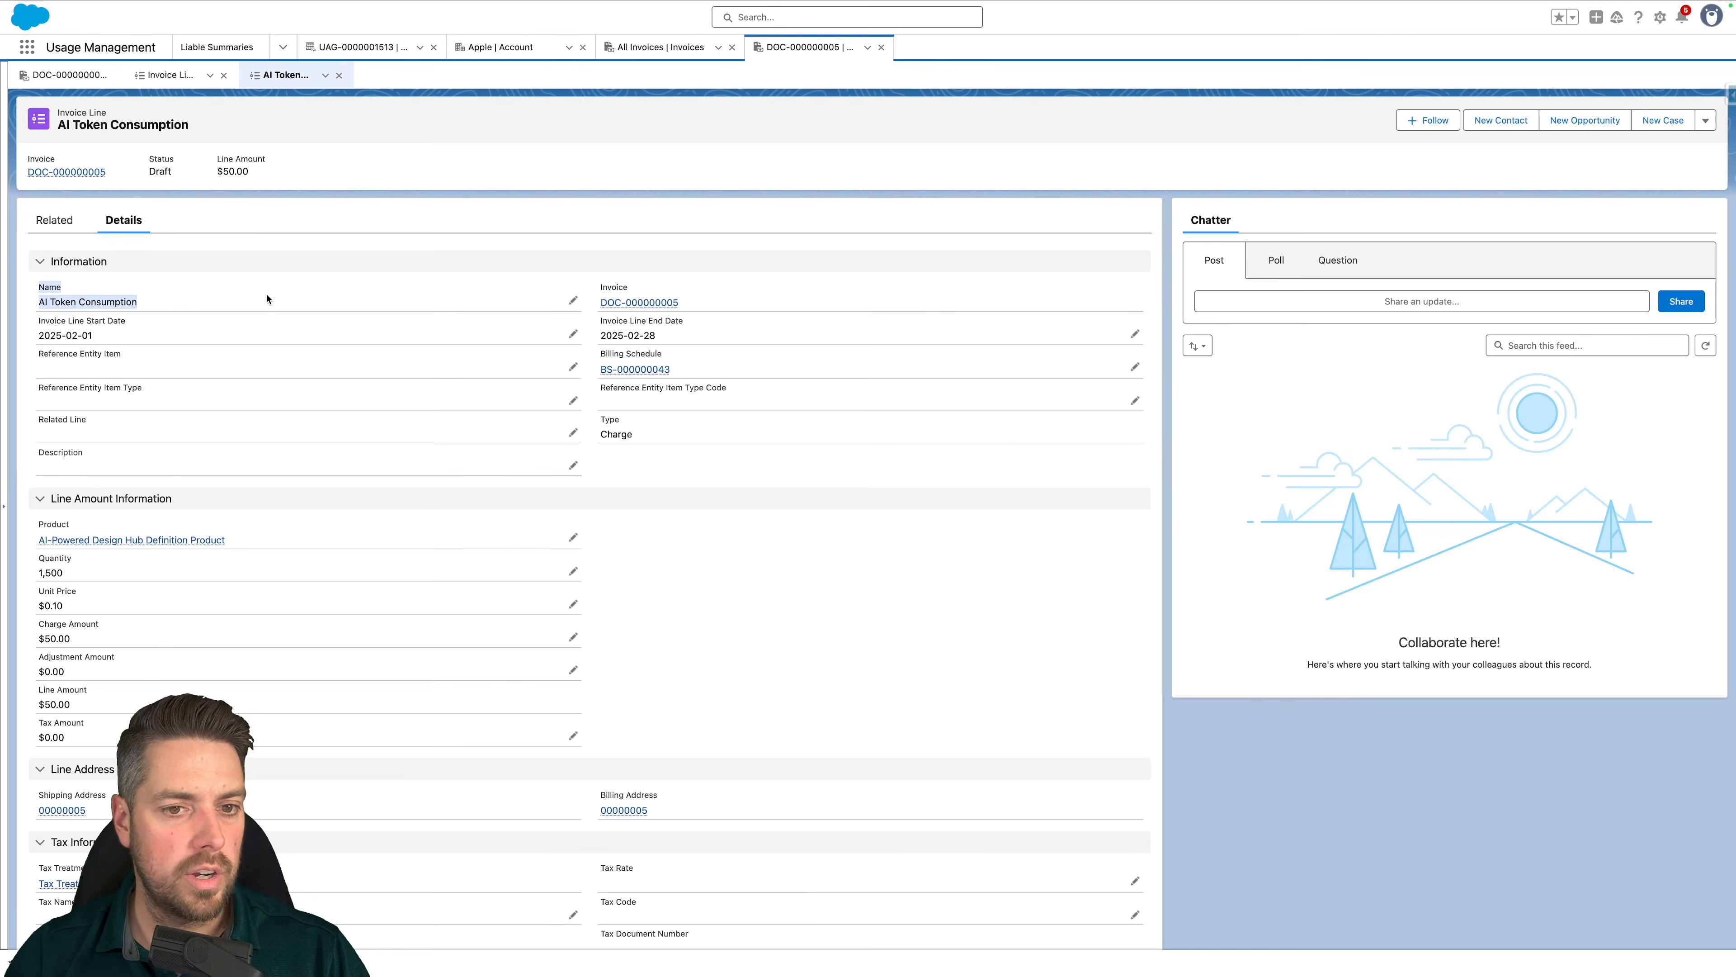
pyautogui.press('super+[')
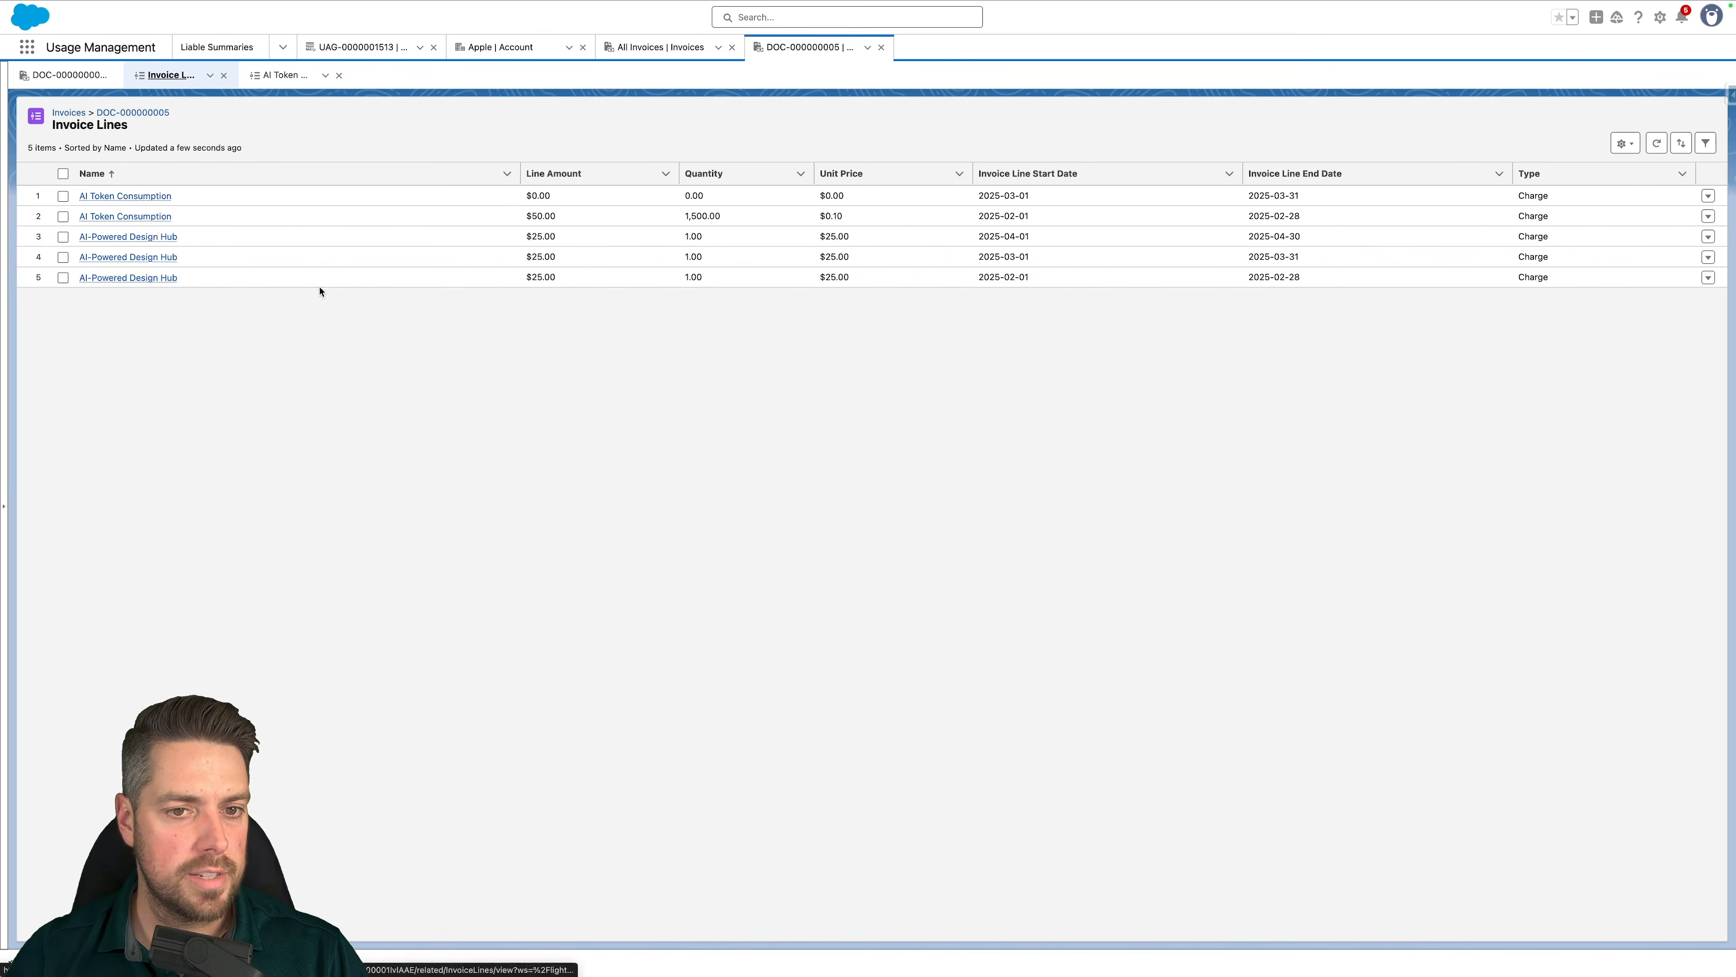